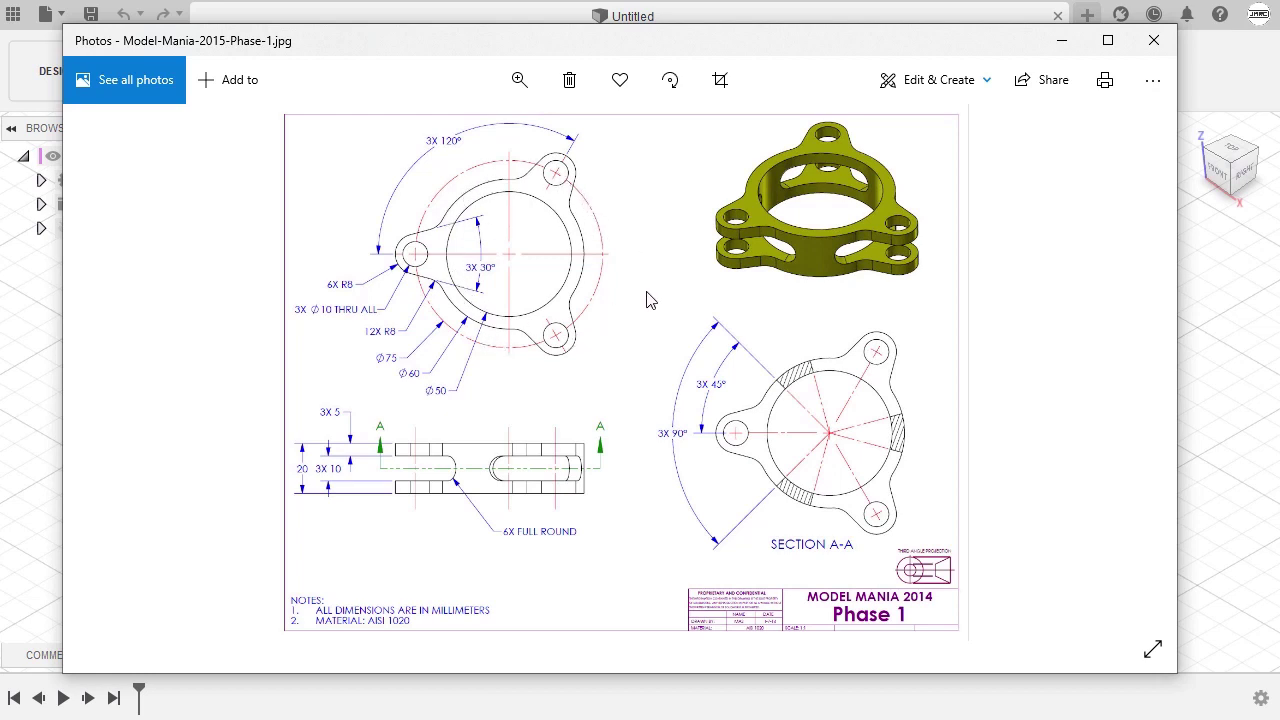
Close the reference drawing and start a new sketch
{"action": "left_click", "coordinate": [768, 8]}
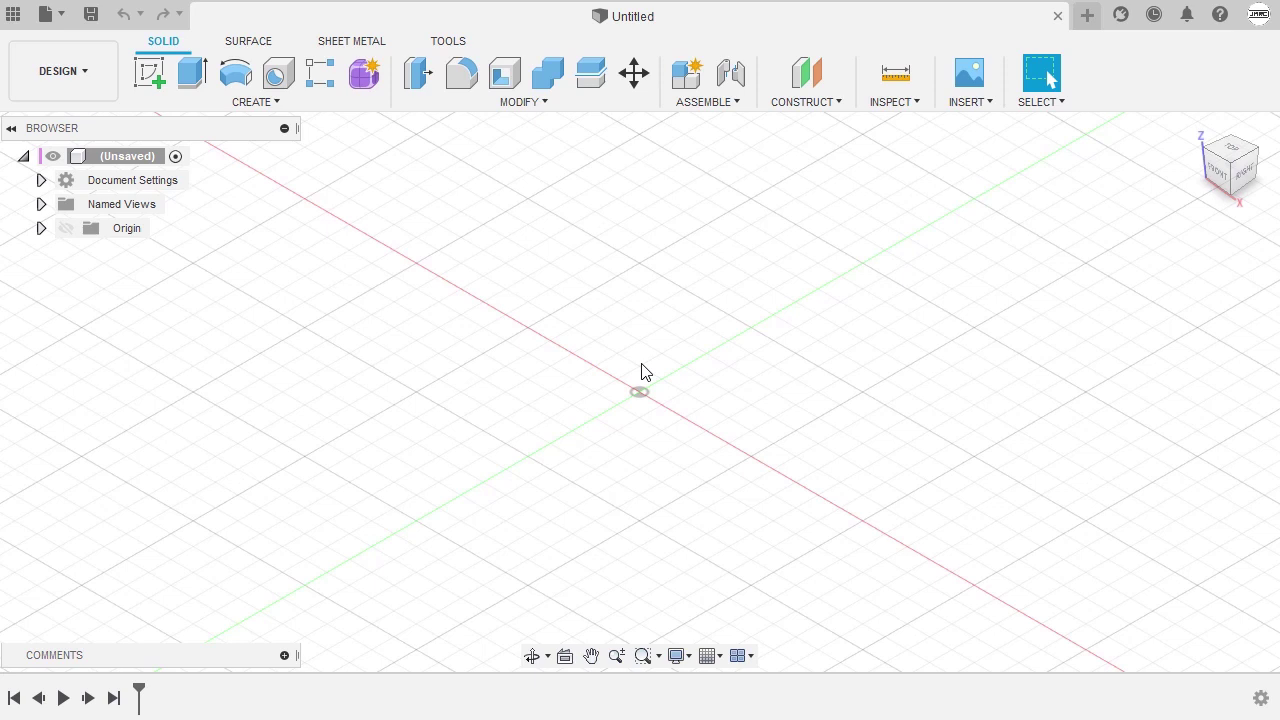
{"action": "key", "text": "s"}
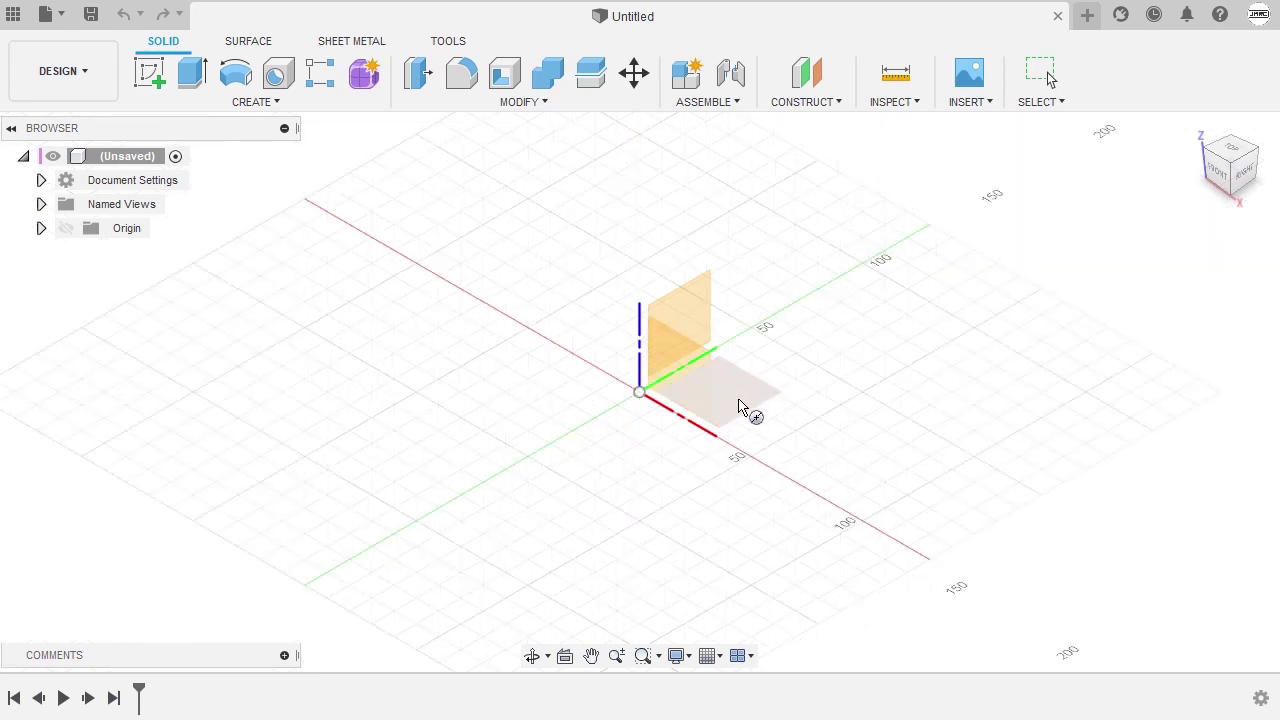
On the horizontal origin plane, draw a 50 mm diameter circle centred on the origin
{"action": "left_click", "coordinate": [740, 405]}
{"action": "key", "text": "c"}
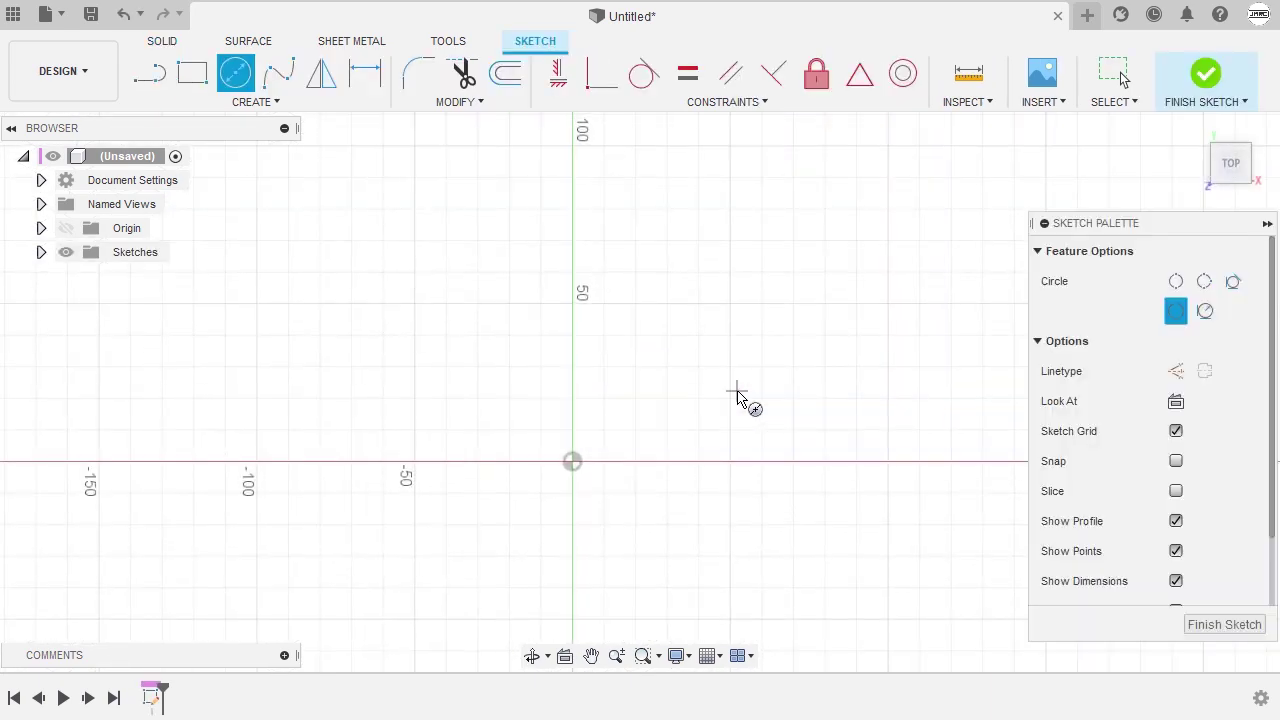
{"action": "middle_click_drag", "start_coordinate": [690, 392], "coordinate": [710, 306]}
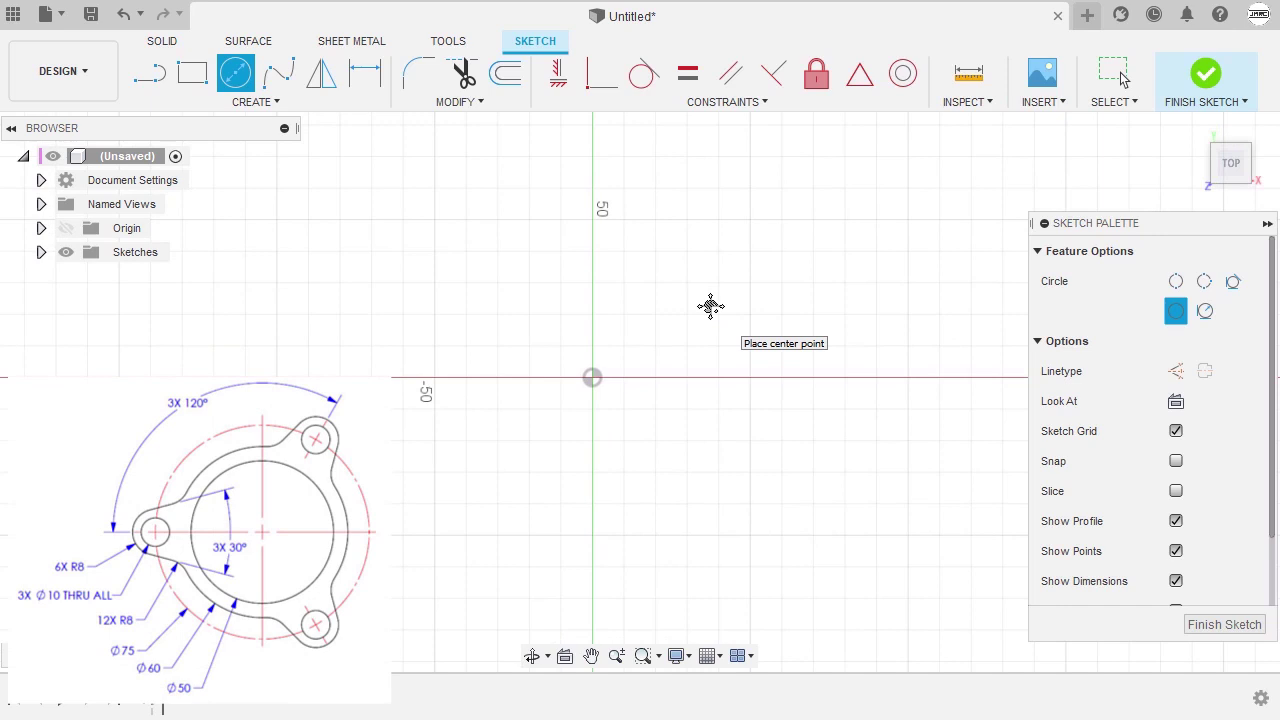
{"action": "left_click", "coordinate": [592, 377]}
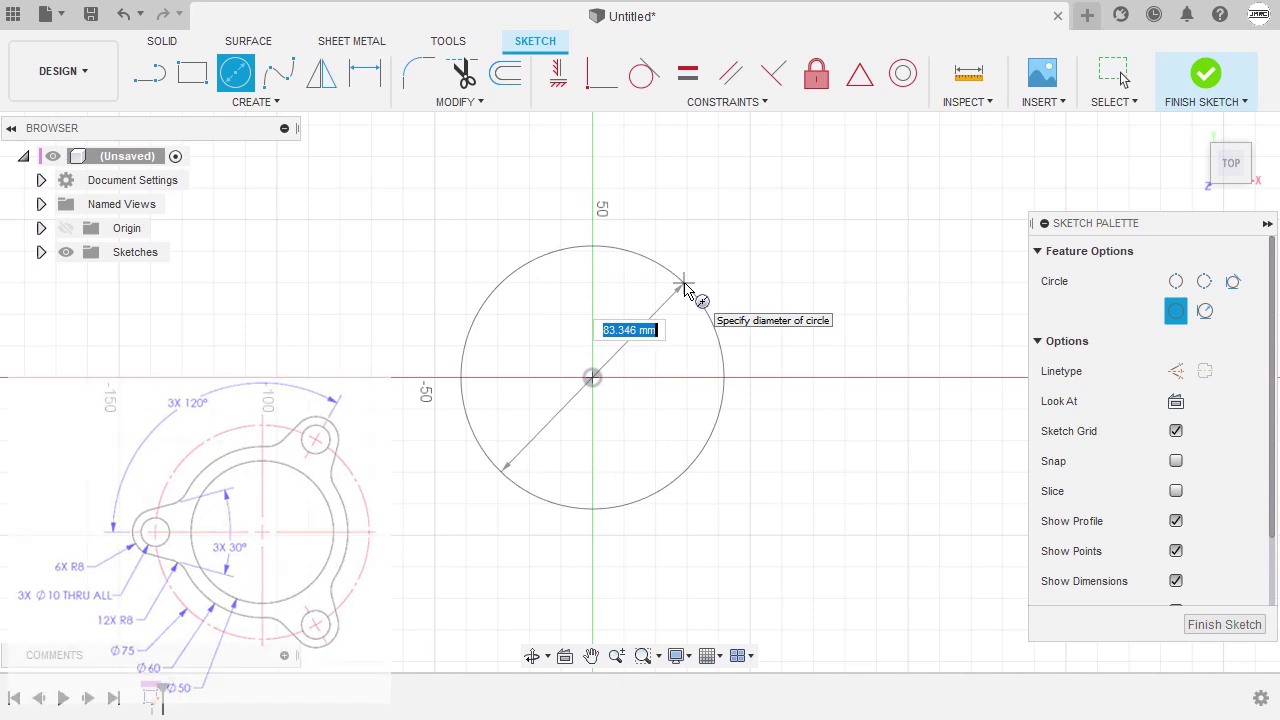
{"action": "type", "text": "5"}
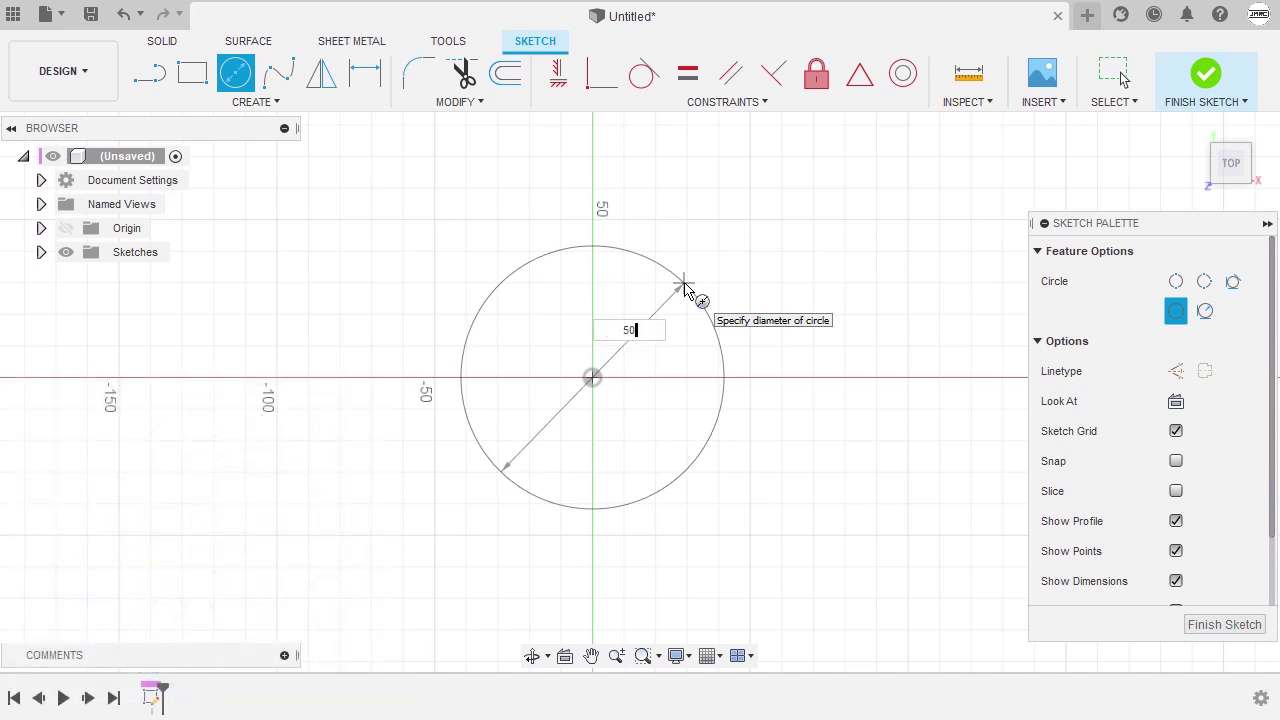
{"action": "type", "text": "0"}
{"action": "key", "text": "Return"}
{"action": "key", "text": "Escape"}
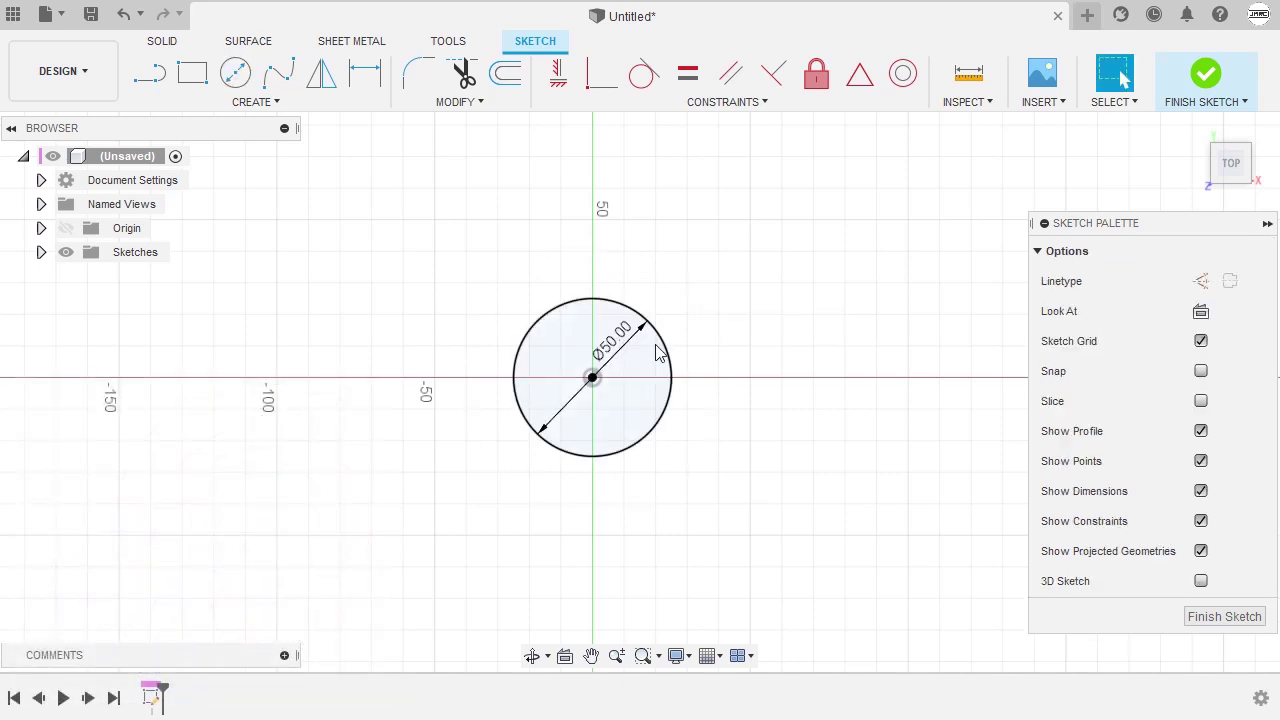
{"action": "scroll", "coordinate": [660, 340], "scroll_direction": "up", "scroll_amount": 5}
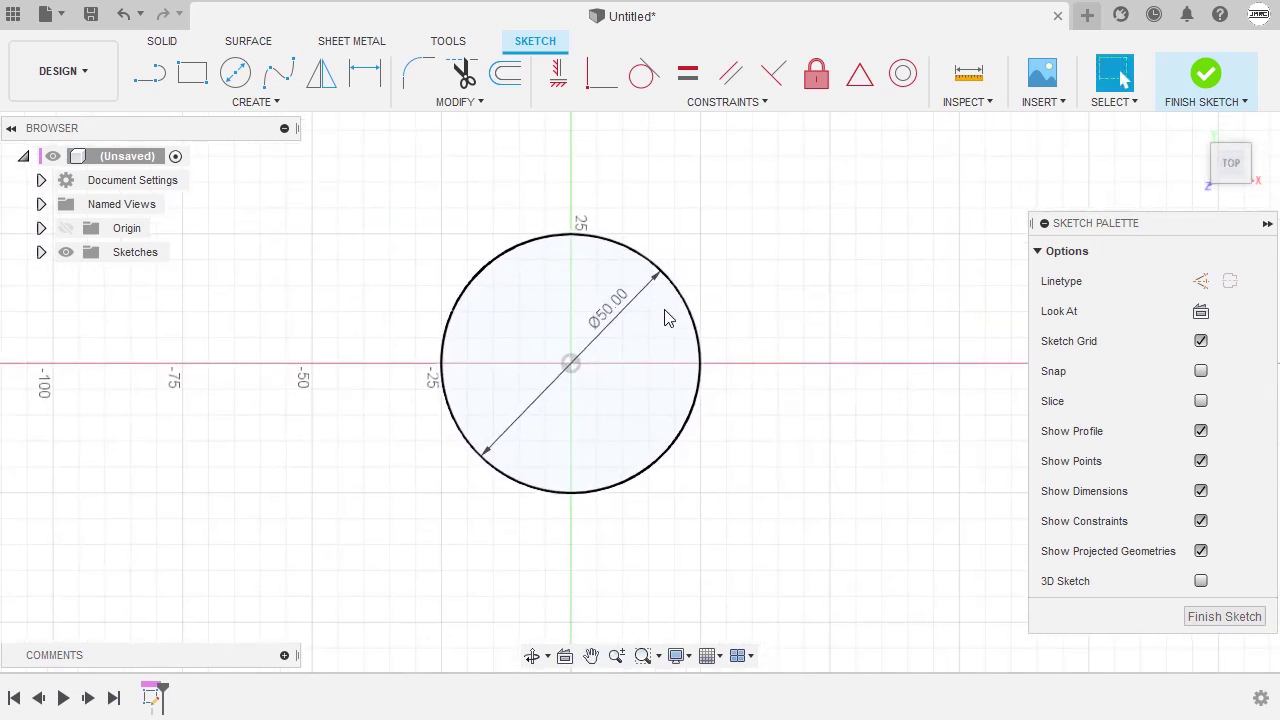
{"action": "right_click", "coordinate": [735, 308]}
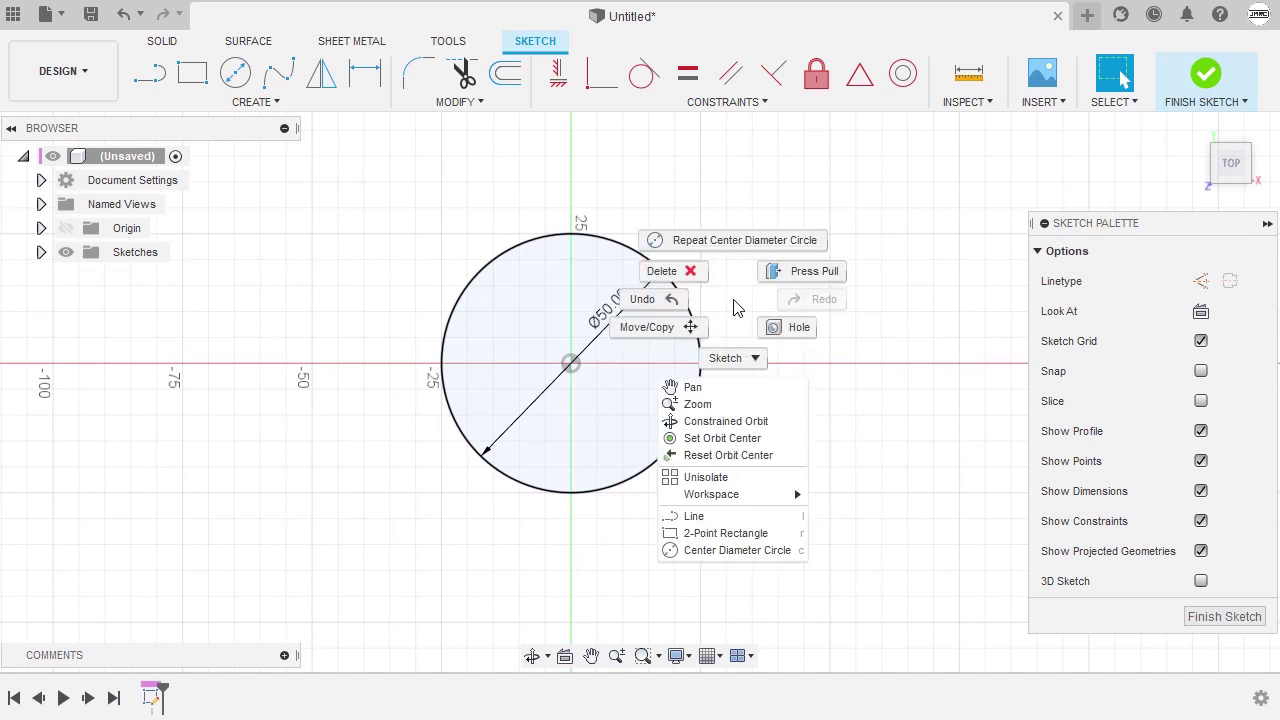
{"action": "left_click", "coordinate": [733, 244]}
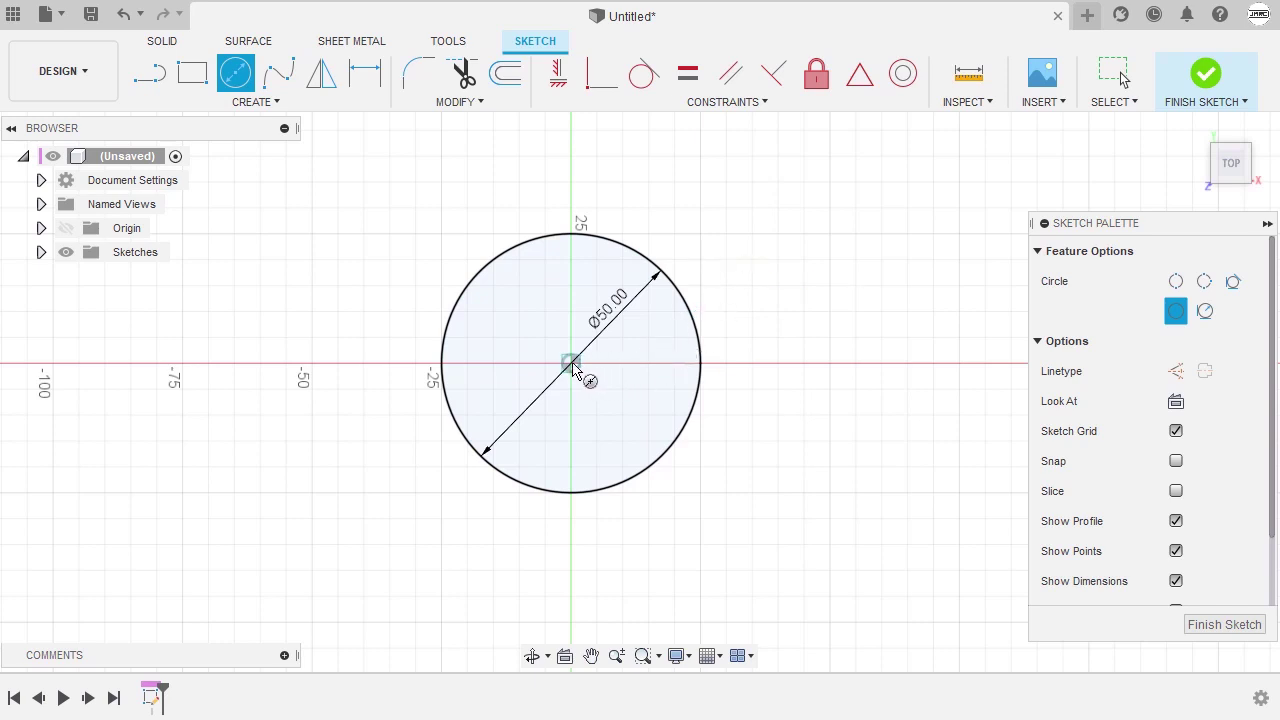
Add concentric 60 mm and 75 mm diameter circles centred on the origin
{"action": "left_click", "coordinate": [572, 365]}
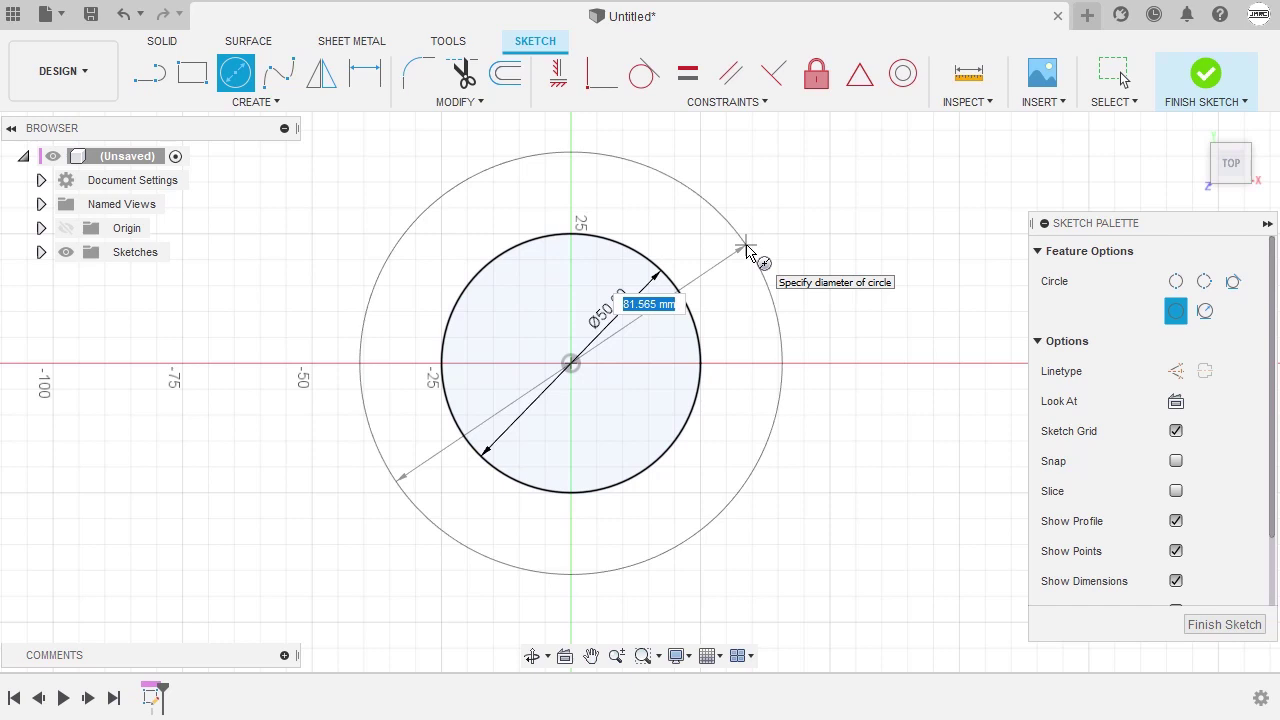
{"action": "type", "text": "60"}
{"action": "key", "text": "Return"}
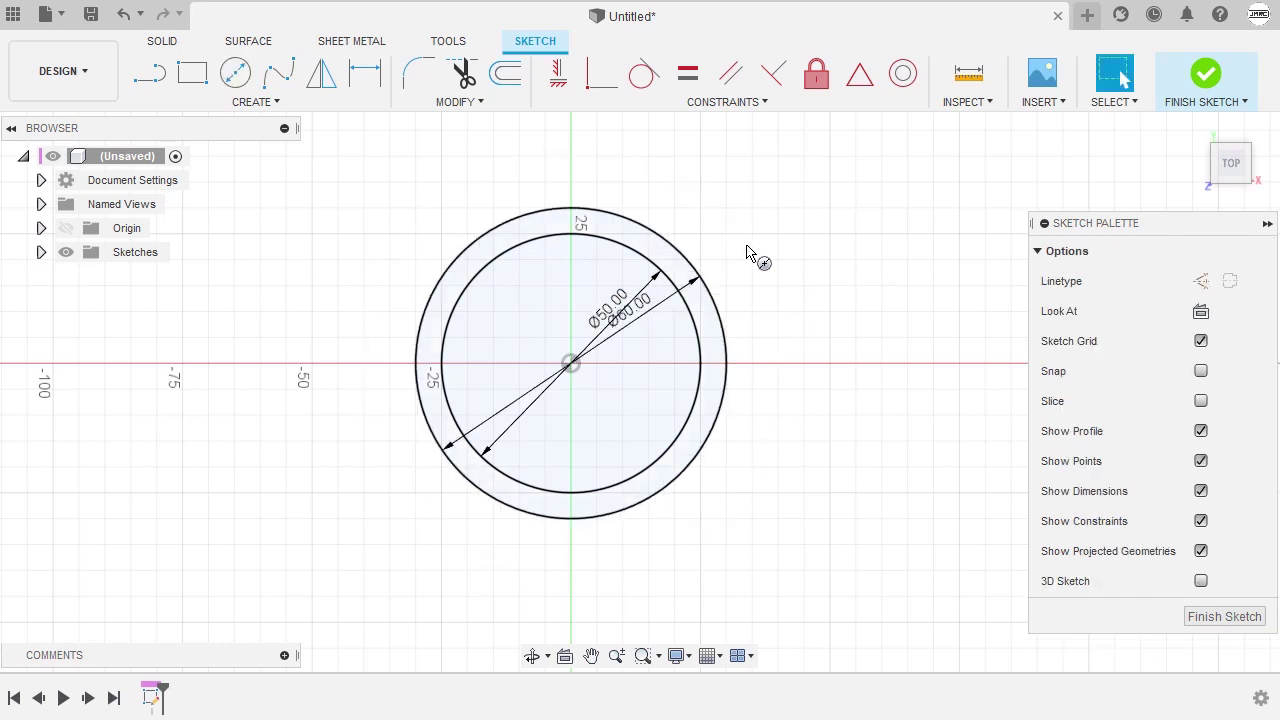
{"action": "key", "text": "c"}
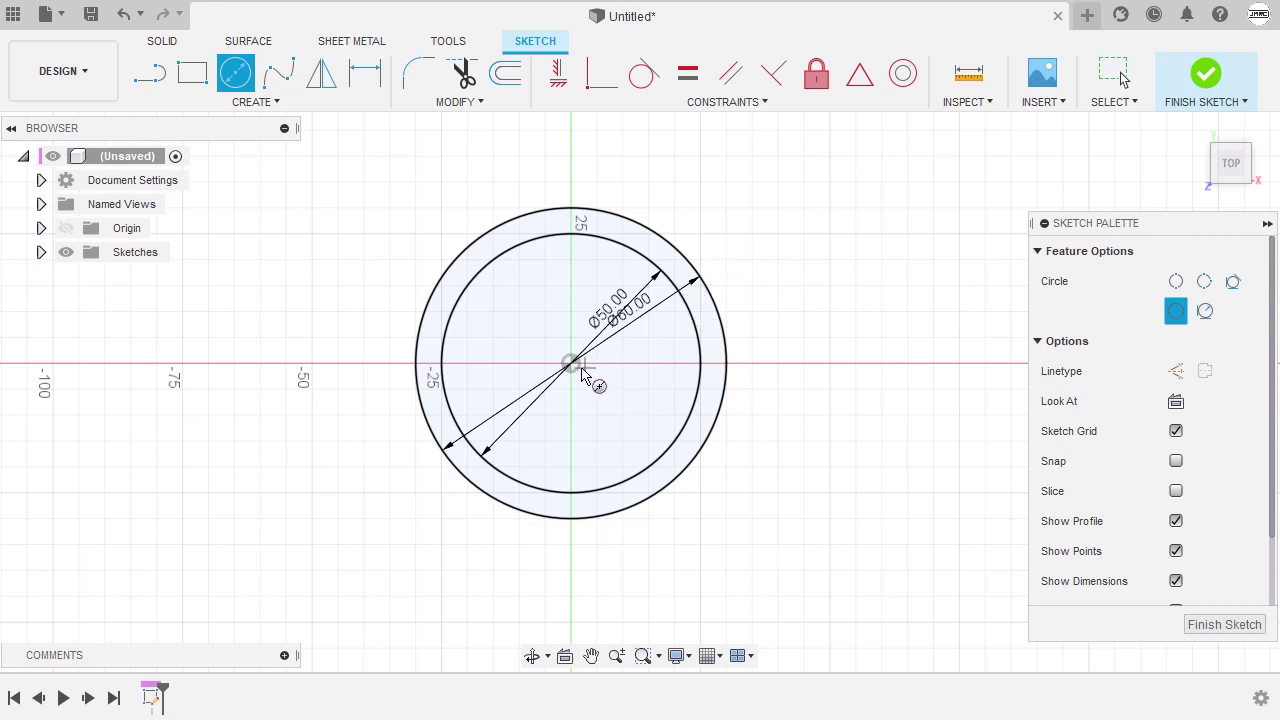
{"action": "left_click", "coordinate": [571, 364]}
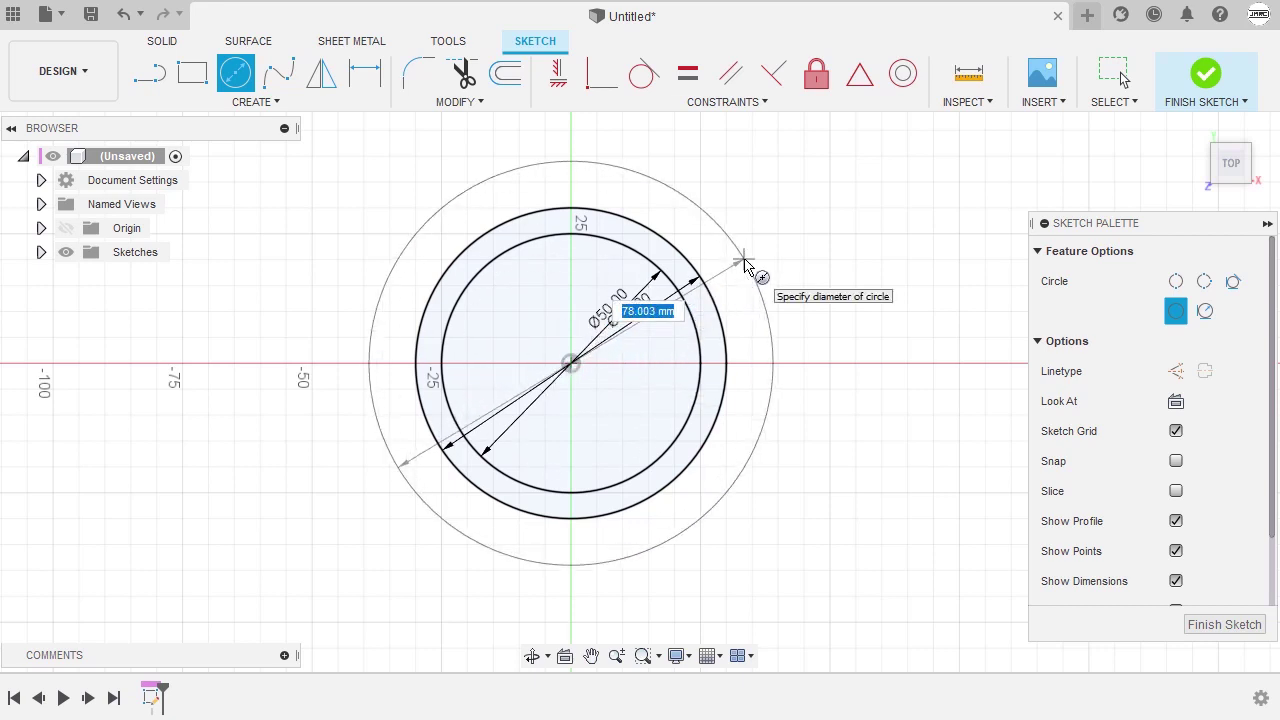
{"action": "type", "text": "7"}
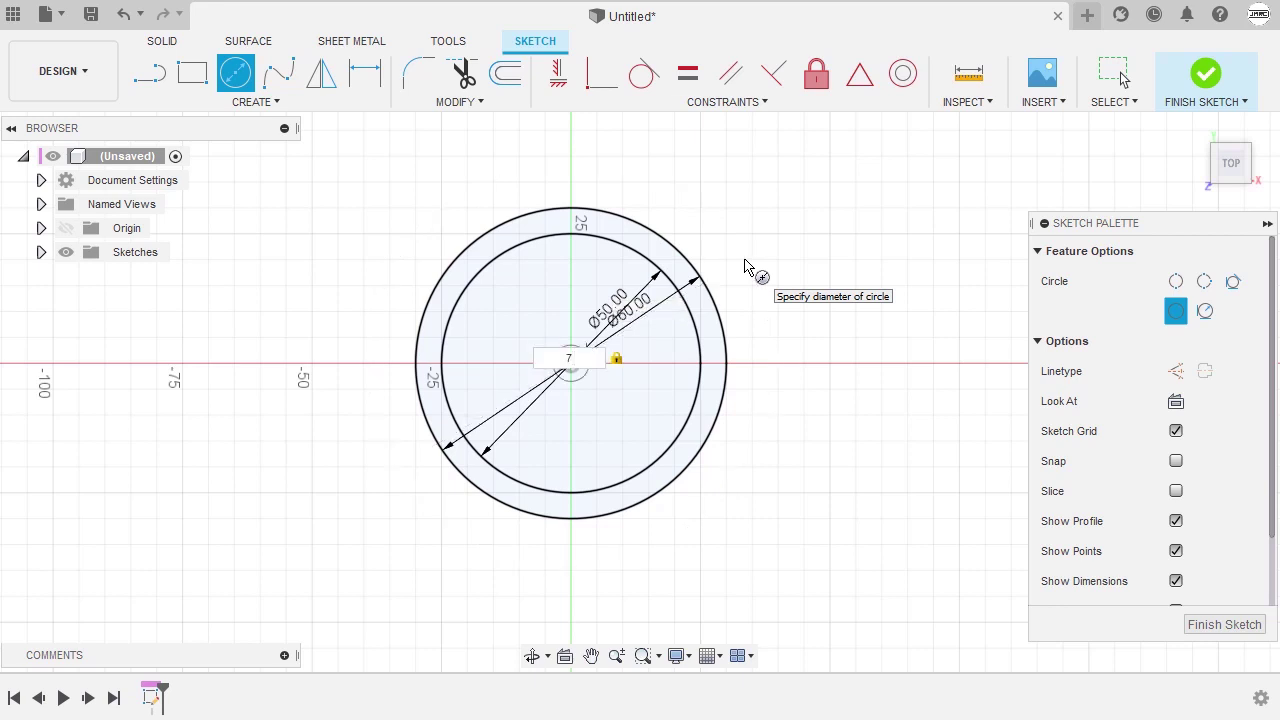
{"action": "type", "text": "5"}
{"action": "key", "text": "Return"}
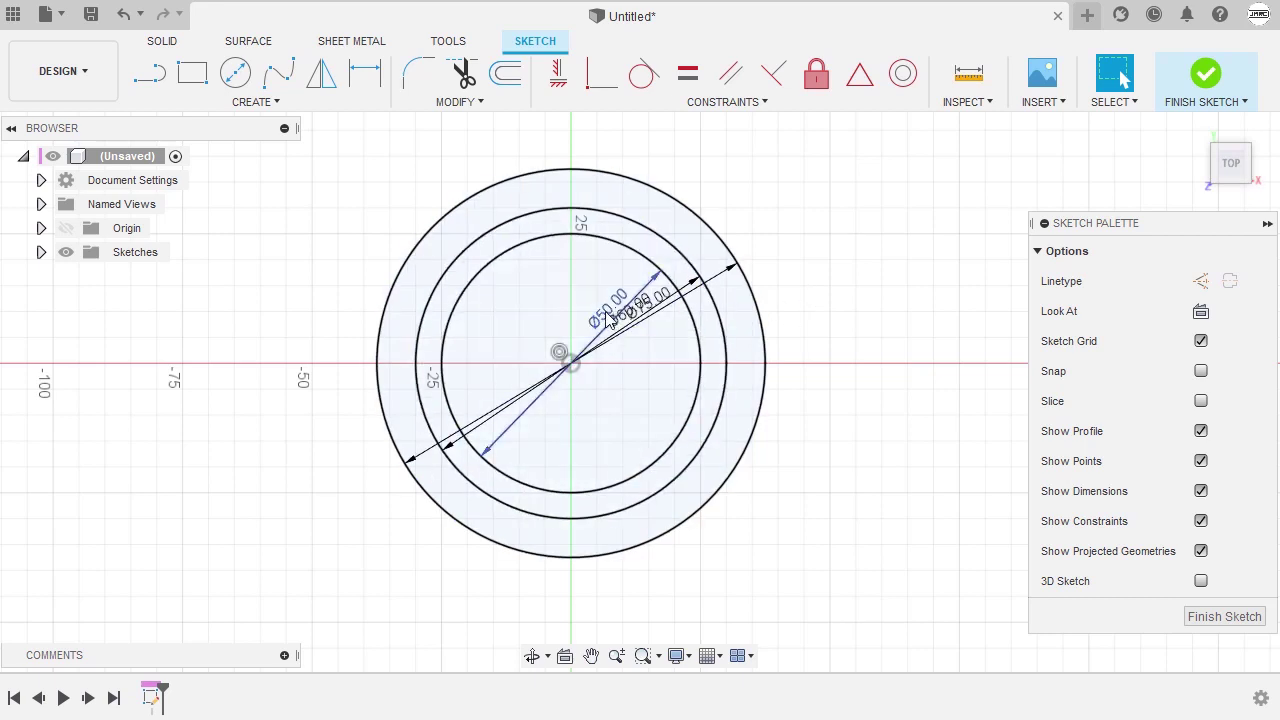
Move the Ø50, Ø60 and Ø75 dimension labels out to the lower left
{"action": "left_click_drag", "start_coordinate": [612, 318], "coordinate": [391, 534]}
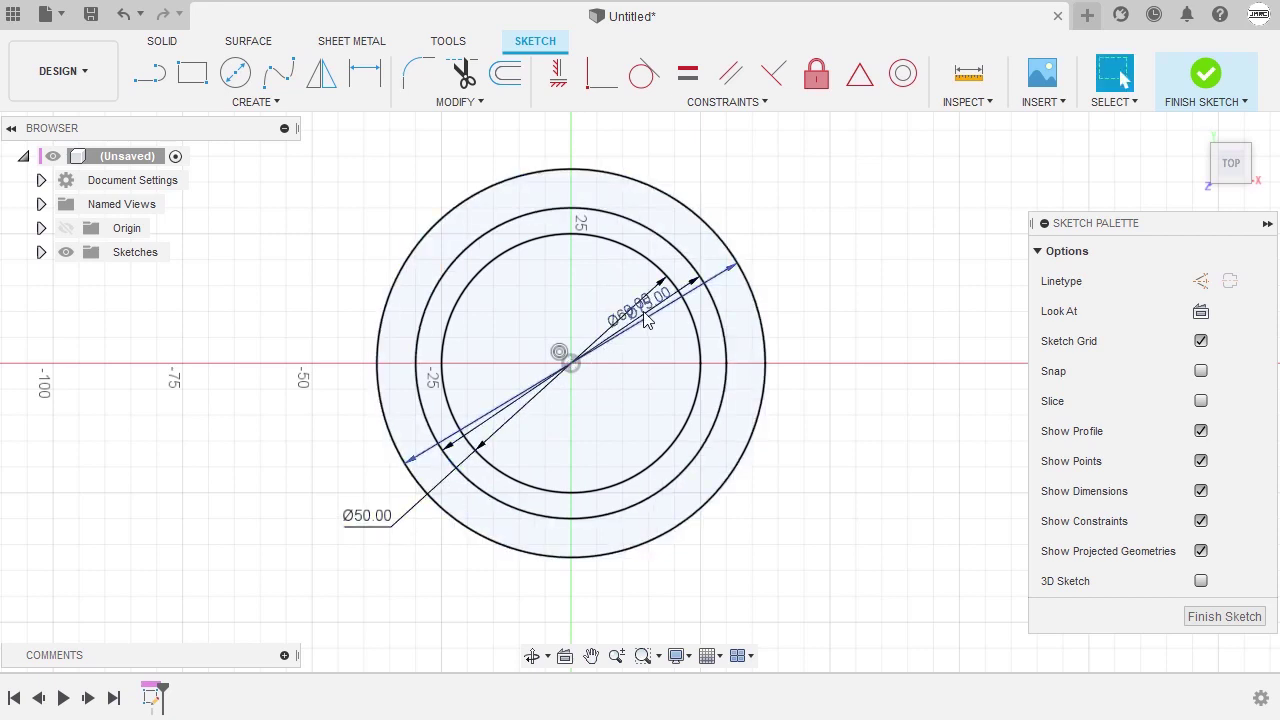
{"action": "left_click_drag", "start_coordinate": [648, 312], "coordinate": [363, 486]}
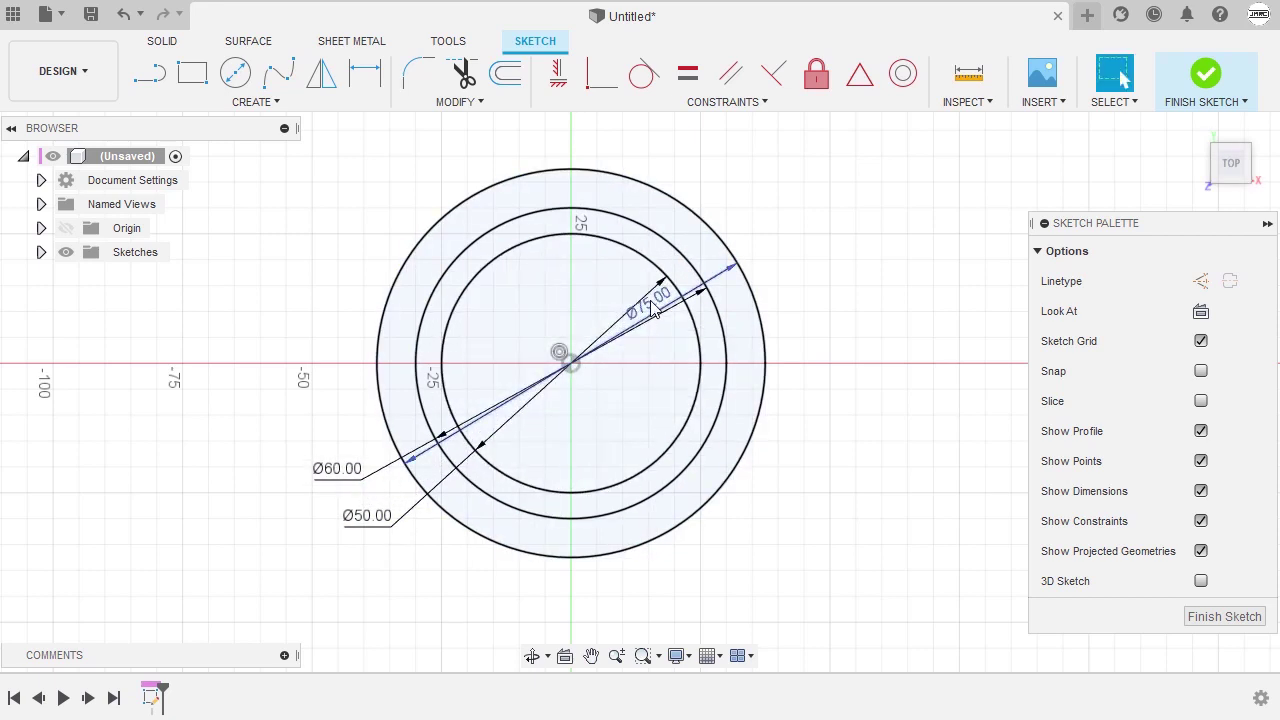
{"action": "left_click_drag", "start_coordinate": [656, 312], "coordinate": [348, 444]}
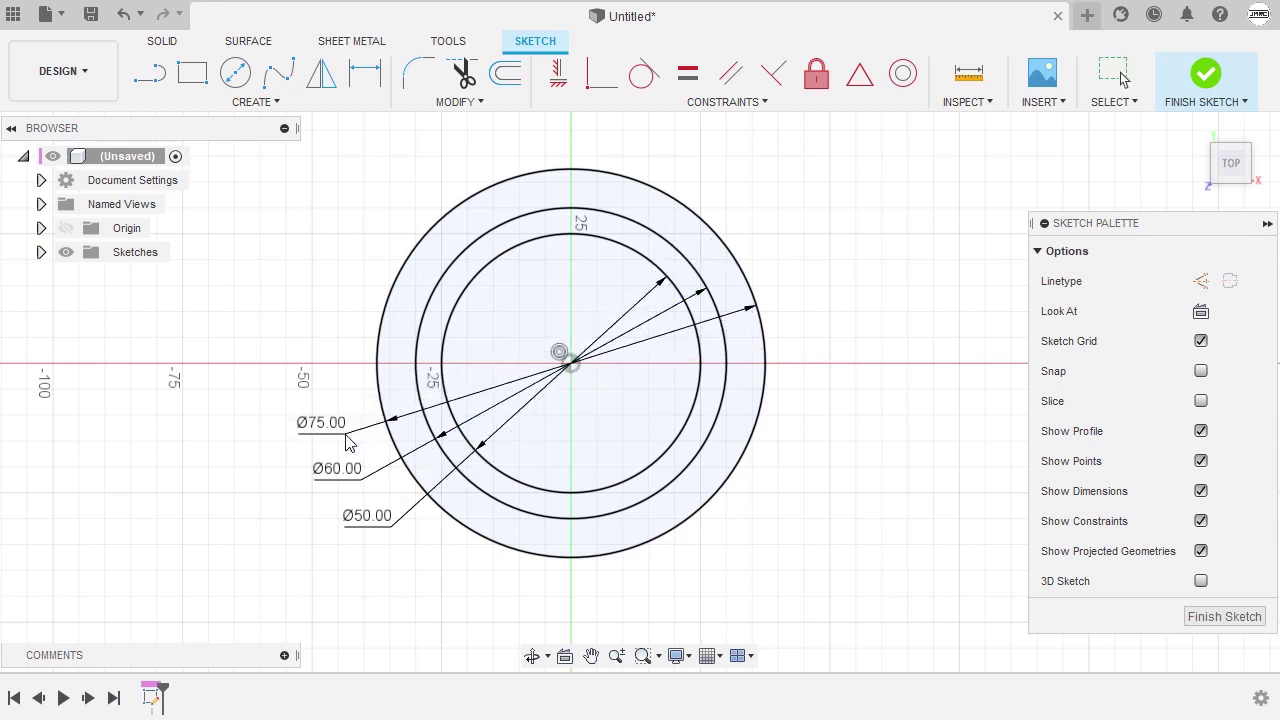
Remove the Ø75 dimension and turn the outer circle into construction geometry
{"action": "key", "text": "ctrl+z"}
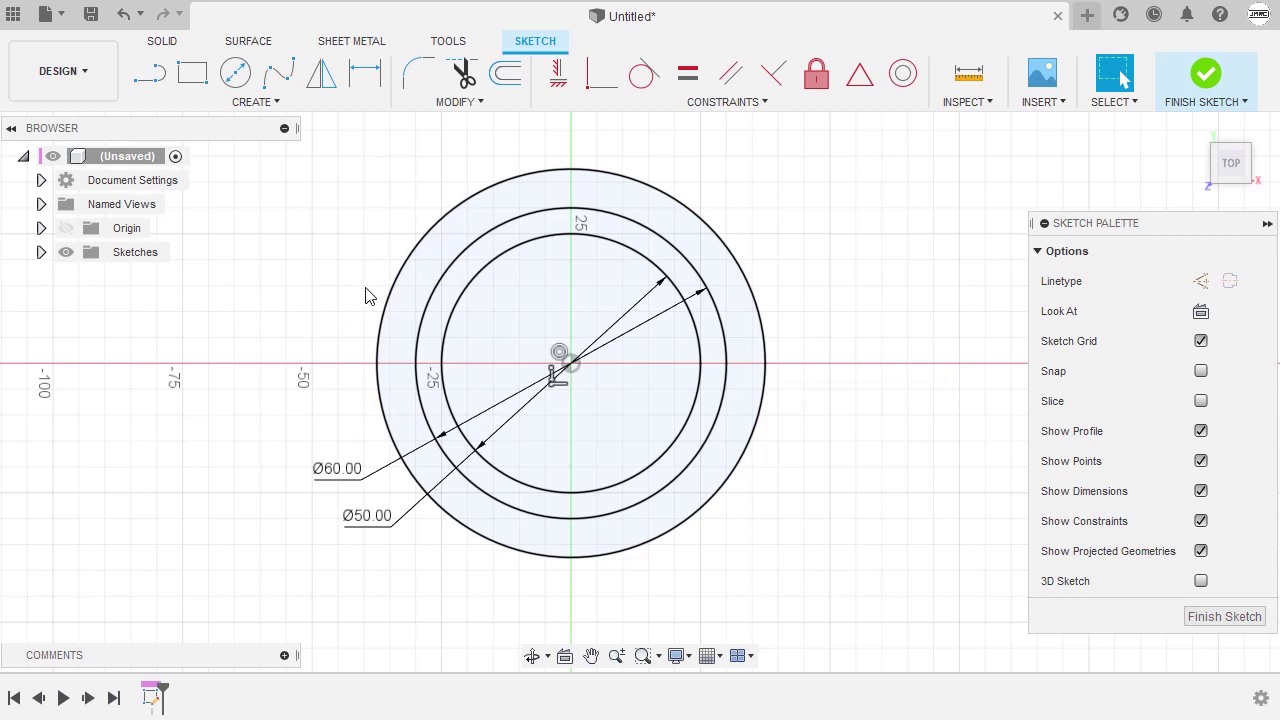
{"action": "left_click", "coordinate": [393, 298]}
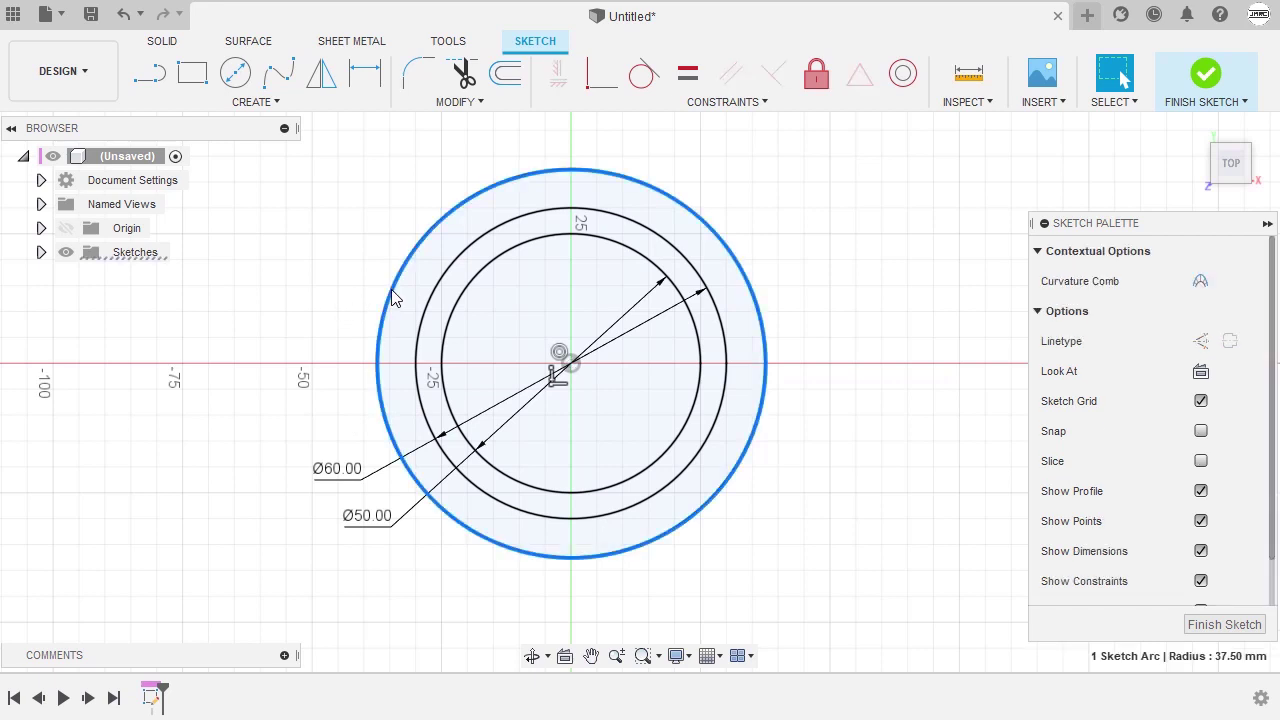
{"action": "key", "text": "x"}
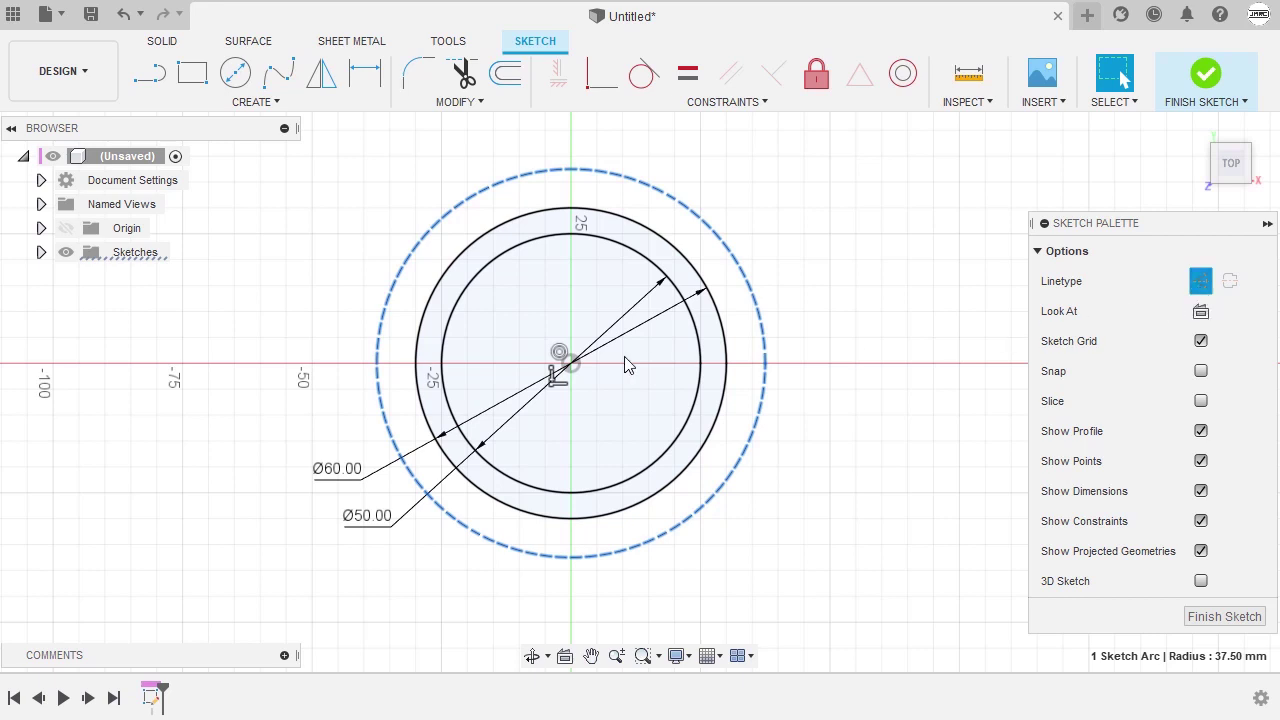
{"action": "left_click", "coordinate": [335, 343]}
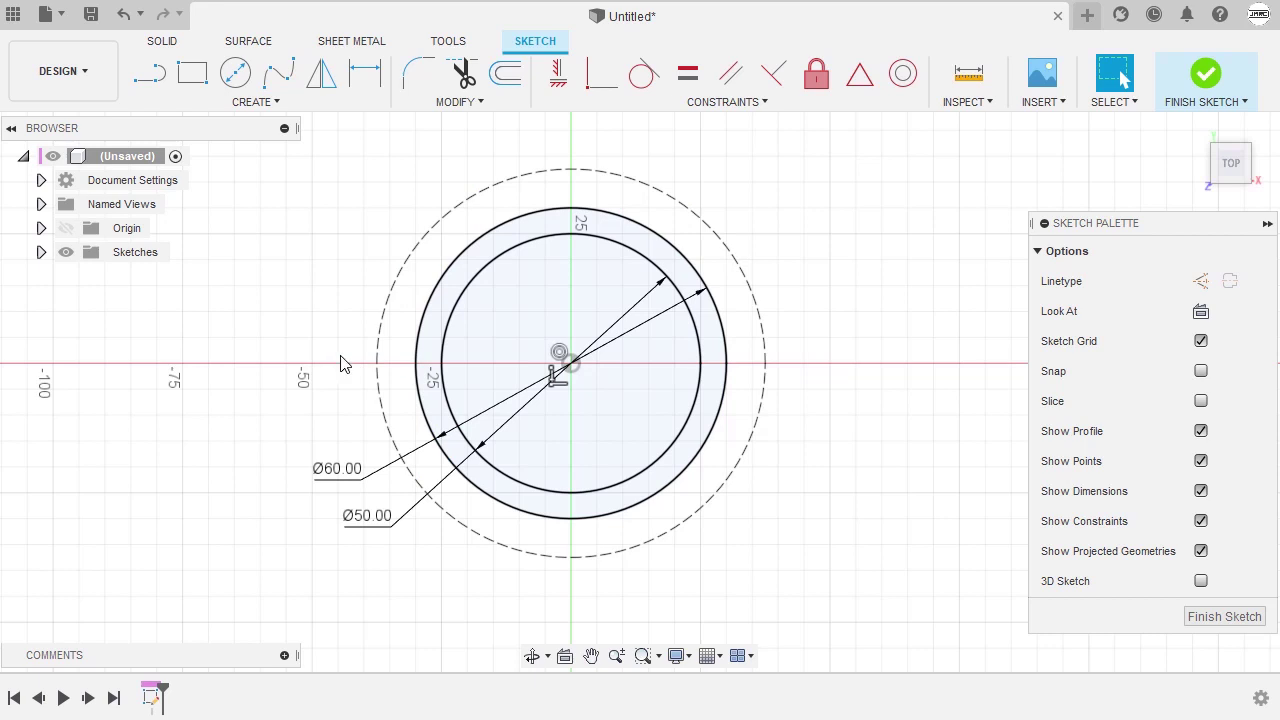
Draw a 10 mm diameter circle left of the rings and move its label lower left
{"action": "key", "text": "c"}
{"action": "scroll", "coordinate": [345, 365], "scroll_direction": "up", "scroll_amount": 4}
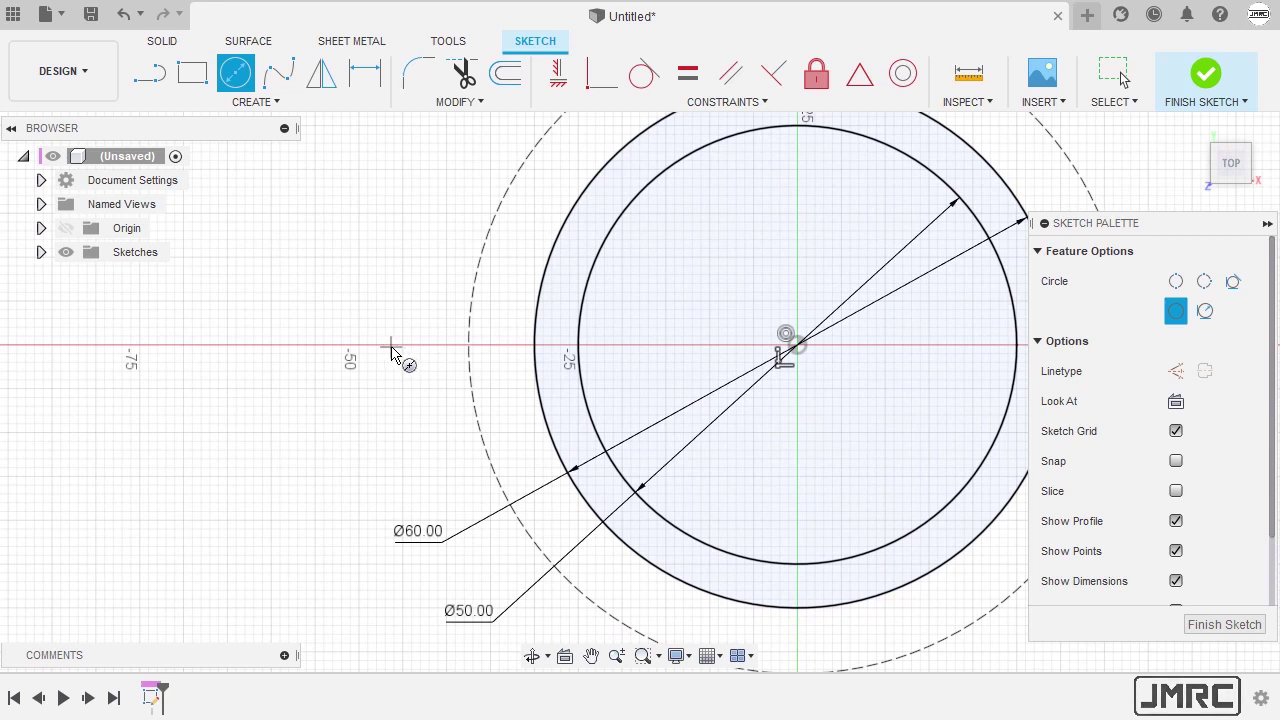
{"action": "left_click", "coordinate": [390, 347]}
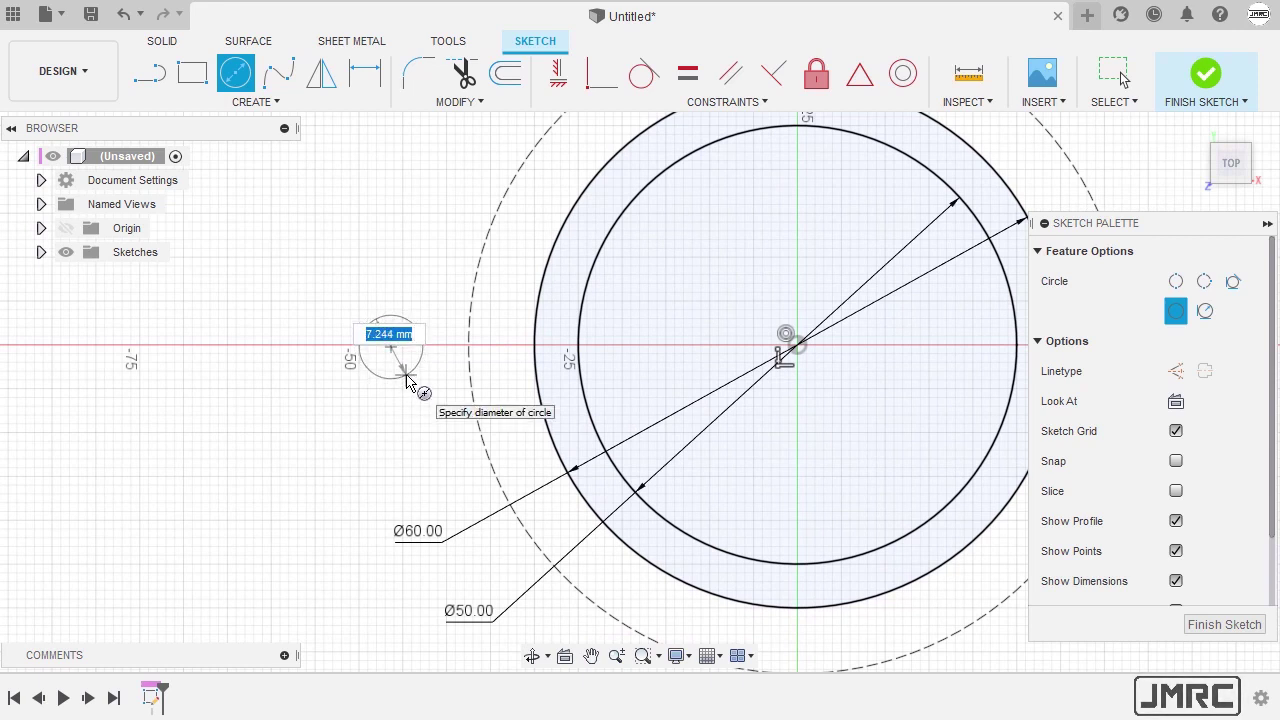
{"action": "type", "text": "10"}
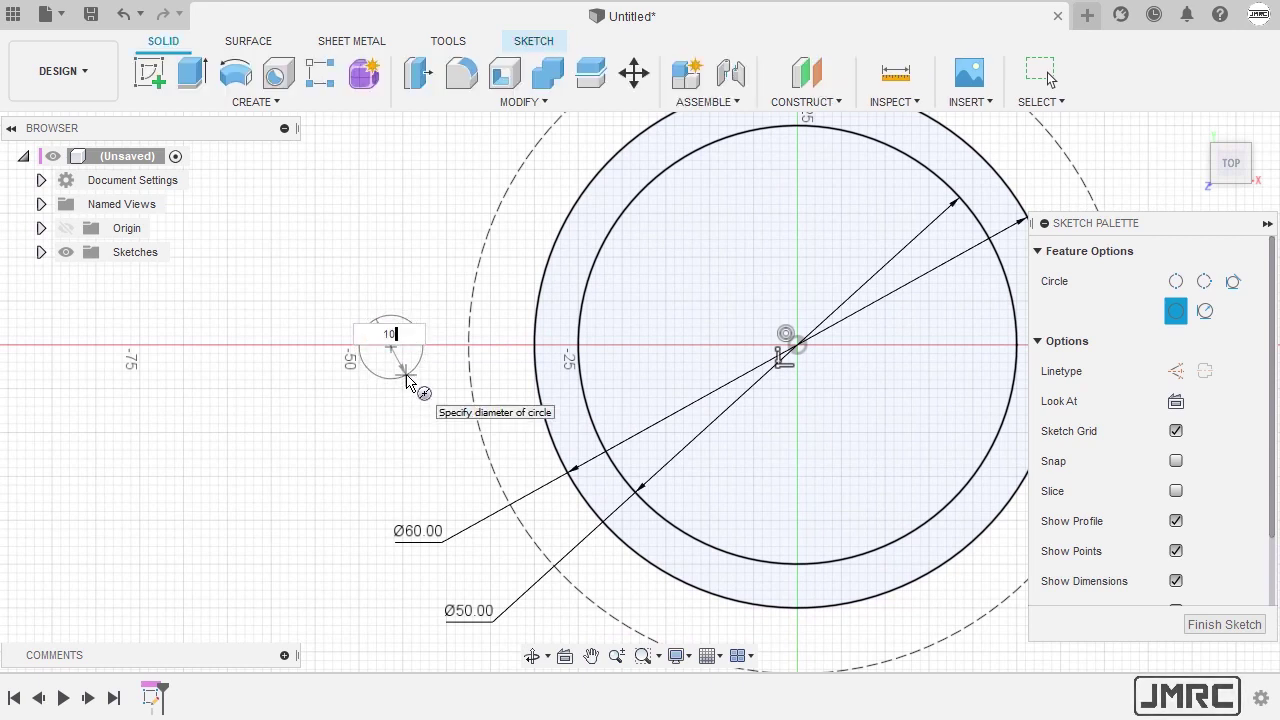
{"action": "key", "text": "Return"}
{"action": "key", "text": "Escape"}
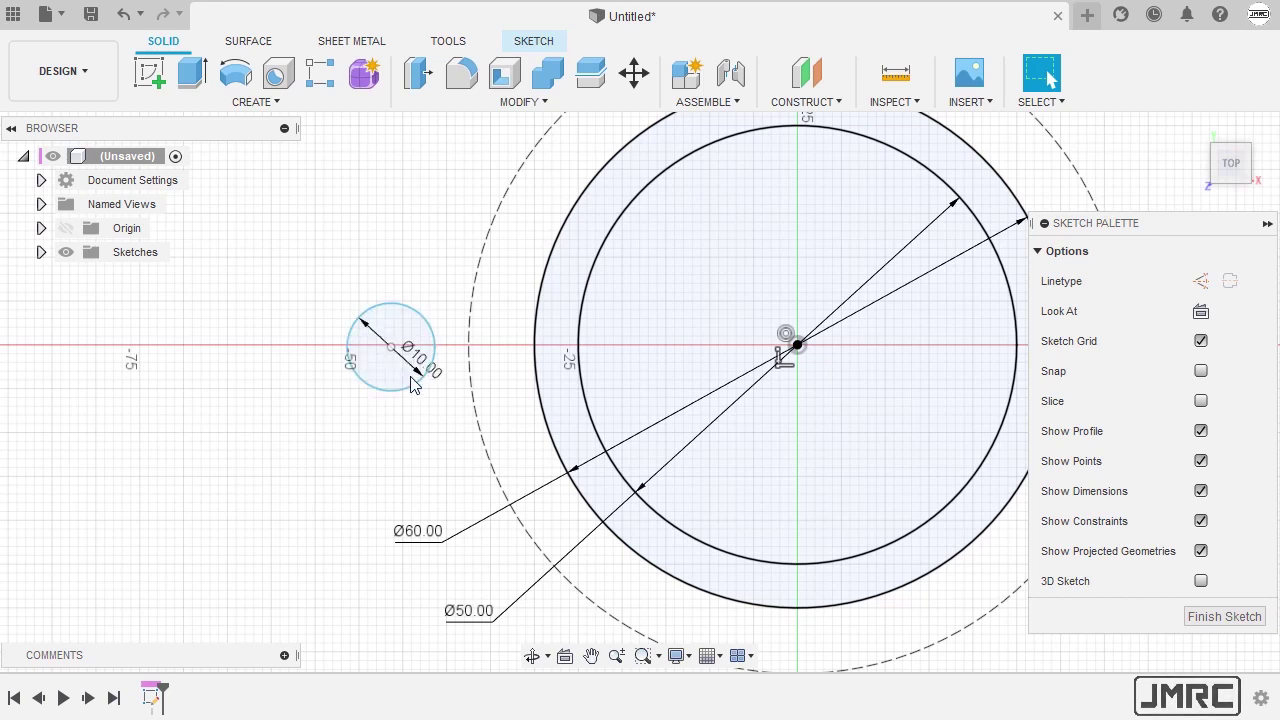
{"action": "left_click_drag", "start_coordinate": [414, 380], "coordinate": [312, 432]}
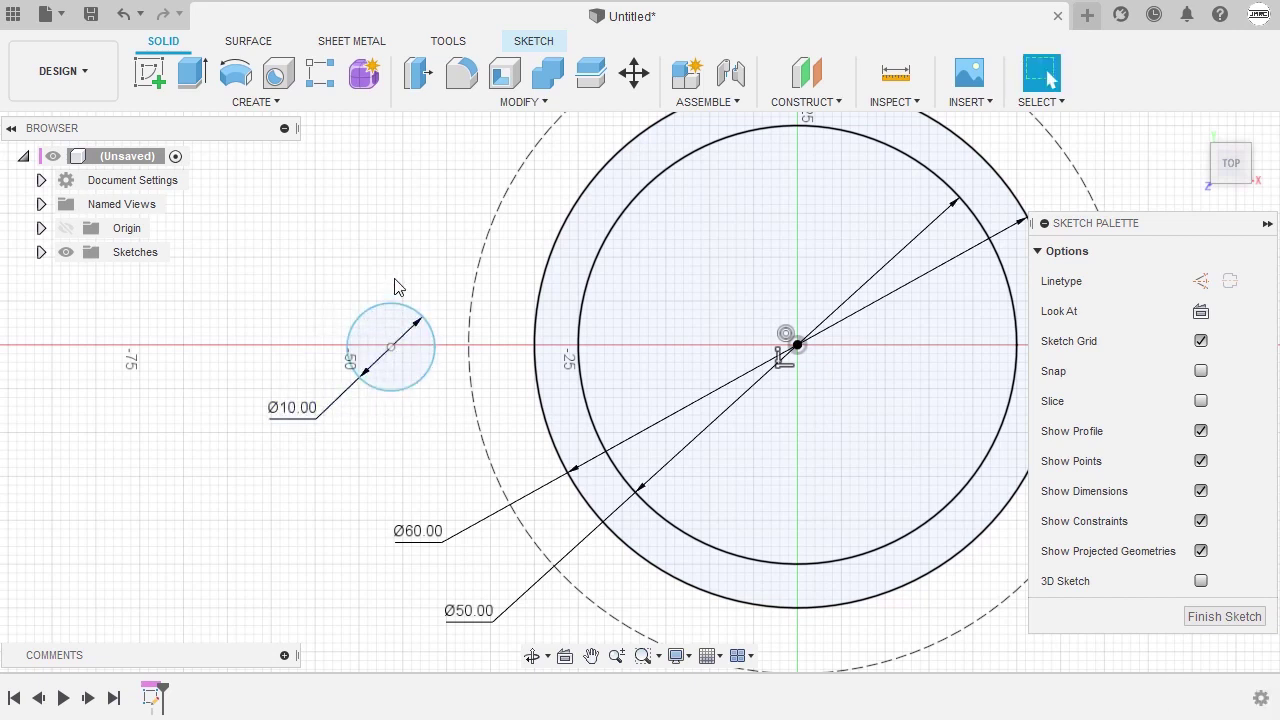
{"action": "key", "text": "l"}
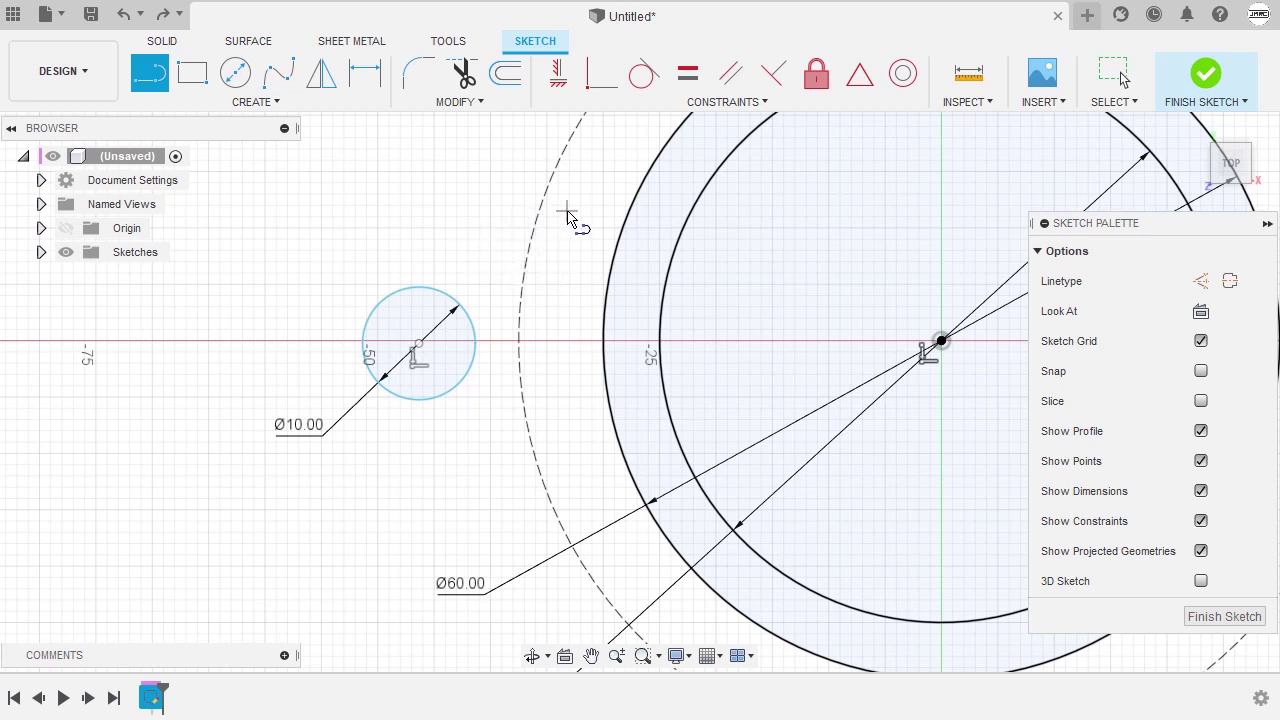
Sketch the ear outline of lines and tangent arcs around the Ø10 circle toward the rings
{"action": "left_click", "coordinate": [567, 213]}
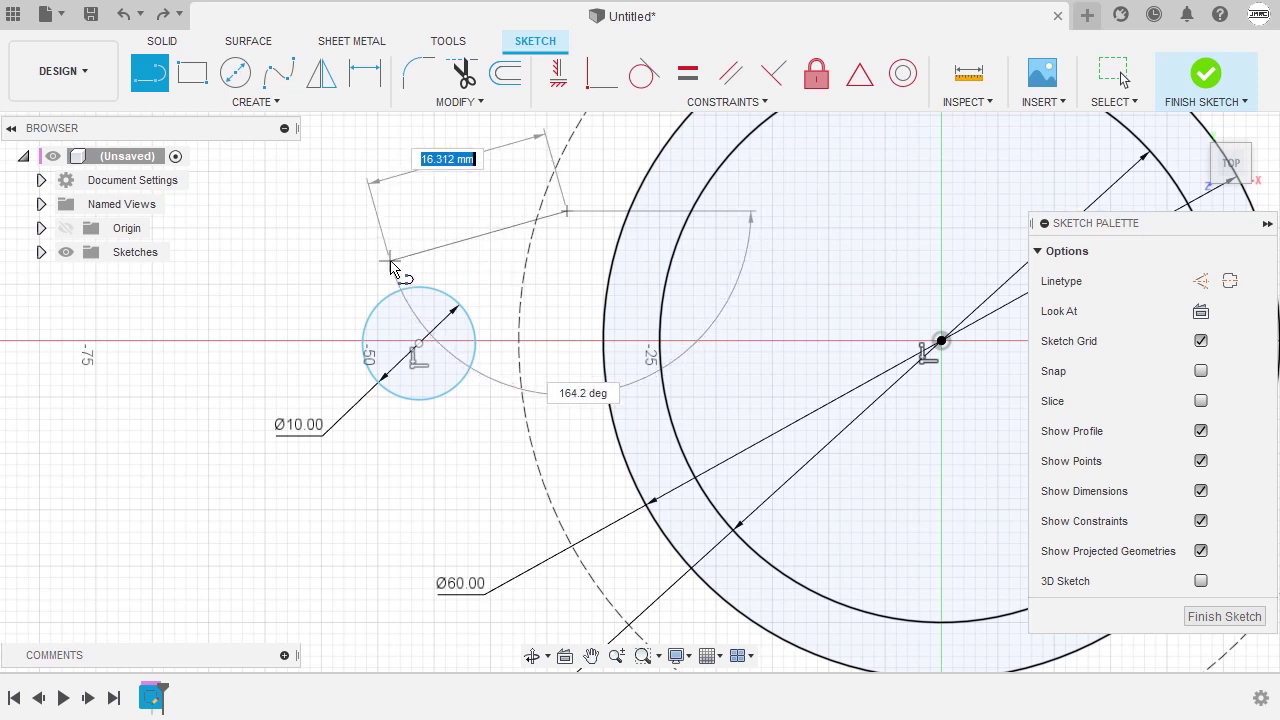
{"action": "left_click_drag", "start_coordinate": [390, 262], "coordinate": [566, 465]}
{"action": "left_click_drag", "start_coordinate": [566, 465], "coordinate": [607, 495]}
{"action": "left_click_drag", "start_coordinate": [620, 515], "coordinate": [659, 536]}
{"action": "key", "text": "Escape"}
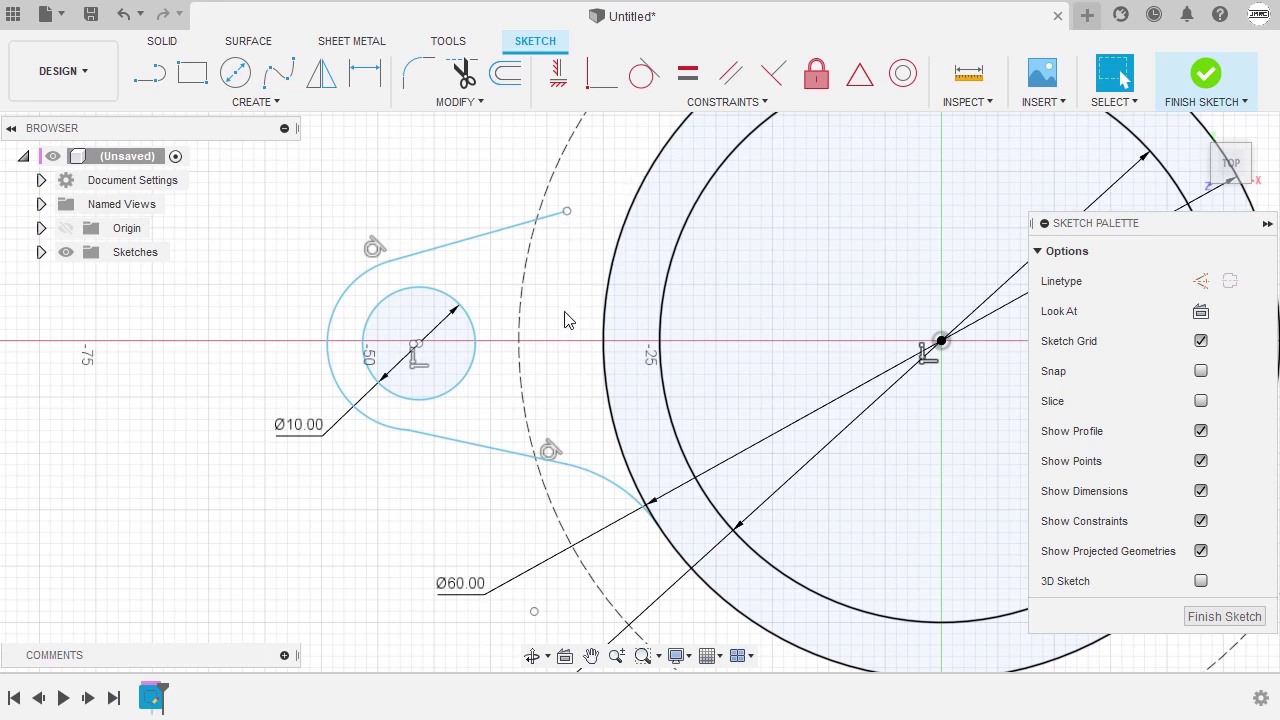
{"action": "key", "text": "s"}
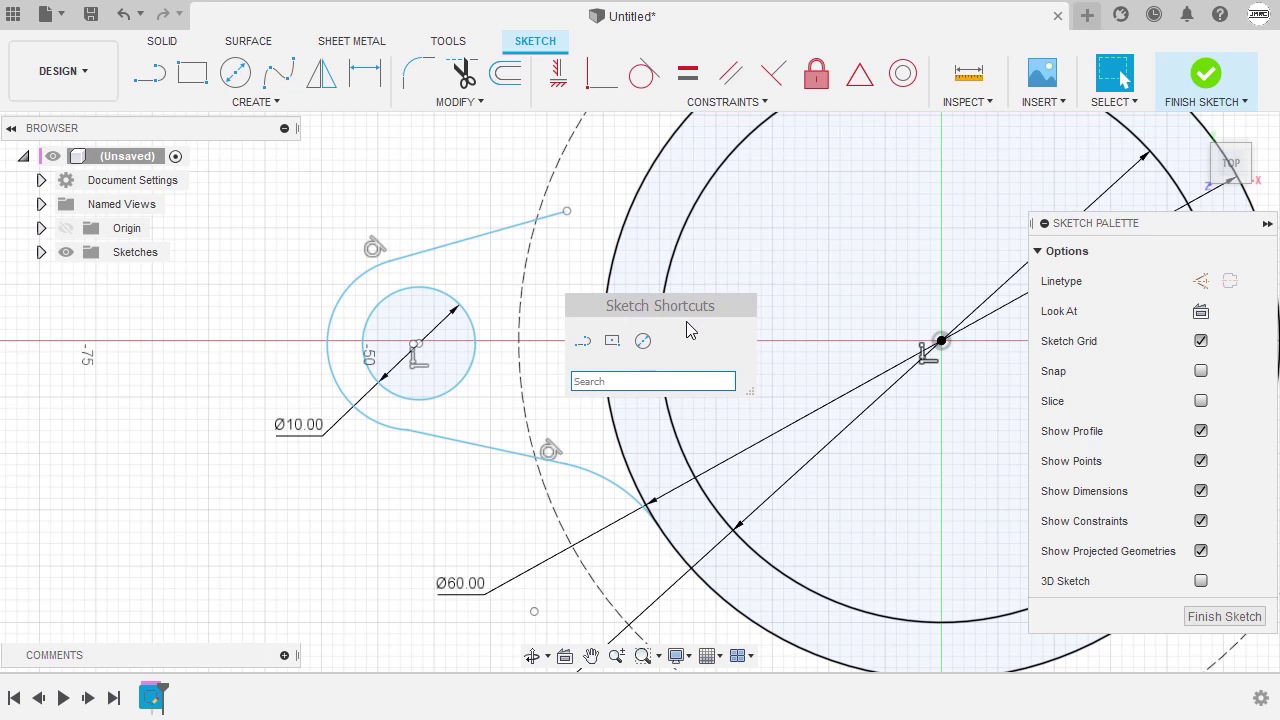
Close the ear profile with a 3-point arc from the upper line end to the Ø60 circle
{"action": "left_click", "coordinate": [633, 382]}
{"action": "type", "text": "arc"}
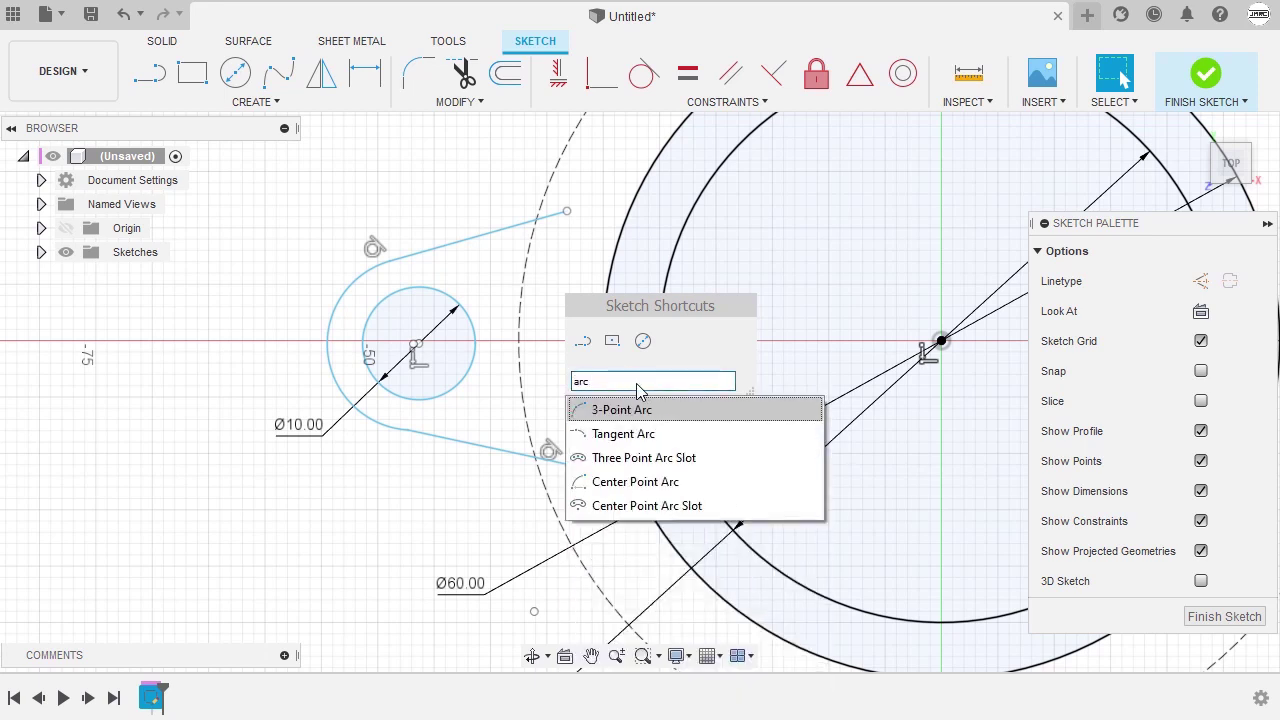
{"action": "left_click", "coordinate": [678, 416]}
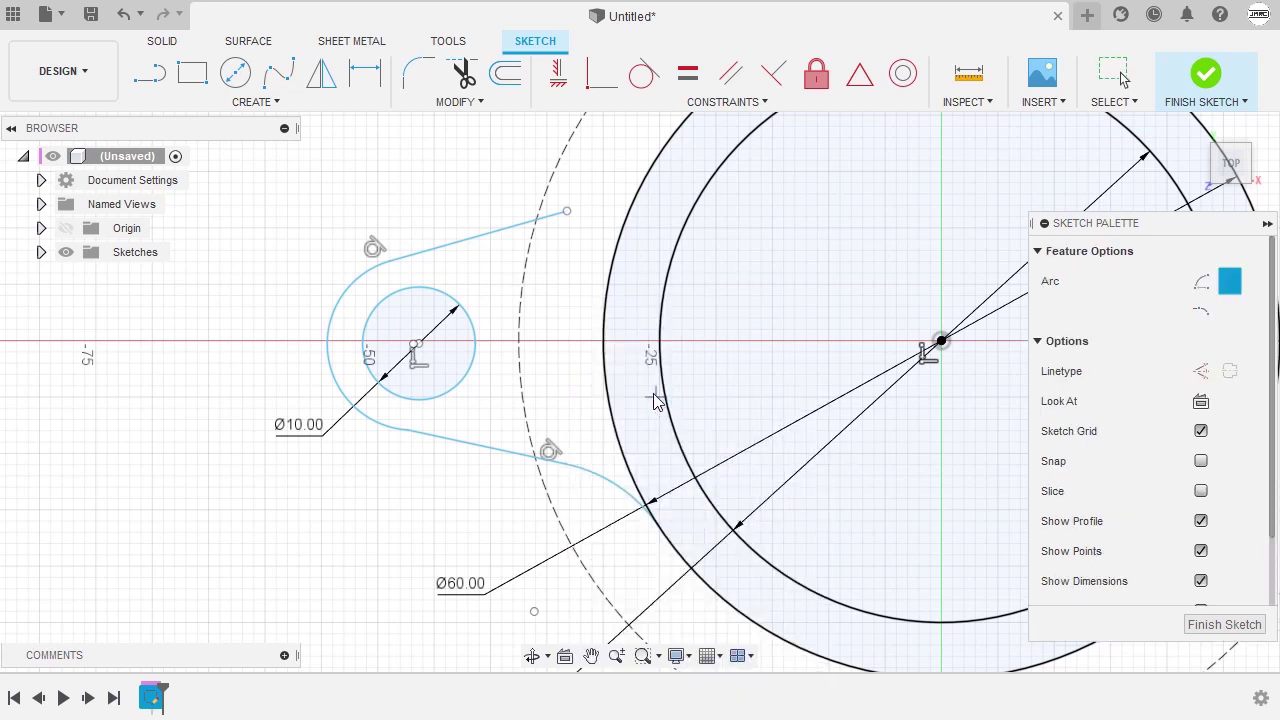
{"action": "middle_click_drag", "start_coordinate": [600, 234], "coordinate": [568, 314]}
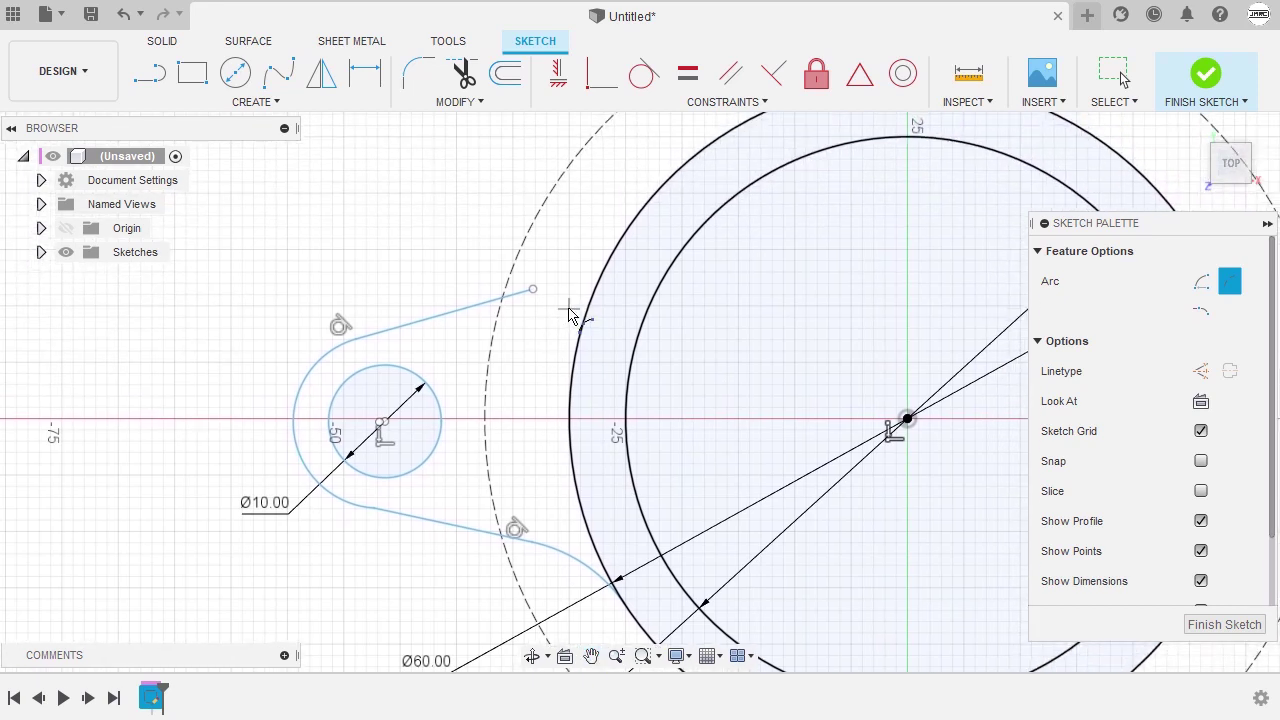
{"action": "left_click", "coordinate": [533, 290]}
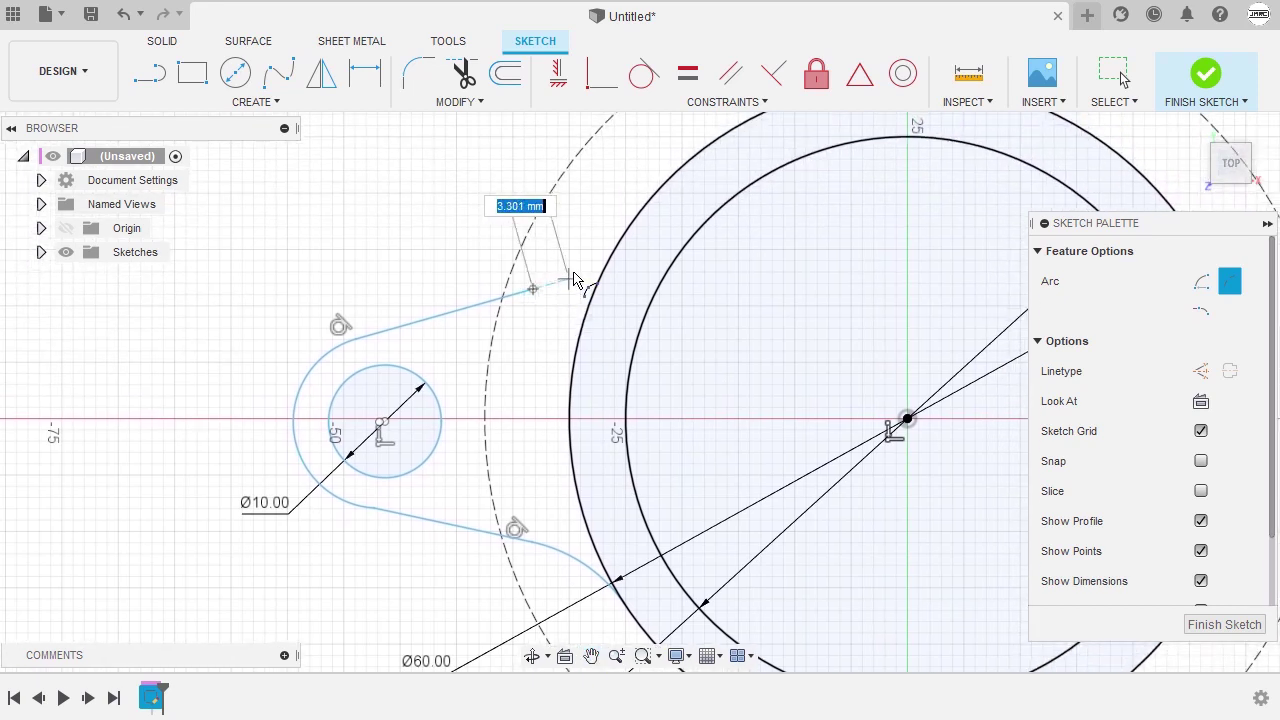
{"action": "left_click", "coordinate": [630, 219]}
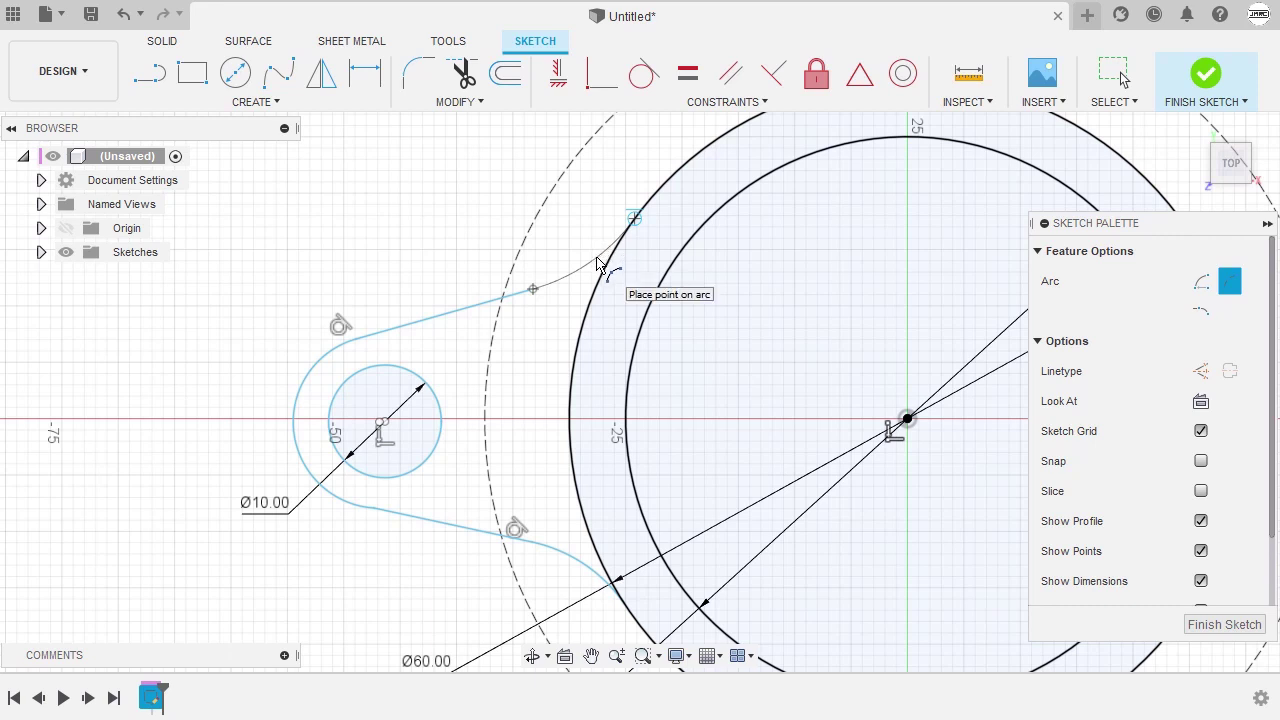
{"action": "left_click", "coordinate": [598, 260]}
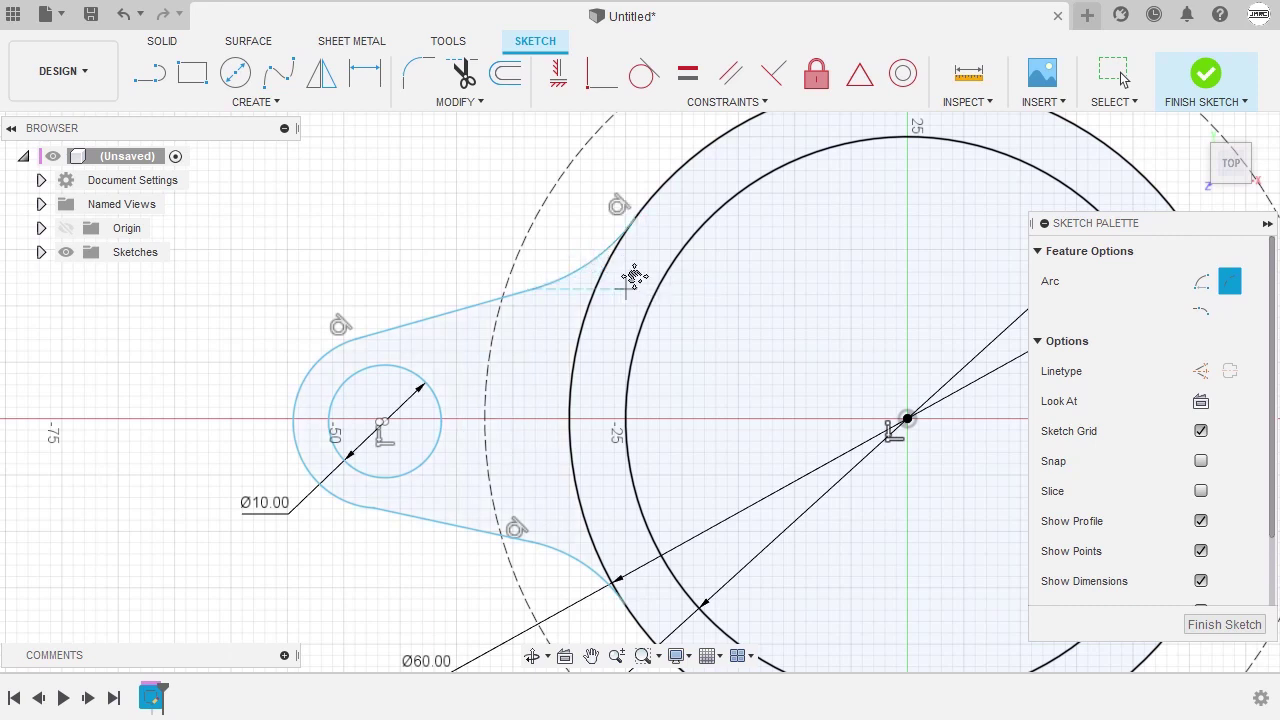
{"action": "middle_click_drag", "start_coordinate": [634, 274], "coordinate": [644, 264]}
{"action": "key", "text": "Escape"}
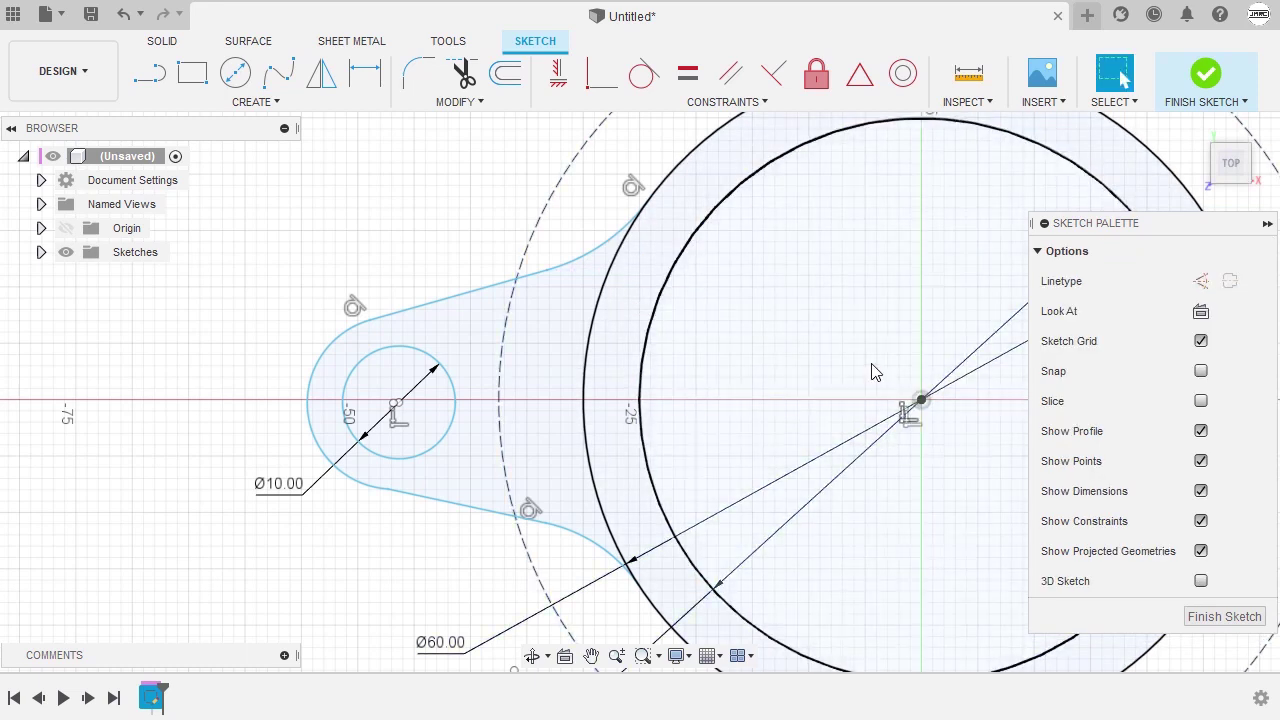
Draw a horizontal construction line from the flange centre leftward through the ear tab
{"action": "key", "text": "l"}
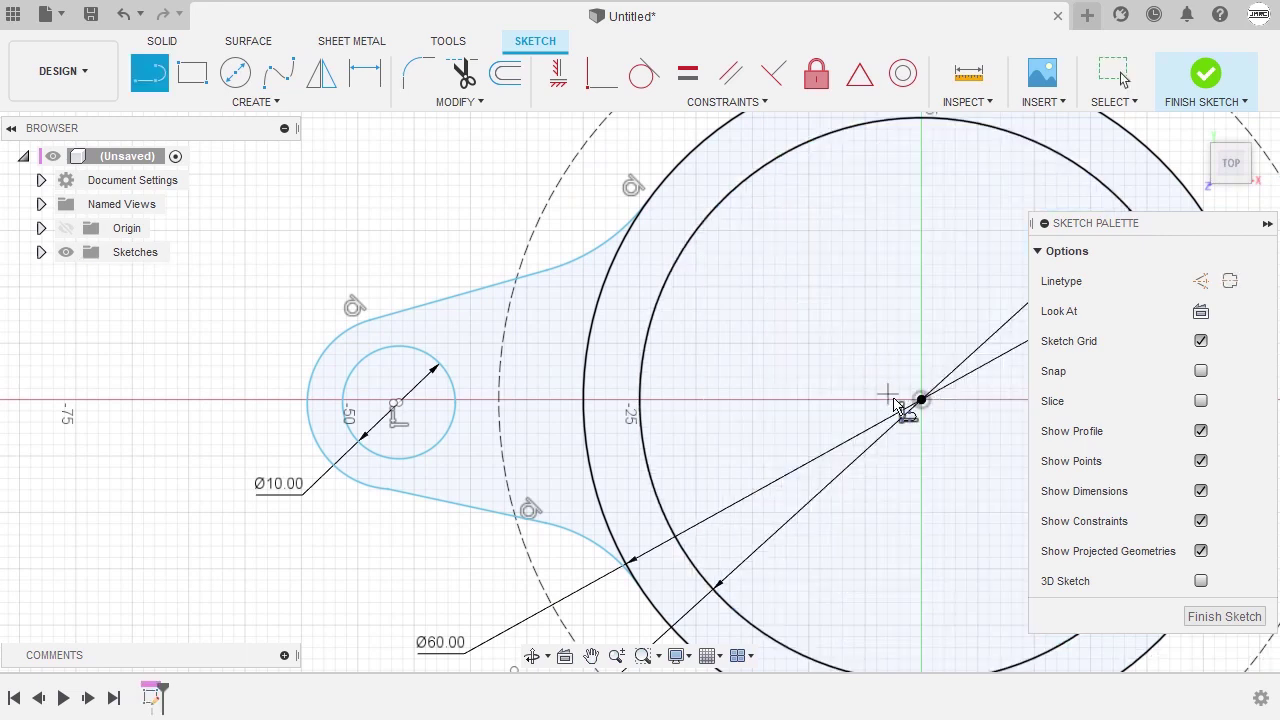
{"action": "left_click", "coordinate": [921, 401]}
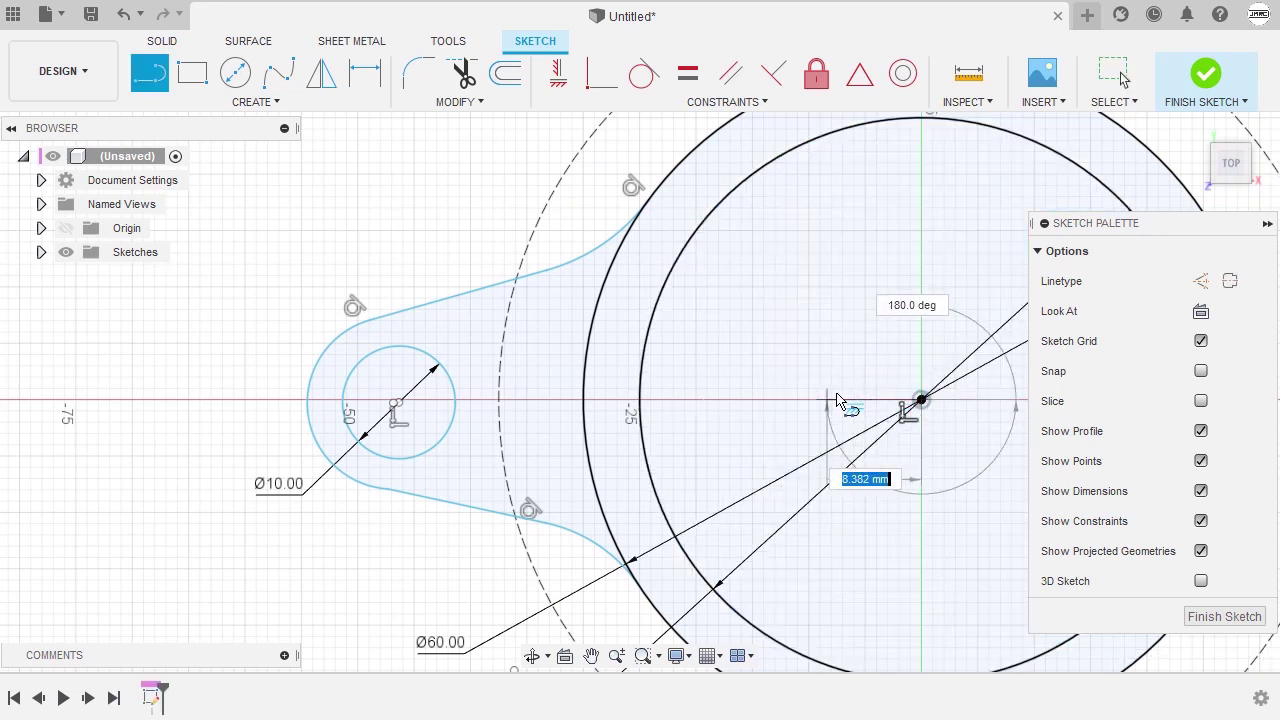
{"action": "double_click", "coordinate": [183, 399]}
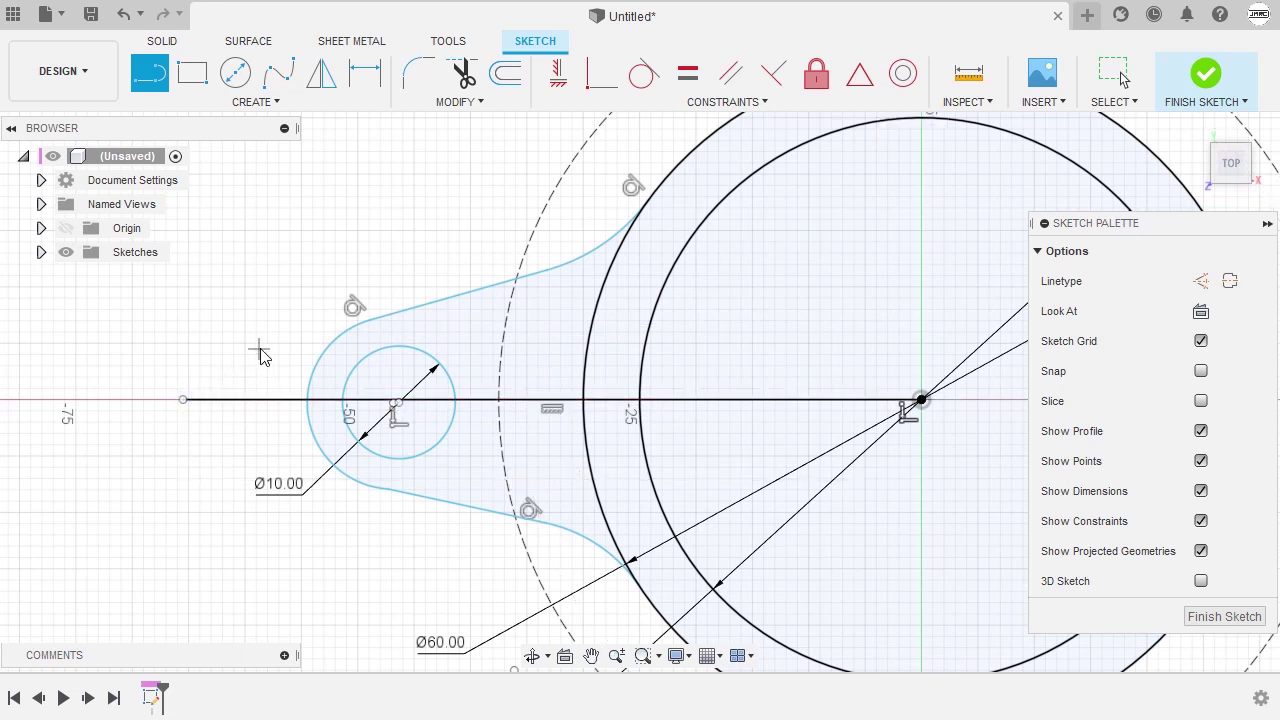
{"action": "key", "text": "Escape"}
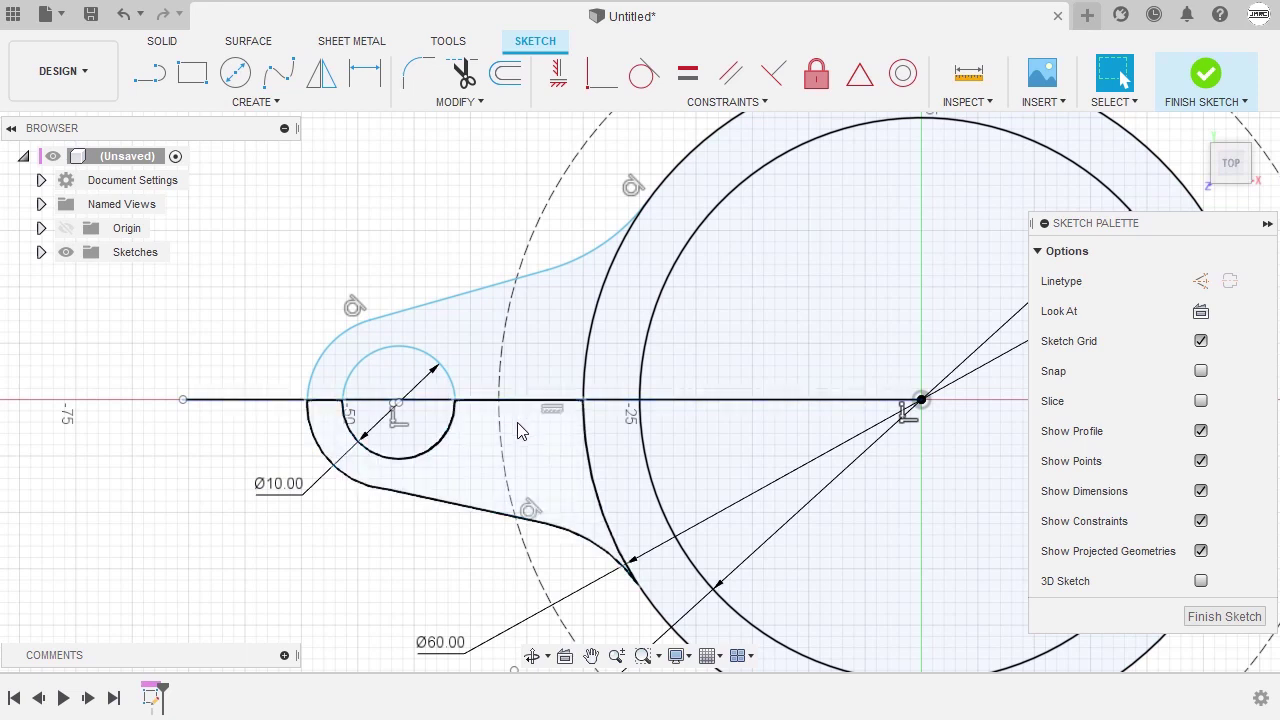
{"action": "left_click", "coordinate": [268, 405]}
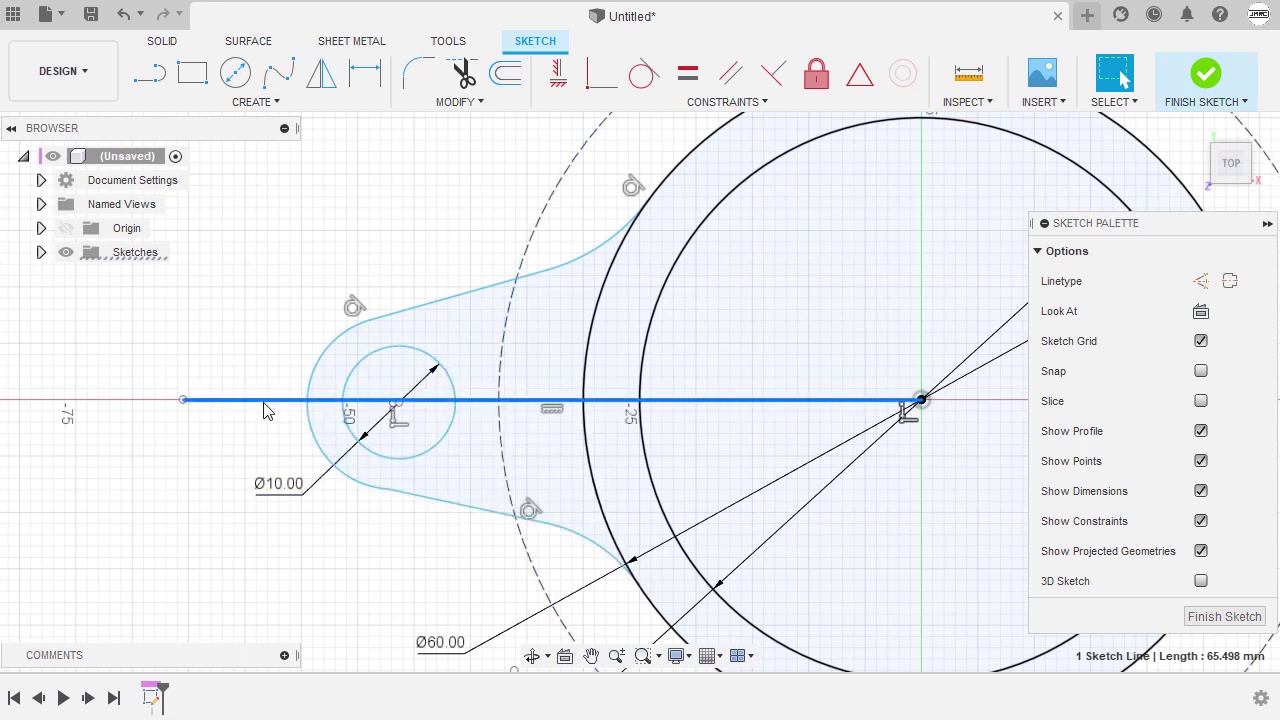
{"action": "left_click", "coordinate": [1201, 283]}
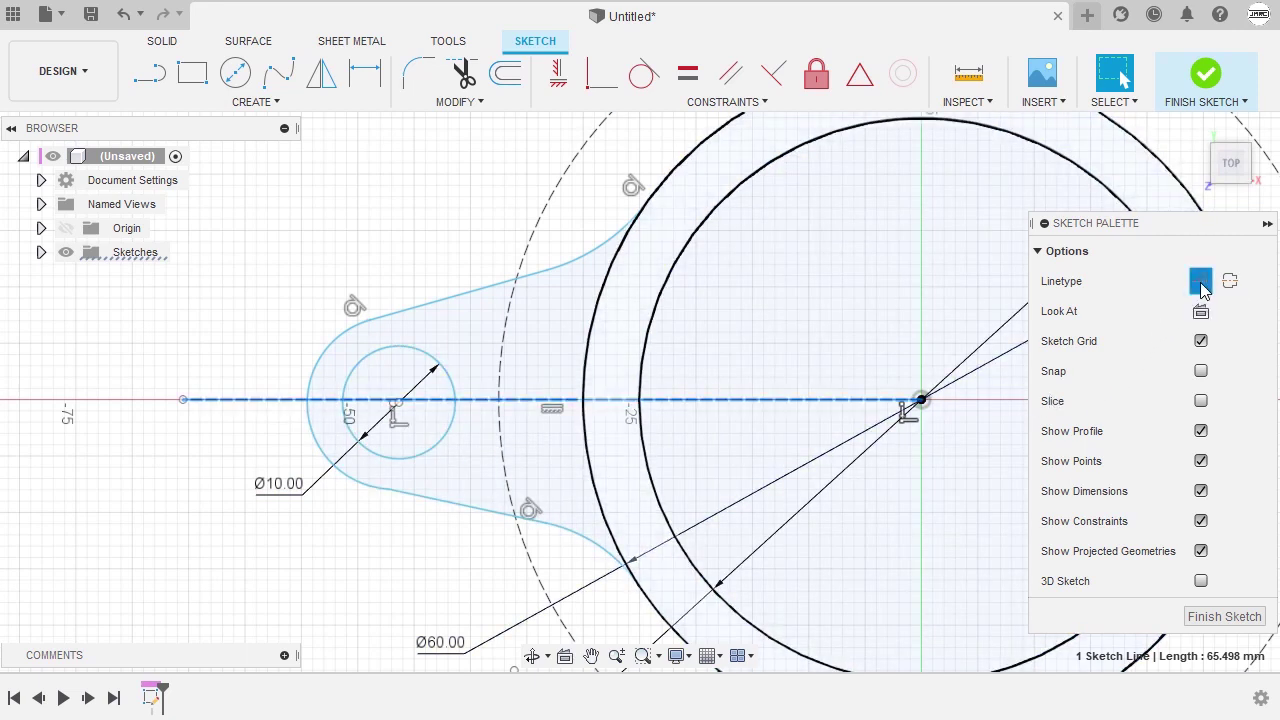
{"action": "left_click", "coordinate": [436, 263]}
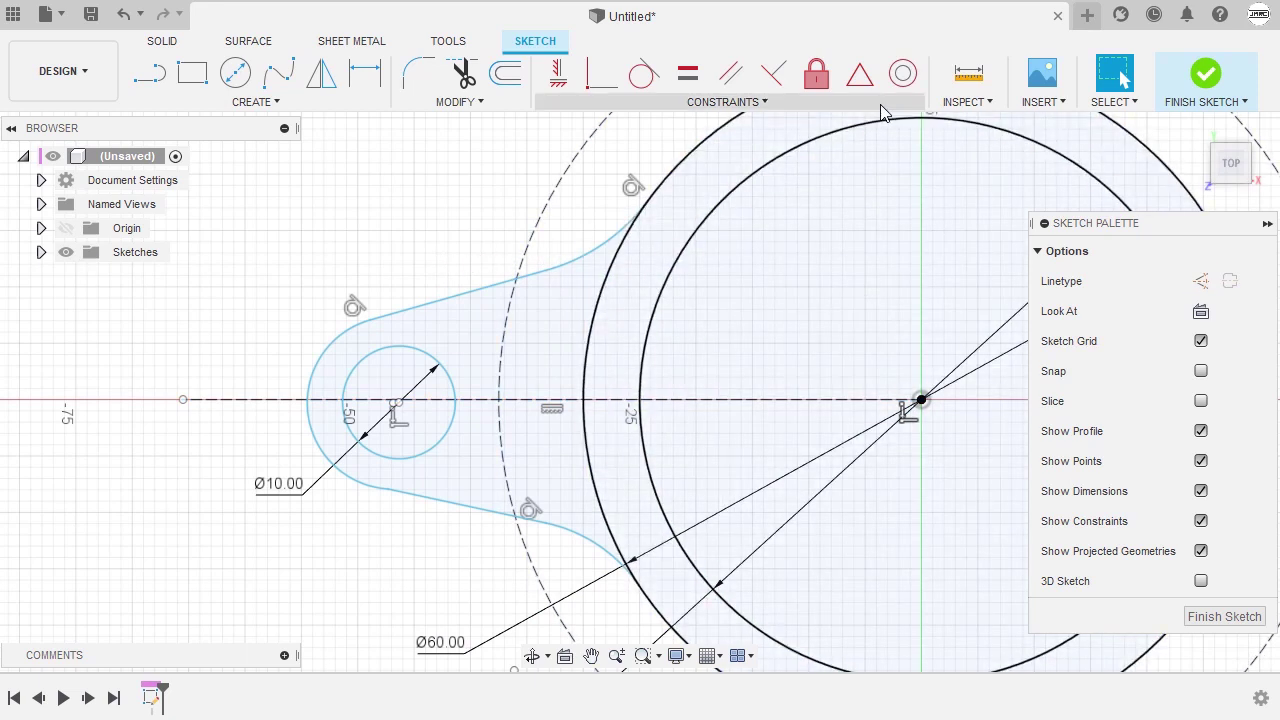
{"action": "left_click", "coordinate": [903, 77]}
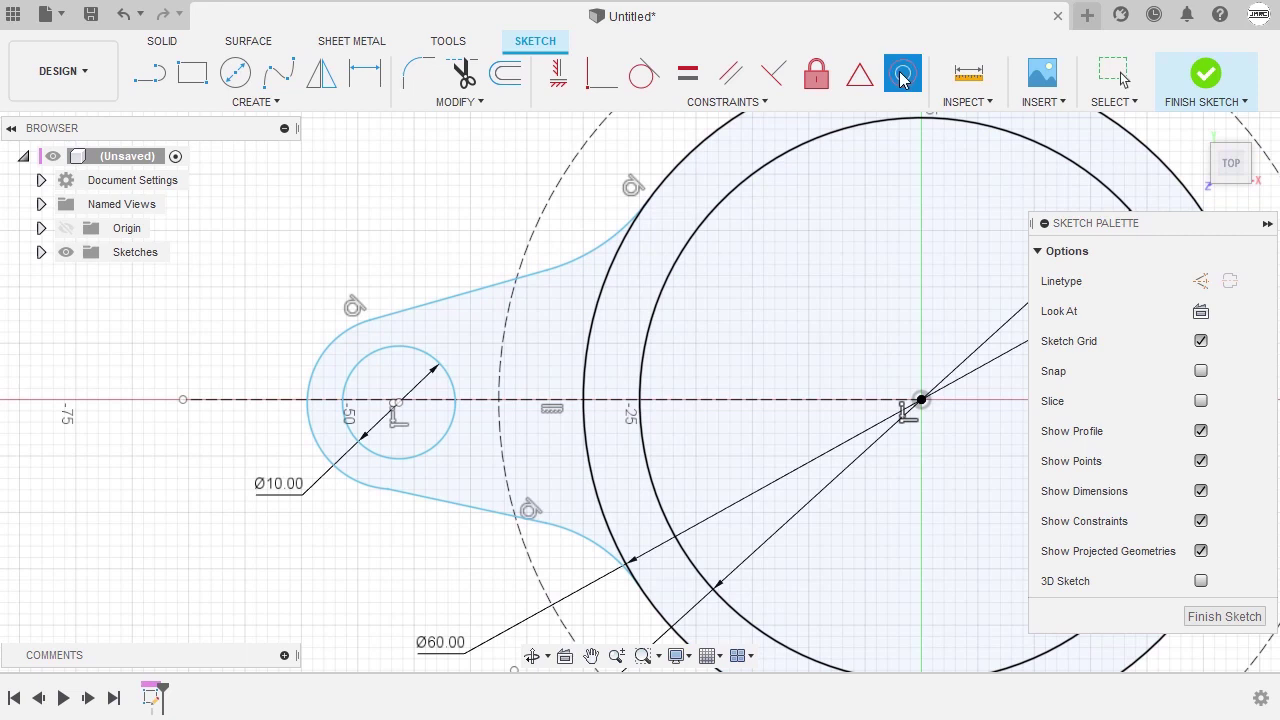
Make the Ø10 circle concentric with the ear's rounded end arc
{"action": "left_click", "coordinate": [326, 352]}
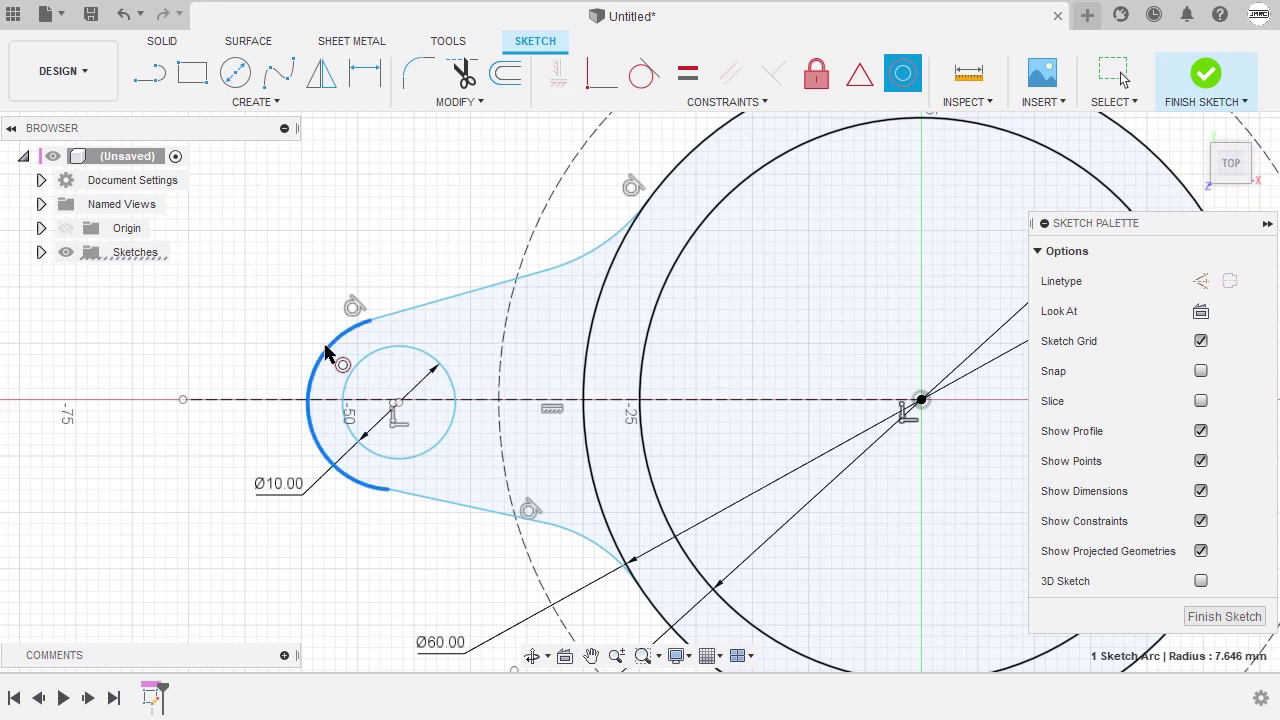
{"action": "left_click", "coordinate": [379, 362]}
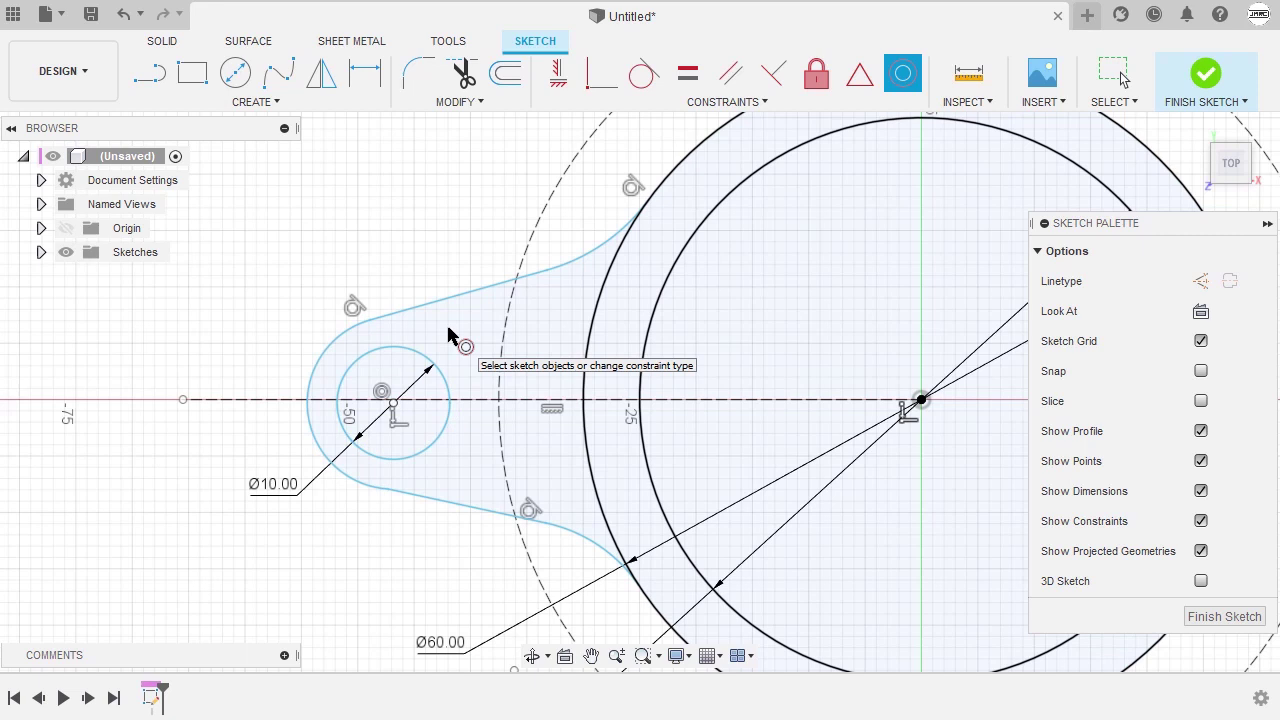
{"action": "key", "text": "Escape"}
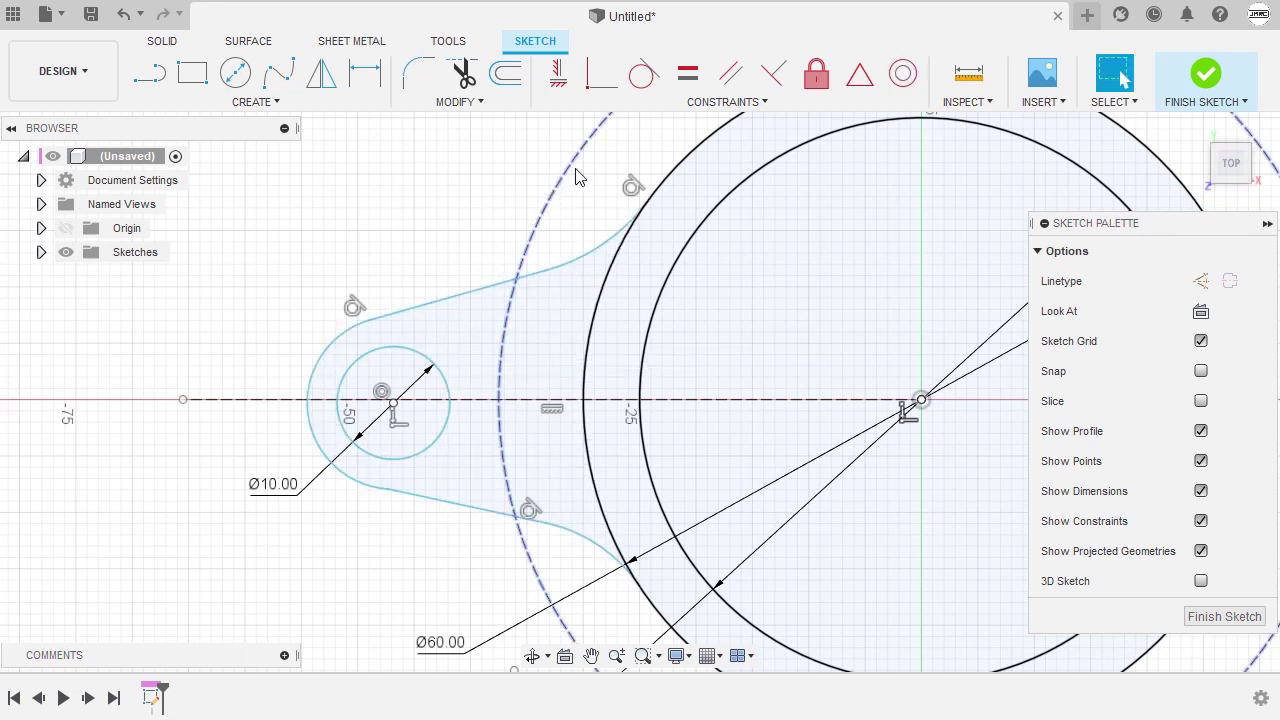
Make the upper ear line tangent to its arc and the lower ear arc tangent to the Ø60 circle
{"action": "left_click", "coordinate": [644, 77]}
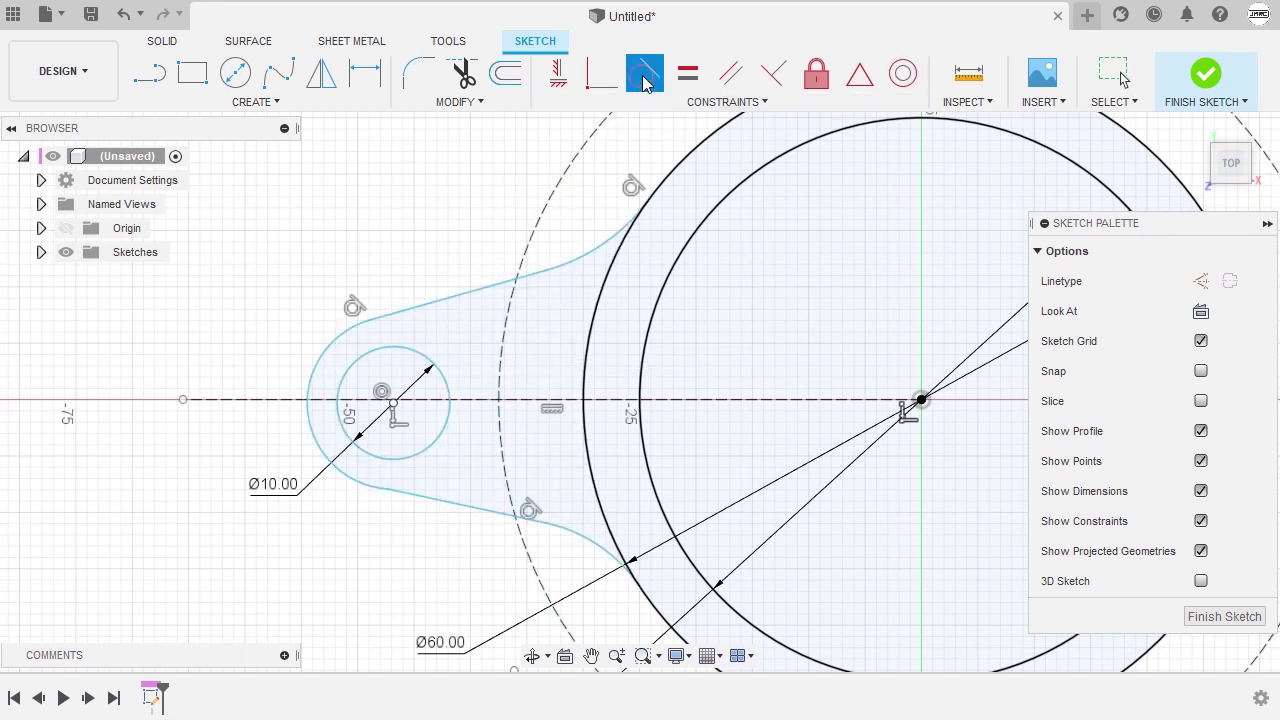
{"action": "left_click", "coordinate": [541, 274]}
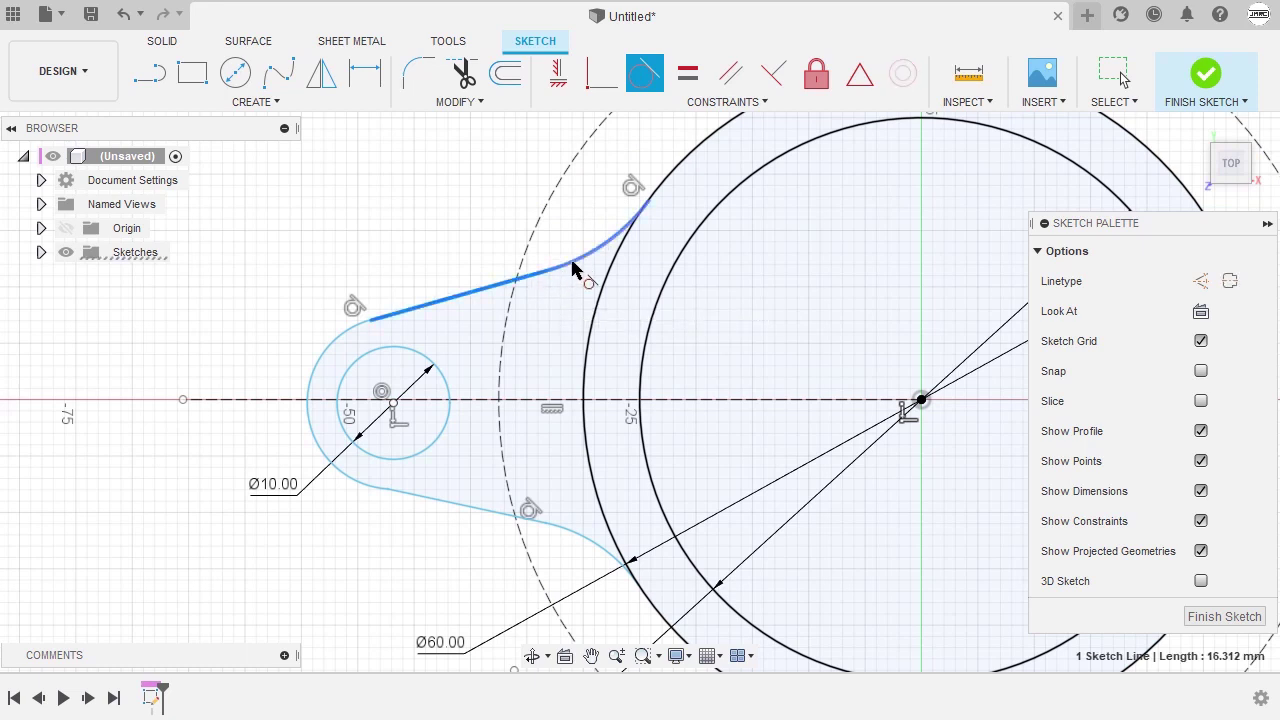
{"action": "left_click", "coordinate": [590, 325]}
{"action": "middle_click_drag", "start_coordinate": [590, 325], "coordinate": [571, 229]}
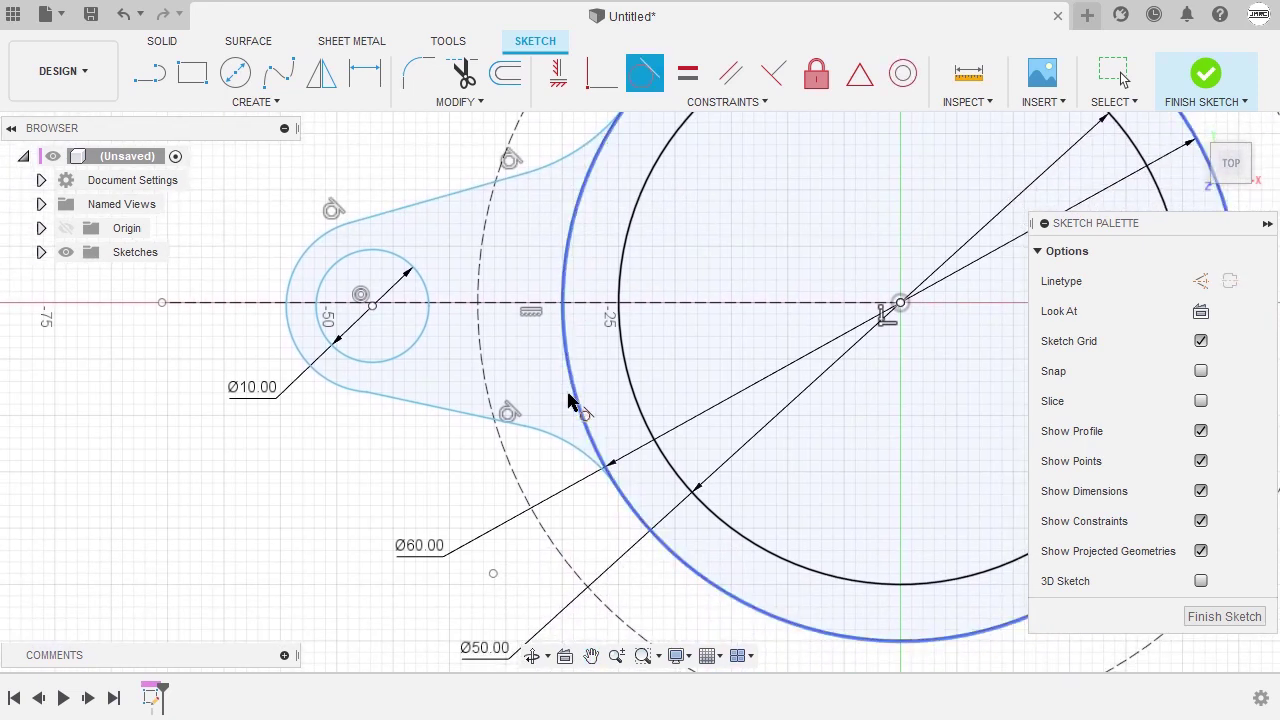
{"action": "left_click", "coordinate": [566, 440]}
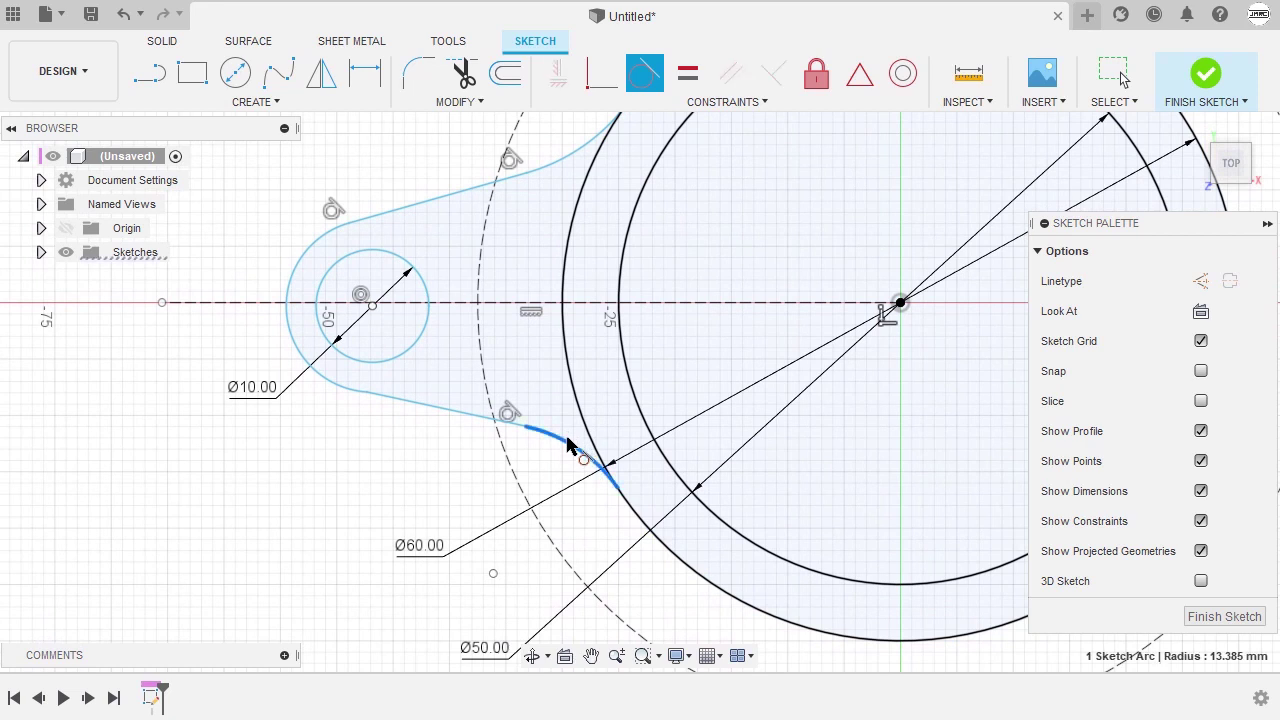
{"action": "left_click", "coordinate": [634, 514]}
{"action": "middle_click_drag", "start_coordinate": [530, 234], "coordinate": [563, 317]}
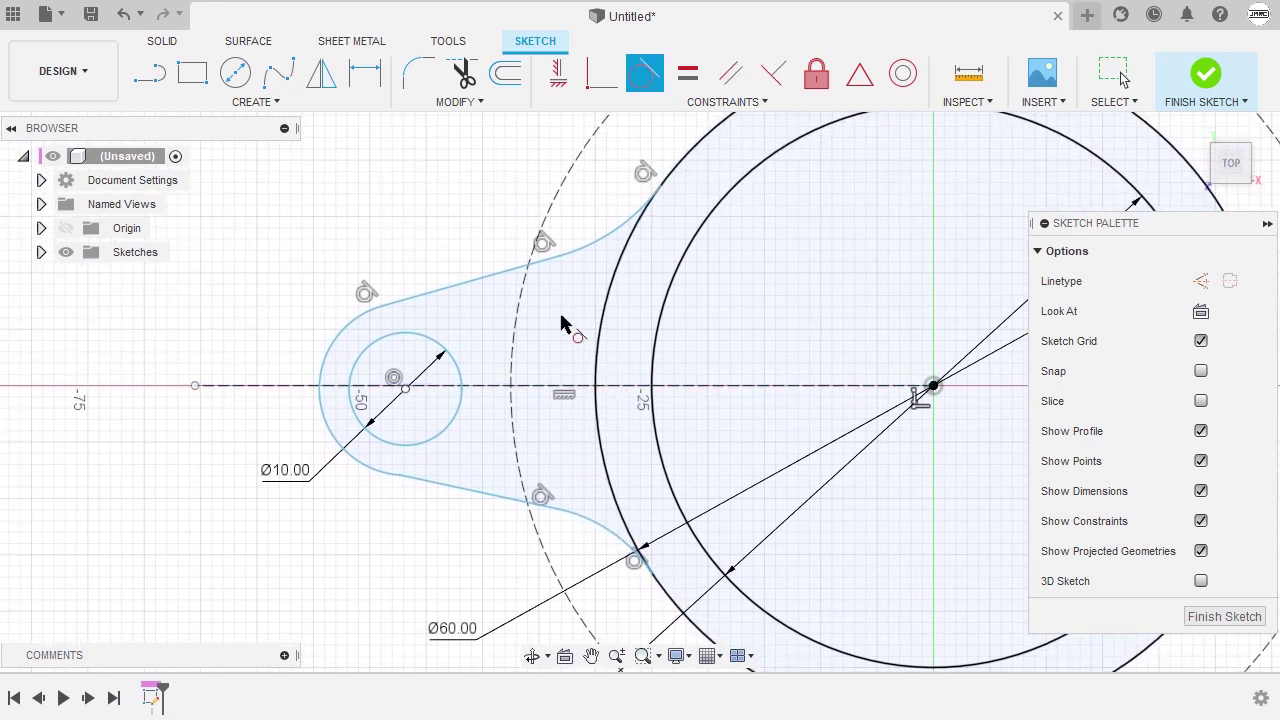
{"action": "key", "text": "Escape"}
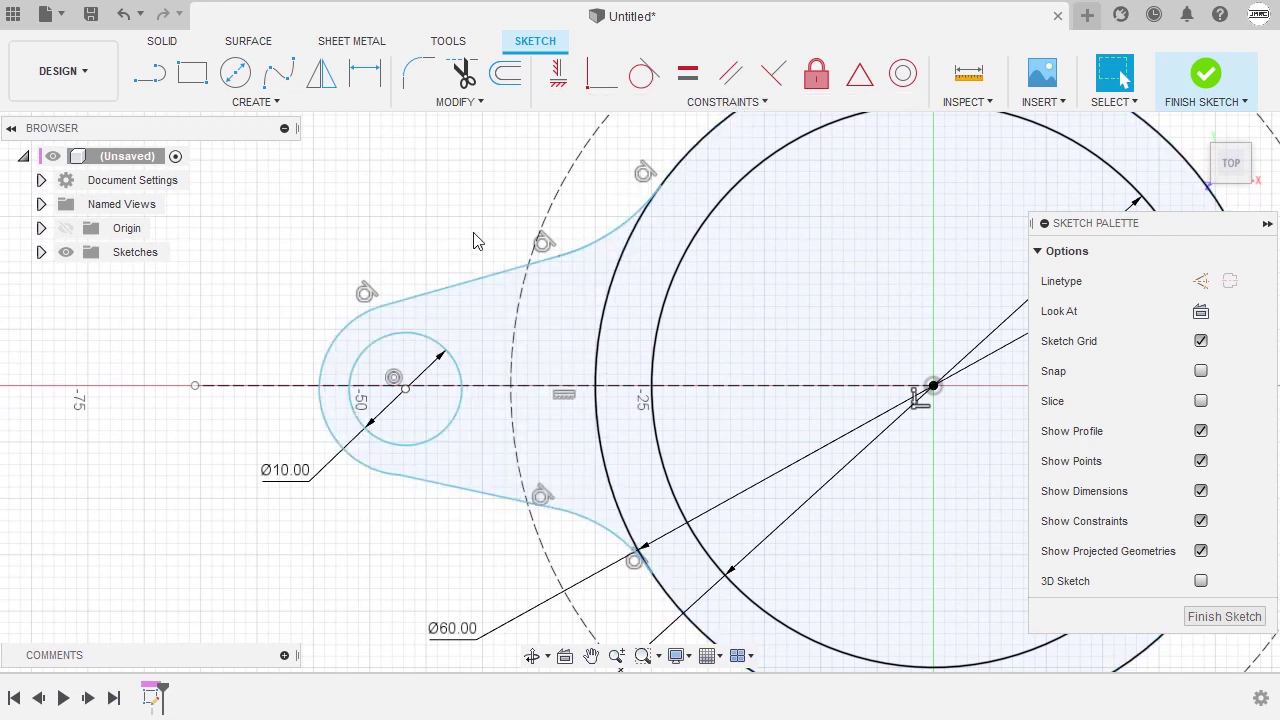
Make the upper and lower straight ear edges symmetric about the horizontal construction line
{"action": "left_click", "coordinate": [483, 285]}
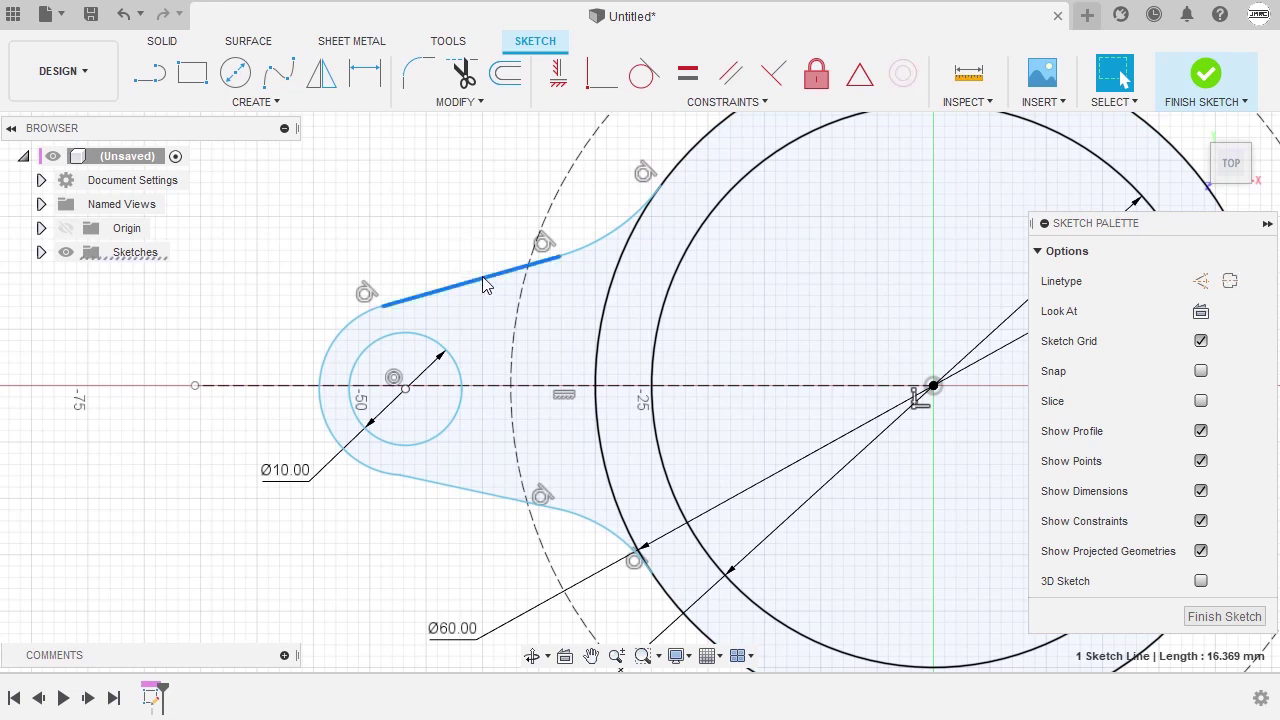
{"action": "left_click", "coordinate": [494, 504], "text": "ctrl"}
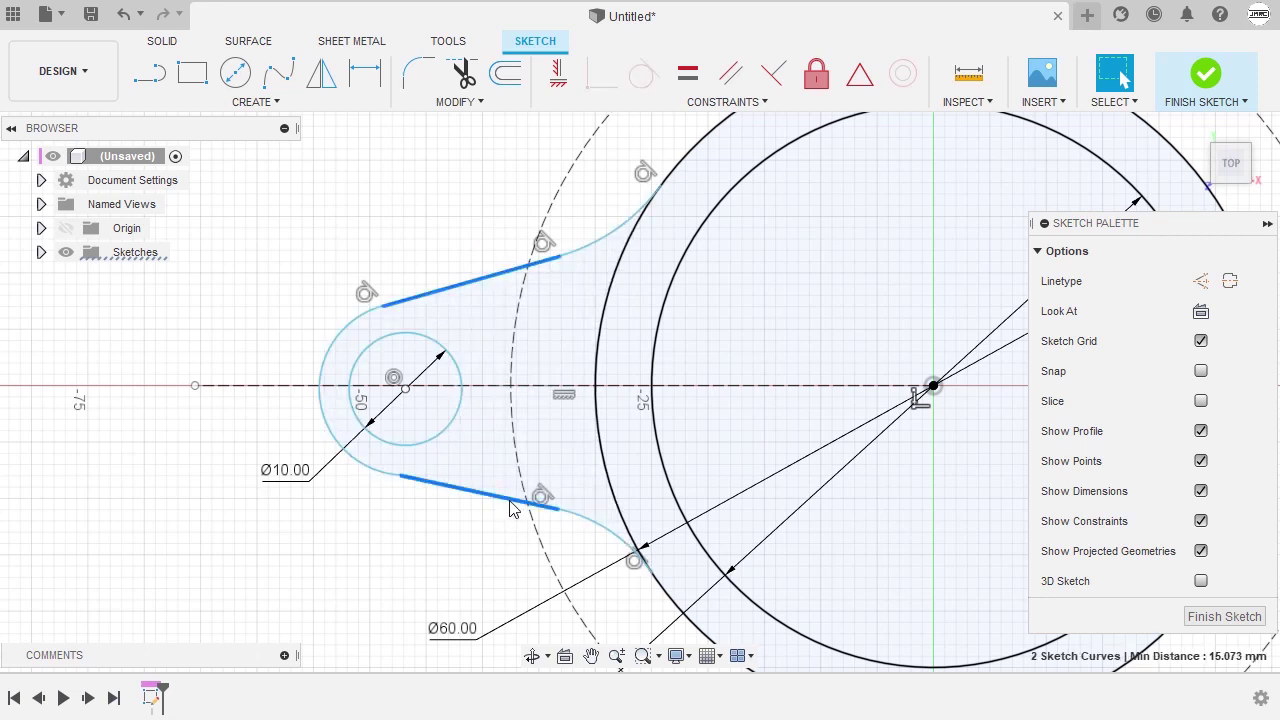
{"action": "left_click", "coordinate": [497, 390], "text": "ctrl"}
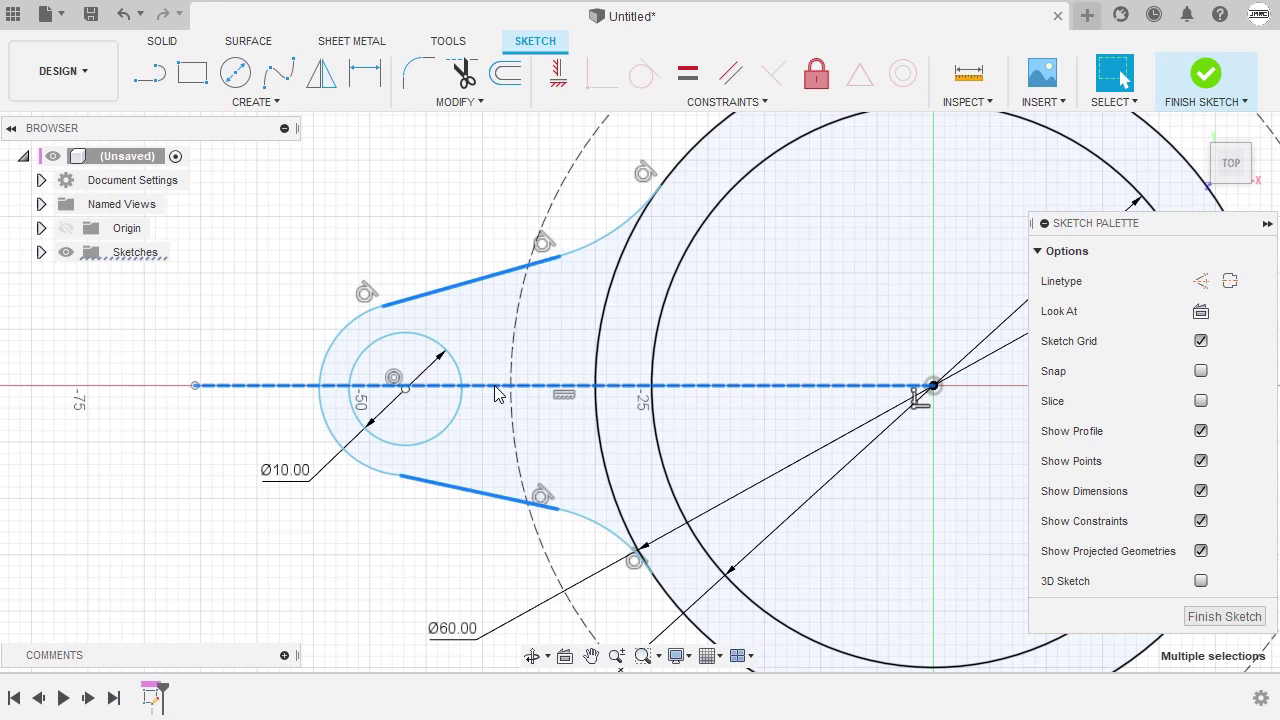
{"action": "right_click", "coordinate": [464, 203]}
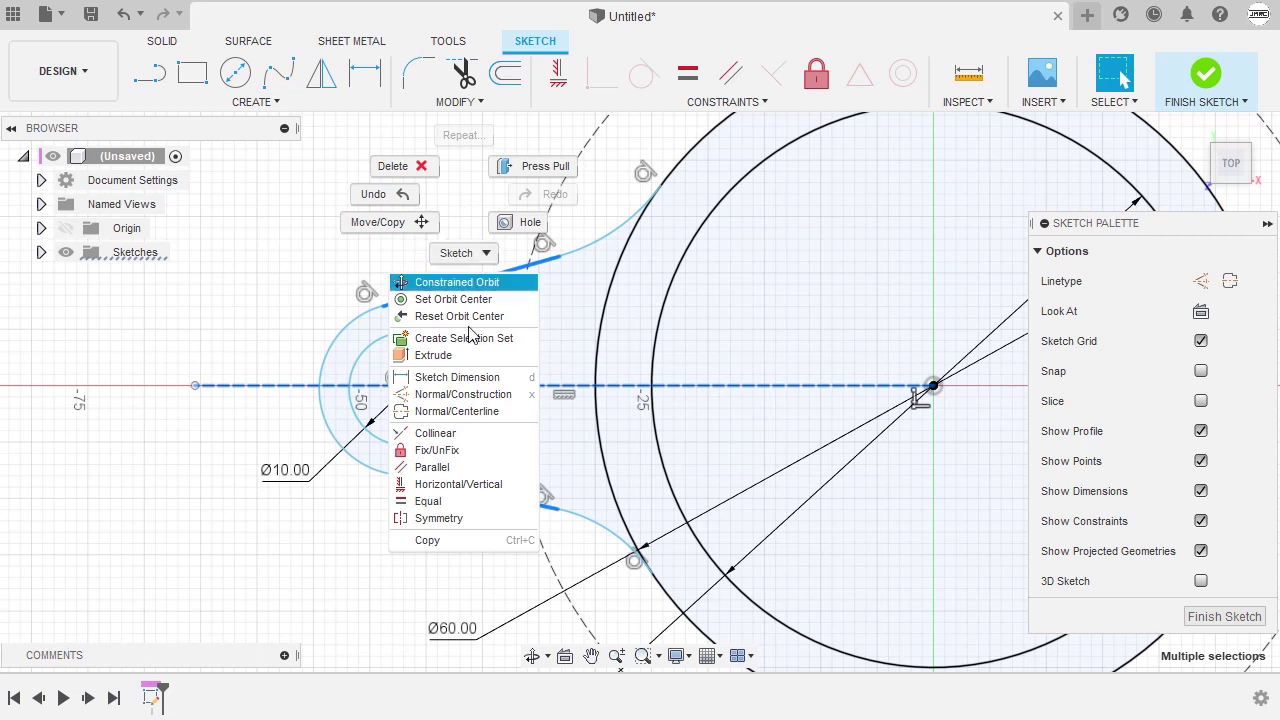
{"action": "left_click", "coordinate": [505, 518]}
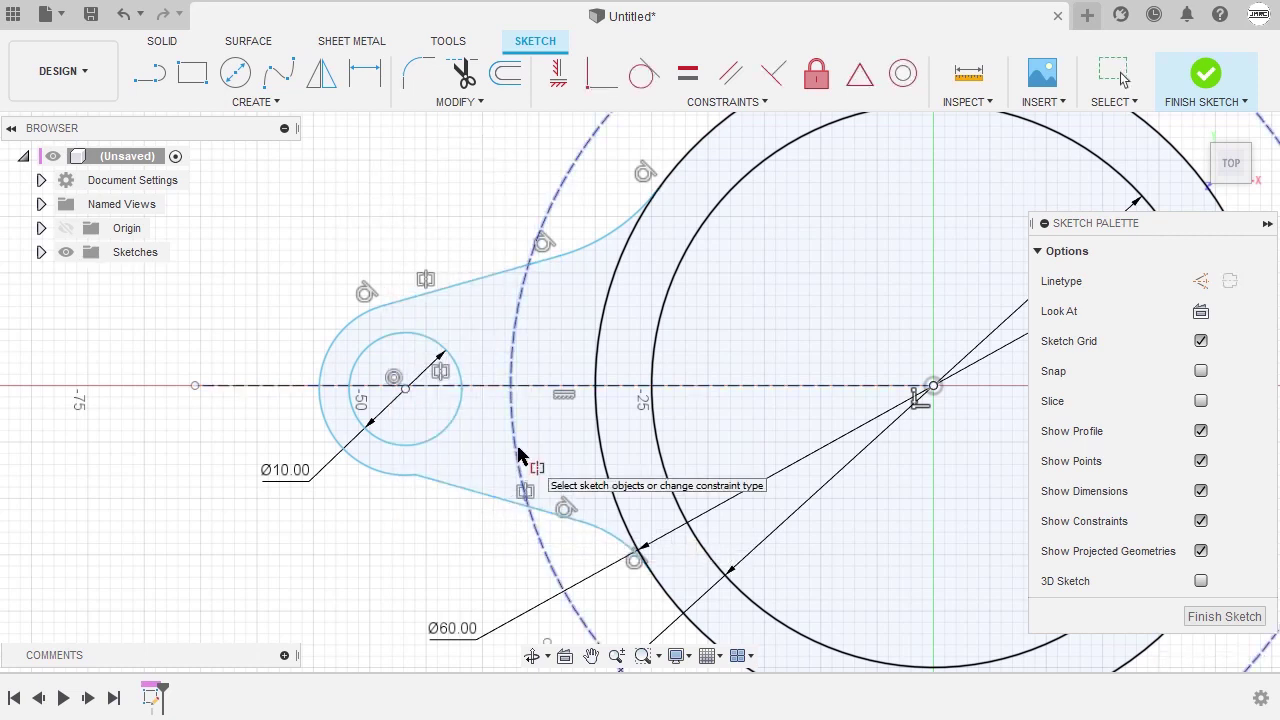
Make the ear tab's upper and lower curved edges symmetric about the centre line
{"action": "left_click", "coordinate": [596, 250]}
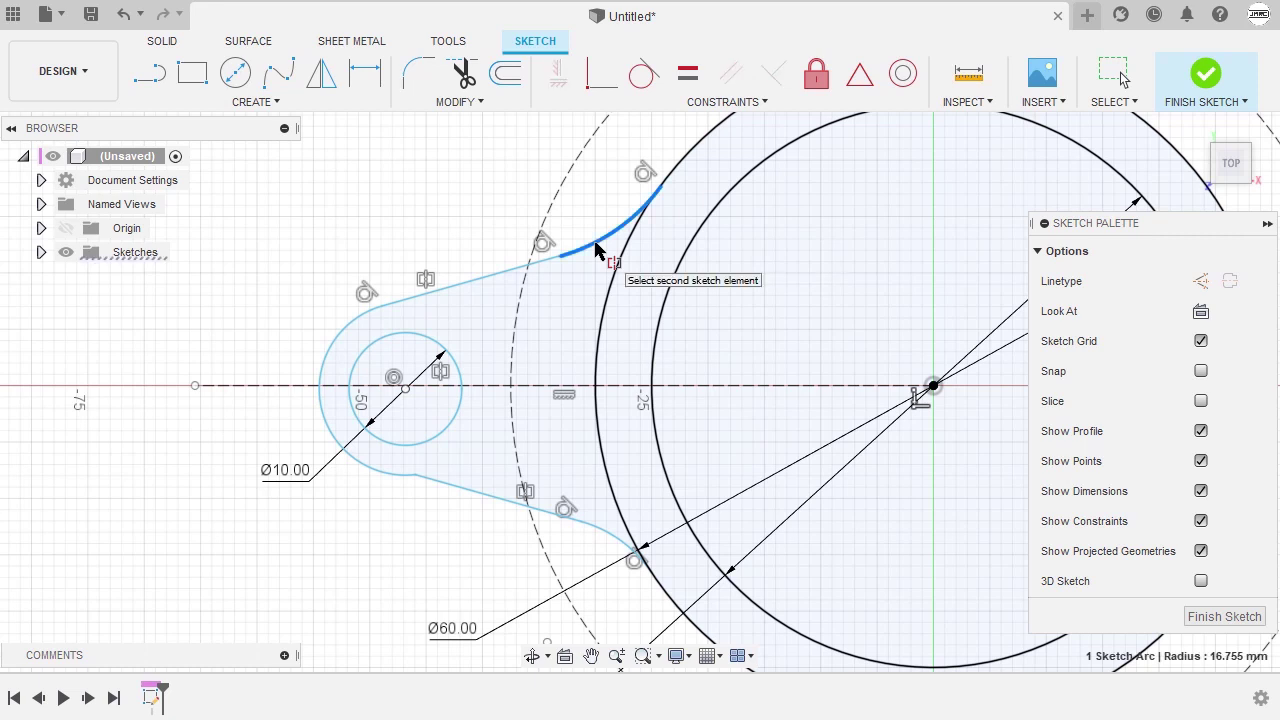
{"action": "left_click", "coordinate": [607, 537]}
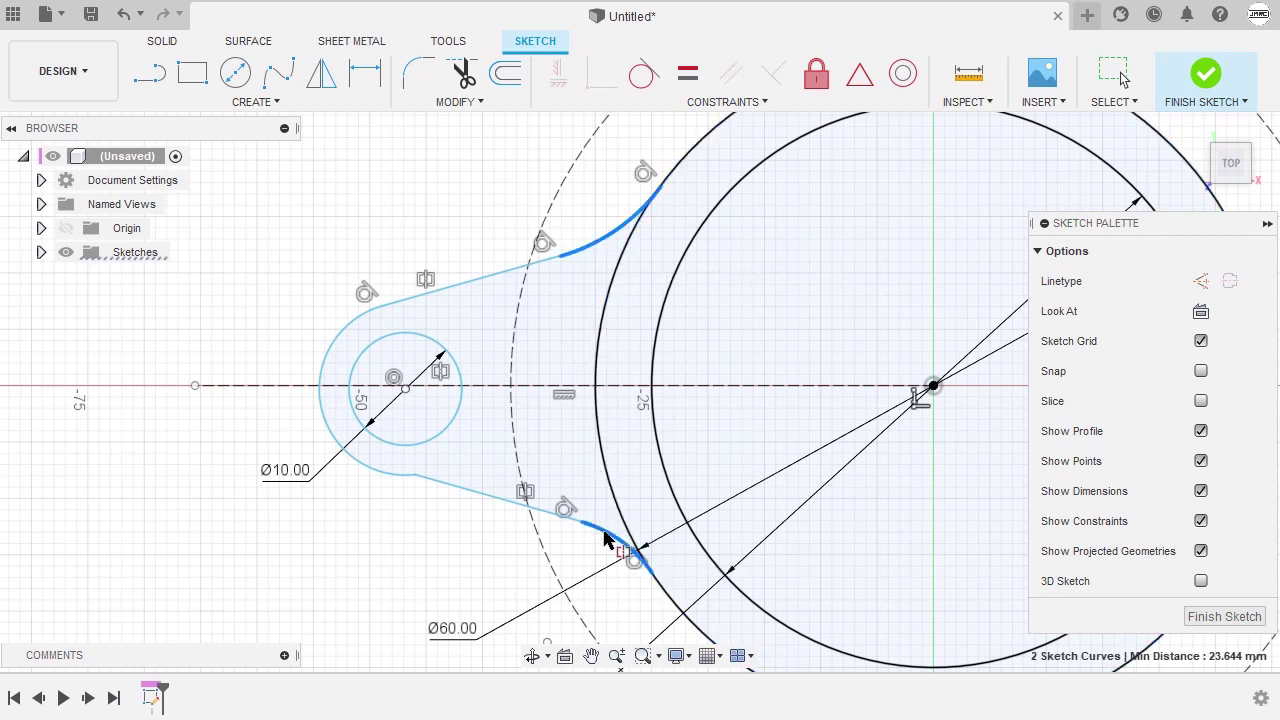
{"action": "left_click", "coordinate": [540, 387]}
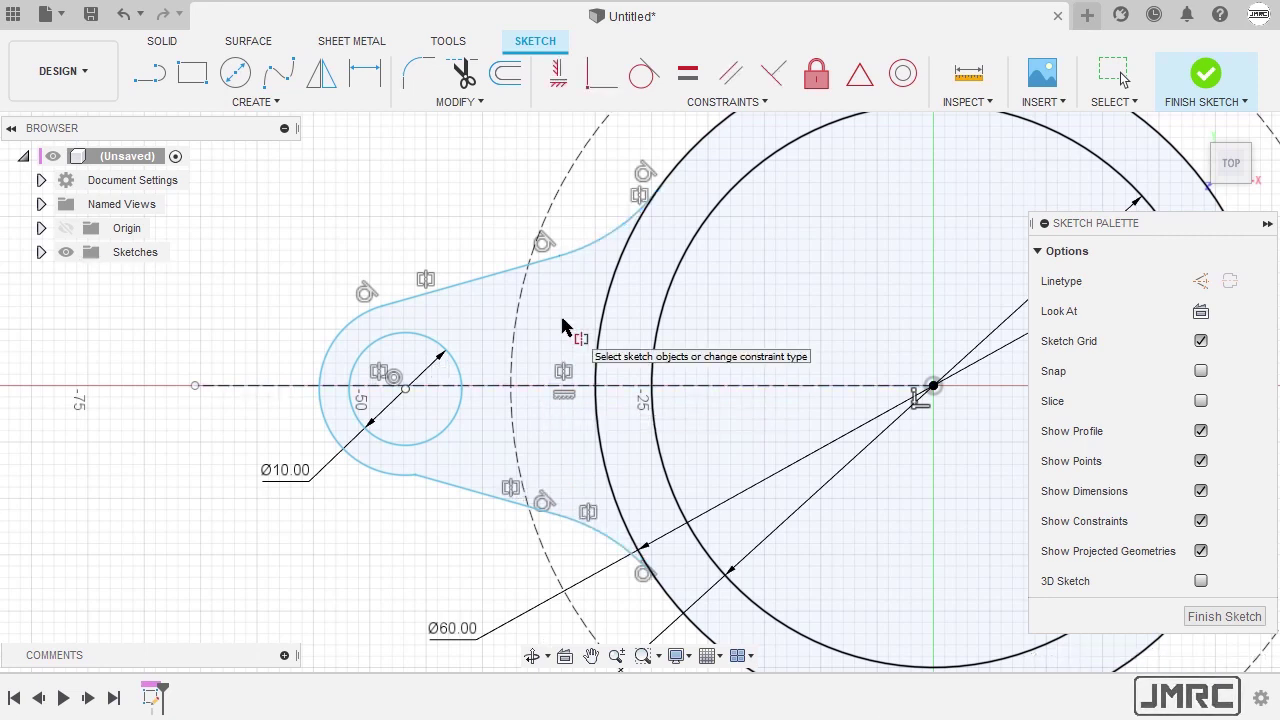
{"action": "key", "text": "Escape"}
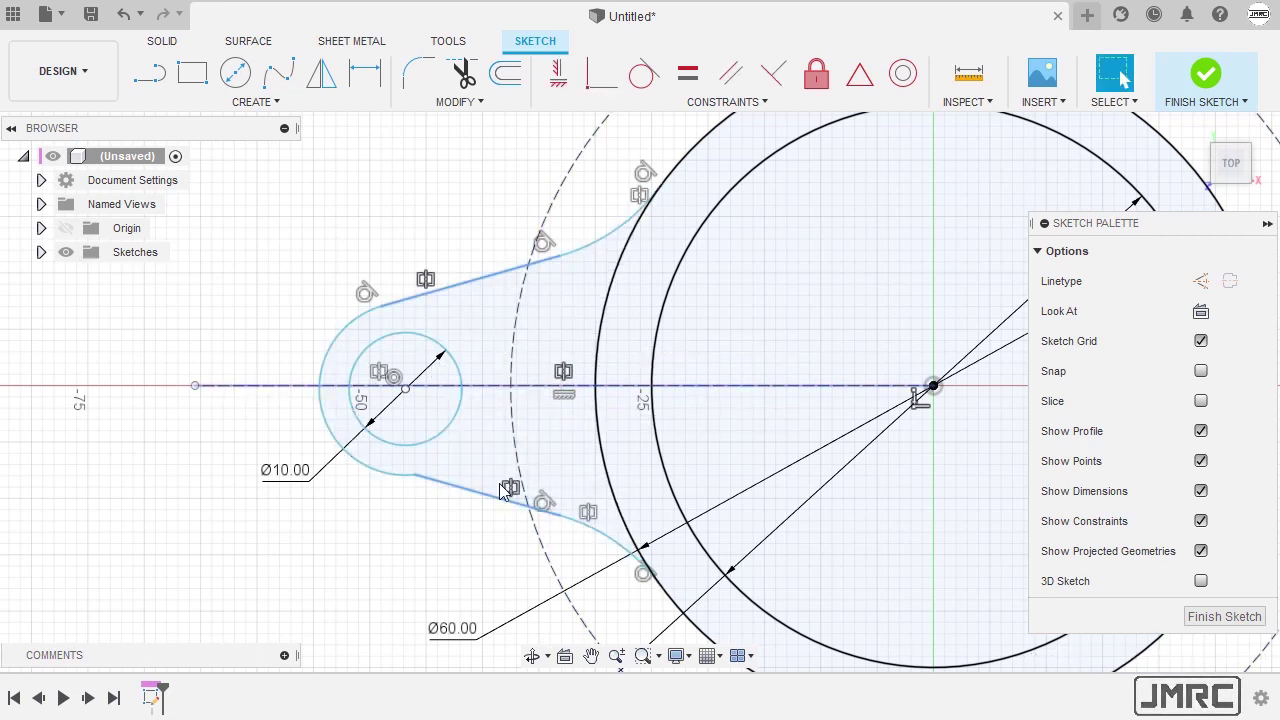
Make the tab's rounded end arc tangent to the lower side line
{"action": "left_click", "coordinate": [395, 484]}
{"action": "left_click", "coordinate": [465, 487], "text": "ctrl"}
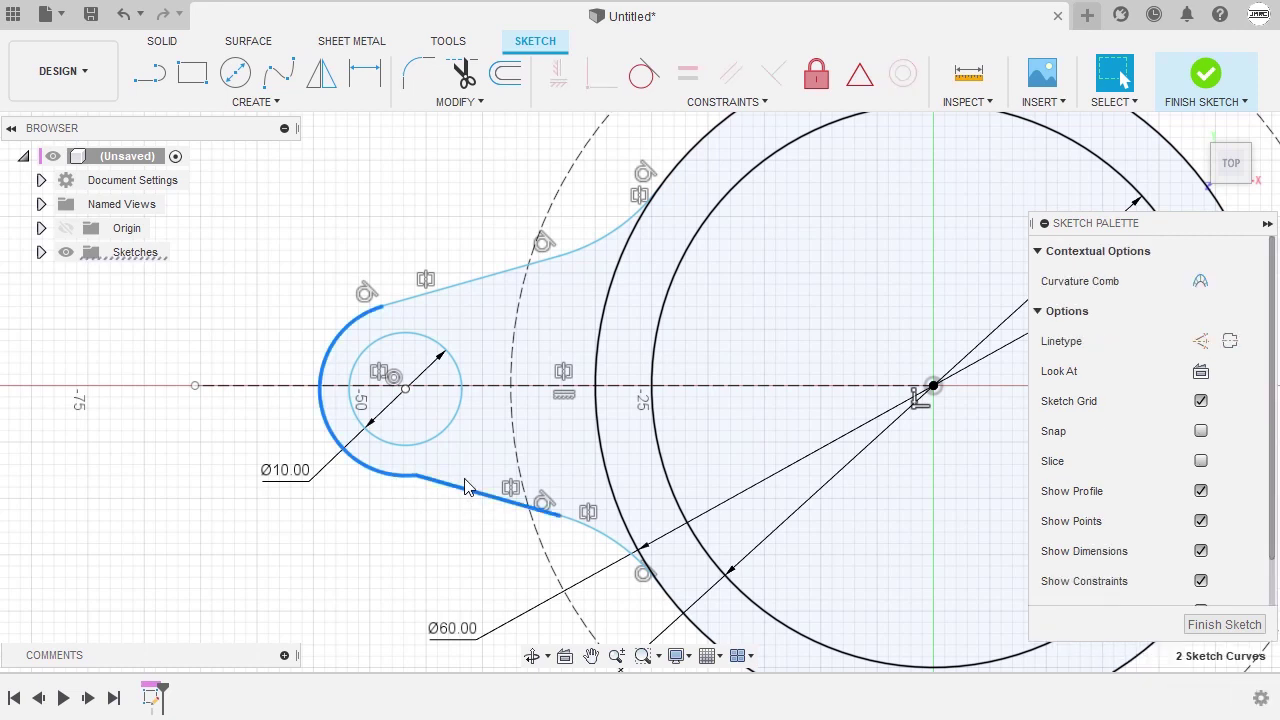
{"action": "right_click", "coordinate": [460, 205]}
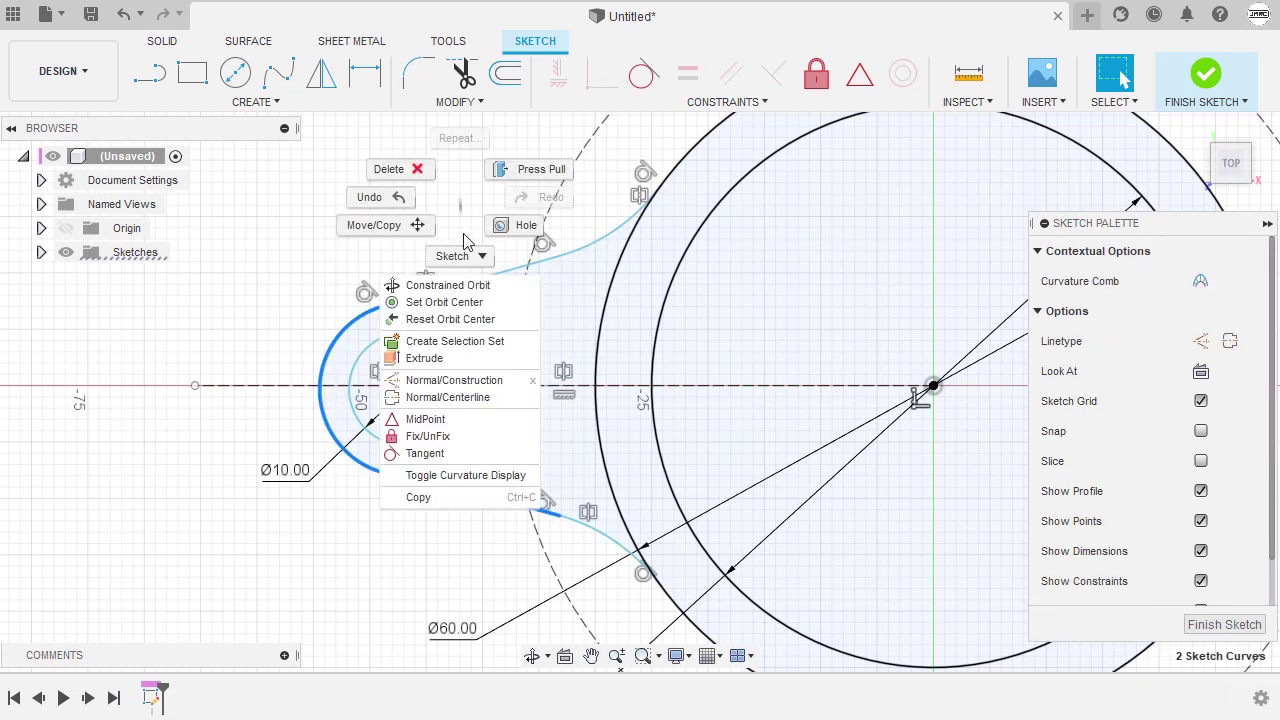
{"action": "left_click", "coordinate": [455, 453]}
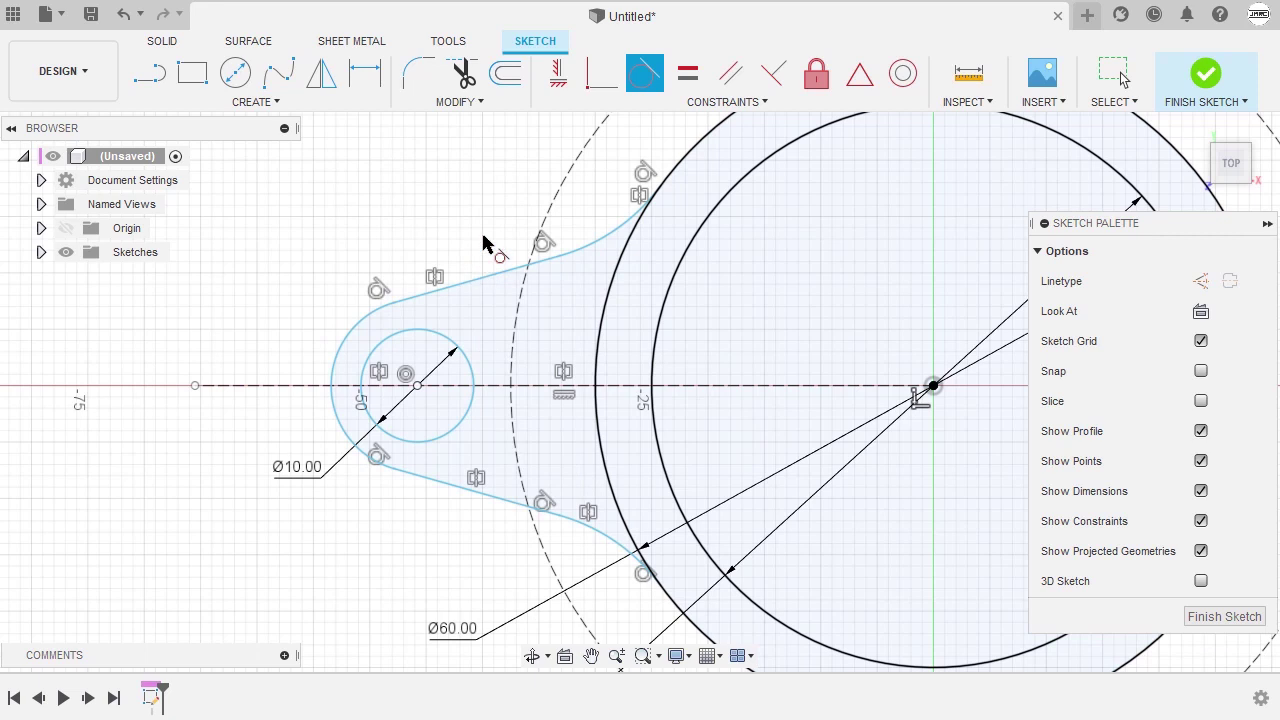
{"action": "key", "text": "Escape"}
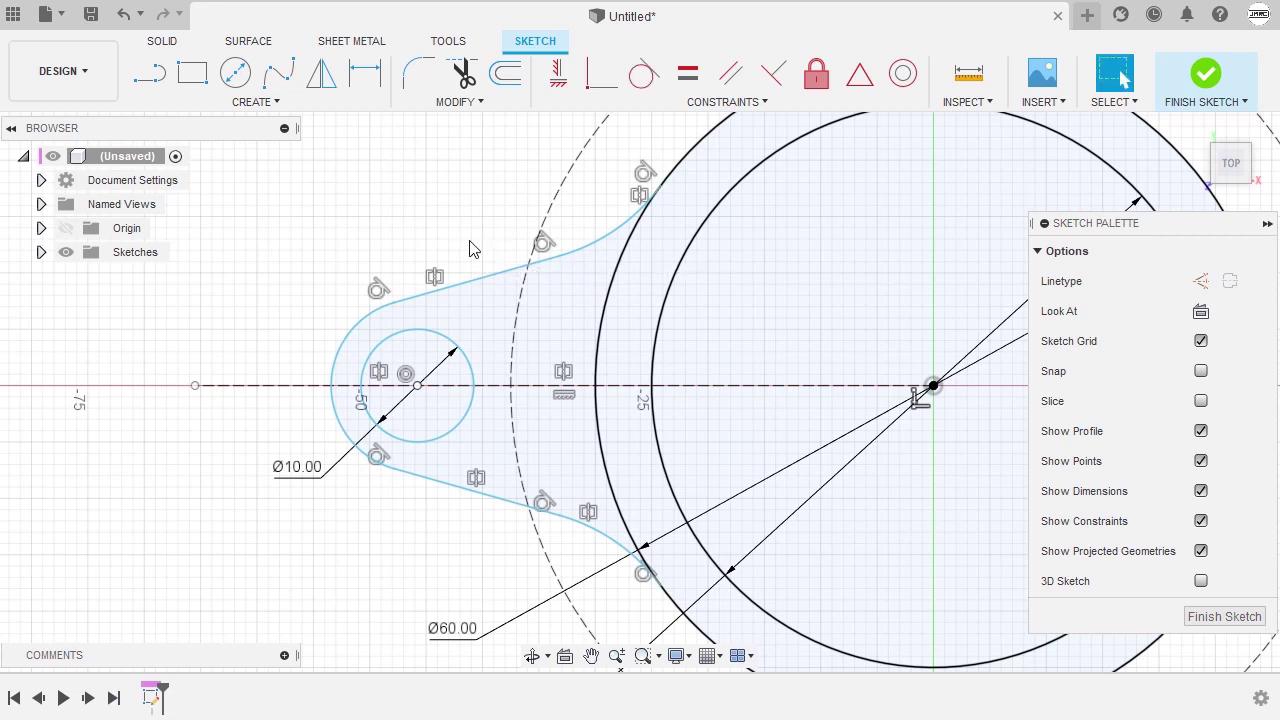
Make the small hole's centre coincident with the dashed construction circle
{"action": "left_click", "coordinate": [419, 387]}
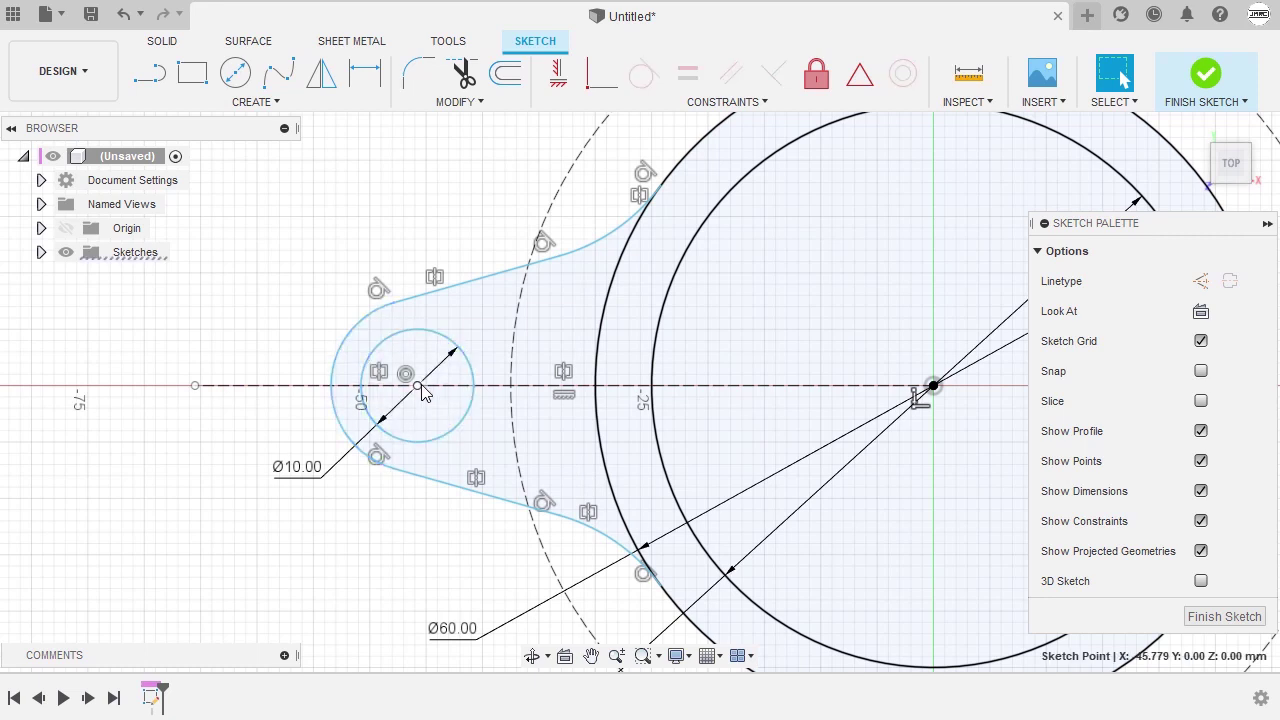
{"action": "left_click", "coordinate": [512, 346]}
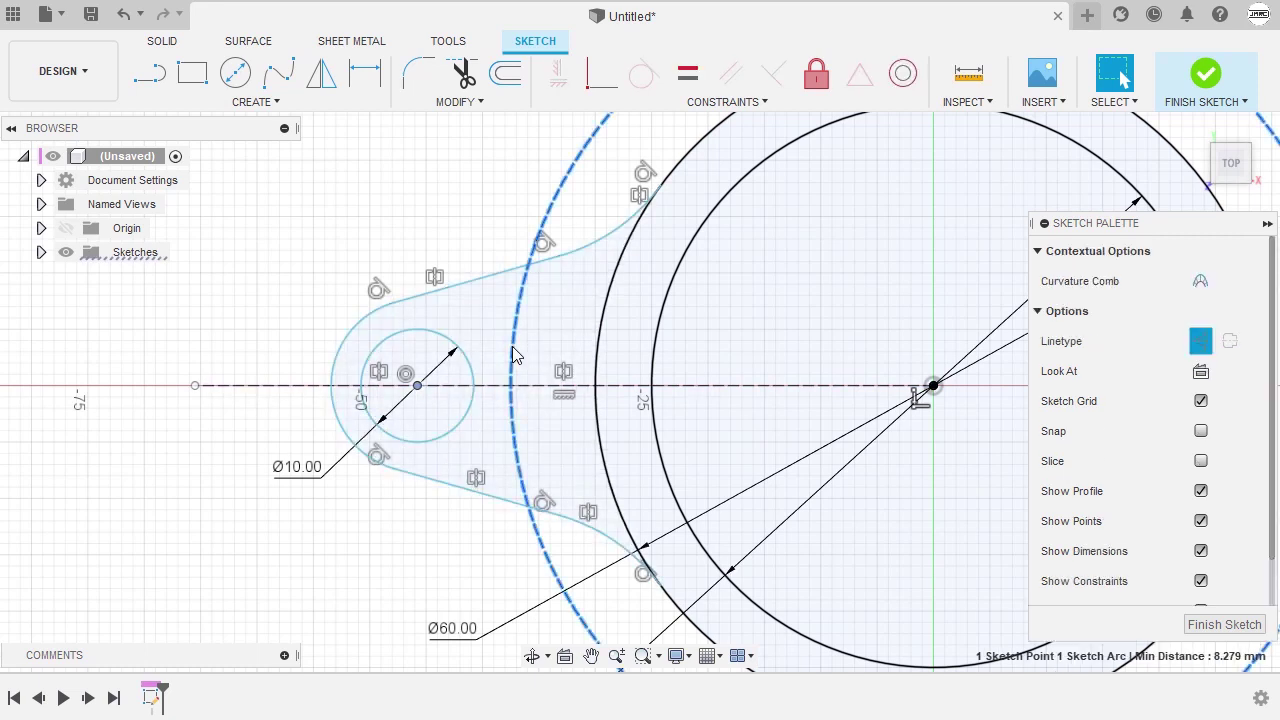
{"action": "right_click", "coordinate": [465, 190]}
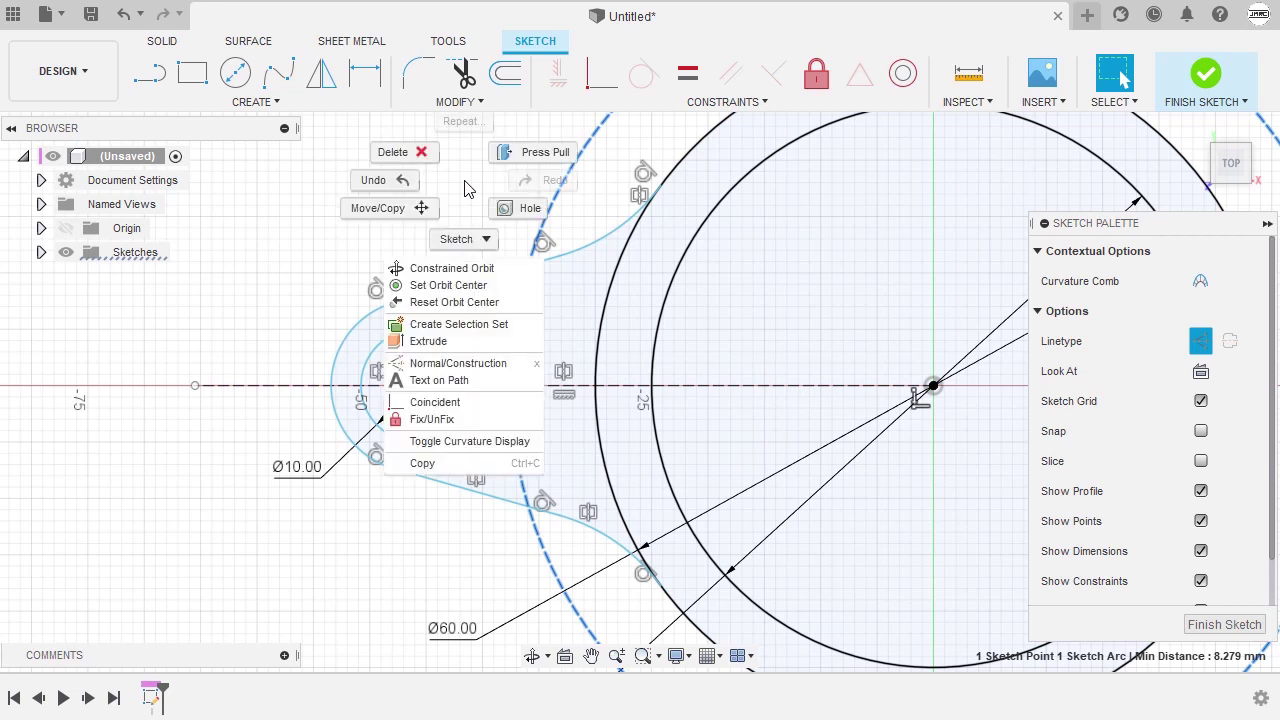
{"action": "left_click", "coordinate": [482, 404]}
{"action": "mouse_move", "coordinate": [423, 263]}
{"action": "middle_mouse_down"}
{"action": "mouse_move", "coordinate": [406, 252]}
{"action": "mouse_move", "coordinate": [366, 277]}
{"action": "middle_mouse_up"}
{"action": "key", "text": "d"}
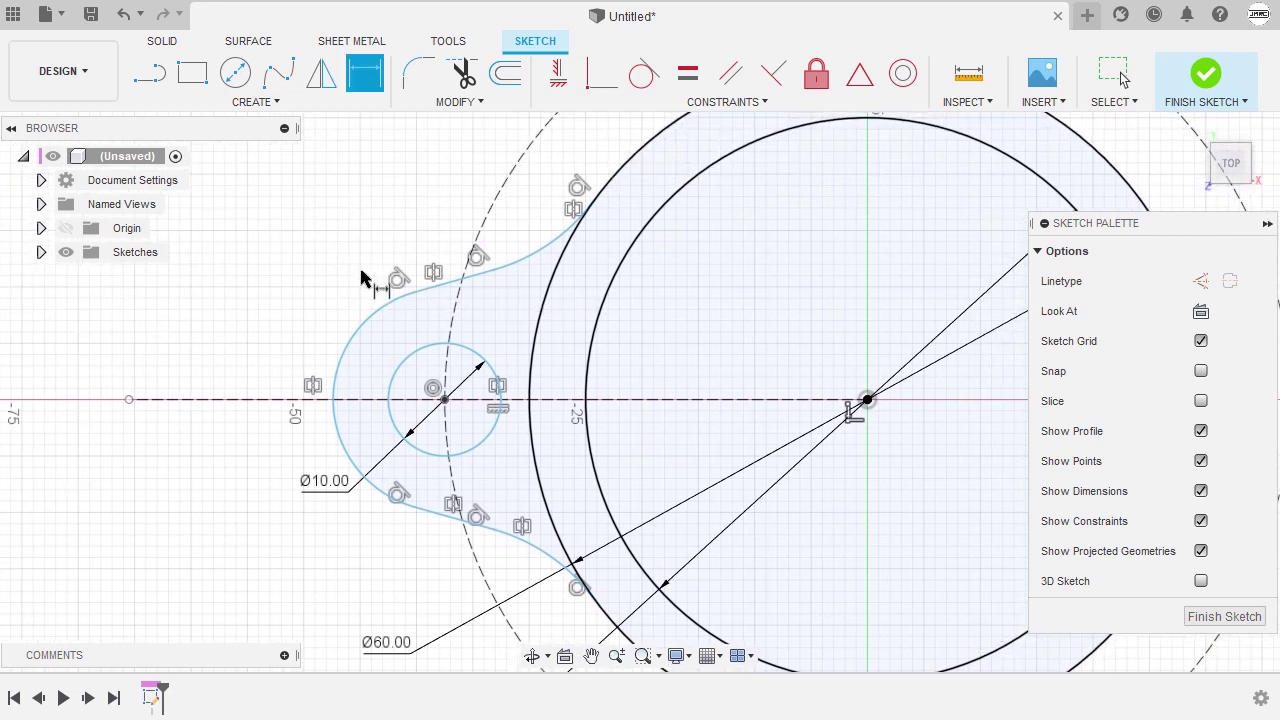
Dimension the upper blend arc and the tab's rounded end arc to R8 each
{"action": "left_click", "coordinate": [530, 258]}
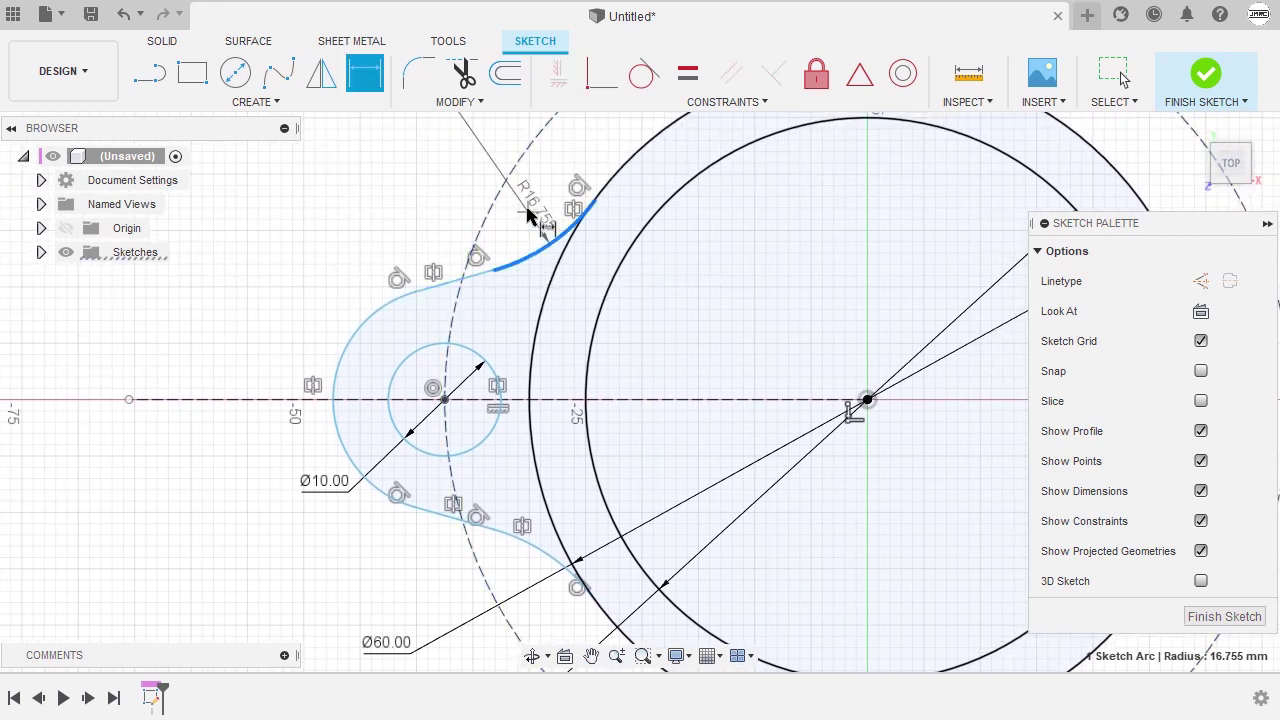
{"action": "left_click", "coordinate": [528, 200]}
{"action": "type", "text": "8"}
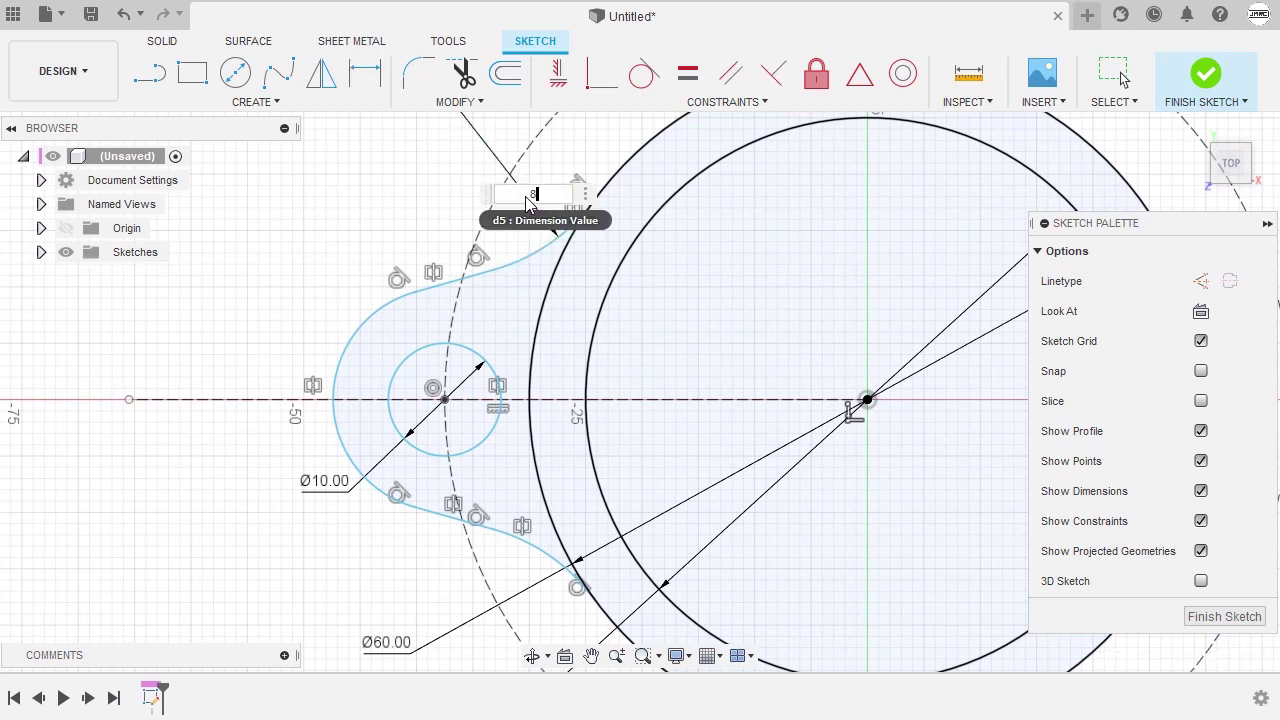
{"action": "key", "text": "Return"}
{"action": "middle_click_drag", "start_coordinate": [531, 248], "coordinate": [547, 222]}
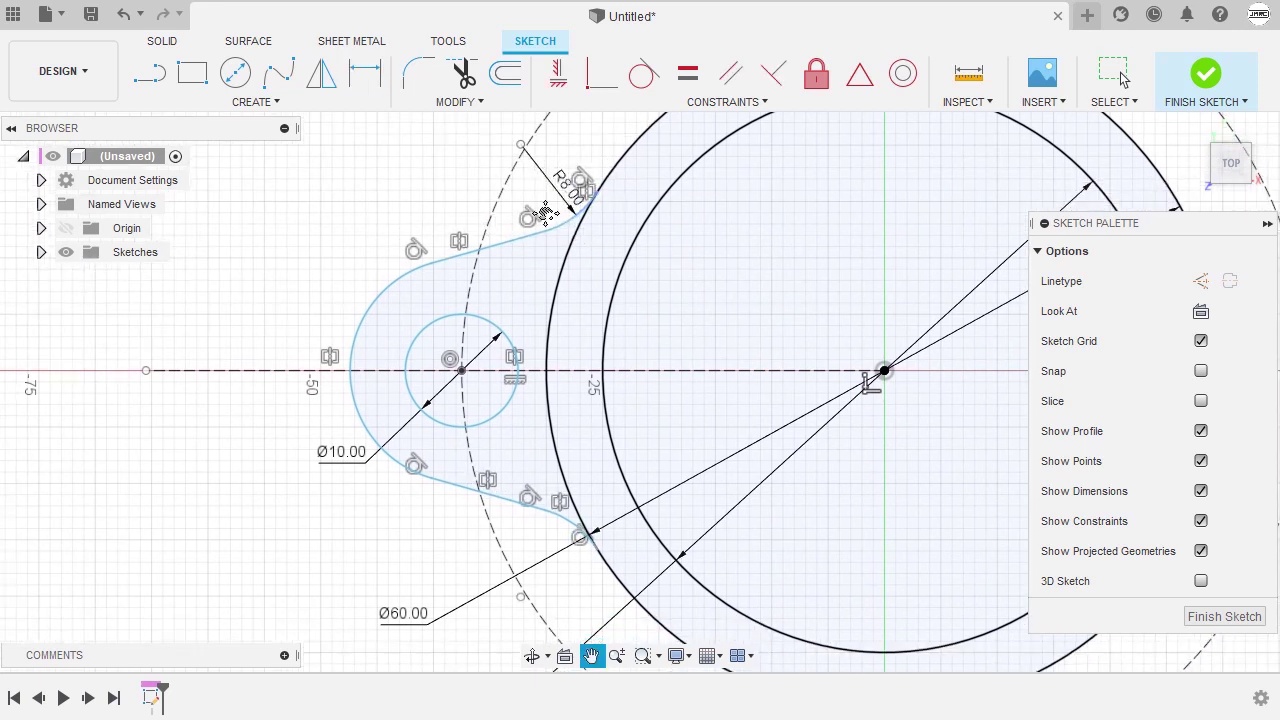
{"action": "left_click", "coordinate": [362, 348]}
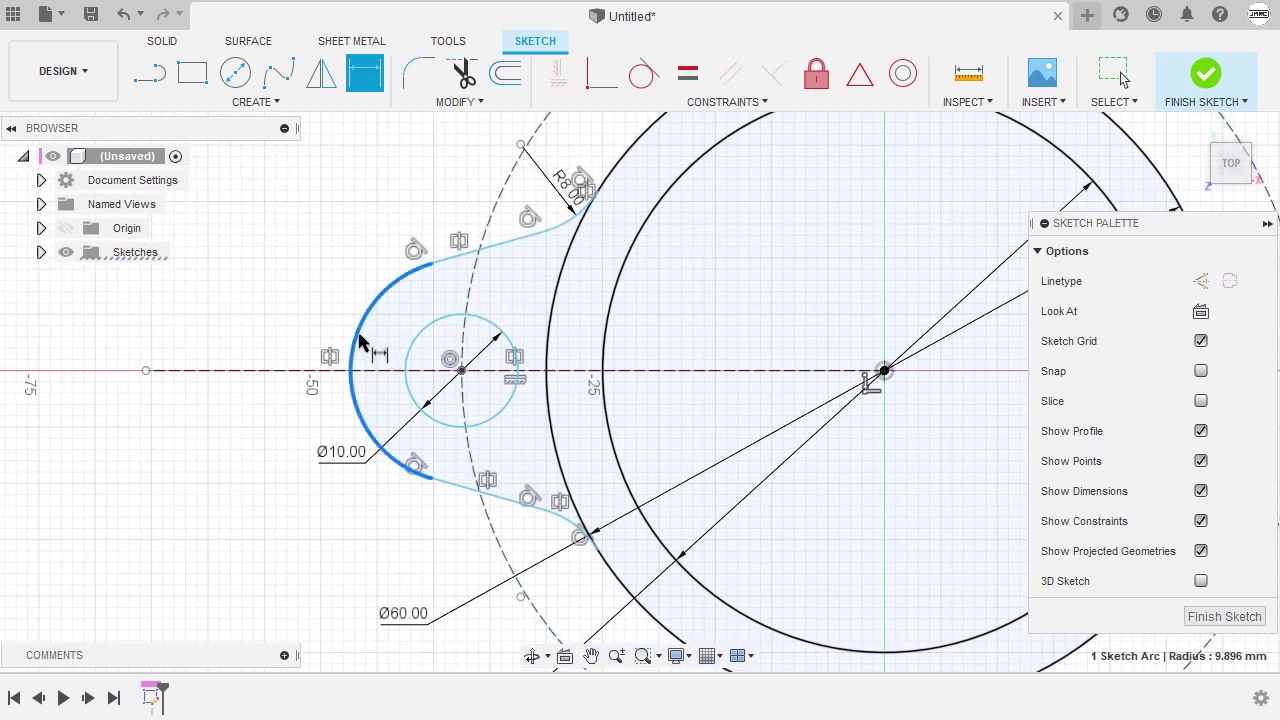
{"action": "left_click", "coordinate": [288, 306]}
{"action": "type", "text": "8"}
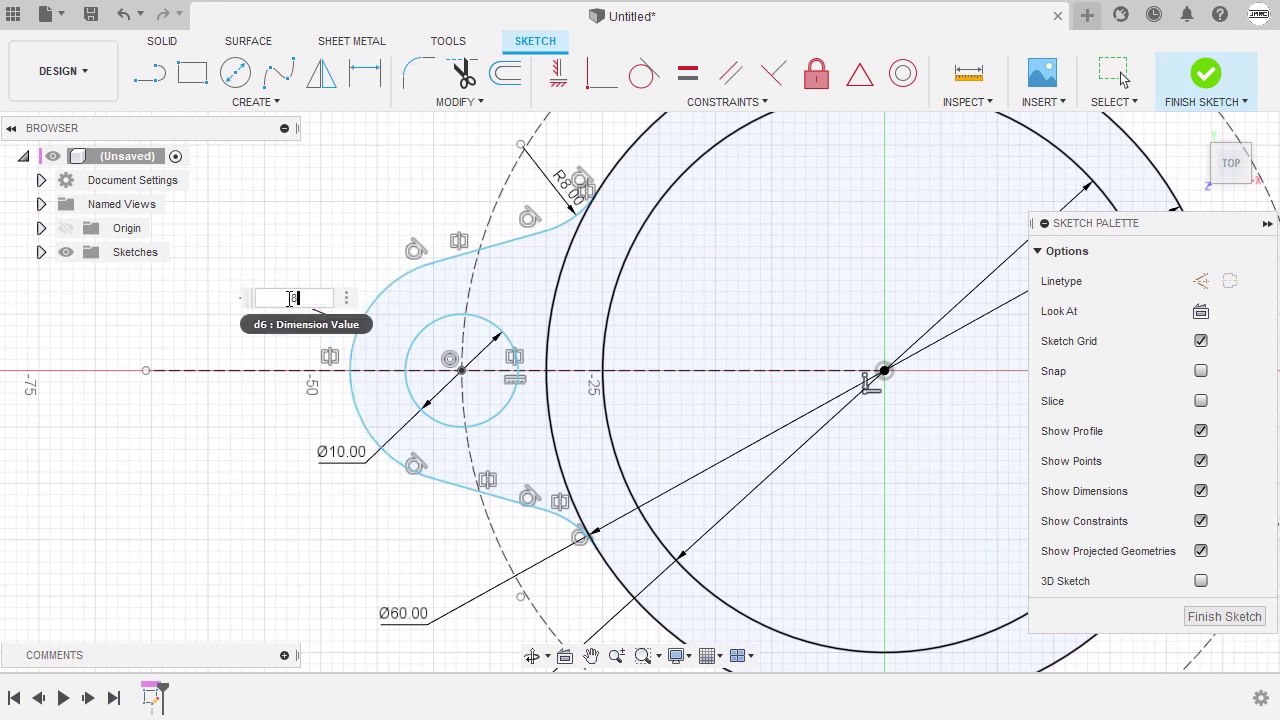
{"action": "key", "text": "Return"}
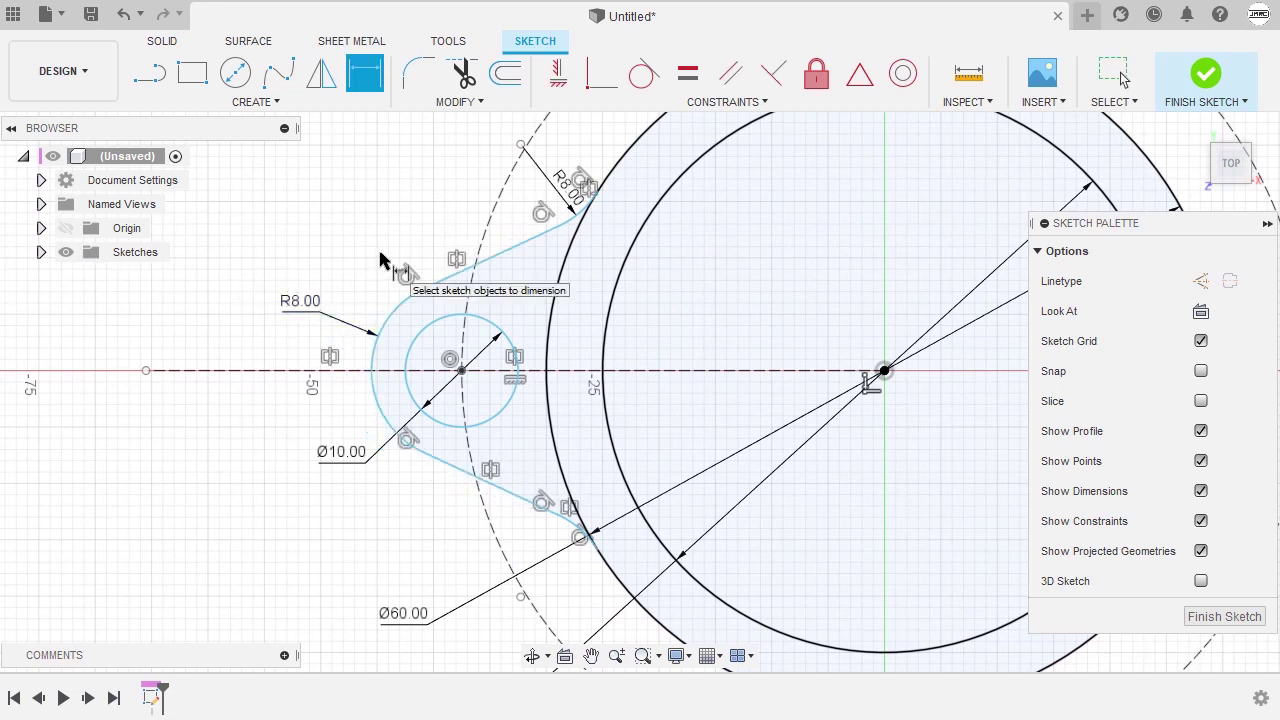
{"action": "key", "text": "Escape"}
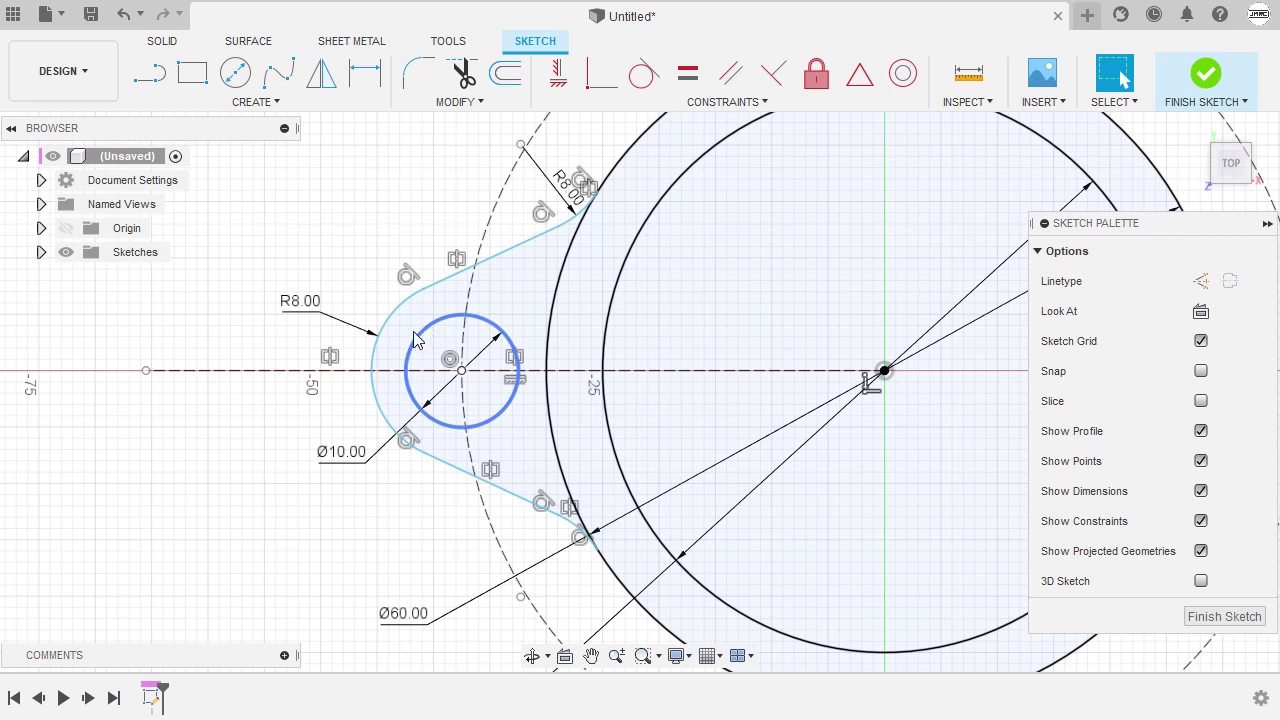
Add a 30° angle dimension between the tab's upper and lower side lines
{"action": "left_click", "coordinate": [416, 340]}
{"action": "key", "text": "d"}
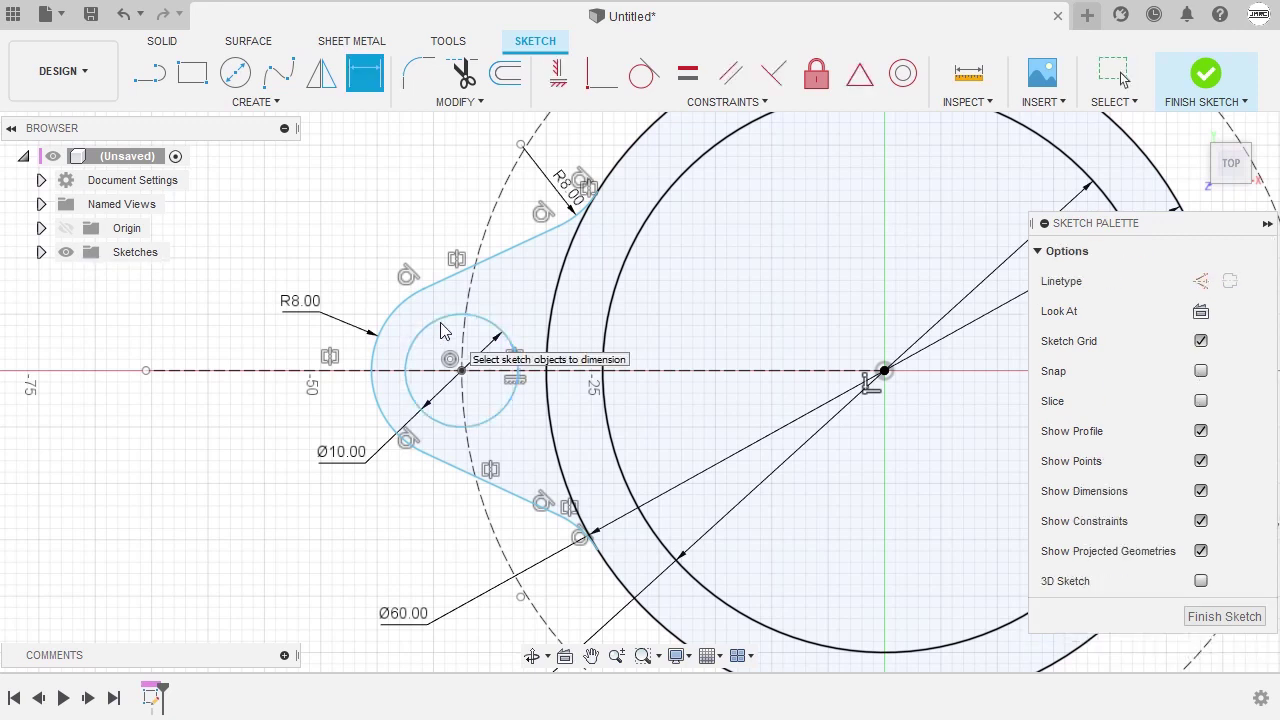
{"action": "left_click", "coordinate": [513, 258]}
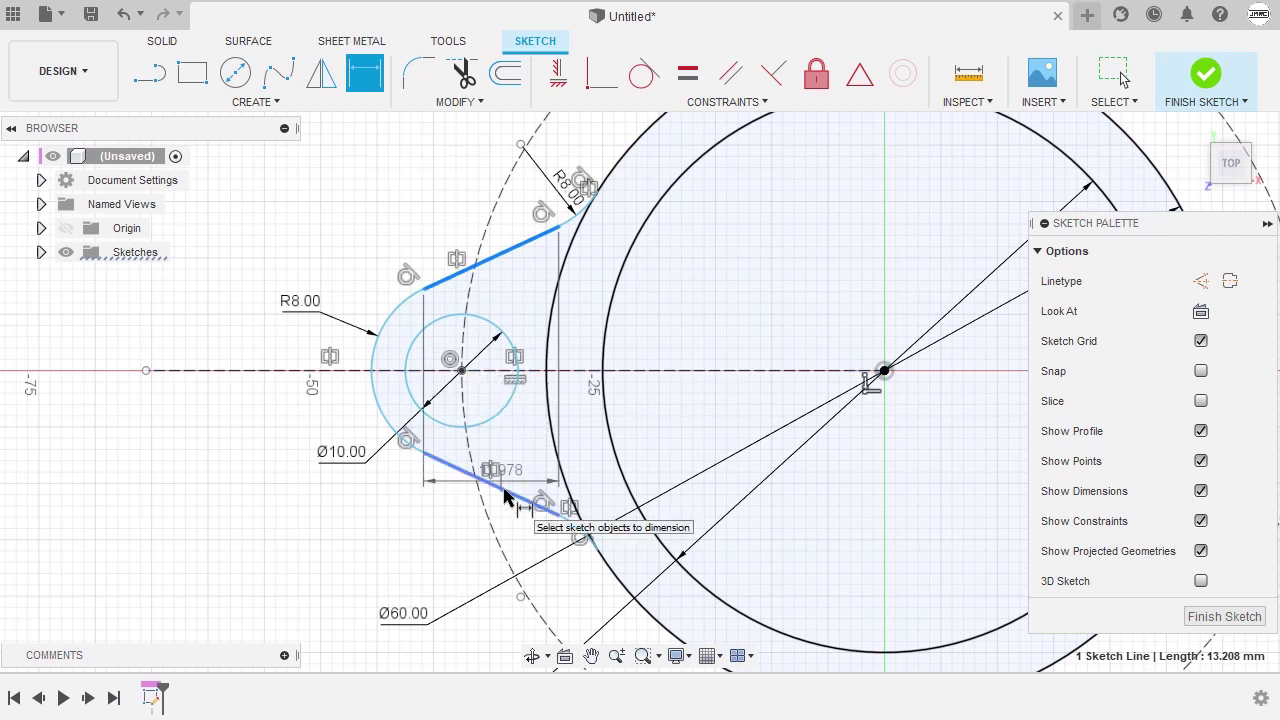
{"action": "left_click", "coordinate": [505, 497]}
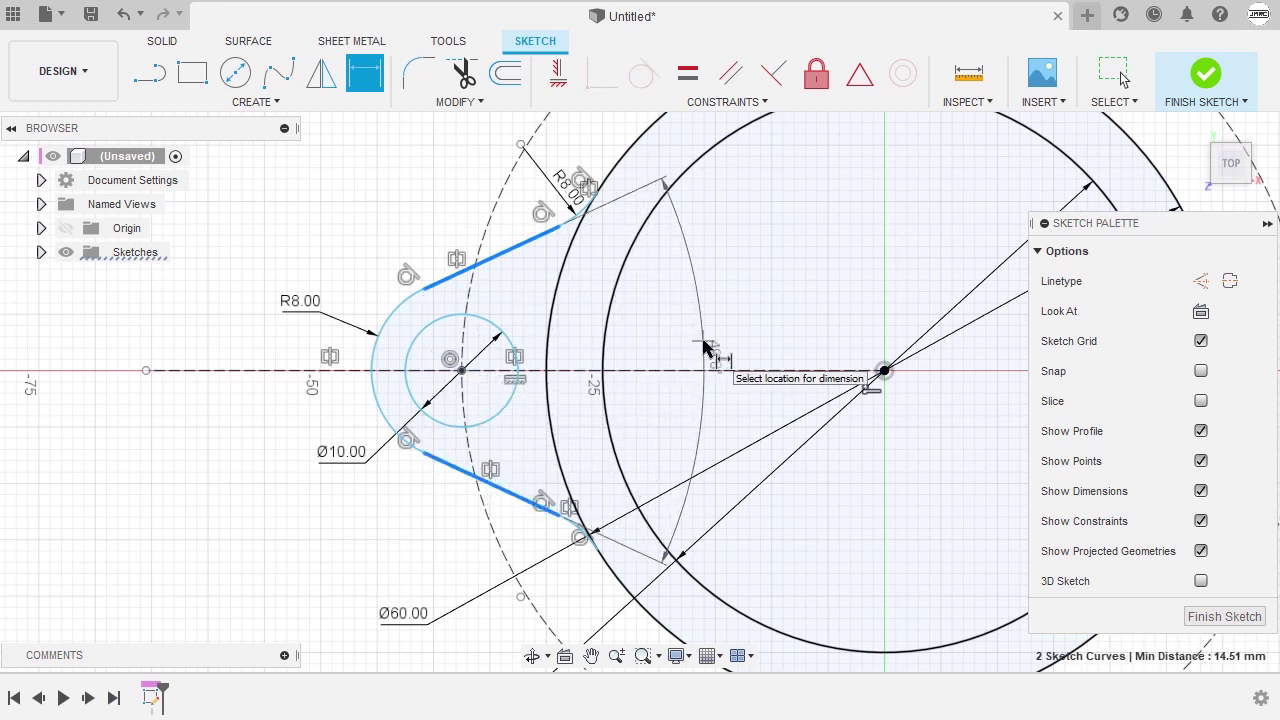
{"action": "left_click", "coordinate": [705, 347]}
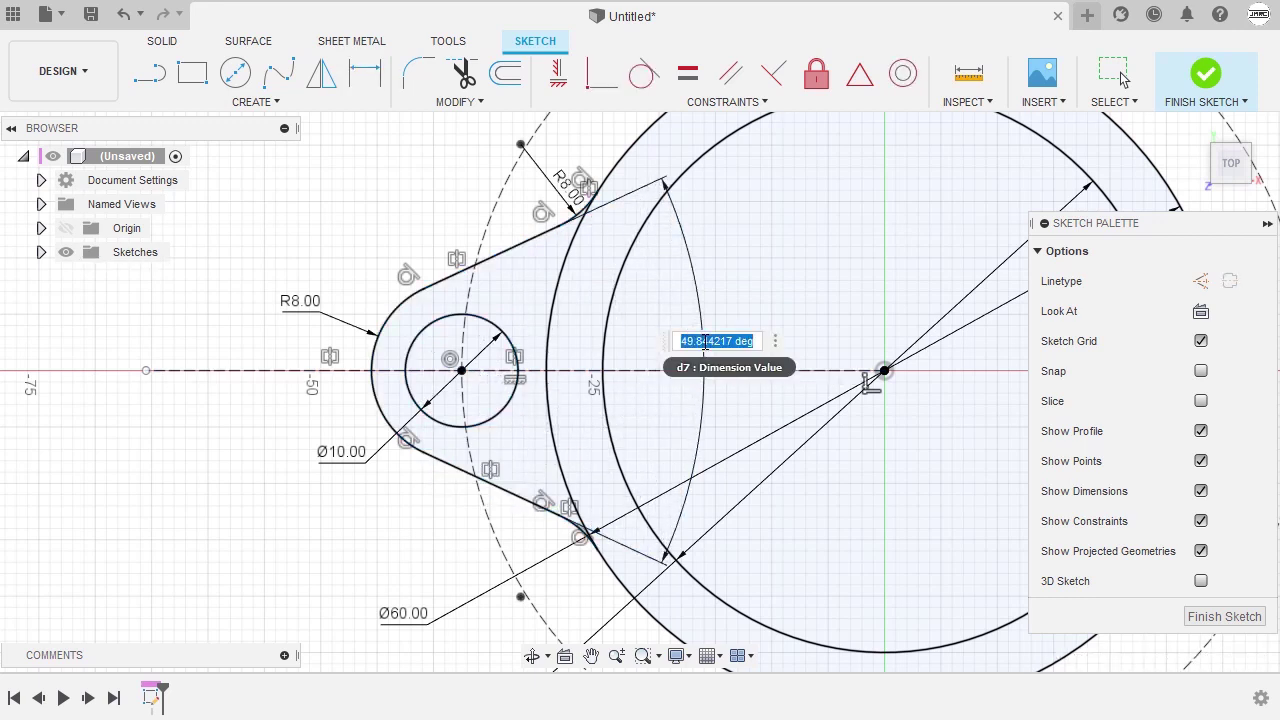
{"action": "type", "text": "30"}
{"action": "key", "text": "Return"}
{"action": "scroll", "coordinate": [720, 330], "scroll_direction": "down", "scroll_amount": 2}
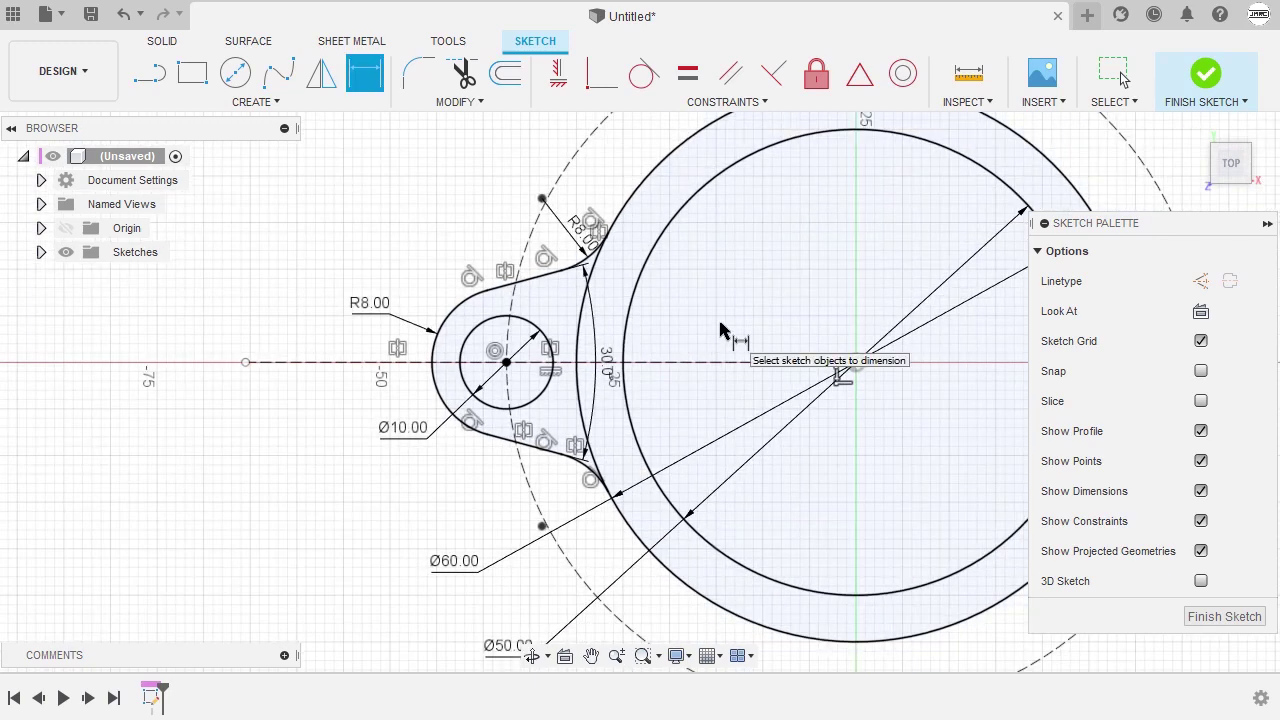
{"action": "scroll", "coordinate": [720, 330], "scroll_direction": "down", "scroll_amount": 3}
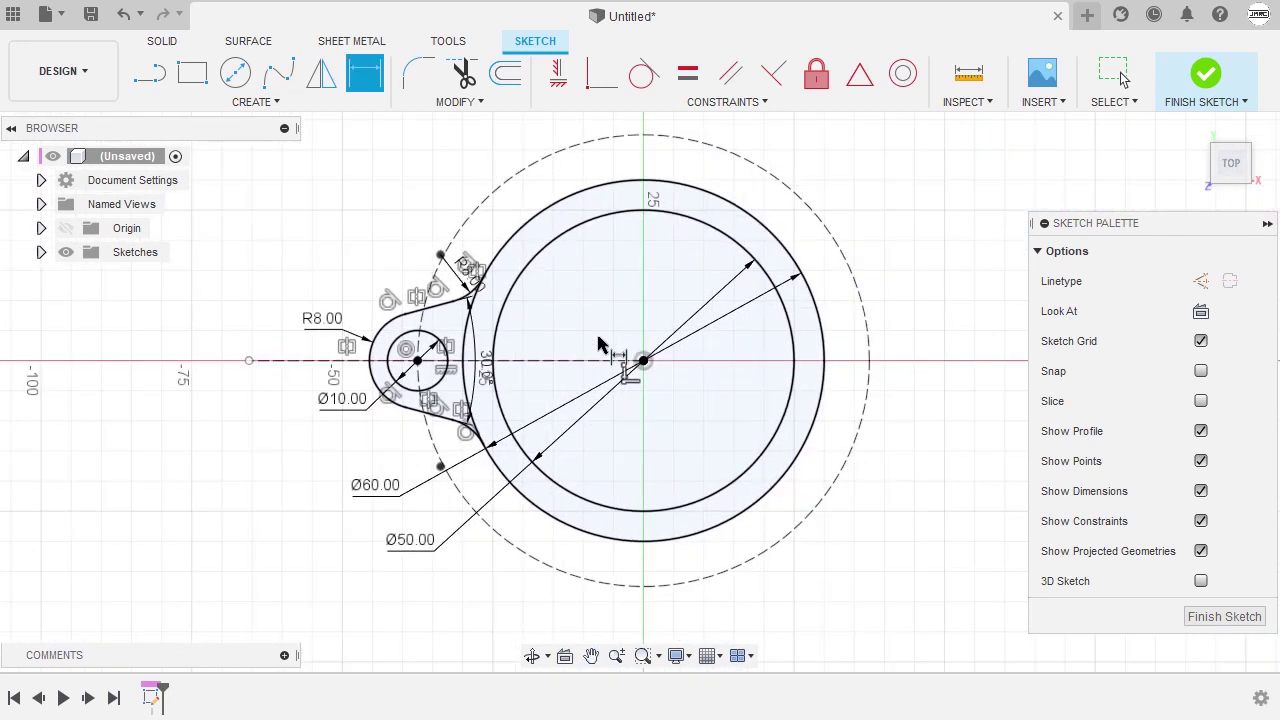
{"action": "key", "text": "Escape"}
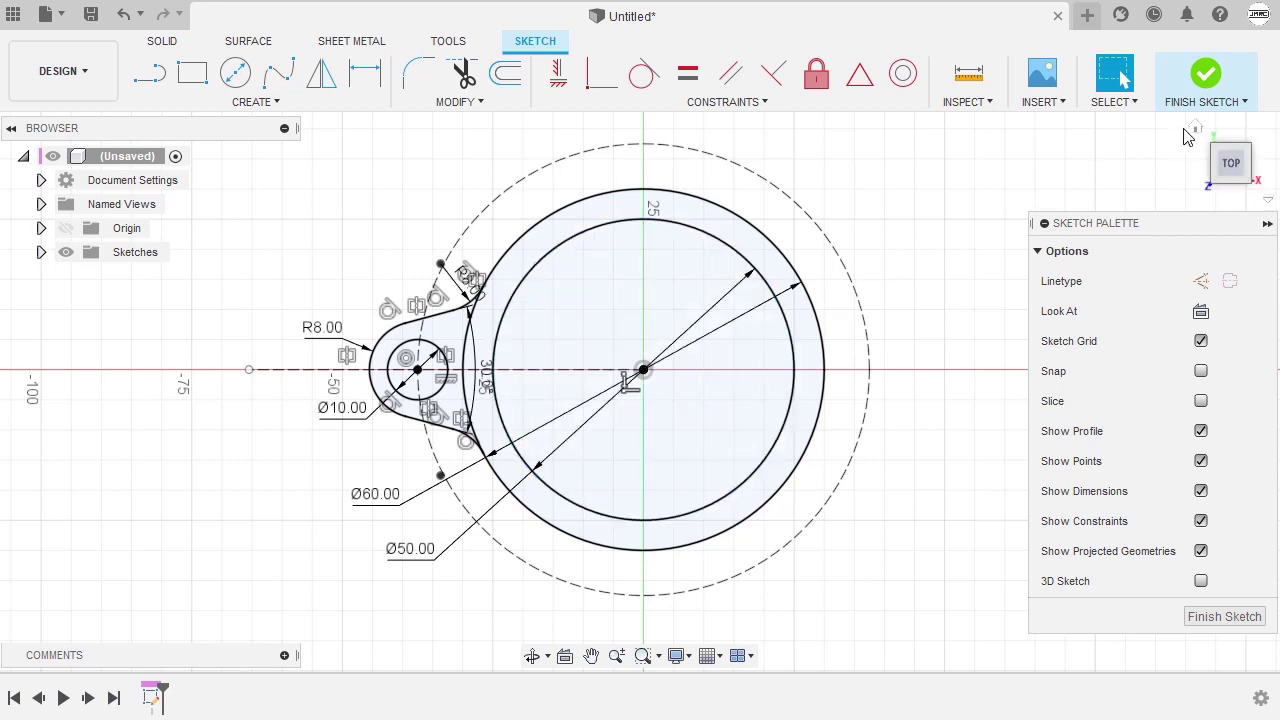
Finish the sketch and extrude the outer ring symmetrically, whole length 20 mm, as a new body
{"action": "left_click", "coordinate": [1205, 75]}
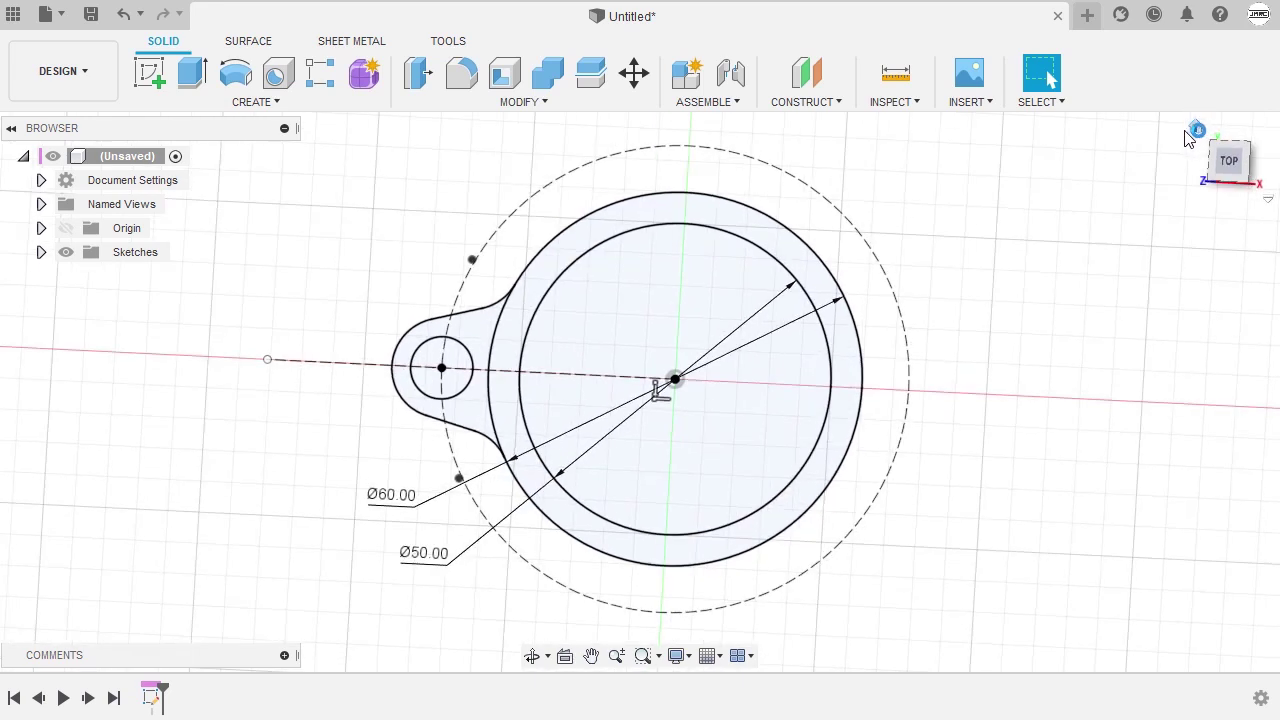
{"action": "left_click", "coordinate": [1190, 132]}
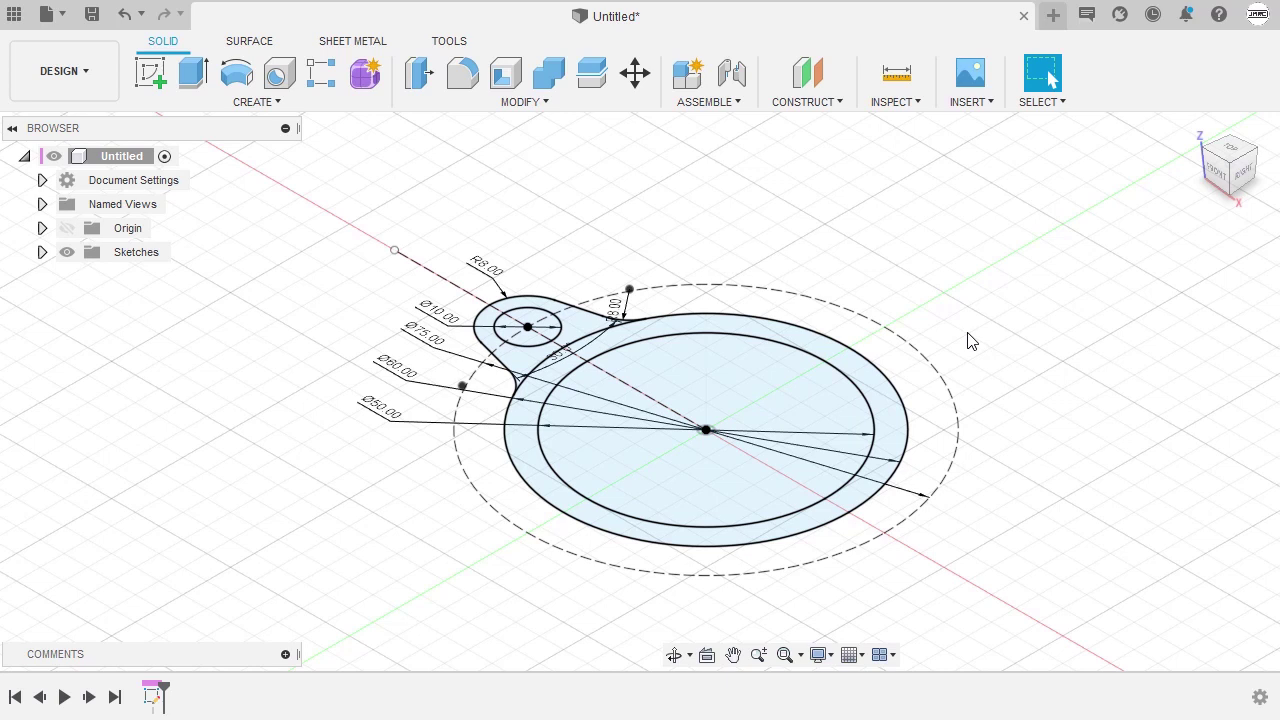
{"action": "key", "text": "e"}
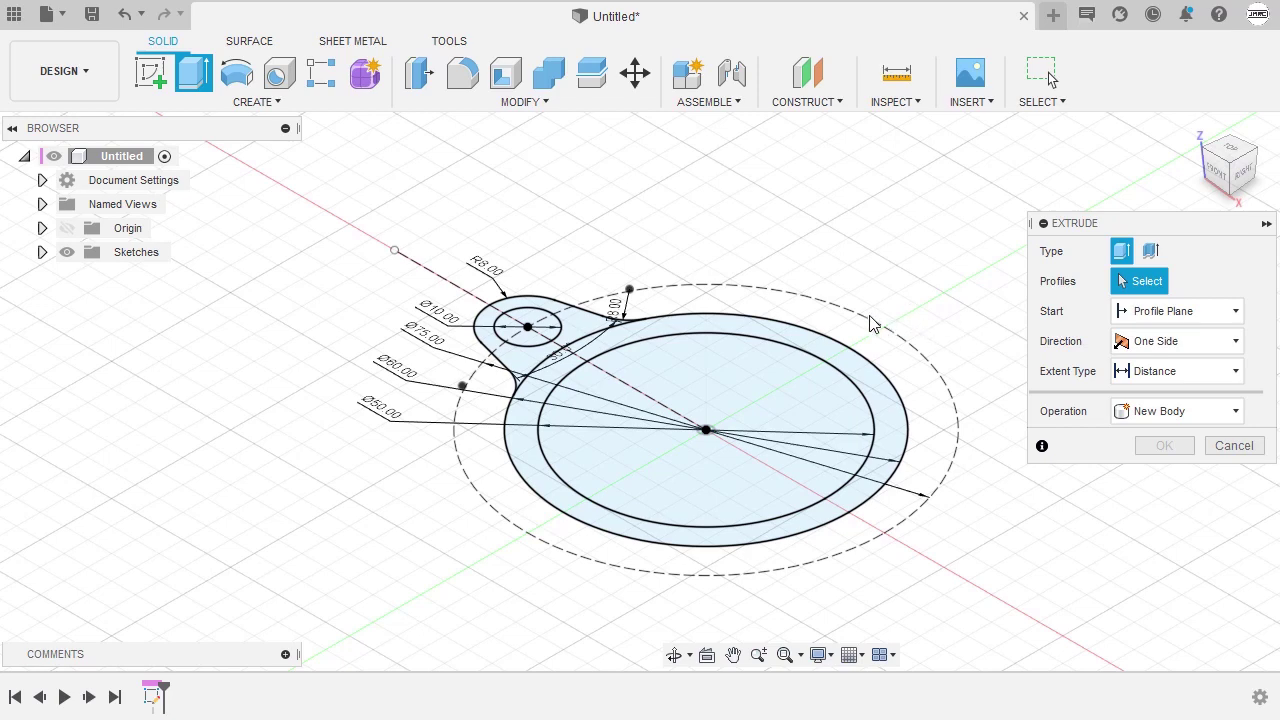
{"action": "left_click", "coordinate": [812, 348]}
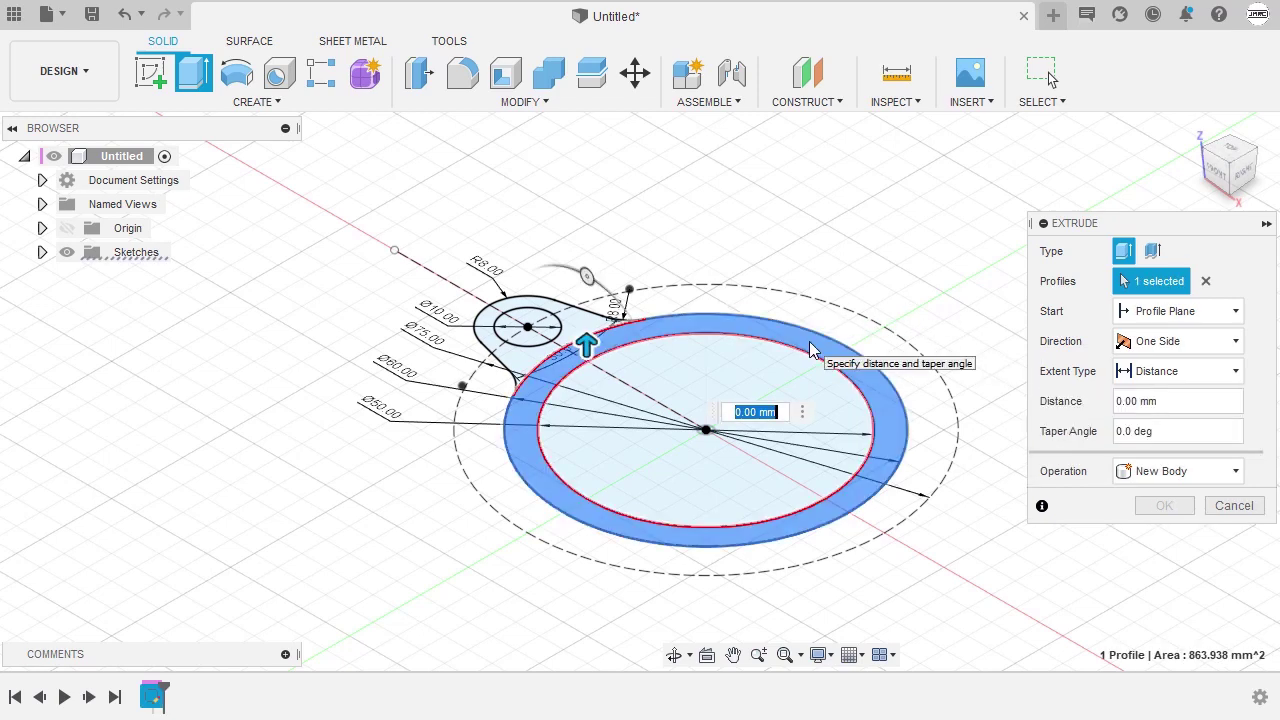
{"action": "middle_click_drag", "start_coordinate": [774, 366], "coordinate": [760, 329], "text": "shift"}
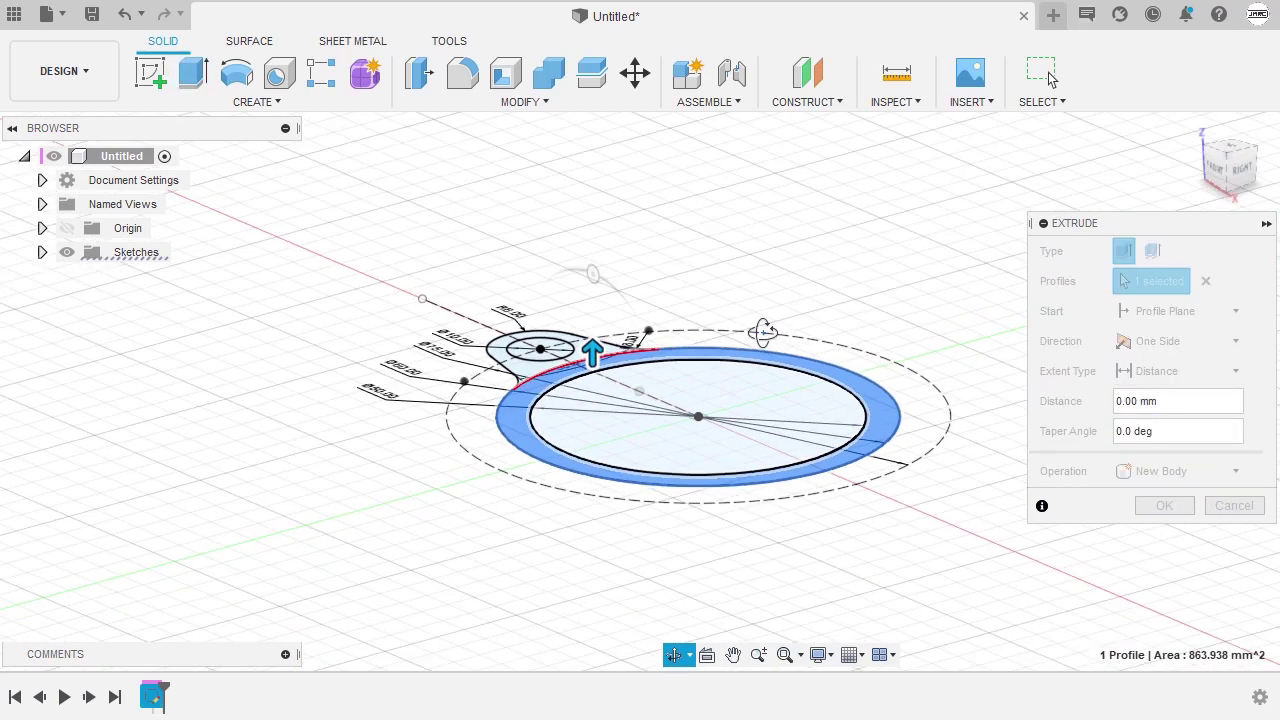
{"action": "left_click", "coordinate": [1155, 346]}
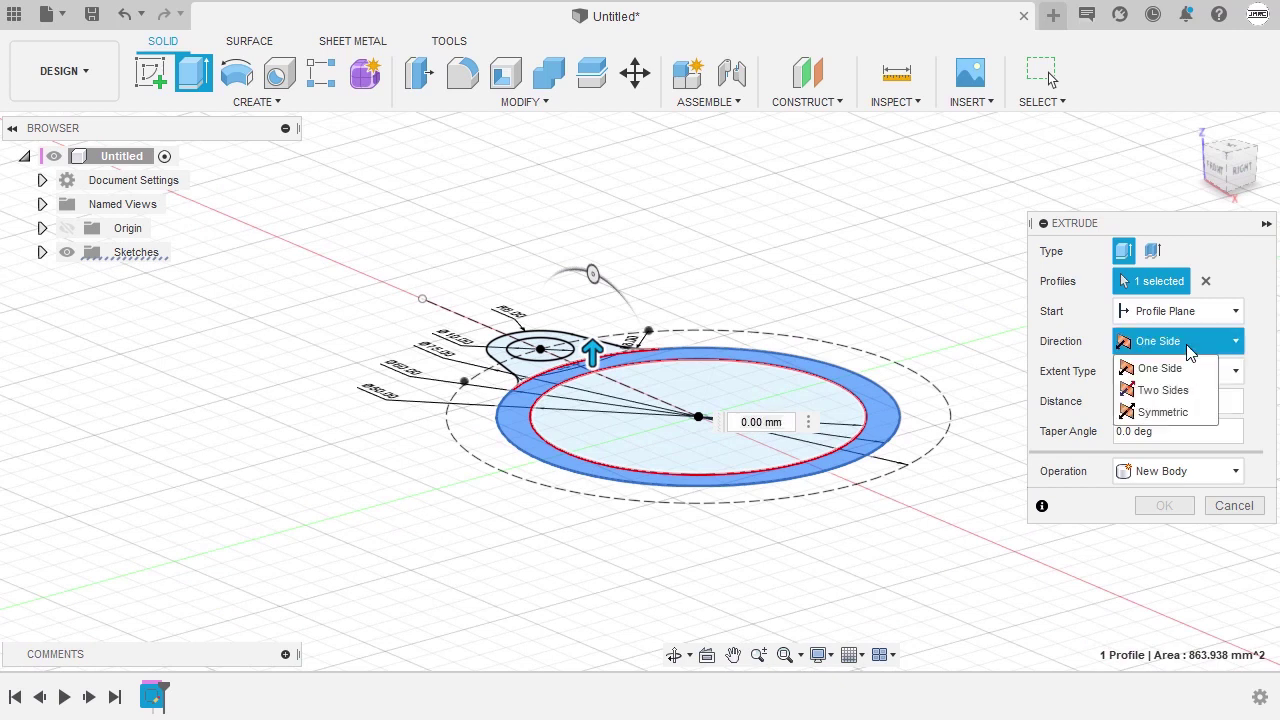
{"action": "left_click", "coordinate": [1188, 415]}
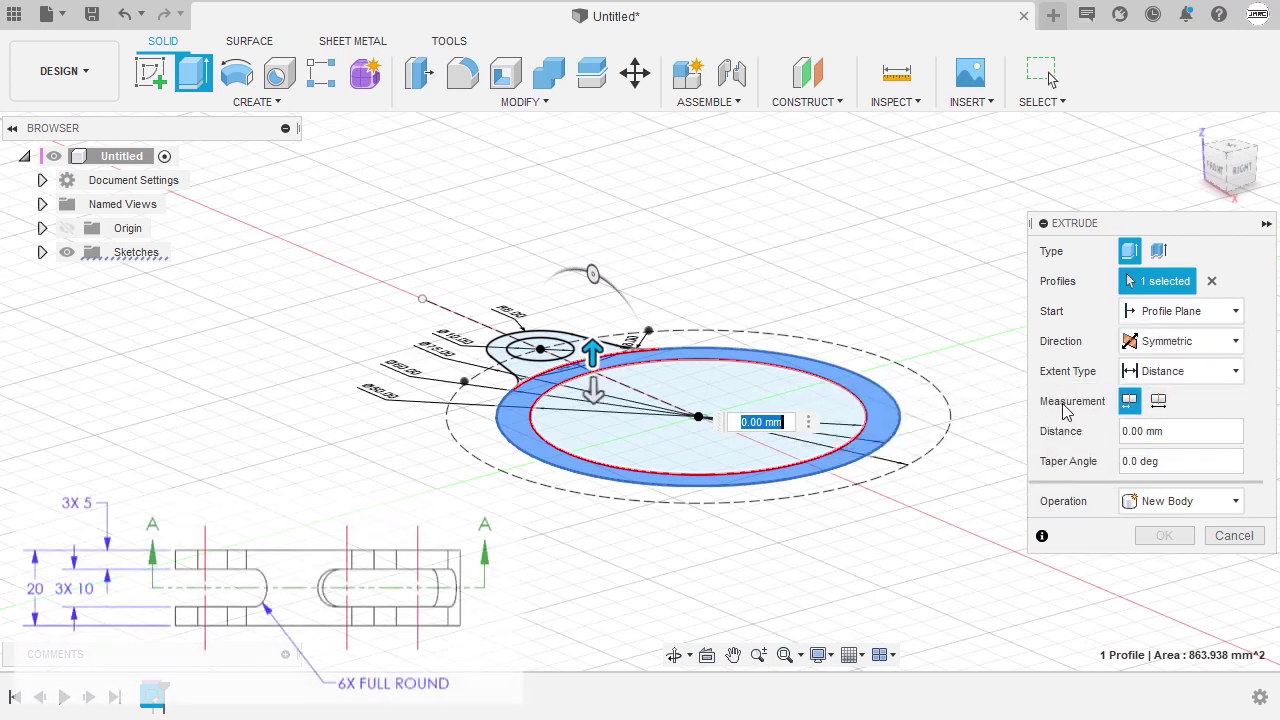
{"action": "left_click", "coordinate": [1158, 401]}
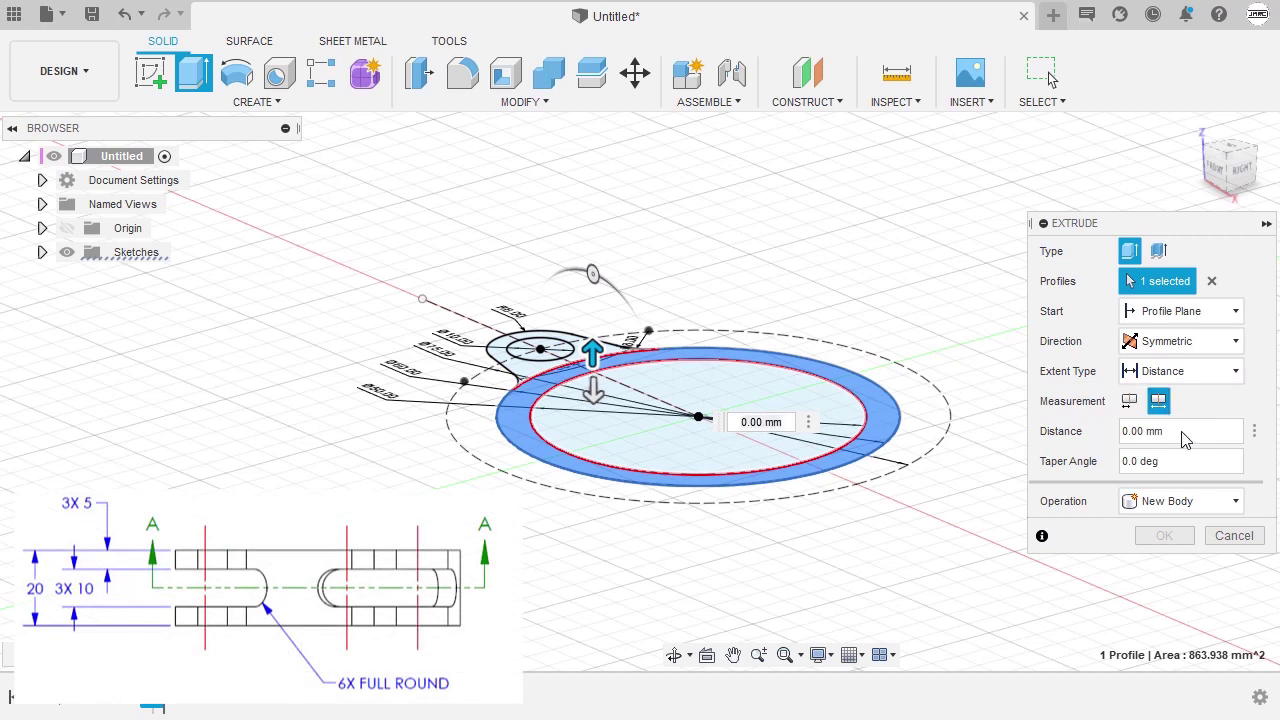
{"action": "left_click", "coordinate": [1184, 431]}
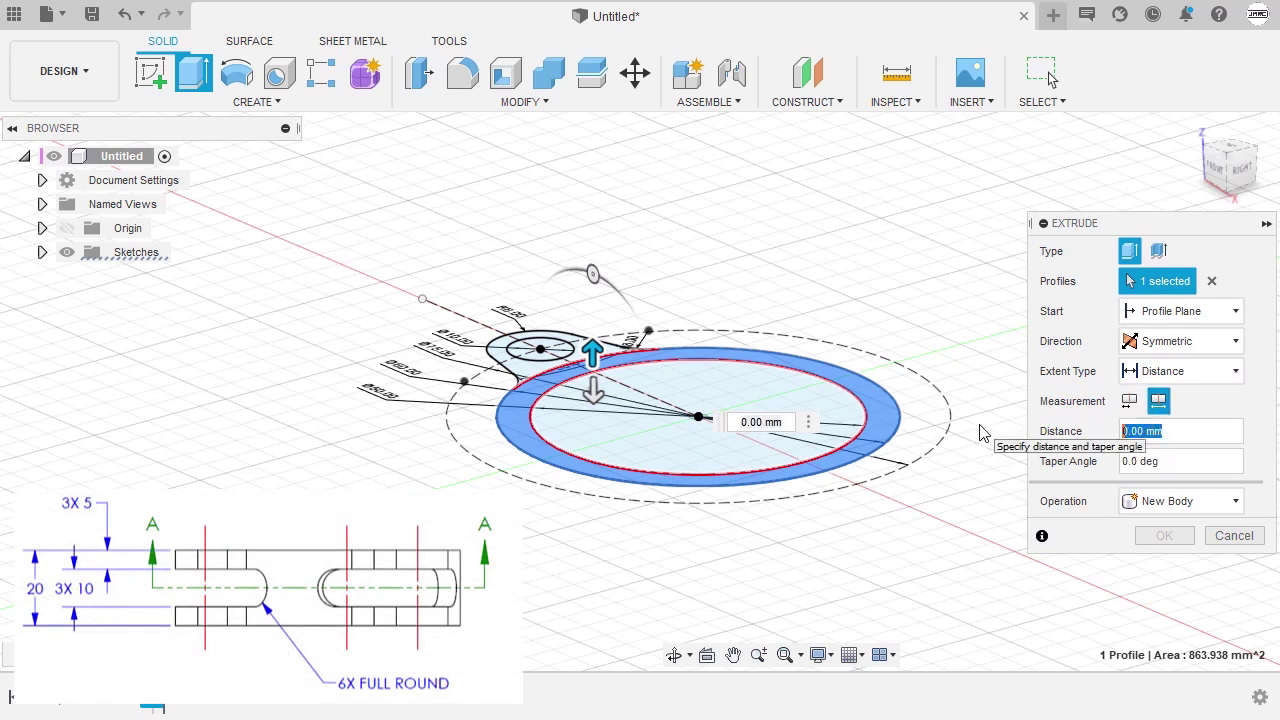
{"action": "type", "text": "20"}
{"action": "middle_click_drag", "start_coordinate": [710, 445], "coordinate": [619, 405], "text": "shift"}
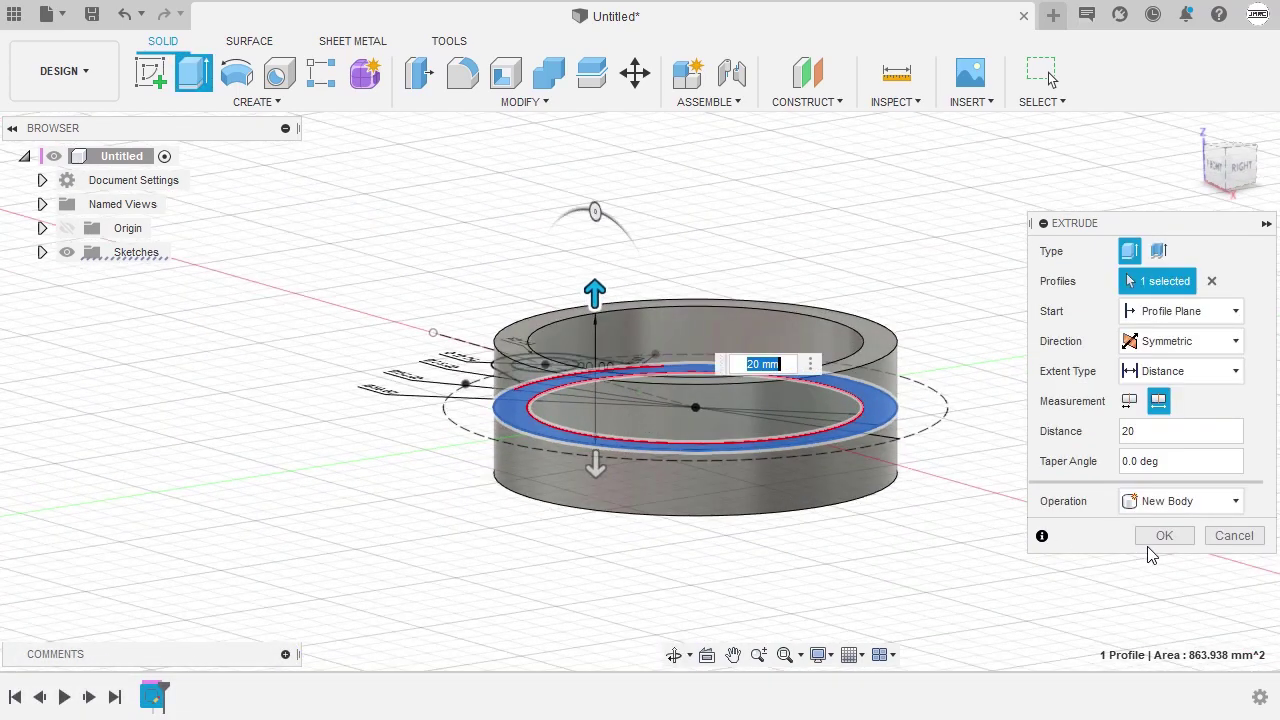
{"action": "left_click", "coordinate": [1172, 536]}
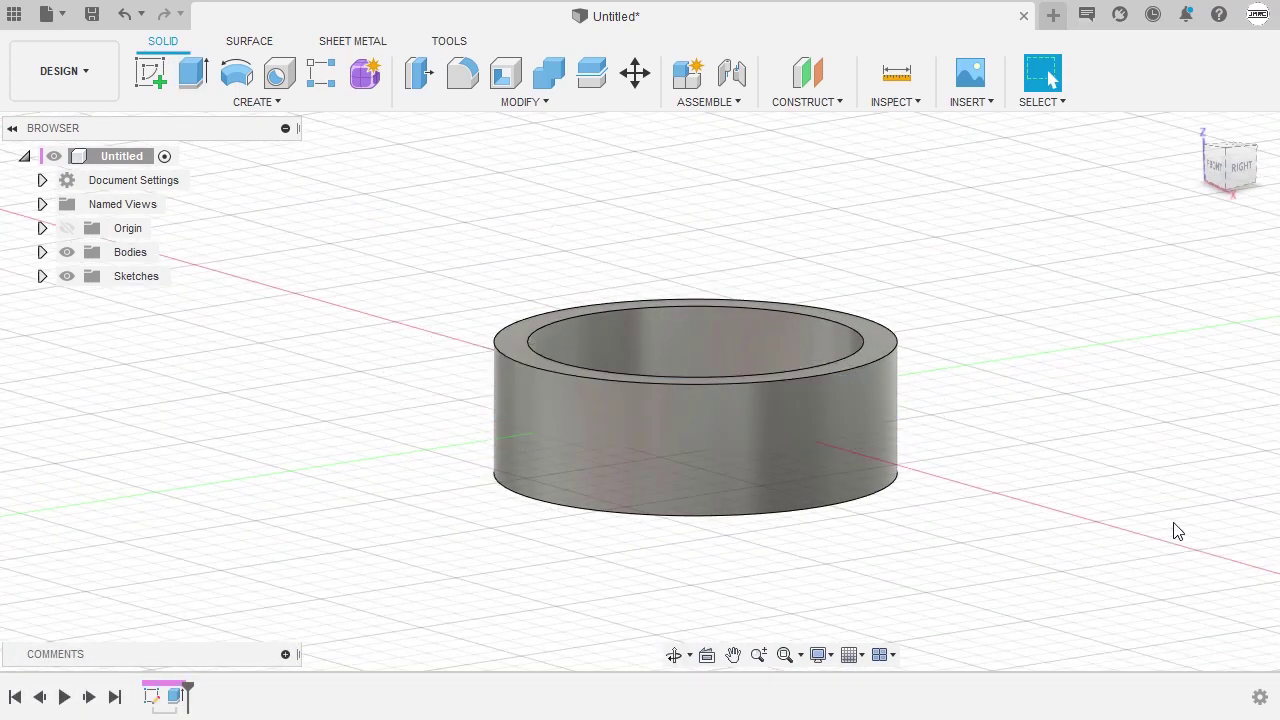
Show Sketch1 again from the browser's Sketches folder and view the ring from above
{"action": "middle_click_drag", "start_coordinate": [1167, 242], "coordinate": [955, 322], "text": "shift"}
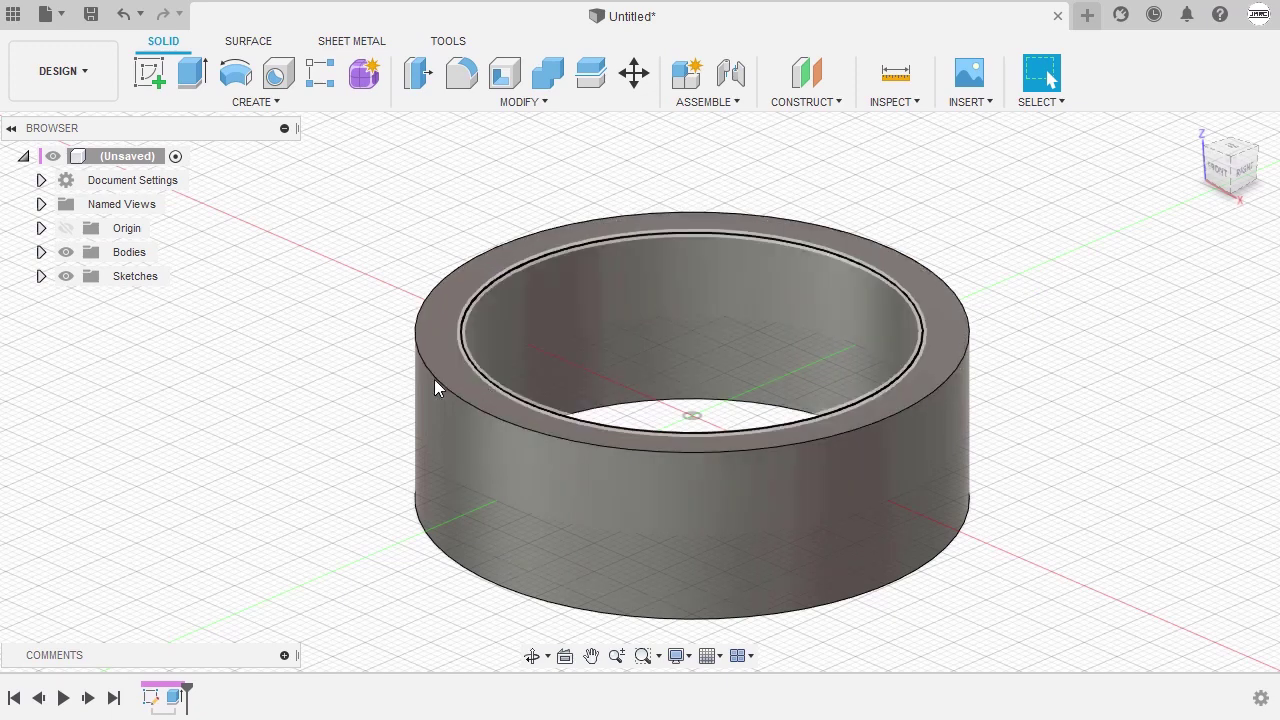
{"action": "left_click", "coordinate": [41, 276]}
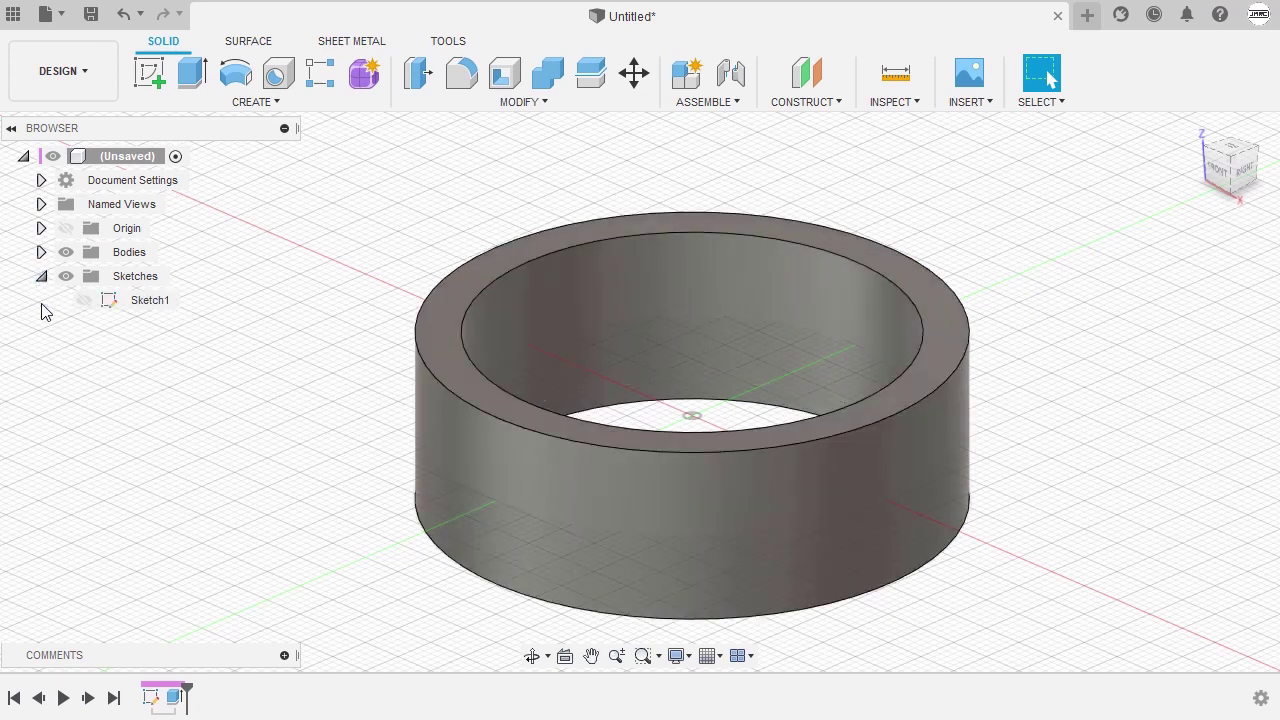
{"action": "left_click", "coordinate": [84, 306]}
{"action": "left_click", "coordinate": [84, 301]}
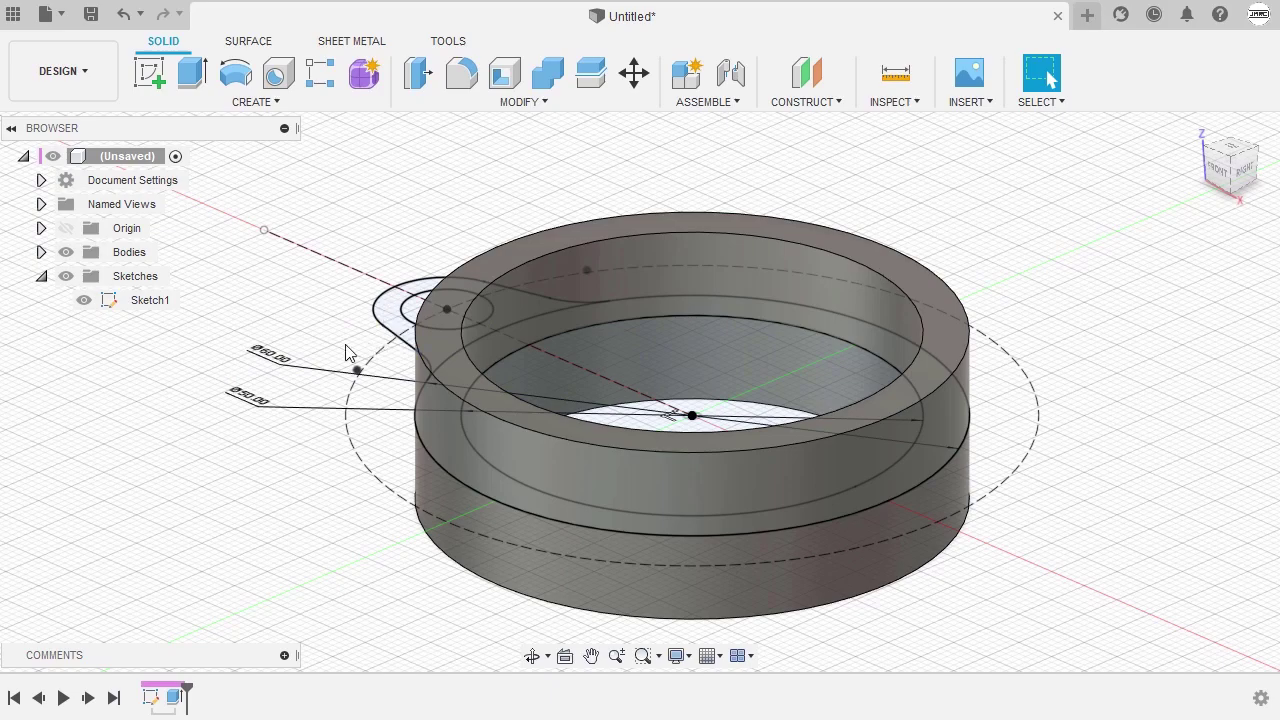
{"action": "mouse_move", "coordinate": [329, 357]}
{"action": "middle_mouse_down", "text": "shift"}
{"action": "mouse_move", "coordinate": [391, 320]}
{"action": "mouse_move", "coordinate": [359, 398]}
{"action": "mouse_move", "coordinate": [372, 320]}
{"action": "mouse_move", "coordinate": [357, 289]}
{"action": "mouse_move", "coordinate": [366, 334]}
{"action": "middle_mouse_up", "text": "shift"}
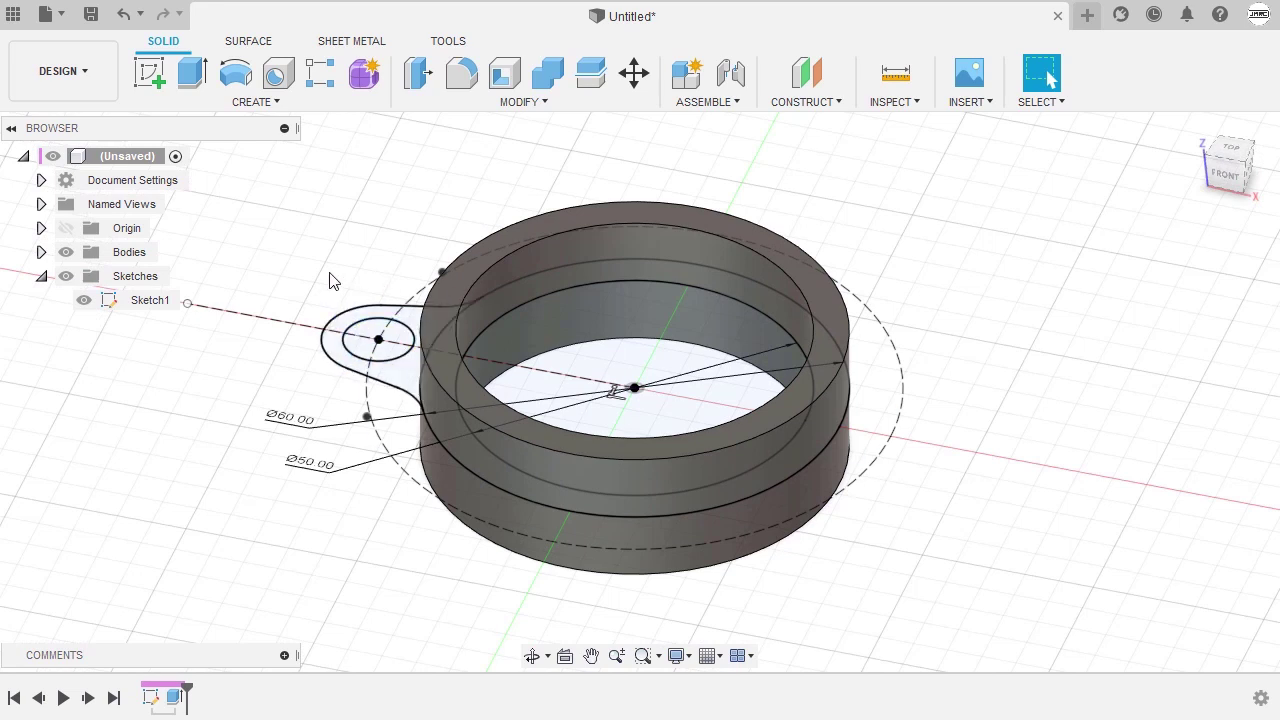
{"action": "key", "text": "e"}
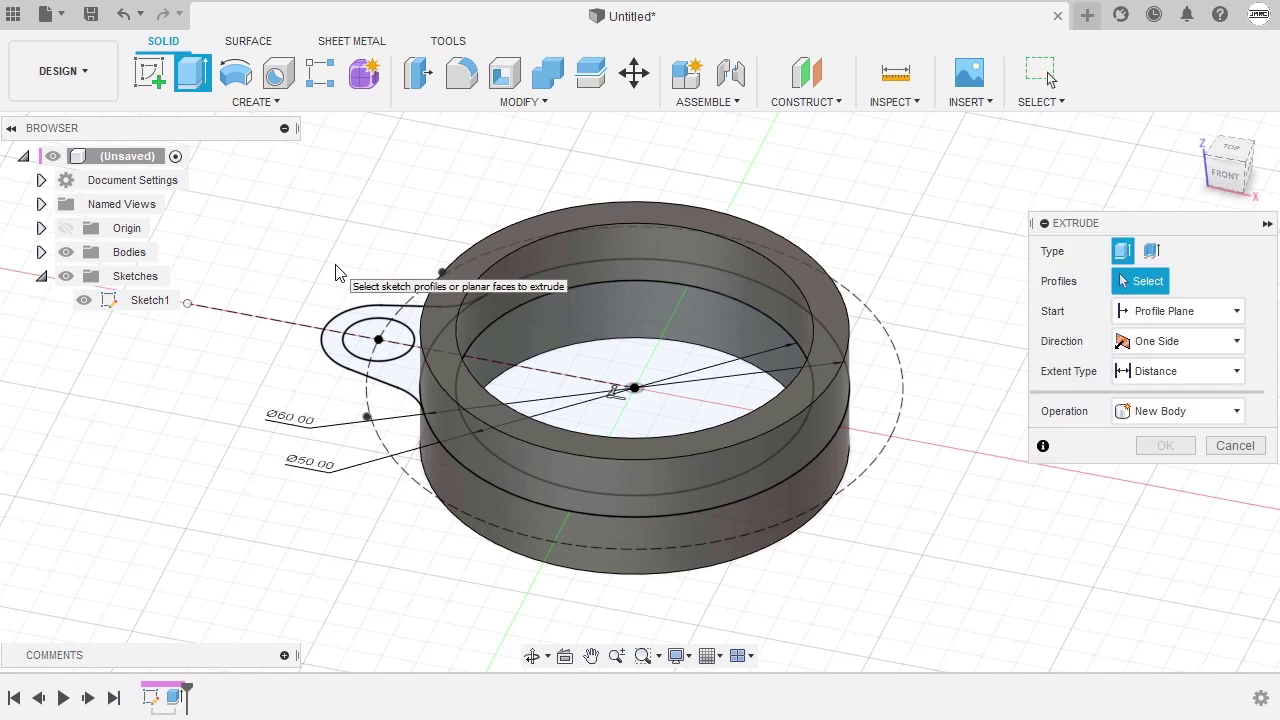
Select the ear tab profile, then cancel the extrude without creating a body
{"action": "left_click", "coordinate": [327, 346]}
{"action": "middle_click_drag", "start_coordinate": [327, 350], "coordinate": [372, 300], "text": "shift"}
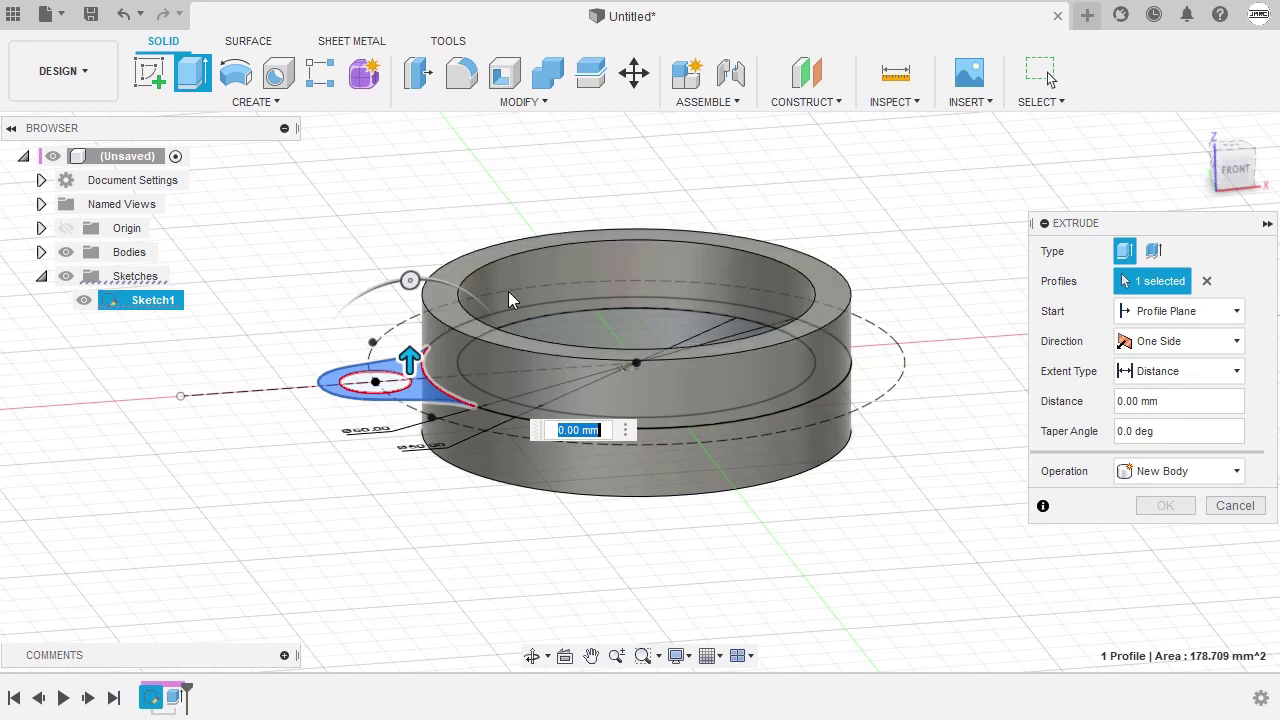
{"action": "left_click", "coordinate": [1238, 508]}
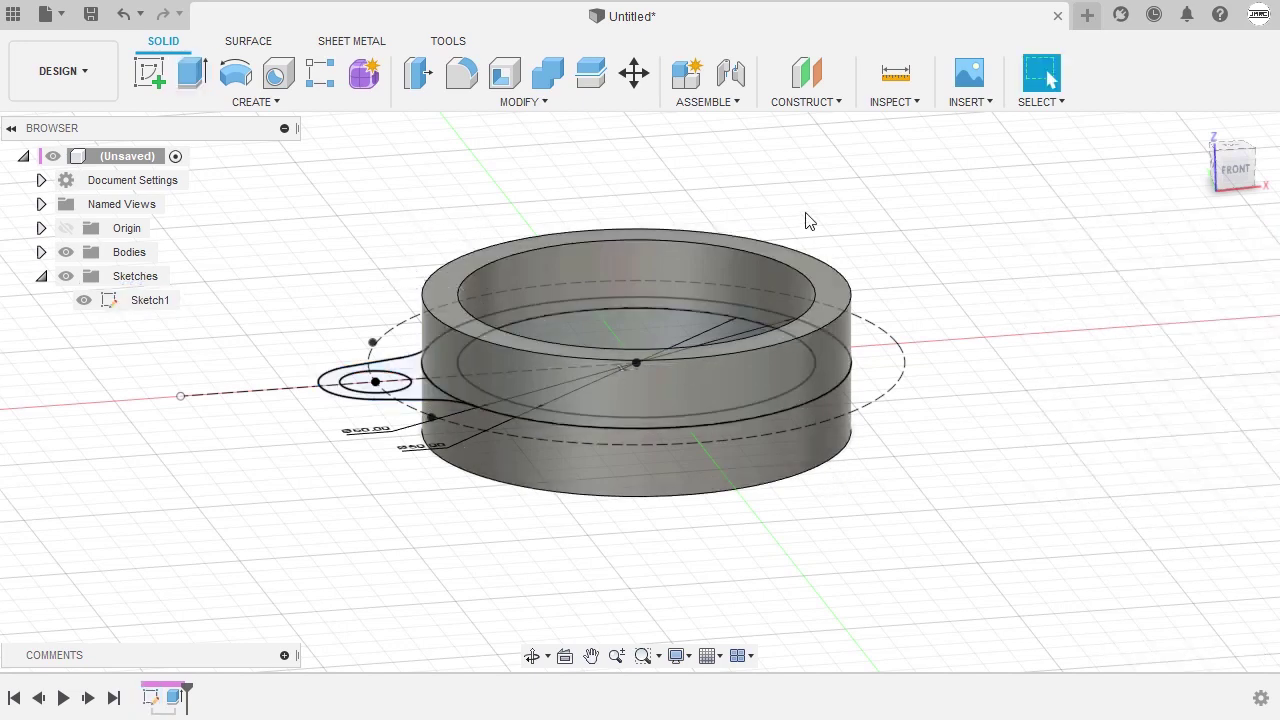
{"action": "left_click", "coordinate": [523, 104]}
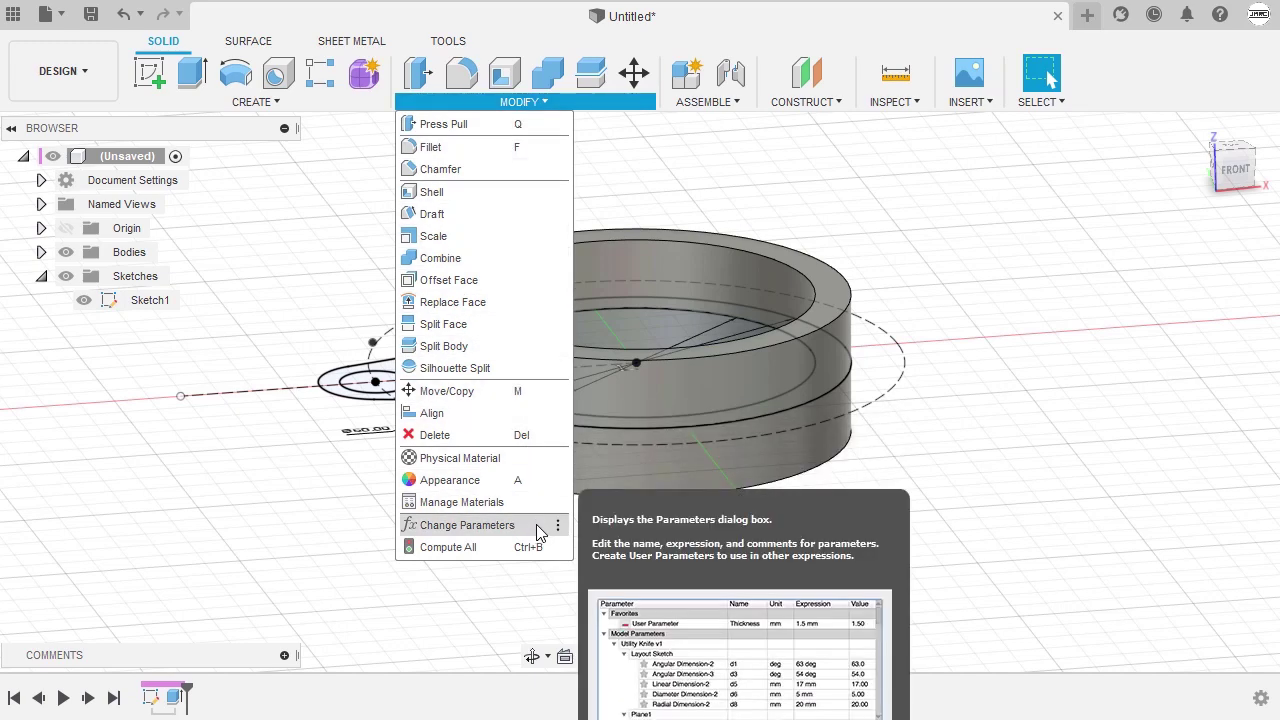
Check Extrude1's AlongDistance parameter, d8 = 20 mm, in Change Parameters and close it unchanged
{"action": "left_click", "coordinate": [480, 525]}
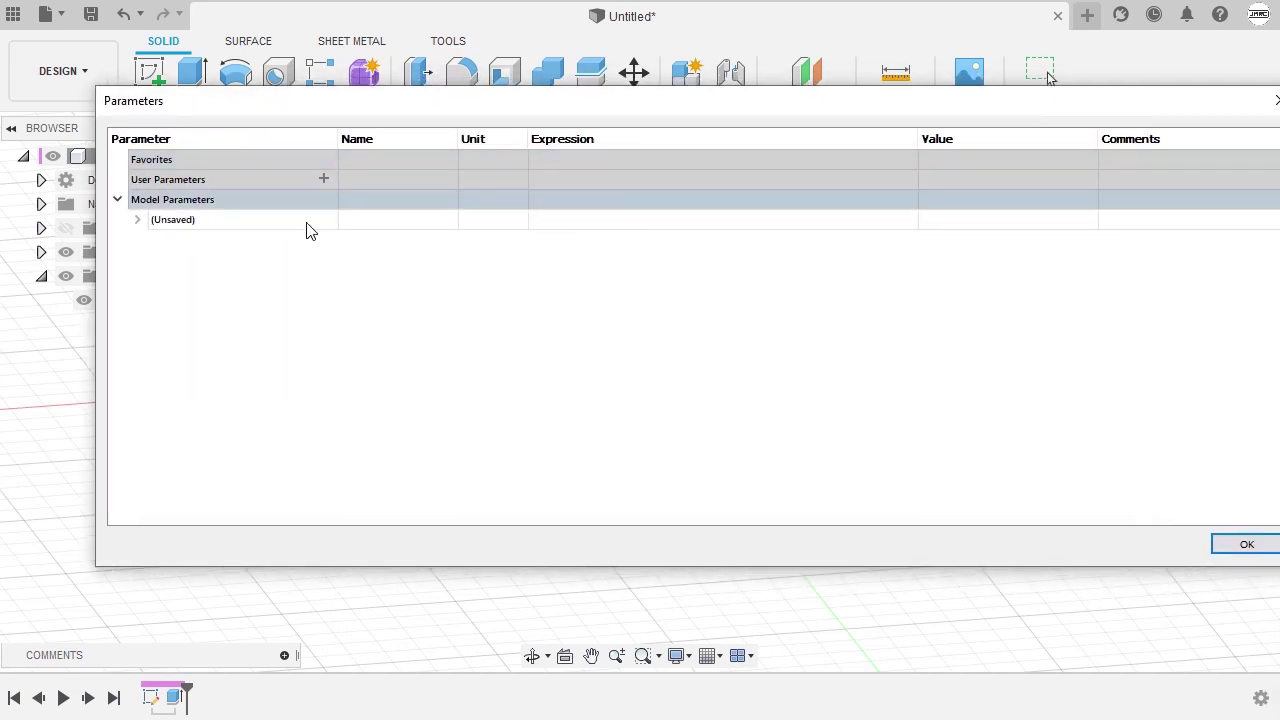
{"action": "left_click", "coordinate": [138, 221]}
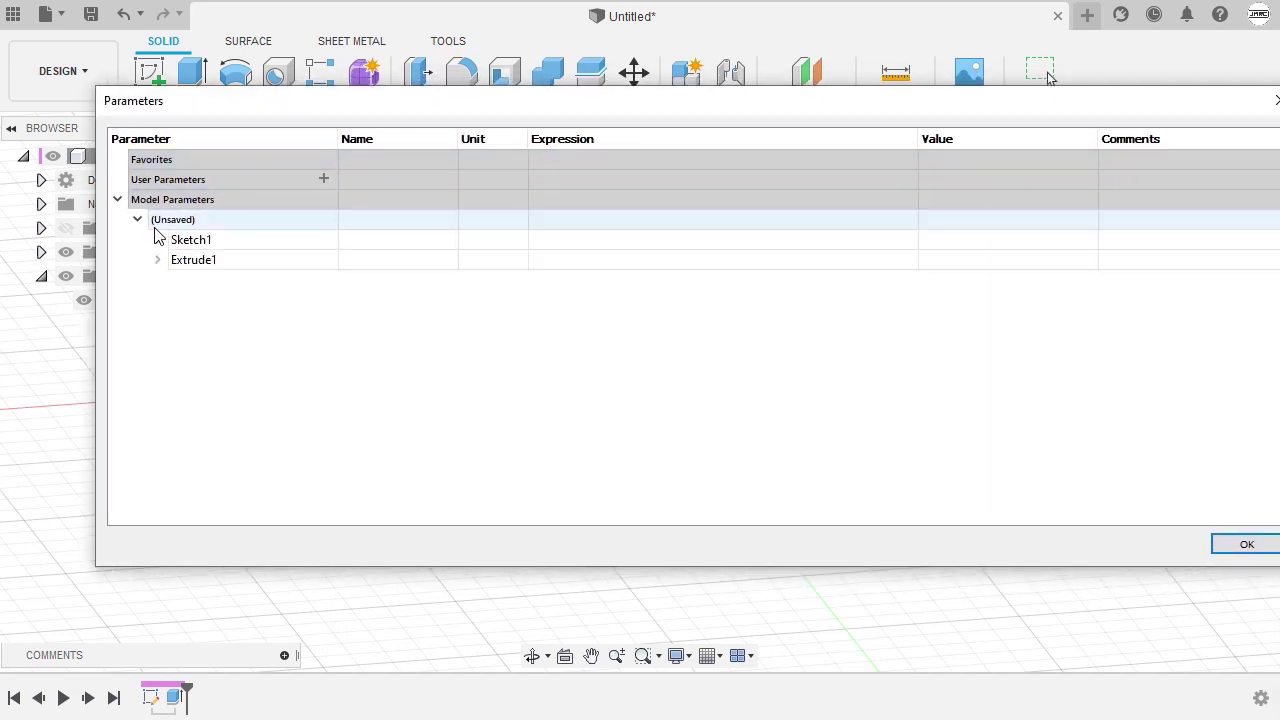
{"action": "left_click", "coordinate": [158, 261]}
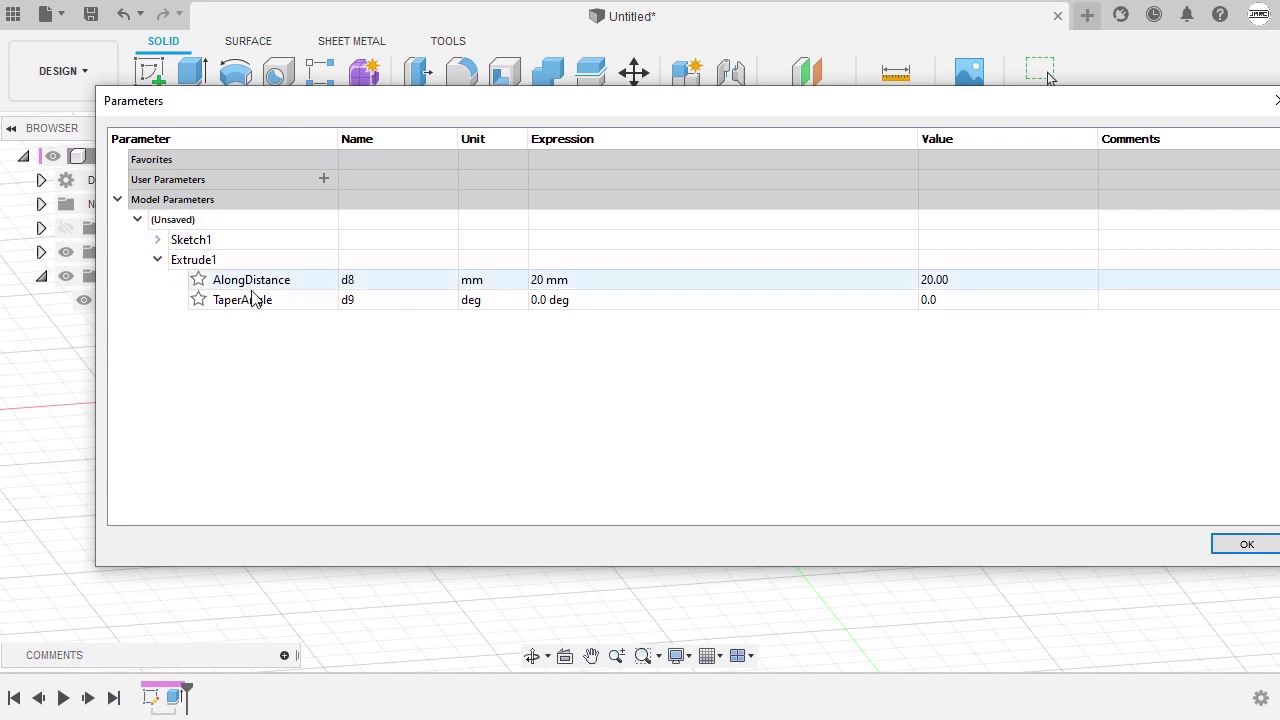
{"action": "double_click", "coordinate": [368, 281]}
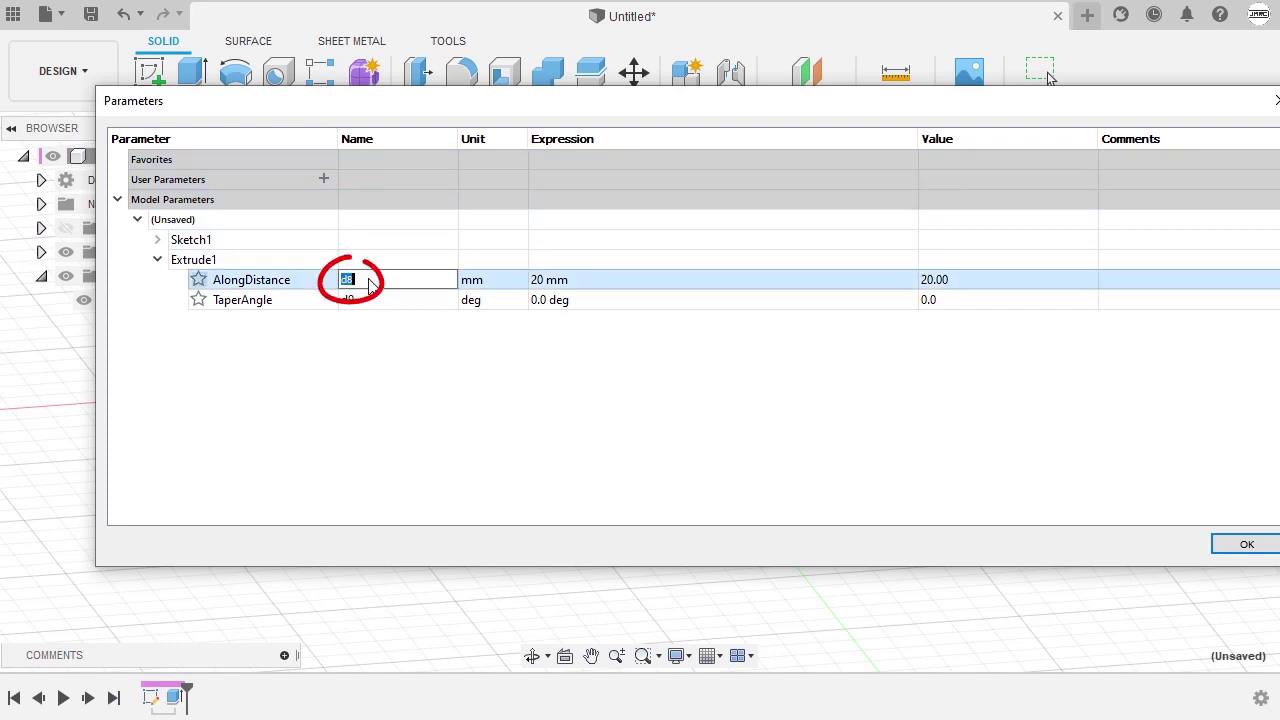
{"action": "double_click", "coordinate": [606, 286]}
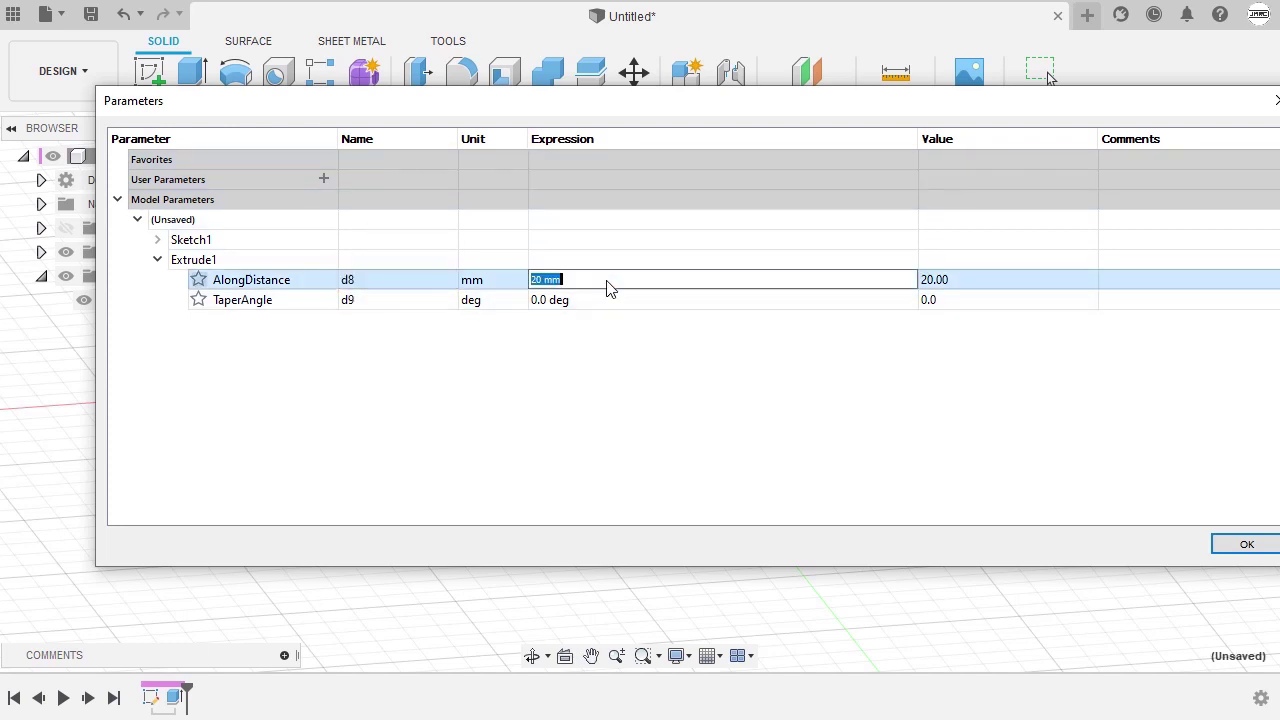
{"action": "key", "text": "Return"}
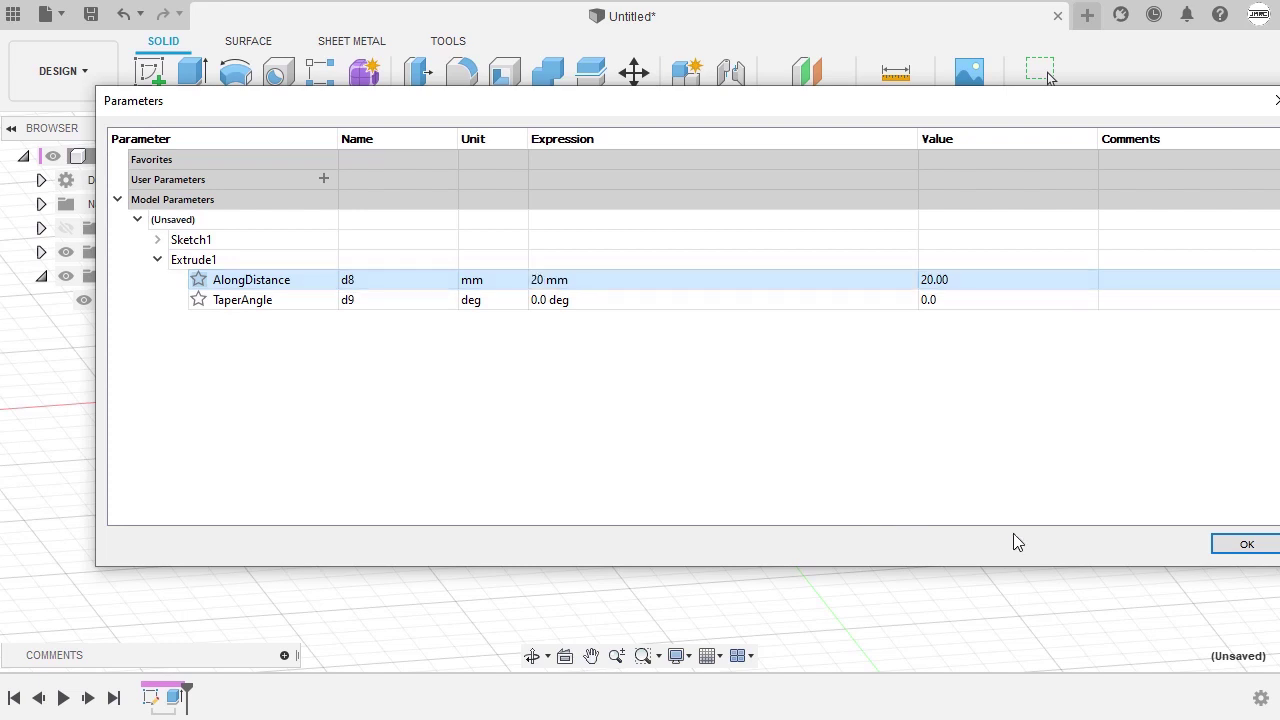
{"action": "left_click", "coordinate": [1245, 545]}
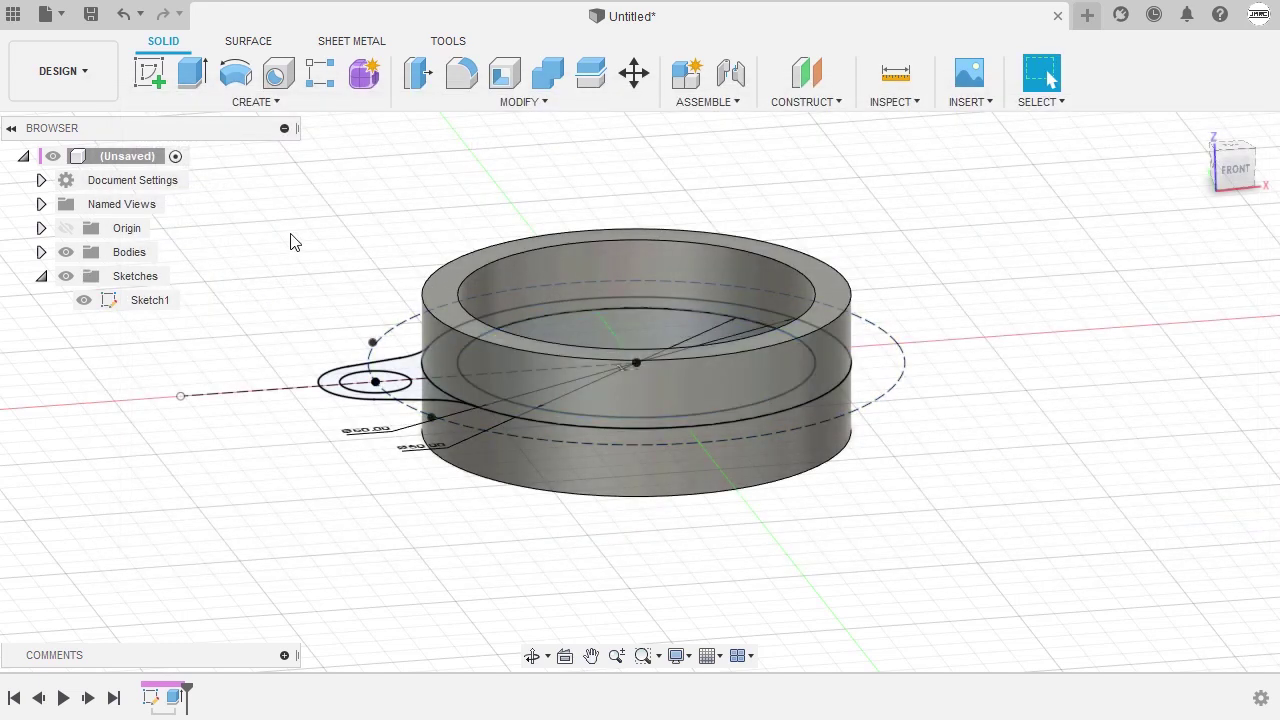
Extrude the ear tab profile symmetrically, whole length, with distance d8, joined to the ring
{"action": "key", "text": "e"}
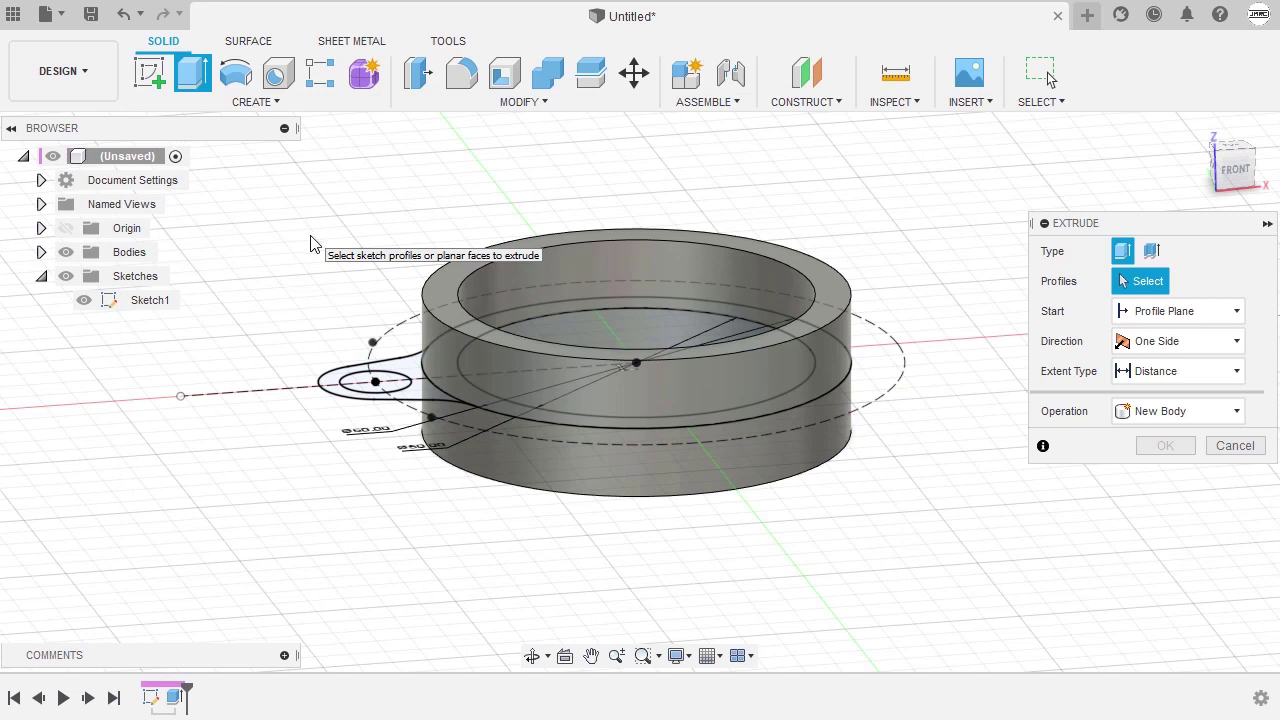
{"action": "left_click", "coordinate": [405, 375]}
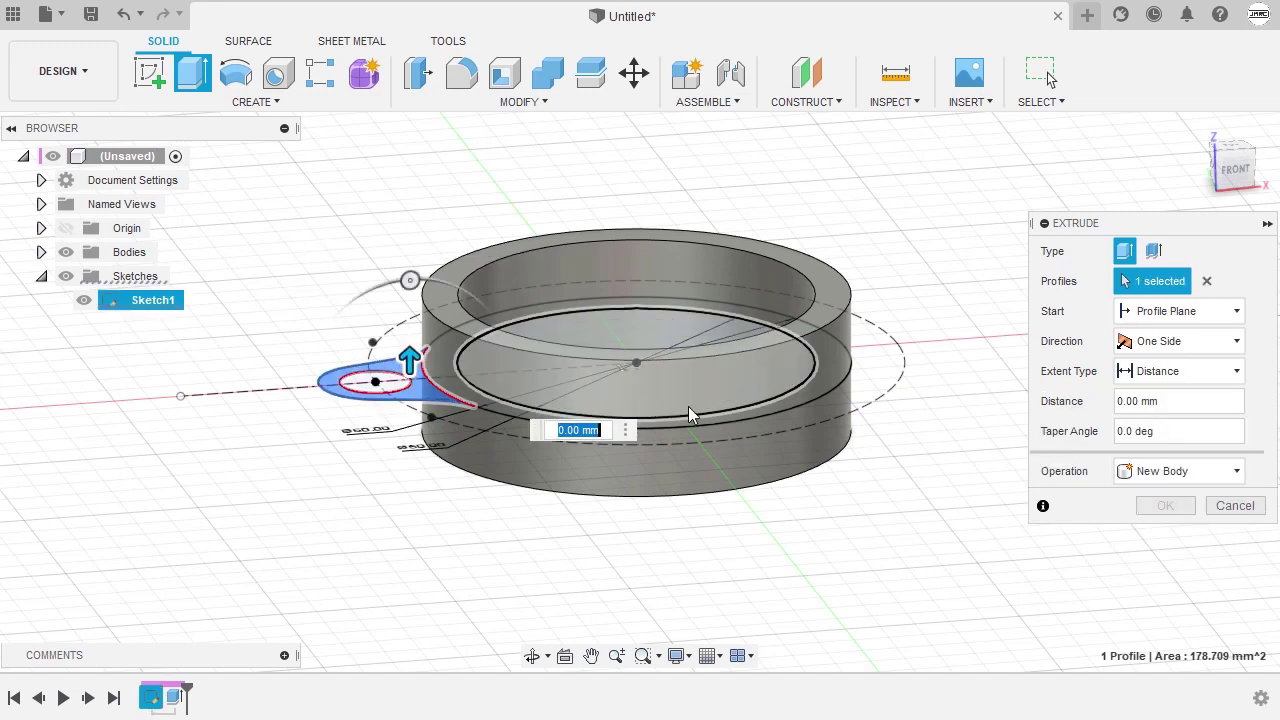
{"action": "left_click", "coordinate": [1175, 345]}
{"action": "left_click", "coordinate": [1199, 416]}
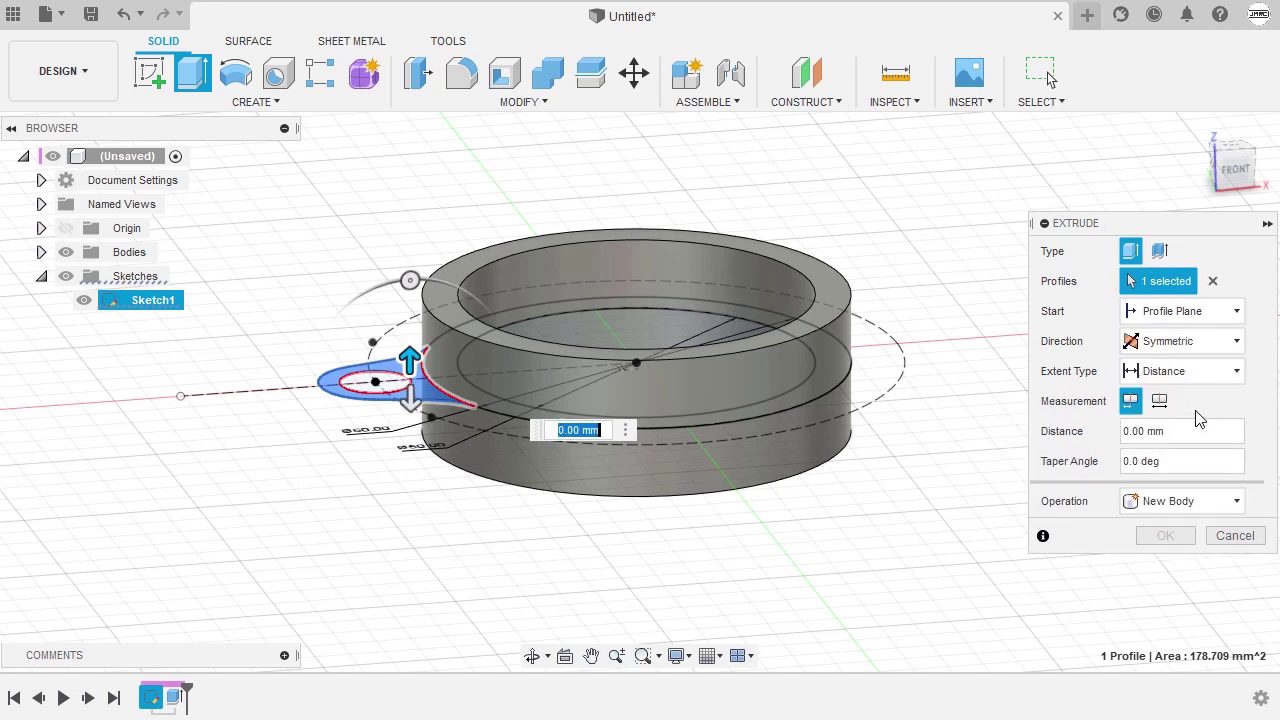
{"action": "left_click", "coordinate": [1160, 402]}
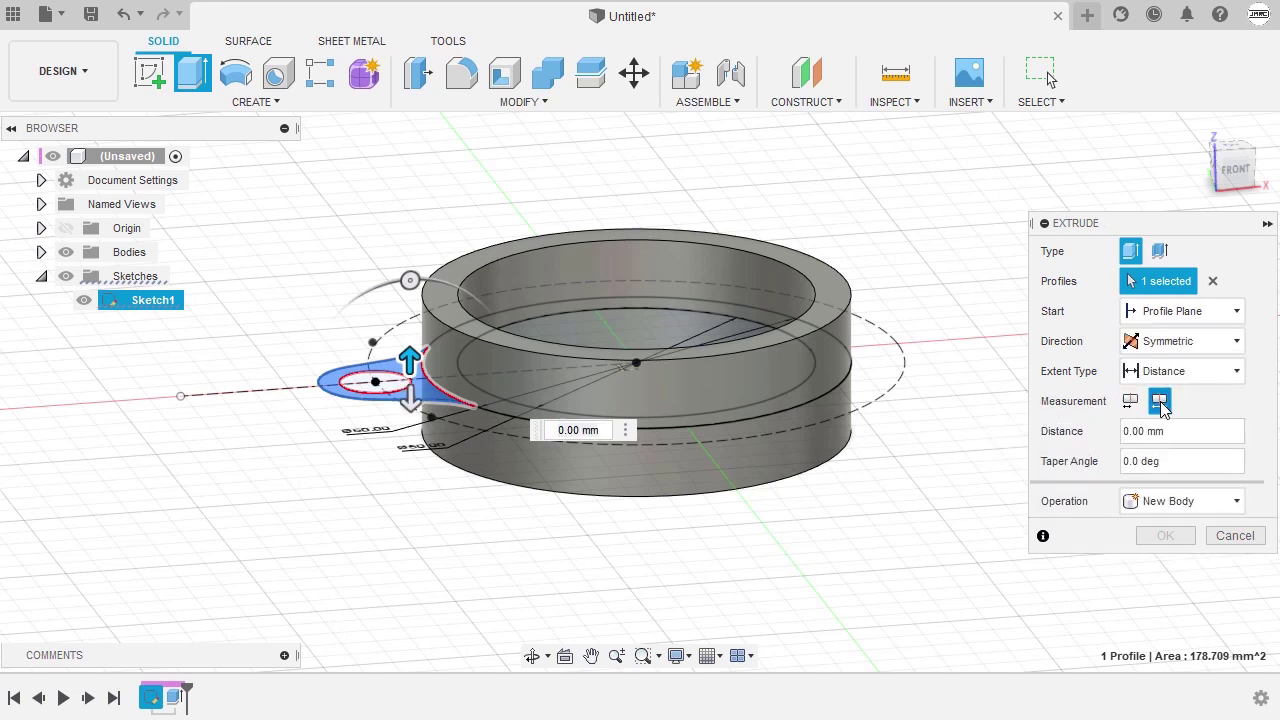
{"action": "left_click", "coordinate": [1184, 431]}
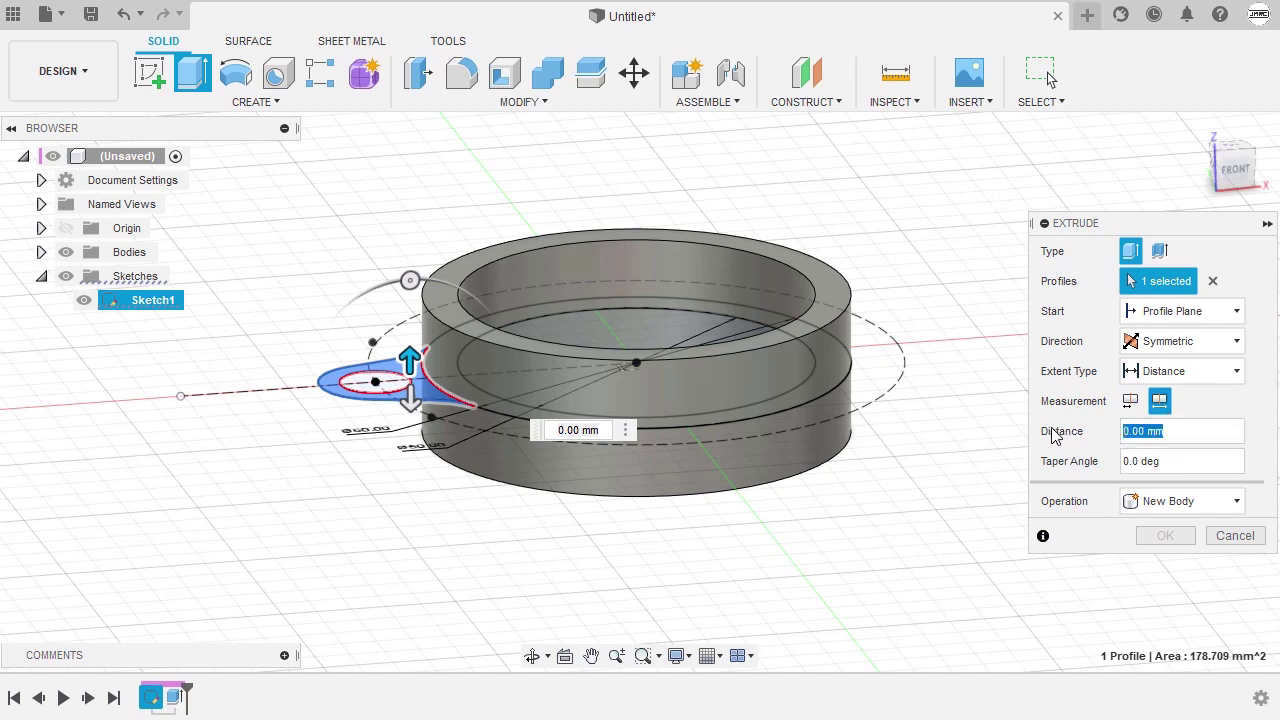
{"action": "type", "text": "d8"}
{"action": "key", "text": "Return"}
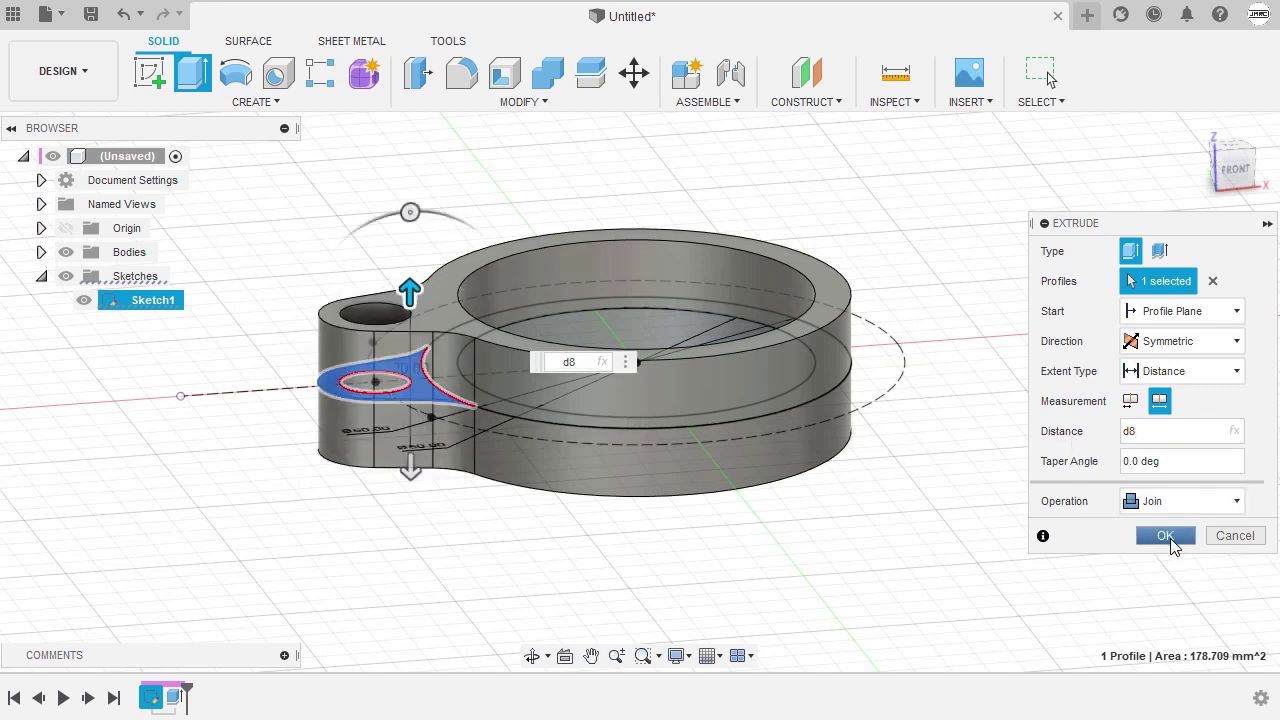
{"action": "left_click", "coordinate": [1166, 537]}
{"action": "left_click_drag", "start_coordinate": [1029, 417], "coordinate": [972, 318]}
{"action": "key", "text": "Escape"}
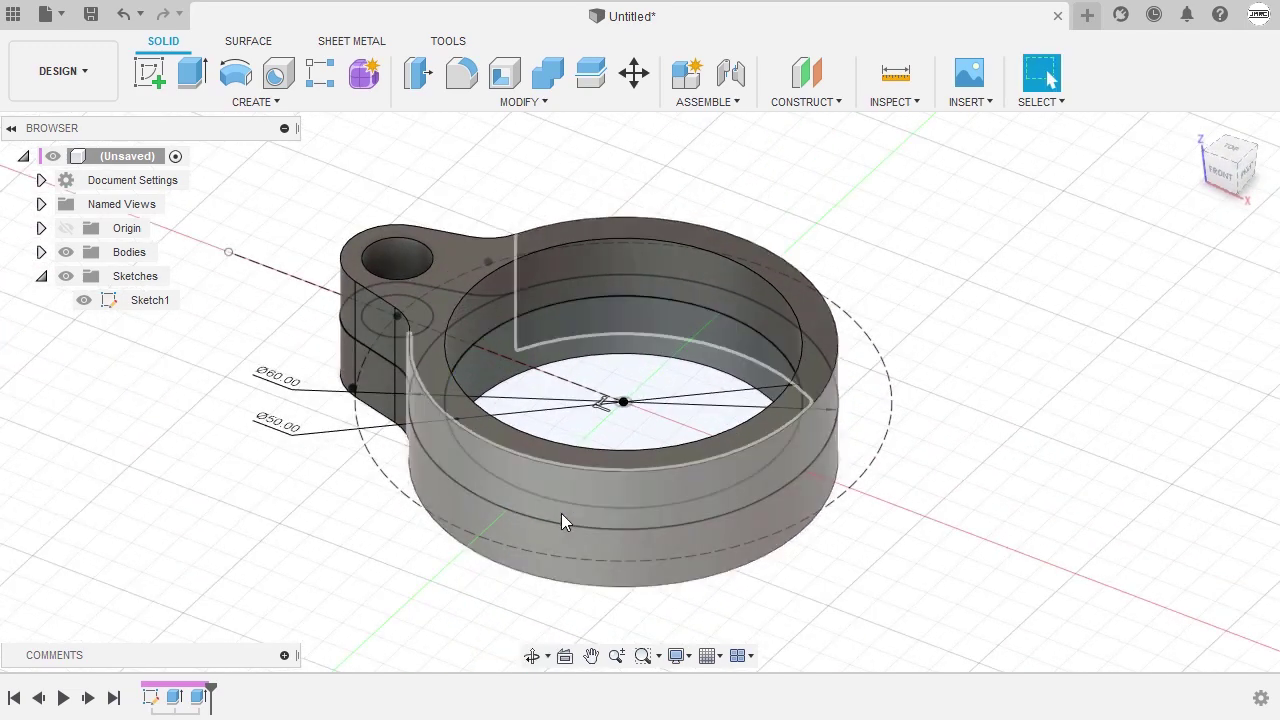
Review Extrude1 and Extrude2 in the timeline, return to the home view, and hide Sketch1
{"action": "left_click", "coordinate": [173, 697]}
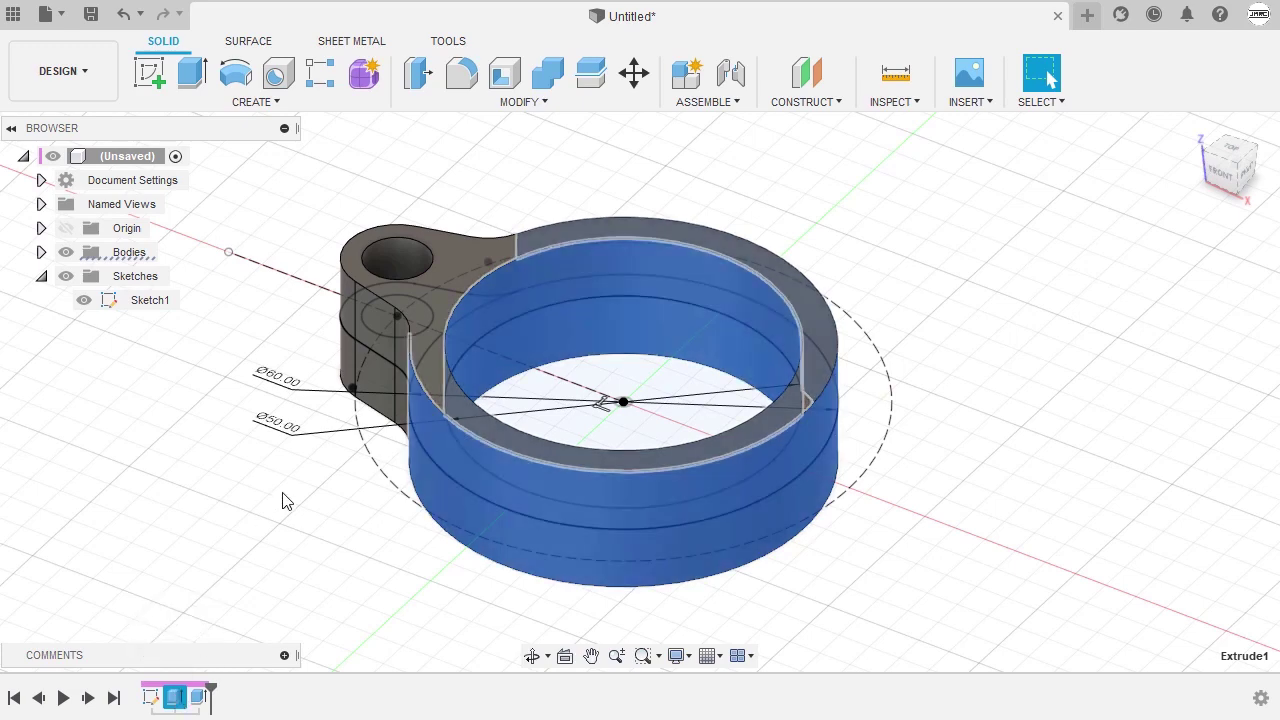
{"action": "left_click", "coordinate": [283, 500]}
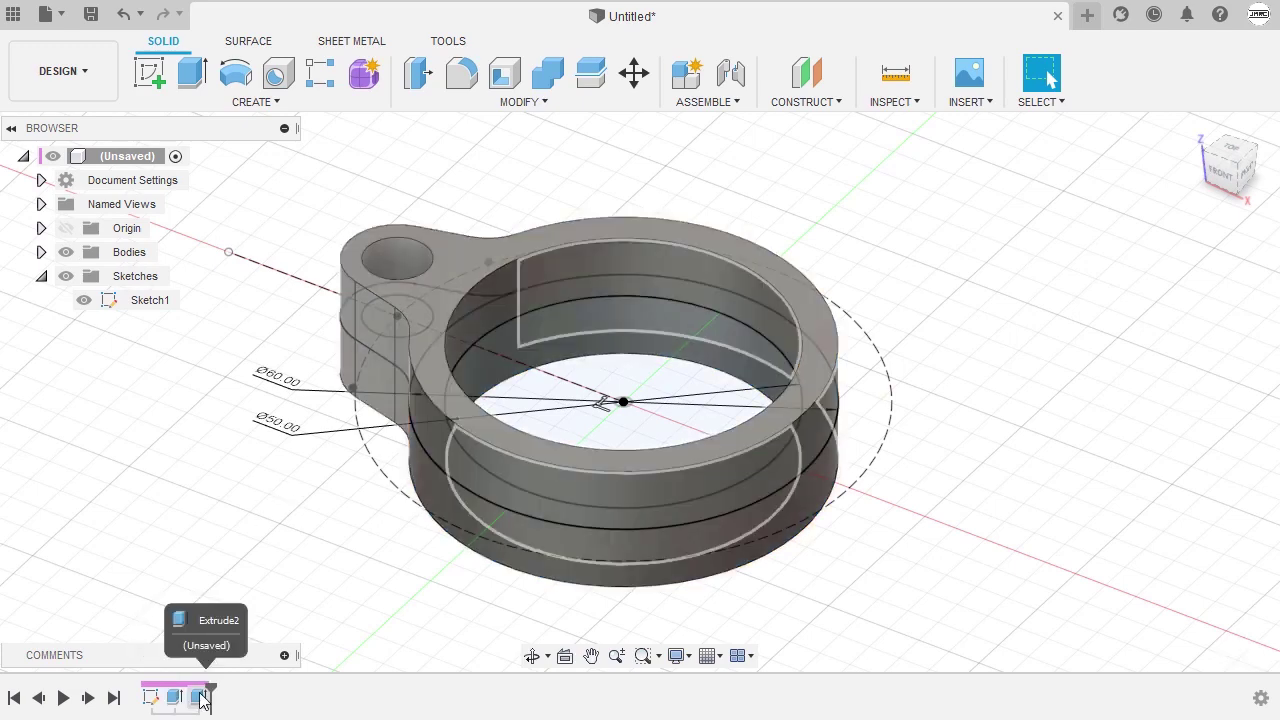
{"action": "left_click", "coordinate": [200, 698]}
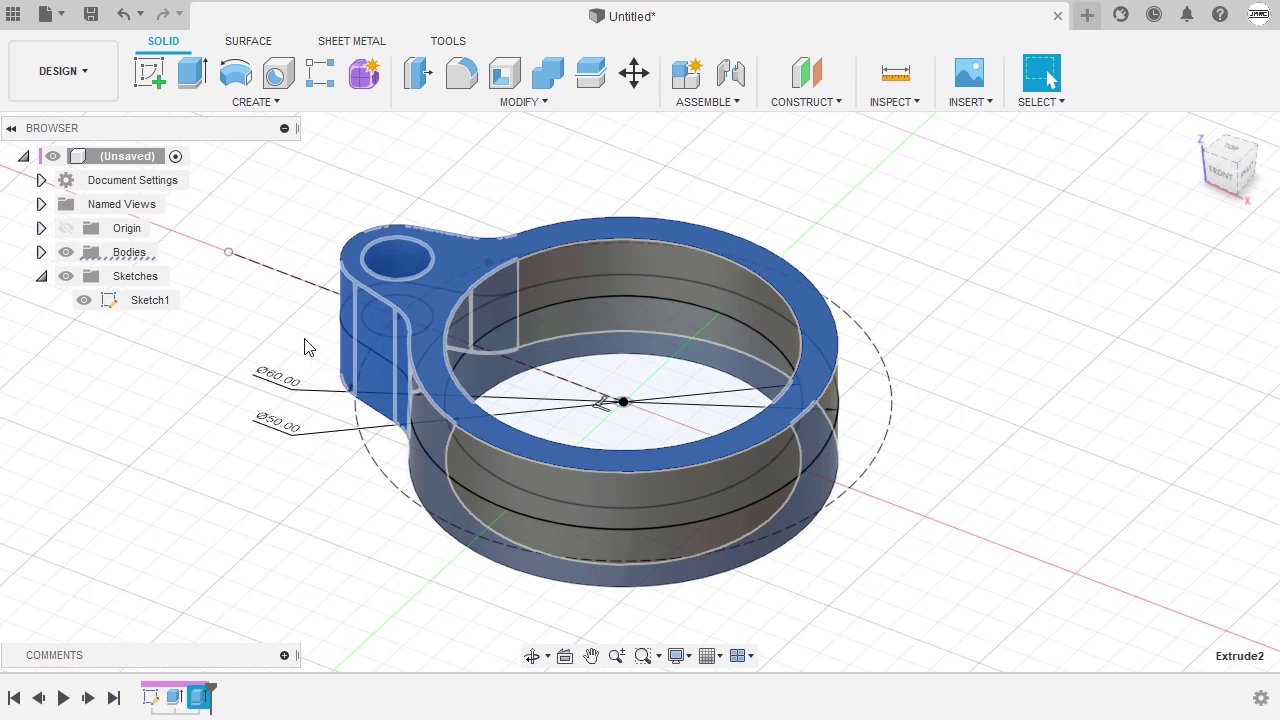
{"action": "left_click", "coordinate": [307, 347]}
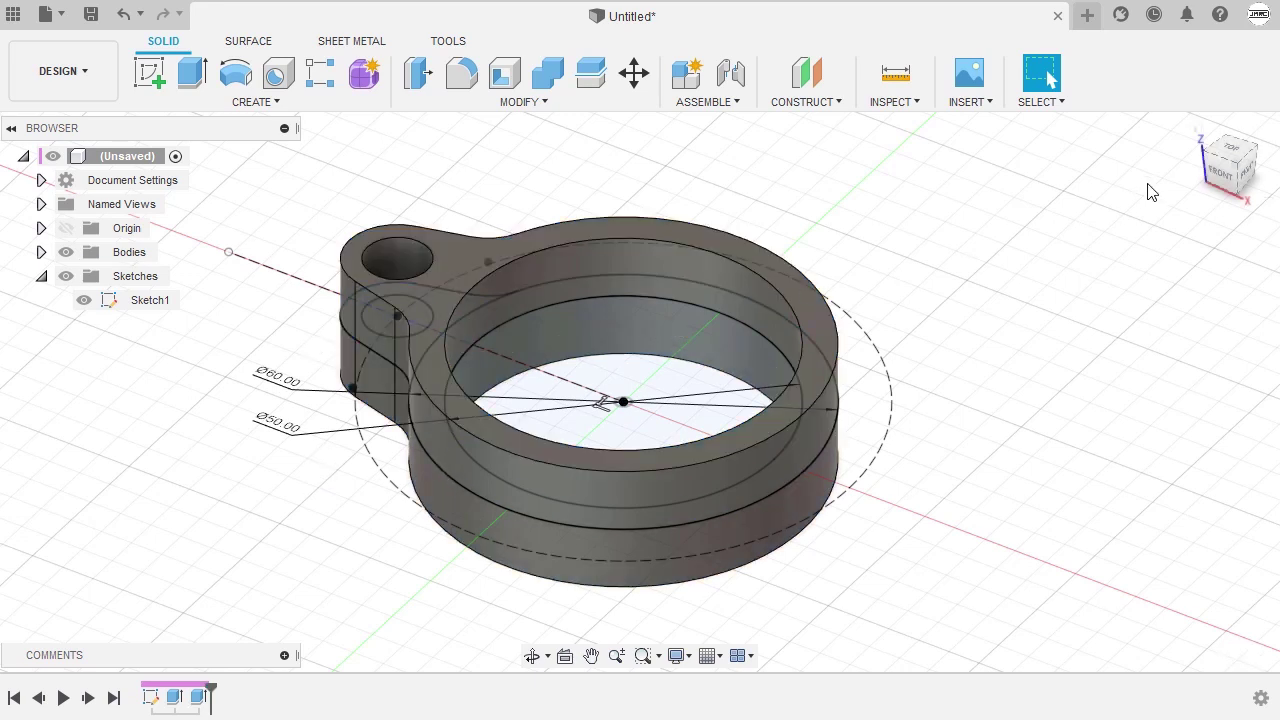
{"action": "left_click", "coordinate": [1195, 129]}
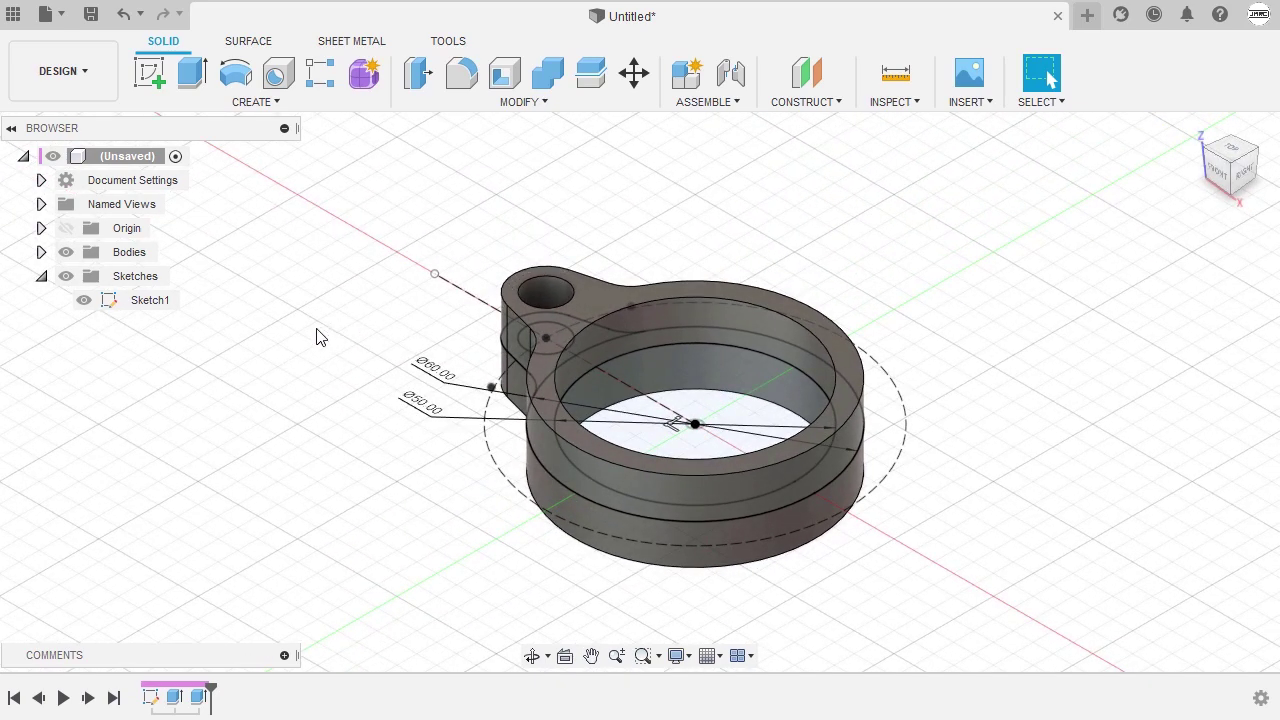
{"action": "left_click", "coordinate": [84, 302]}
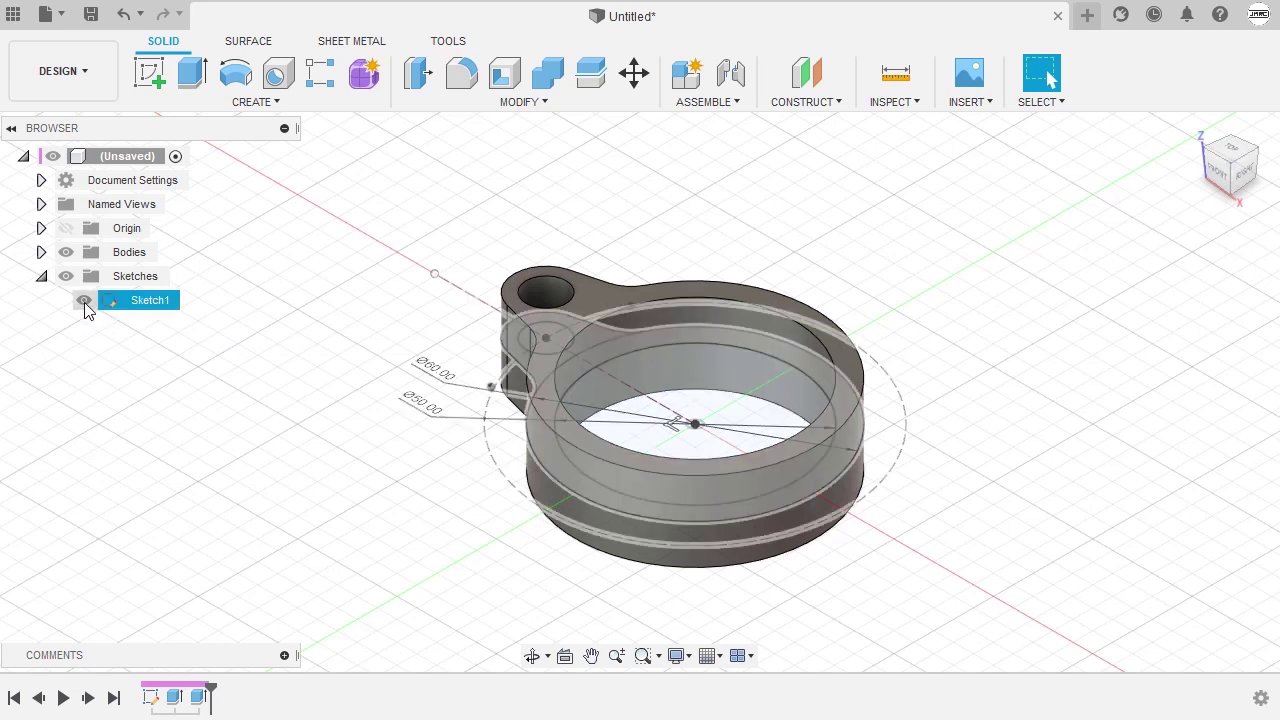
{"action": "left_click", "coordinate": [84, 300]}
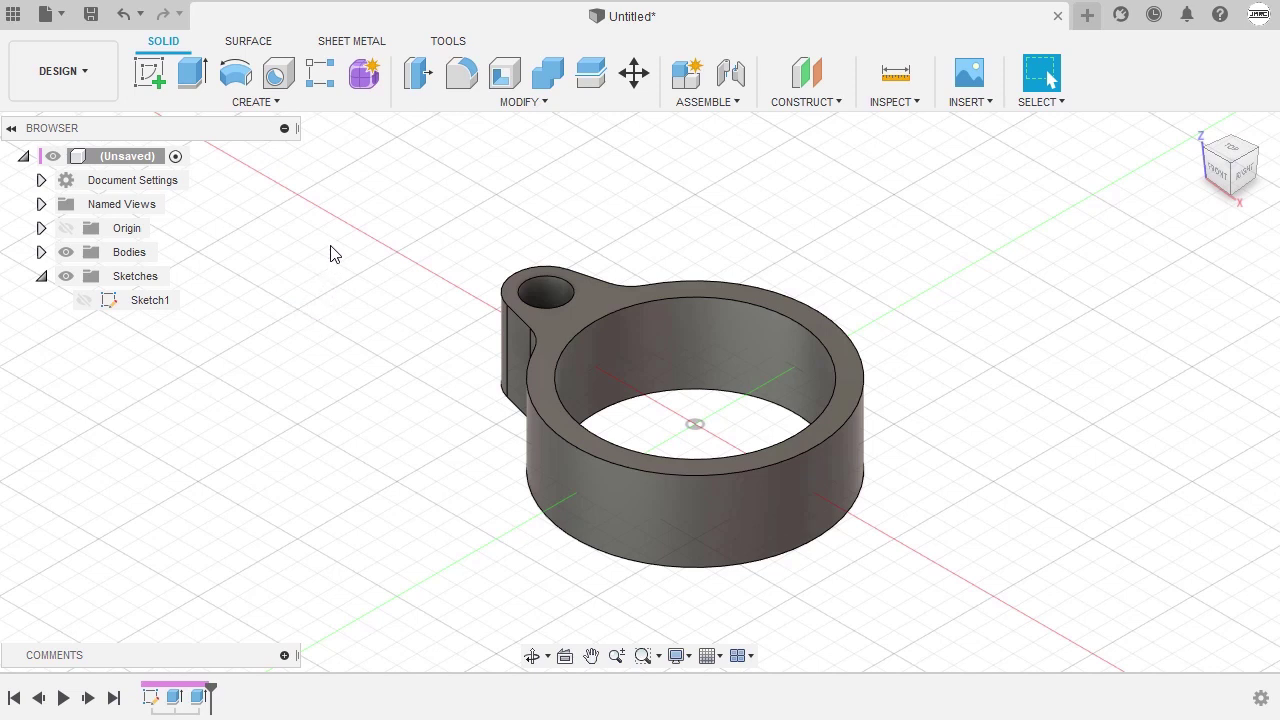
Start a Circular Pattern via the 'patt' search and set its type to Features
{"action": "key", "text": "s"}
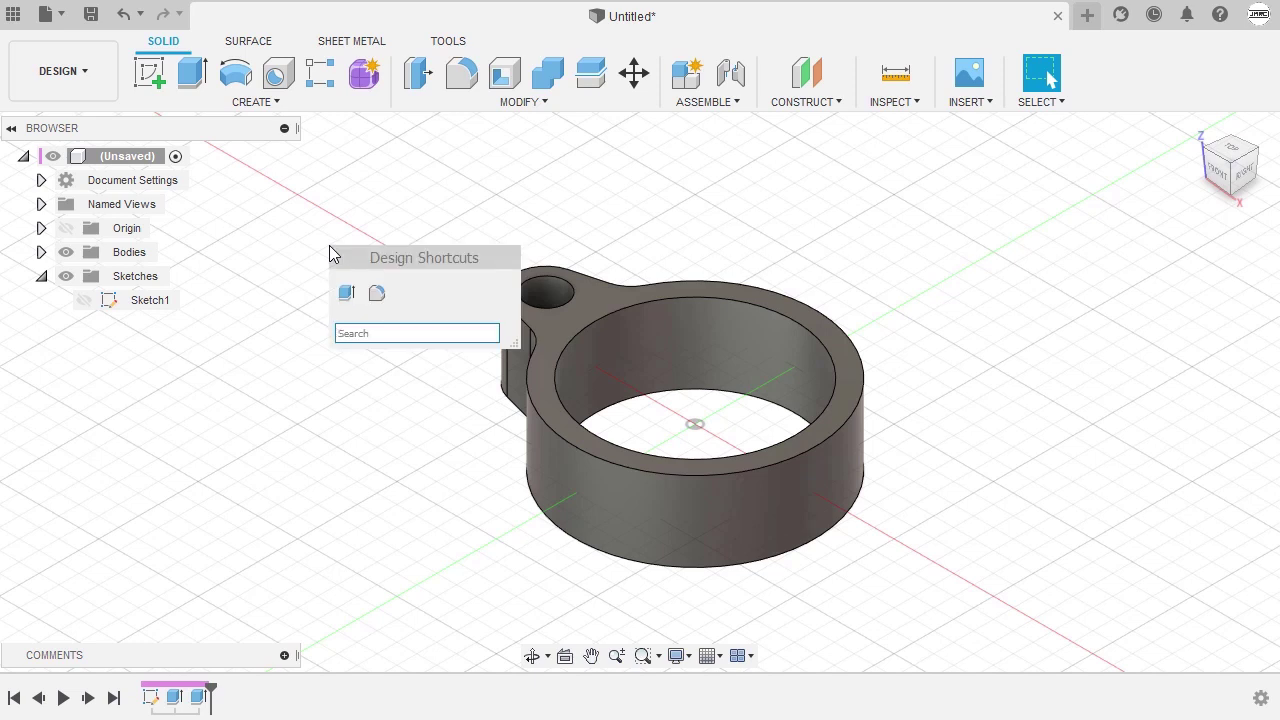
{"action": "type", "text": "p"}
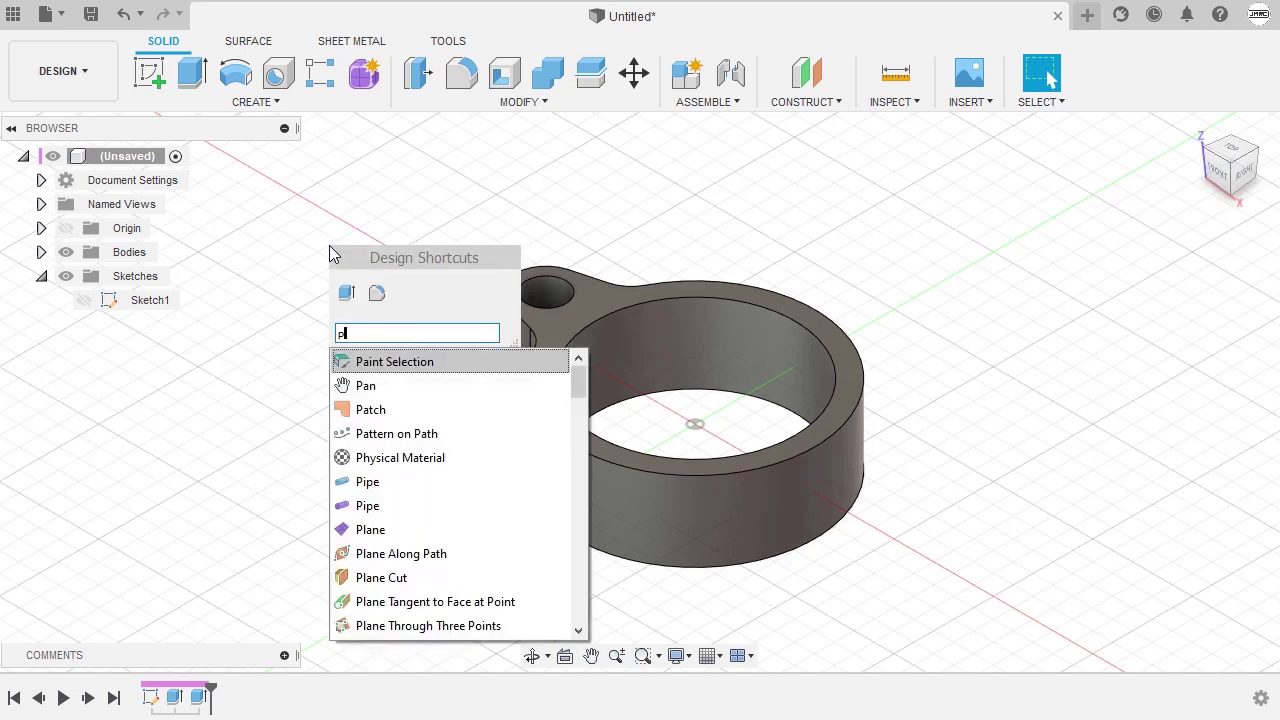
{"action": "type", "text": "att"}
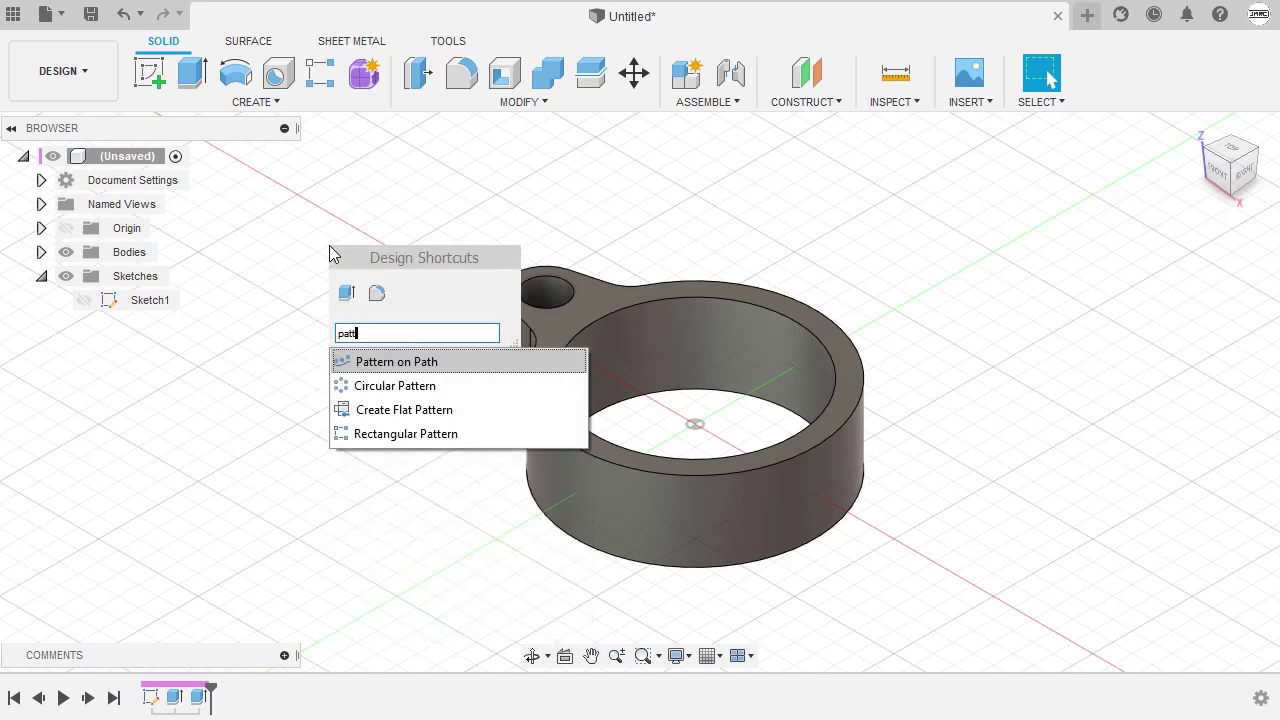
{"action": "left_click", "coordinate": [445, 386]}
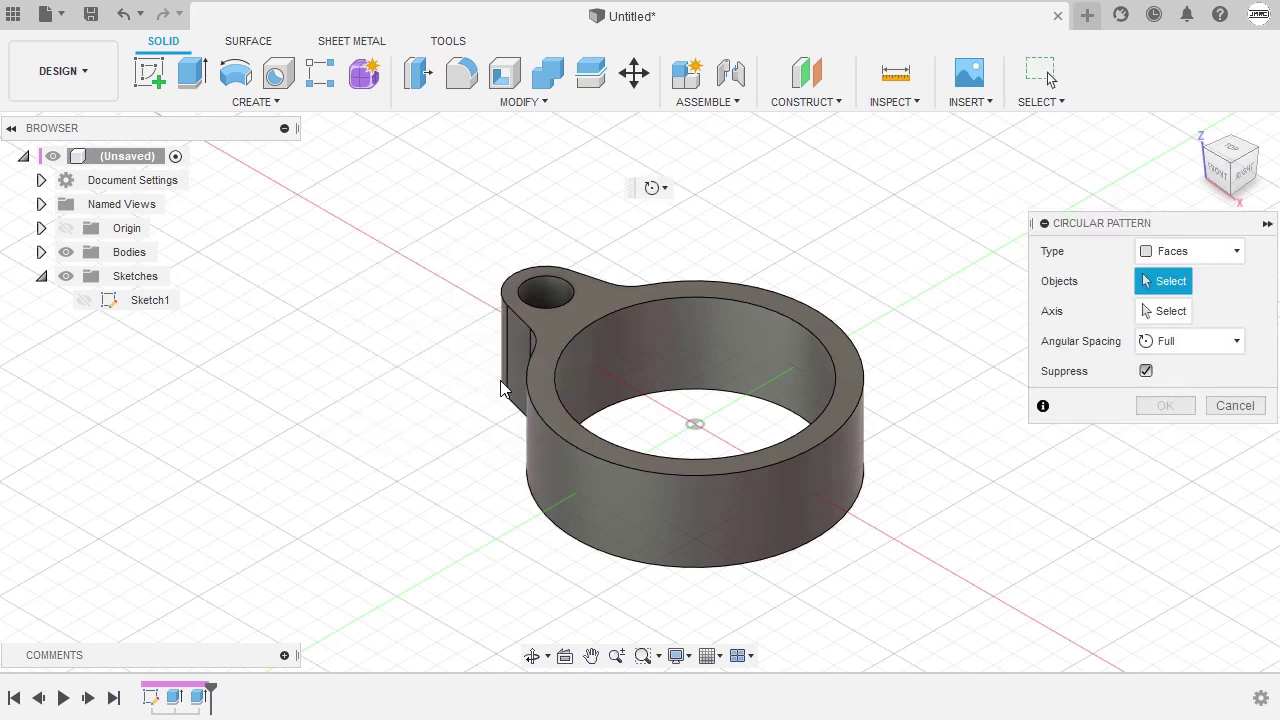
{"action": "left_click", "coordinate": [1193, 256]}
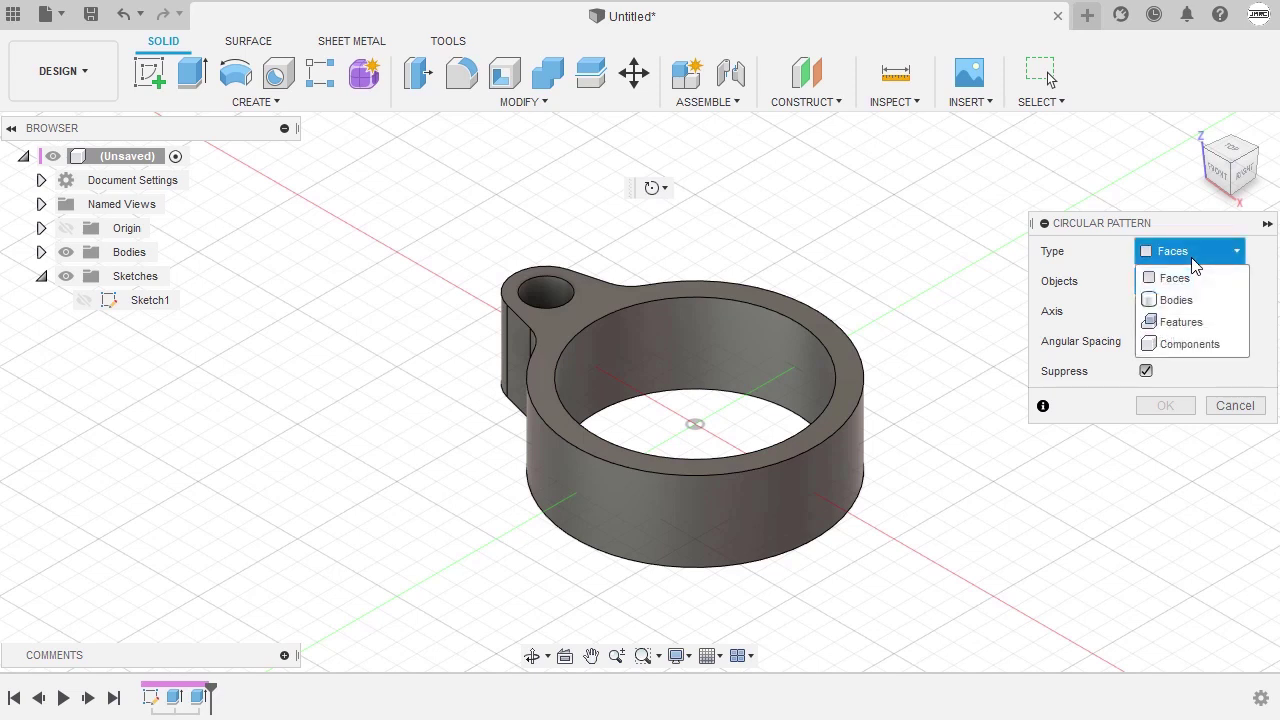
{"action": "left_click", "coordinate": [1207, 321]}
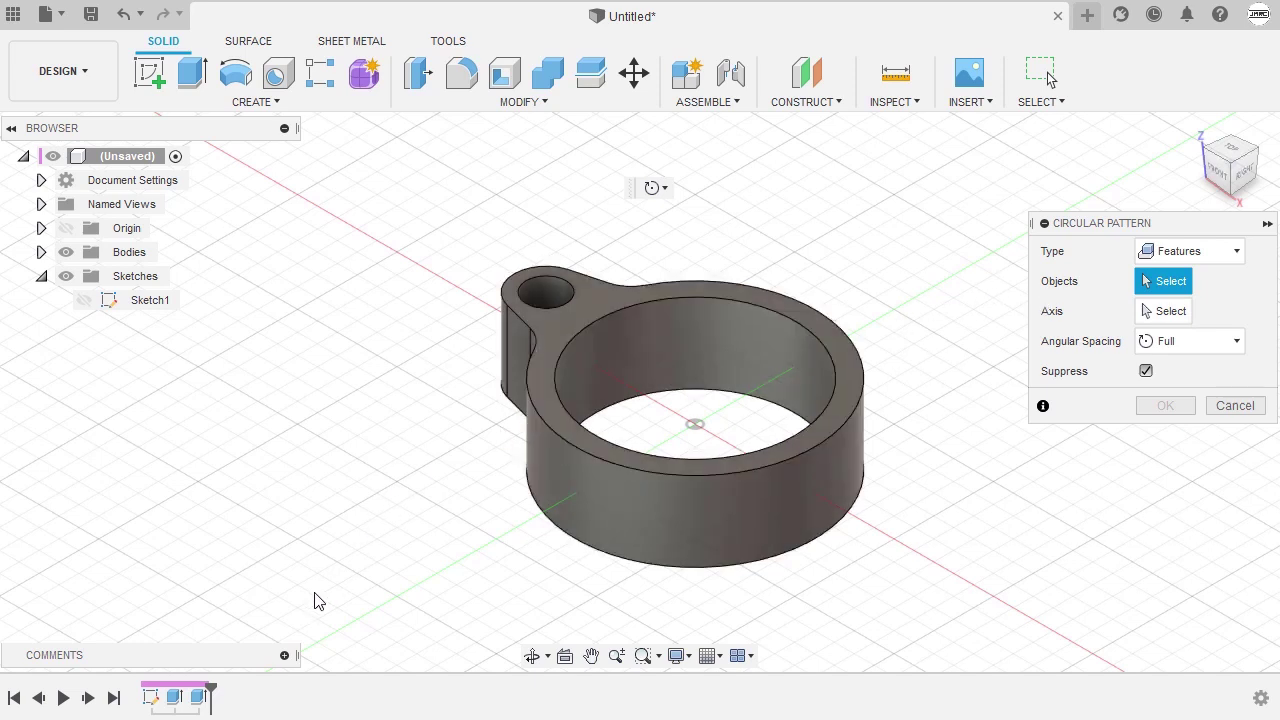
Pattern Extrude2 around the Z axis, 3 copies over the full circle
{"action": "left_click", "coordinate": [198, 701]}
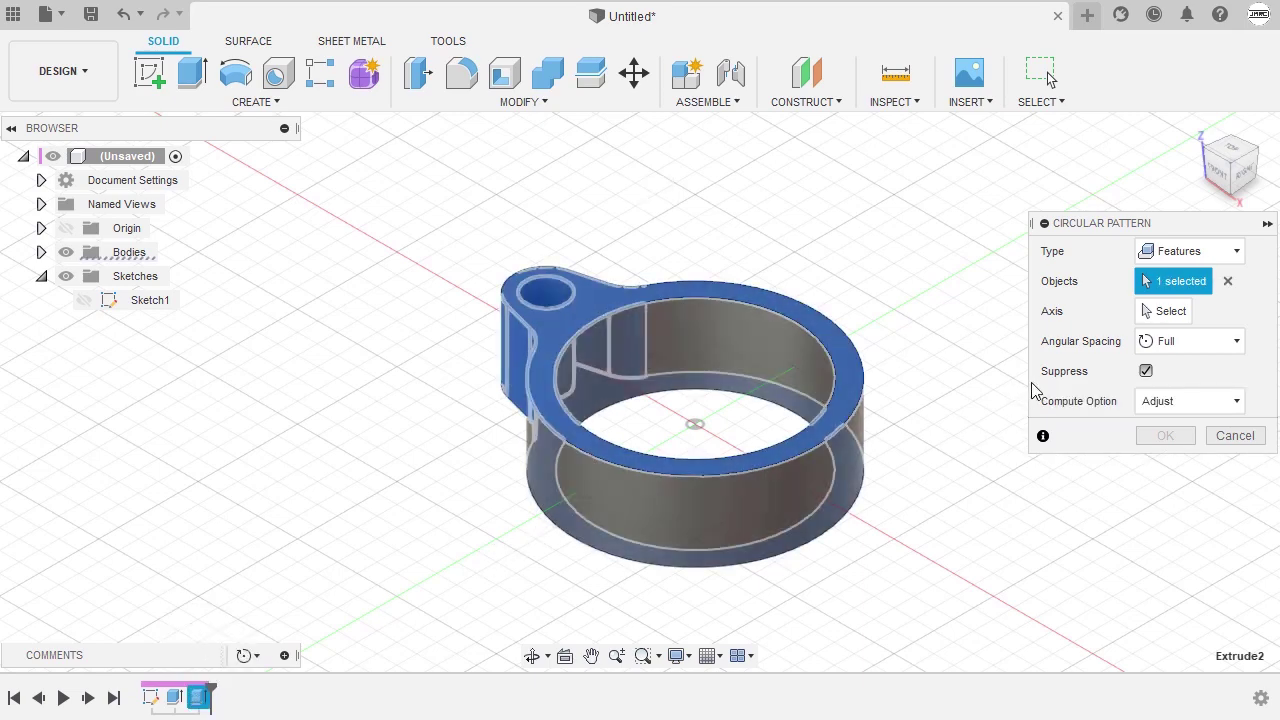
{"action": "left_click", "coordinate": [1162, 313]}
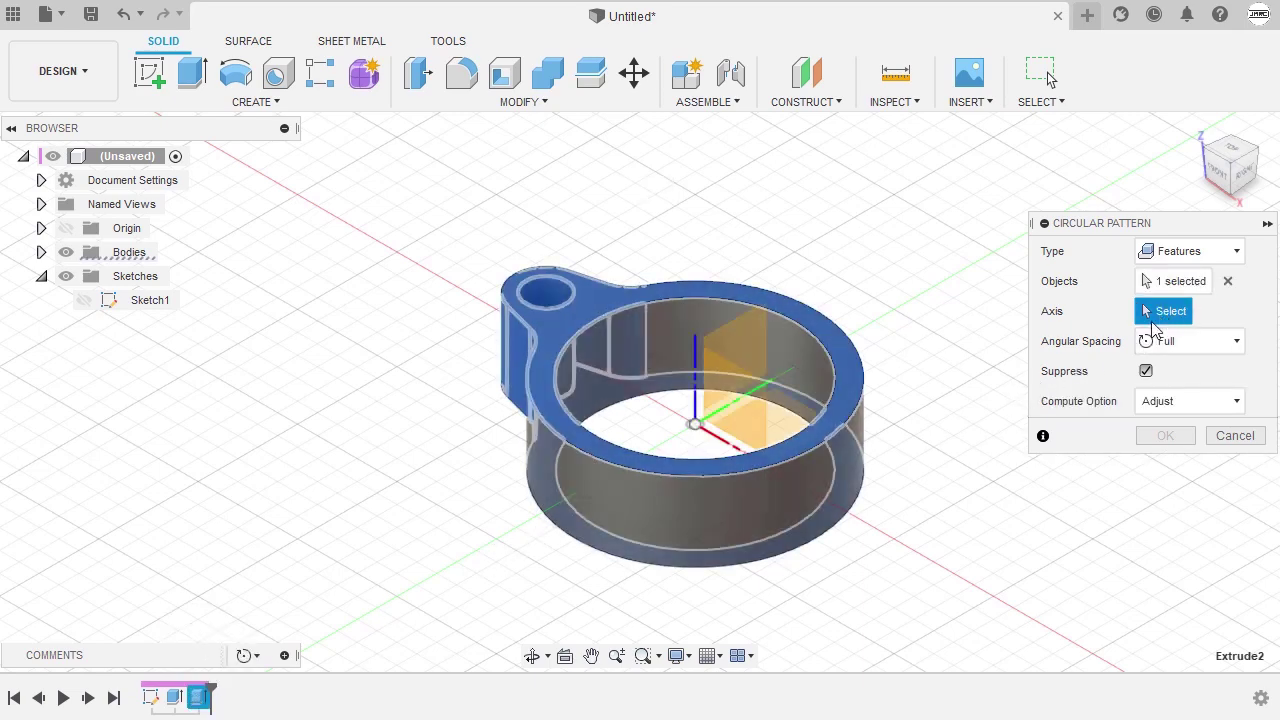
{"action": "left_click", "coordinate": [696, 368]}
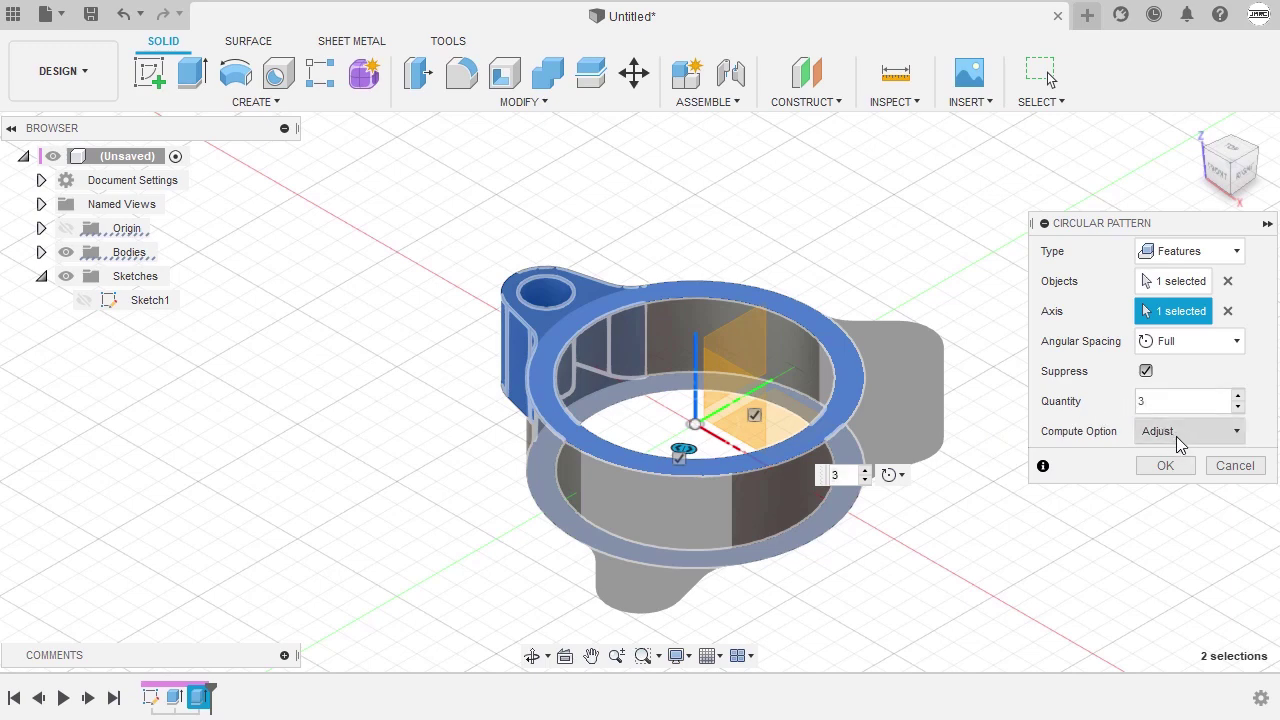
{"action": "middle_click_drag", "start_coordinate": [960, 500], "coordinate": [823, 566], "text": "shift"}
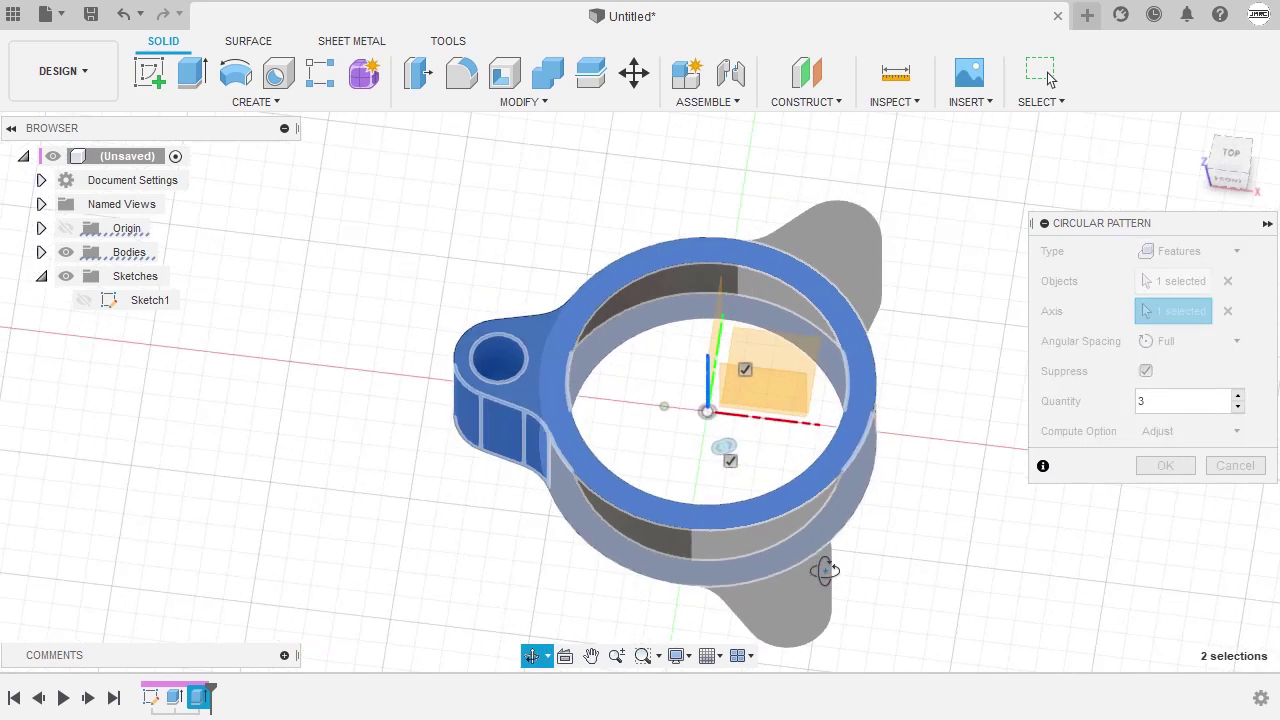
{"action": "left_click", "coordinate": [1183, 341]}
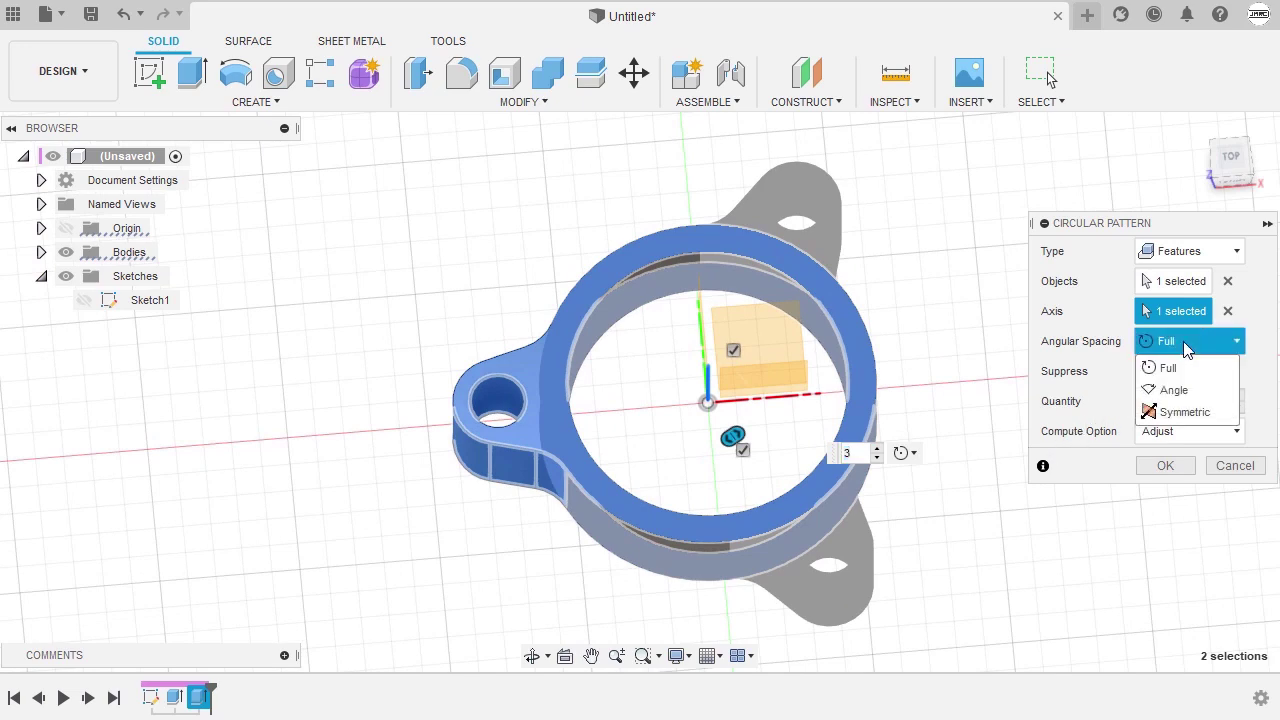
{"action": "left_click", "coordinate": [1170, 367]}
{"action": "middle_click_drag", "start_coordinate": [851, 449], "coordinate": [1049, 437], "text": "shift"}
{"action": "left_click", "coordinate": [1160, 470]}
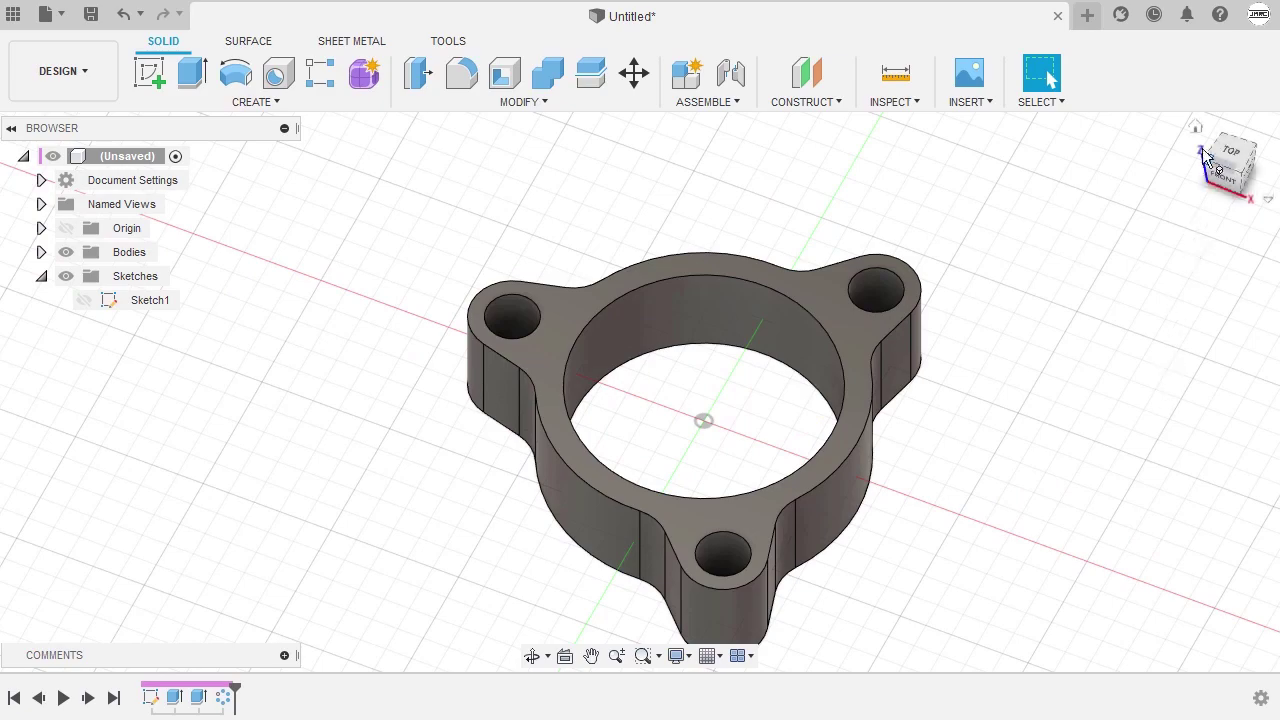
Return to the home view, orbit to the front, and choose Edit Sketch on Sketch1
{"action": "left_click", "coordinate": [1195, 127]}
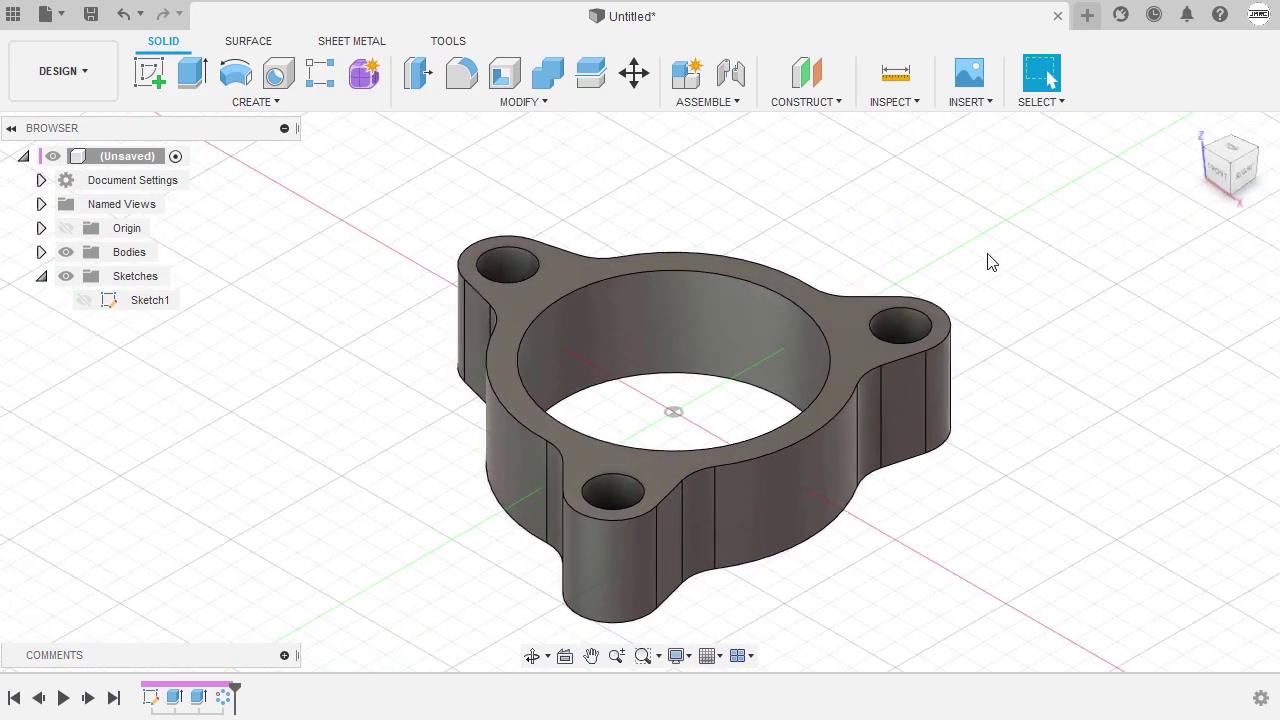
{"action": "middle_click_drag", "start_coordinate": [590, 431], "coordinate": [396, 392], "text": "shift"}
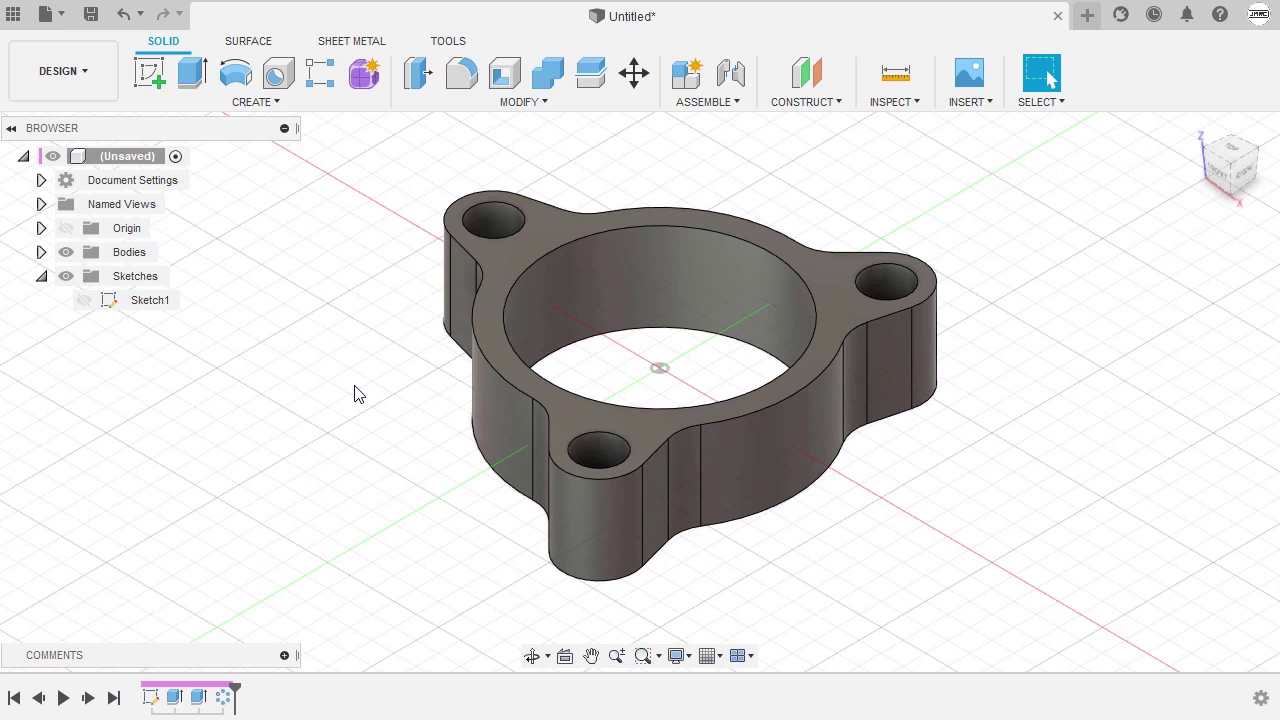
{"action": "left_click", "coordinate": [110, 310]}
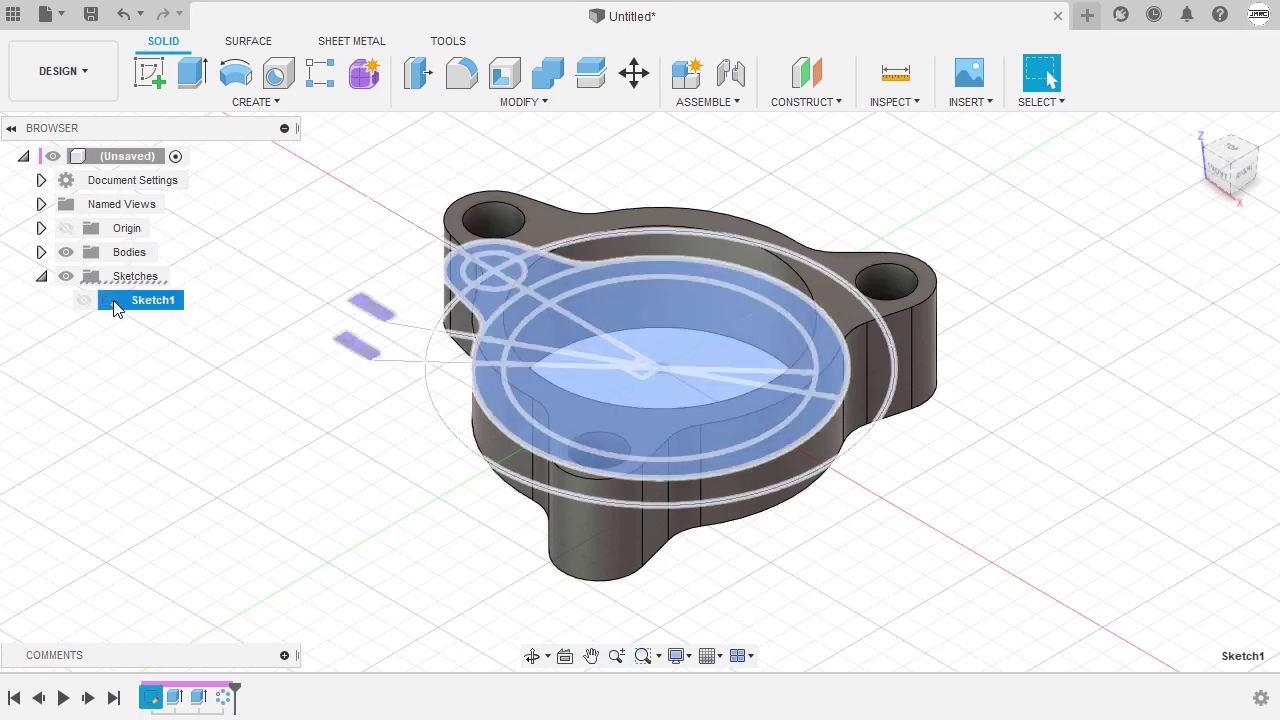
{"action": "right_click", "coordinate": [254, 211]}
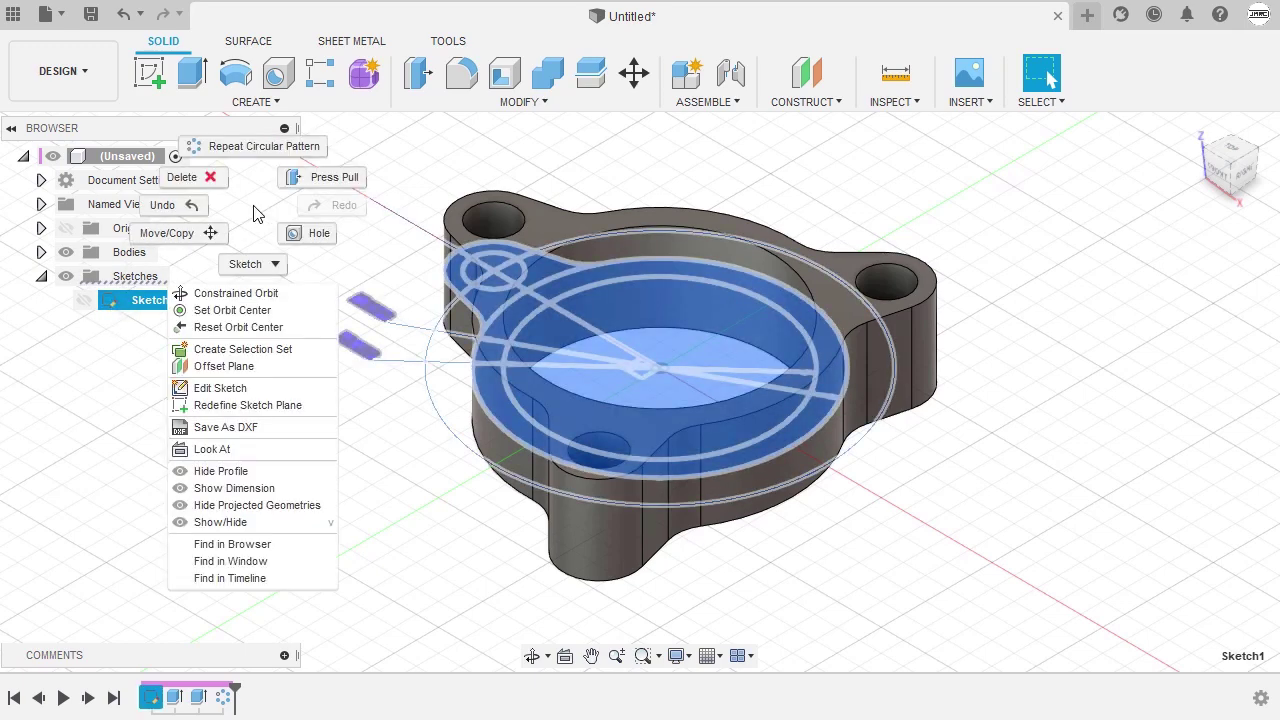
{"action": "left_click", "coordinate": [270, 393]}
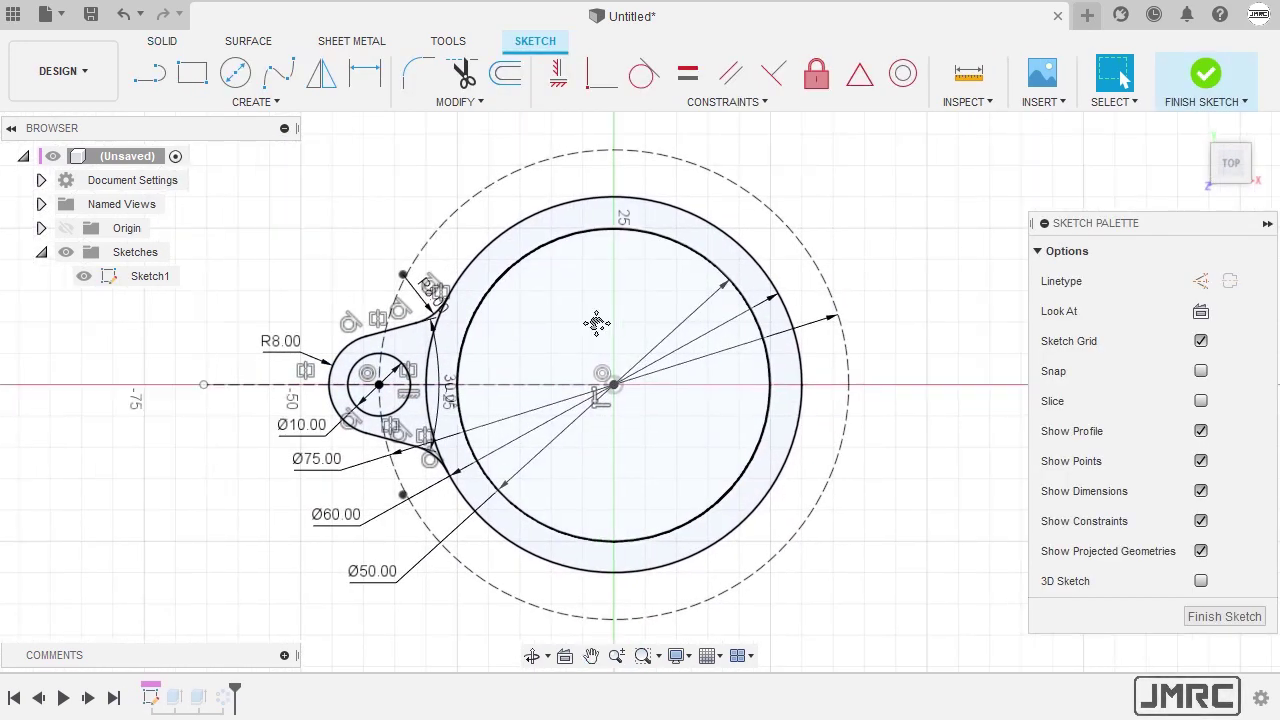
Draw two lines from the circle centre and make them symmetric about the horizontal centreline
{"action": "key", "text": "l"}
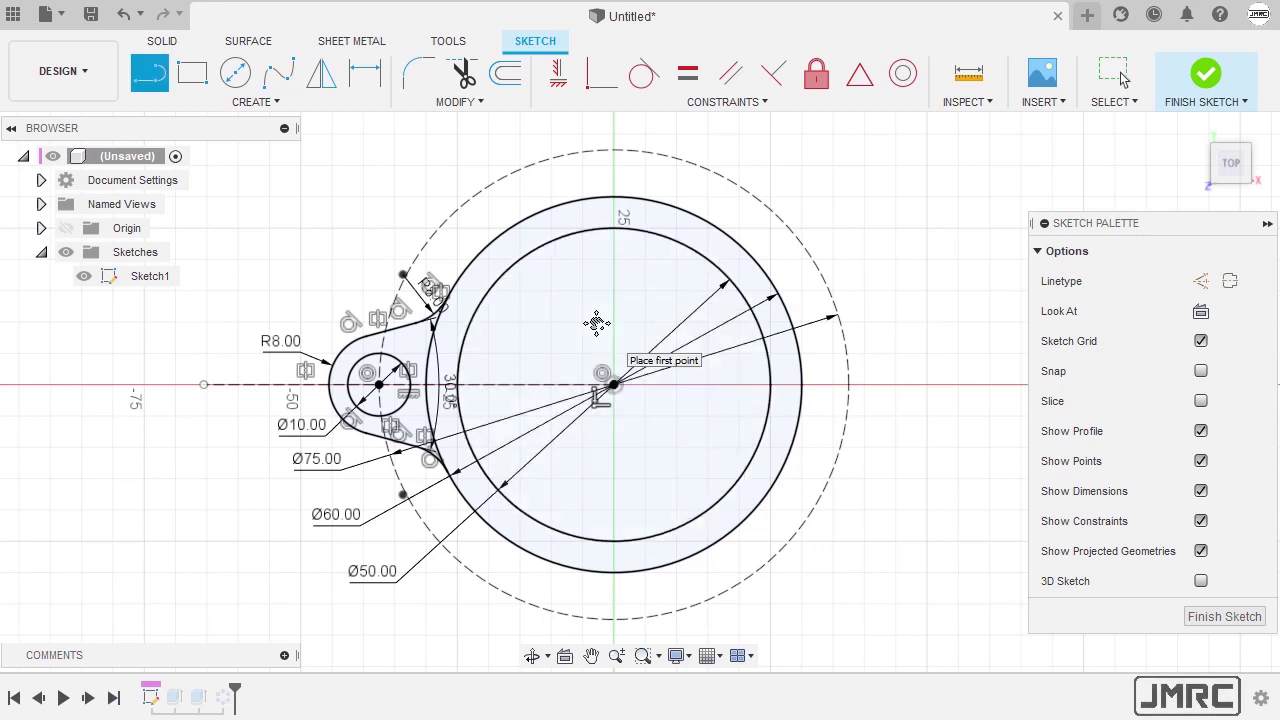
{"action": "left_click", "coordinate": [614, 385]}
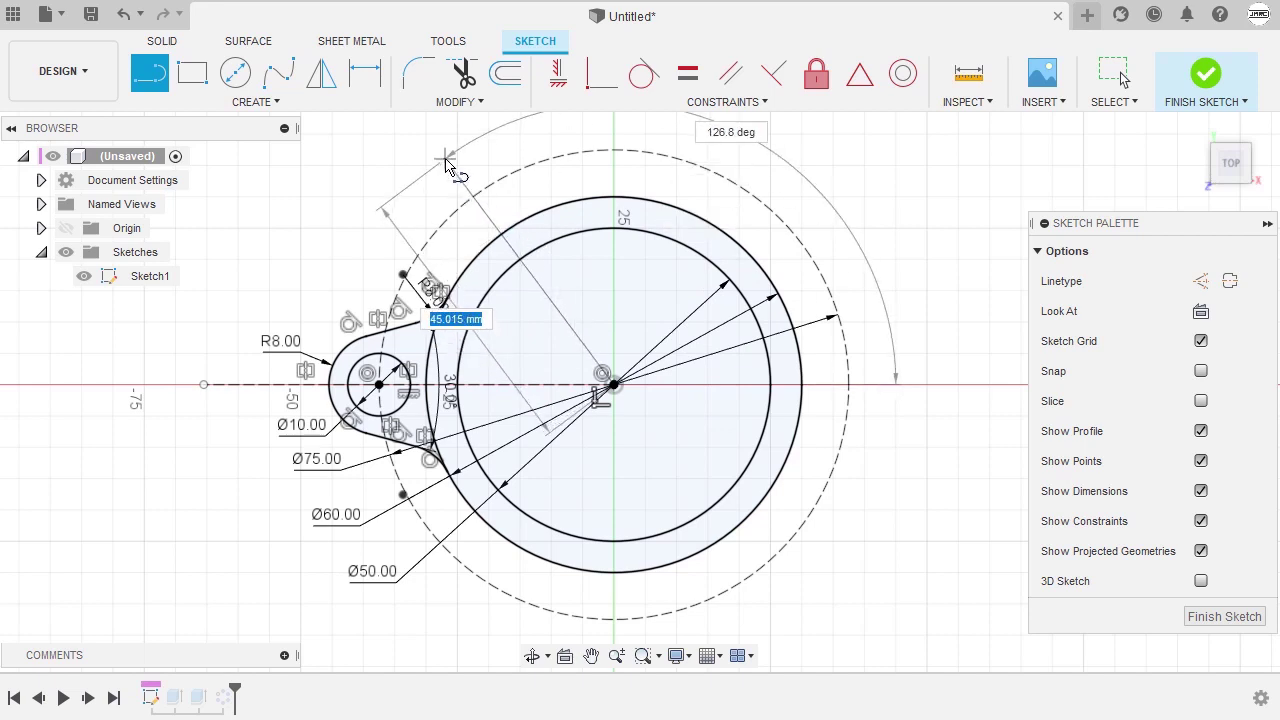
{"action": "double_click", "coordinate": [431, 155]}
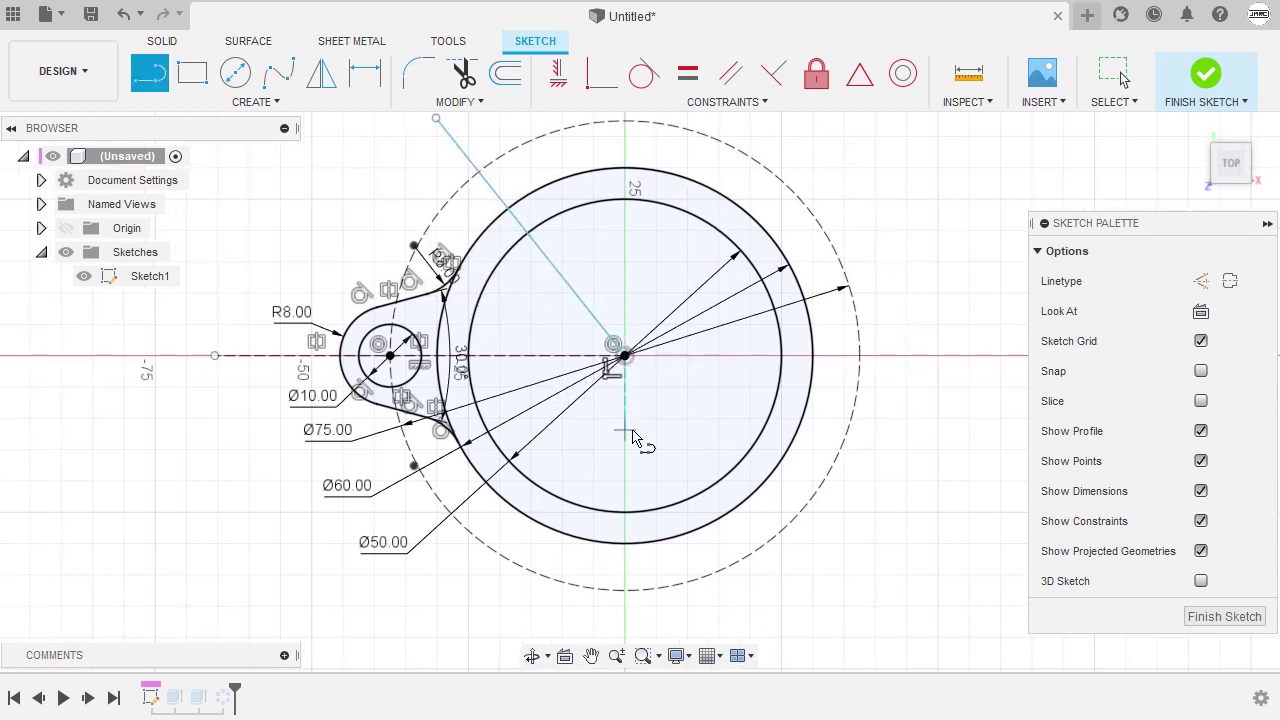
{"action": "left_click", "coordinate": [625, 357]}
{"action": "double_click", "coordinate": [436, 601]}
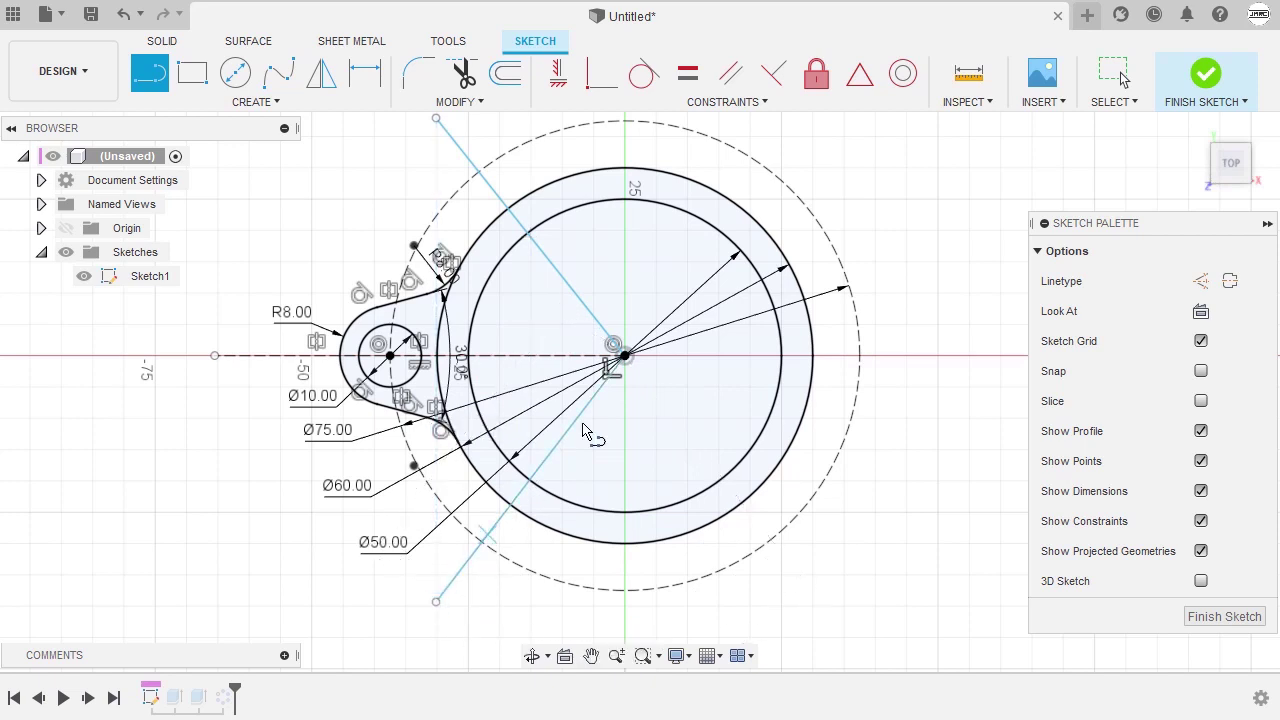
{"action": "key", "text": "Escape"}
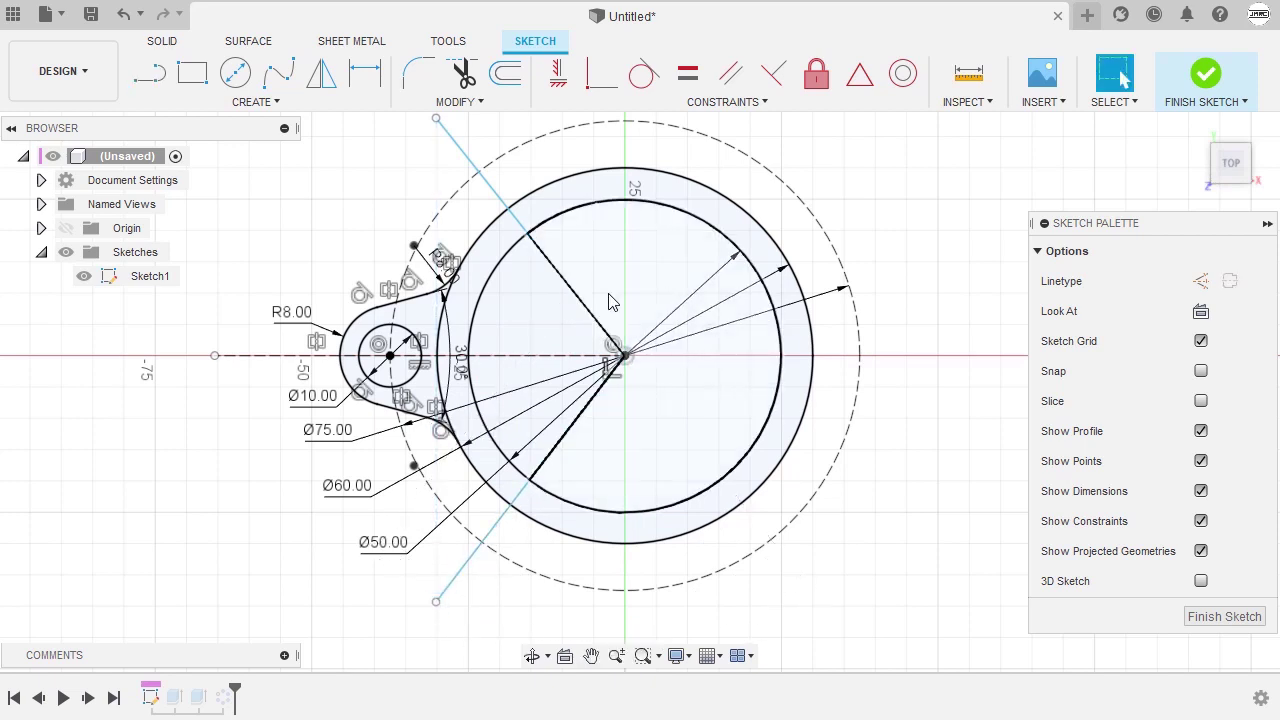
{"action": "left_click", "coordinate": [493, 201]}
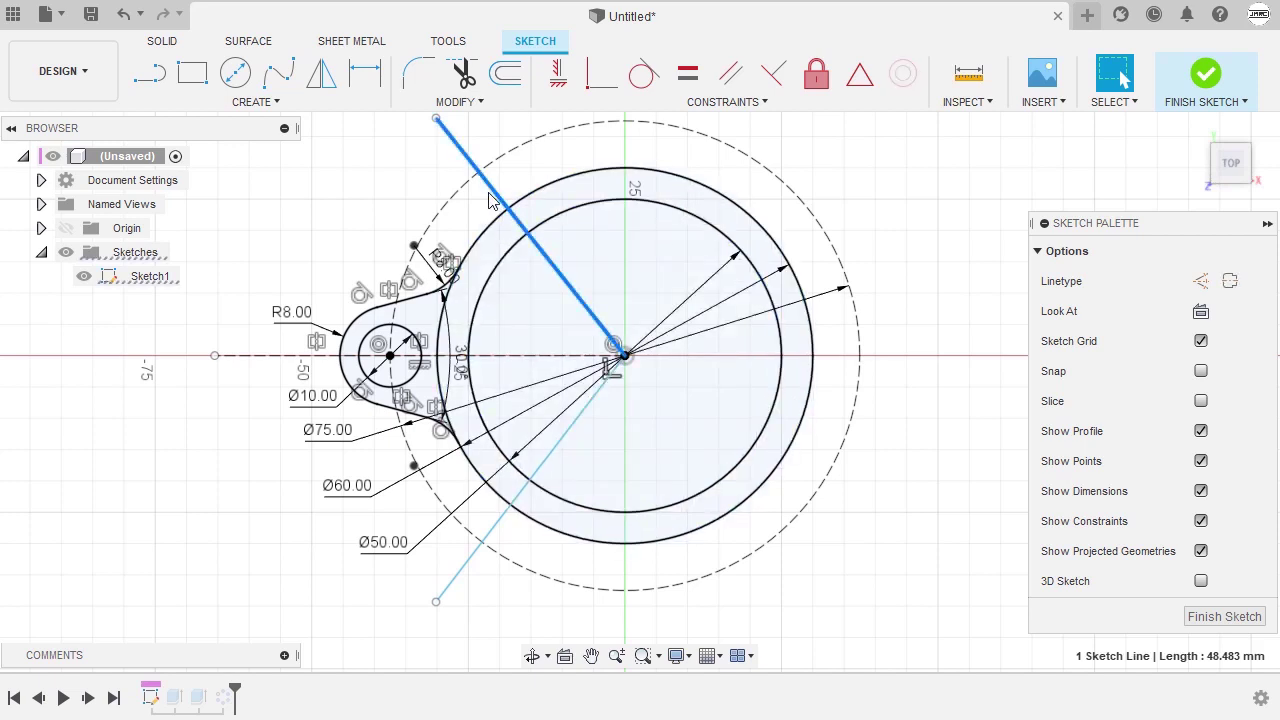
{"action": "left_click", "coordinate": [500, 528]}
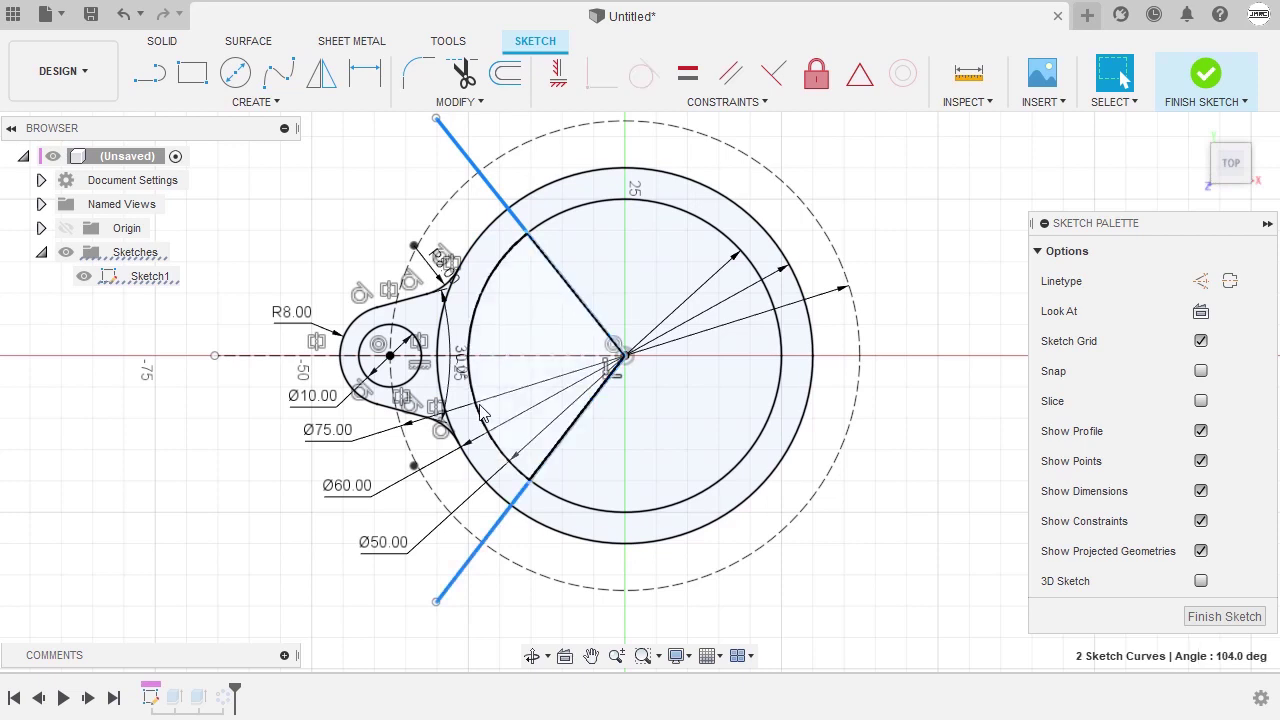
{"action": "left_click", "coordinate": [258, 357]}
{"action": "right_click", "coordinate": [343, 209]}
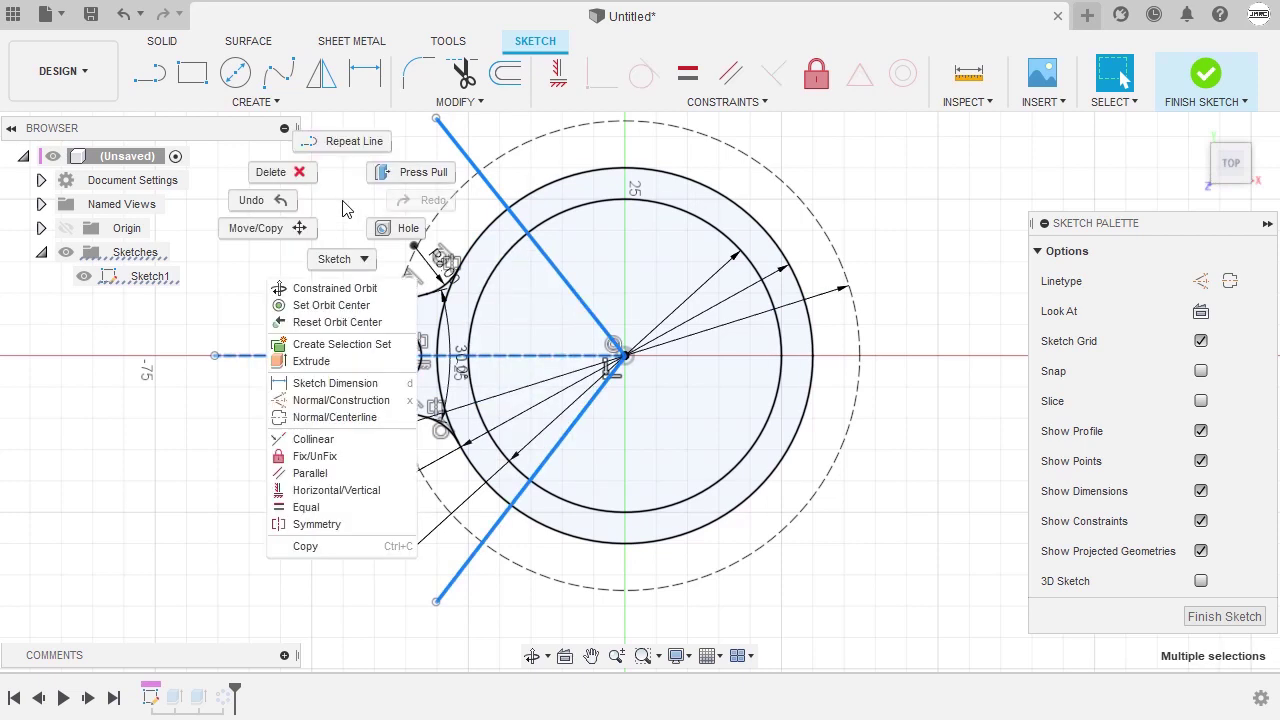
{"action": "left_click", "coordinate": [360, 524]}
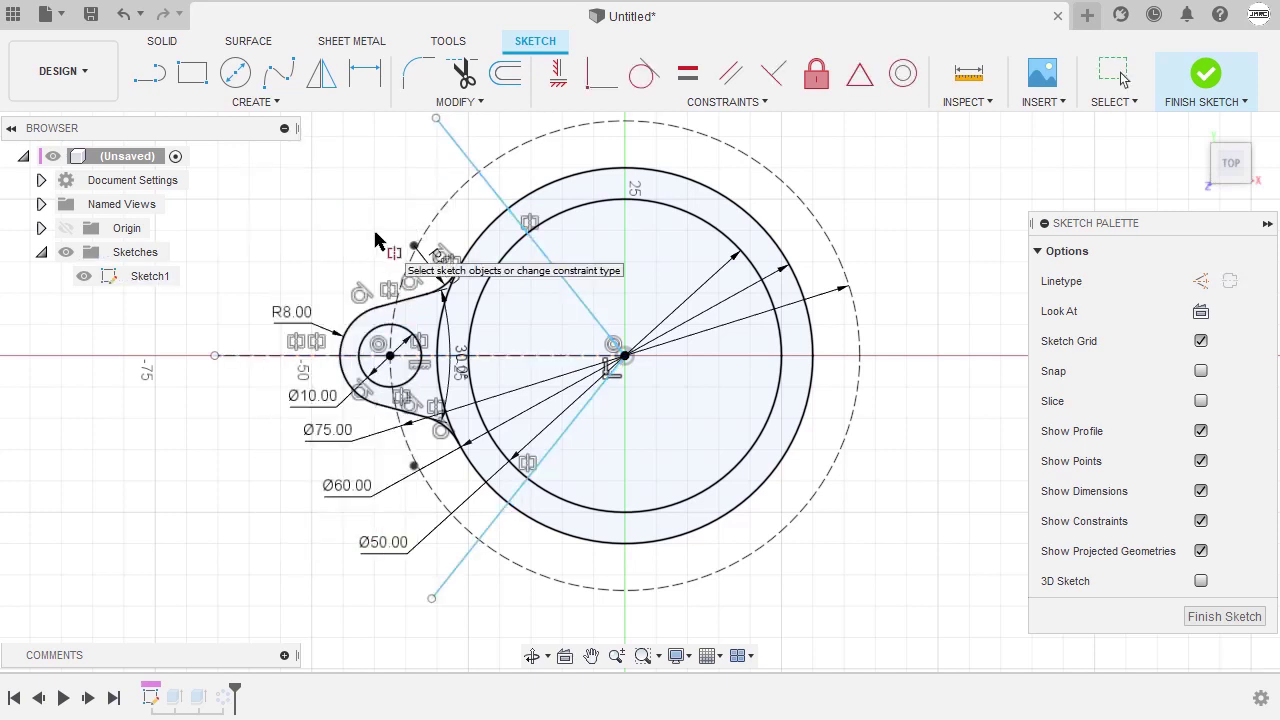
Dimension the angle between the upper line and the centreline as 45°
{"action": "key", "text": "d"}
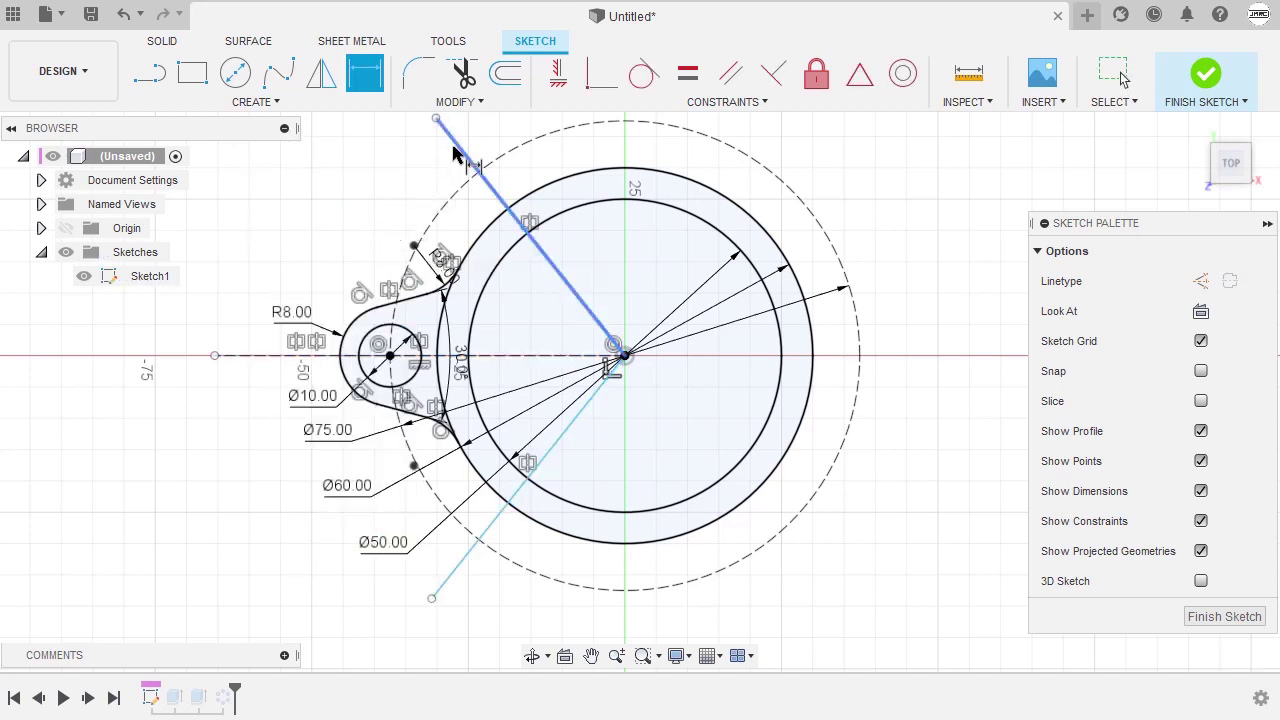
{"action": "left_click", "coordinate": [455, 152]}
{"action": "left_click", "coordinate": [276, 357]}
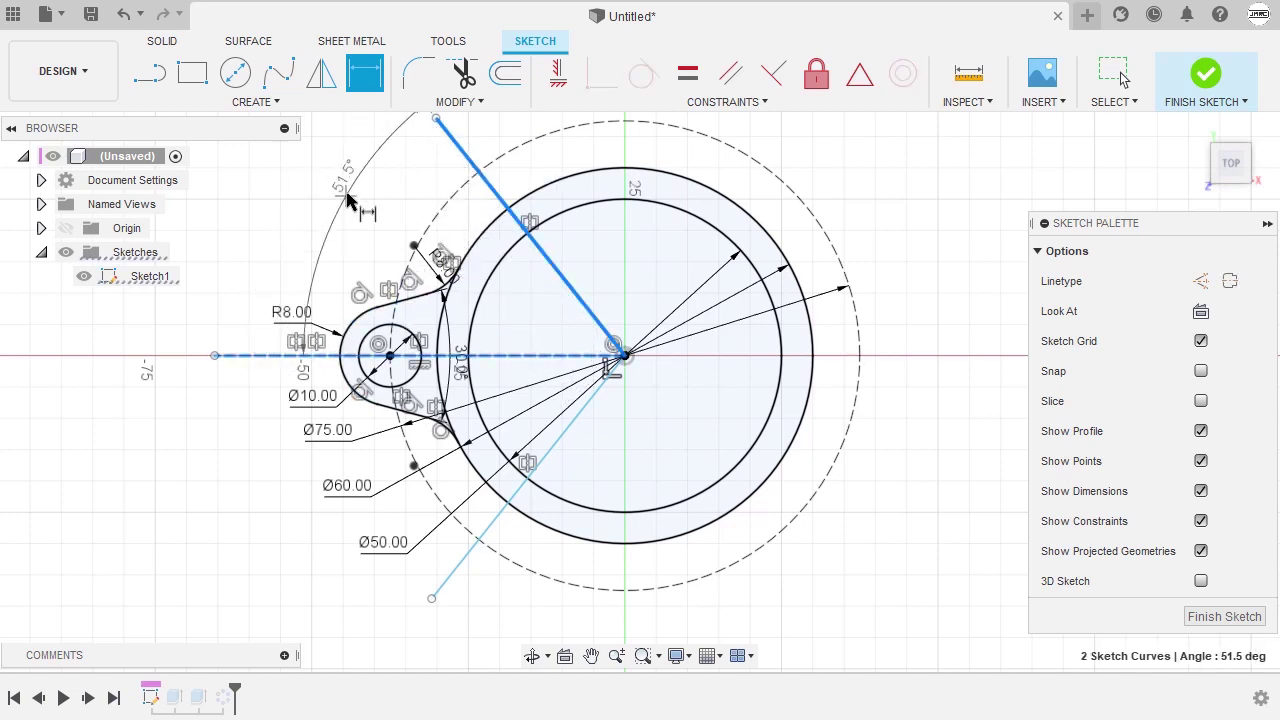
{"action": "left_click", "coordinate": [296, 206]}
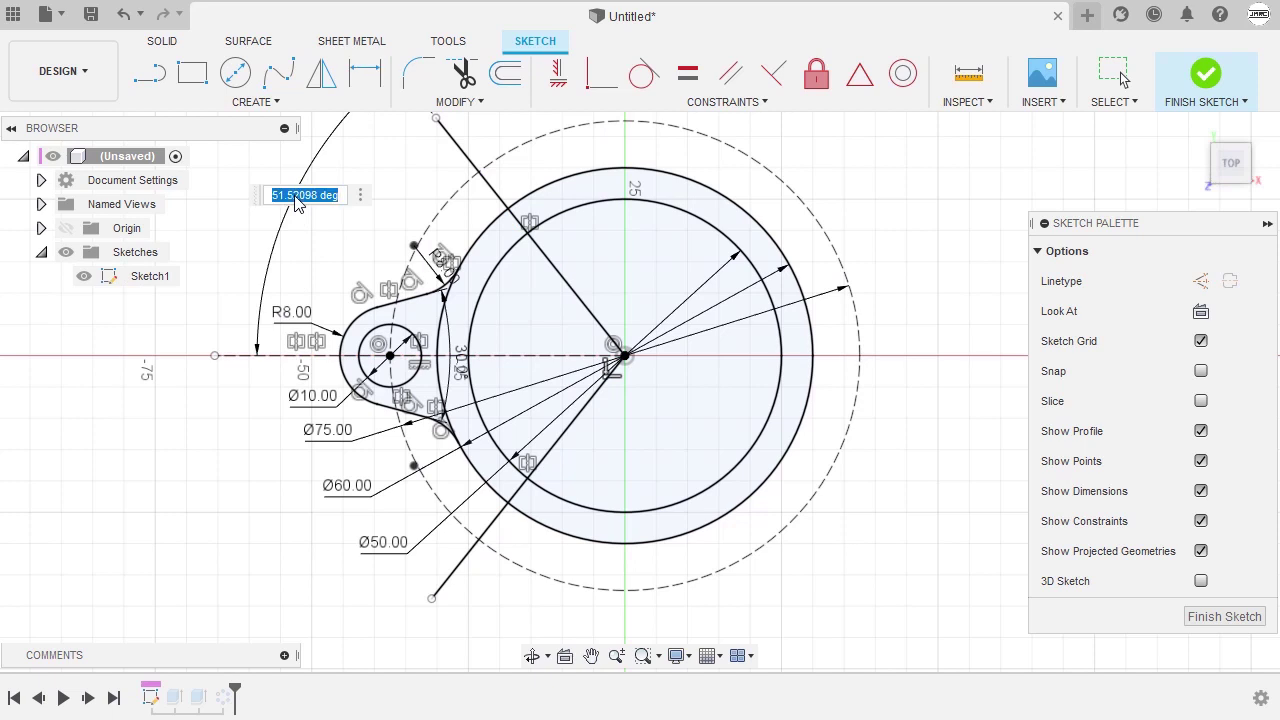
{"action": "type", "text": "45"}
{"action": "key", "text": "Return"}
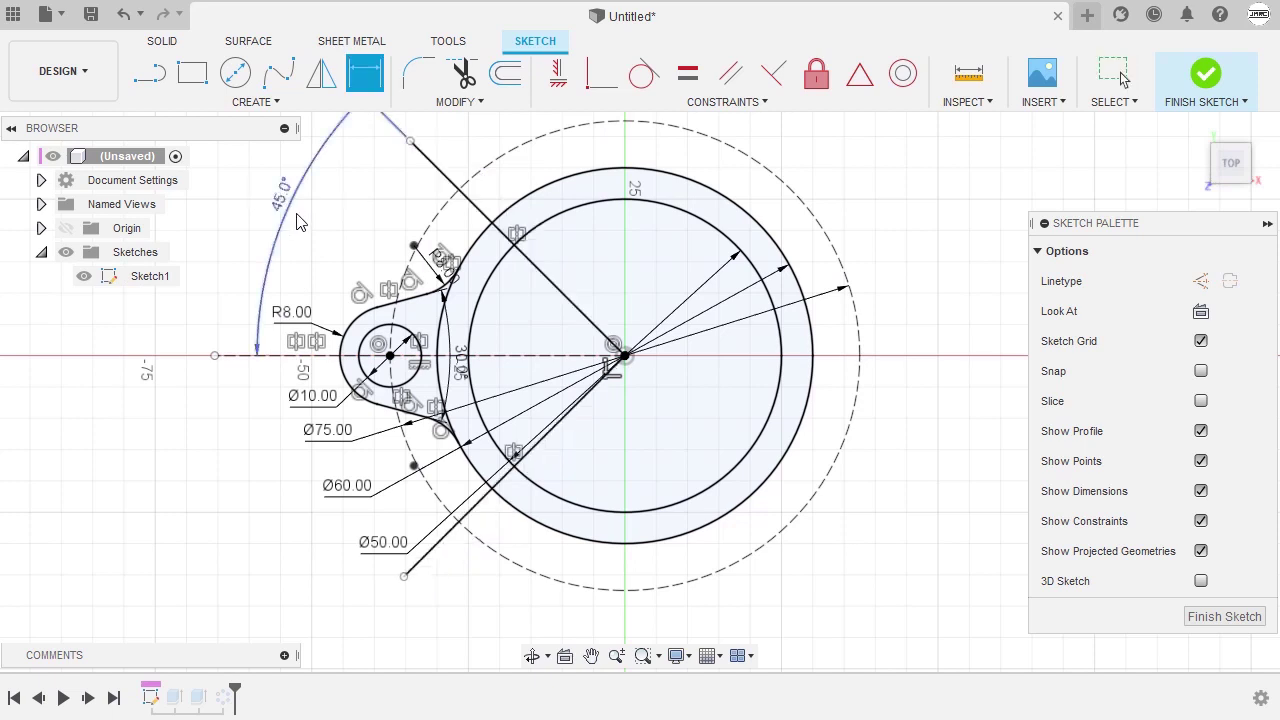
{"action": "key", "text": "Escape"}
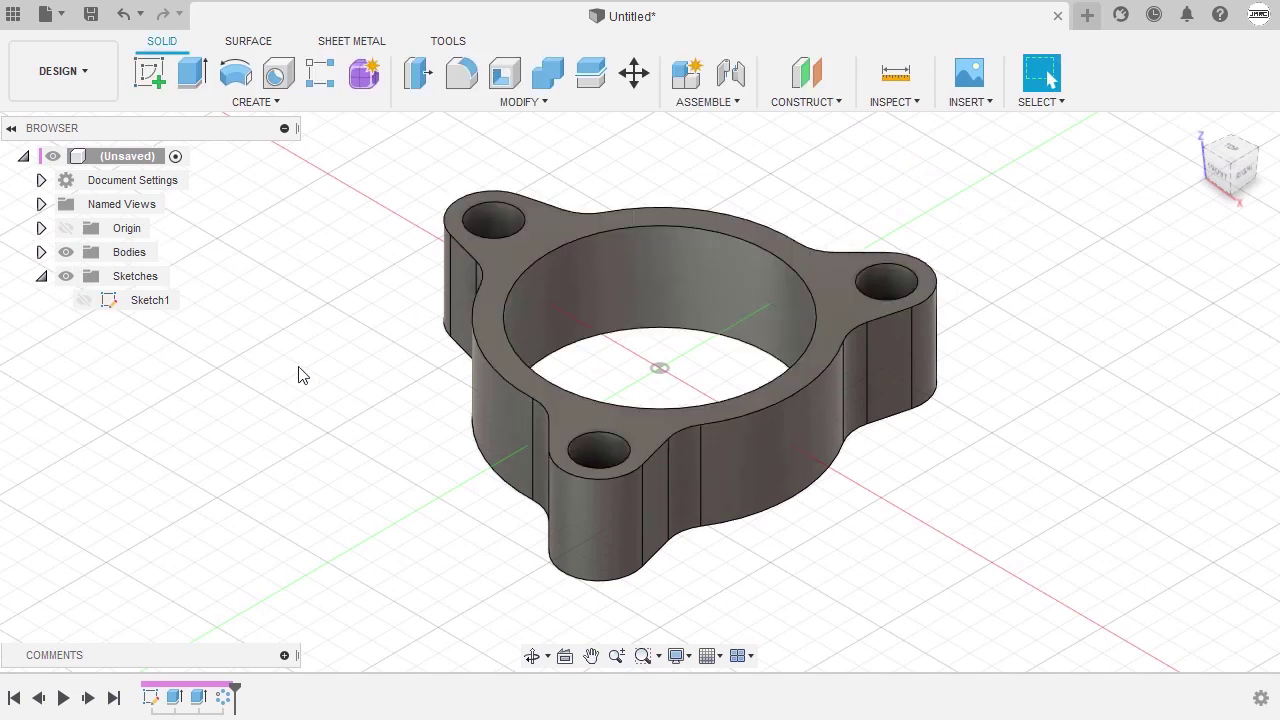
Show Sketch1, hide Body1 and look down onto the sketch profiles, then start Extrude
{"action": "left_click", "coordinate": [84, 300]}
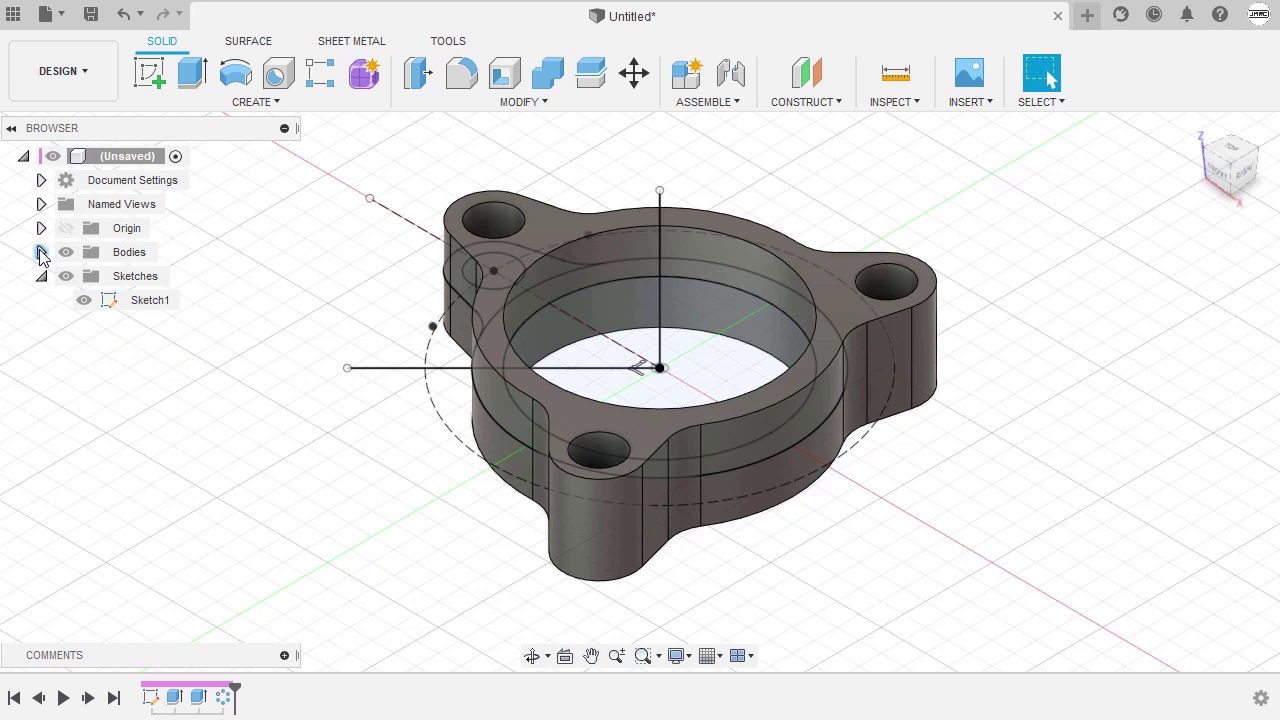
{"action": "left_click", "coordinate": [41, 252]}
{"action": "left_click", "coordinate": [84, 278]}
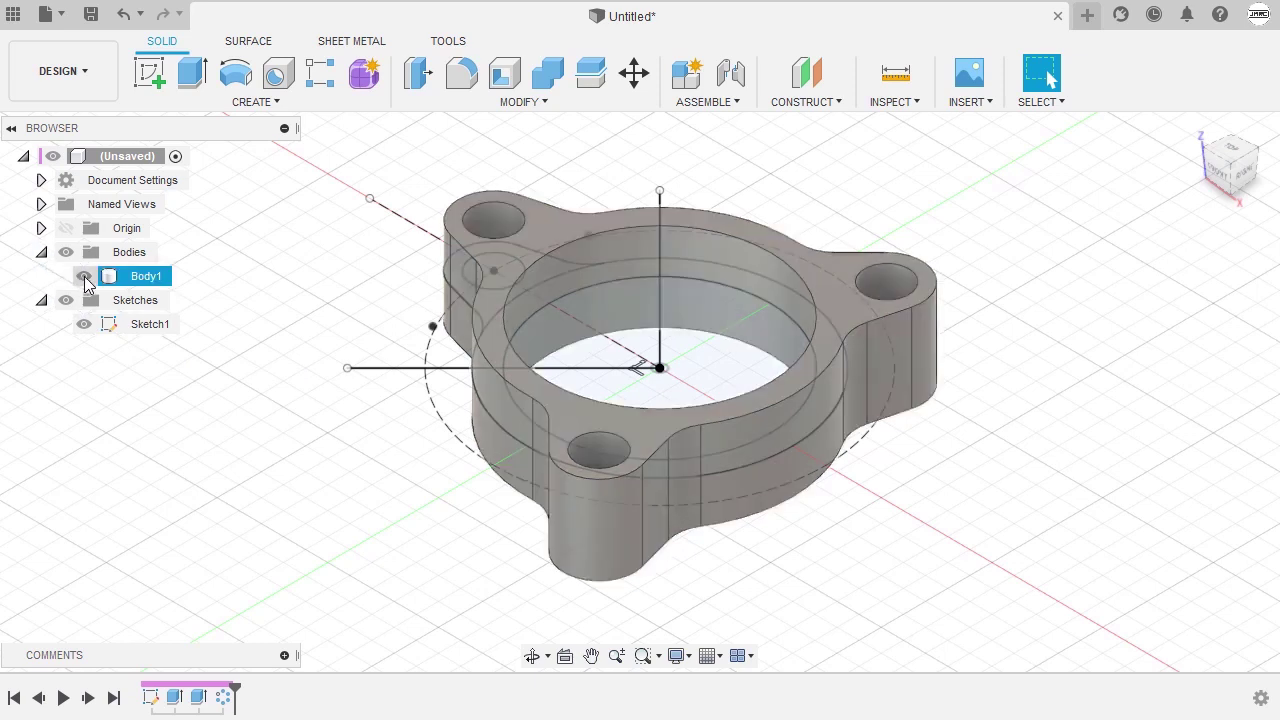
{"action": "left_click", "coordinate": [84, 277]}
{"action": "mouse_move", "coordinate": [323, 349]}
{"action": "middle_mouse_down", "text": "shift"}
{"action": "mouse_move", "coordinate": [363, 366]}
{"action": "mouse_move", "coordinate": [538, 328]}
{"action": "mouse_move", "coordinate": [623, 374]}
{"action": "middle_mouse_up", "text": "shift"}
{"action": "scroll", "coordinate": [538, 328], "scroll_direction": "up", "scroll_amount": 2}
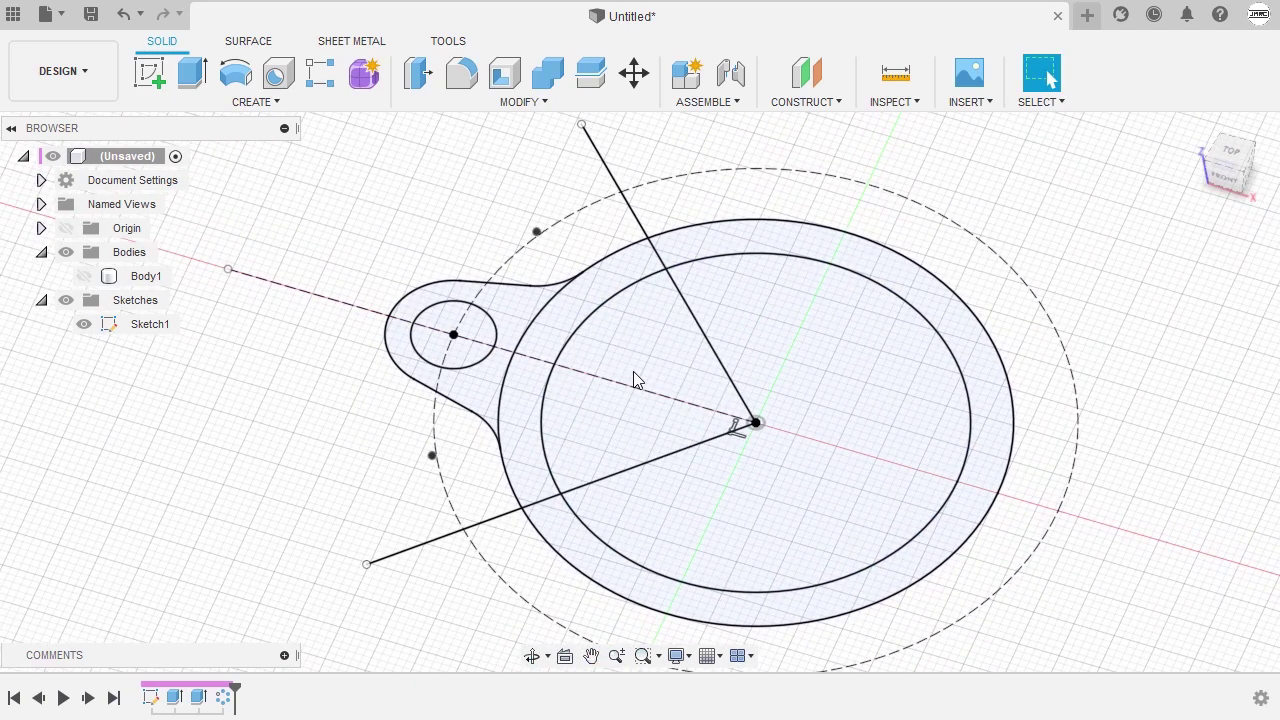
{"action": "key", "text": "e"}
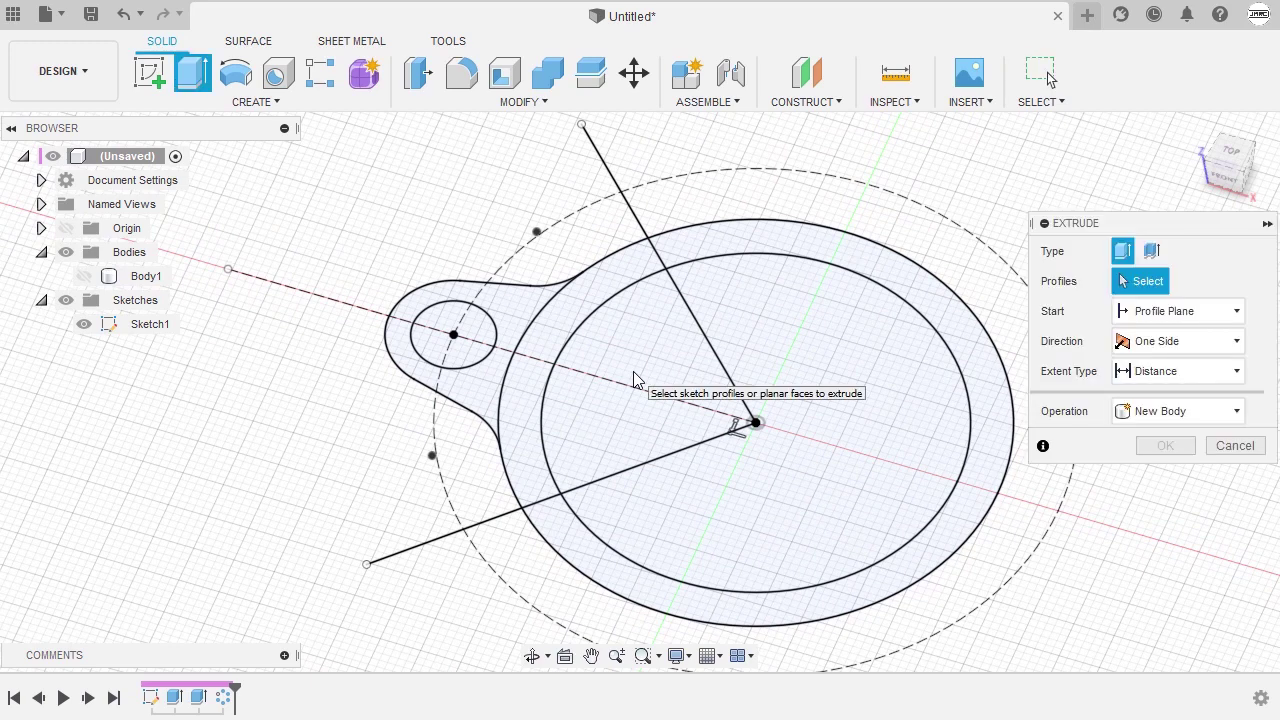
Select the ring and tab profiles, show Body1 again, and set the operation to Cut
{"action": "left_click", "coordinate": [563, 325]}
{"action": "left_click", "coordinate": [512, 323]}
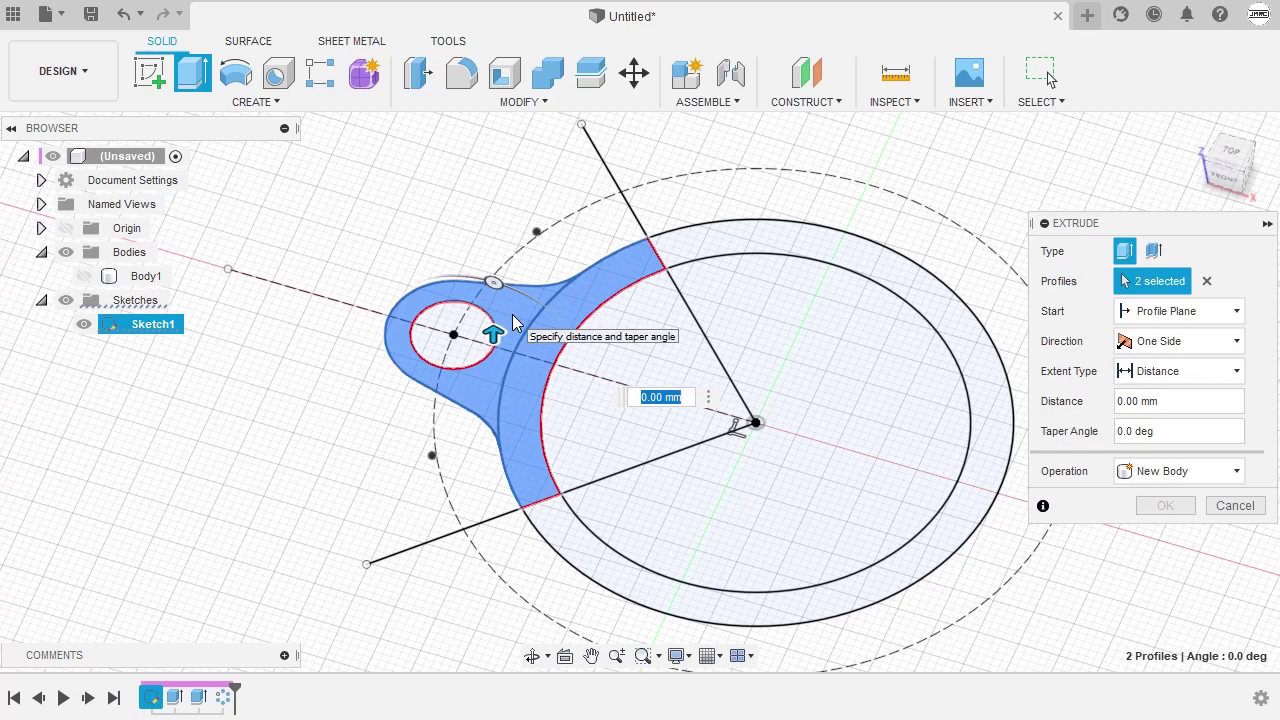
{"action": "middle_click_drag", "start_coordinate": [514, 318], "coordinate": [555, 251], "text": "shift"}
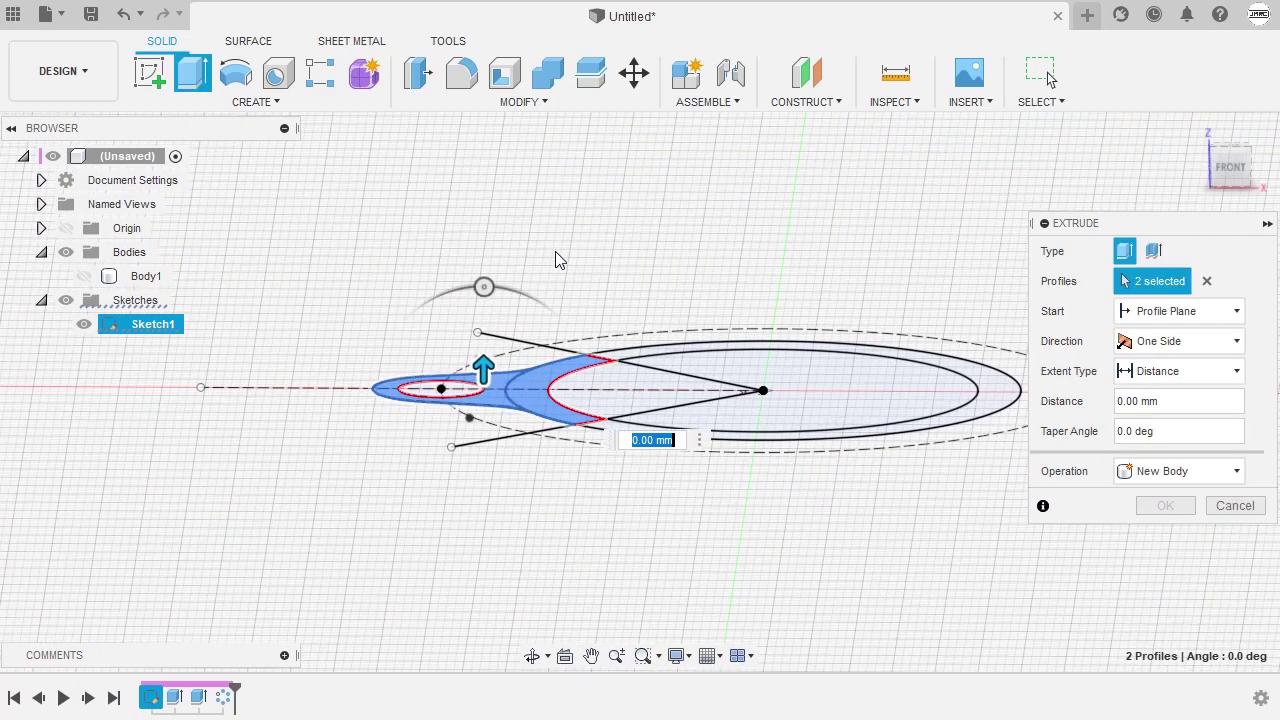
{"action": "left_click", "coordinate": [85, 277]}
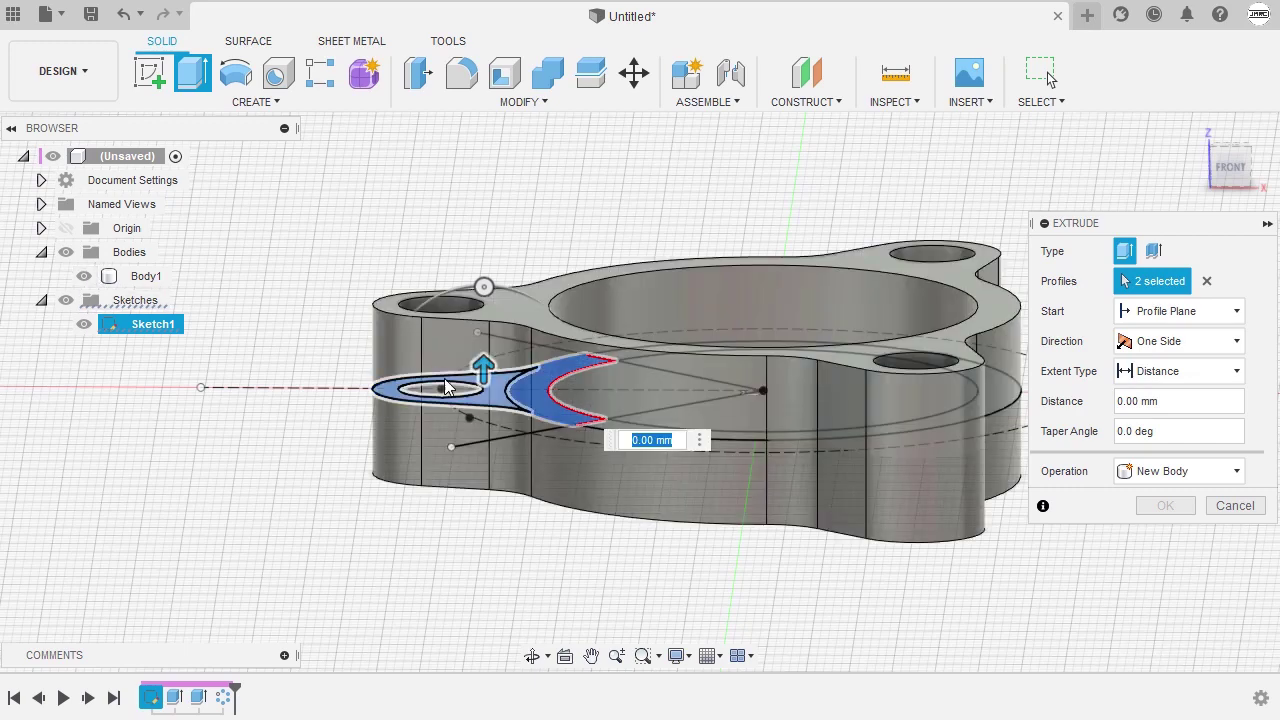
{"action": "left_click", "coordinate": [1198, 471]}
{"action": "left_click", "coordinate": [1194, 517]}
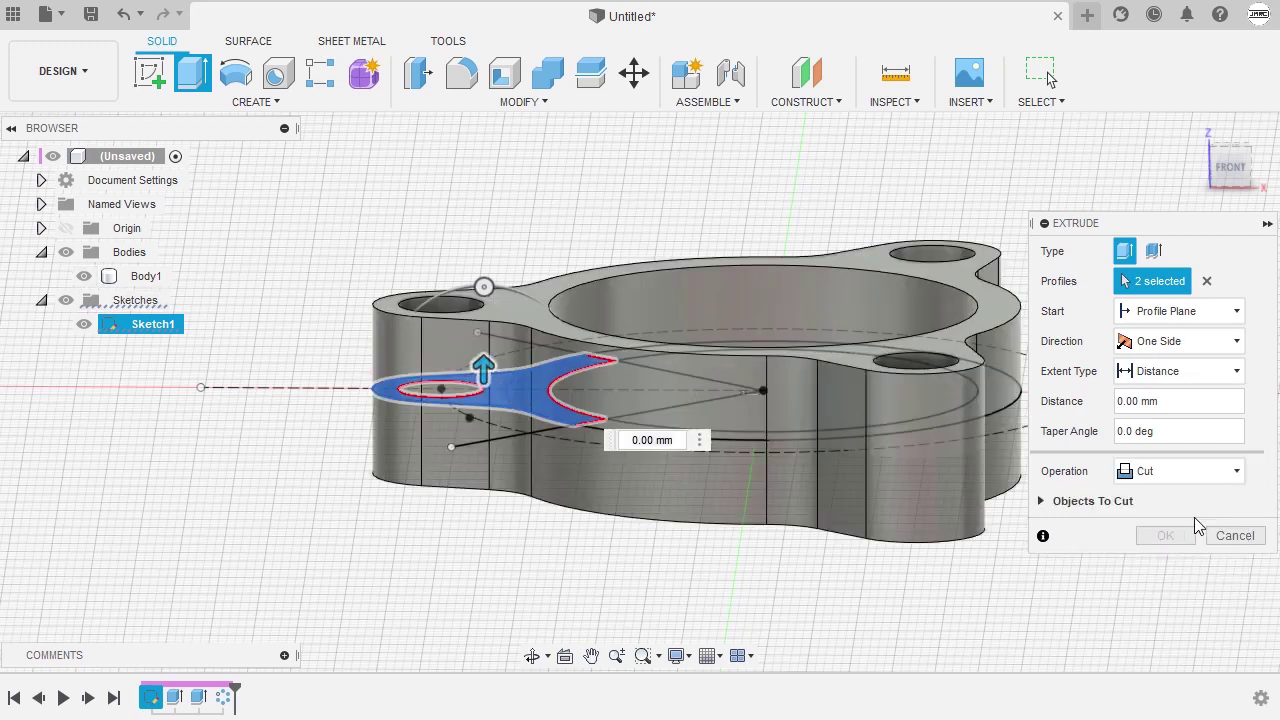
Cut symmetrically with Whole Length measurement and distance d8/2, and apply it
{"action": "left_click", "coordinate": [1171, 350]}
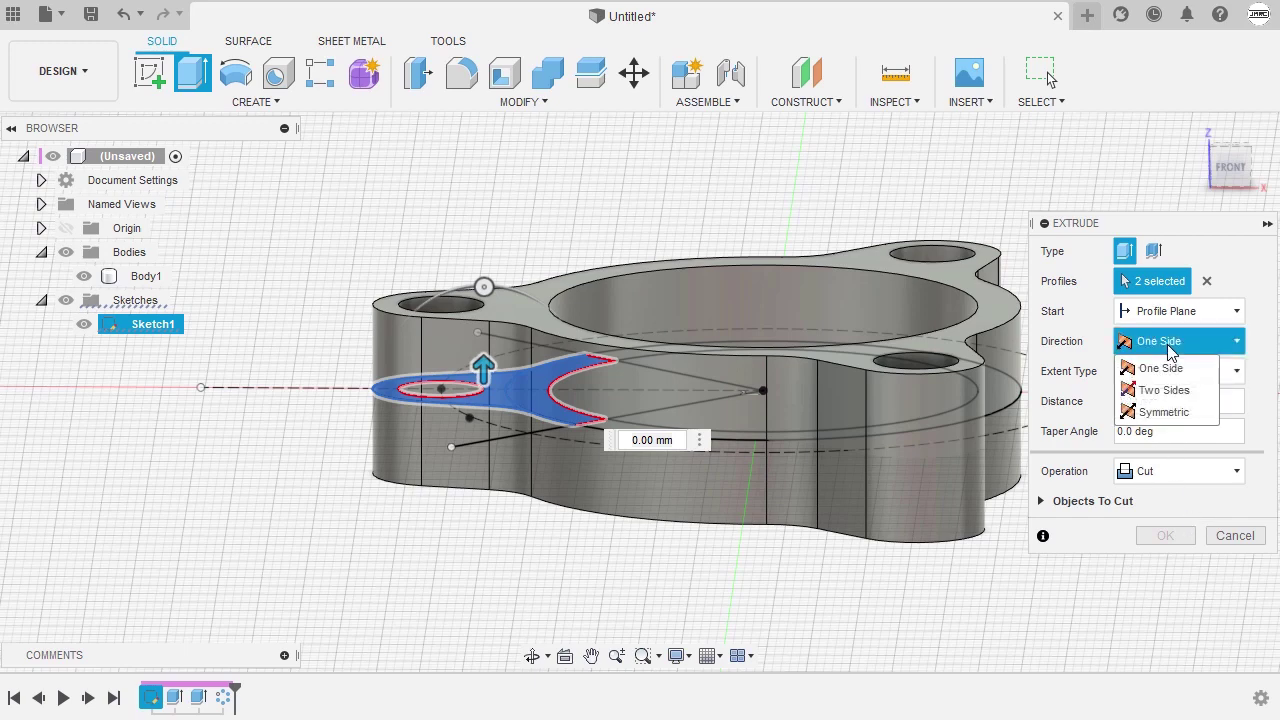
{"action": "left_click", "coordinate": [1160, 412]}
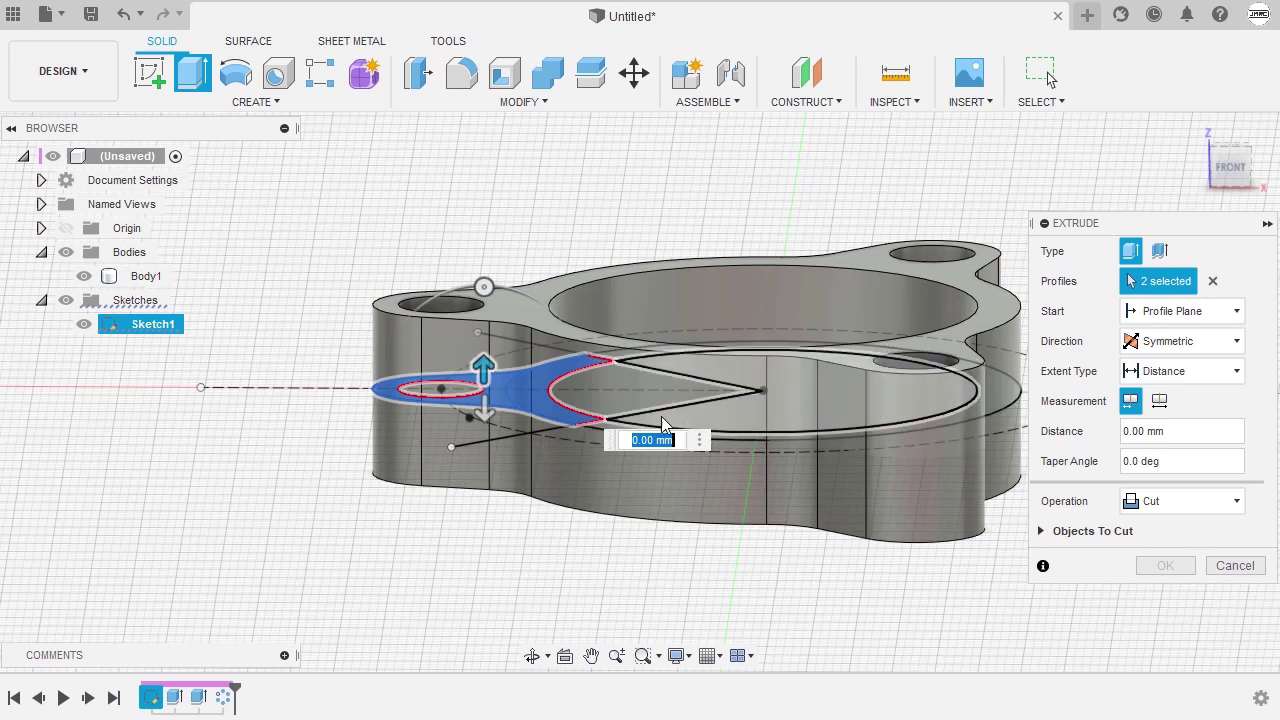
{"action": "left_click", "coordinate": [1159, 401]}
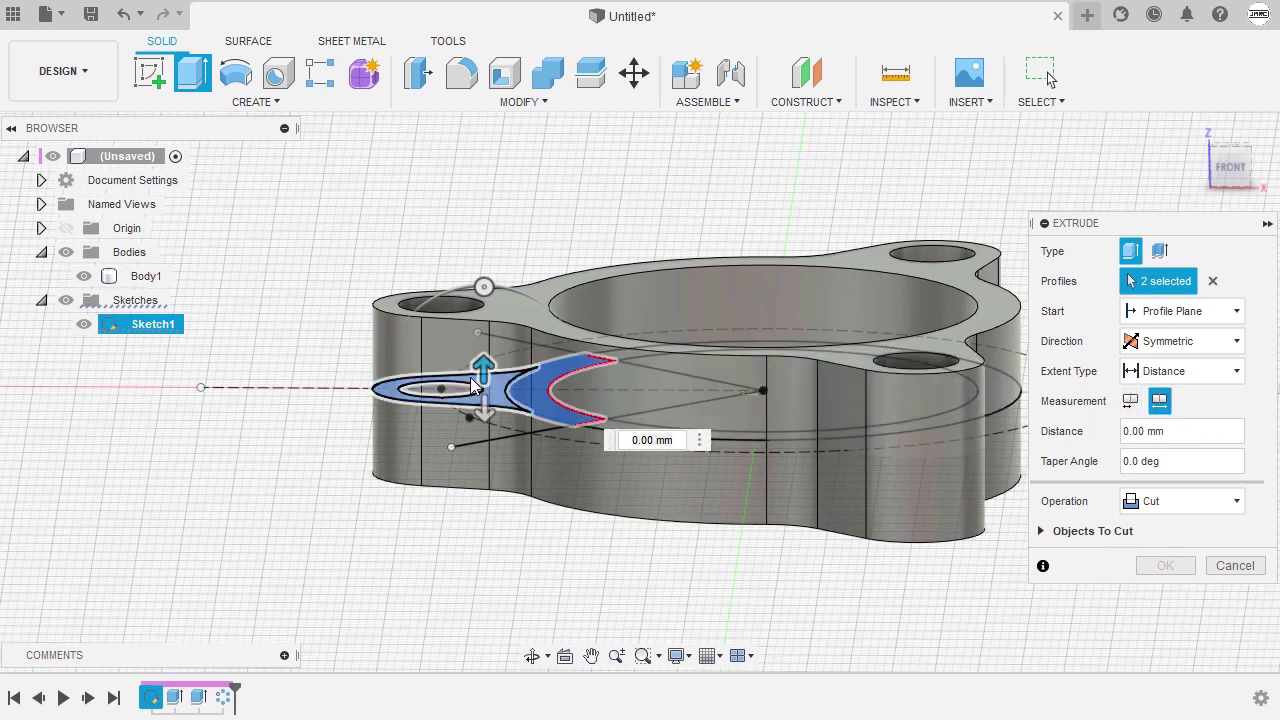
{"action": "left_click_drag", "start_coordinate": [484, 368], "coordinate": [488, 330]}
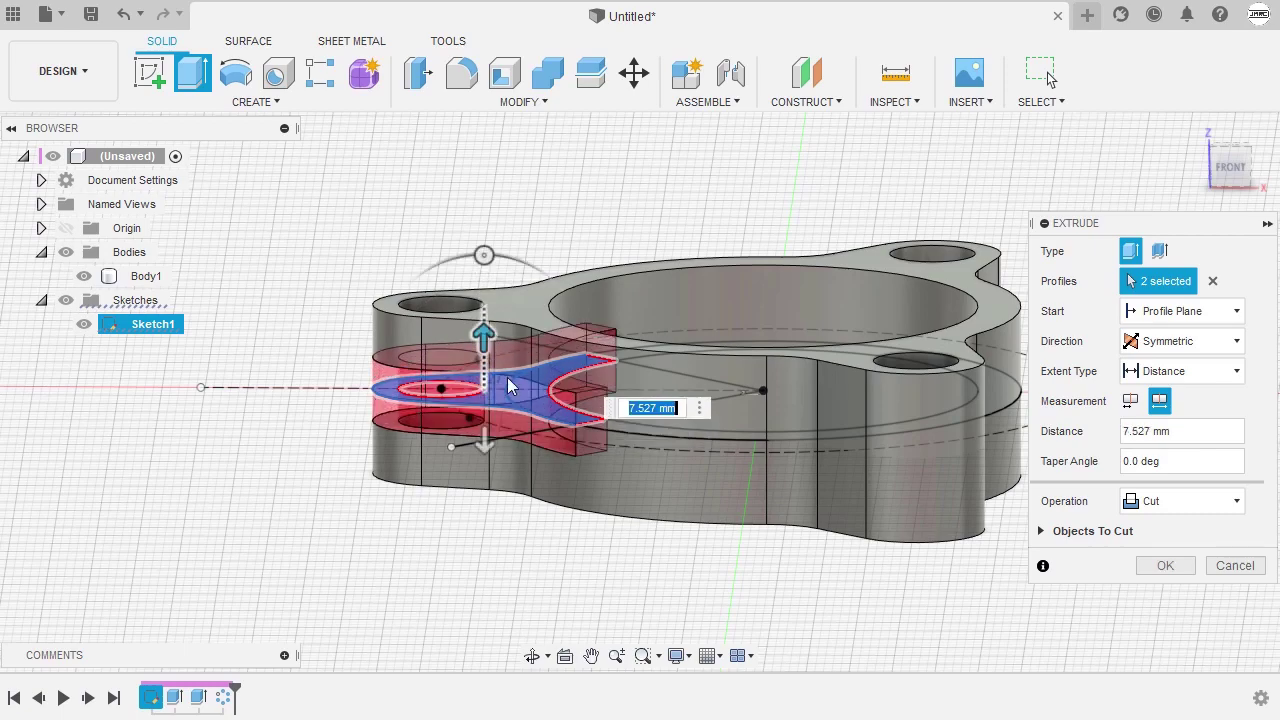
{"action": "middle_click_drag", "start_coordinate": [488, 330], "coordinate": [532, 424], "text": "shift"}
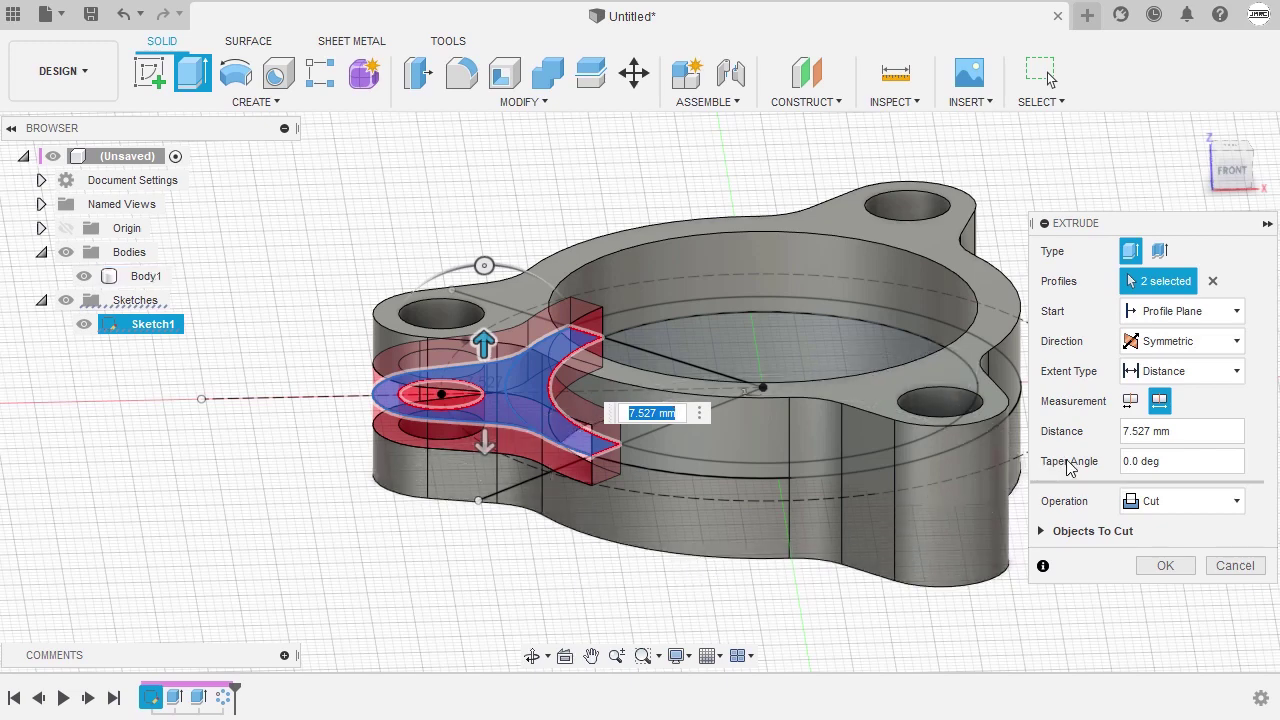
{"action": "left_click_drag", "start_coordinate": [1194, 434], "coordinate": [1073, 437]}
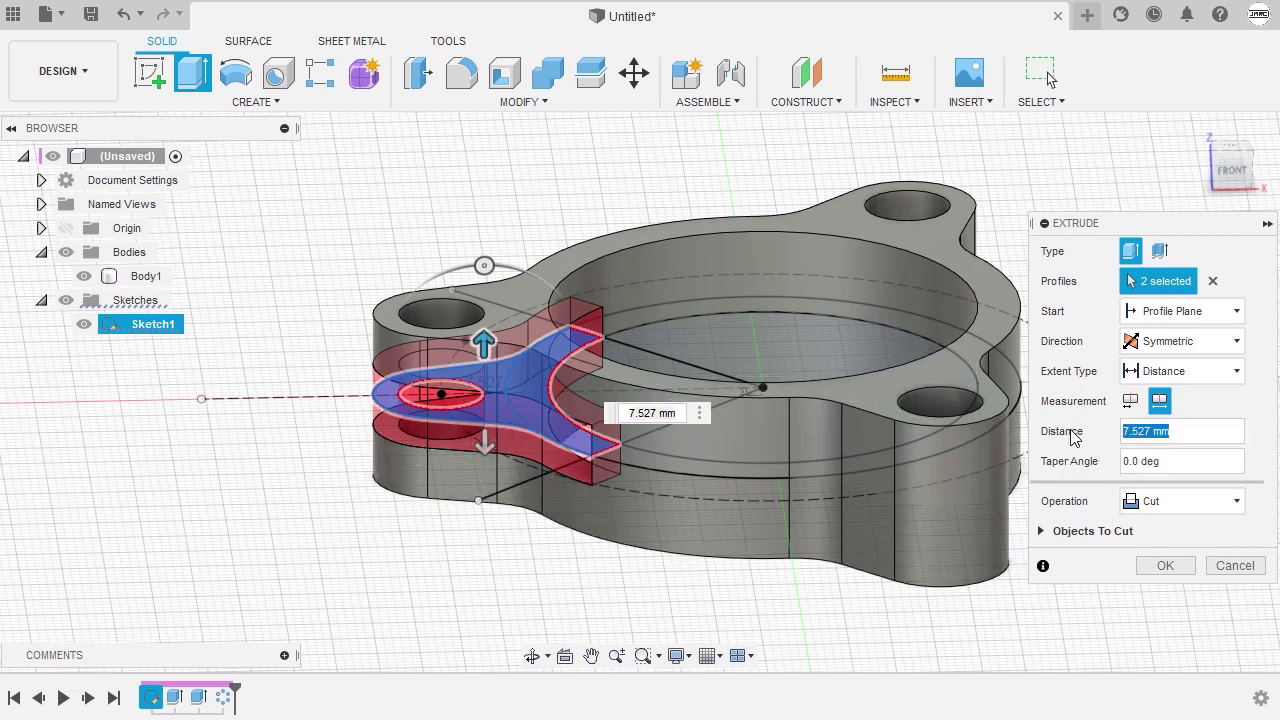
{"action": "type", "text": "d8"}
{"action": "key", "text": "Return"}
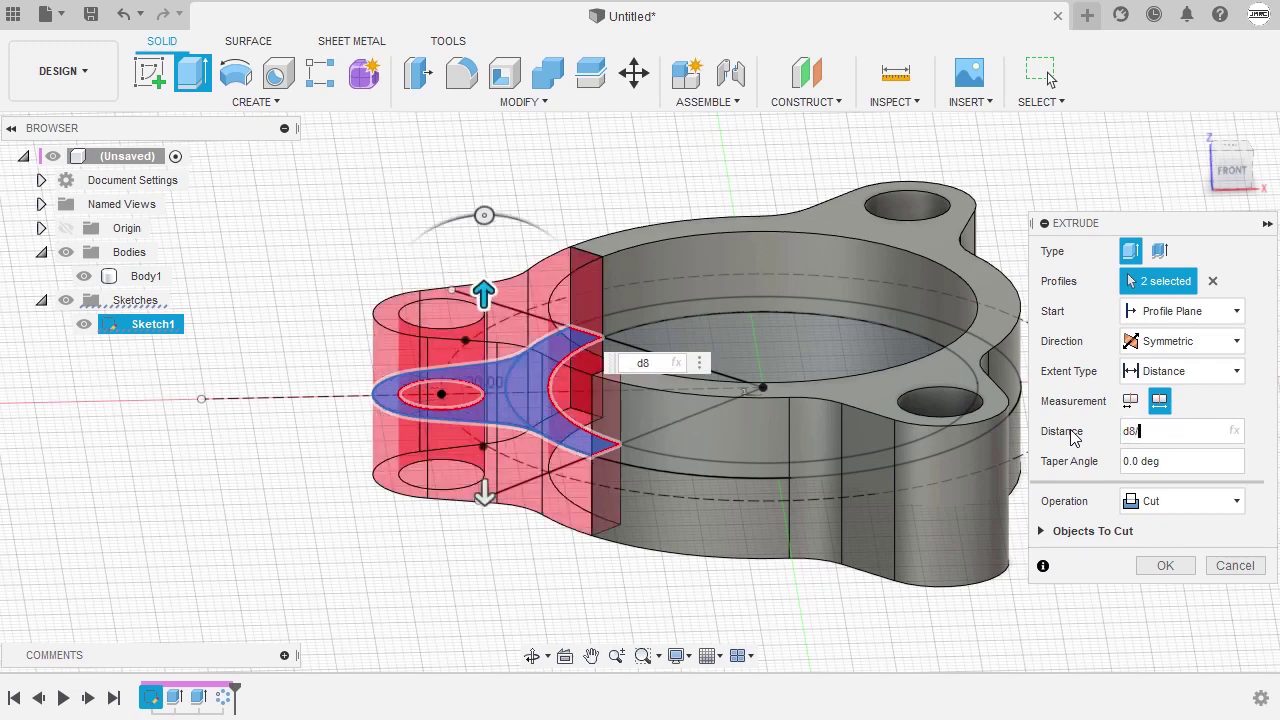
{"action": "type", "text": "/2"}
{"action": "key", "text": "Return"}
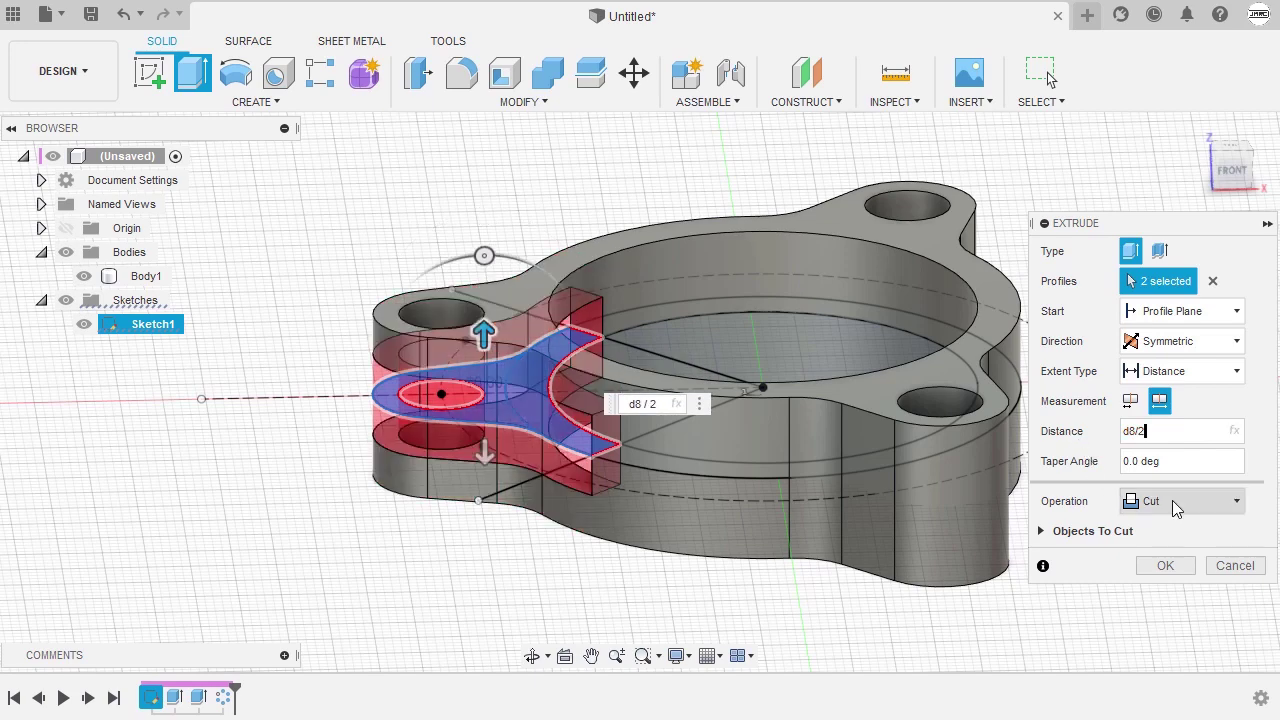
{"action": "left_click", "coordinate": [1163, 565]}
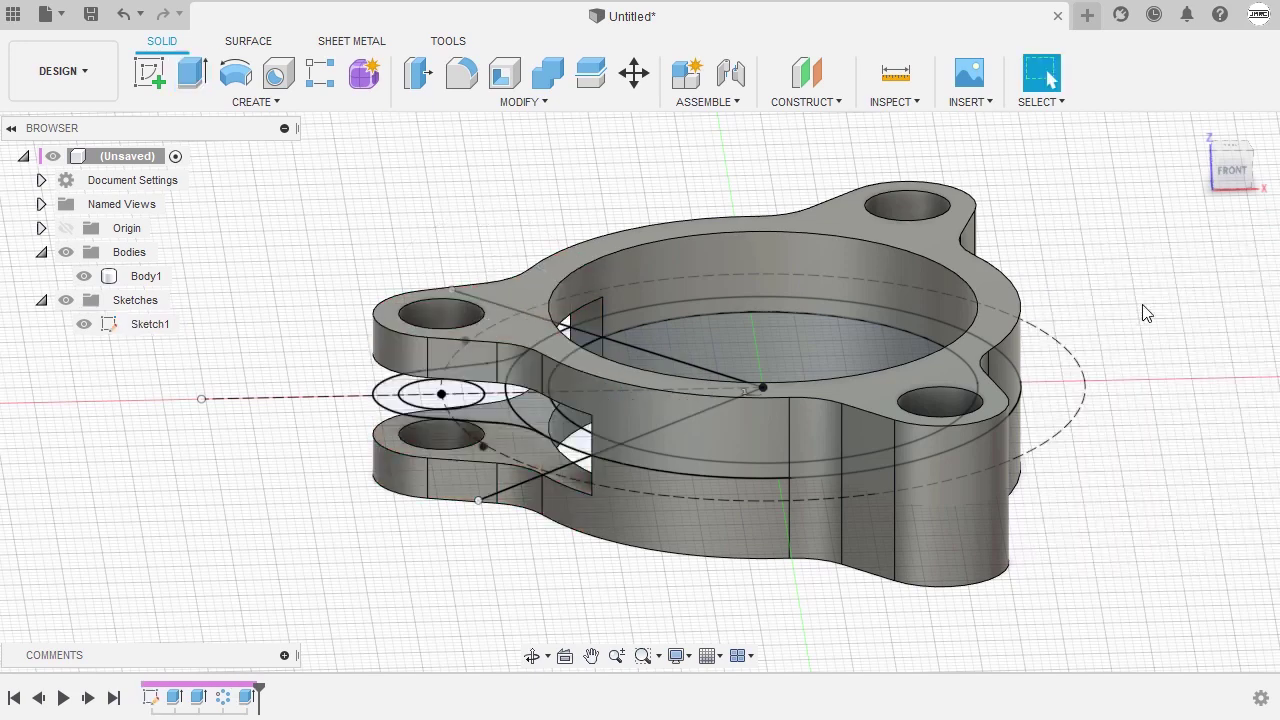
Return to the home view, hide Sketch1, and orbit underneath to inspect the slot
{"action": "left_click", "coordinate": [1195, 127]}
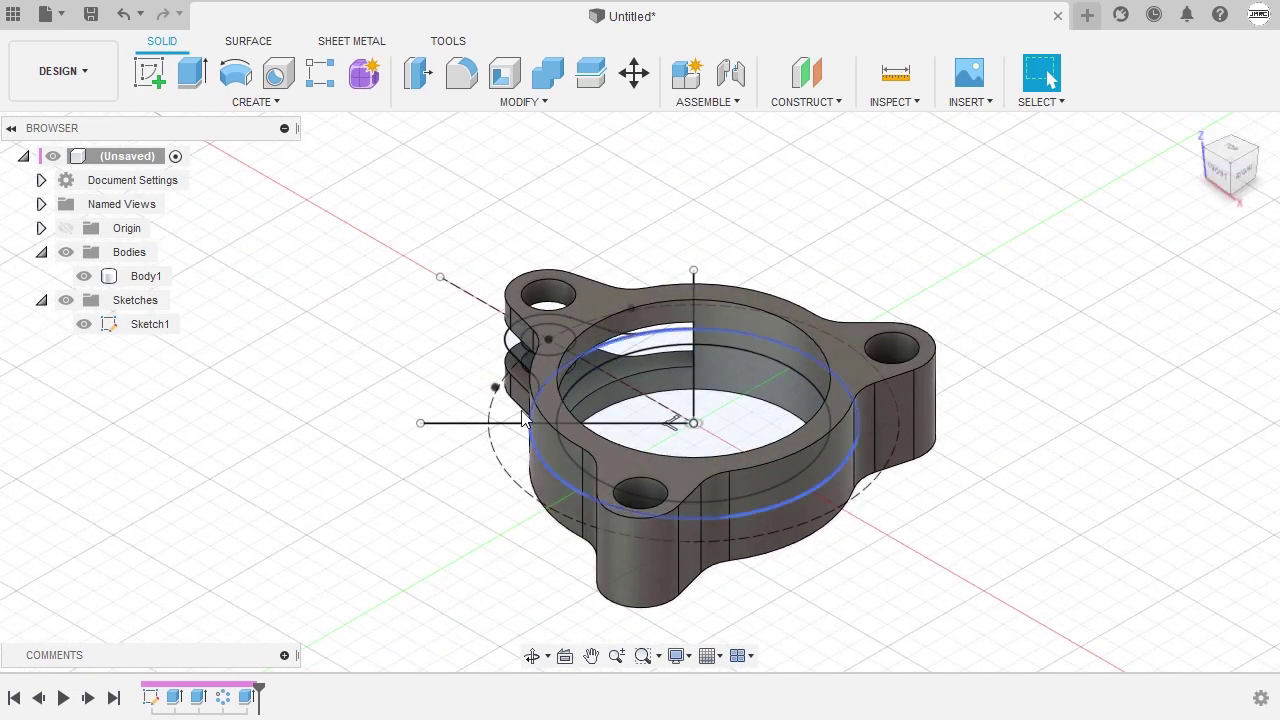
{"action": "left_click", "coordinate": [84, 324]}
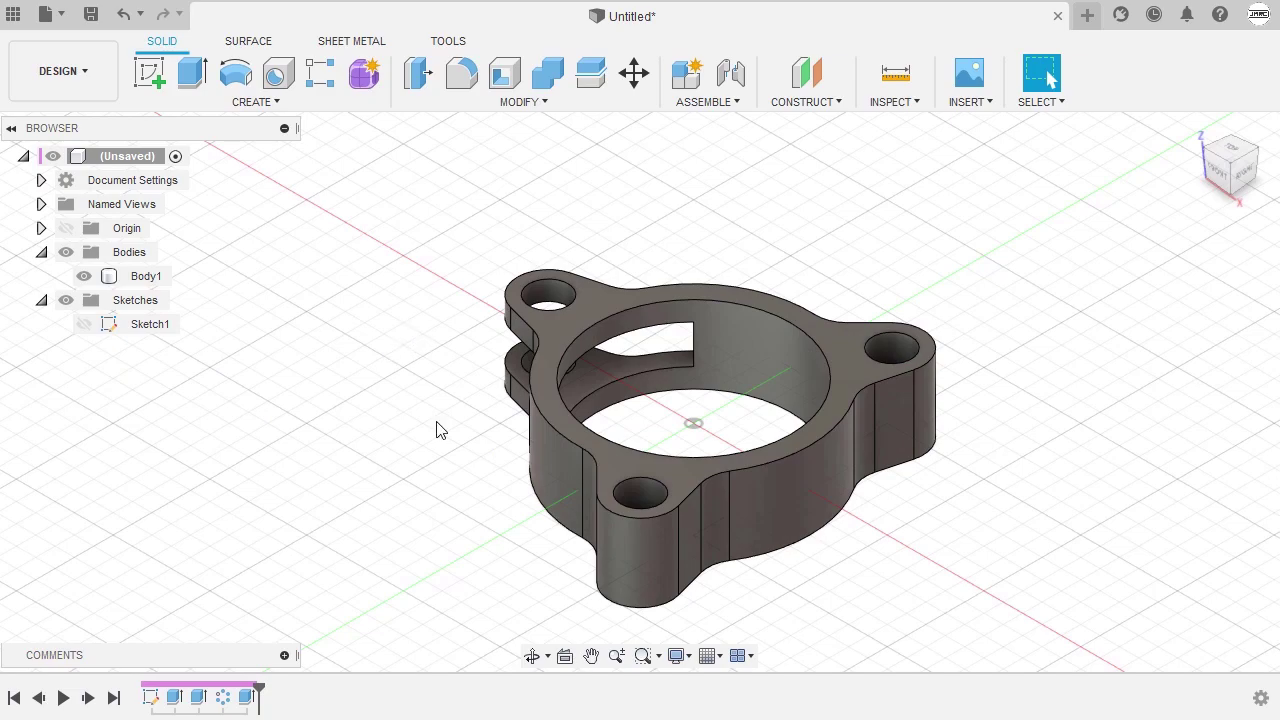
{"action": "middle_click_drag", "start_coordinate": [440, 430], "coordinate": [580, 357], "text": "shift"}
{"action": "left_click", "coordinate": [682, 401]}
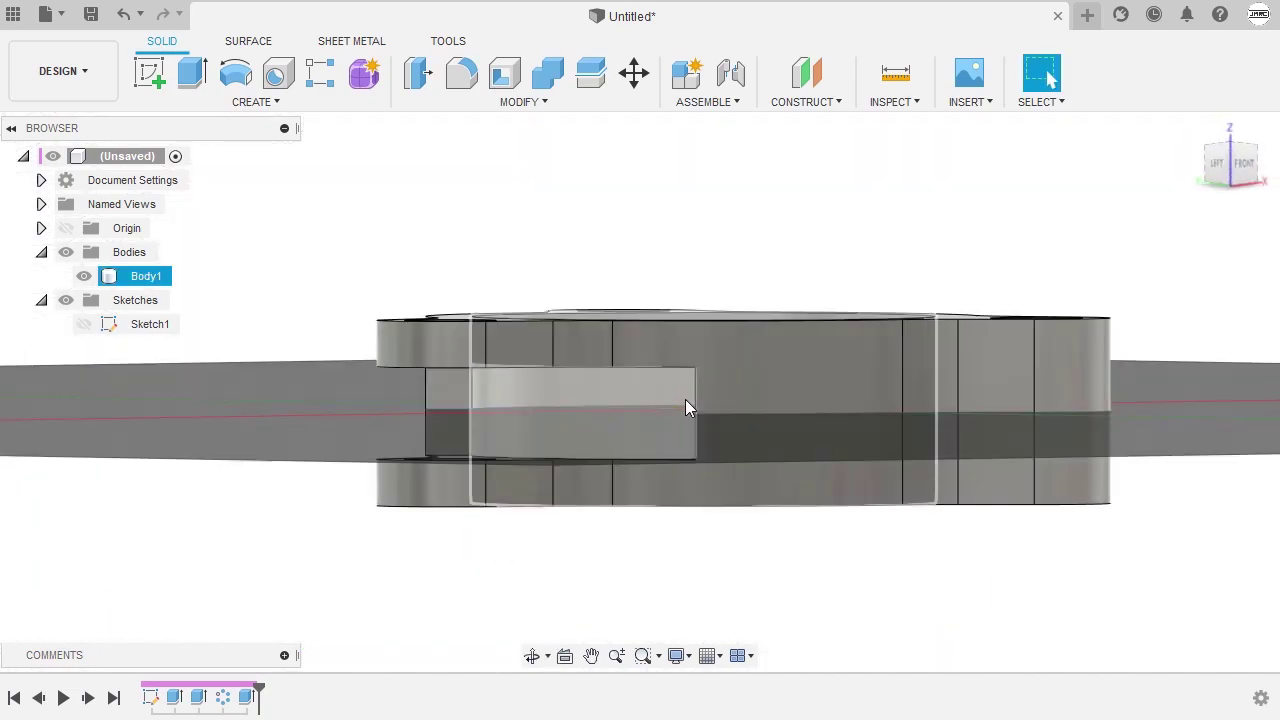
{"action": "middle_click_drag", "start_coordinate": [685, 399], "coordinate": [778, 350], "text": "shift"}
{"action": "left_click", "coordinate": [778, 350]}
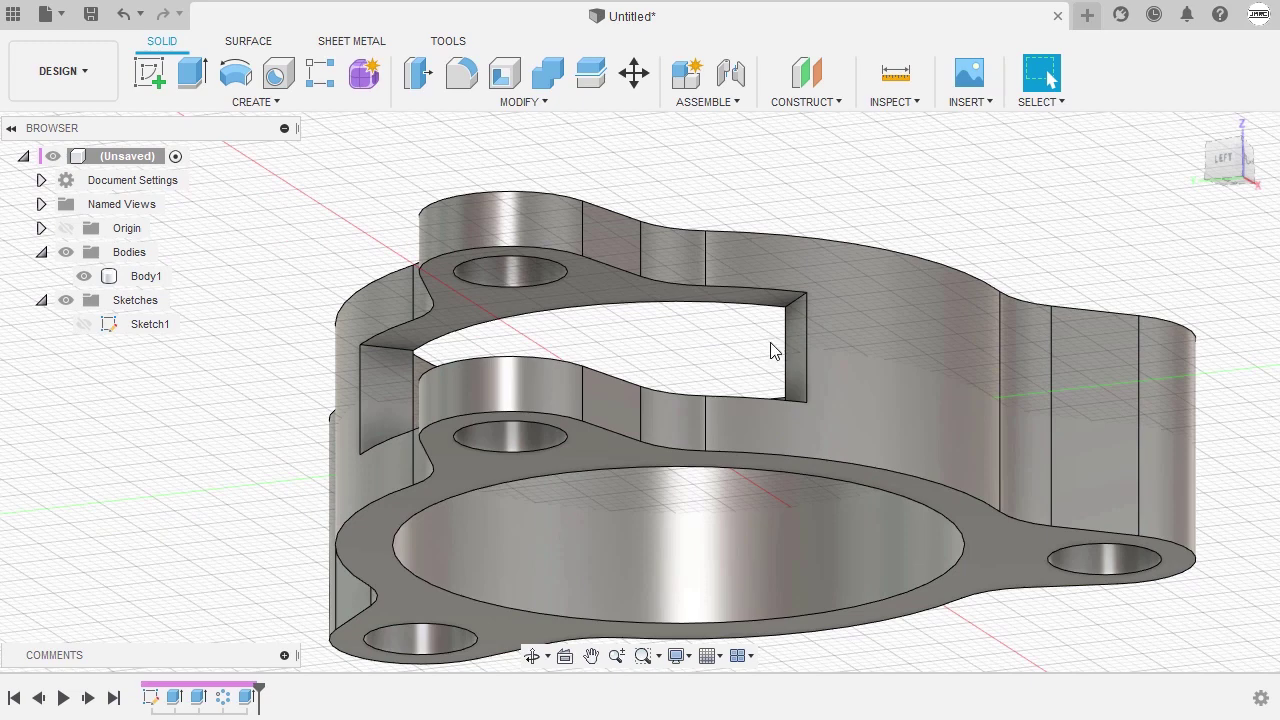
Start a fillet and select the four corner edges inside the slot
{"action": "key", "text": "f"}
{"action": "middle_click_drag", "start_coordinate": [723, 369], "coordinate": [741, 352], "text": "shift"}
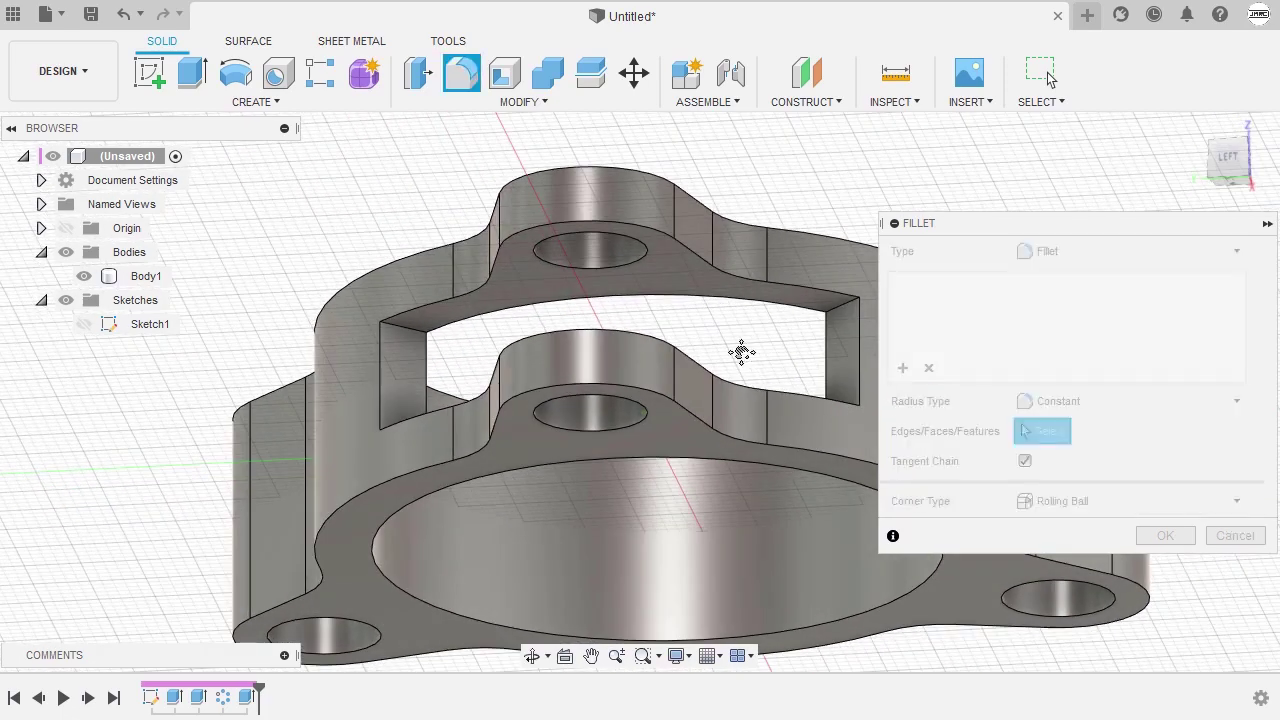
{"action": "scroll", "coordinate": [741, 352], "scroll_direction": "up", "scroll_amount": 5}
{"action": "left_click", "coordinate": [749, 307]}
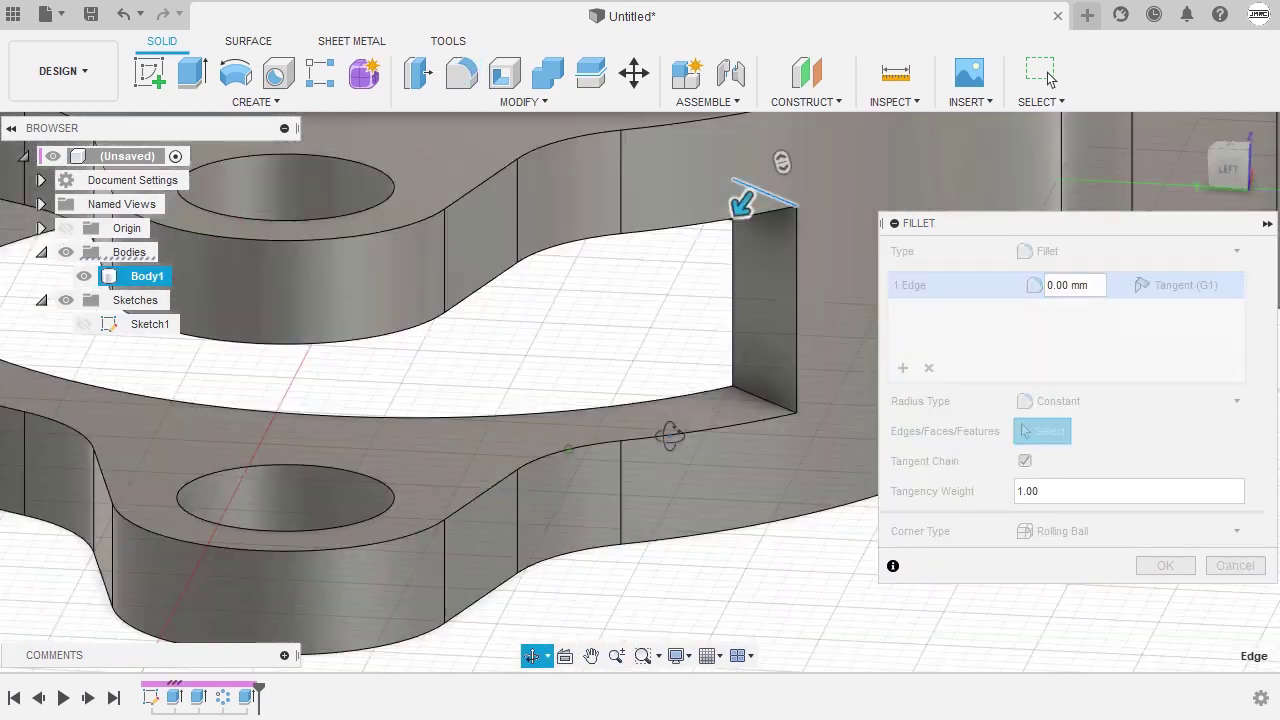
{"action": "middle_click_drag", "start_coordinate": [670, 436], "coordinate": [511, 381], "text": "shift"}
{"action": "left_click", "coordinate": [754, 383]}
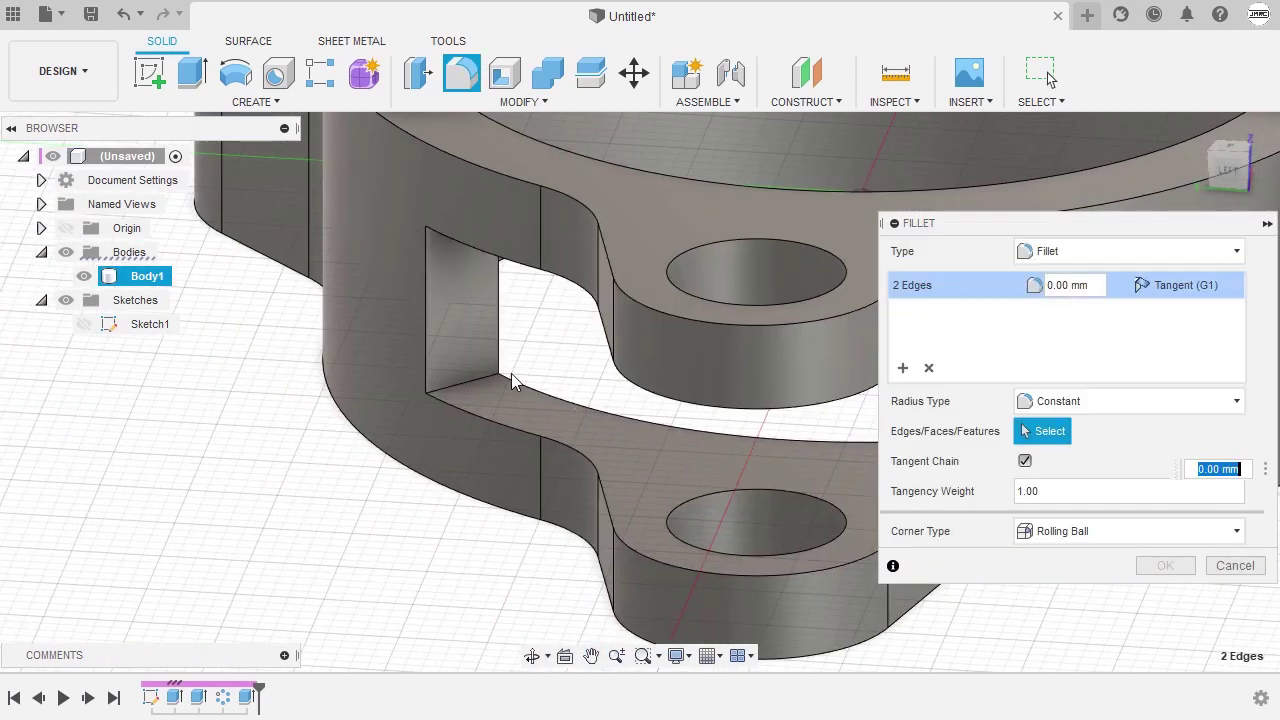
{"action": "left_click", "coordinate": [503, 272]}
{"action": "middle_click_drag", "start_coordinate": [503, 272], "coordinate": [471, 320], "text": "shift"}
{"action": "scroll", "coordinate": [585, 416], "scroll_direction": "down", "scroll_amount": 2}
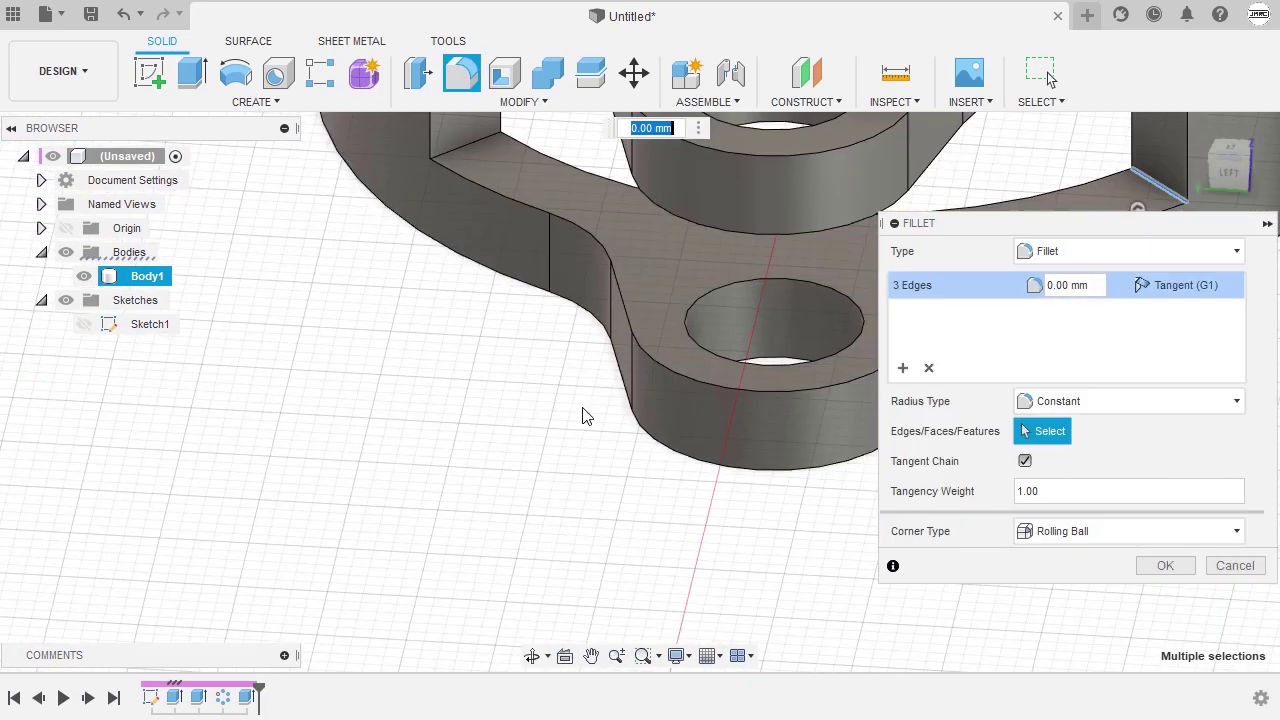
{"action": "left_click", "coordinate": [474, 149]}
{"action": "middle_click_drag", "start_coordinate": [474, 149], "coordinate": [432, 428], "text": "shift"}
{"action": "scroll", "coordinate": [500, 403], "scroll_direction": "down", "scroll_amount": 2}
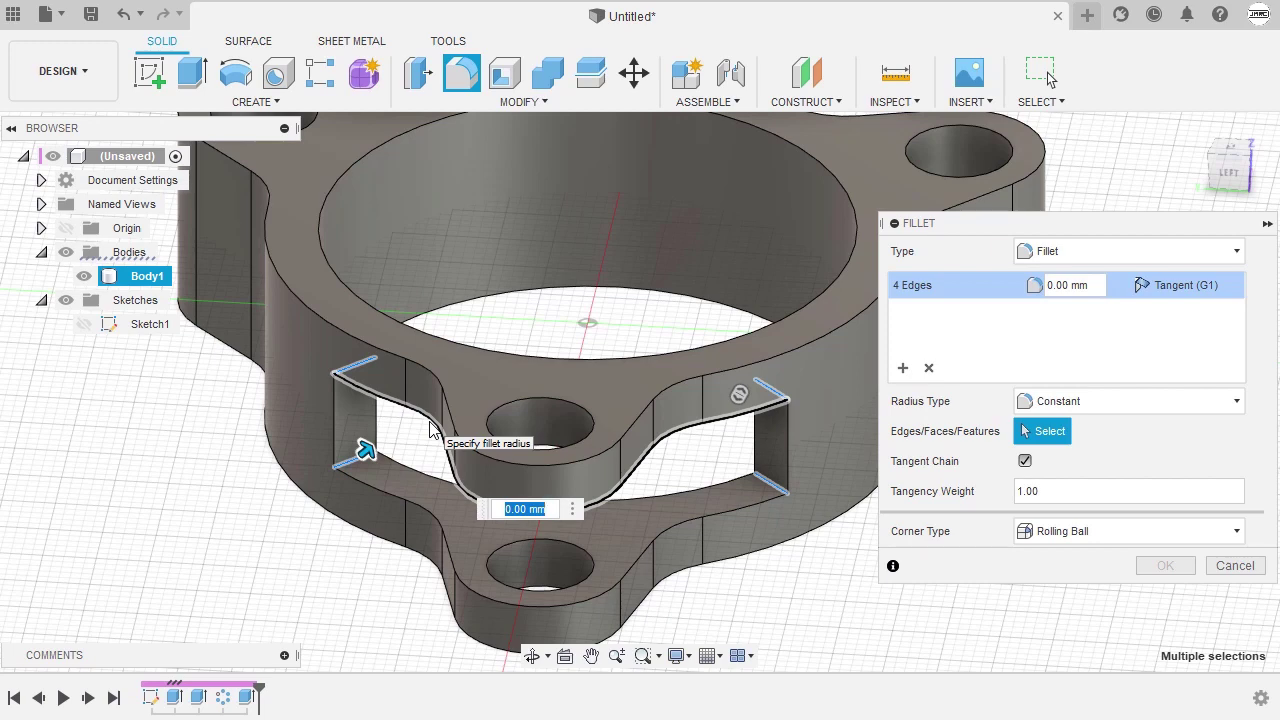
Set the fillet radius to d8/4, apply it, and return to the home view
{"action": "type", "text": "d8"}
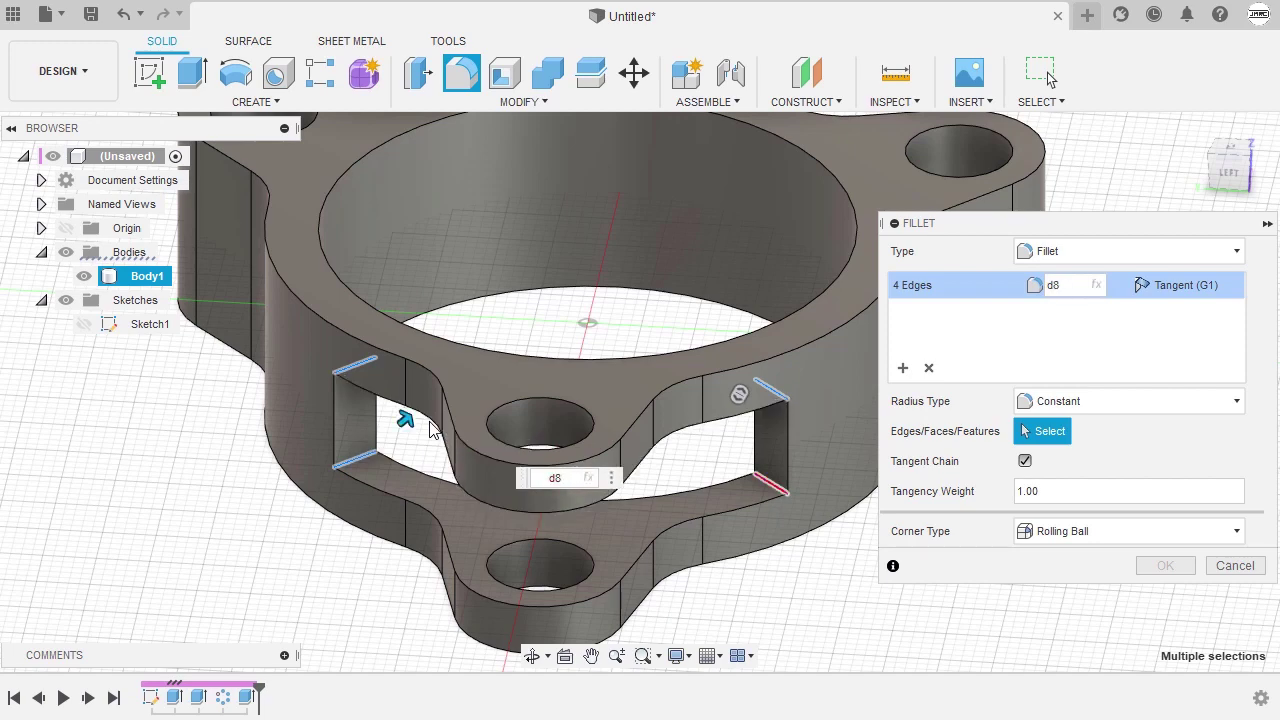
{"action": "type", "text": "/4"}
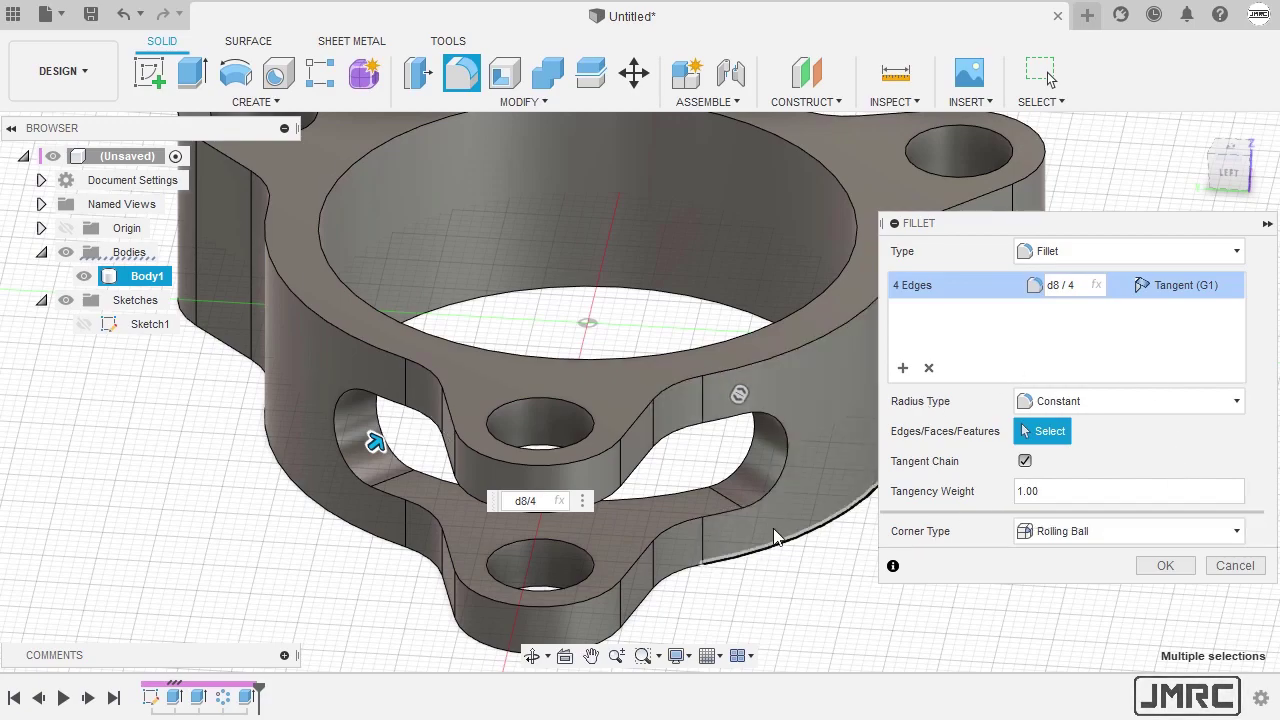
{"action": "middle_click_drag", "start_coordinate": [778, 537], "coordinate": [586, 508], "text": "shift"}
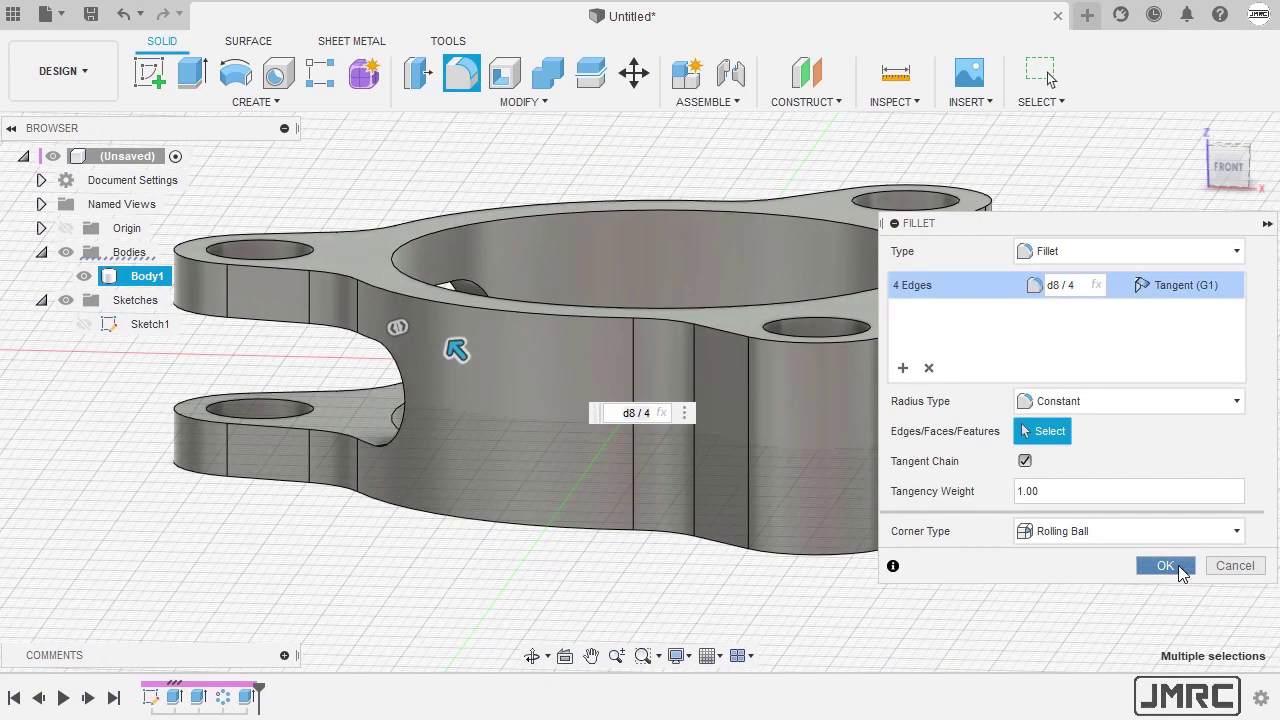
{"action": "left_click", "coordinate": [1165, 566]}
{"action": "left_click", "coordinate": [1200, 134]}
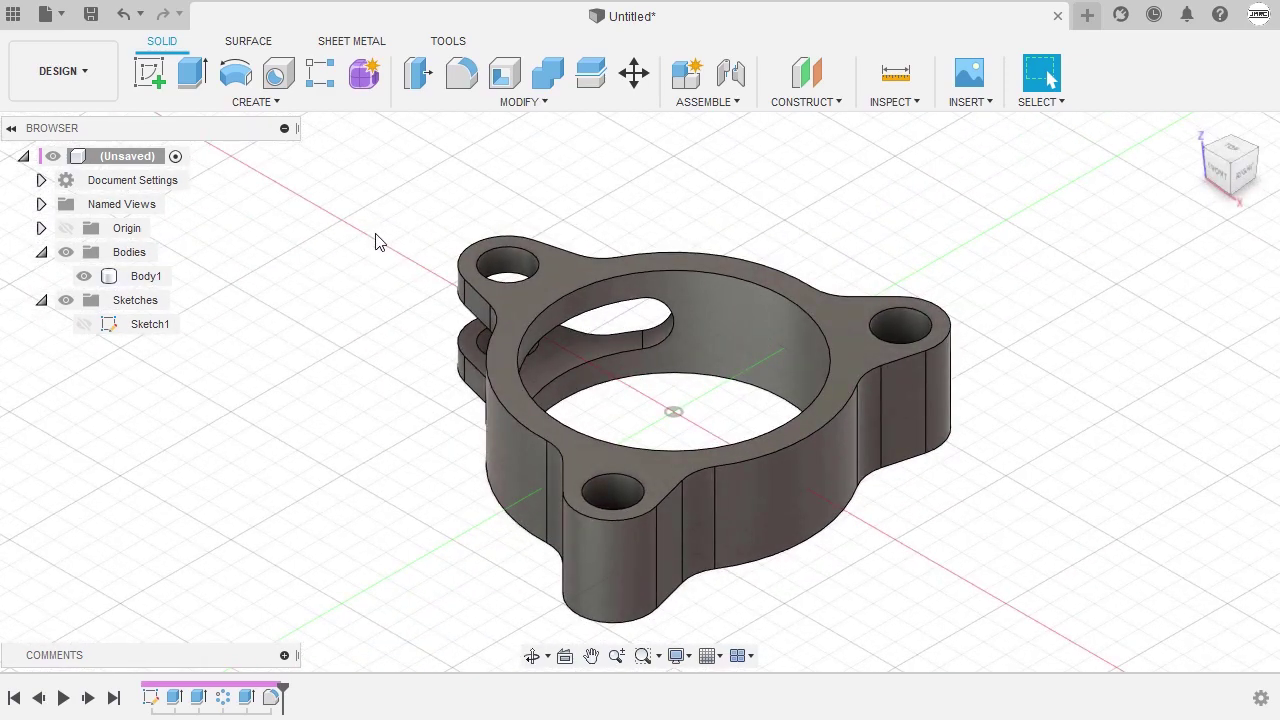
{"action": "type", "text": "s"}
{"action": "type", "text": "pa"}
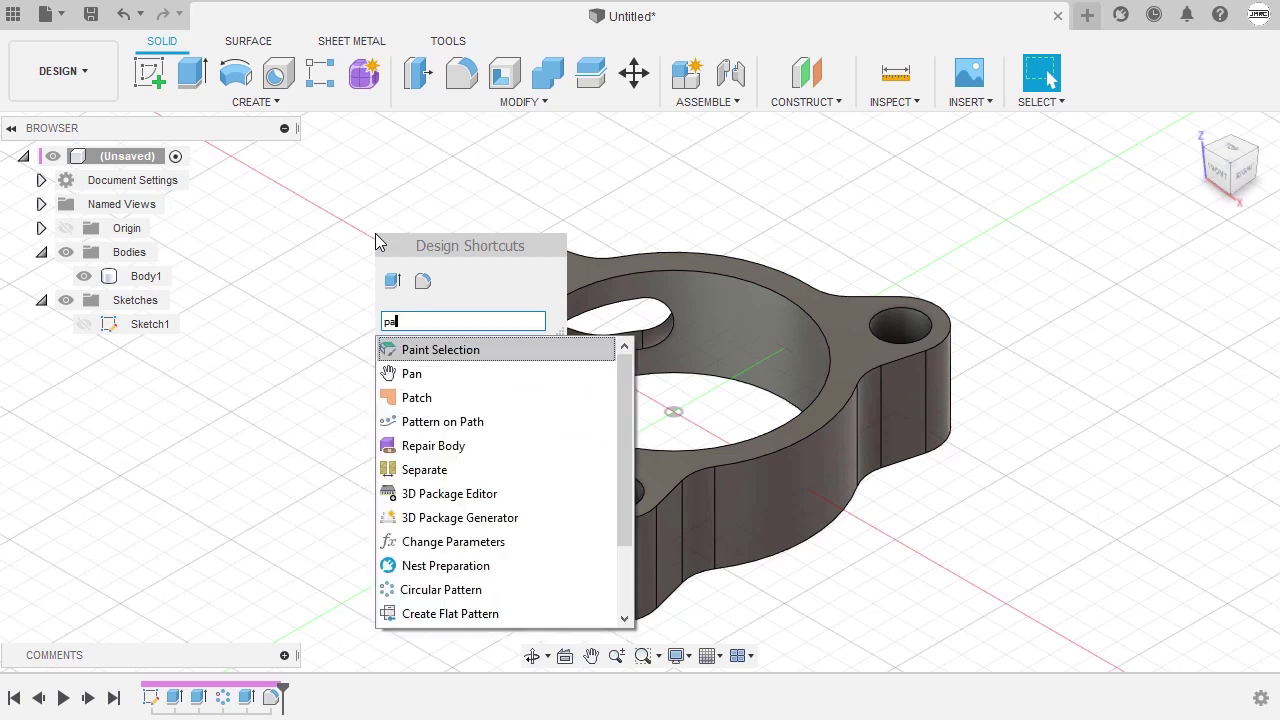
{"action": "type", "text": "tt"}
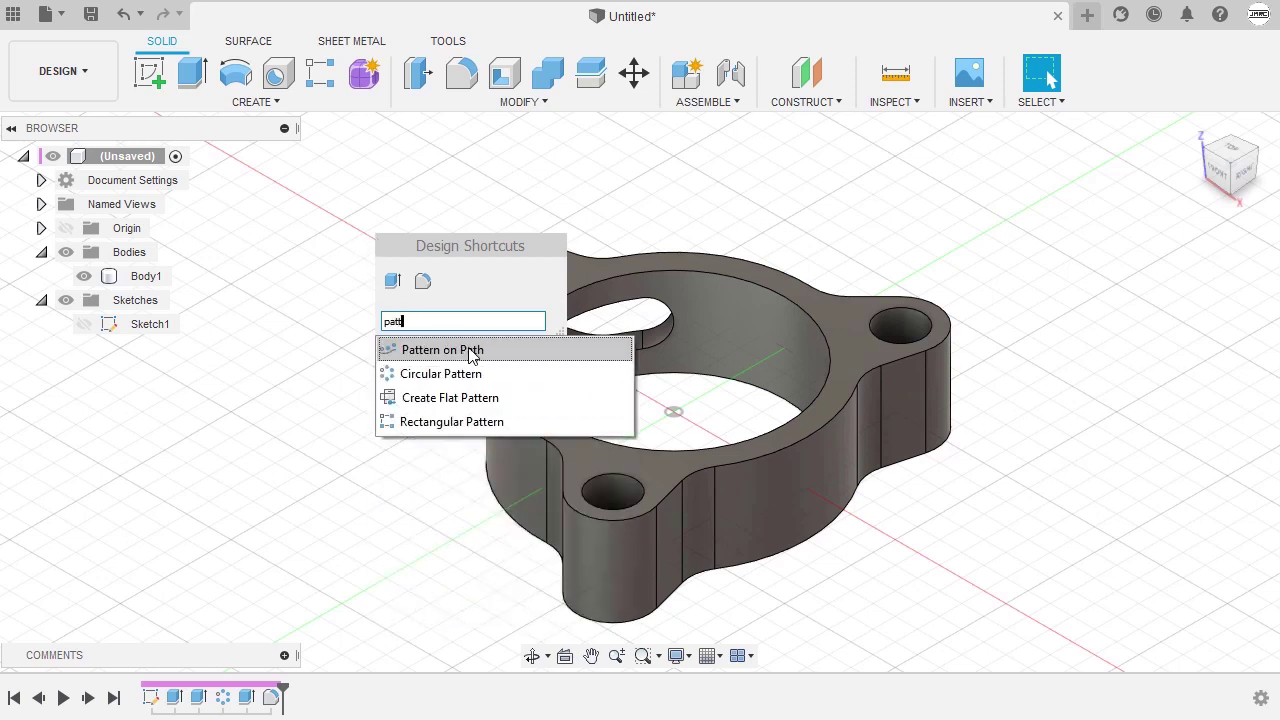
Circular-pattern the two lug features three times around the Z axis
{"action": "left_click", "coordinate": [499, 375]}
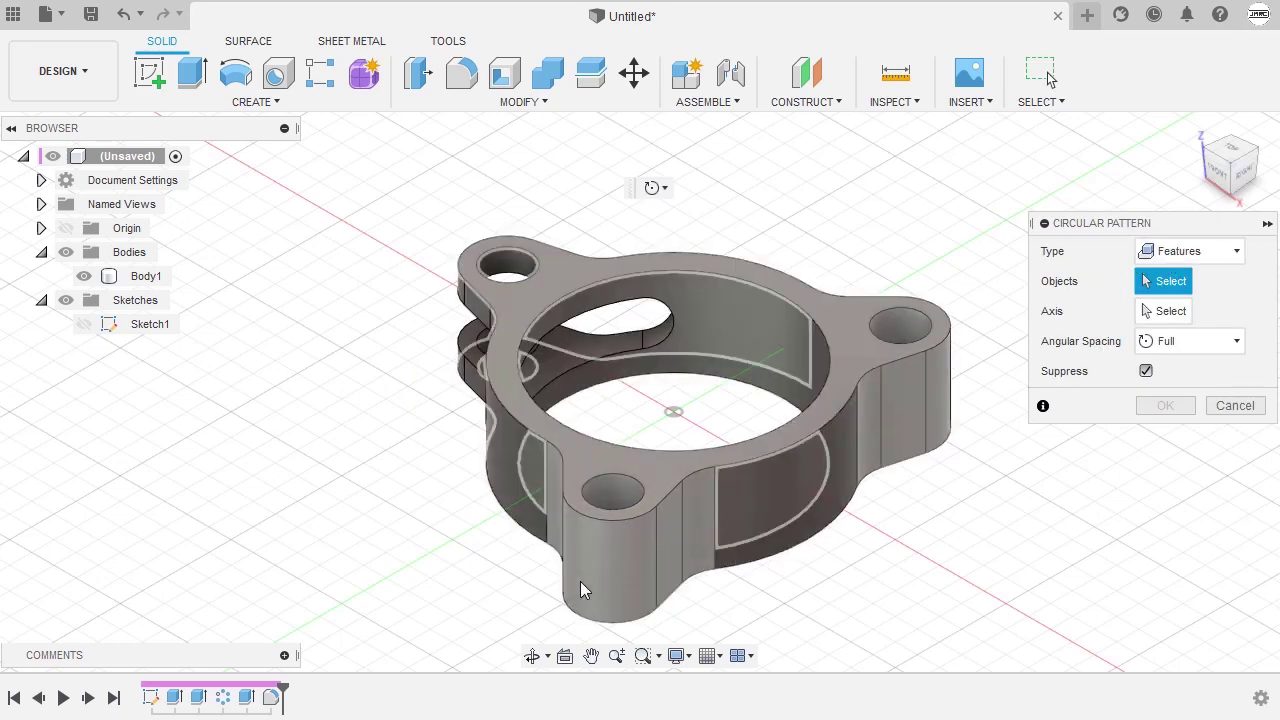
{"action": "left_click", "coordinate": [247, 697]}
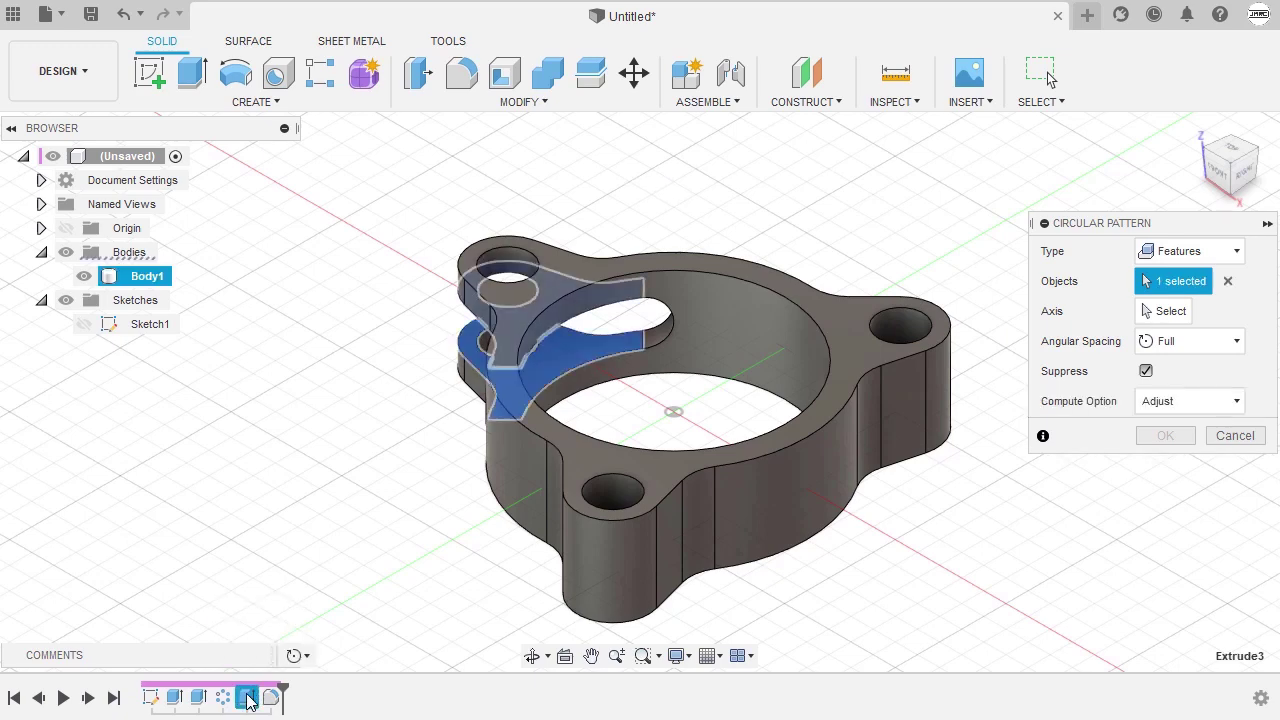
{"action": "left_click", "coordinate": [270, 697]}
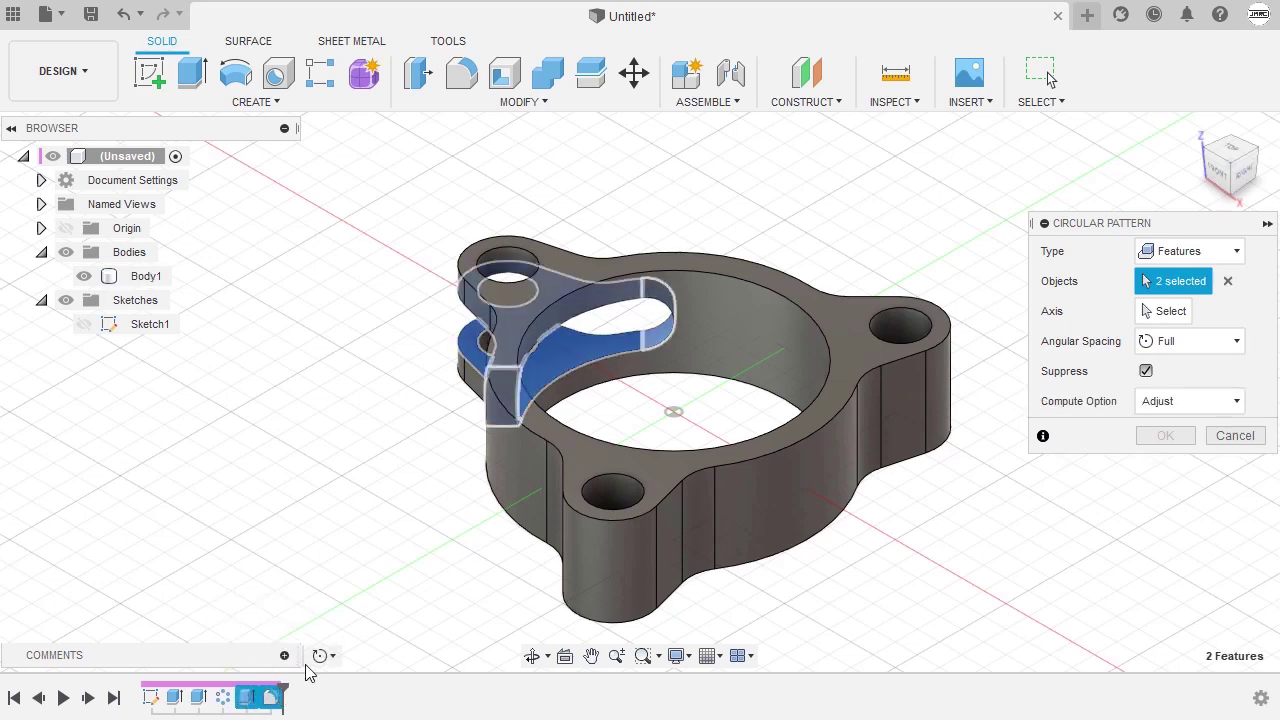
{"action": "left_click", "coordinate": [1166, 314]}
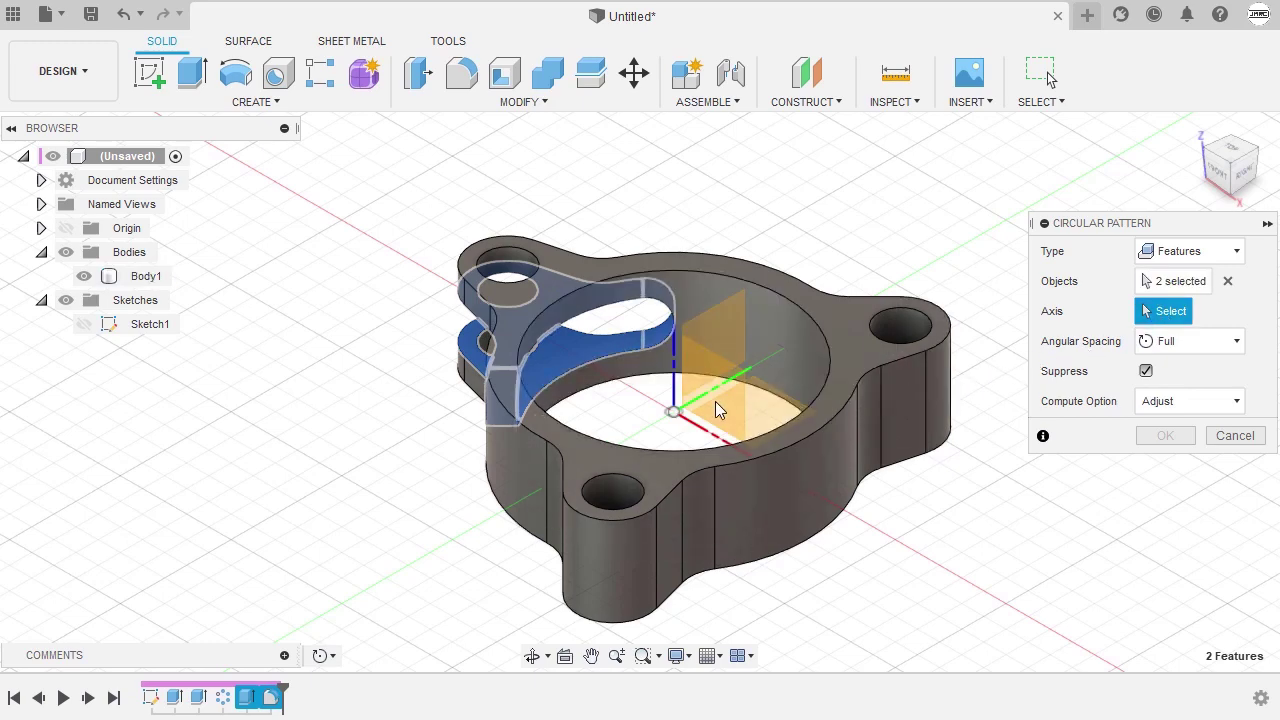
{"action": "left_click", "coordinate": [680, 385]}
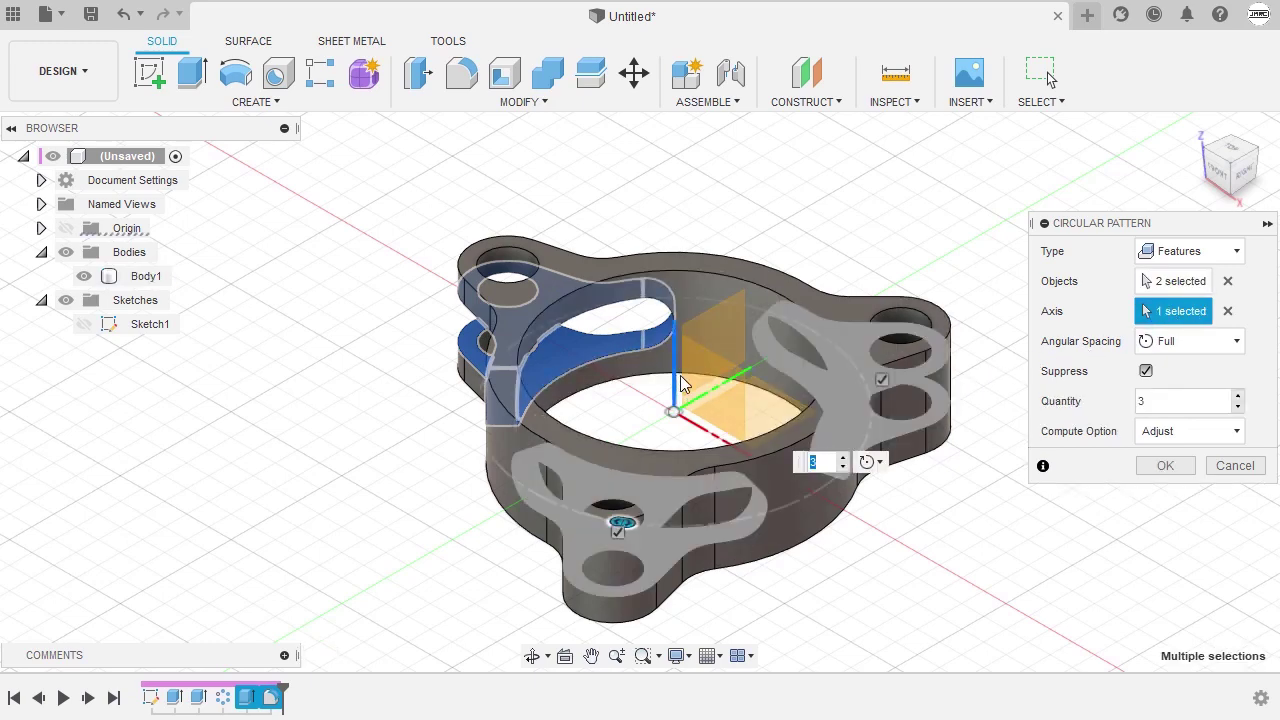
{"action": "middle_click_drag", "start_coordinate": [663, 451], "coordinate": [1174, 429], "text": "shift"}
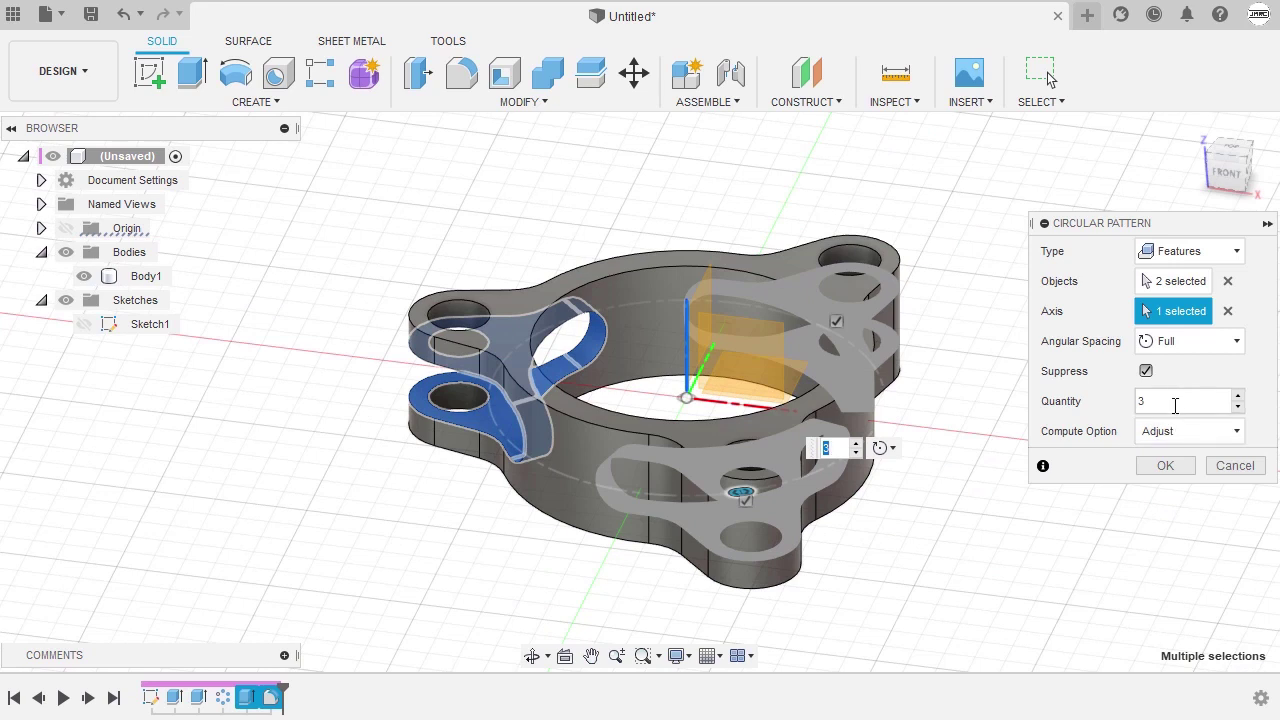
{"action": "left_click", "coordinate": [1165, 465]}
Return the view to the home isometric angle
{"action": "left_click", "coordinate": [1191, 123]}
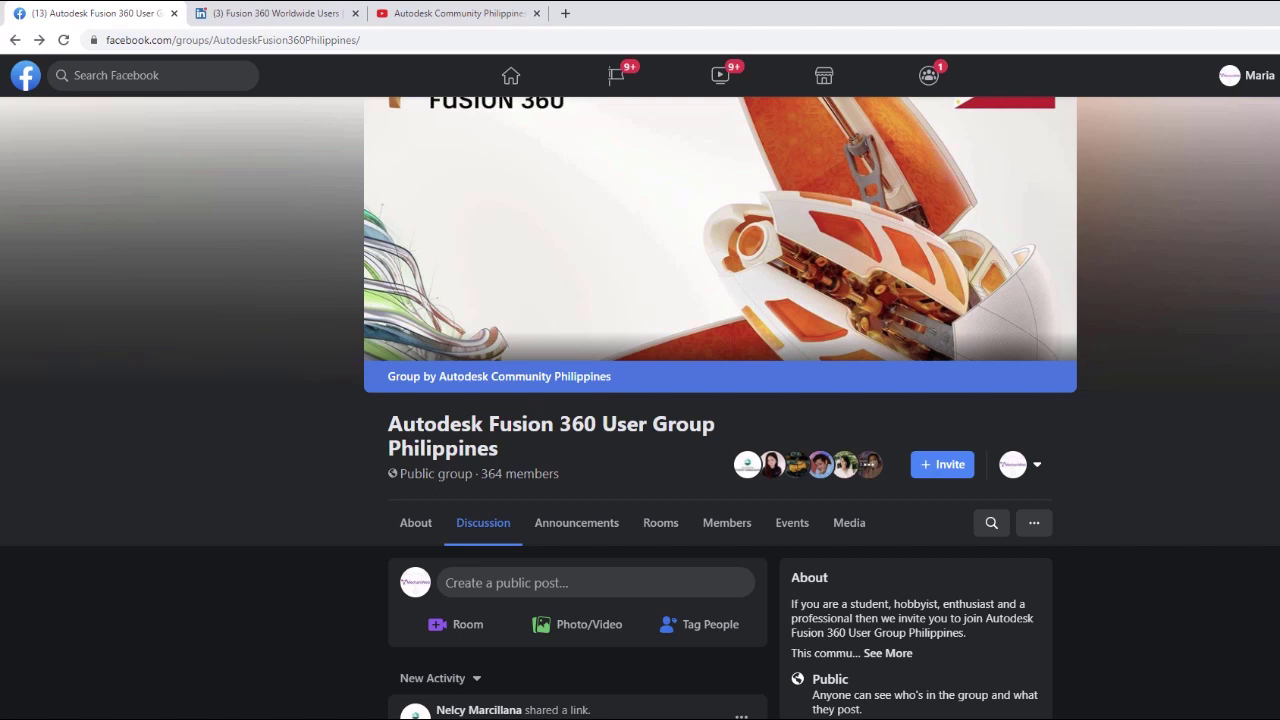
View the Fusion 360 Worldwide Users LinkedIn tab, then the Autodesk Community Philippines YouTube tab
{"action": "left_click", "coordinate": [262, 14]}
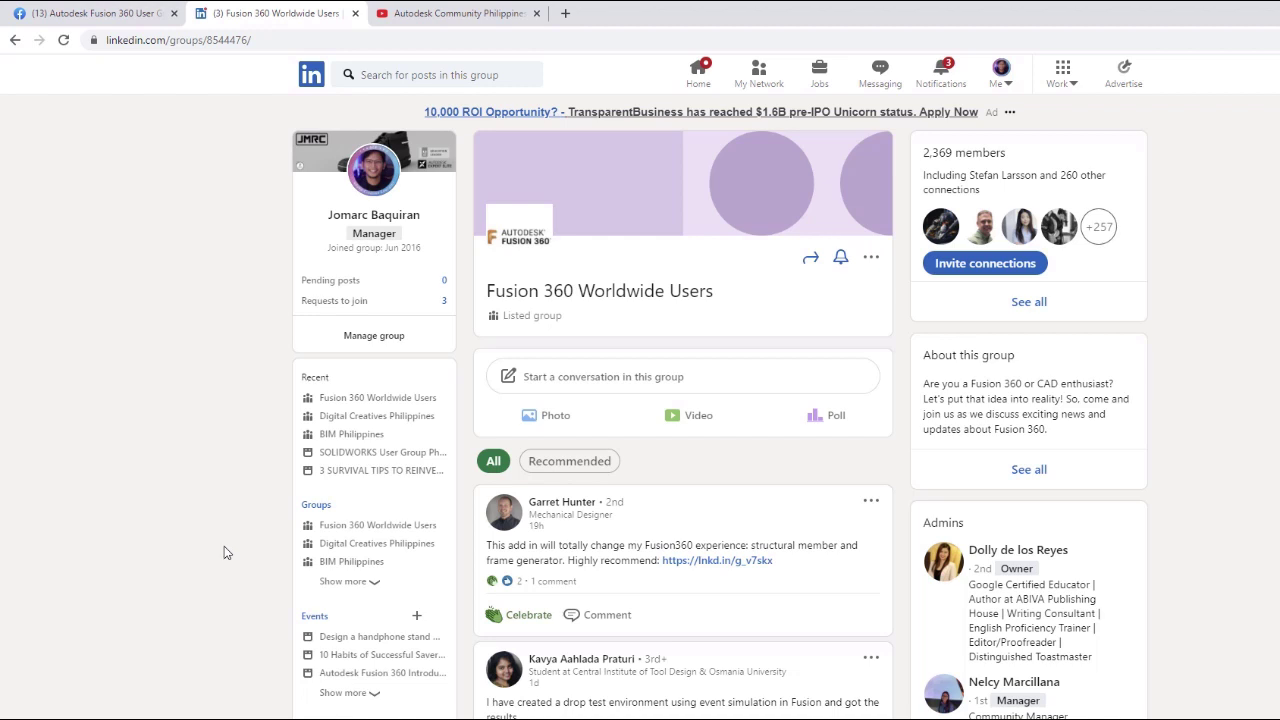
{"action": "left_click", "coordinate": [458, 16]}
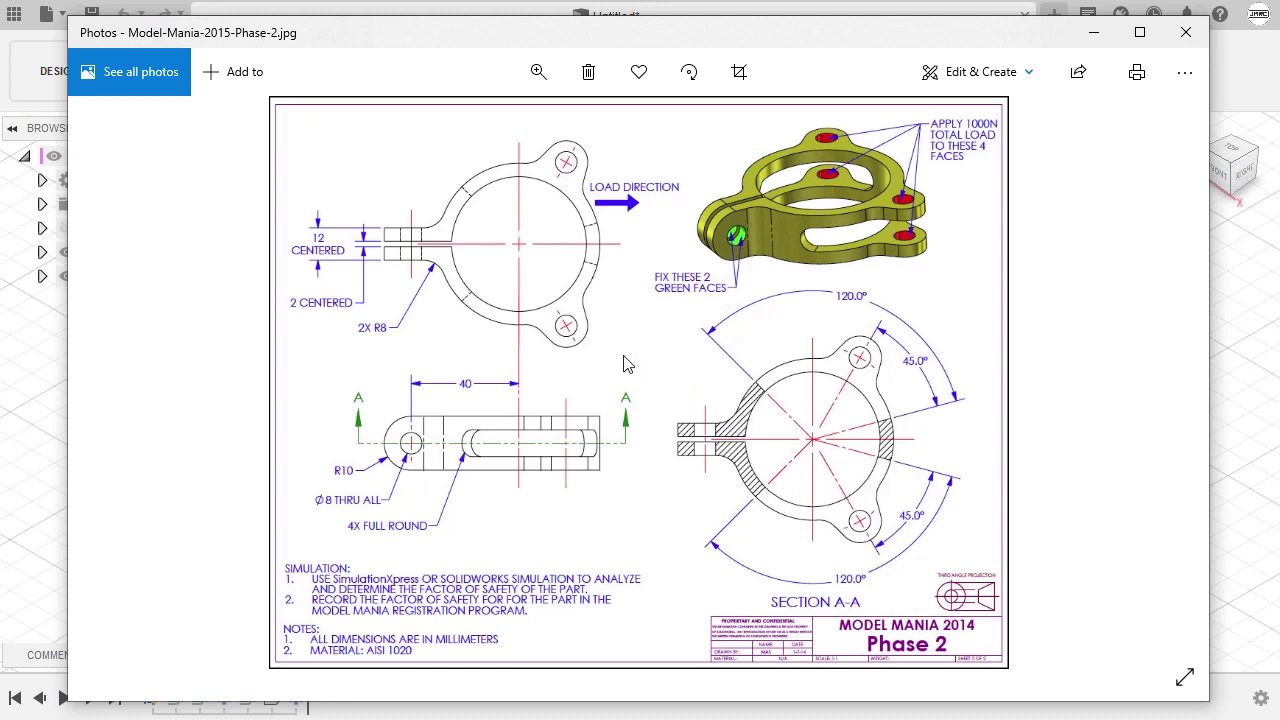
Close the Model-Mania-2015-Phase-2.jpg drawing to return to the finished flange
{"action": "left_click", "coordinate": [845, 4]}
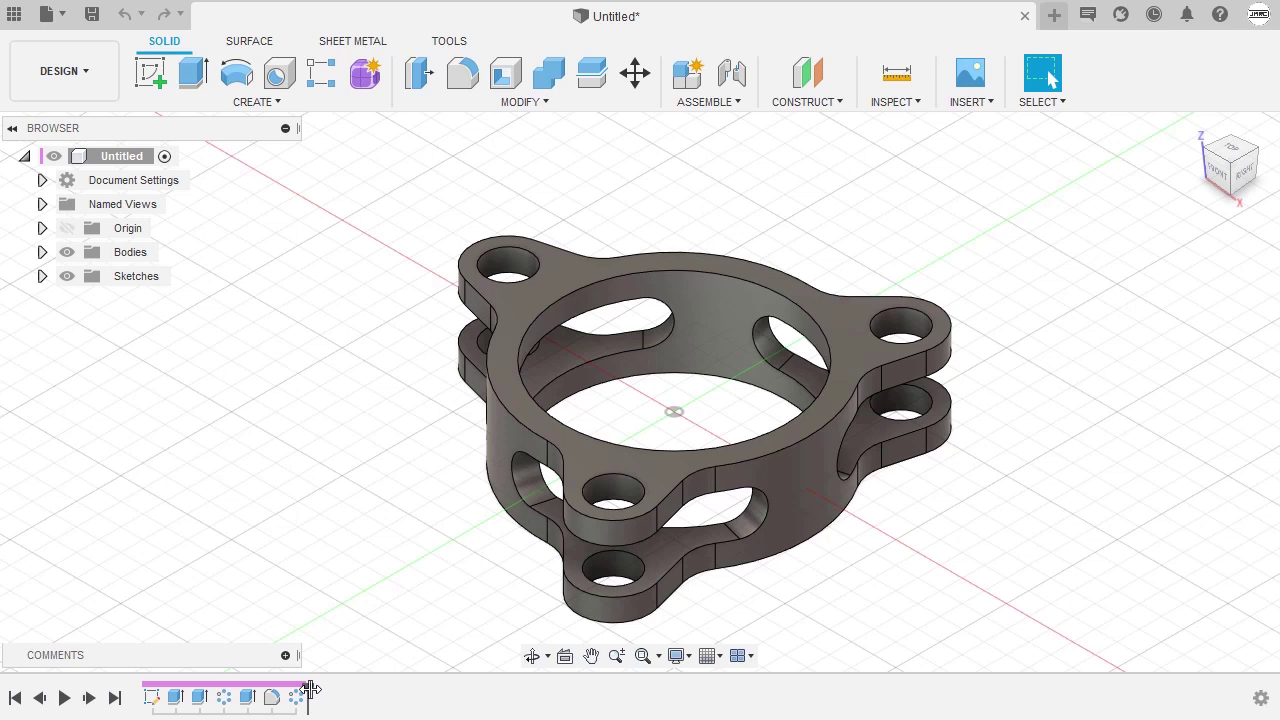
Replay the timeline from the start through sketch, ring extrude and lug, then roll back before the lug
{"action": "left_click", "coordinate": [15, 698]}
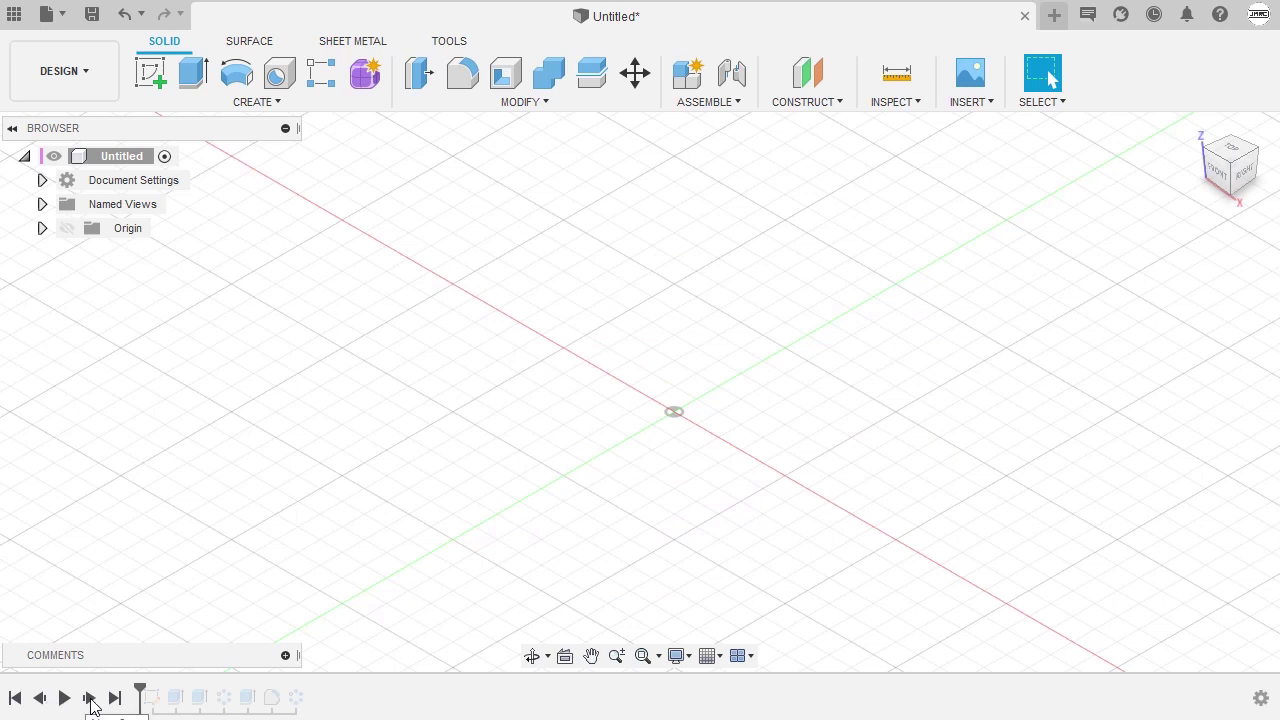
{"action": "left_click", "coordinate": [89, 698]}
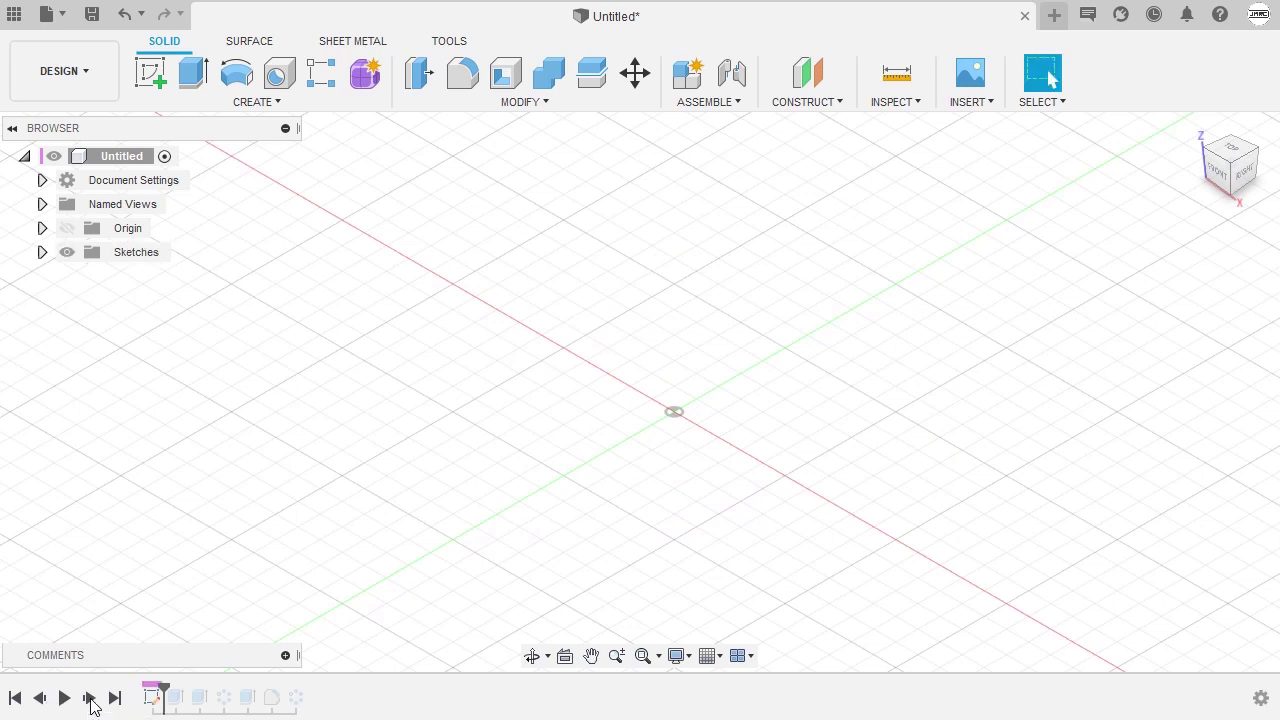
{"action": "left_click", "coordinate": [89, 698]}
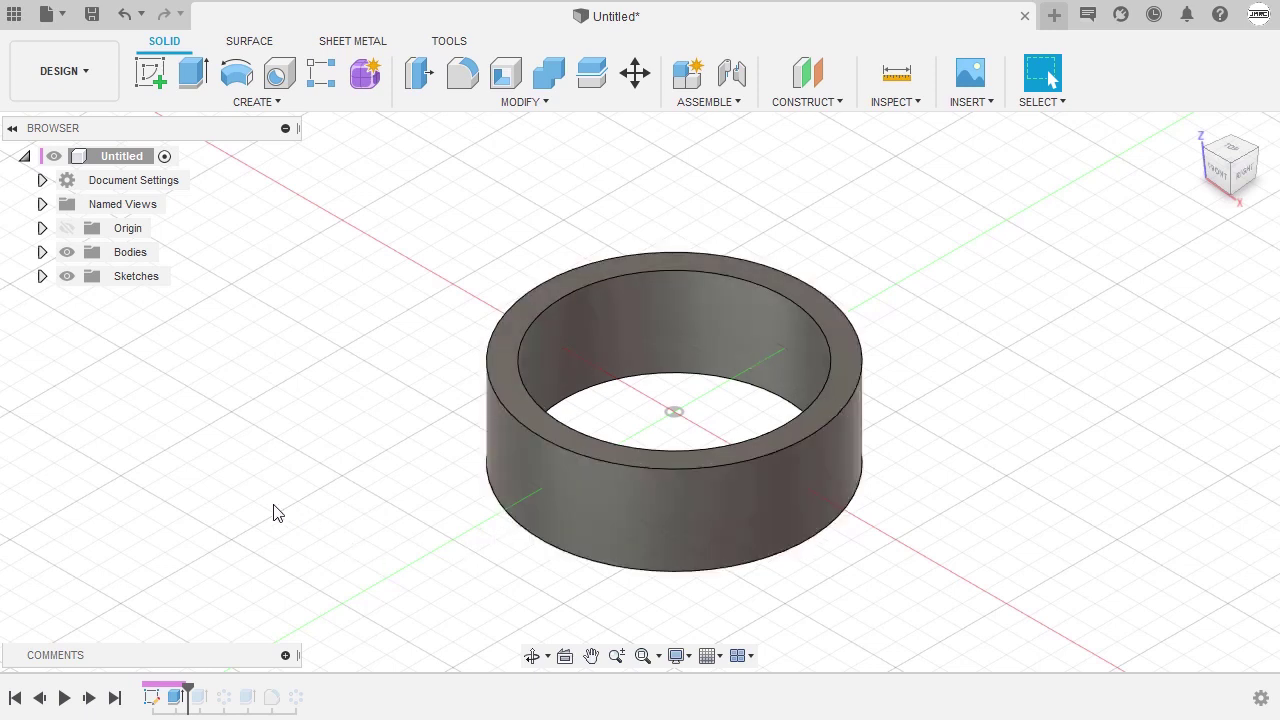
{"action": "left_click", "coordinate": [89, 698]}
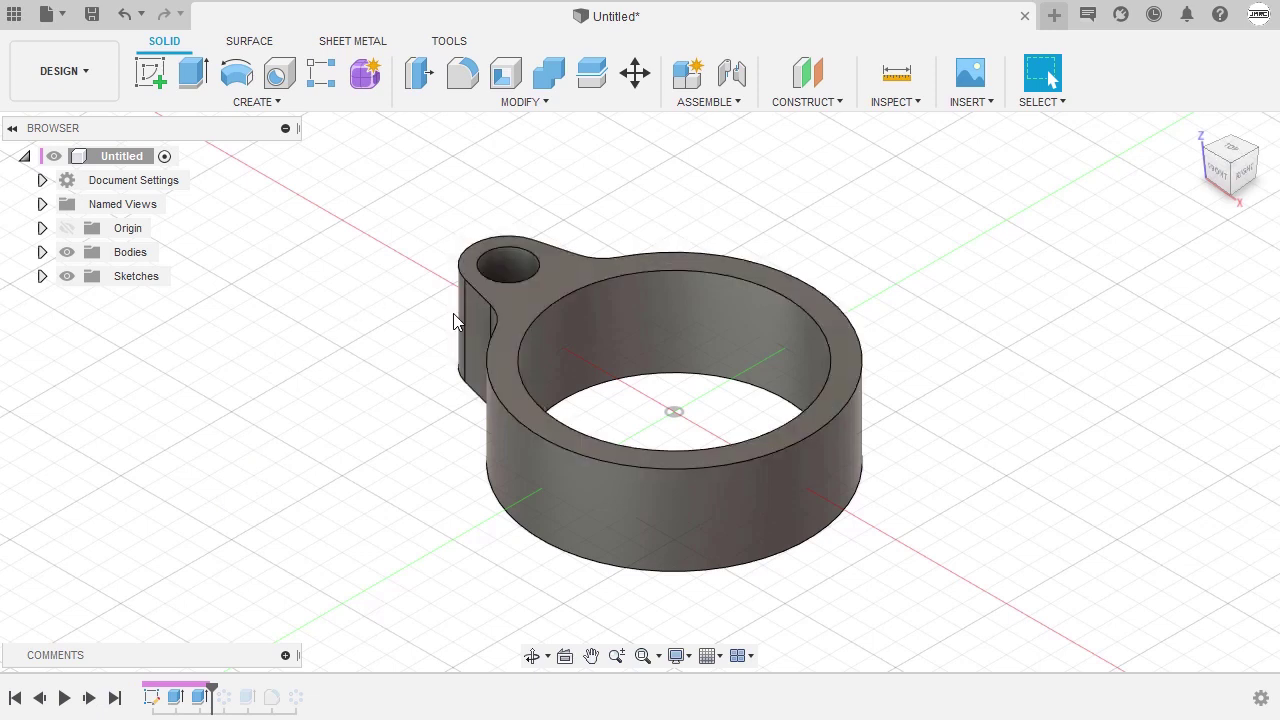
{"action": "left_click", "coordinate": [40, 698]}
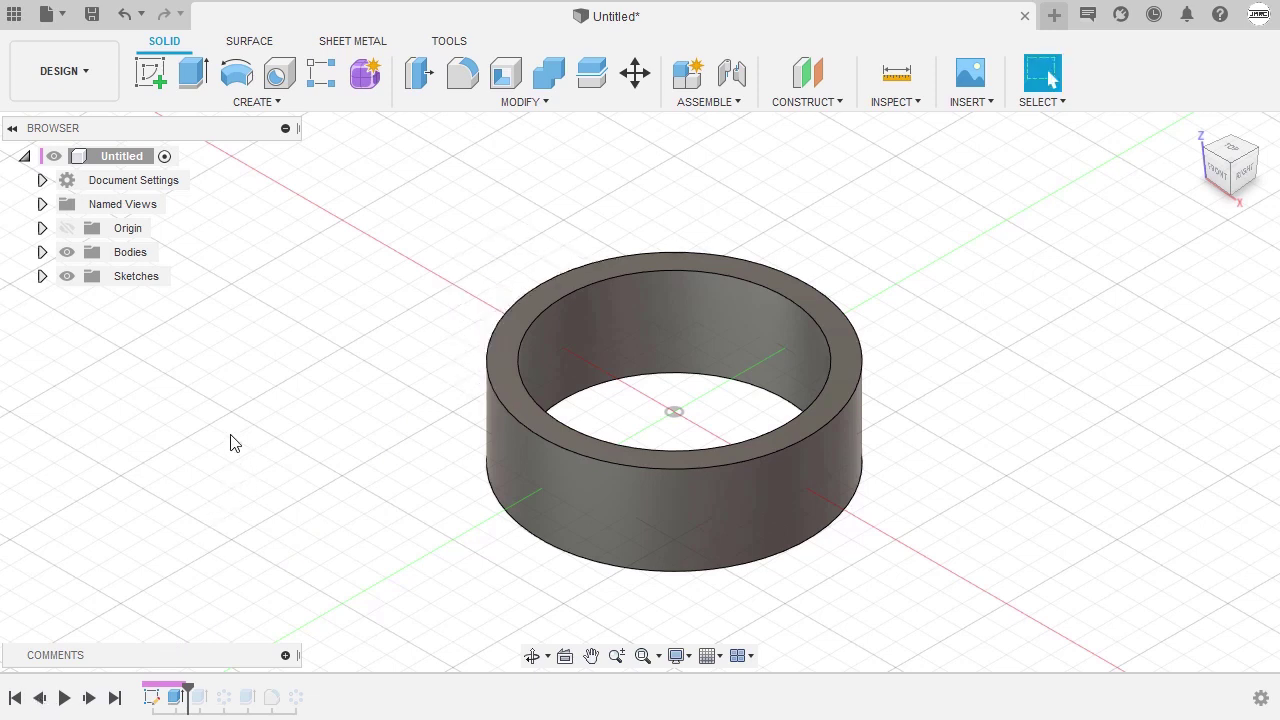
Edit Sketch1 and select the R8 lobe's arcs and tangent lines for a circular pattern
{"action": "double_click", "coordinate": [154, 698]}
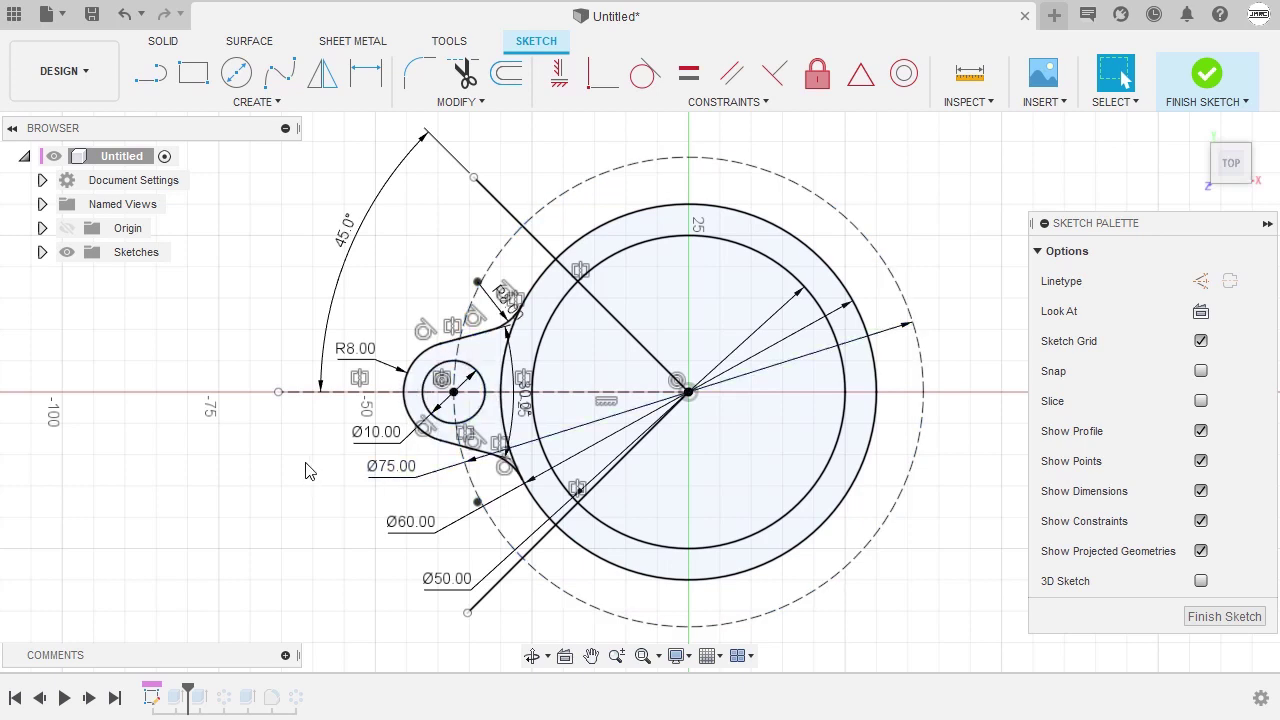
{"action": "key", "text": "s"}
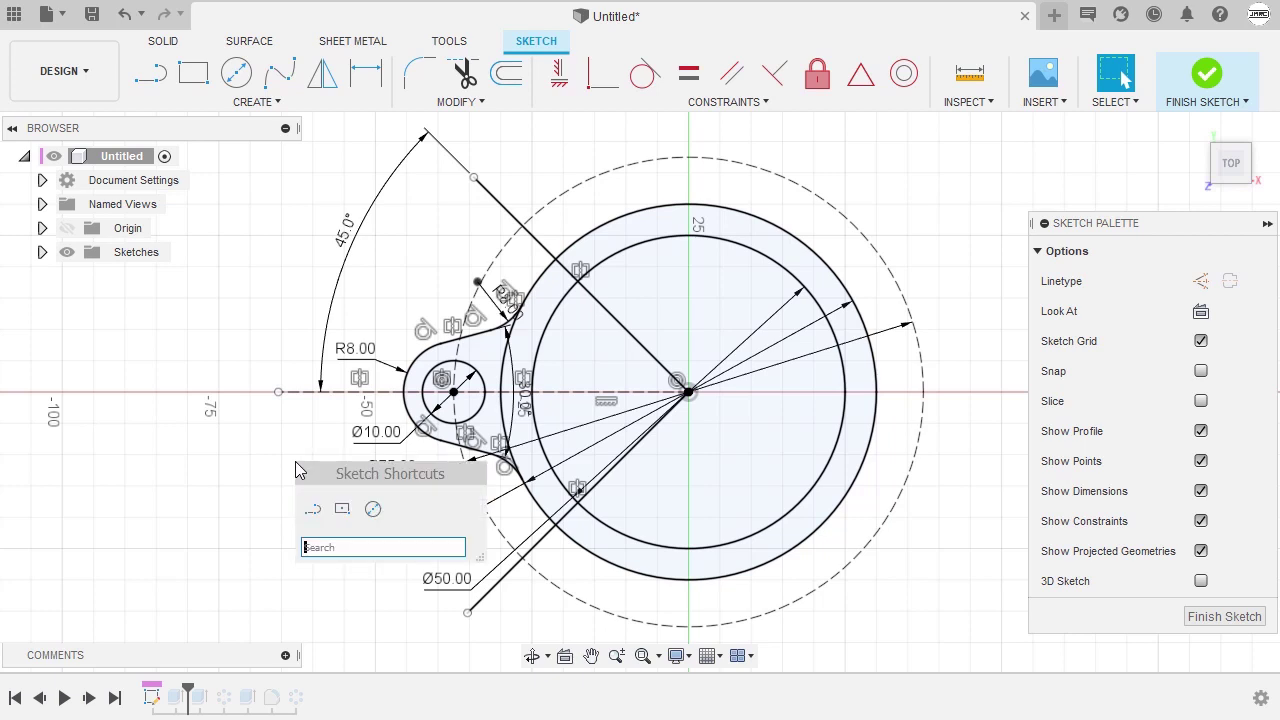
{"action": "type", "text": "P"}
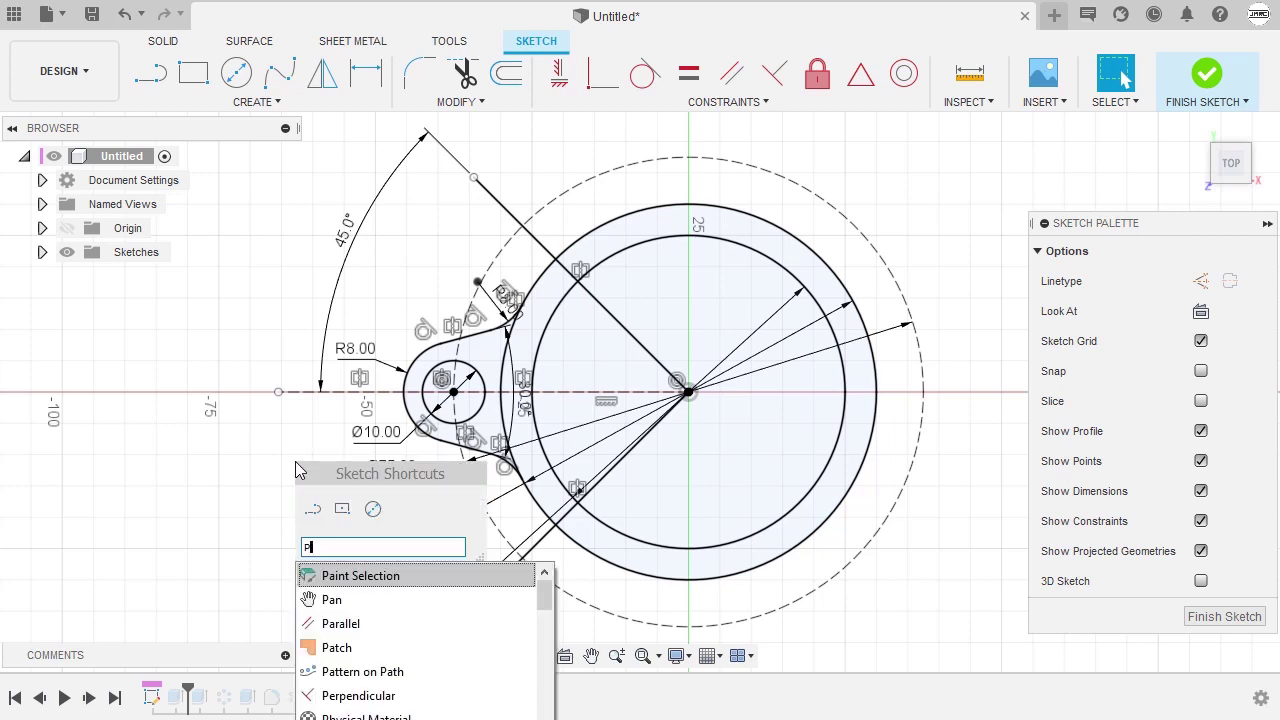
{"action": "type", "text": "ATT"}
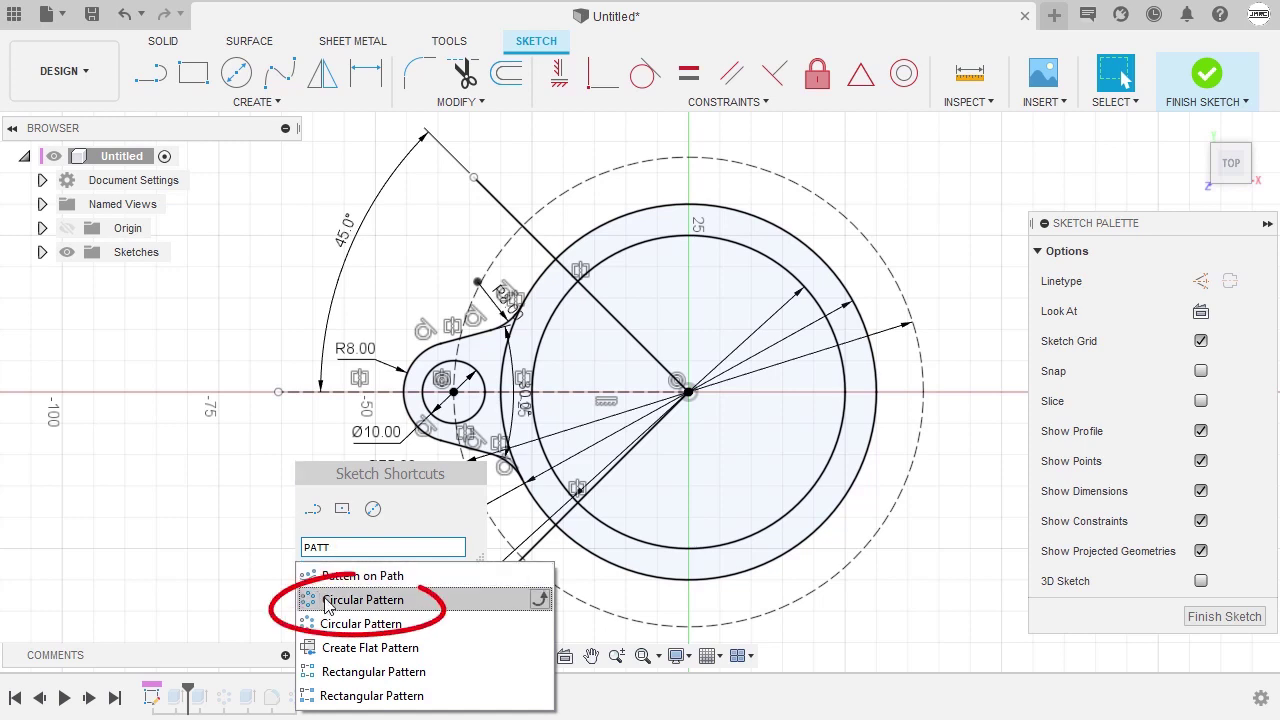
{"action": "left_click", "coordinate": [407, 600]}
{"action": "scroll", "coordinate": [430, 368], "scroll_direction": "up", "scroll_amount": 2}
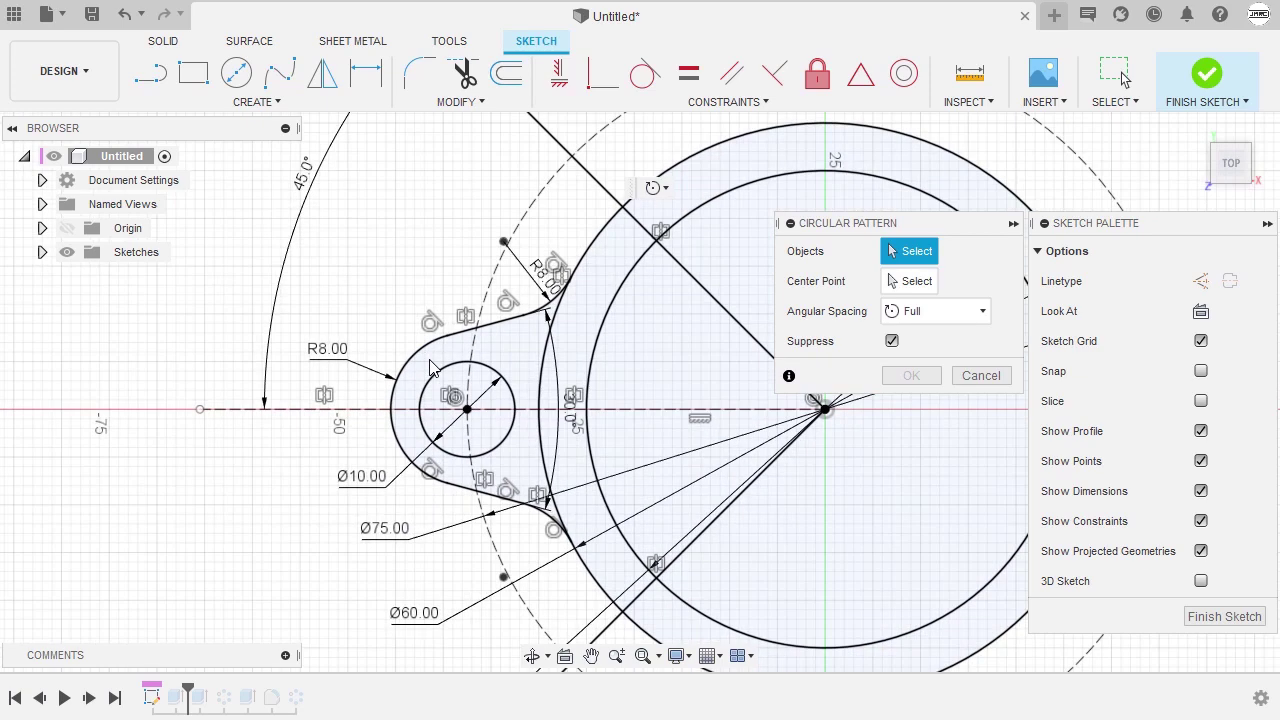
{"action": "scroll", "coordinate": [430, 368], "scroll_direction": "up", "scroll_amount": 3}
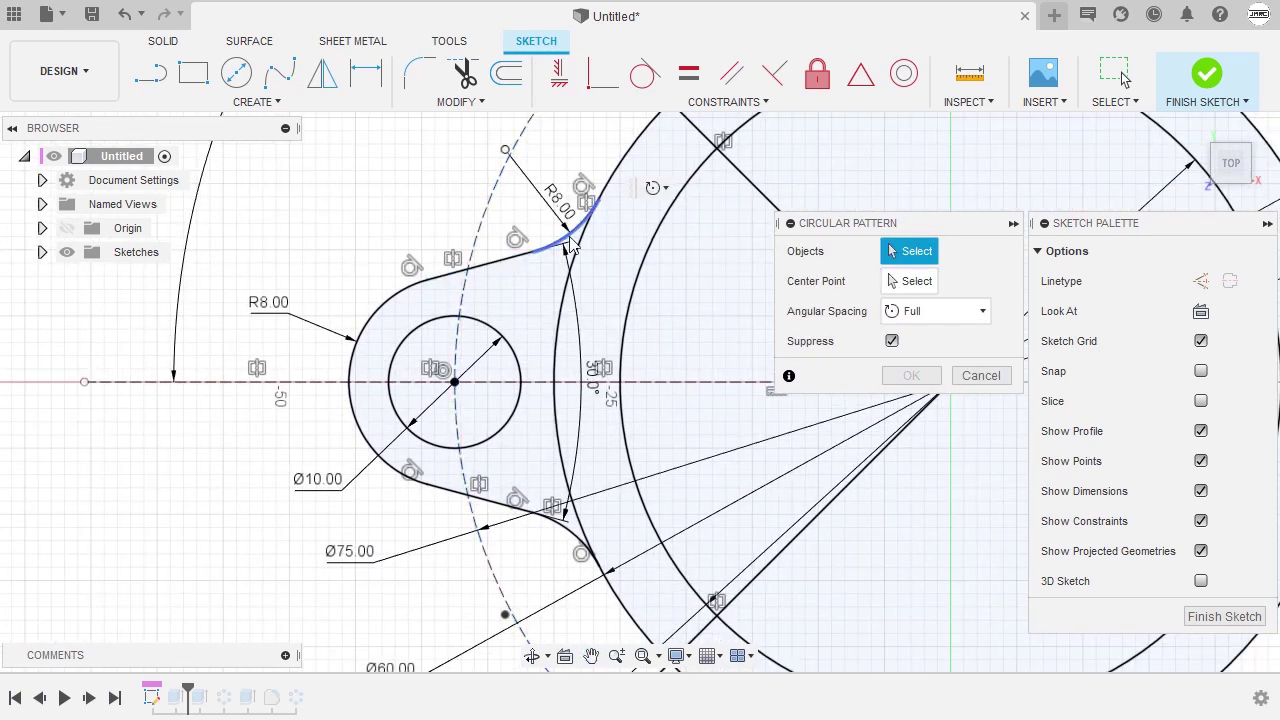
{"action": "left_click", "coordinate": [568, 246]}
{"action": "left_click", "coordinate": [500, 259]}
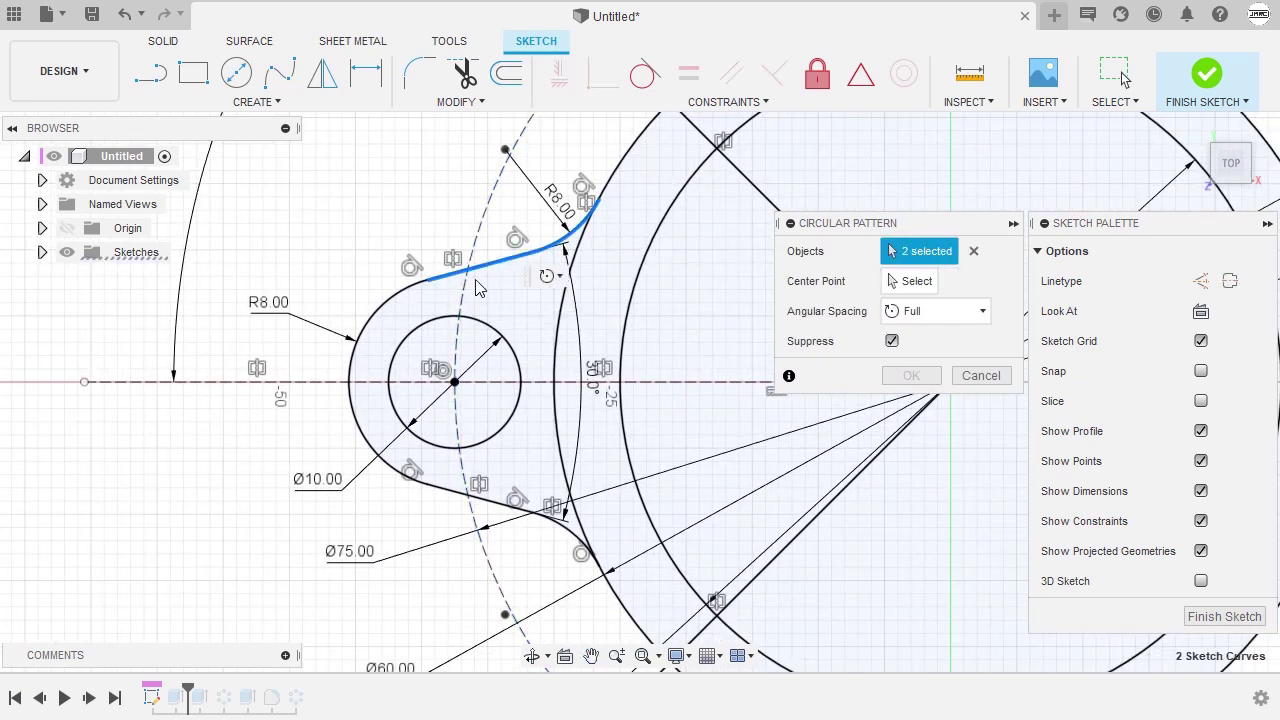
{"action": "left_click", "coordinate": [378, 322]}
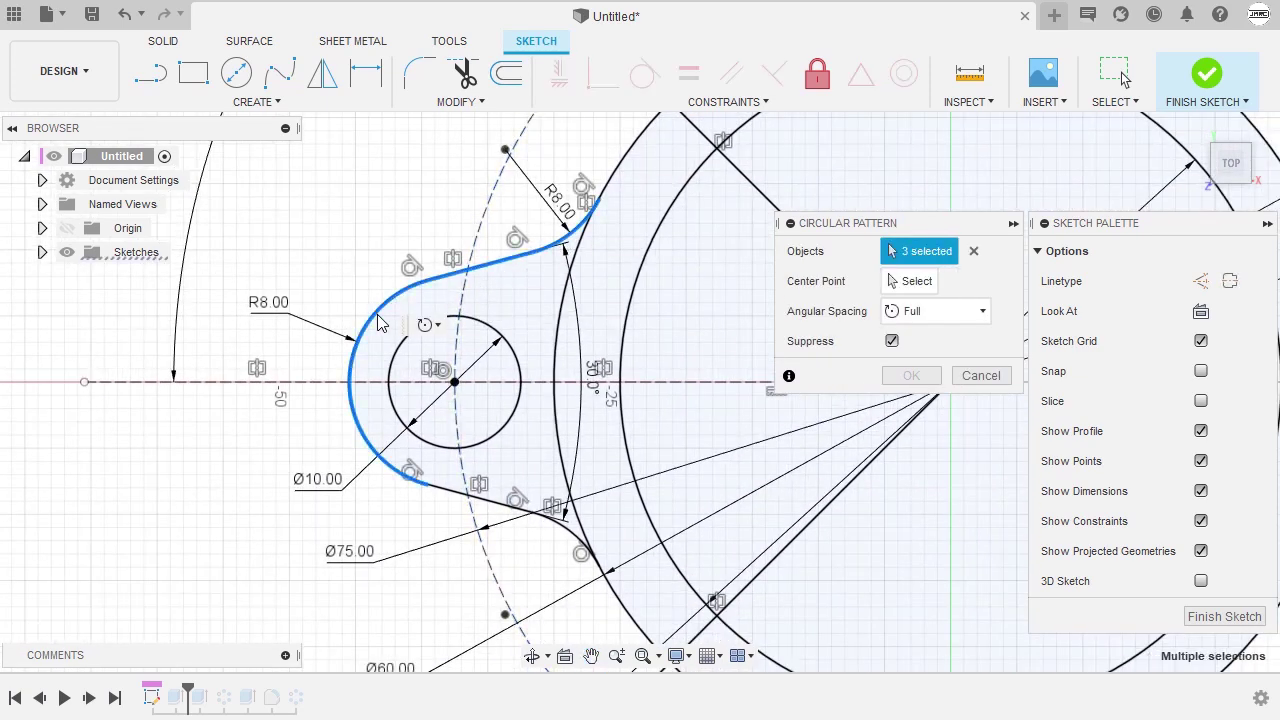
{"action": "left_click", "coordinate": [460, 494]}
{"action": "left_click", "coordinate": [568, 538]}
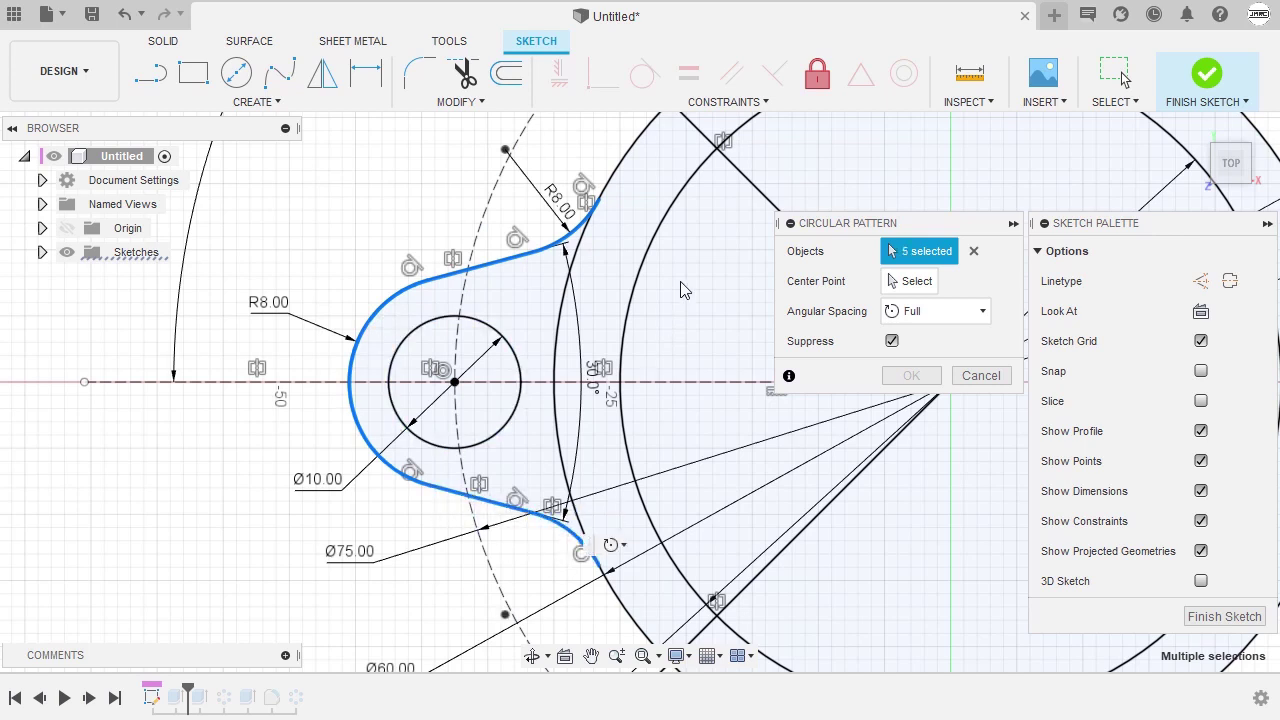
Use the ring's centre as pattern centre, add the Ø10 hole, make 3 copies and finish
{"action": "mouse_move", "coordinate": [680, 286]}
{"action": "middle_mouse_down"}
{"action": "mouse_move", "coordinate": [625, 320]}
{"action": "mouse_move", "coordinate": [578, 313]}
{"action": "middle_mouse_up"}
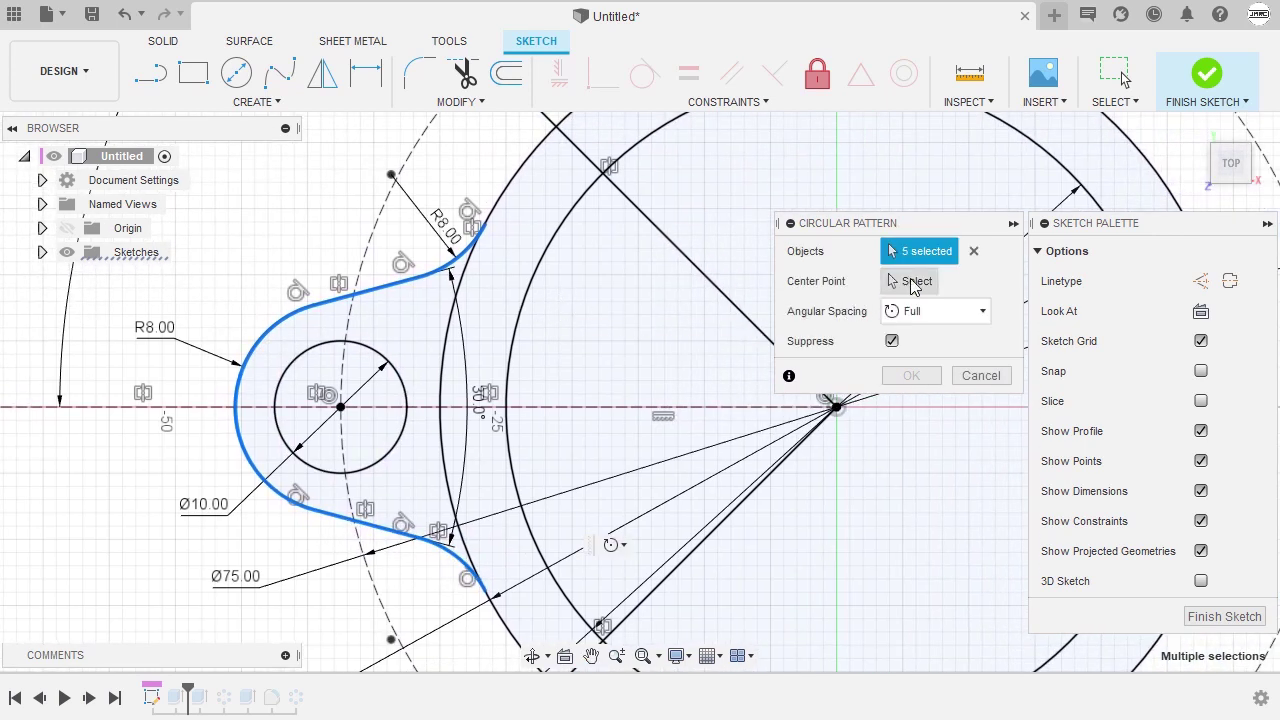
{"action": "left_click", "coordinate": [926, 280]}
{"action": "middle_click_drag", "start_coordinate": [674, 294], "coordinate": [530, 318]}
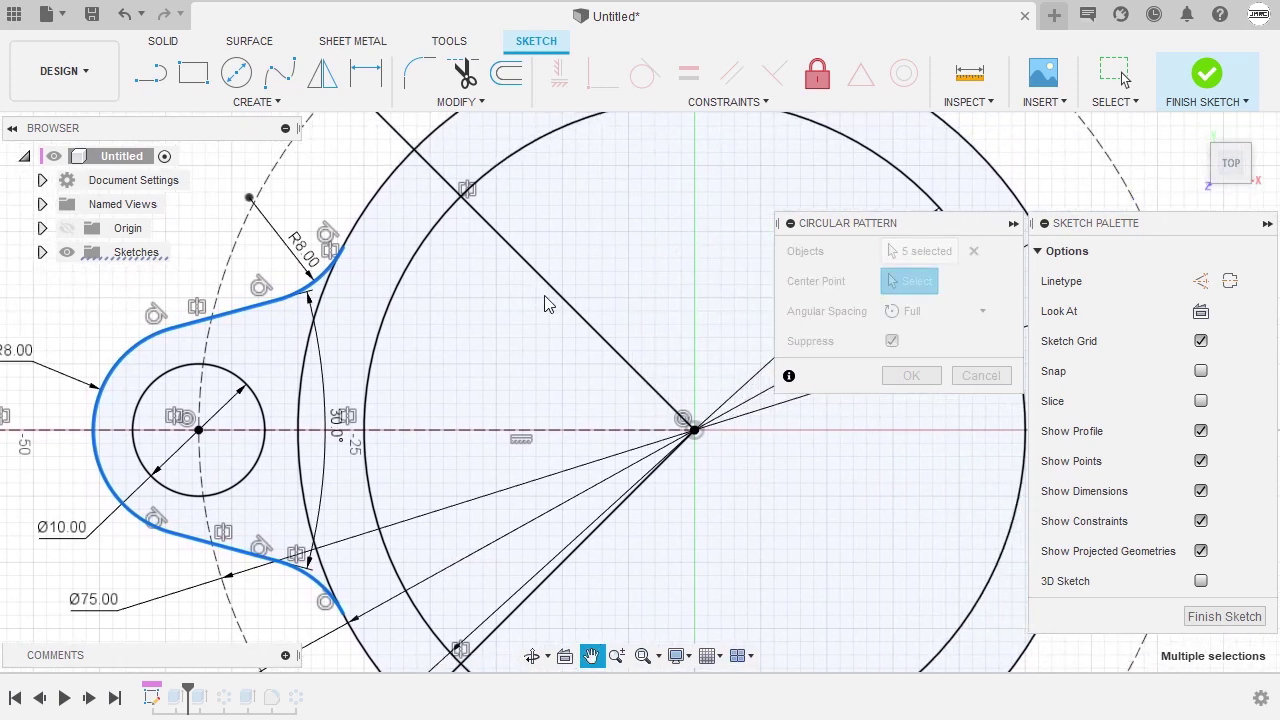
{"action": "left_click", "coordinate": [691, 433]}
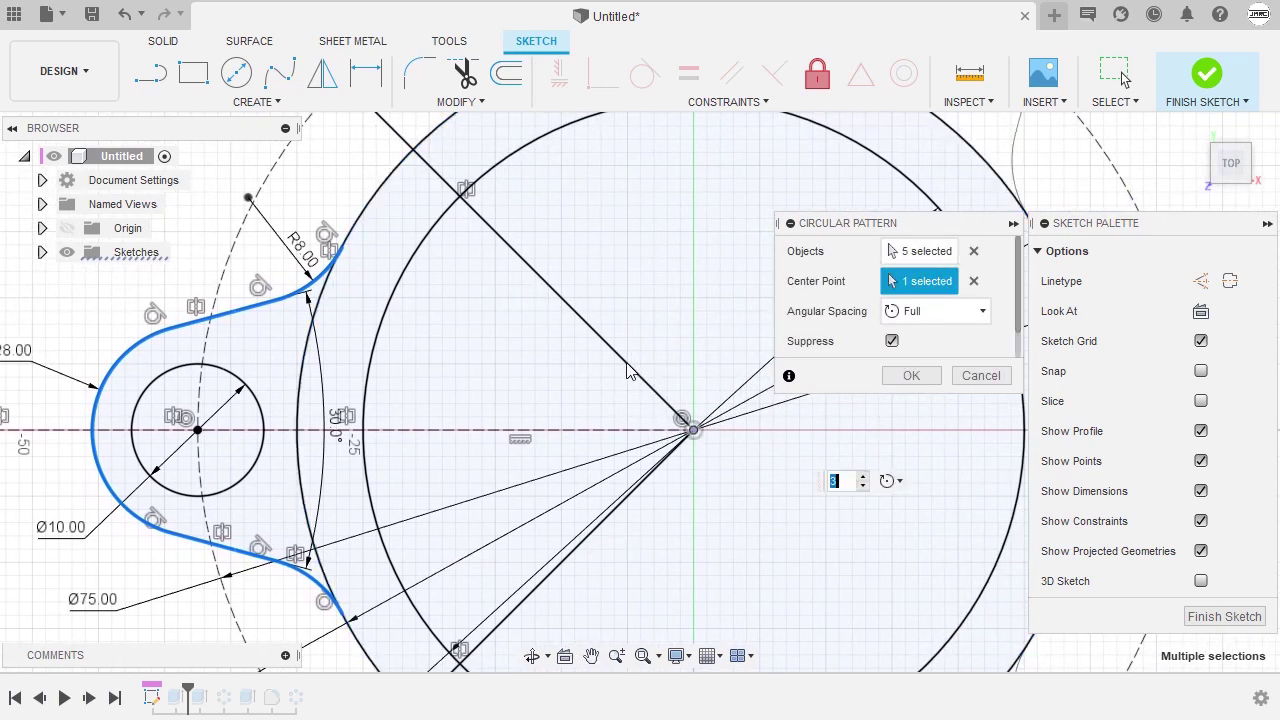
{"action": "scroll", "coordinate": [620, 357], "scroll_direction": "up", "scroll_amount": 2}
{"action": "scroll", "coordinate": [620, 357], "scroll_direction": "down", "scroll_amount": 4}
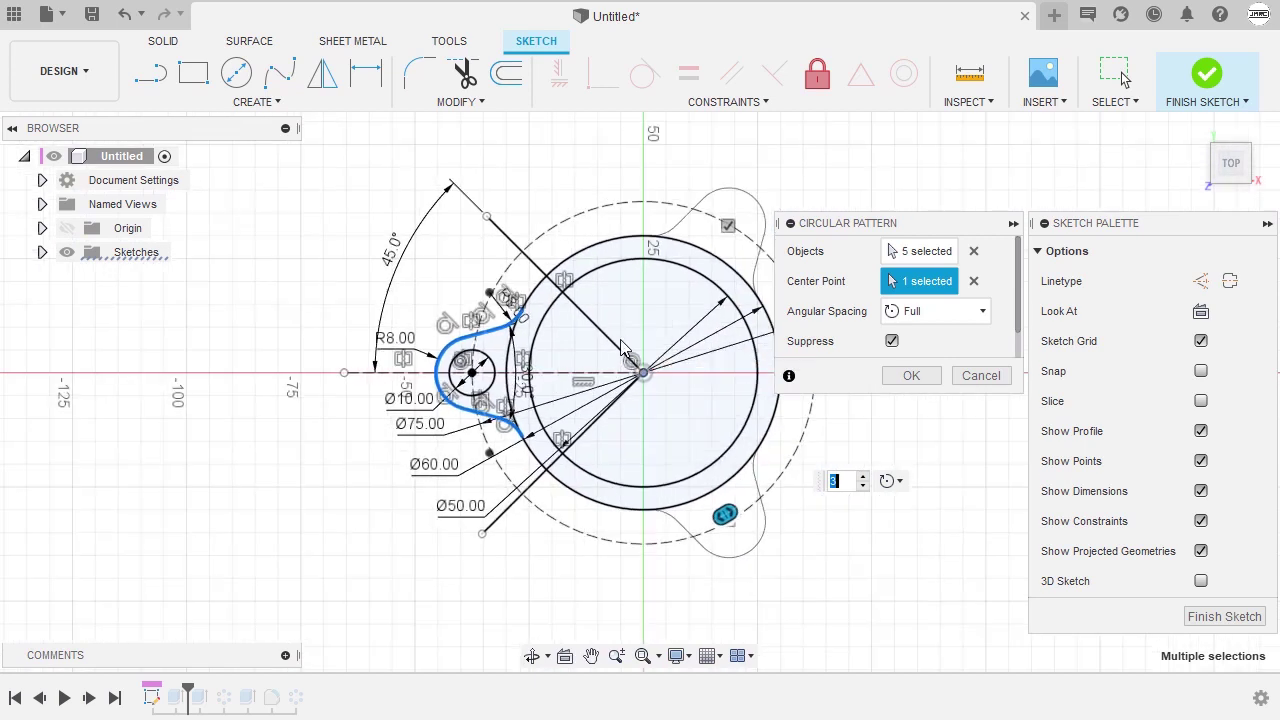
{"action": "left_click", "coordinate": [920, 252]}
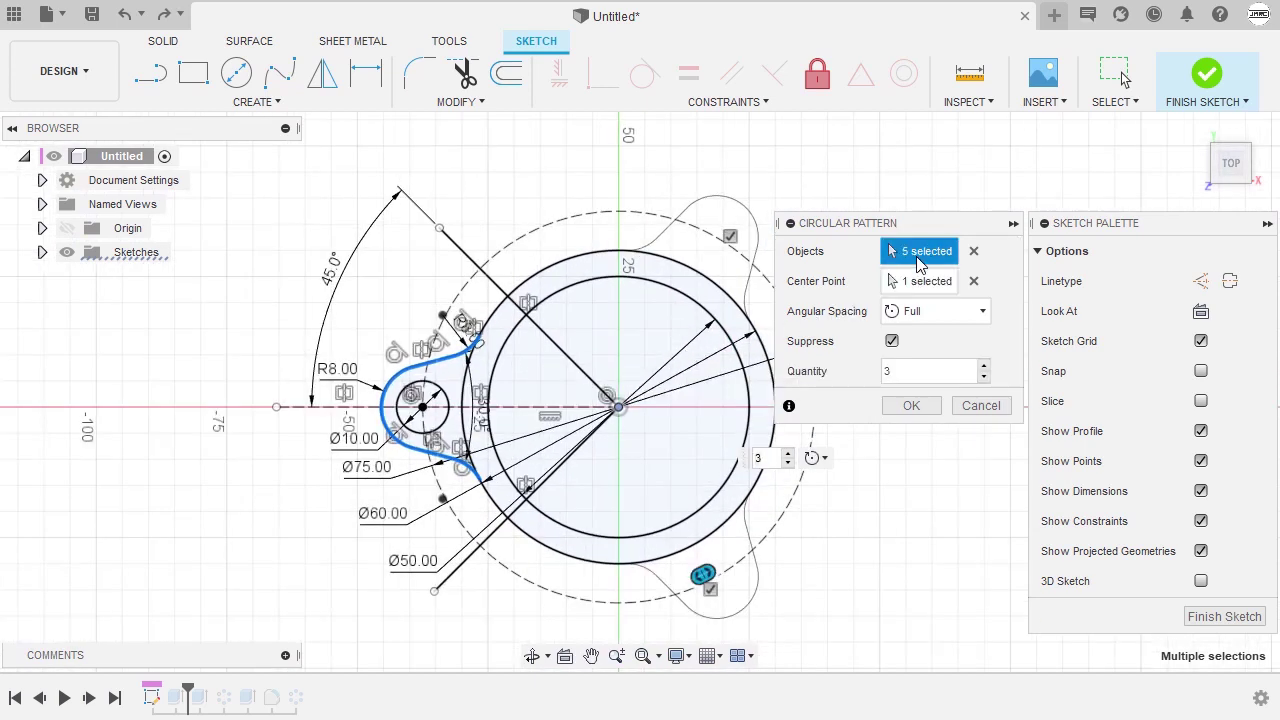
{"action": "left_click", "coordinate": [449, 408]}
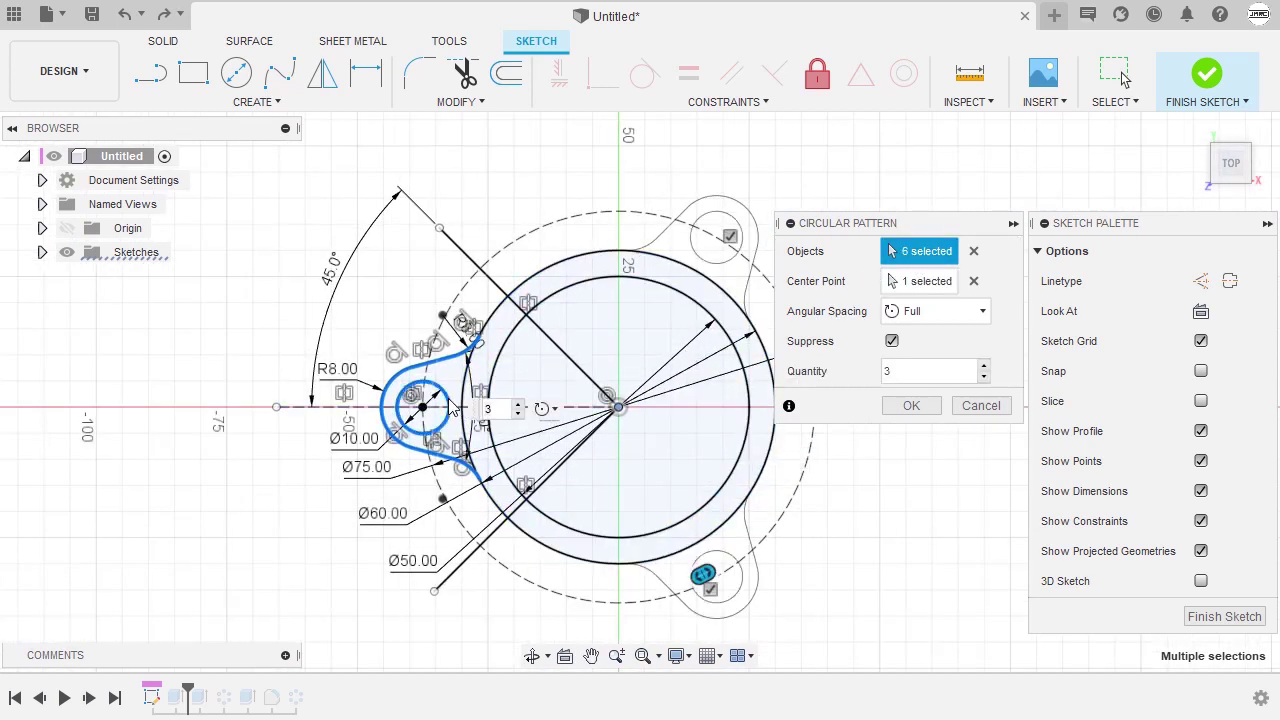
{"action": "left_click", "coordinate": [907, 406]}
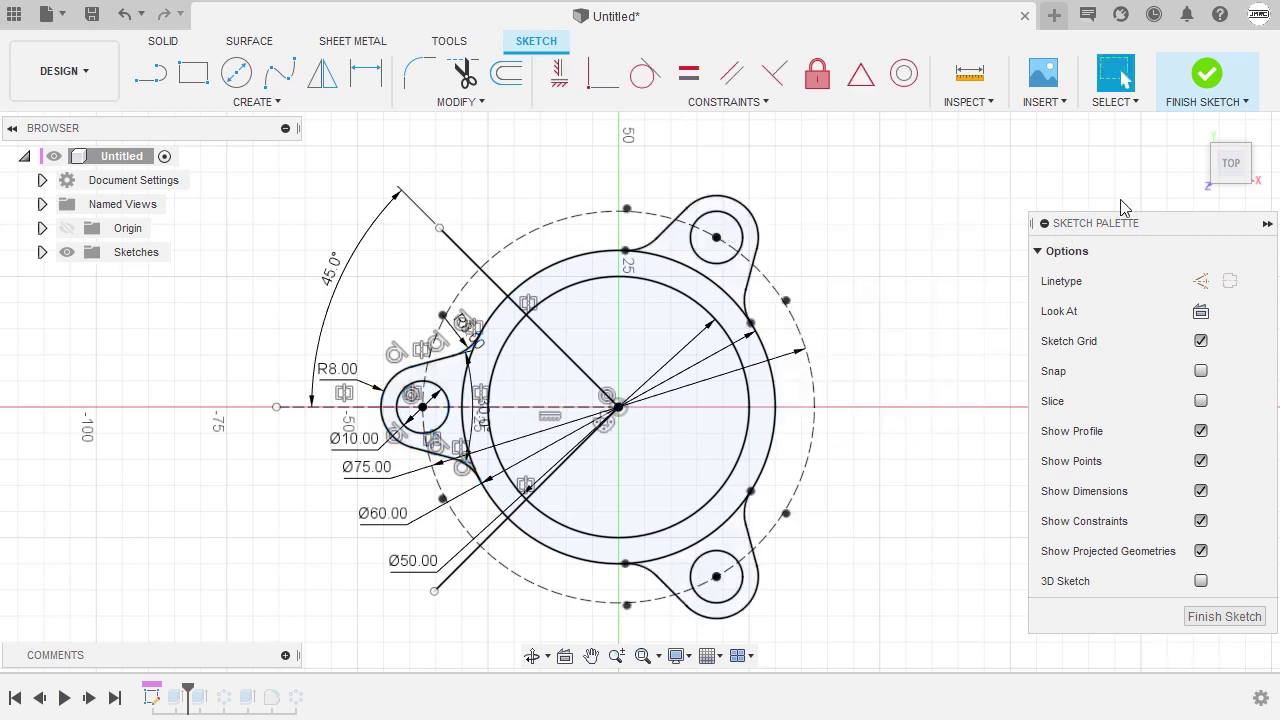
{"action": "left_click", "coordinate": [1195, 86]}
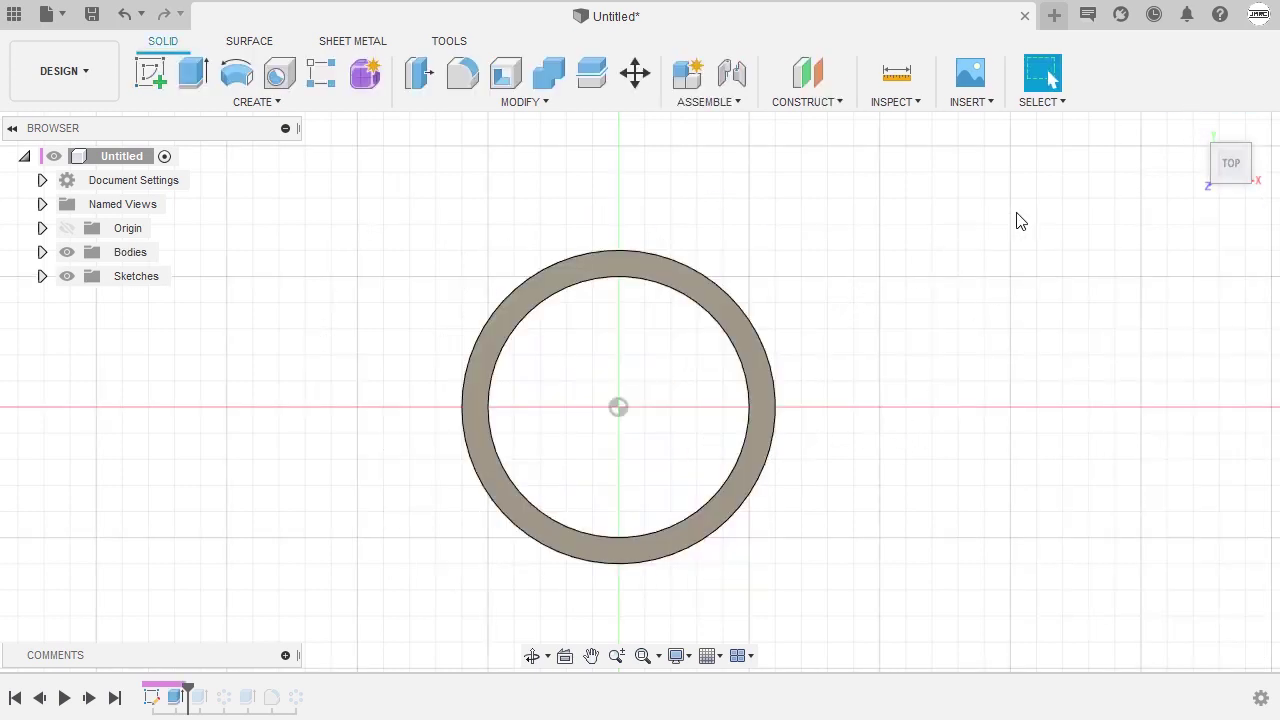
Show Sketch1 and select the right and bottom lobe profiles for extrusion
{"action": "left_click", "coordinate": [1195, 130]}
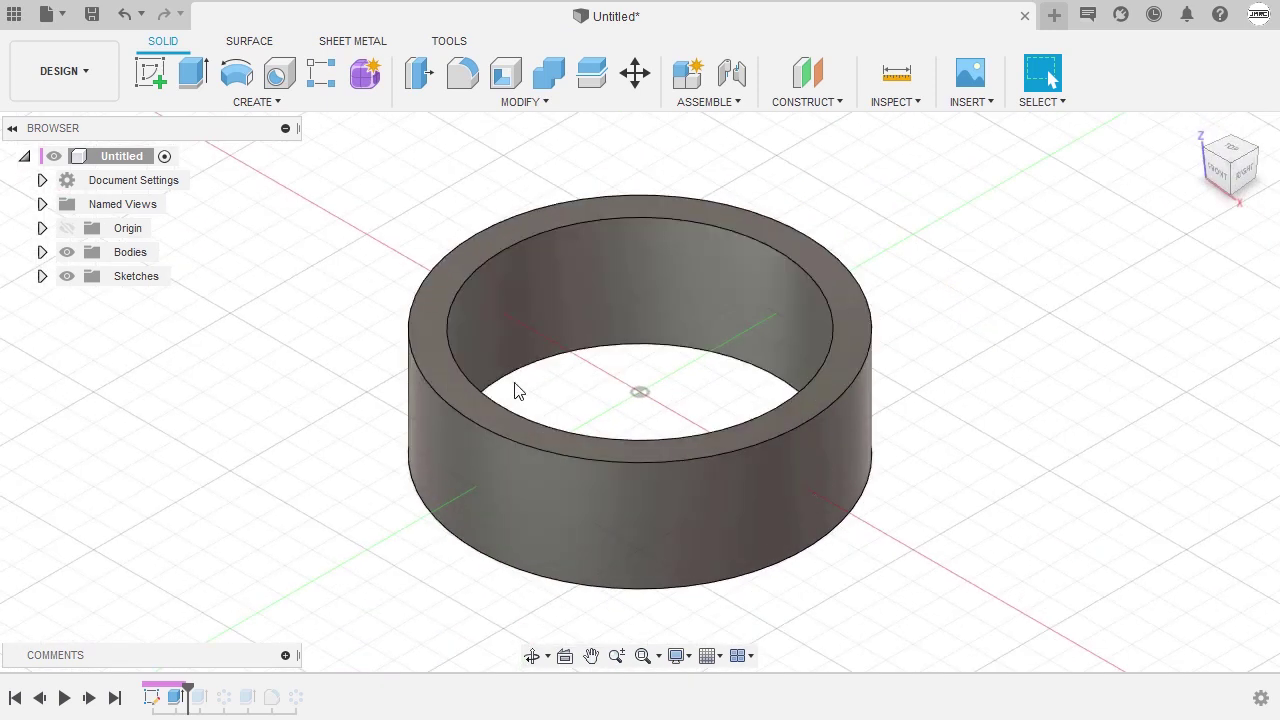
{"action": "left_click", "coordinate": [42, 276]}
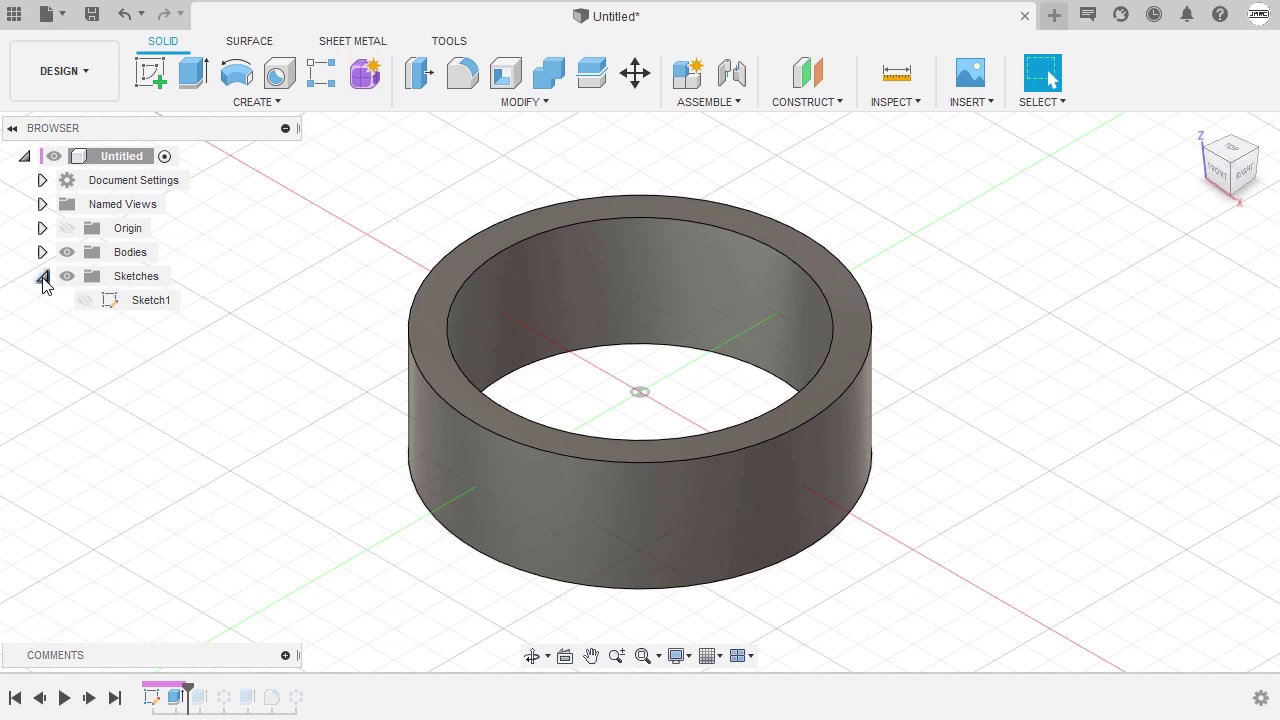
{"action": "left_click", "coordinate": [89, 300]}
{"action": "left_click", "coordinate": [85, 300]}
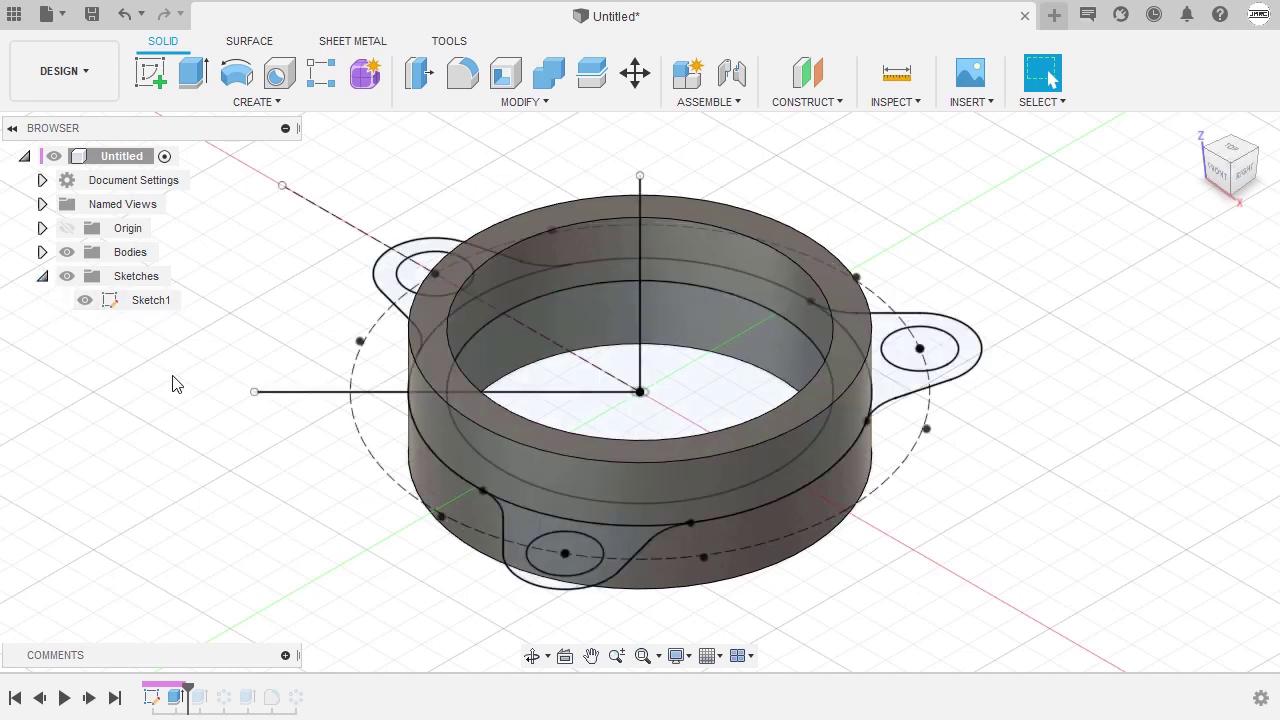
{"action": "key", "text": "e"}
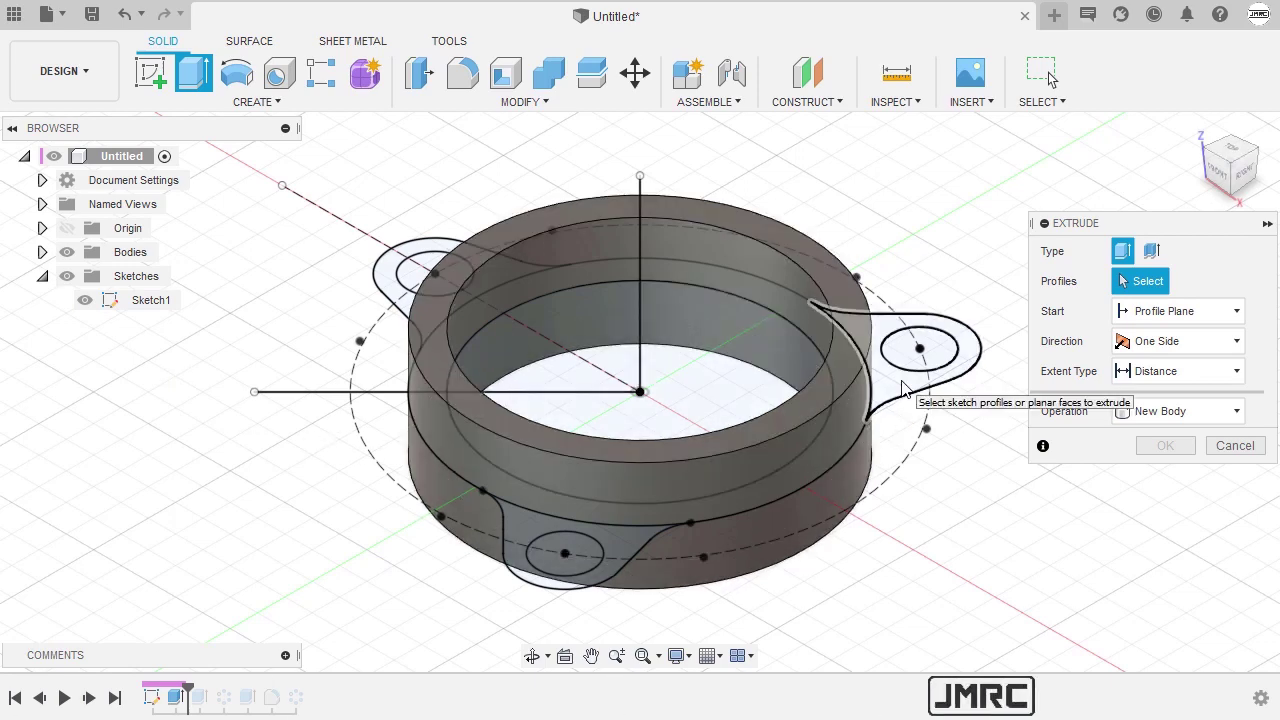
{"action": "left_click", "coordinate": [902, 388]}
{"action": "left_click", "coordinate": [626, 543]}
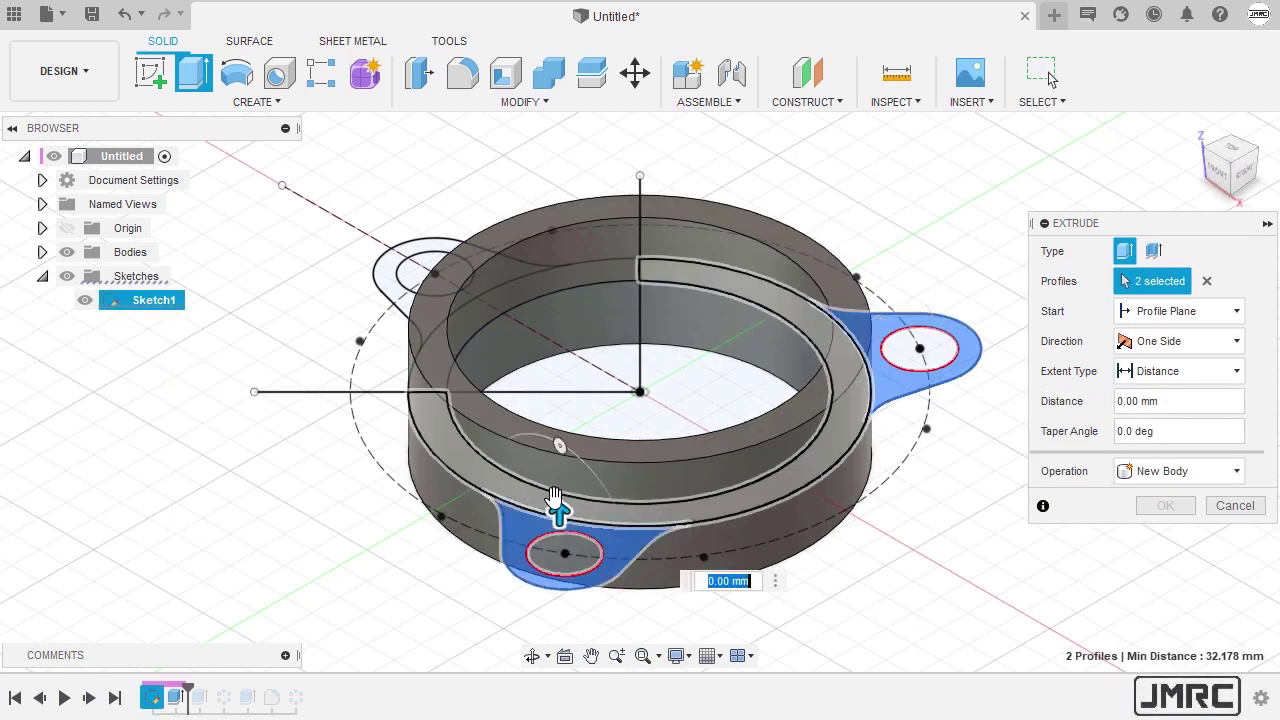
Extrude both lobes symmetrically to a whole length of d8, joined to the ring
{"action": "middle_click_drag", "start_coordinate": [555, 497], "coordinate": [745, 518], "text": "shift"}
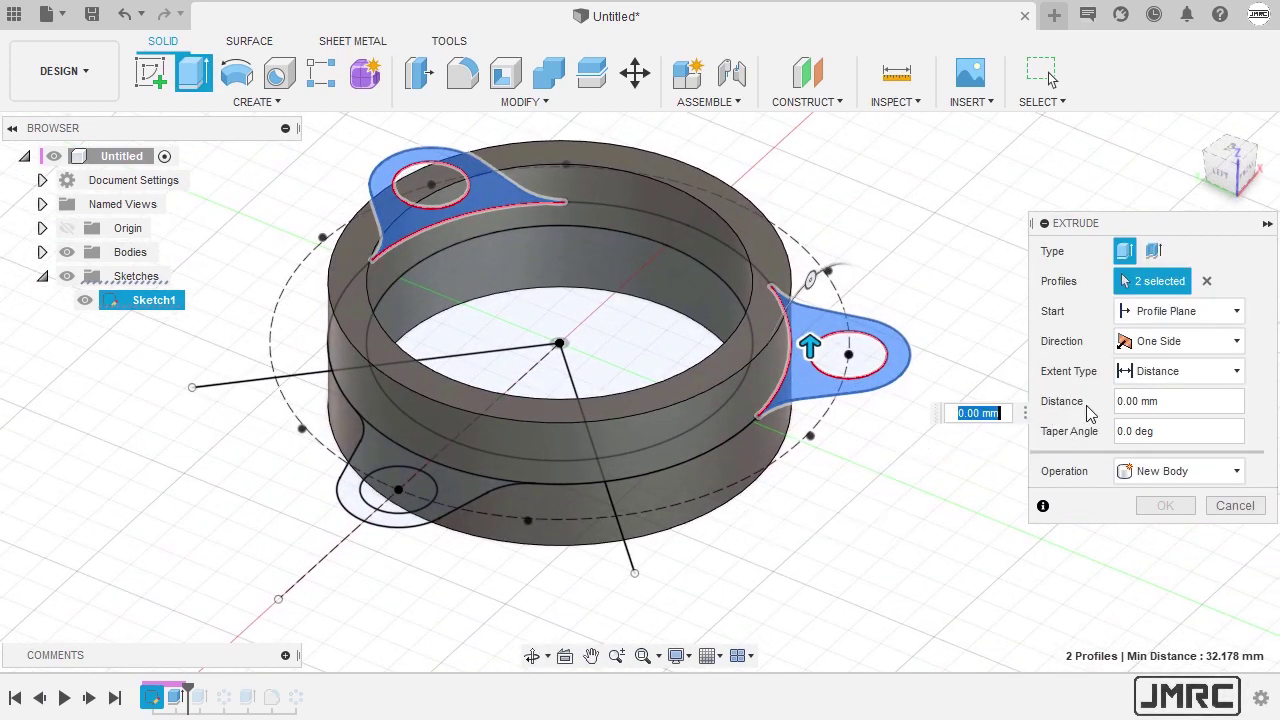
{"action": "left_click", "coordinate": [1178, 403]}
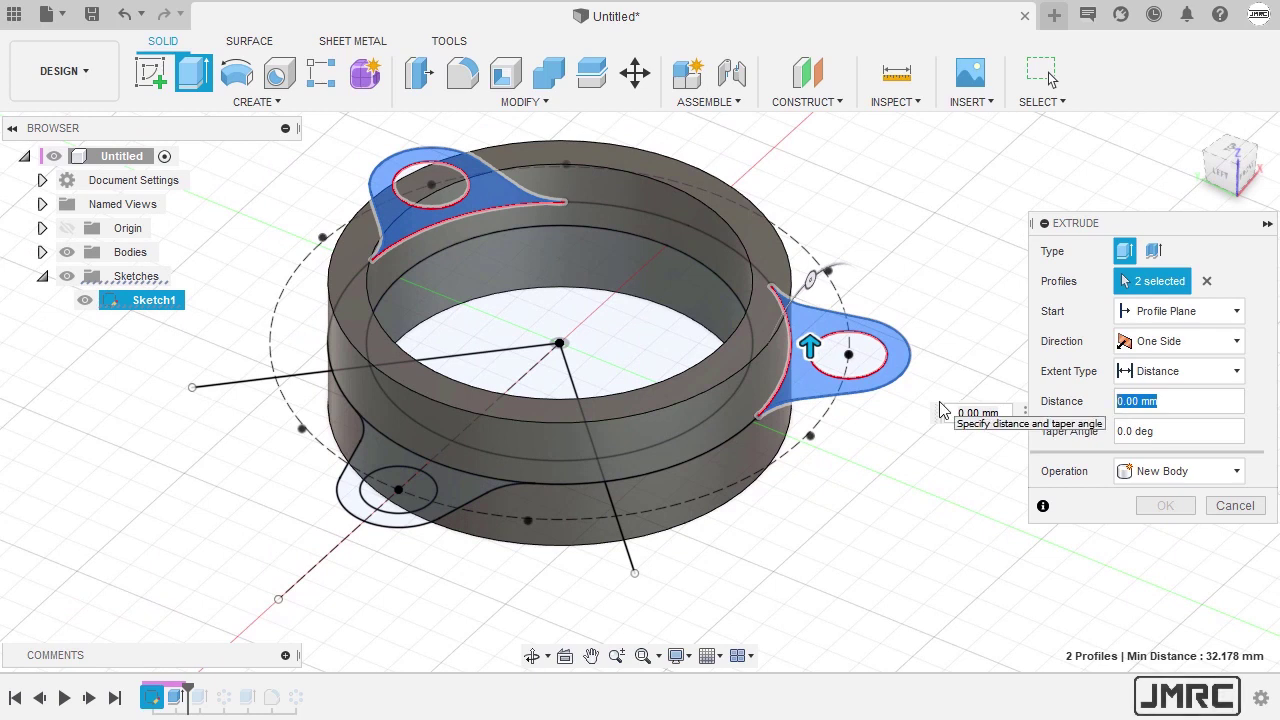
{"action": "type", "text": "d8"}
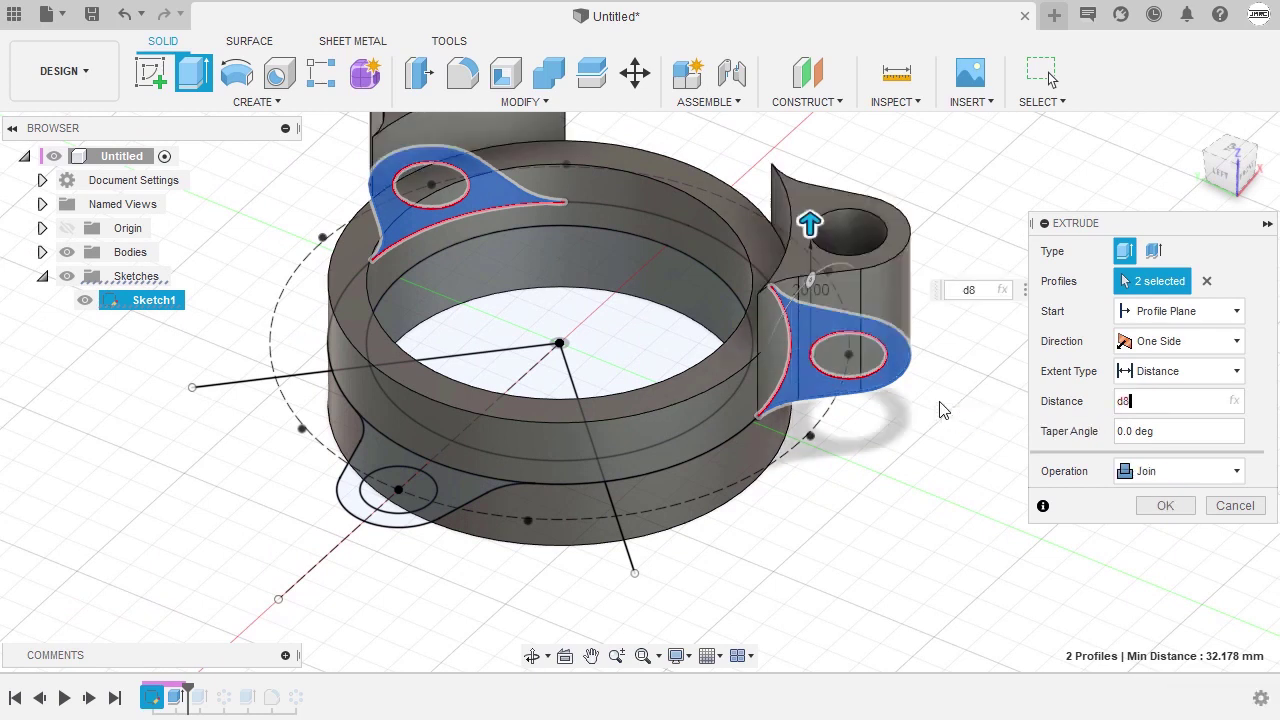
{"action": "left_click", "coordinate": [1172, 341]}
{"action": "left_click", "coordinate": [1175, 412]}
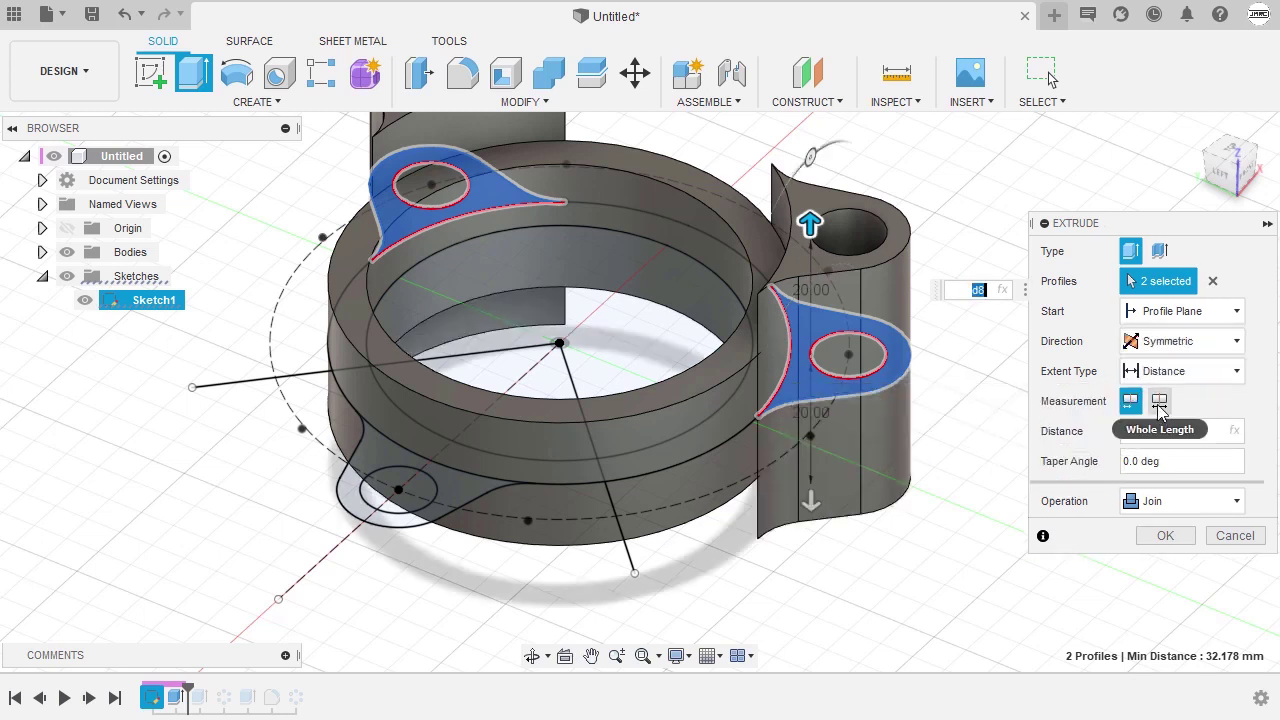
{"action": "left_click", "coordinate": [1159, 402]}
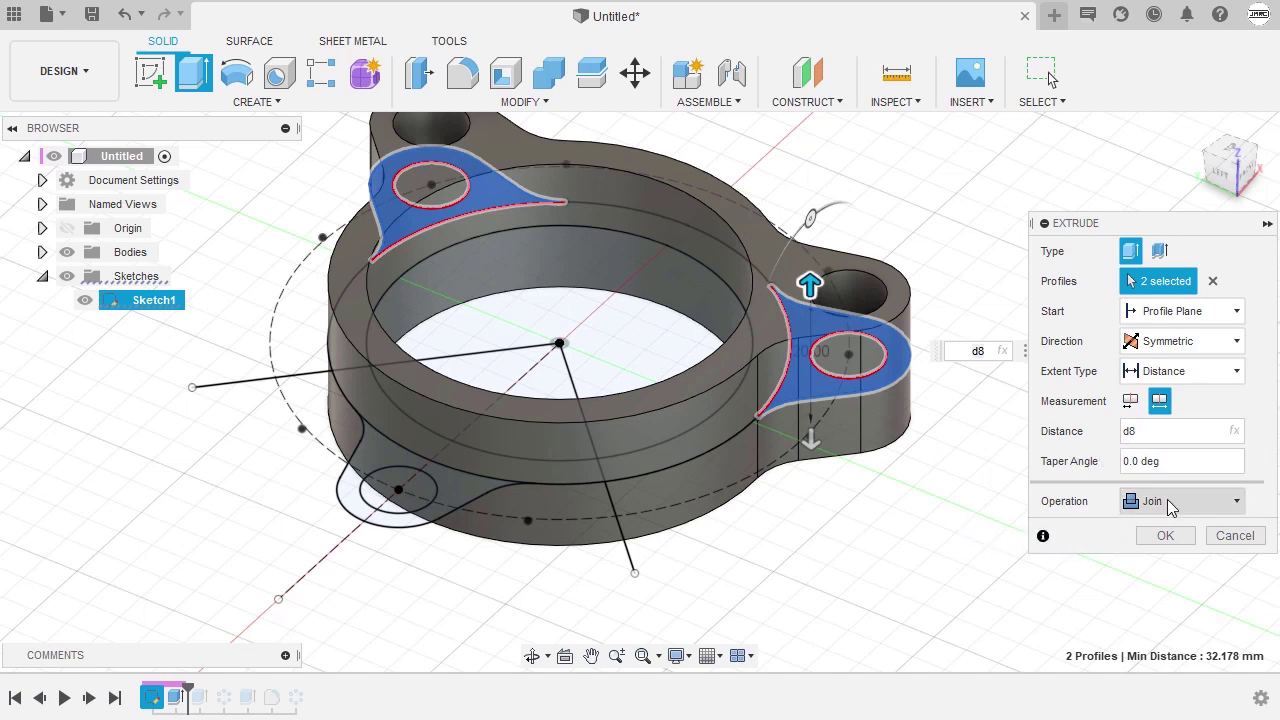
{"action": "left_click", "coordinate": [1165, 535]}
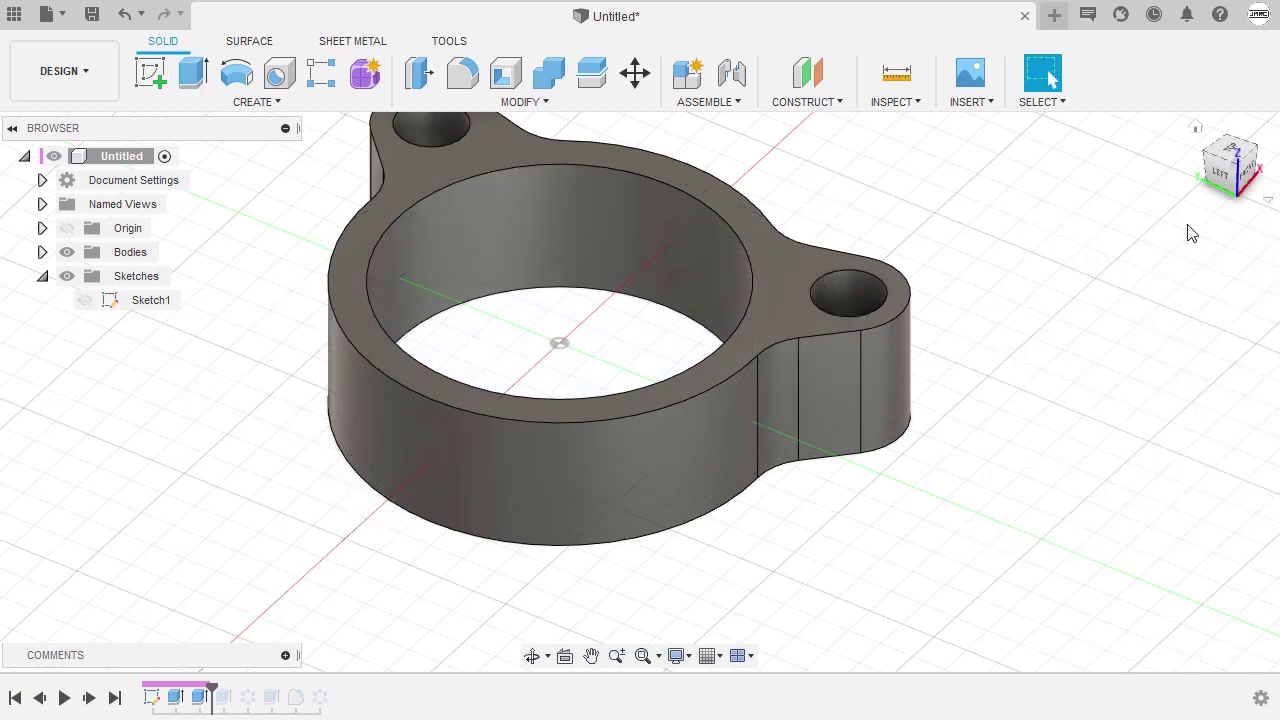
{"action": "left_click", "coordinate": [1195, 127]}
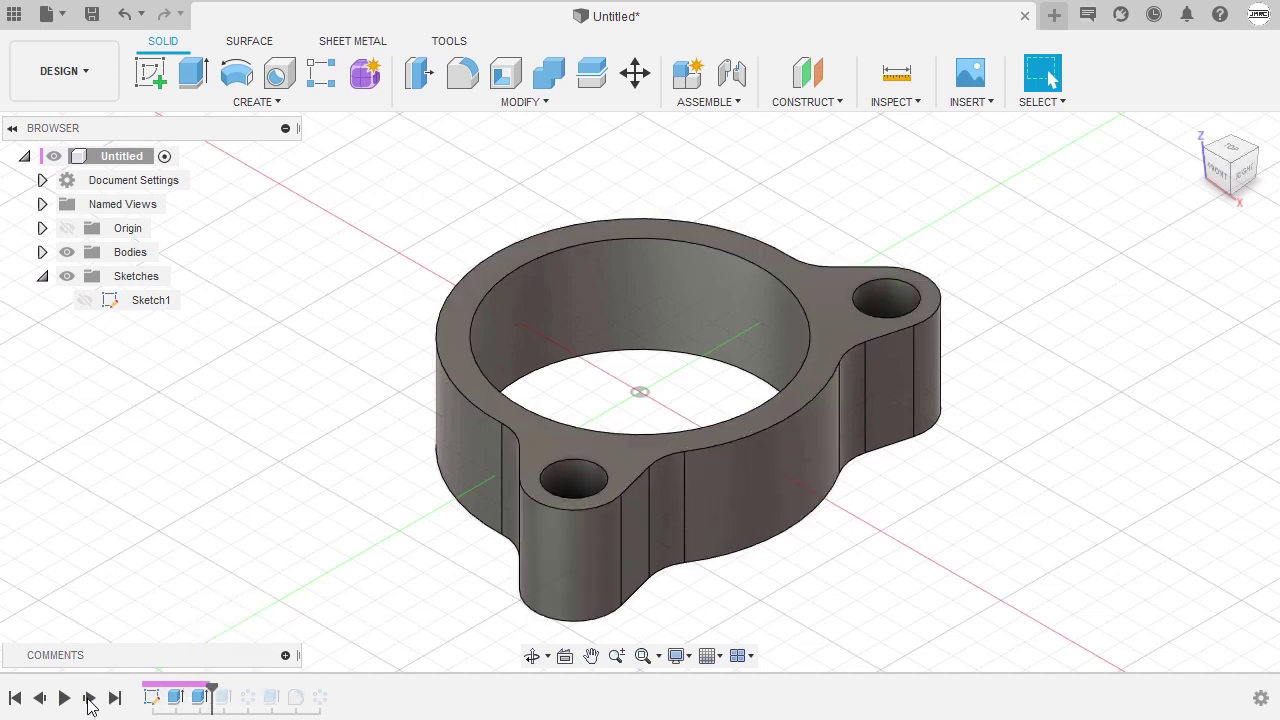
{"action": "left_click", "coordinate": [89, 698]}
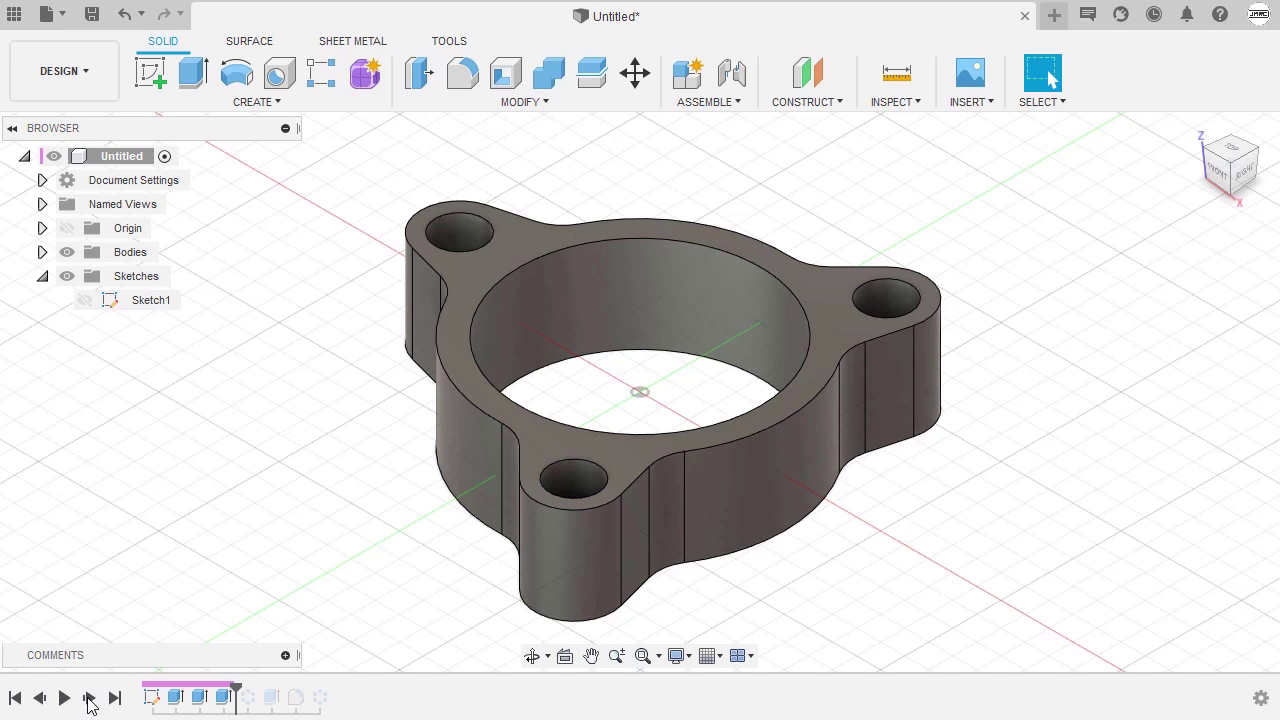
{"action": "left_click", "coordinate": [89, 698]}
{"action": "left_click", "coordinate": [89, 698]}
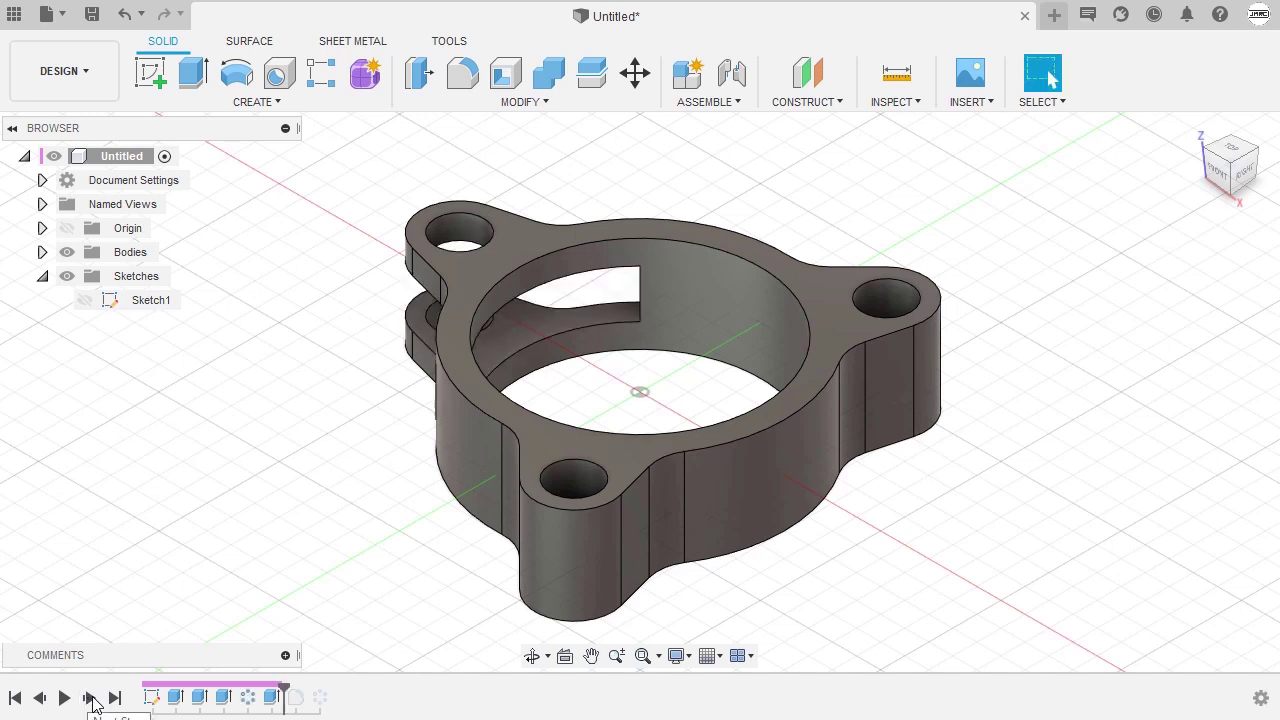
{"action": "left_click", "coordinate": [89, 698]}
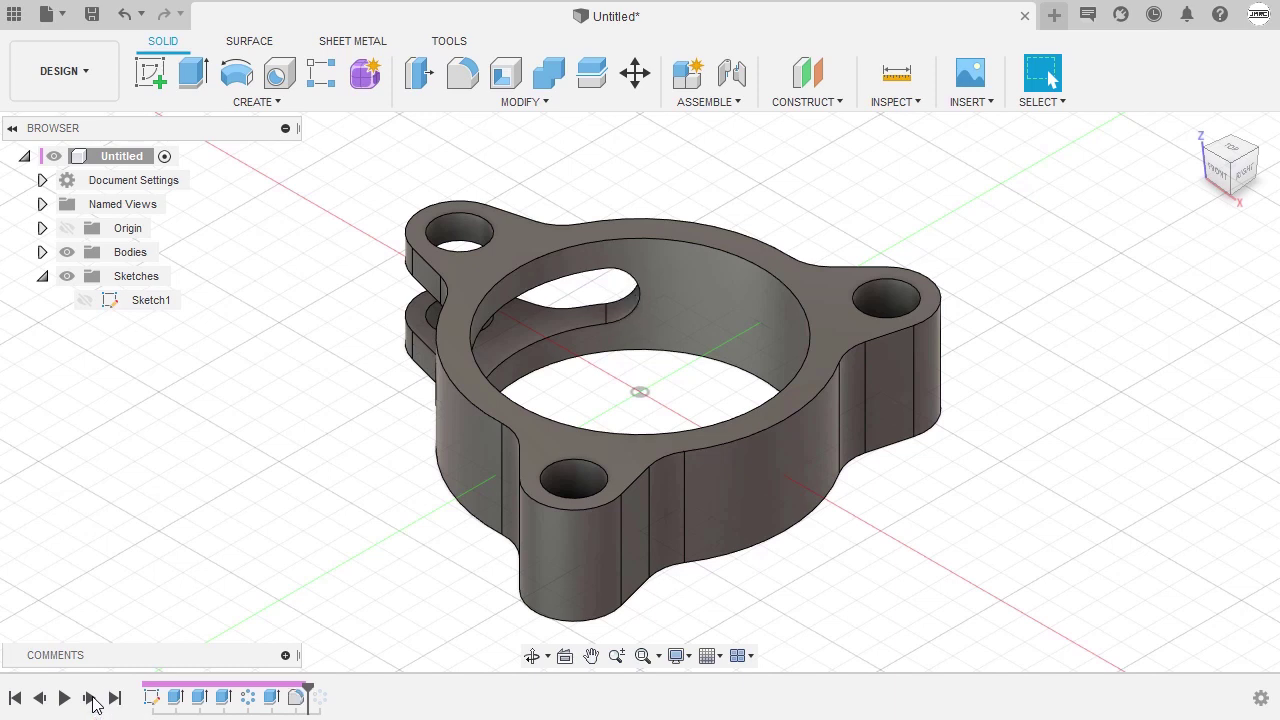
{"action": "left_click", "coordinate": [89, 698]}
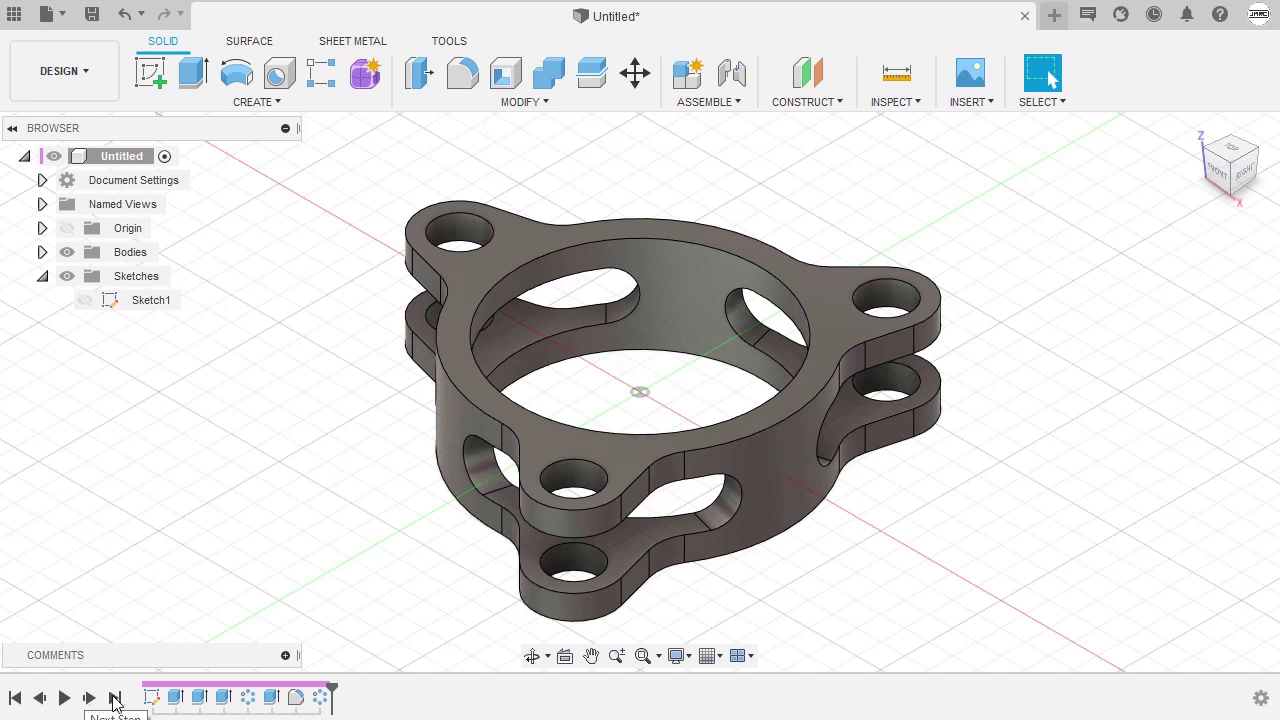
{"action": "left_click_drag", "start_coordinate": [334, 694], "coordinate": [212, 695]}
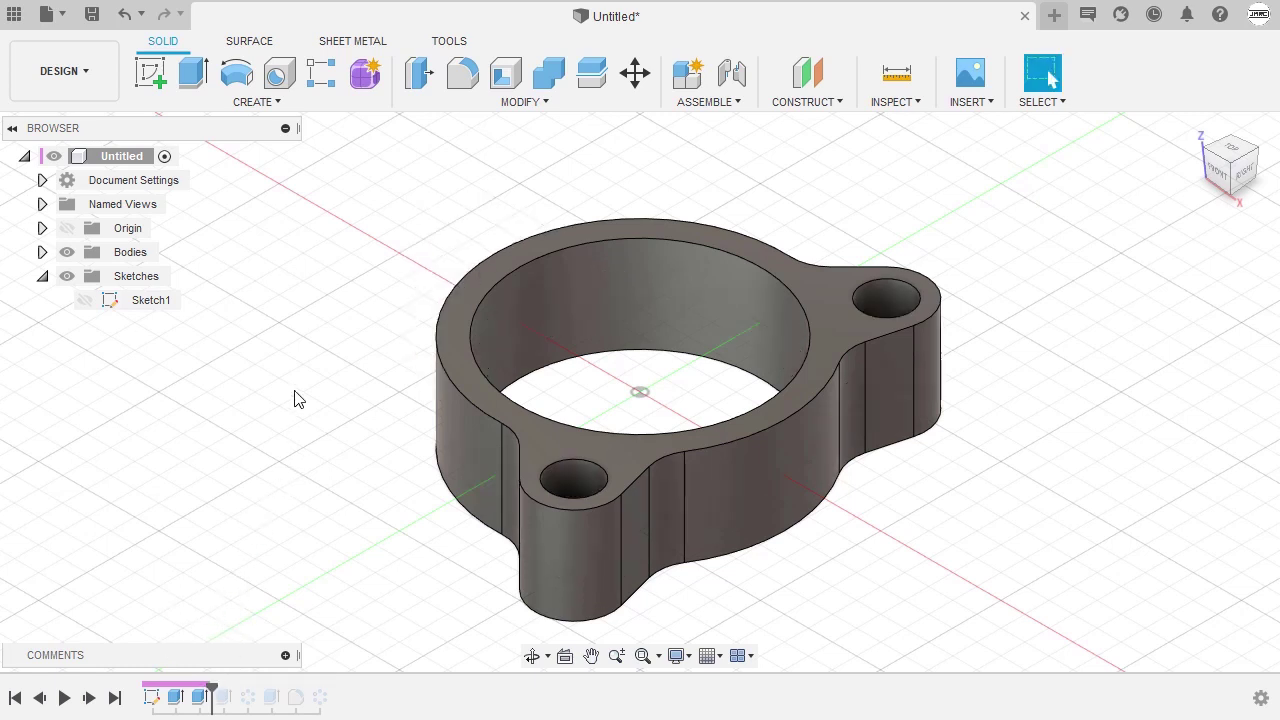
{"action": "middle_click_drag", "start_coordinate": [294, 398], "coordinate": [408, 382], "text": "shift"}
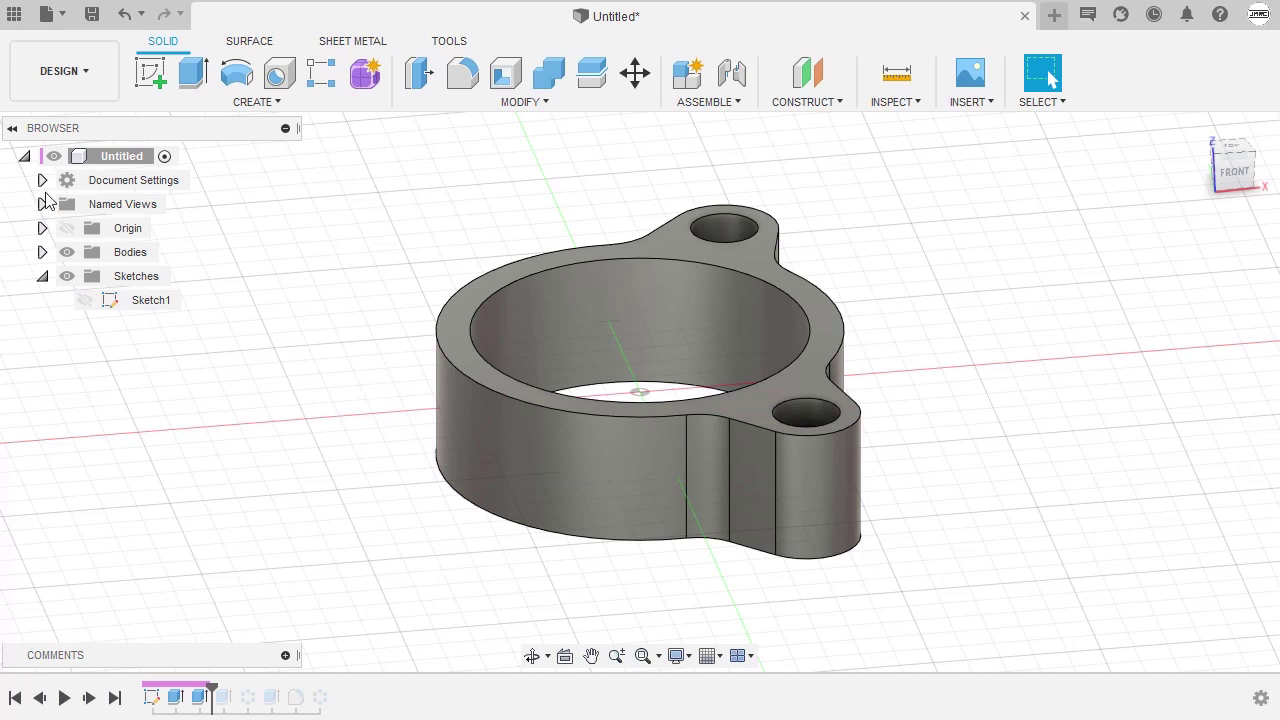
Start Sketch2 on the XZ origin plane and frame the body's left side
{"action": "left_click", "coordinate": [42, 228]}
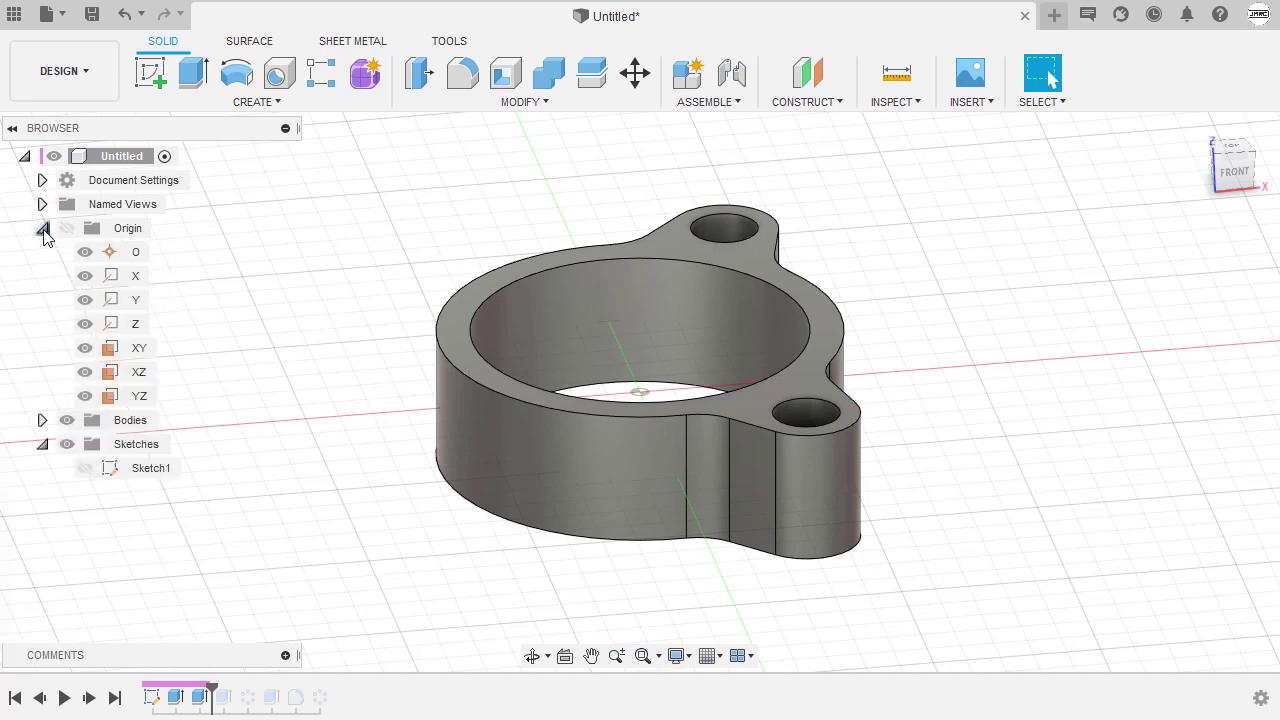
{"action": "right_click", "coordinate": [138, 379]}
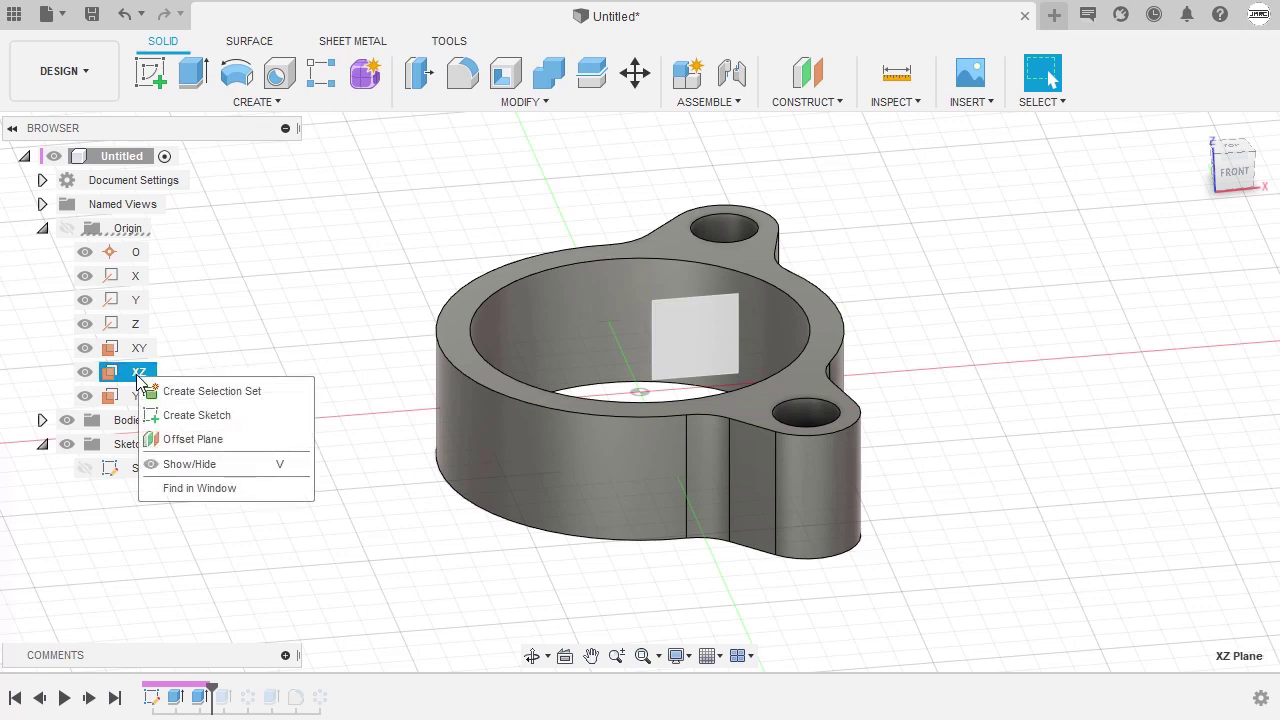
{"action": "left_click", "coordinate": [259, 418]}
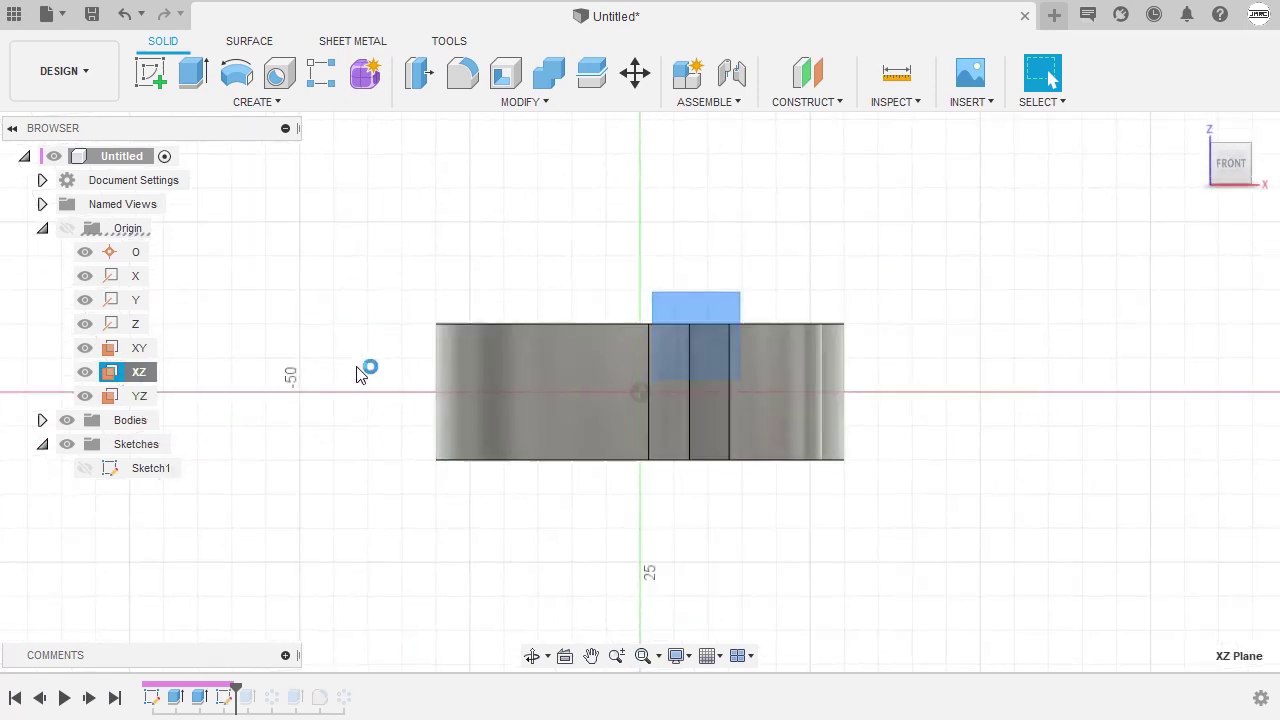
{"action": "scroll", "coordinate": [367, 374], "scroll_direction": "up", "scroll_amount": 4}
{"action": "middle_click_drag", "start_coordinate": [367, 374], "coordinate": [470, 321]}
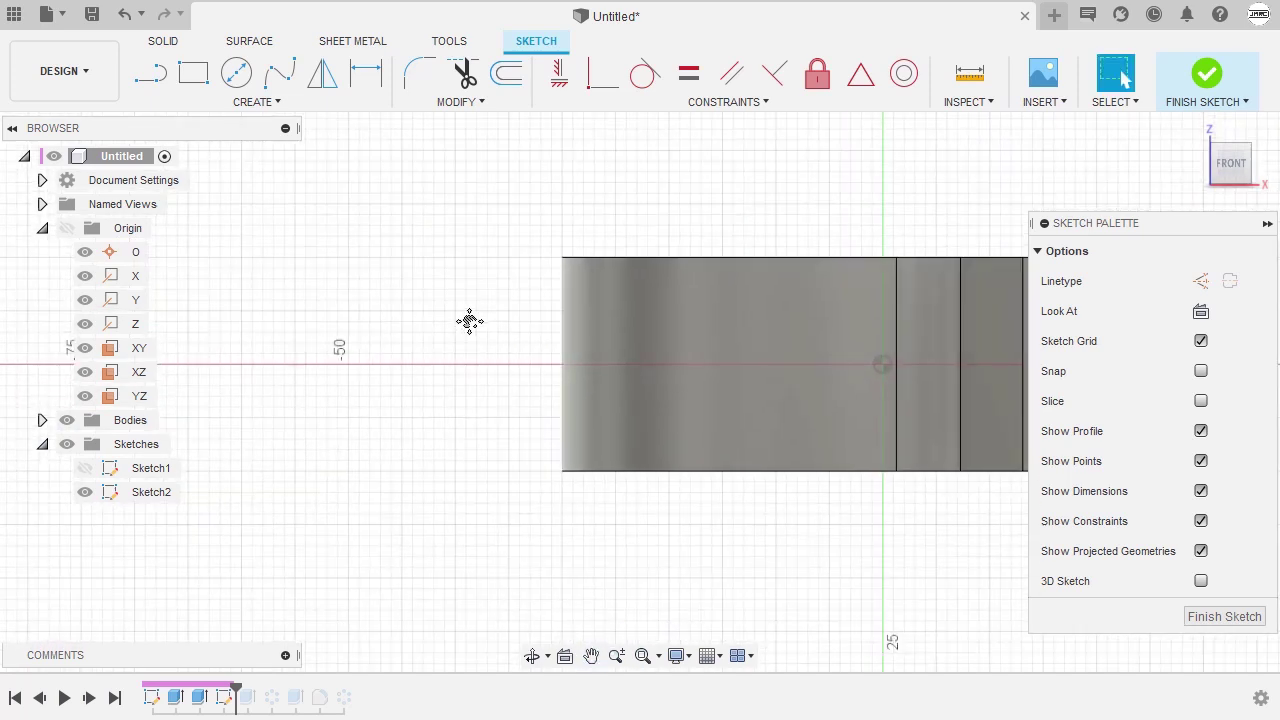
Project the outline of the body's front face into Sketch2
{"action": "key", "text": "p"}
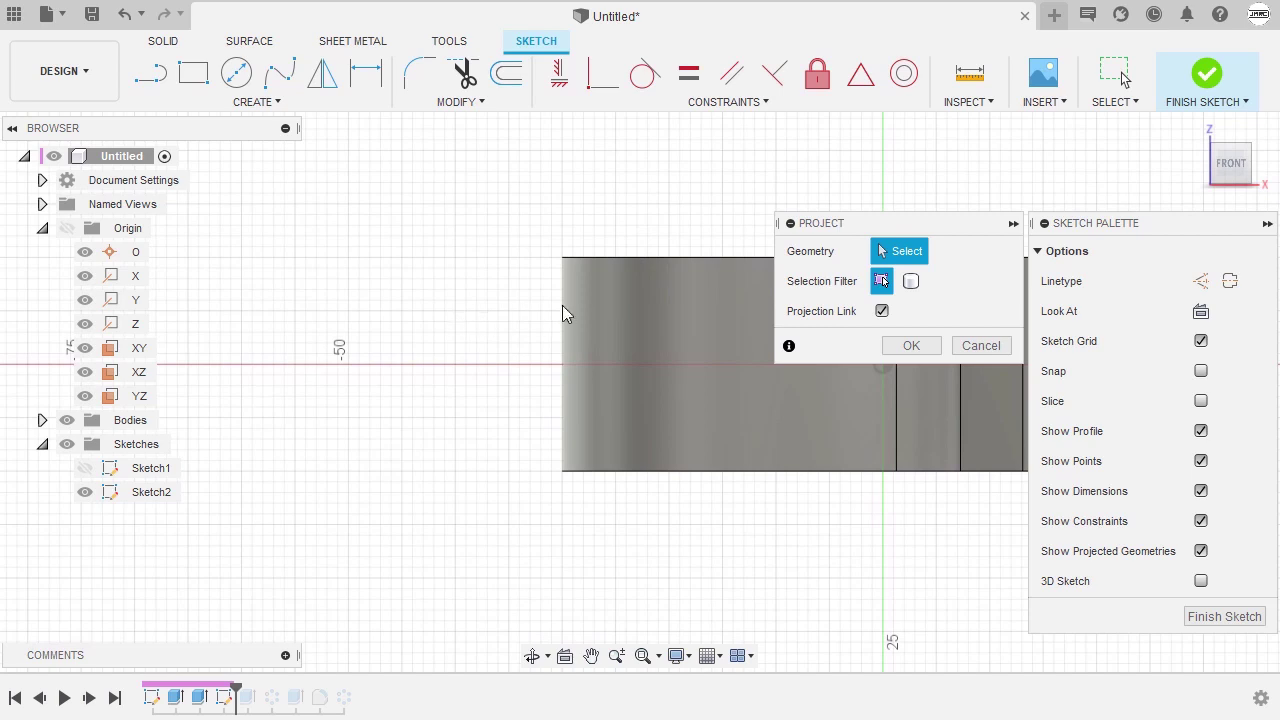
{"action": "left_click", "coordinate": [622, 316]}
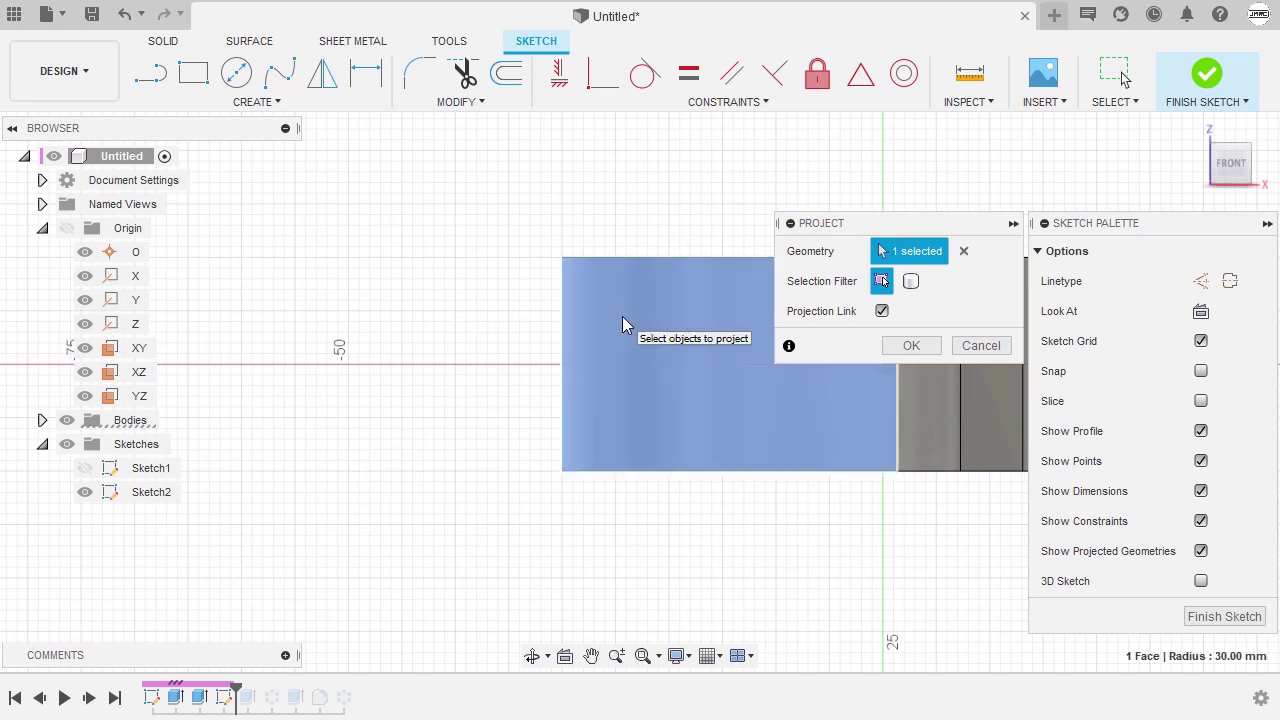
{"action": "left_click", "coordinate": [912, 346]}
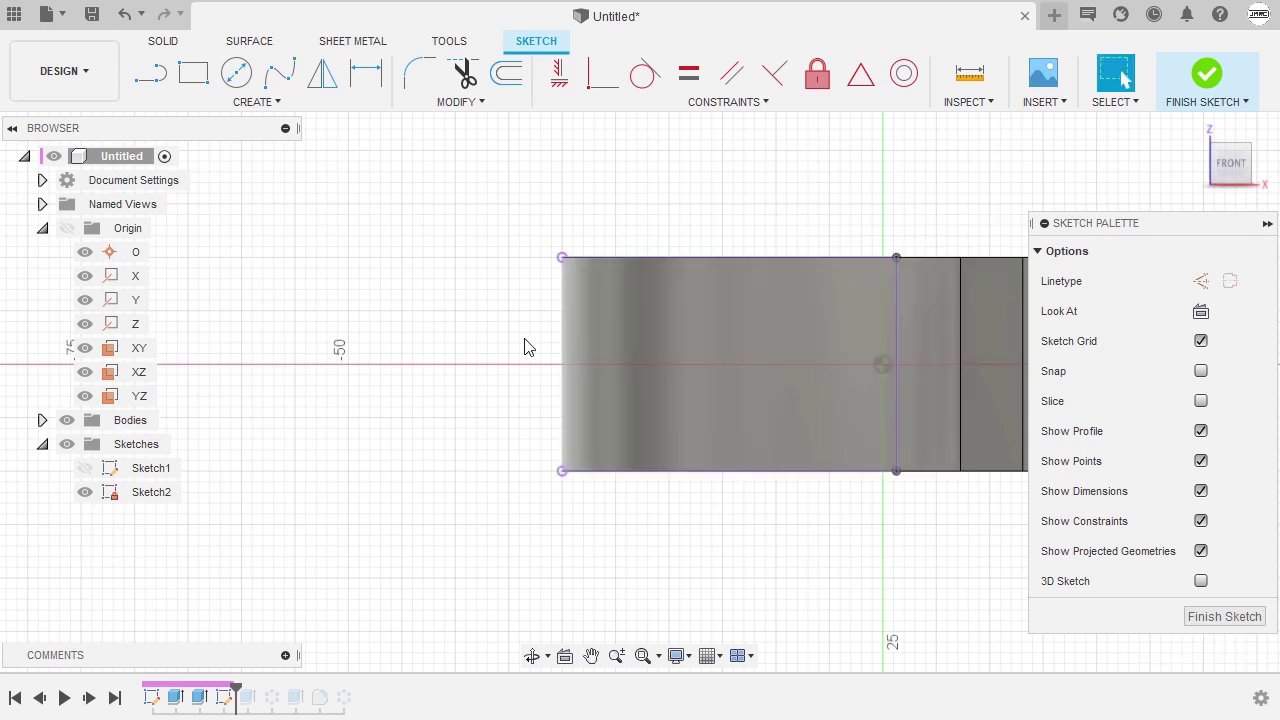
{"action": "key", "text": "l"}
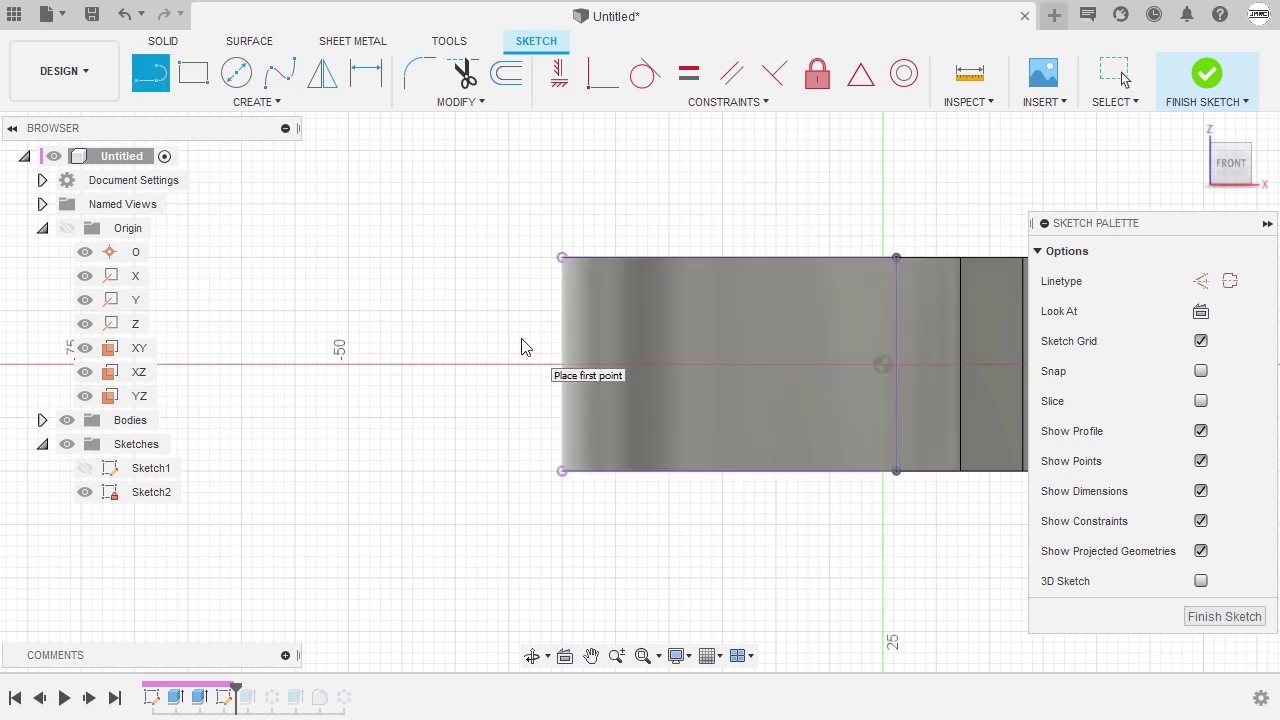
Draw a top line, tangent semicircular end arc and bottom line closing on the projected face
{"action": "left_click", "coordinate": [561, 259]}
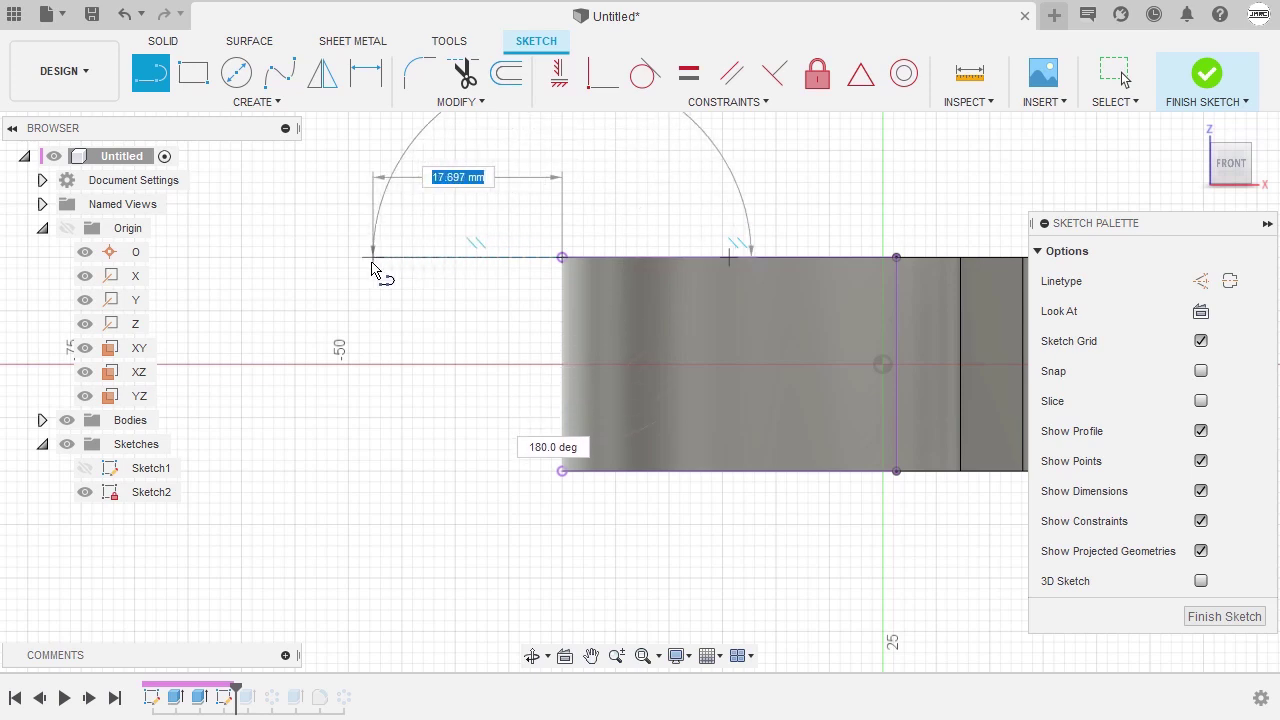
{"action": "left_click", "coordinate": [377, 259]}
{"action": "left_click_drag", "start_coordinate": [377, 259], "coordinate": [363, 475]}
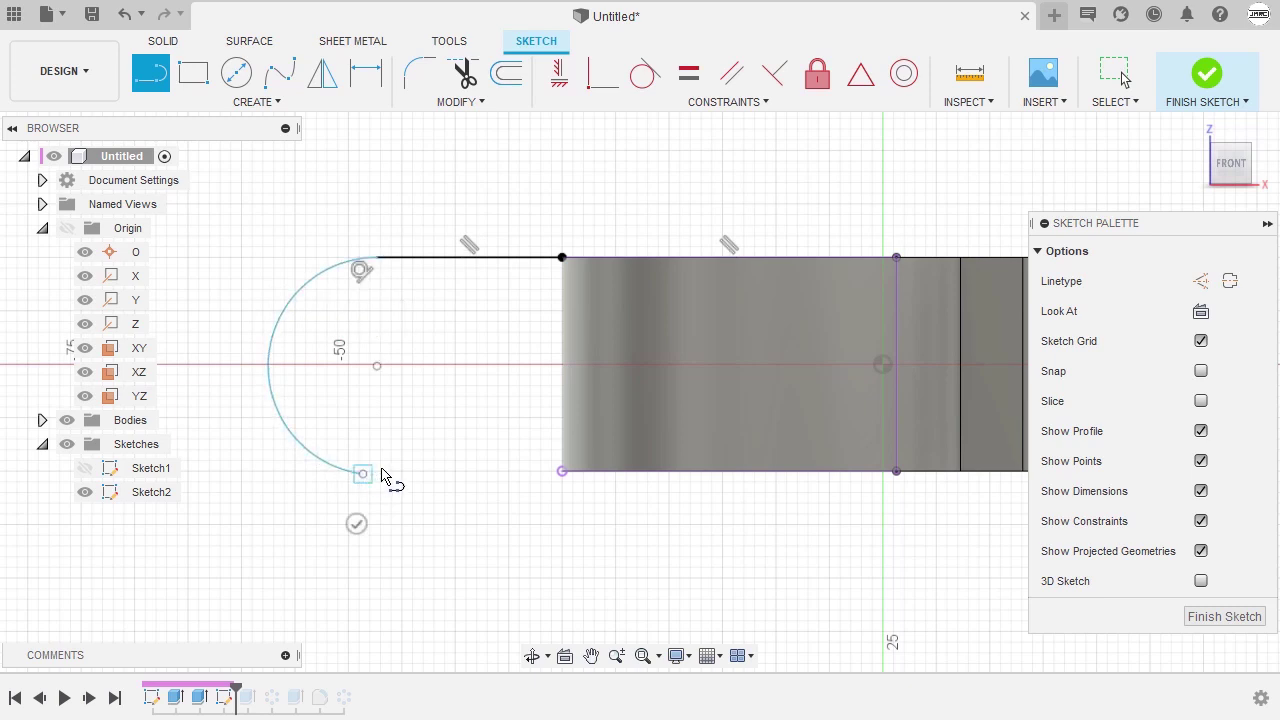
{"action": "left_click", "coordinate": [562, 471]}
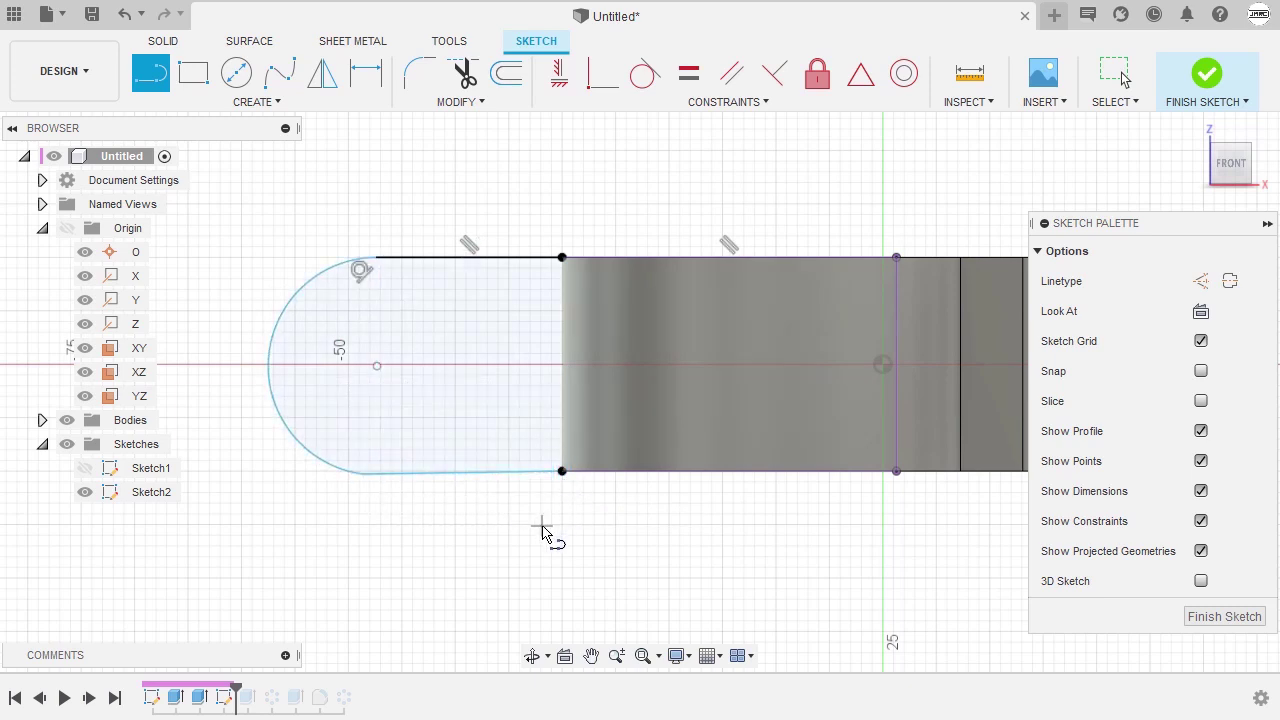
{"action": "key", "text": "Escape"}
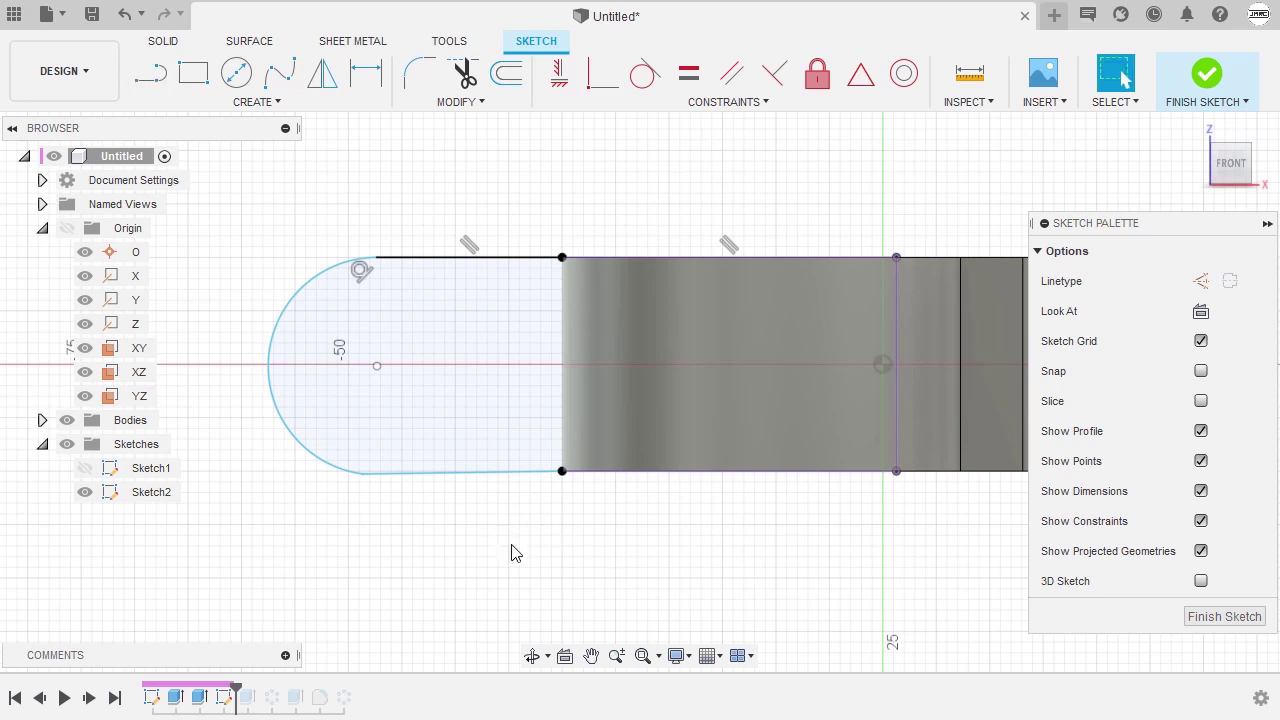
Constrain the tab profile's bottom line to be horizontal
{"action": "left_click", "coordinate": [458, 483]}
{"action": "right_click", "coordinate": [457, 518]}
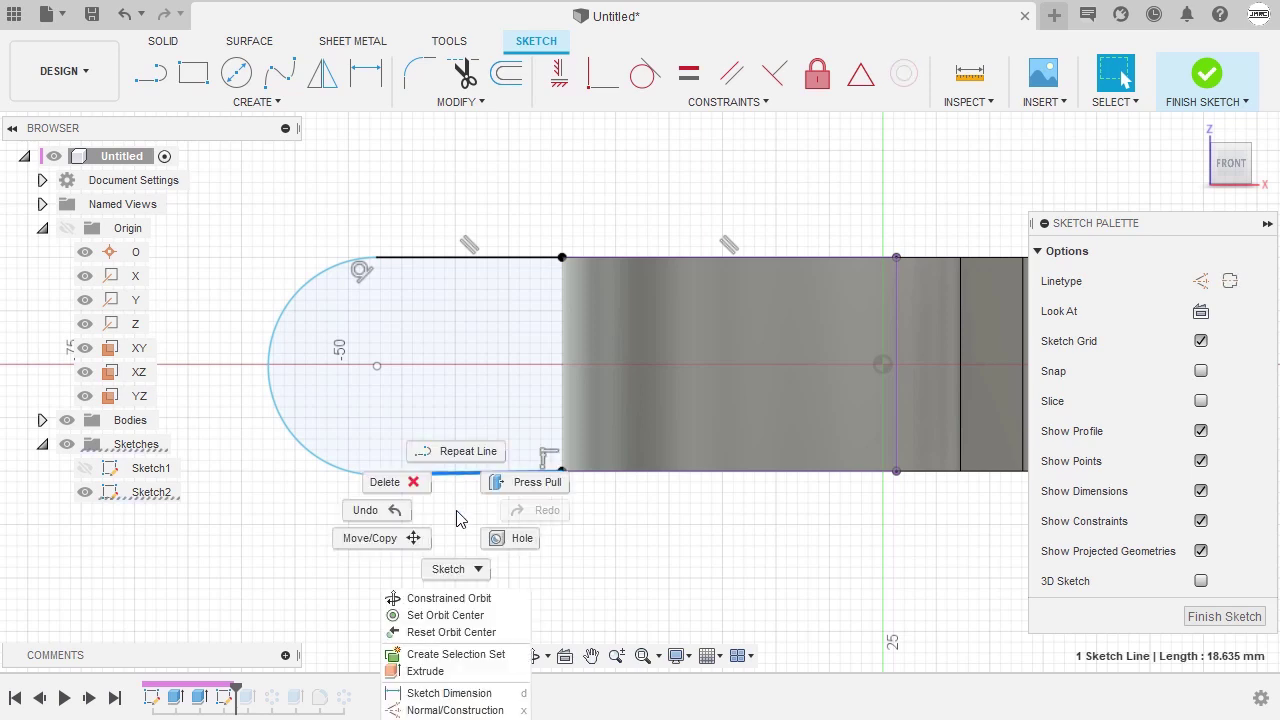
{"action": "key", "text": "Escape"}
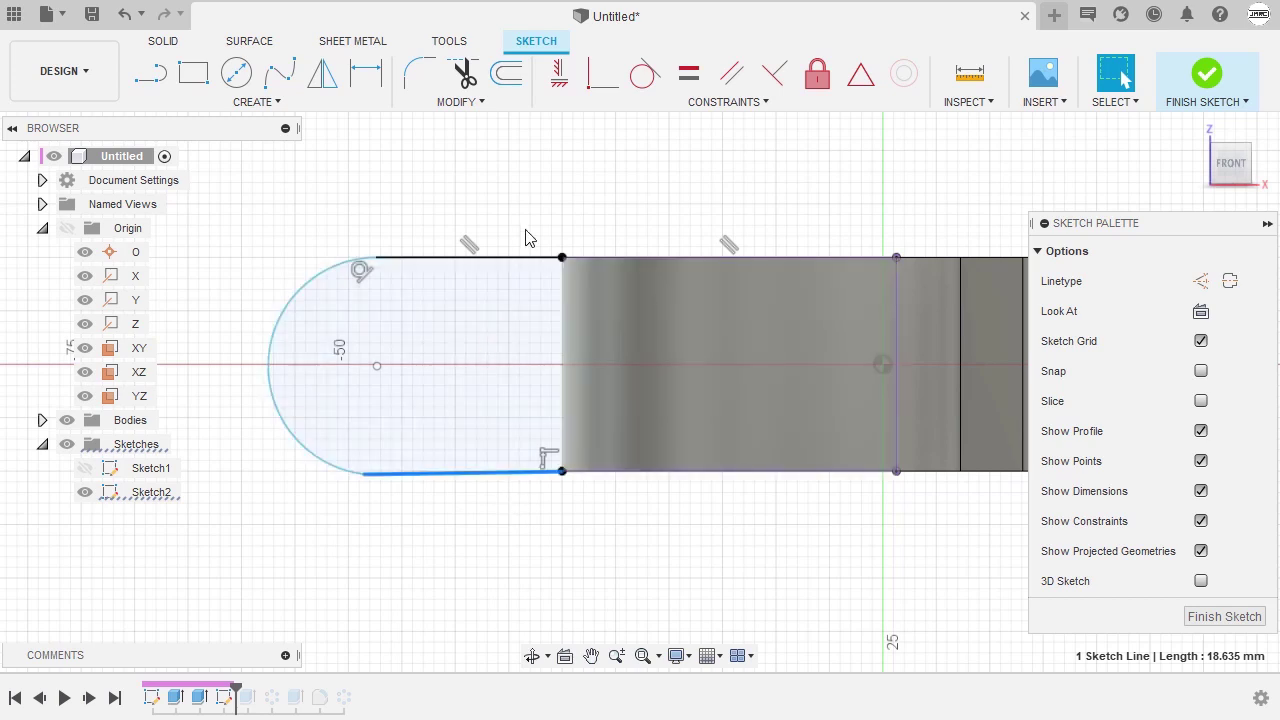
{"action": "right_click", "coordinate": [510, 168]}
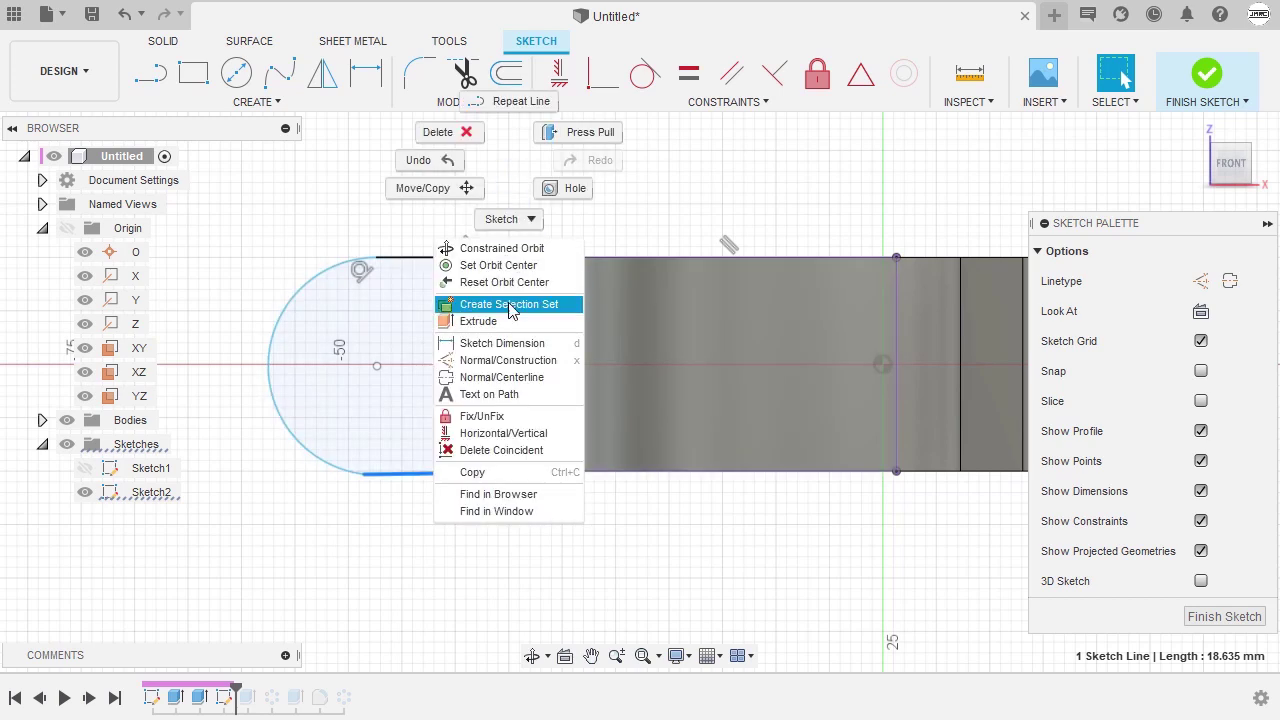
{"action": "left_click", "coordinate": [556, 437]}
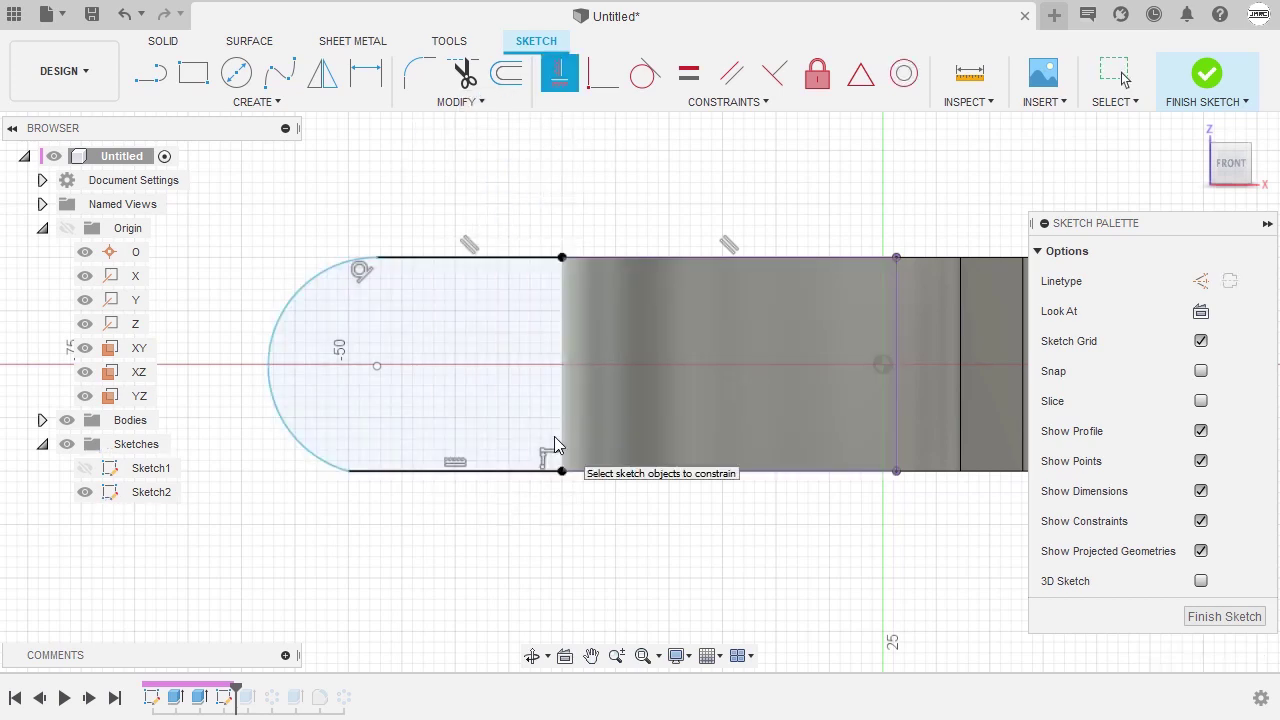
{"action": "key", "text": "Escape"}
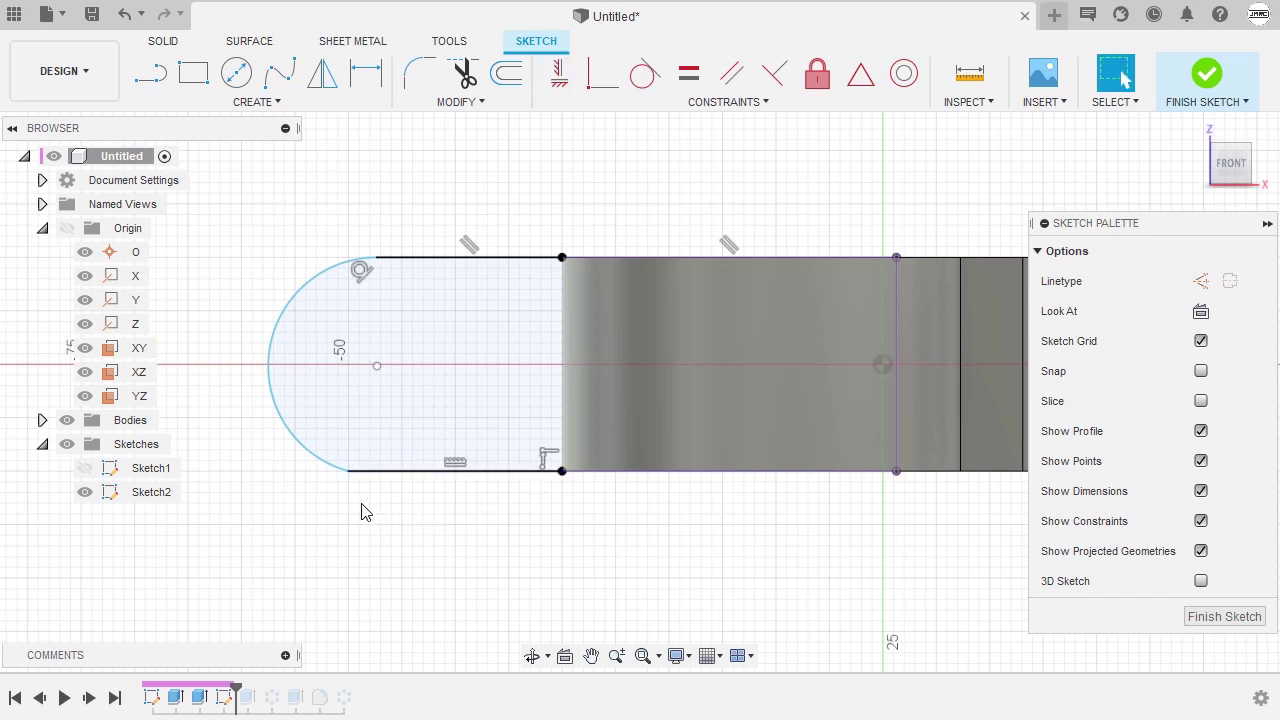
Make the left end arc tangent to the straight edges
{"action": "left_click", "coordinate": [328, 462]}
{"action": "left_click", "coordinate": [401, 475], "text": "shift"}
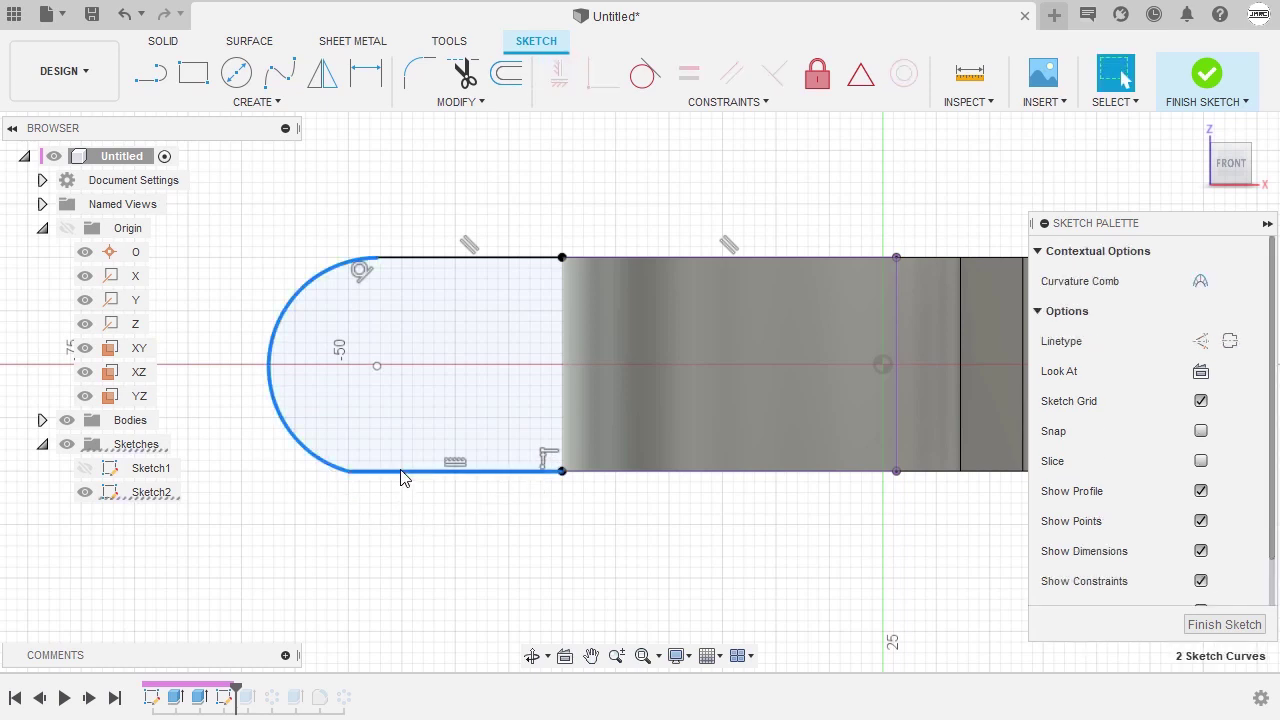
{"action": "right_click", "coordinate": [300, 204]}
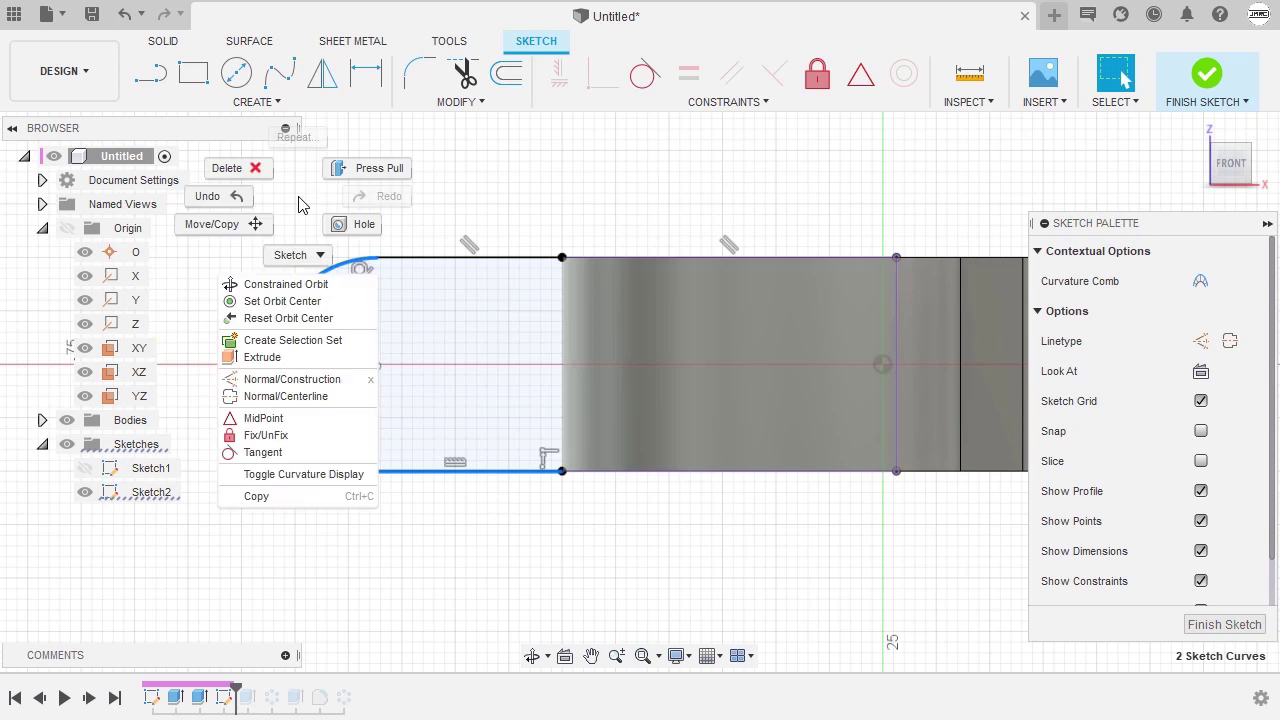
{"action": "left_click", "coordinate": [326, 455]}
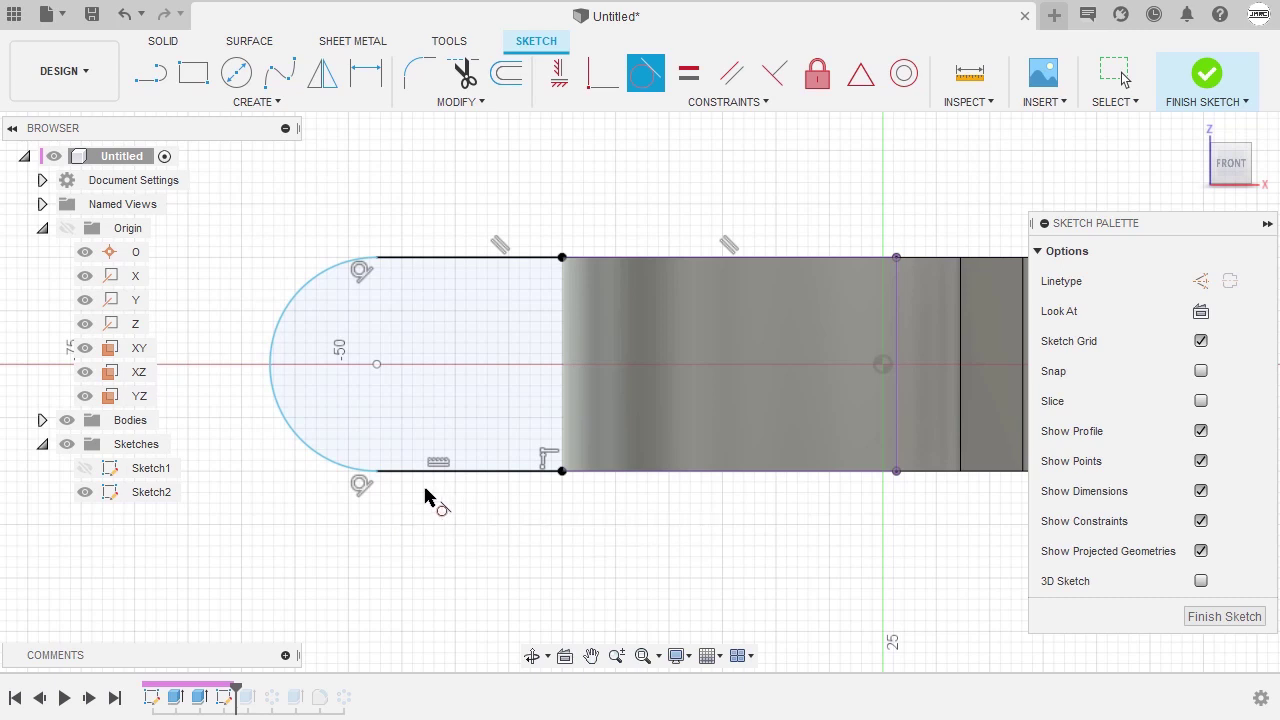
{"action": "key", "text": "Escape"}
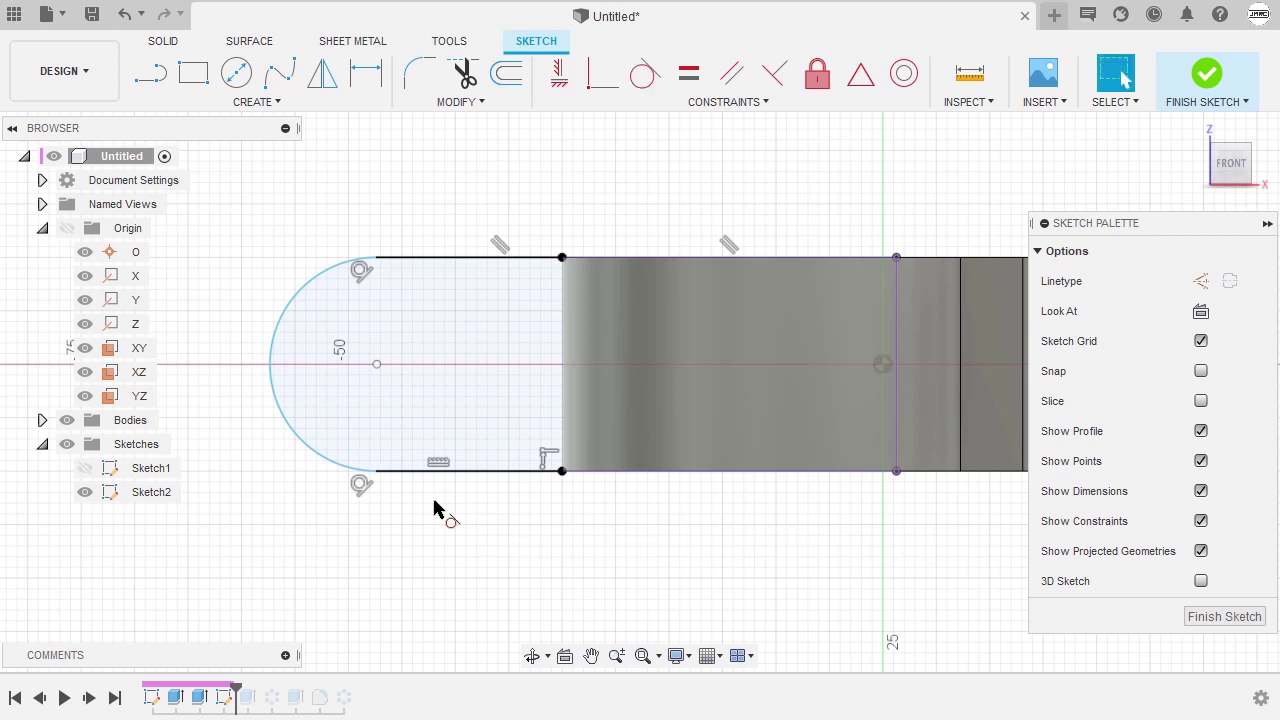
{"action": "key", "text": "d"}
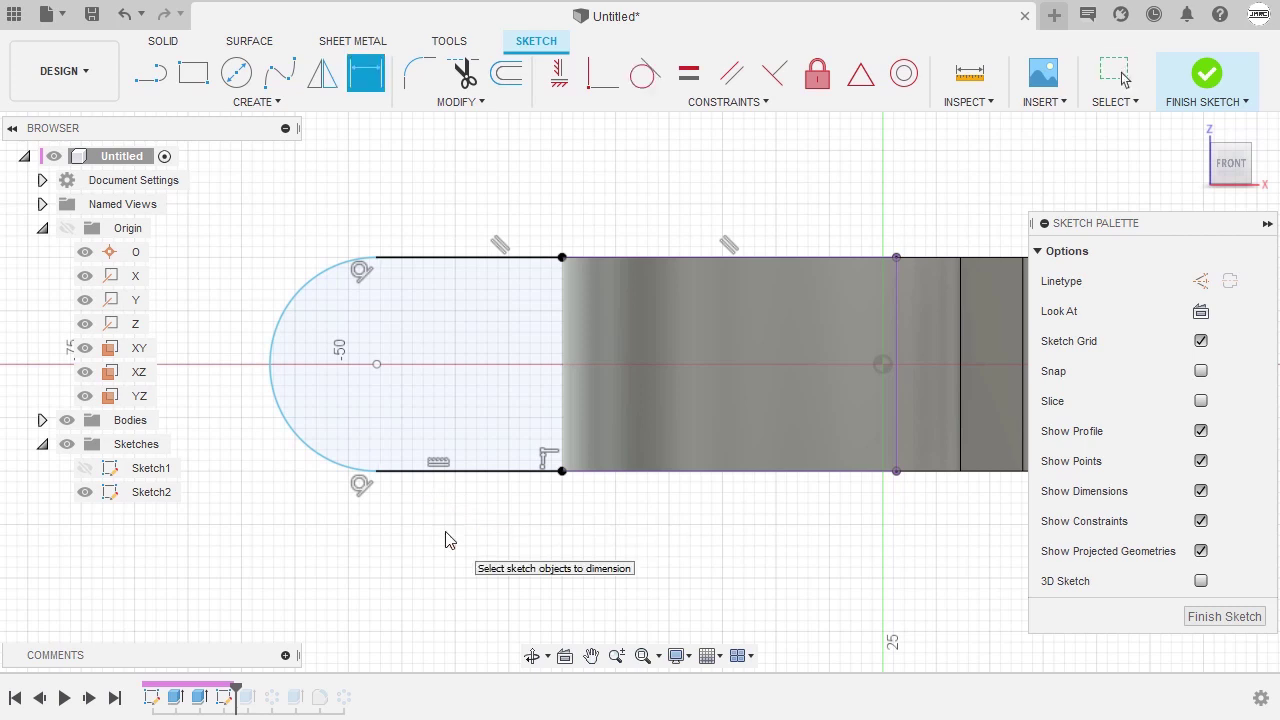
Dimension the end arc's centre 40 mm from the vertical centre line, then return to the front view
{"action": "left_click", "coordinate": [377, 365]}
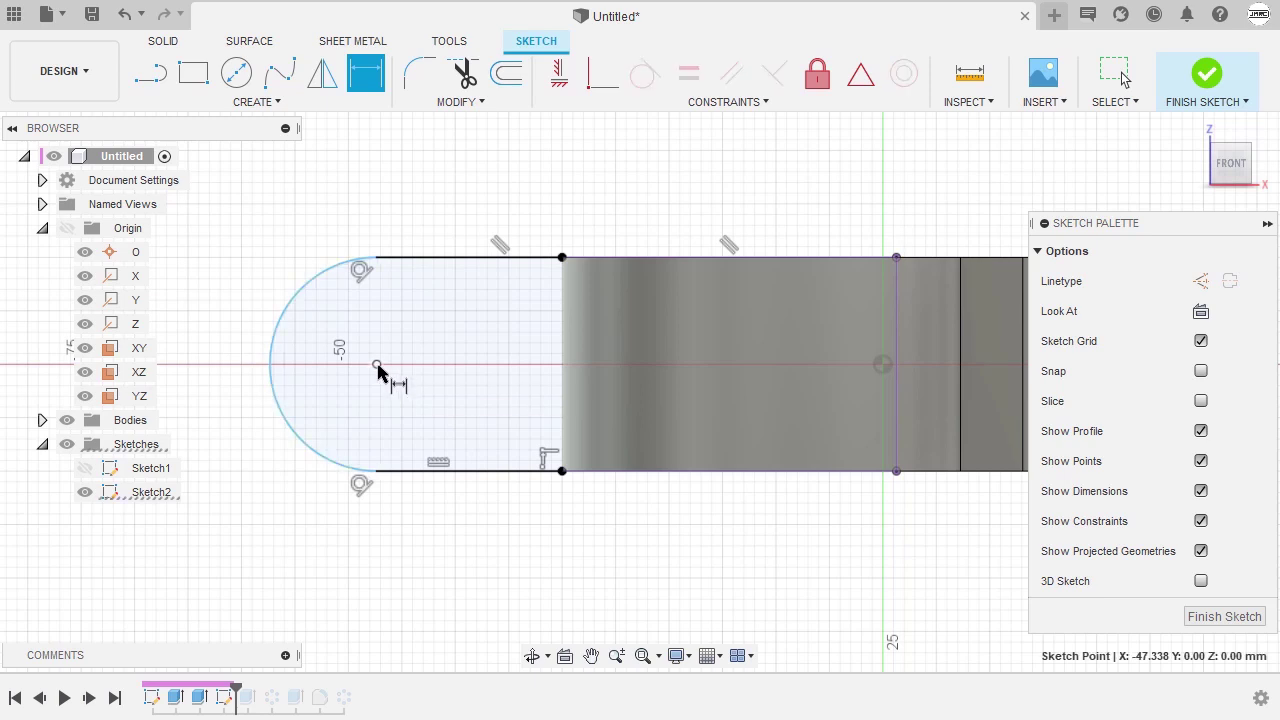
{"action": "scroll", "coordinate": [377, 366], "scroll_direction": "up", "scroll_amount": 2}
{"action": "scroll", "coordinate": [494, 369], "scroll_direction": "down", "scroll_amount": 5}
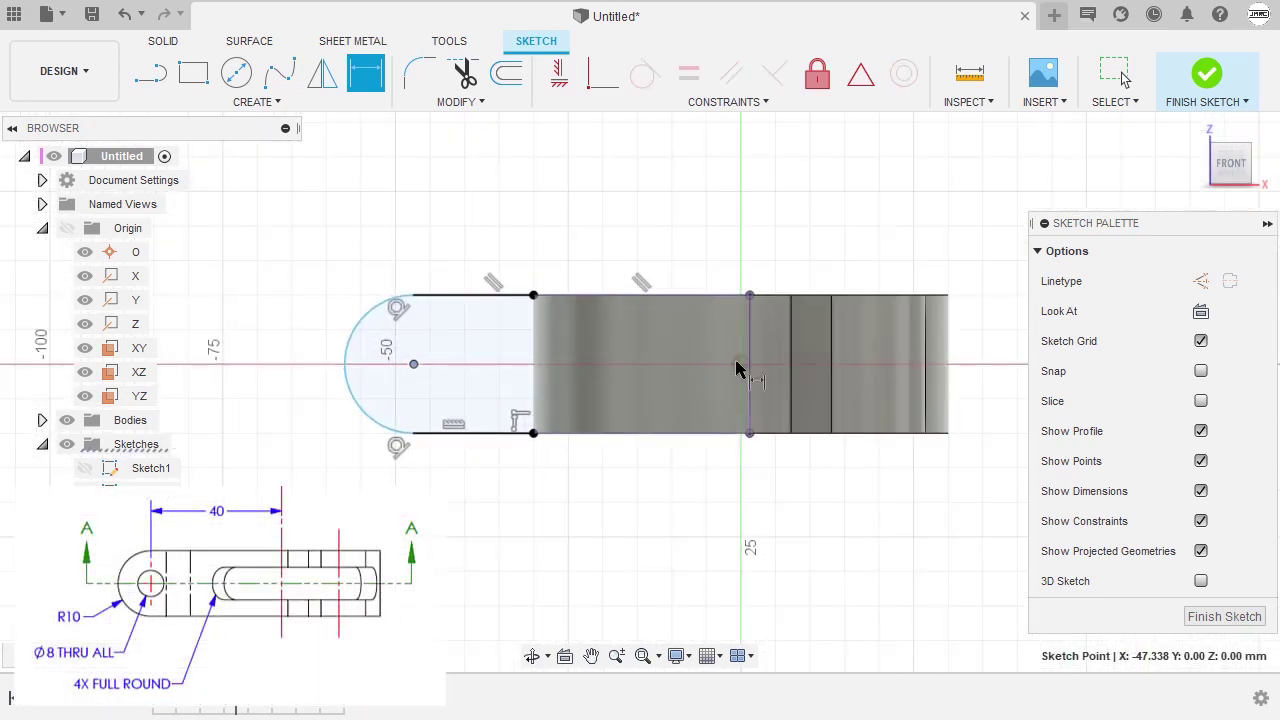
{"action": "left_click", "coordinate": [738, 366]}
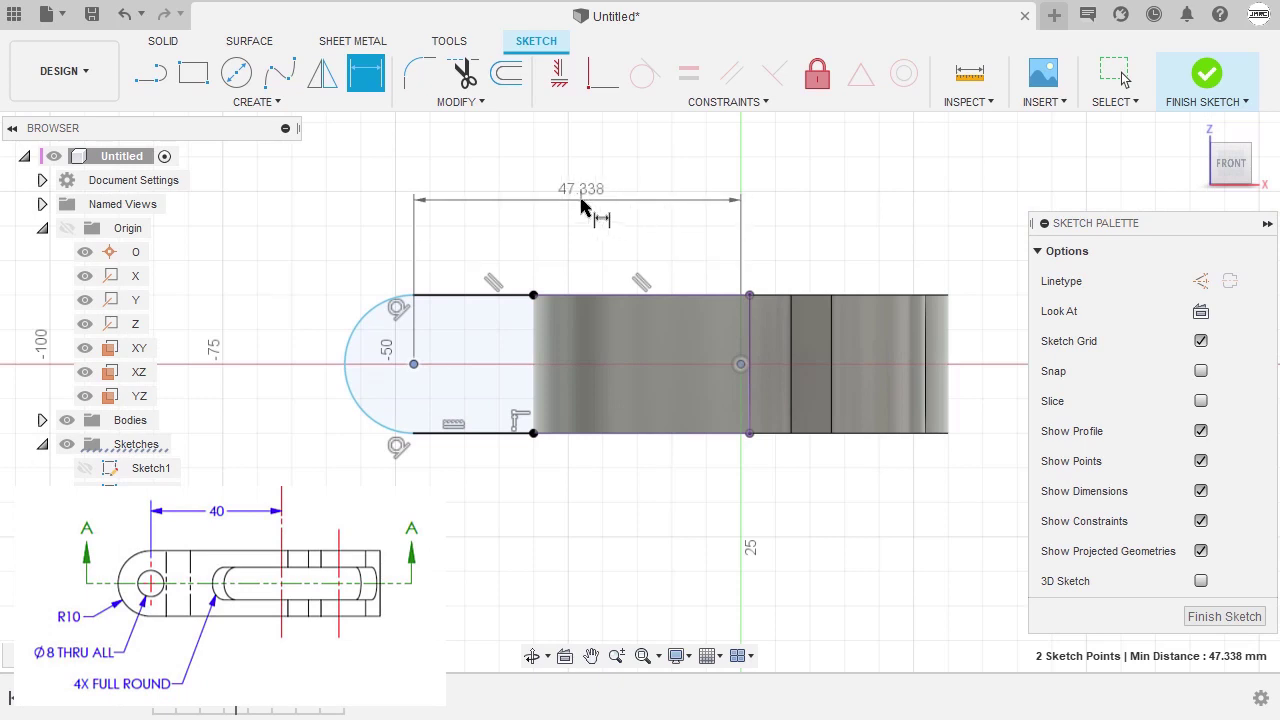
{"action": "left_click", "coordinate": [585, 205]}
{"action": "type", "text": "40"}
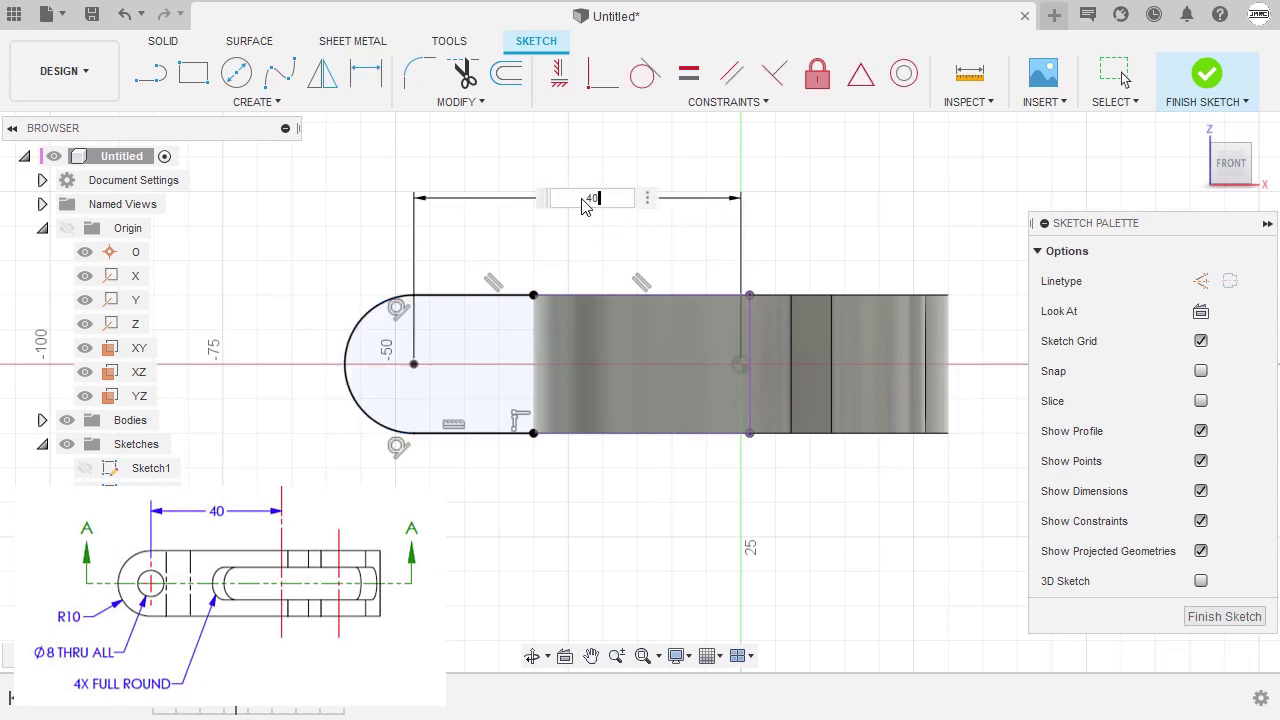
{"action": "key", "text": "Return"}
{"action": "mouse_move", "coordinate": [583, 280]}
{"action": "middle_mouse_down", "text": "shift"}
{"action": "mouse_move", "coordinate": [591, 360]}
{"action": "mouse_move", "coordinate": [580, 312]}
{"action": "middle_mouse_up", "text": "shift"}
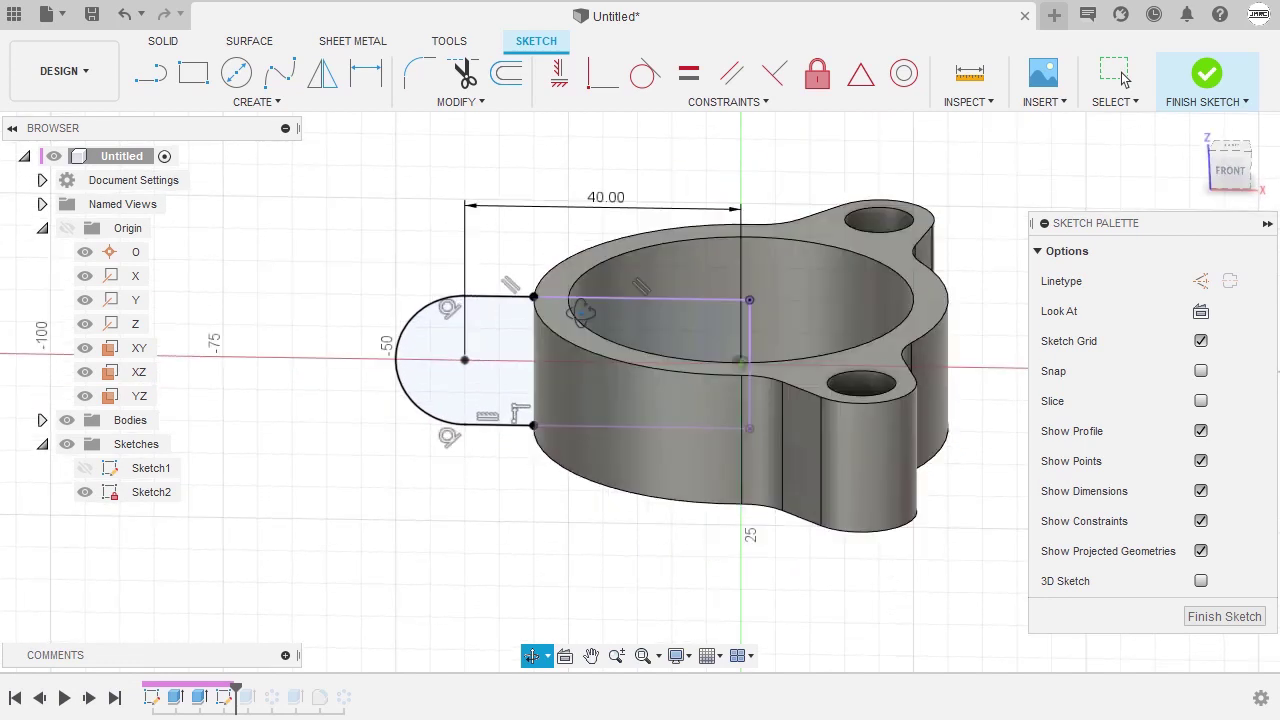
{"action": "left_click", "coordinate": [1229, 168]}
Draw an Ø8 circle centred on the rounded end's arc centre
{"action": "key", "text": "d"}
{"action": "key", "text": "c"}
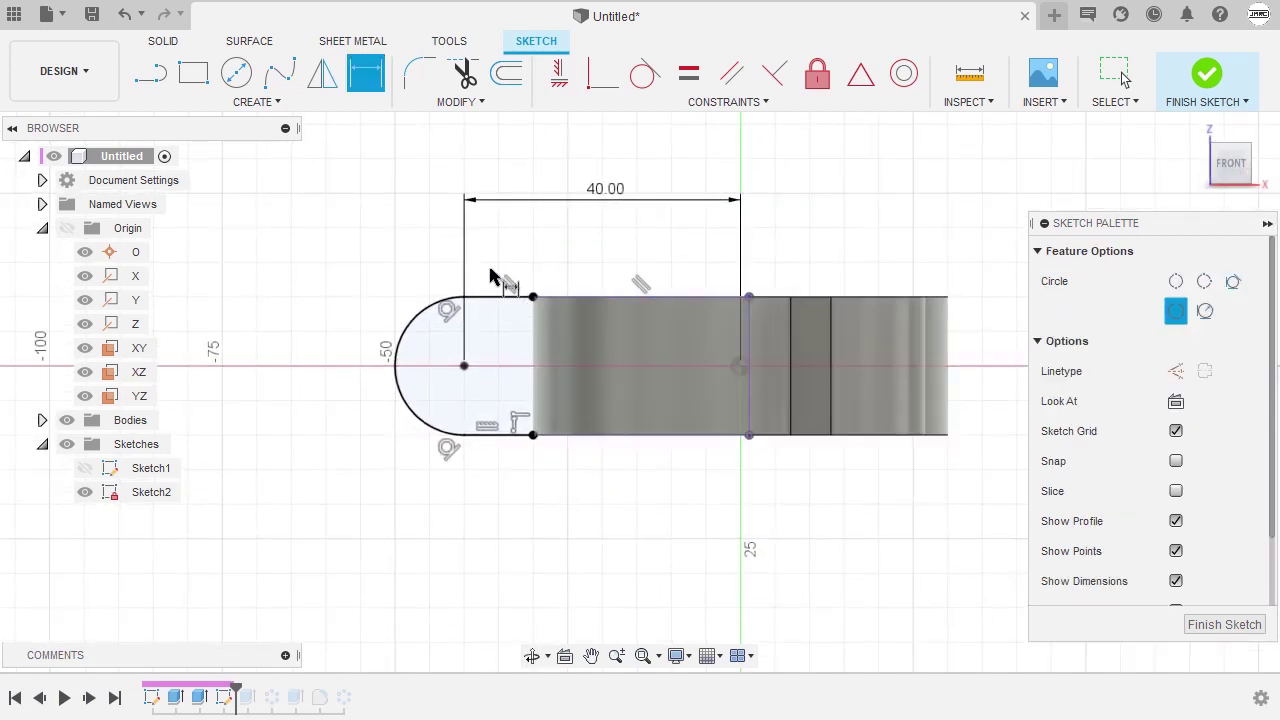
{"action": "scroll", "coordinate": [467, 369], "scroll_direction": "up", "scroll_amount": 3}
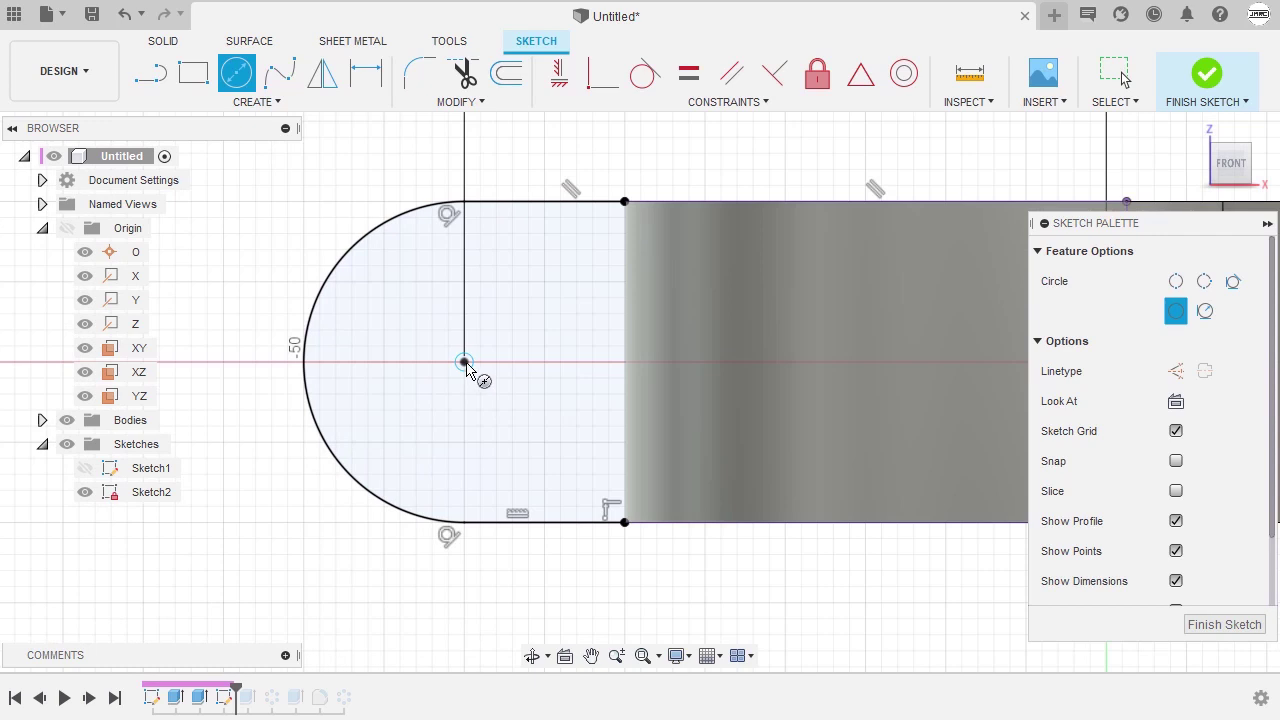
{"action": "left_click", "coordinate": [464, 365]}
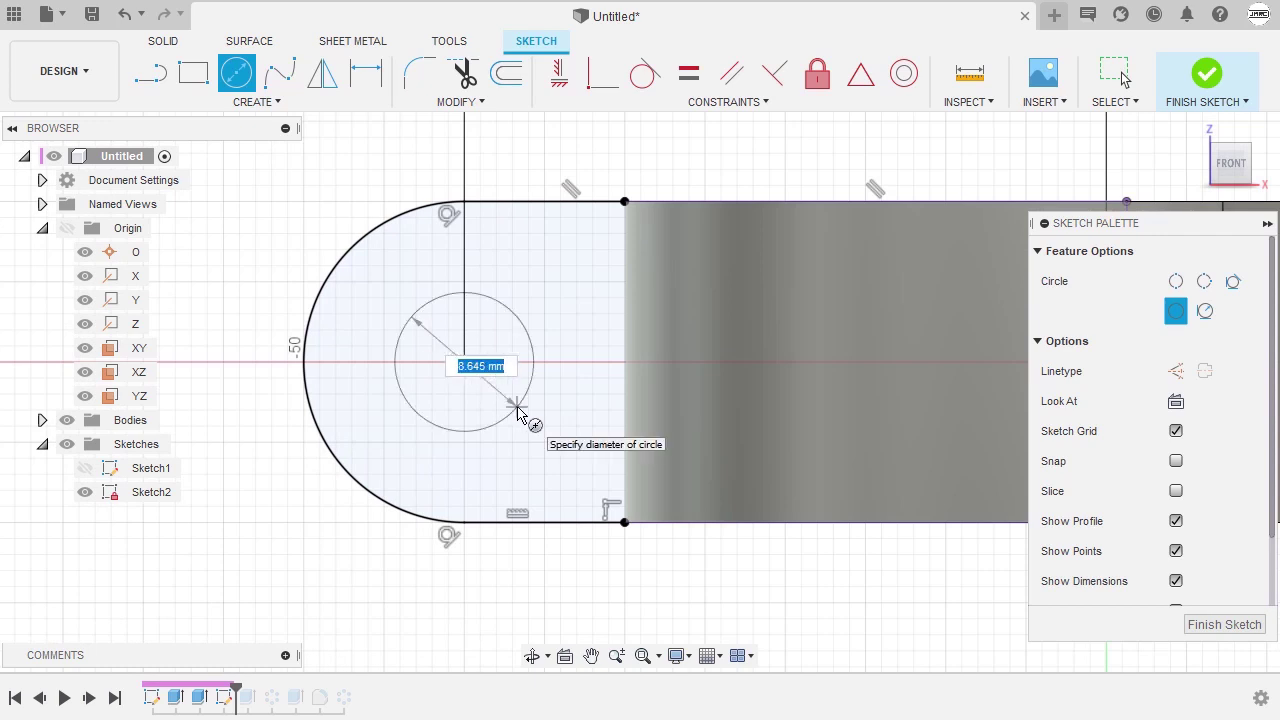
{"action": "type", "text": "8"}
{"action": "key", "text": "Return"}
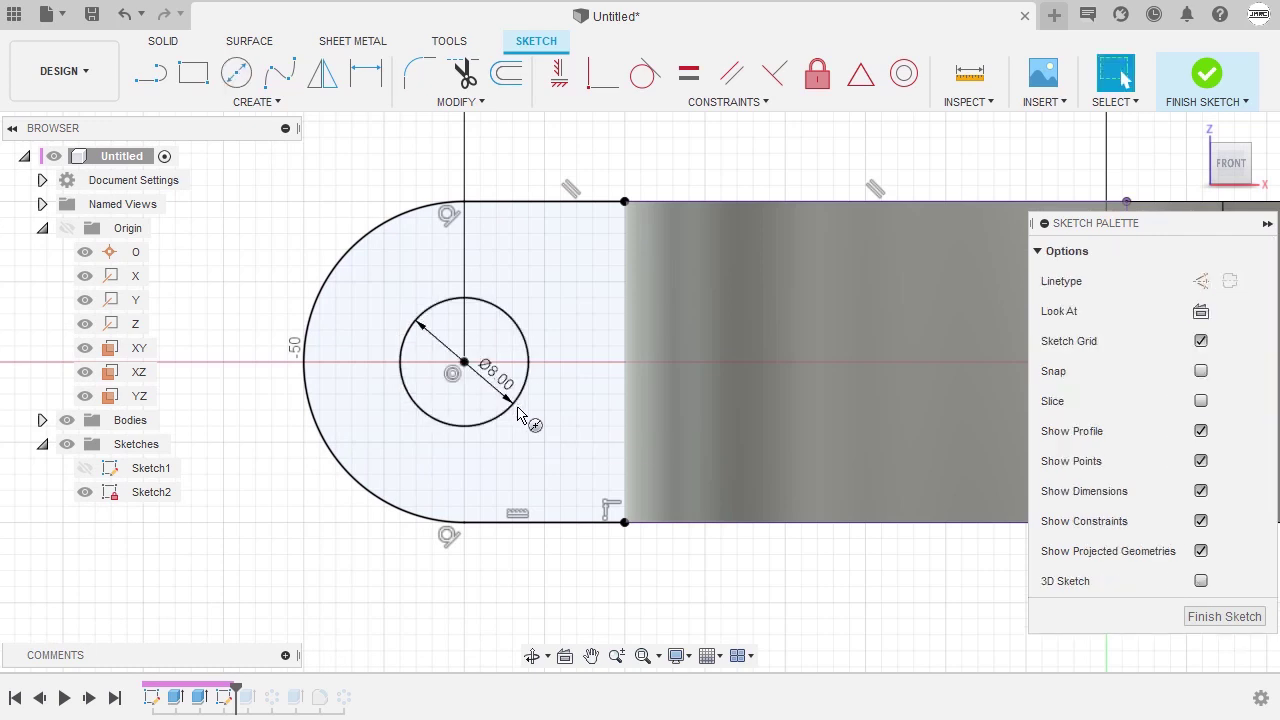
{"action": "left_click_drag", "start_coordinate": [500, 378], "coordinate": [313, 228]}
{"action": "key", "text": "F6"}
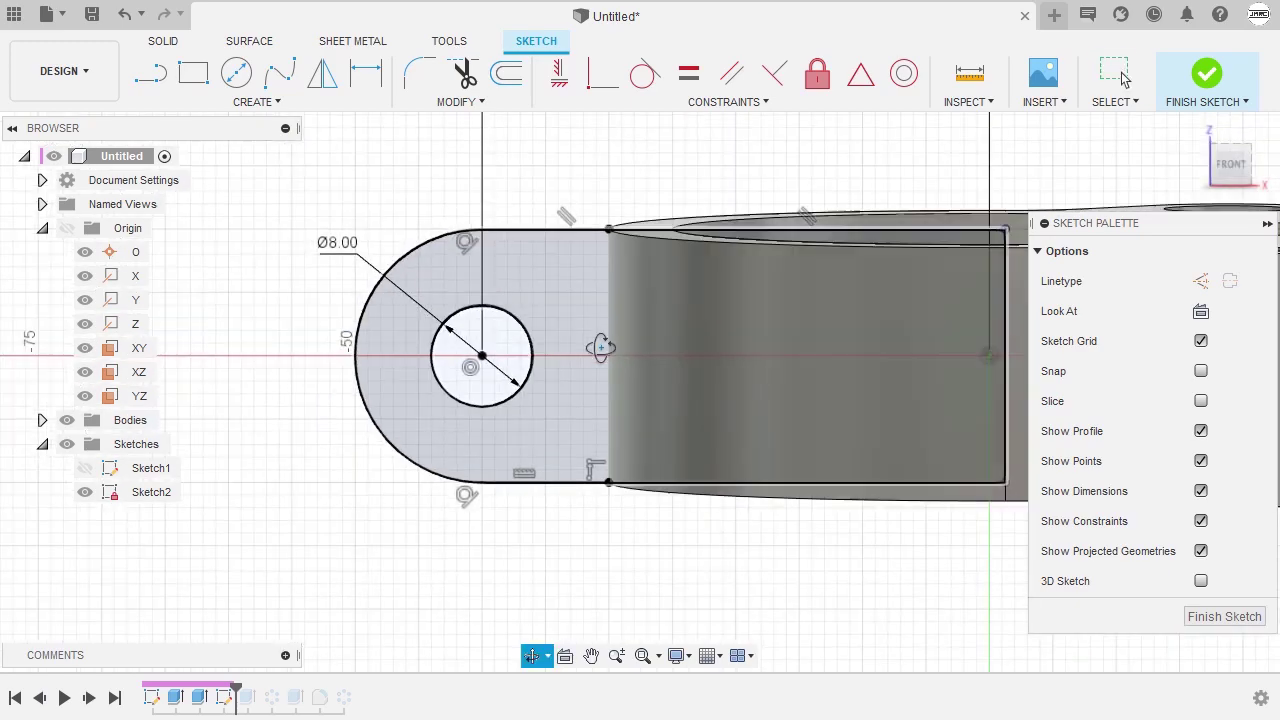
{"action": "scroll", "coordinate": [595, 465], "scroll_direction": "up", "scroll_amount": 8}
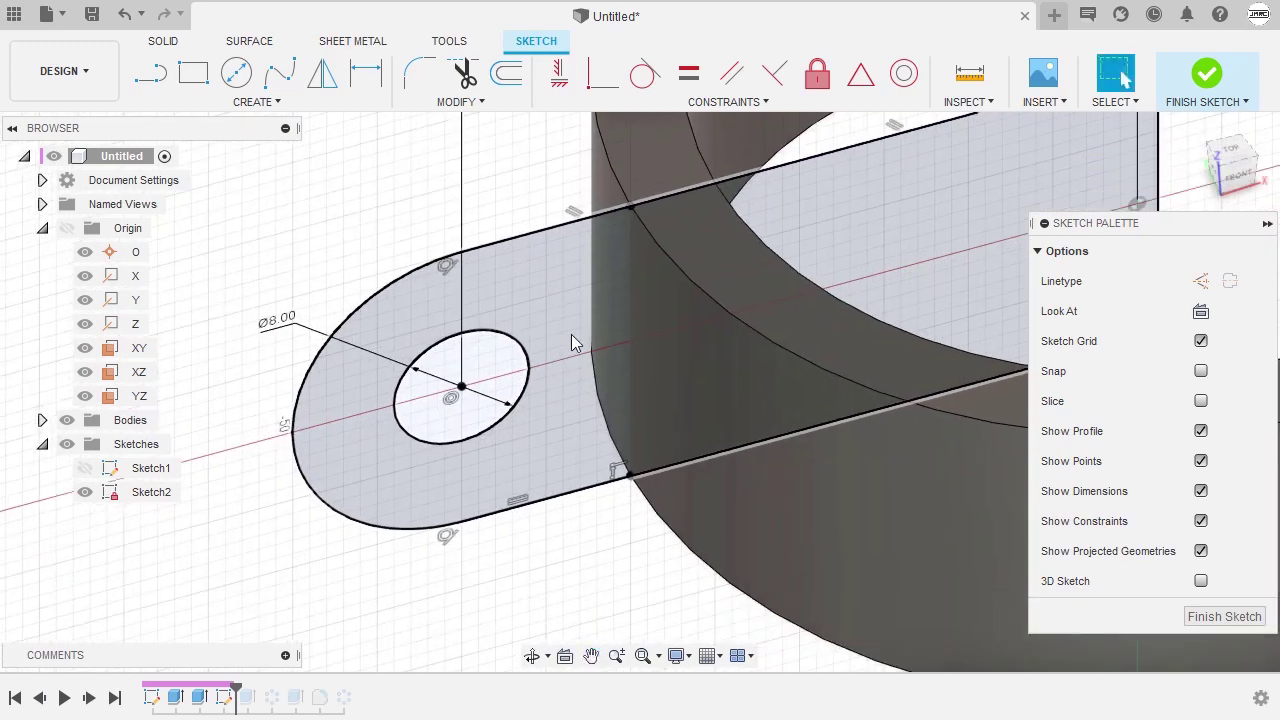
Close the tab with a vertical line between its corners and finish Sketch2
{"action": "key", "text": "l"}
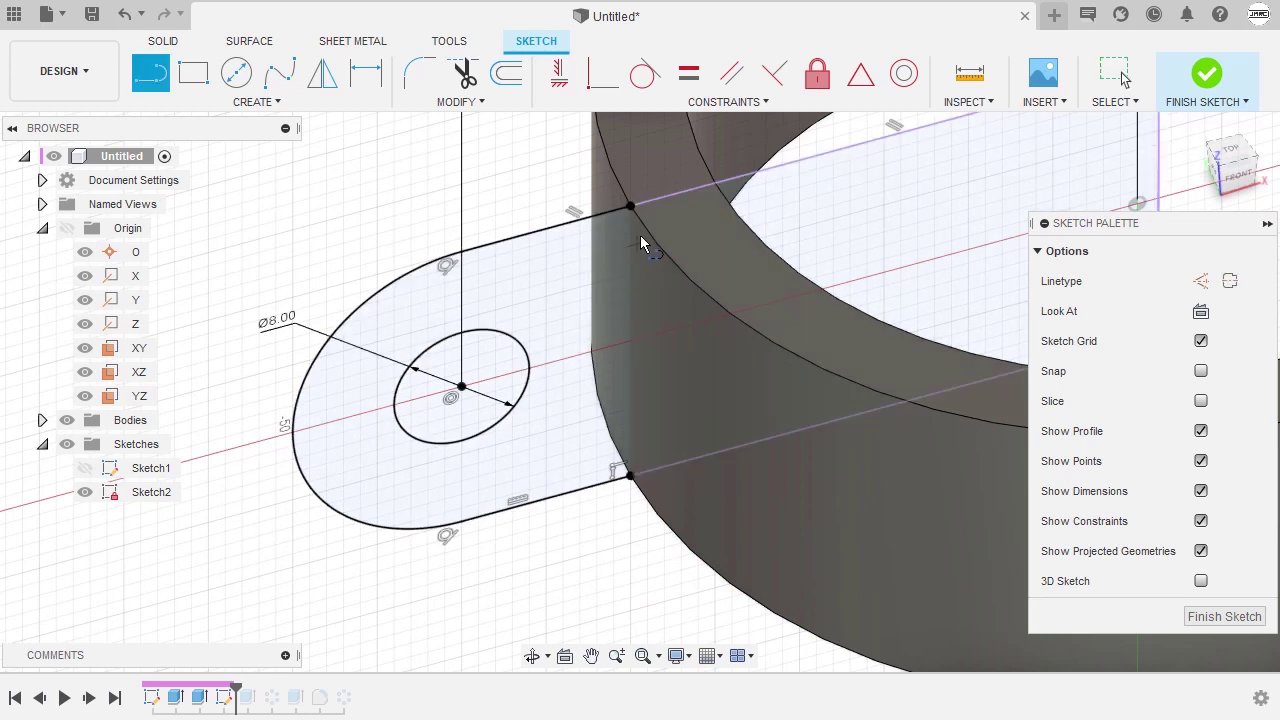
{"action": "left_click", "coordinate": [630, 207]}
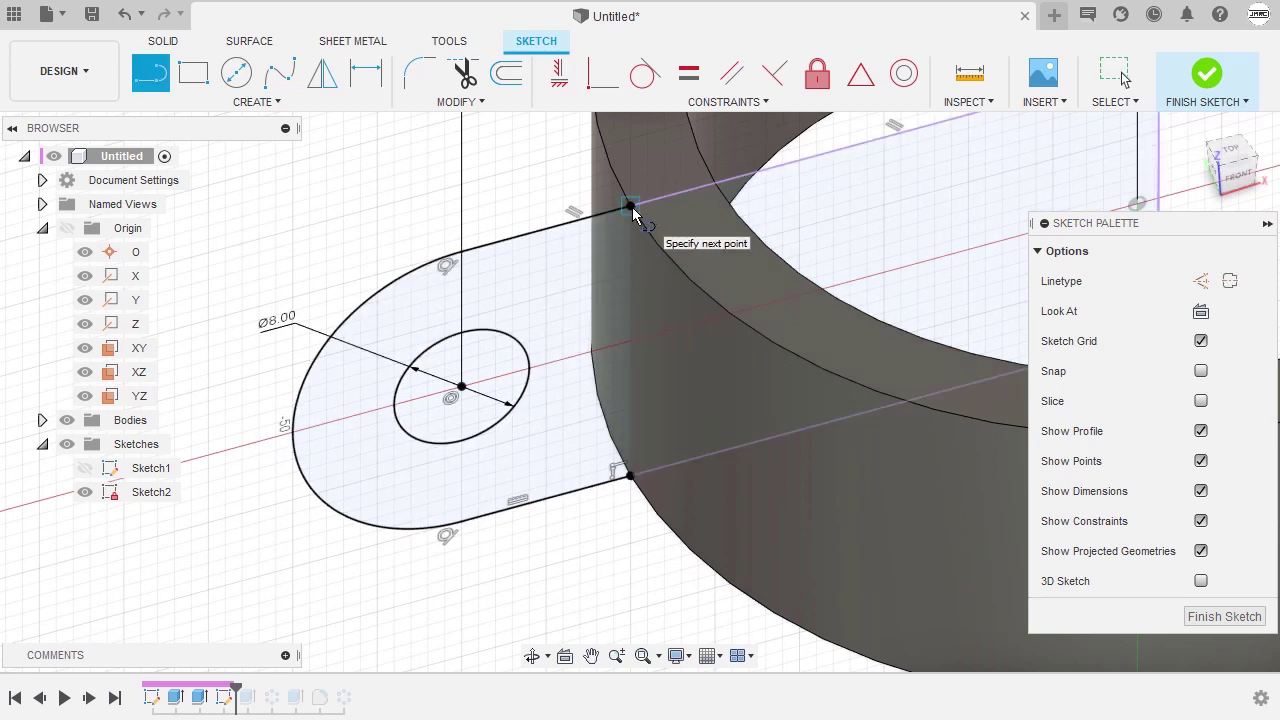
{"action": "left_click", "coordinate": [630, 475]}
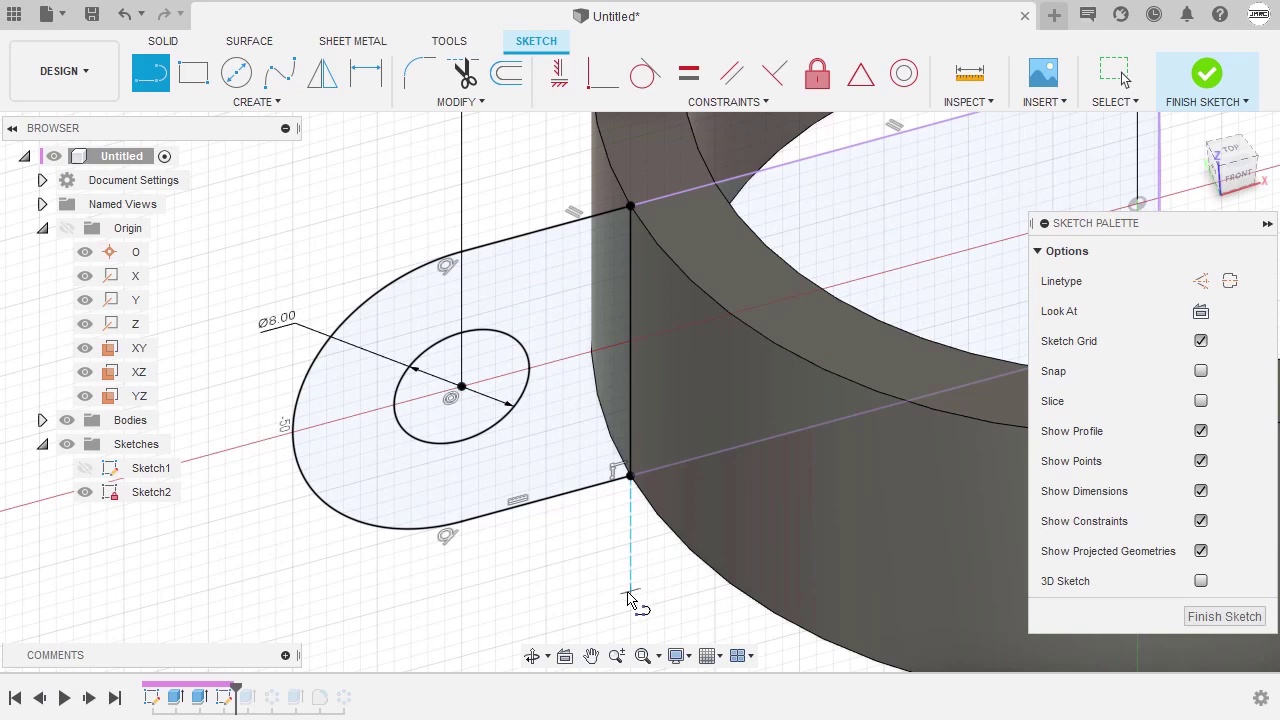
{"action": "key", "text": "Escape"}
{"action": "mouse_move", "coordinate": [640, 600]}
{"action": "middle_mouse_down", "text": "shift"}
{"action": "mouse_move", "coordinate": [688, 524]}
{"action": "mouse_move", "coordinate": [674, 491]}
{"action": "mouse_move", "coordinate": [603, 468]}
{"action": "mouse_move", "coordinate": [569, 400]}
{"action": "mouse_move", "coordinate": [686, 409]}
{"action": "mouse_move", "coordinate": [655, 455]}
{"action": "mouse_move", "coordinate": [690, 440]}
{"action": "middle_mouse_up", "text": "shift"}
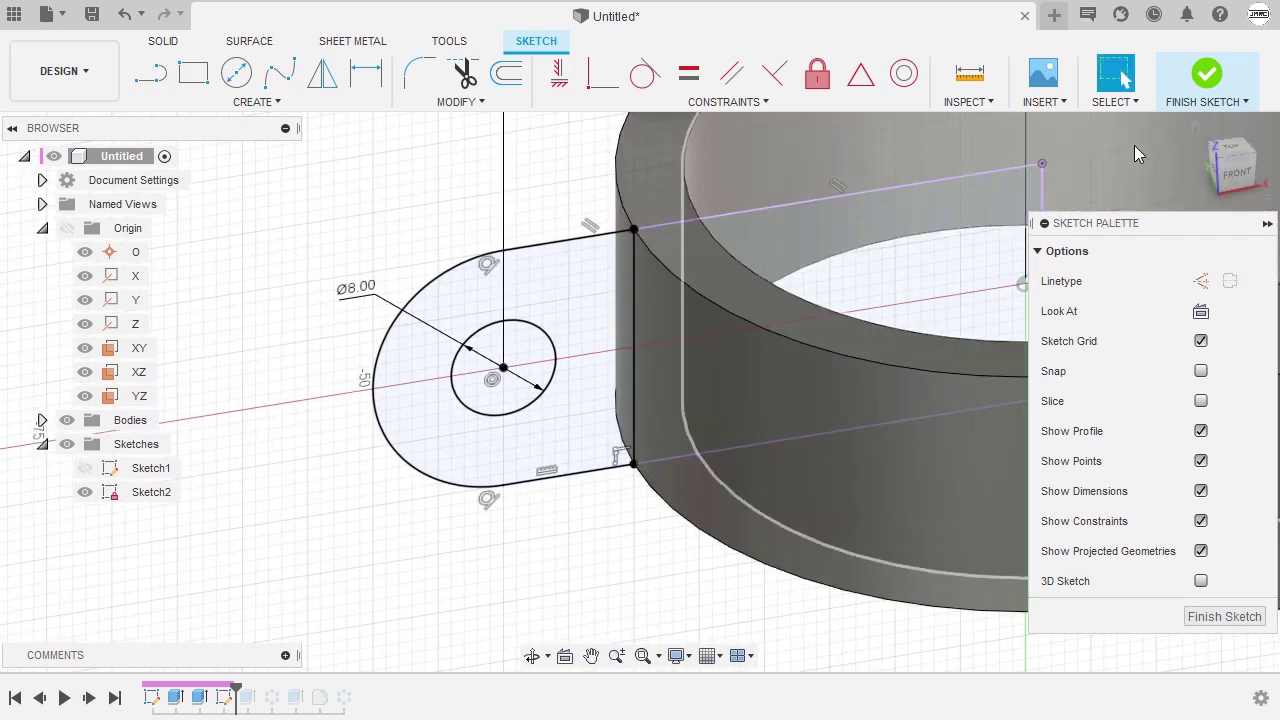
{"action": "left_click", "coordinate": [1206, 74]}
{"action": "left_click", "coordinate": [1194, 122]}
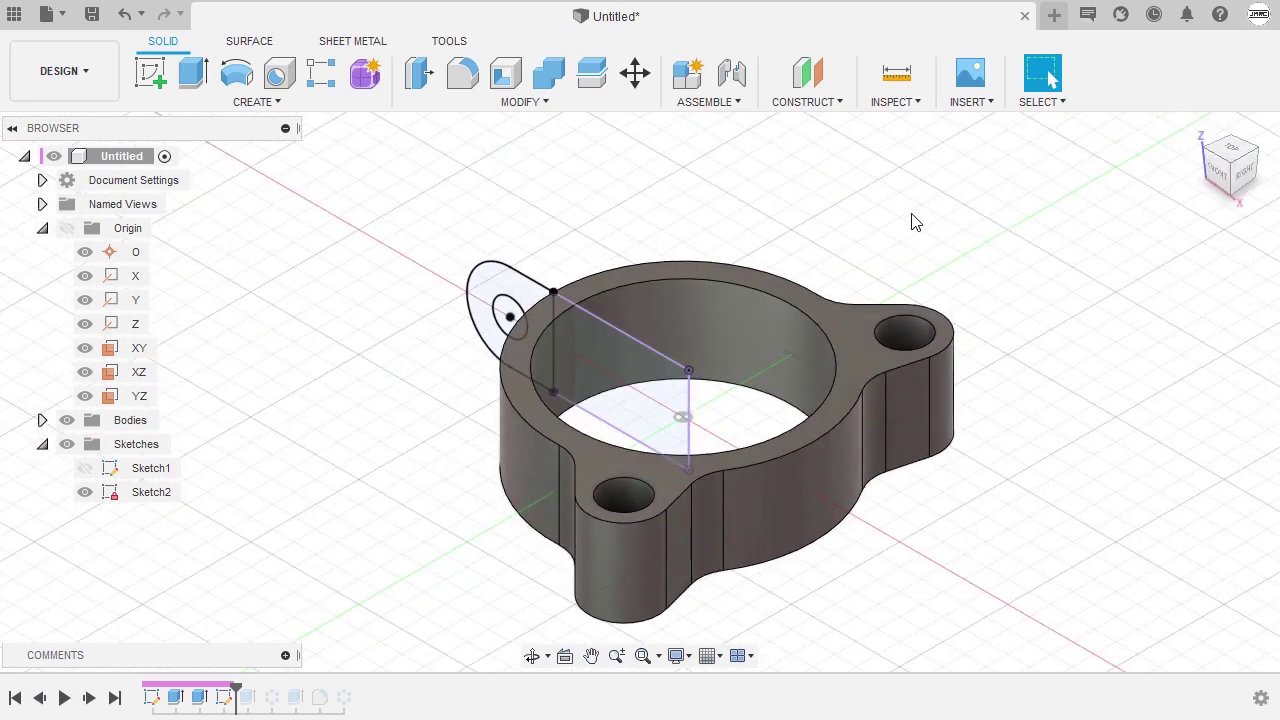
Extrude the holed tab profile symmetrically to a whole length of 12 mm
{"action": "key", "text": "e"}
{"action": "middle_click_drag", "start_coordinate": [626, 246], "coordinate": [488, 436], "text": "shift"}
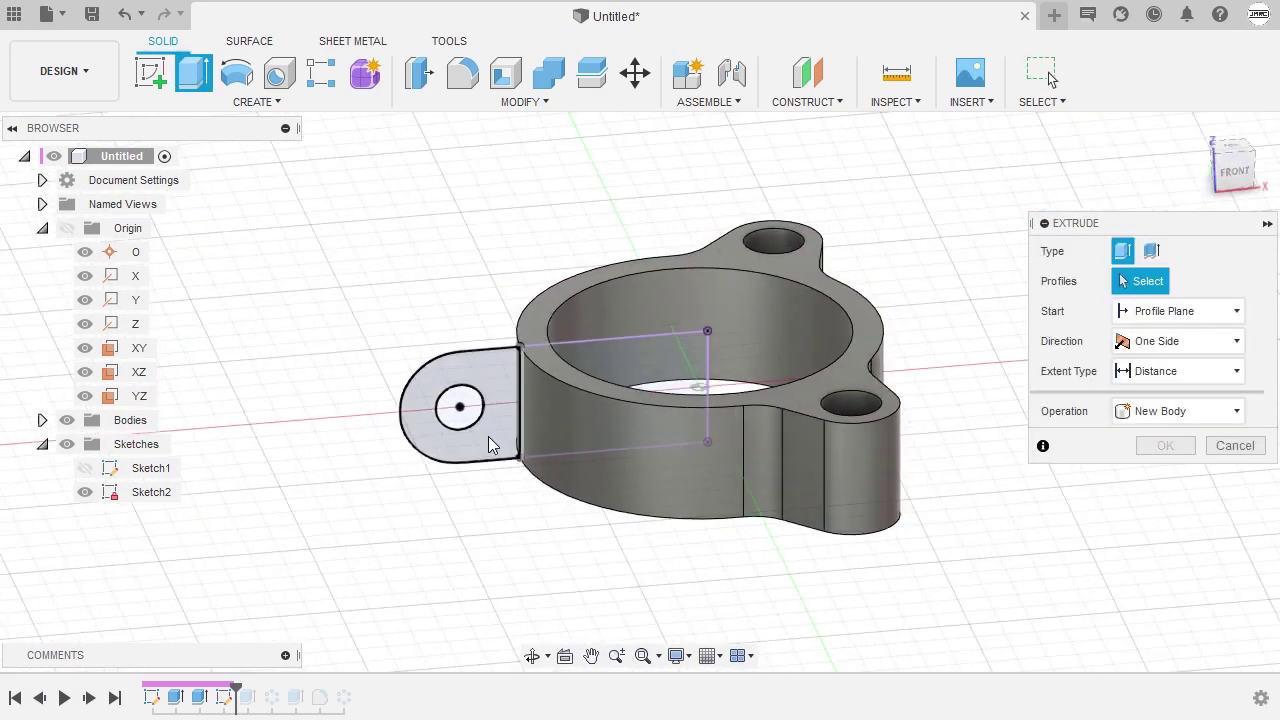
{"action": "scroll", "coordinate": [471, 427], "scroll_direction": "up", "scroll_amount": 5}
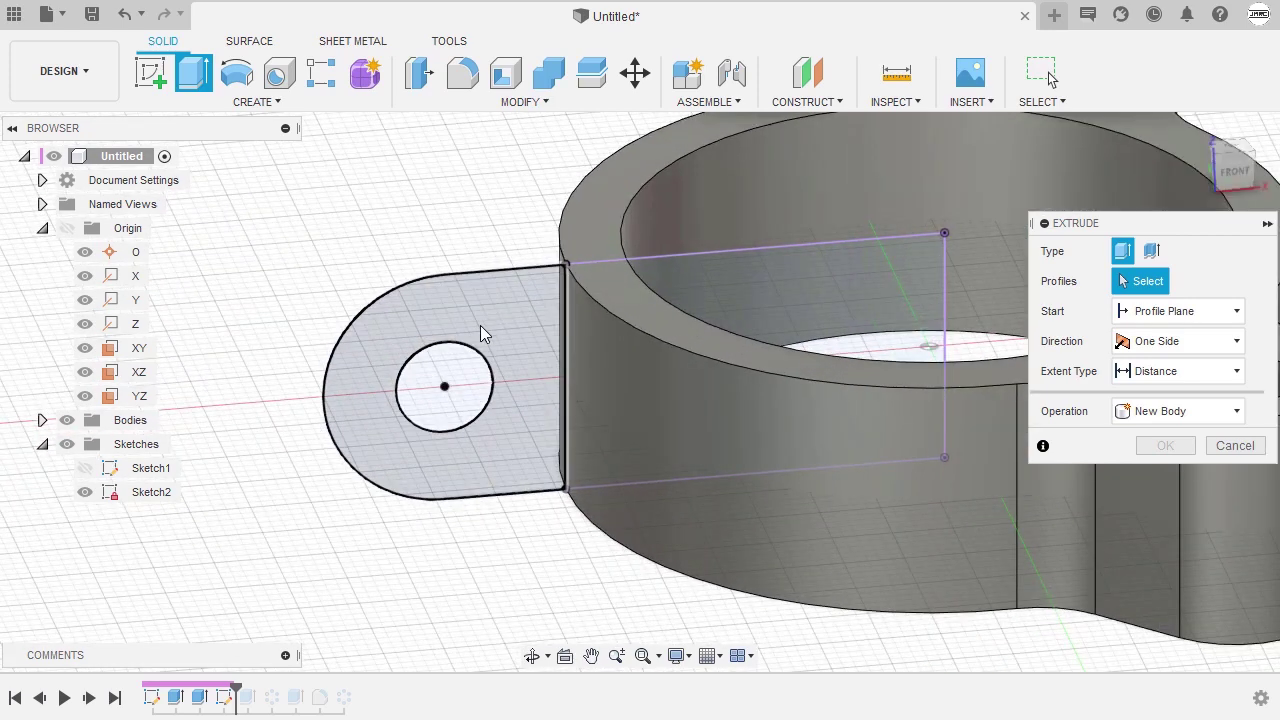
{"action": "left_click", "coordinate": [484, 318]}
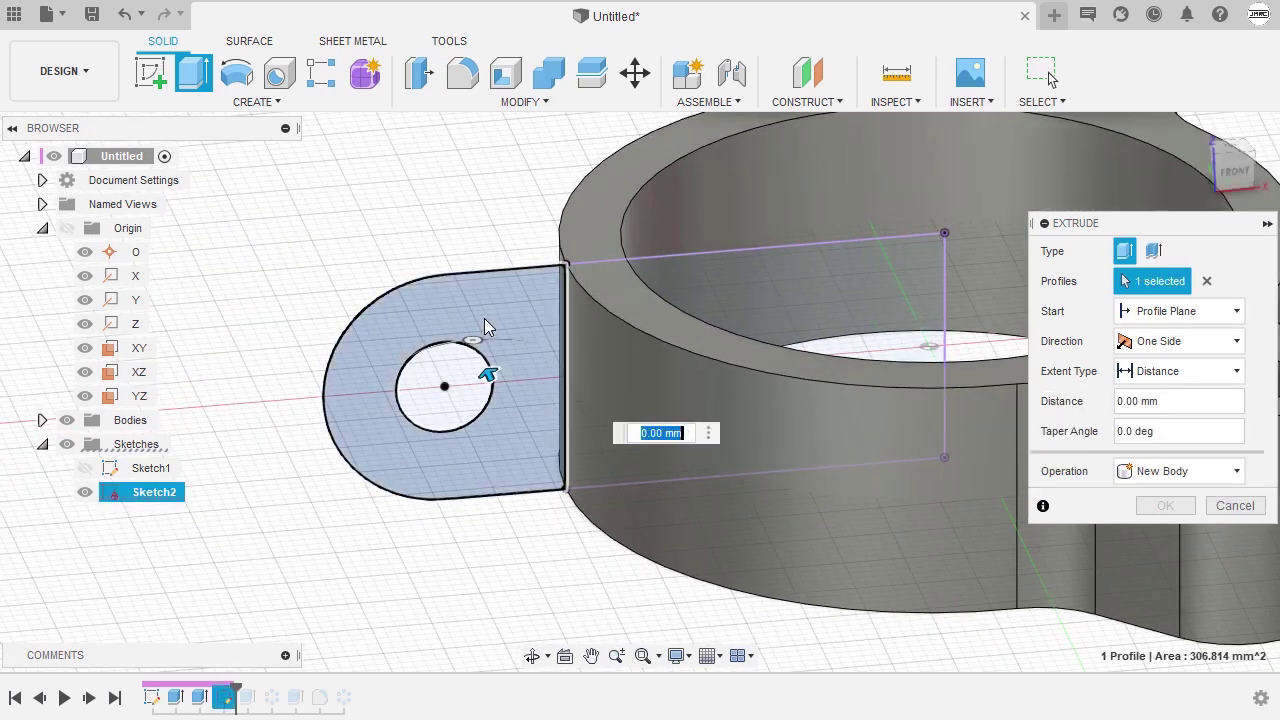
{"action": "middle_click_drag", "start_coordinate": [484, 318], "coordinate": [720, 401], "text": "shift"}
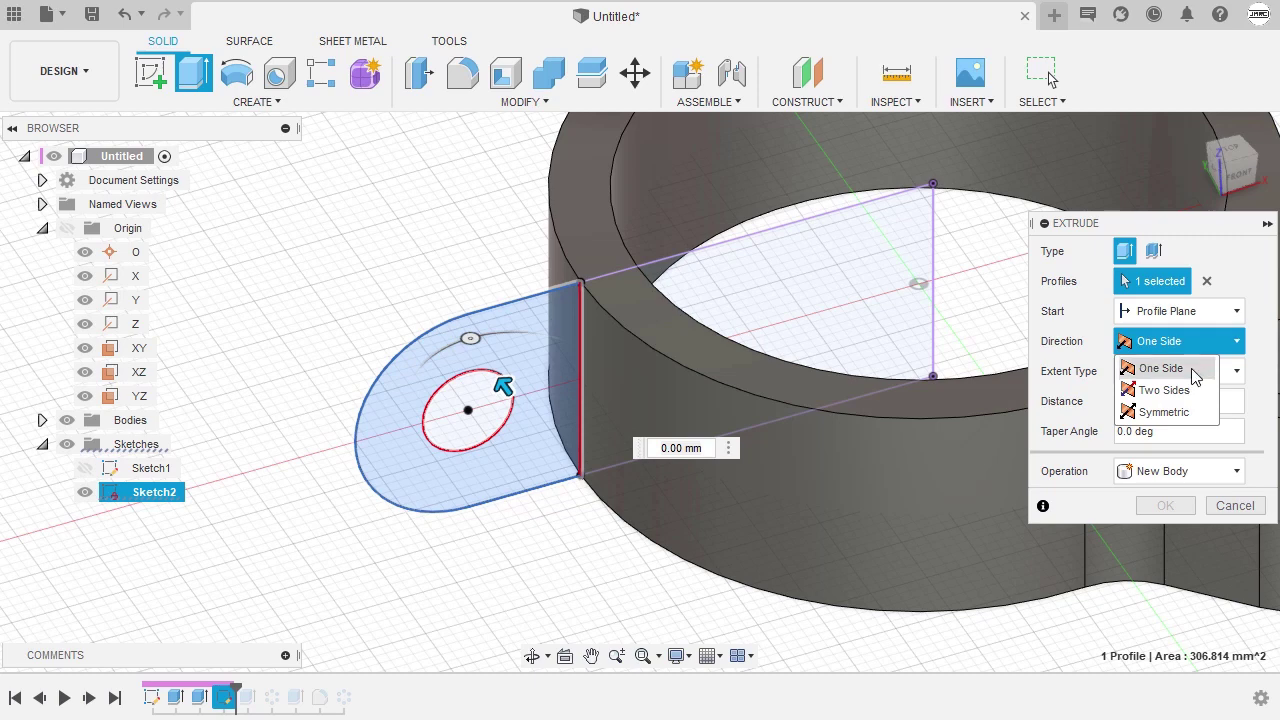
{"action": "left_click", "coordinate": [1197, 412]}
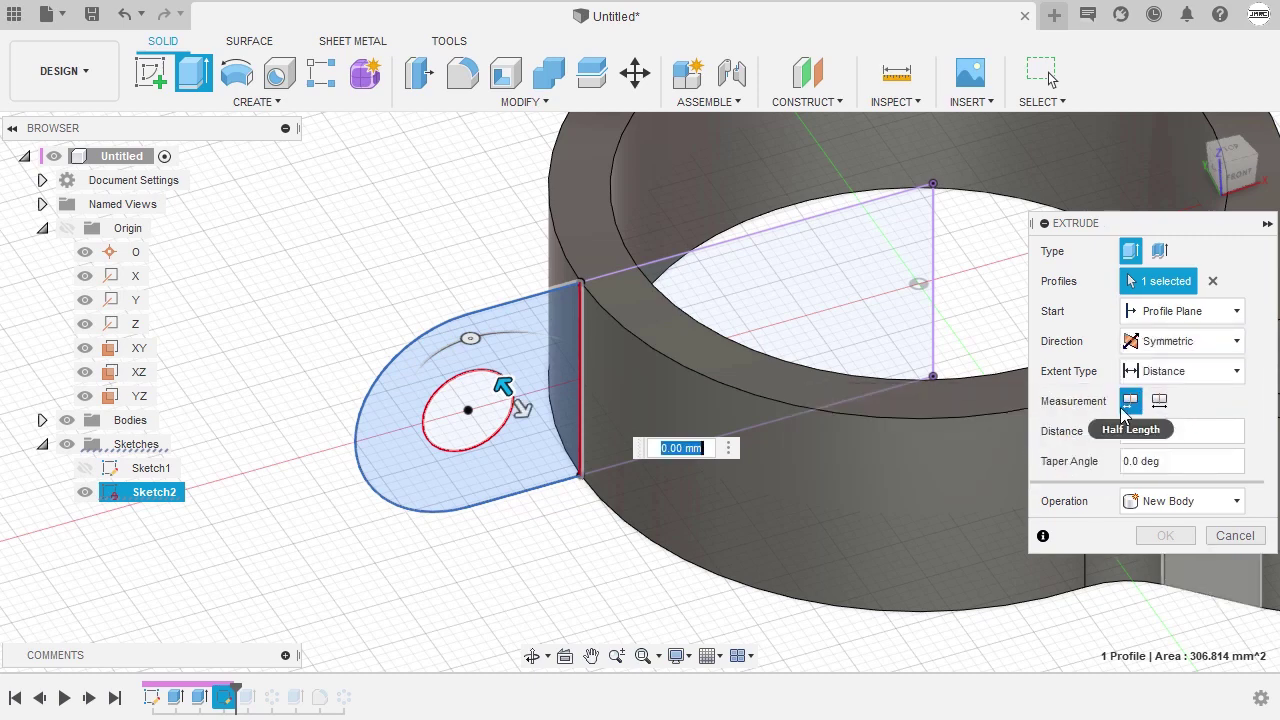
{"action": "left_click", "coordinate": [1158, 405]}
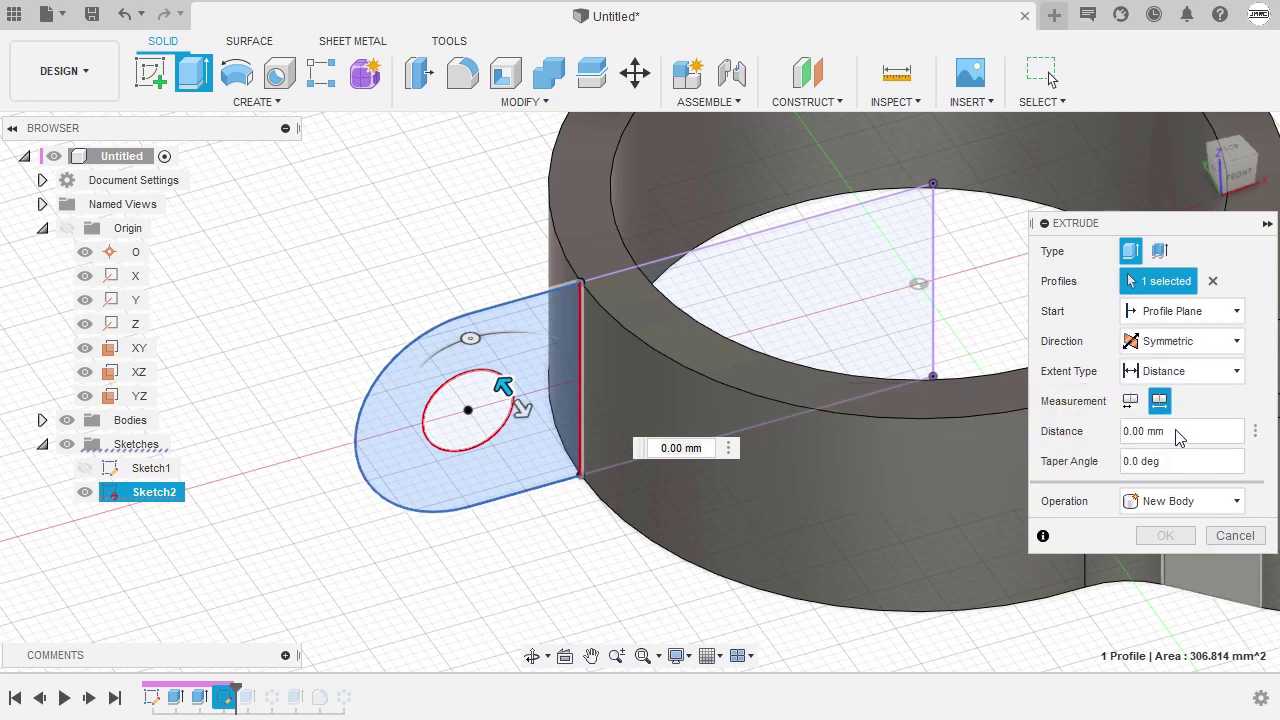
{"action": "left_click", "coordinate": [1188, 433]}
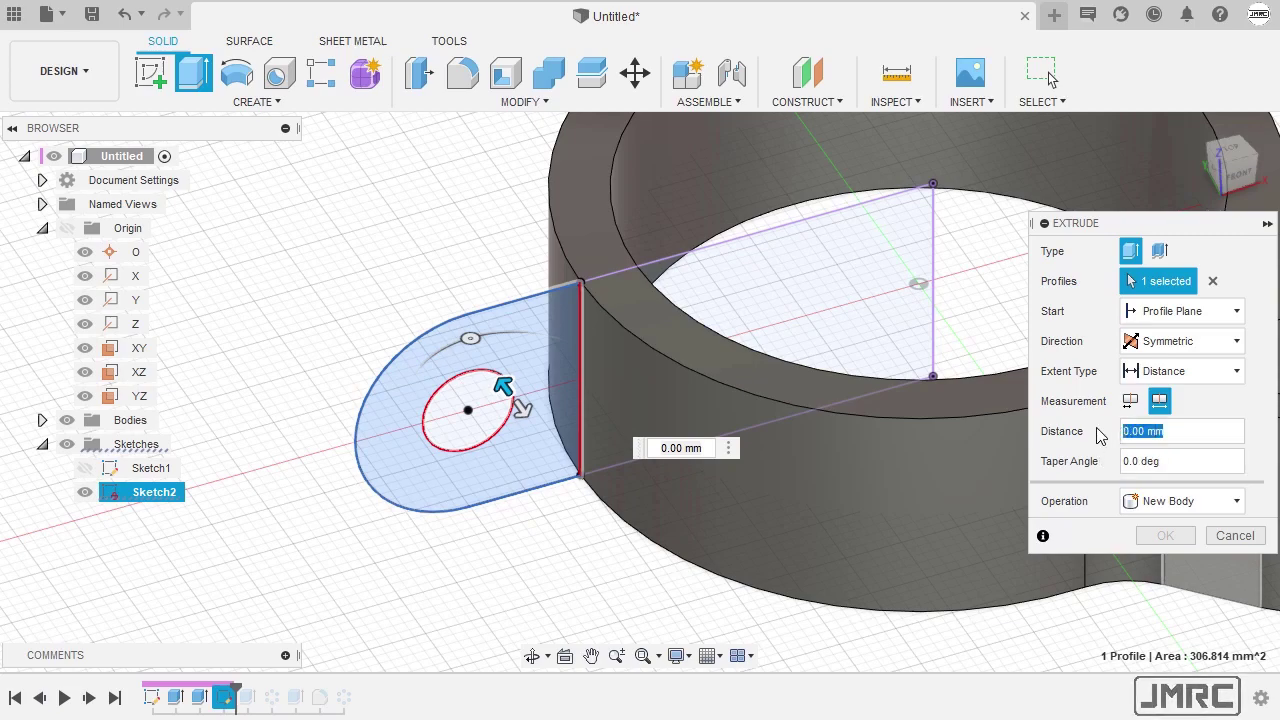
{"action": "type", "text": "12"}
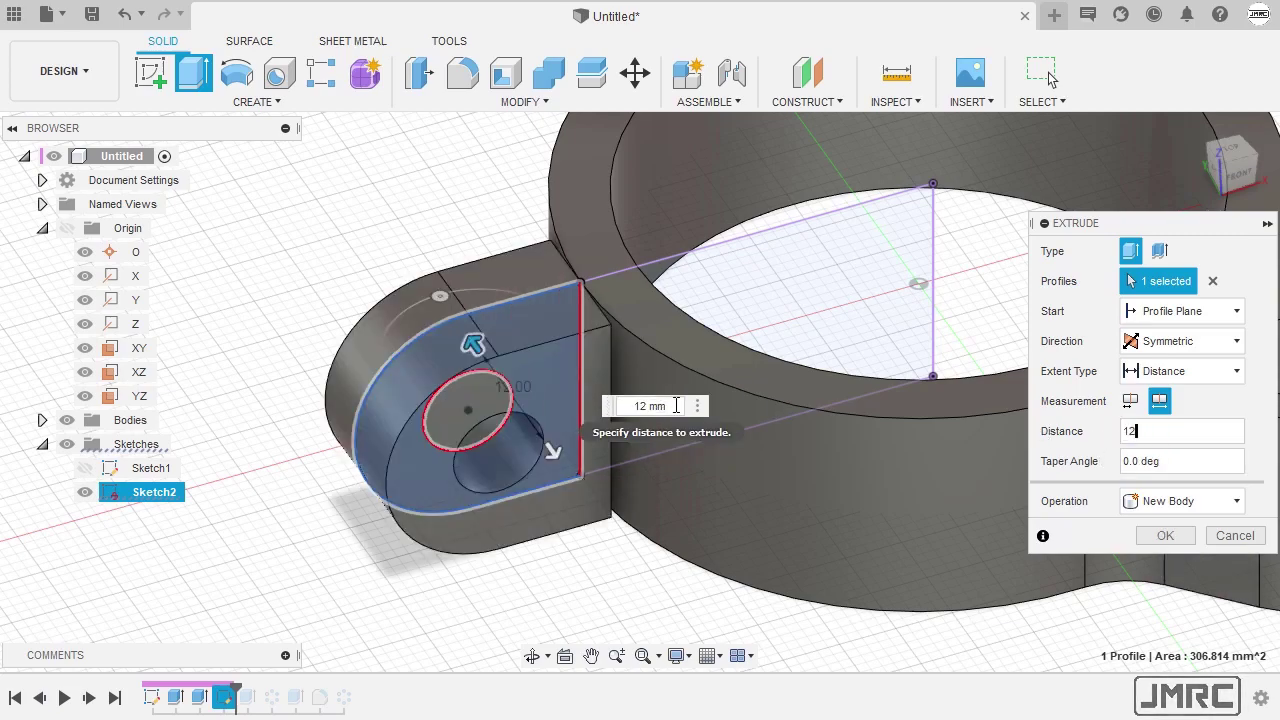
{"action": "middle_click_drag", "start_coordinate": [810, 400], "coordinate": [638, 432], "text": "shift"}
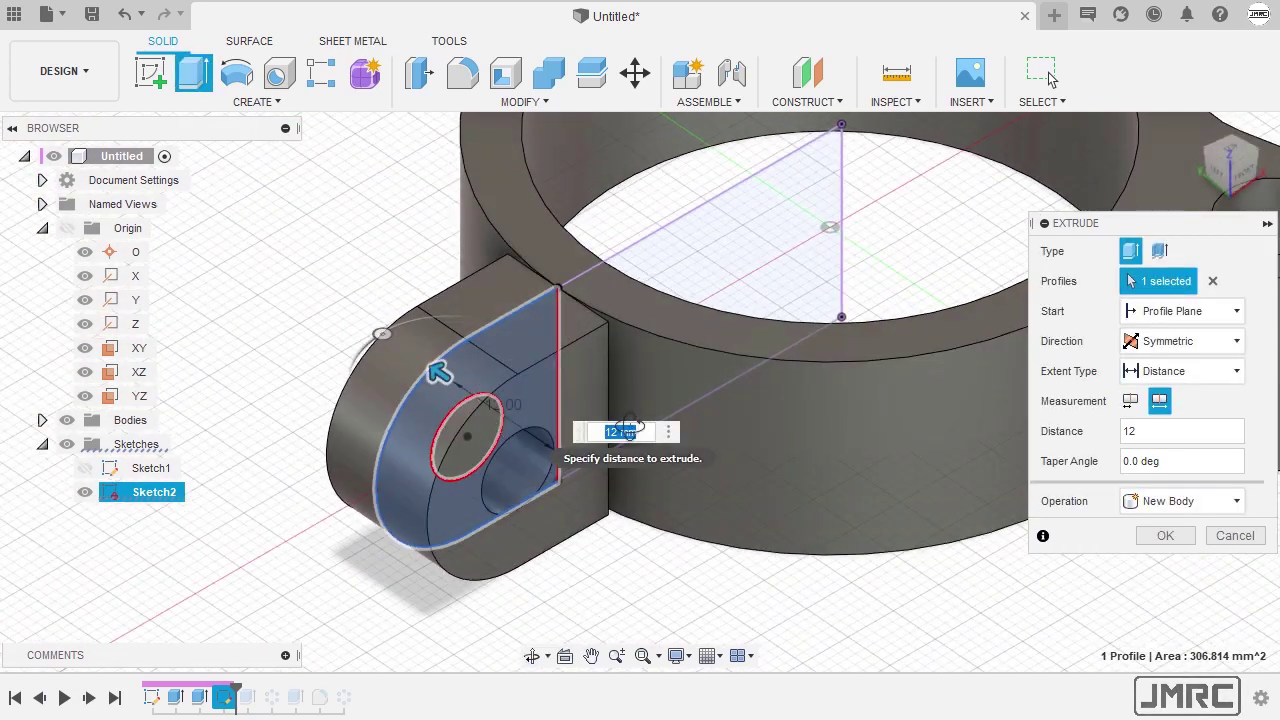
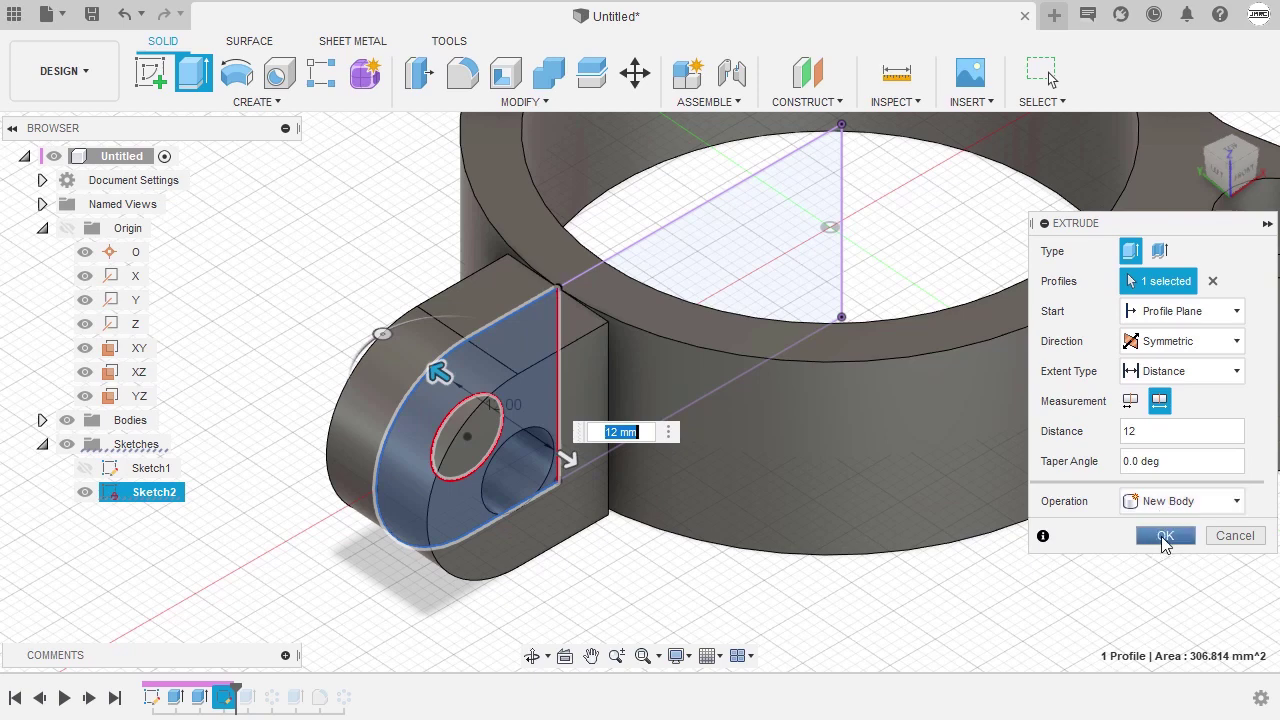
Commit the 12 mm symmetric lug extrusion and select the thin face between lug and ring
{"action": "left_click", "coordinate": [1165, 537]}
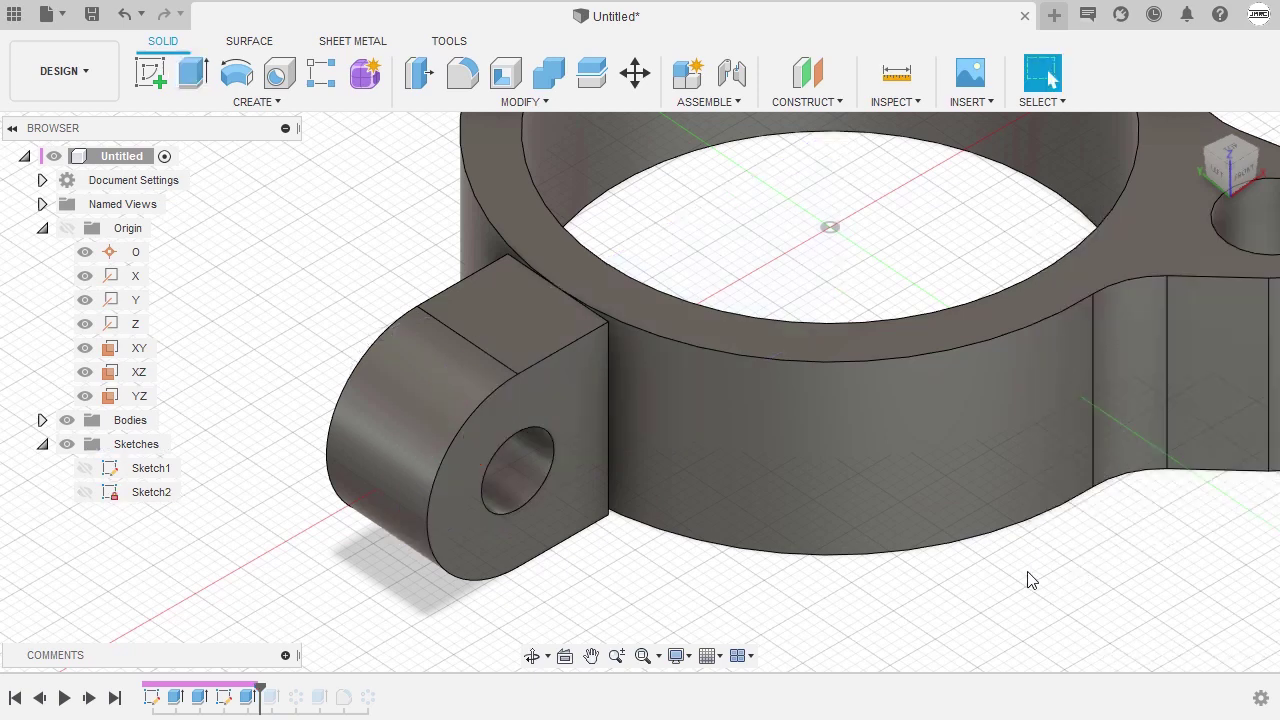
{"action": "scroll", "coordinate": [663, 471], "scroll_direction": "up", "scroll_amount": 10}
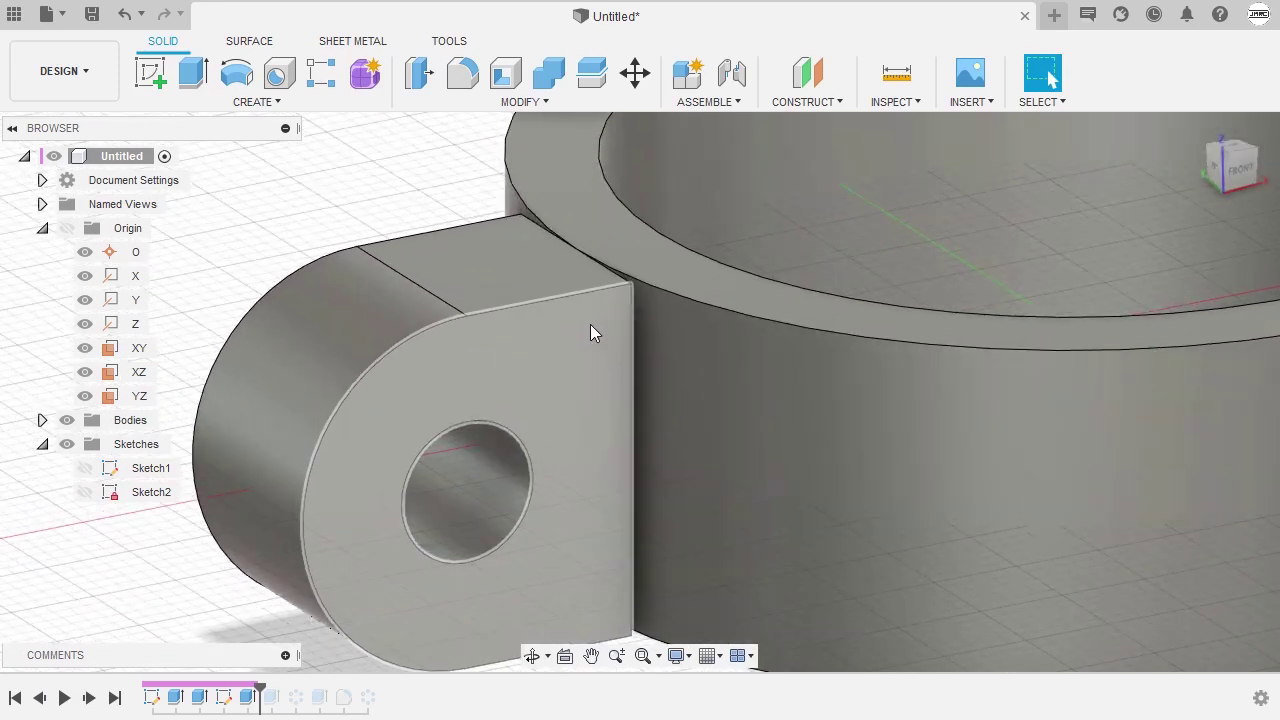
{"action": "middle_click_drag", "start_coordinate": [591, 331], "coordinate": [643, 320], "text": "shift"}
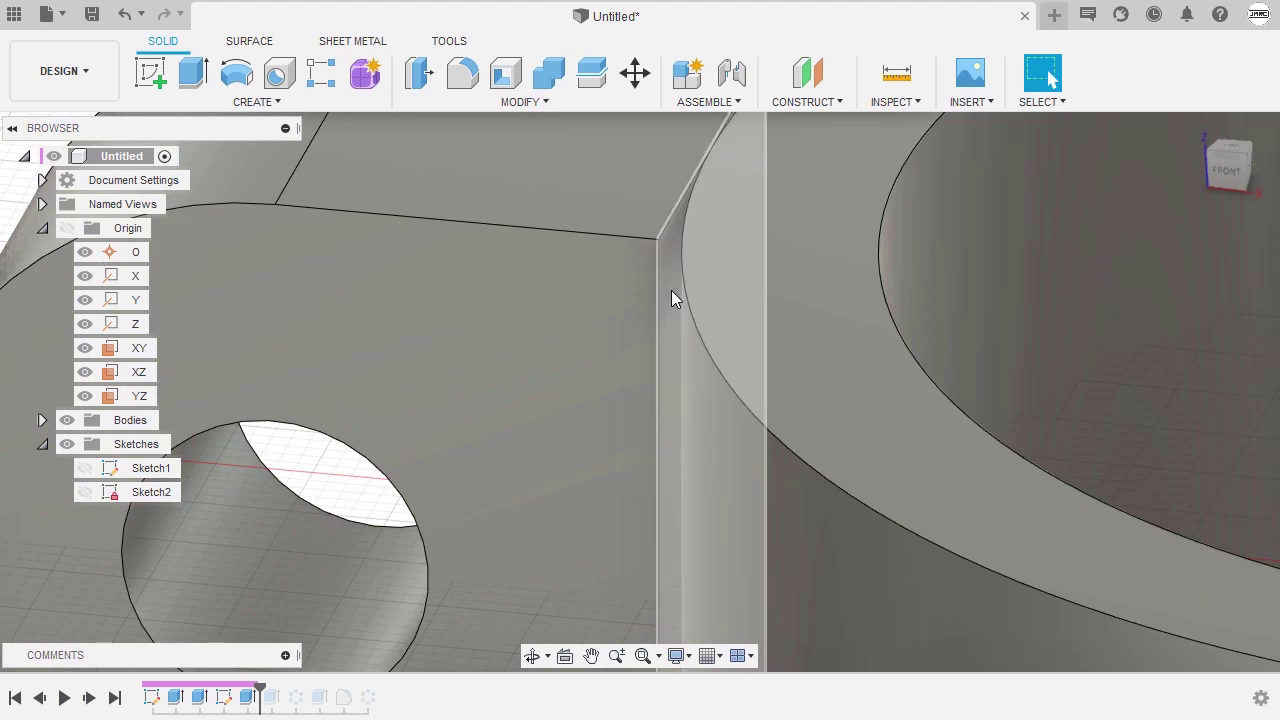
{"action": "left_click", "coordinate": [671, 292]}
{"action": "scroll", "coordinate": [672, 292], "scroll_direction": "up", "scroll_amount": 3}
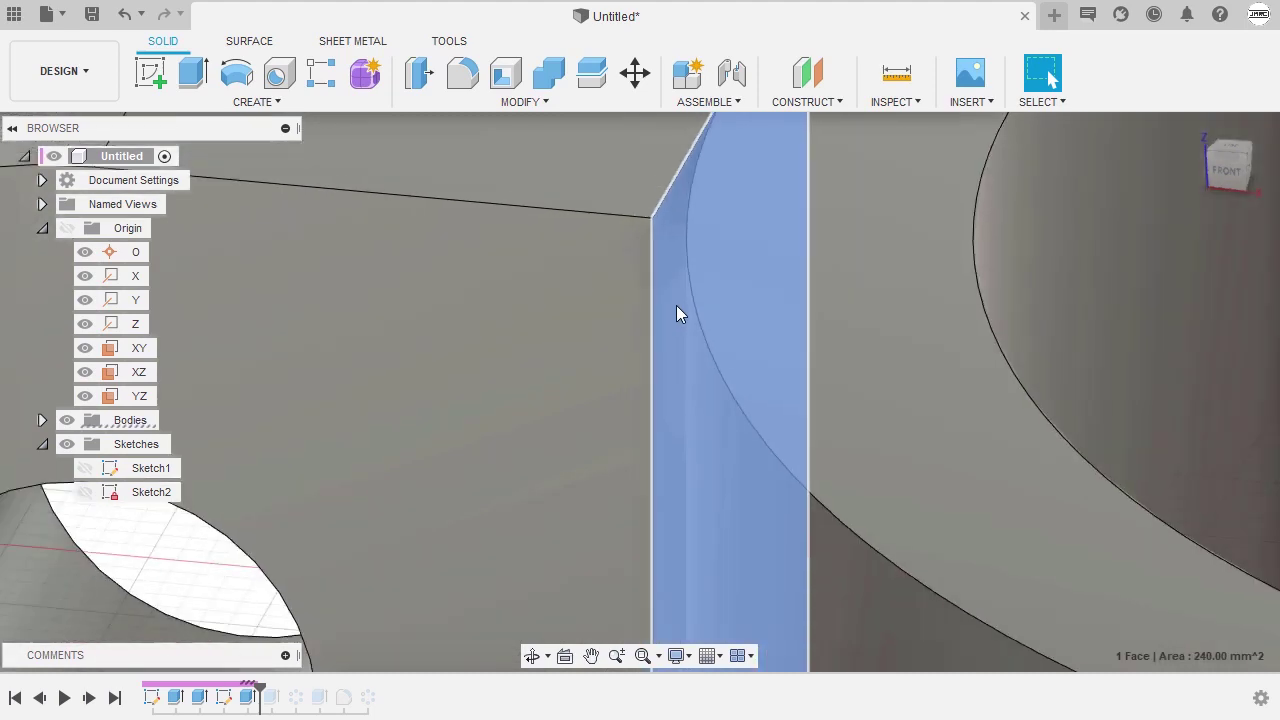
{"action": "middle_click_drag", "start_coordinate": [680, 311], "coordinate": [583, 339], "text": "shift"}
{"action": "scroll", "coordinate": [762, 331], "scroll_direction": "down", "scroll_amount": 3}
Extrude the thin face To Object up to the ring's inner cylindrical face as a Join
{"action": "key", "text": "e"}
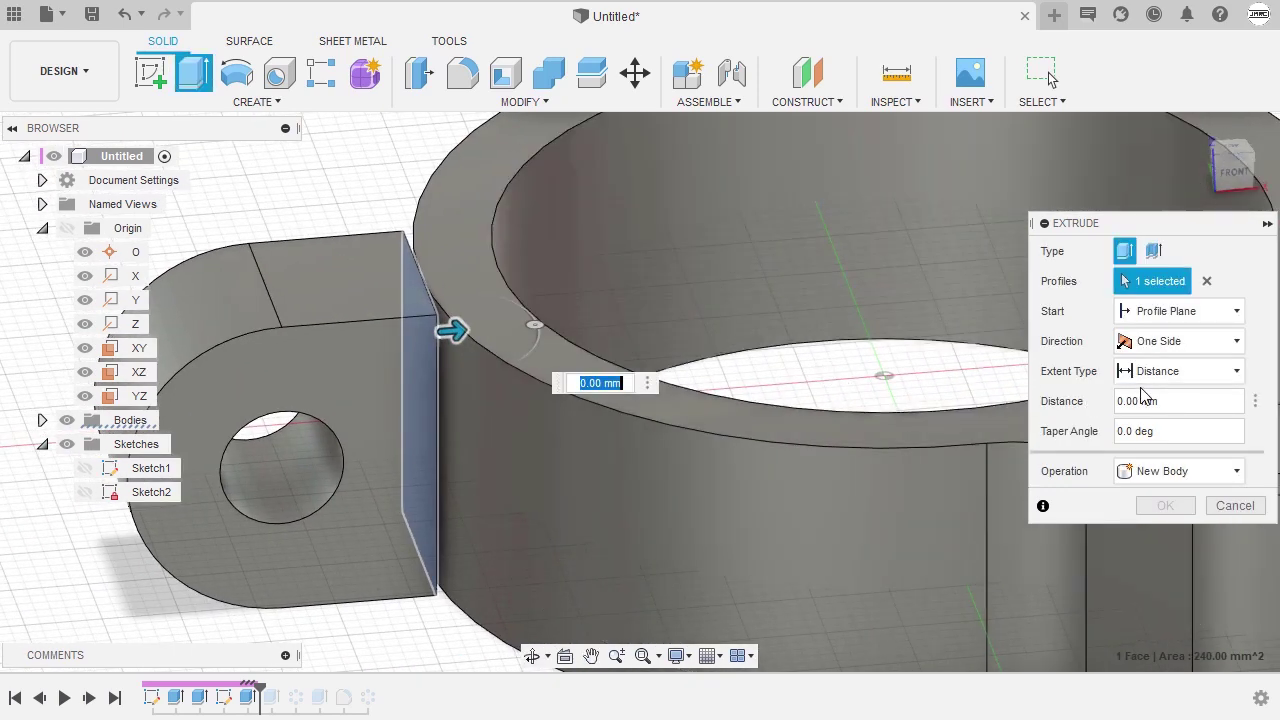
{"action": "left_click", "coordinate": [1190, 372]}
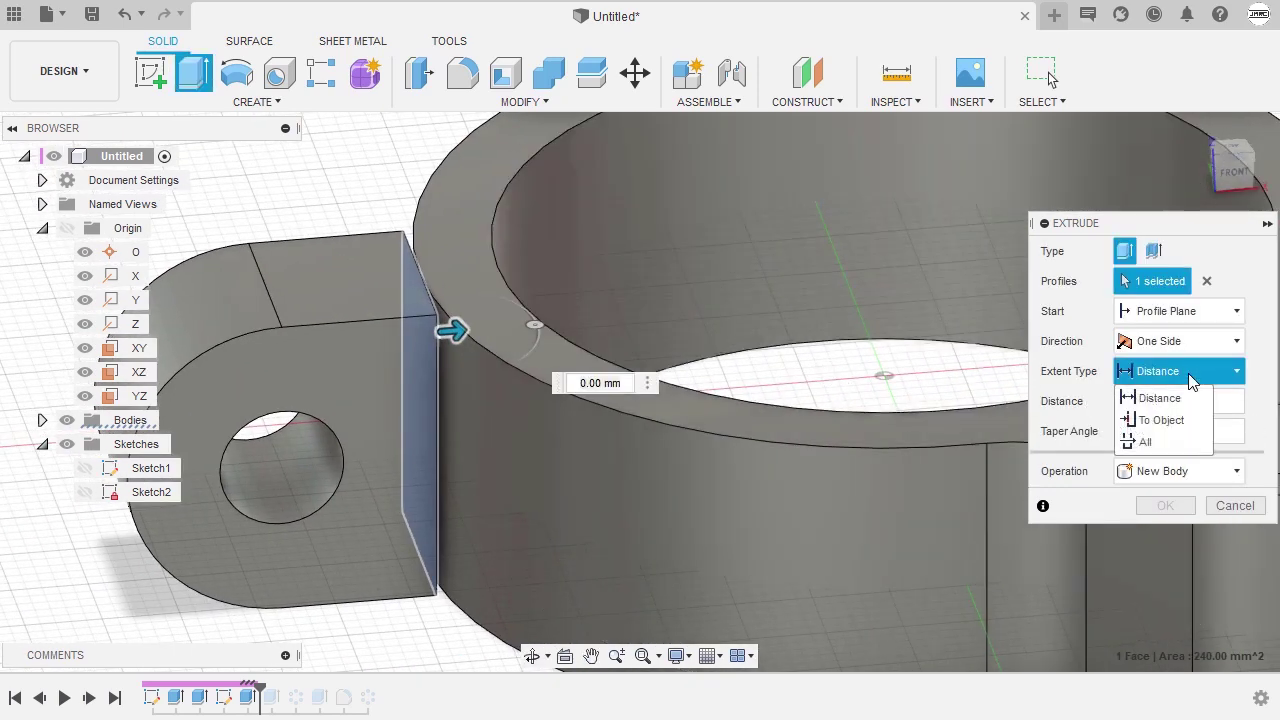
{"action": "left_click", "coordinate": [1161, 420]}
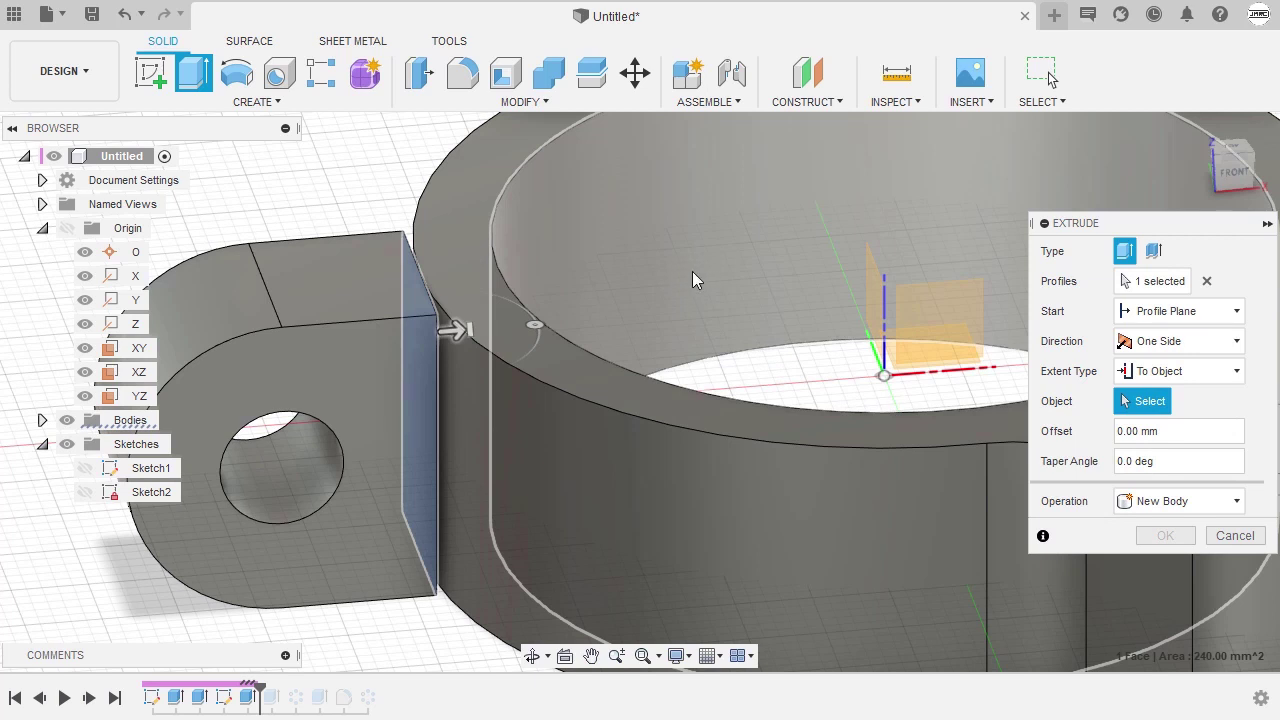
{"action": "left_click", "coordinate": [680, 252]}
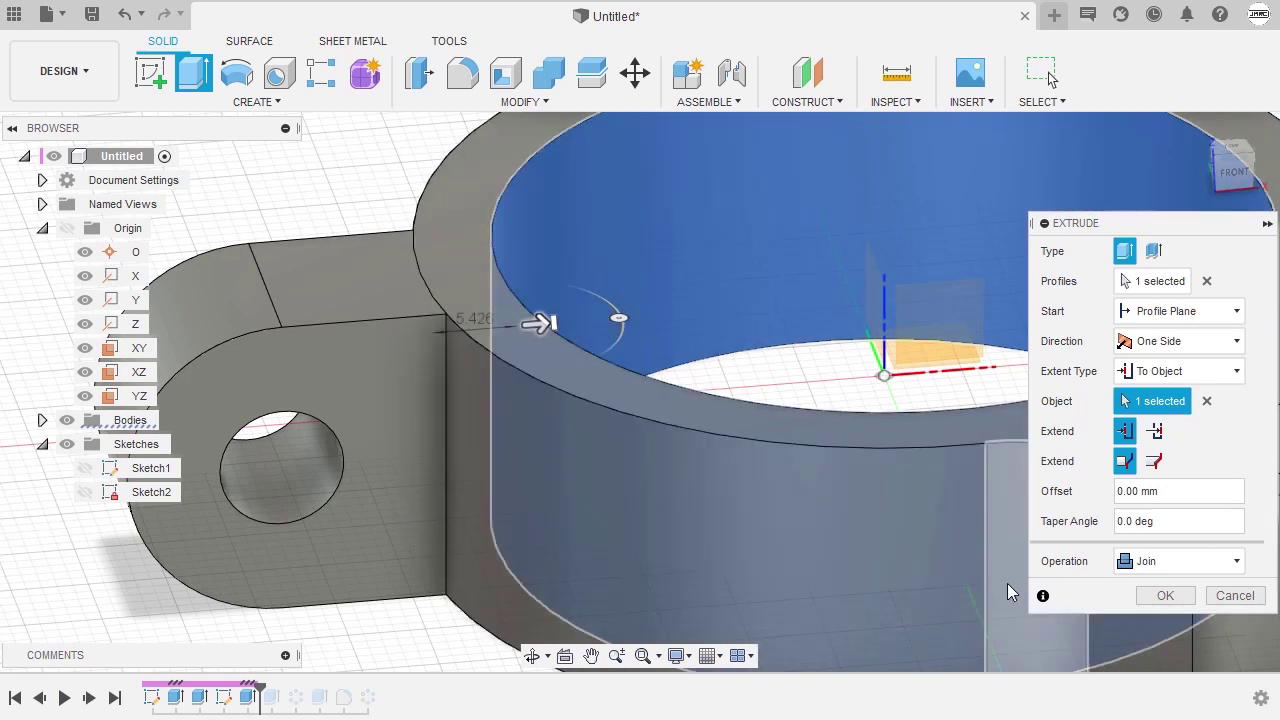
{"action": "left_click", "coordinate": [1162, 592]}
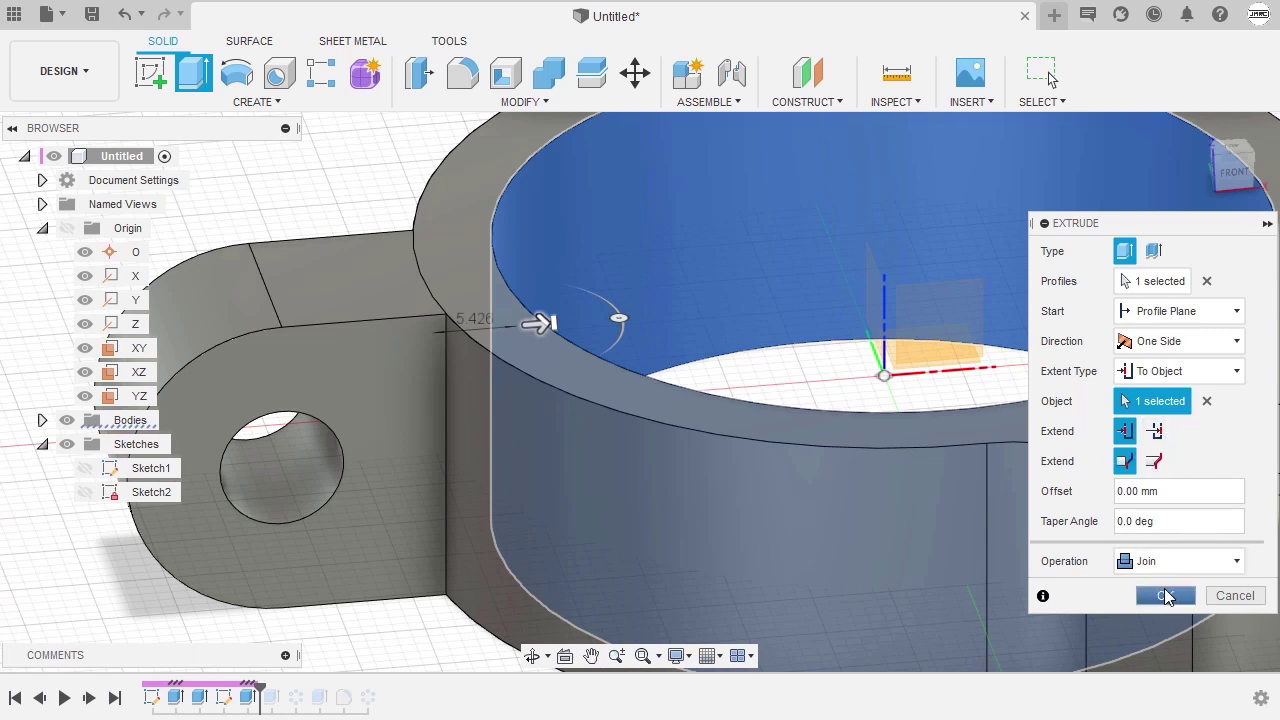
{"action": "left_click", "coordinate": [1164, 595]}
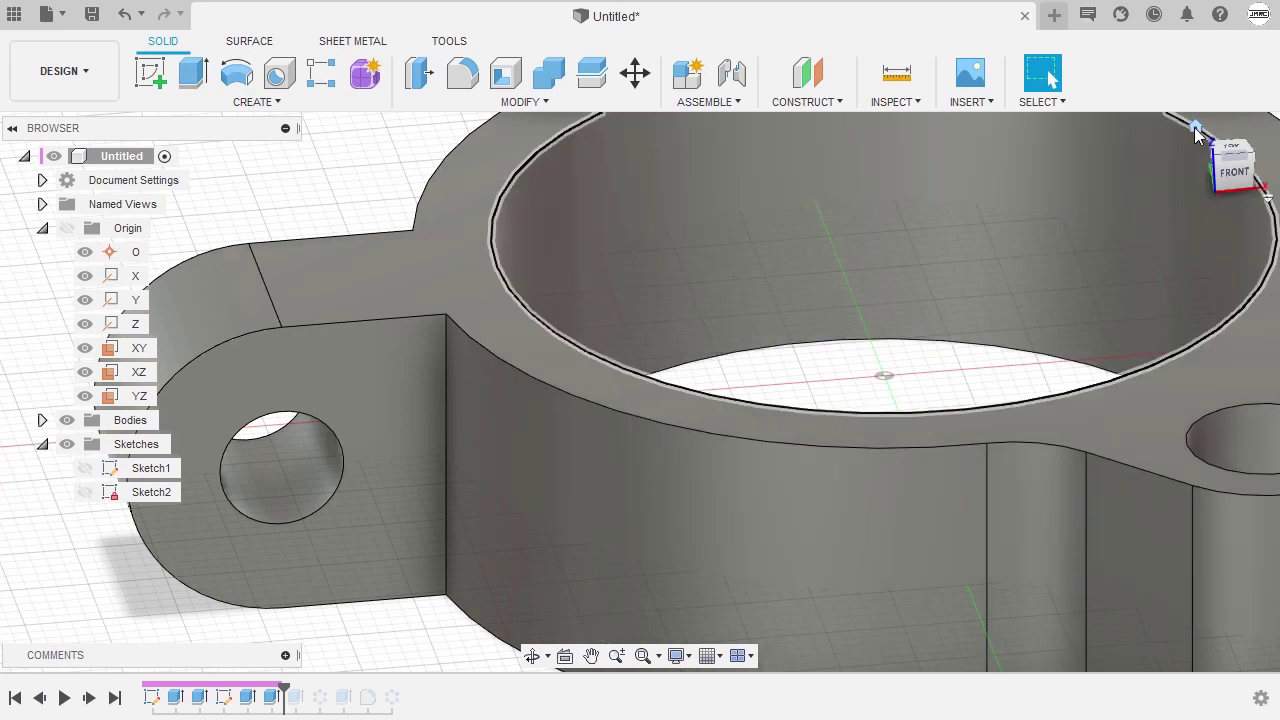
{"action": "left_click", "coordinate": [1197, 133]}
{"action": "key", "text": "alt+Tab"}
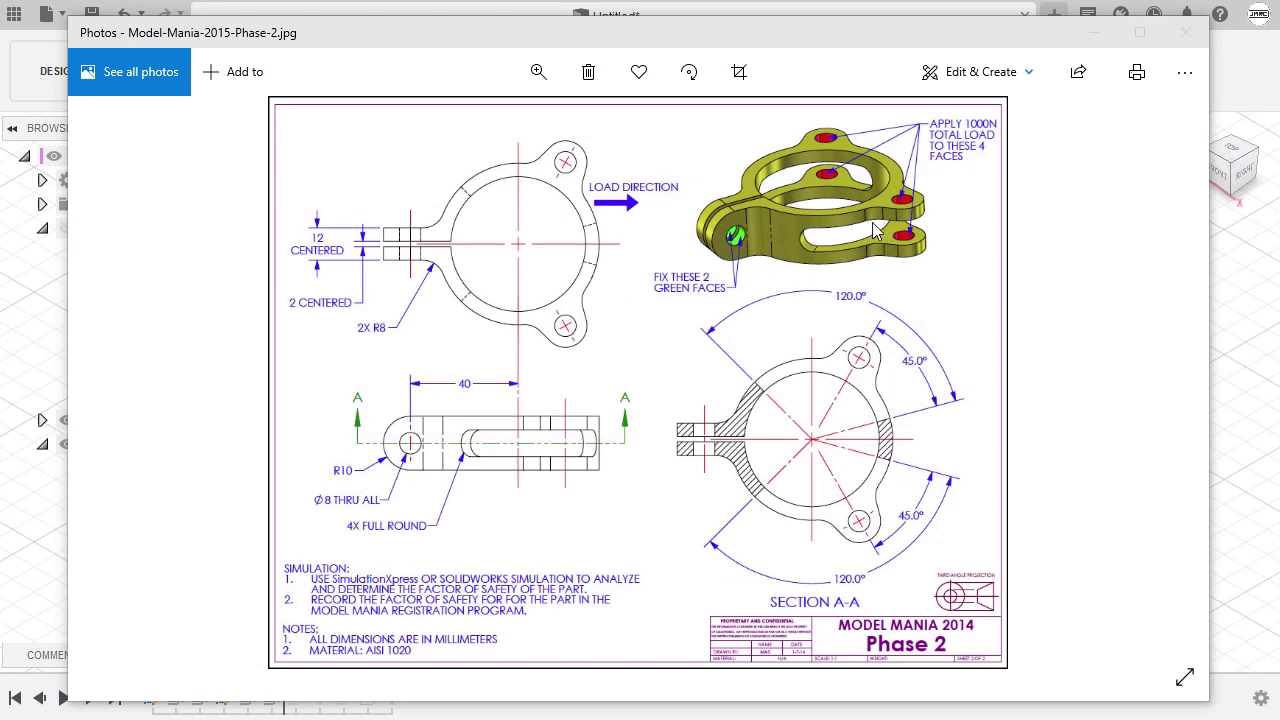
{"action": "left_click", "coordinate": [1238, 262]}
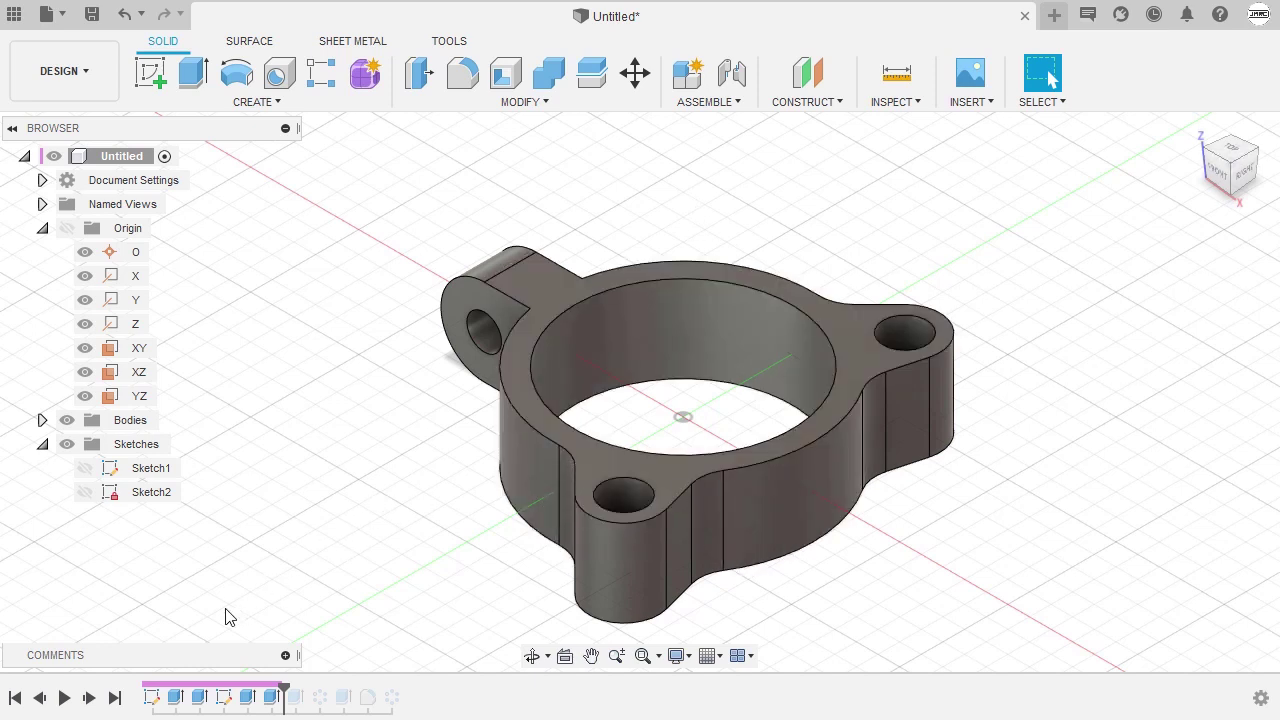
In Sketch1, draw two radial lines from the origin, one past the upper-right lug, one rightward
{"action": "double_click", "coordinate": [152, 697]}
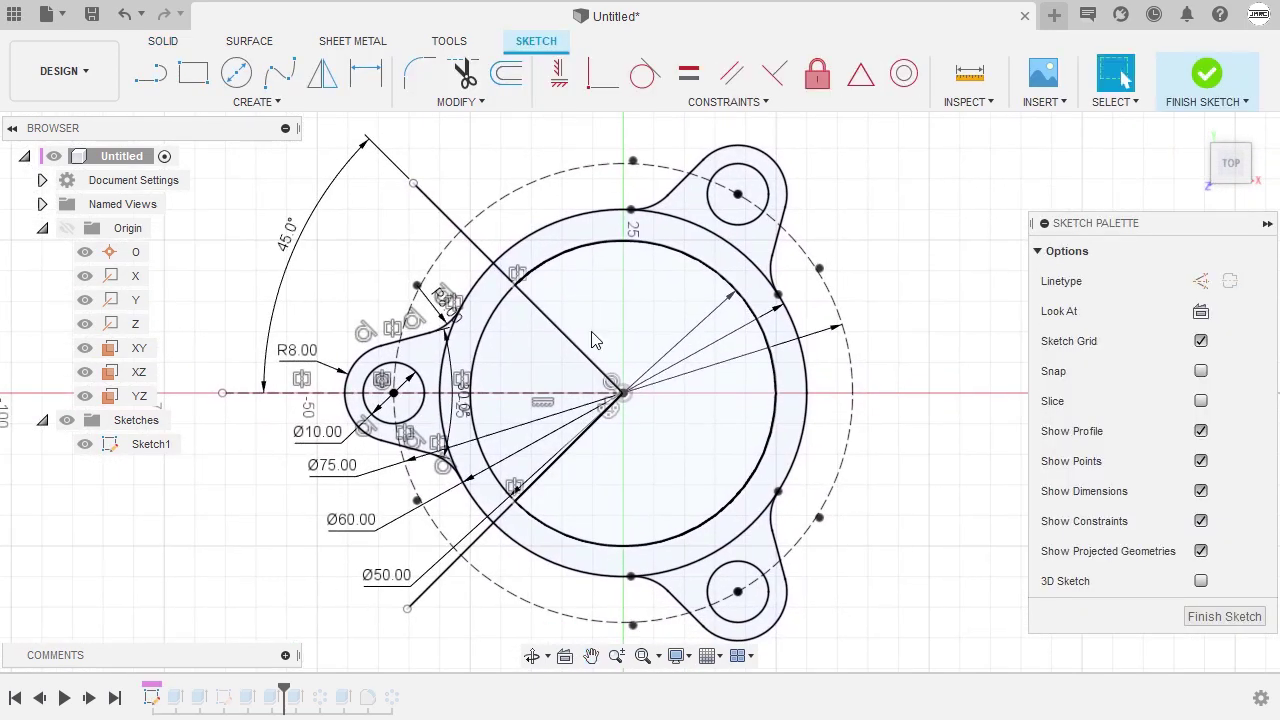
{"action": "key", "text": "l"}
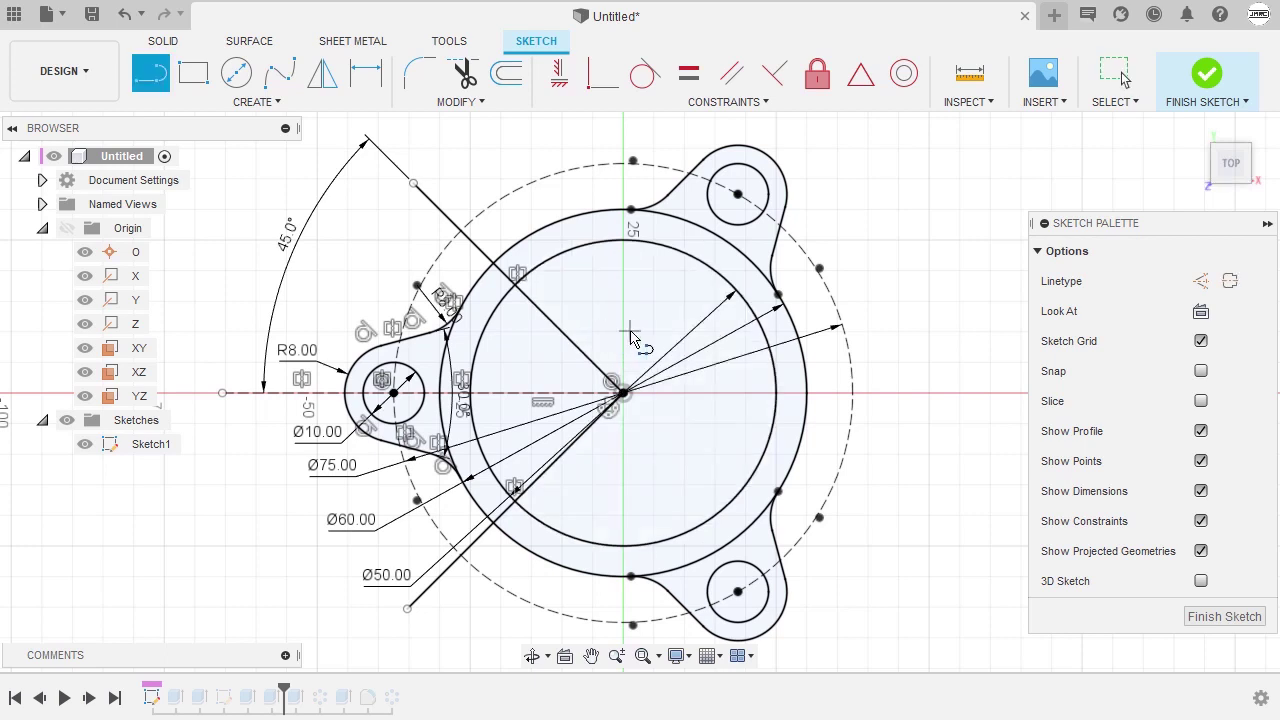
{"action": "middle_click_drag", "start_coordinate": [626, 333], "coordinate": [586, 368]}
{"action": "left_click", "coordinate": [585, 429]}
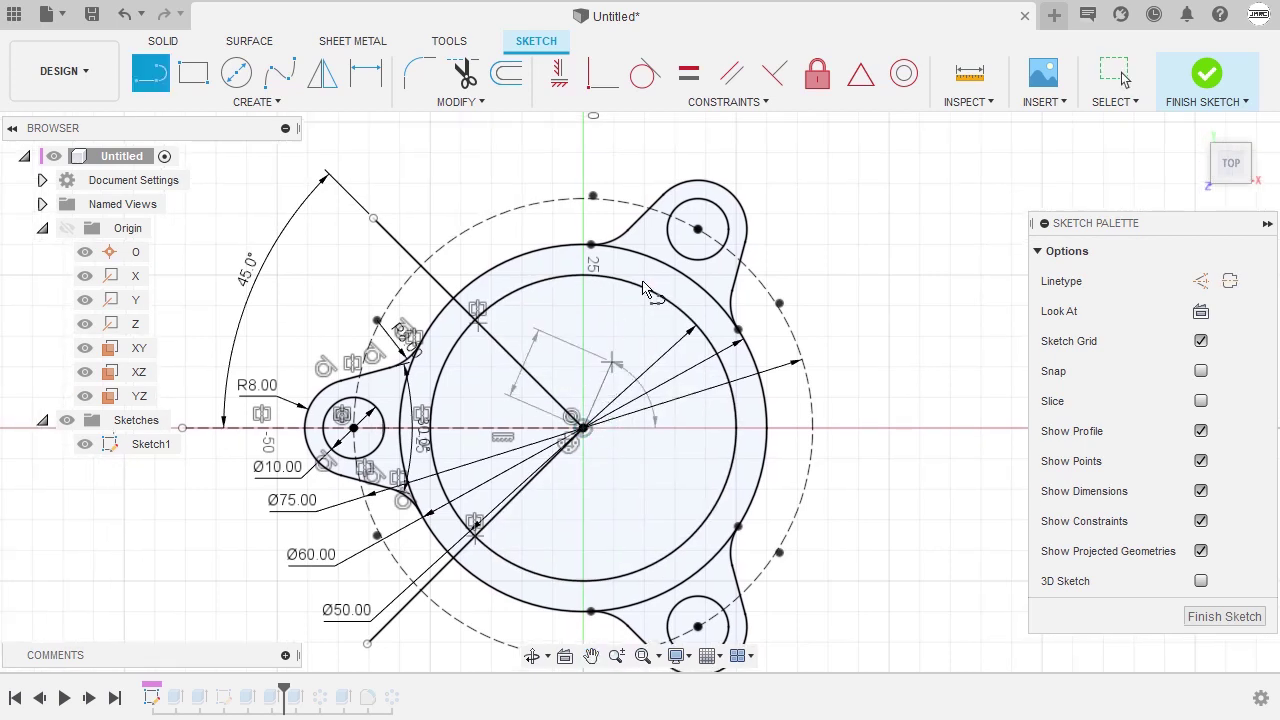
{"action": "double_click", "coordinate": [764, 150]}
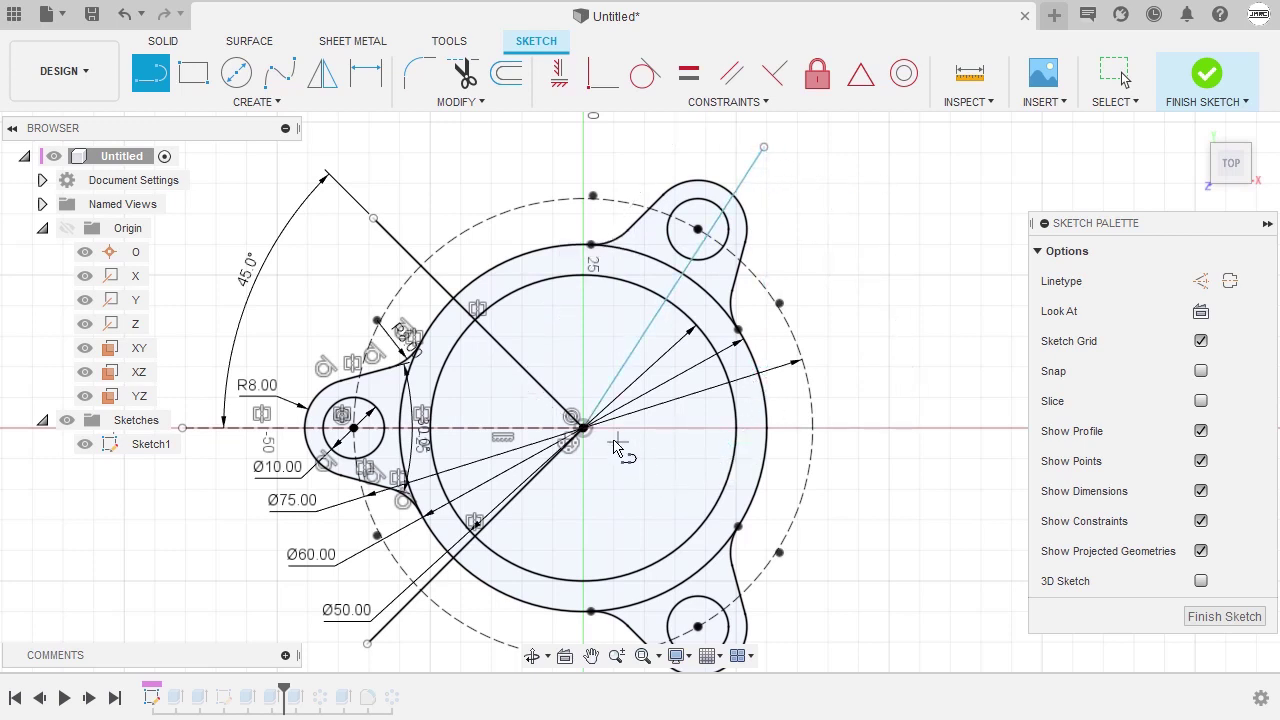
{"action": "left_click", "coordinate": [584, 430]}
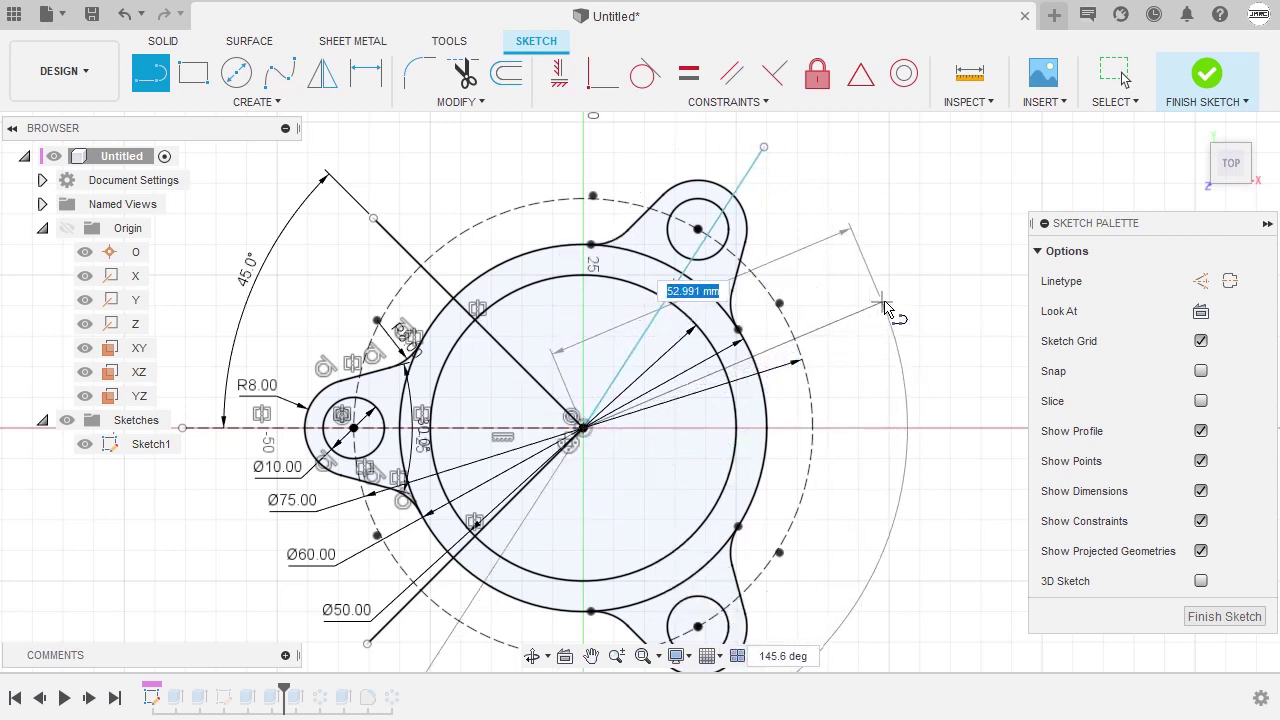
{"action": "double_click", "coordinate": [884, 288]}
{"action": "middle_click_drag", "start_coordinate": [880, 311], "coordinate": [878, 283]}
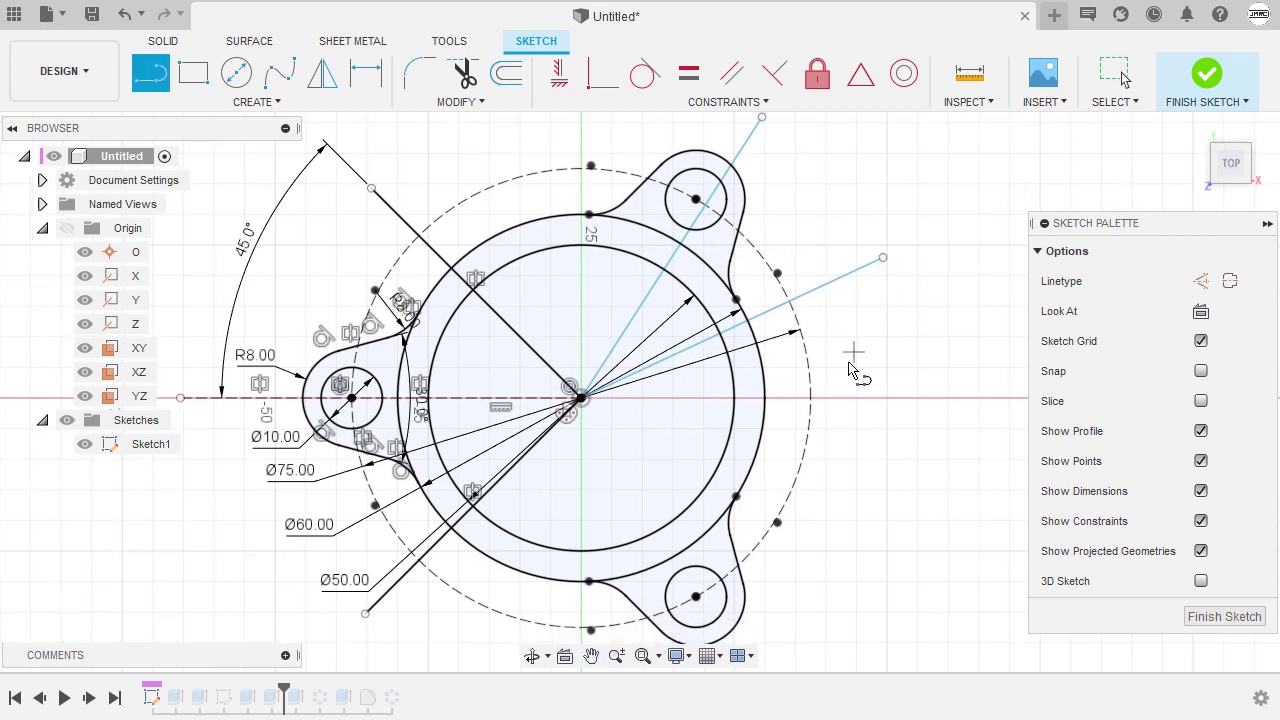
{"action": "key", "text": "Escape"}
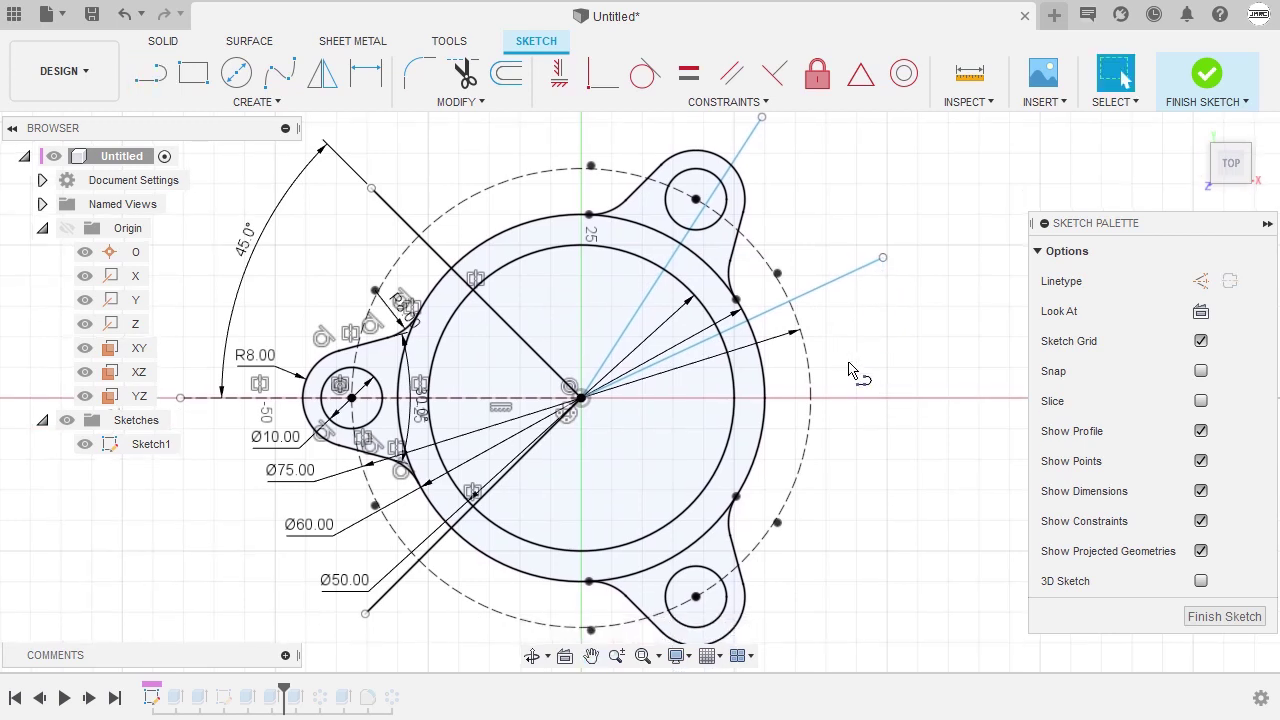
Dimension the angle between the upper-left diagonal and the right-hand line as 120°
{"action": "key", "text": "d"}
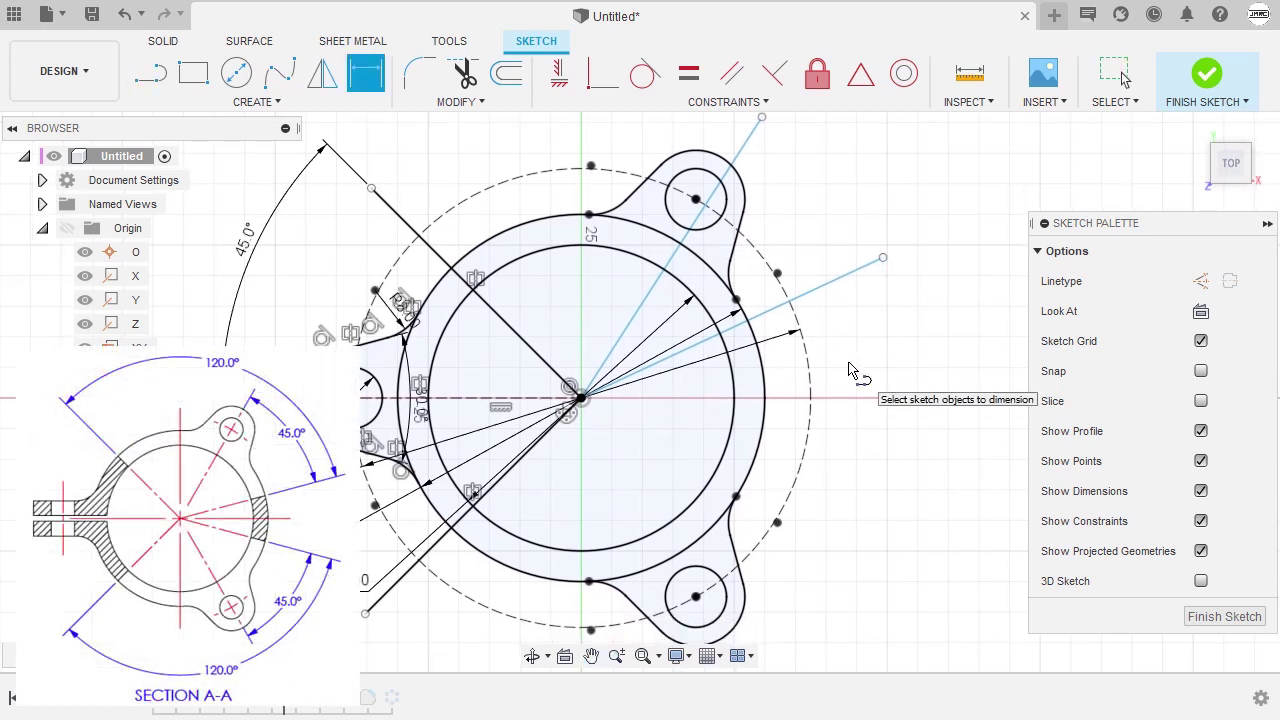
{"action": "left_click", "coordinate": [436, 256]}
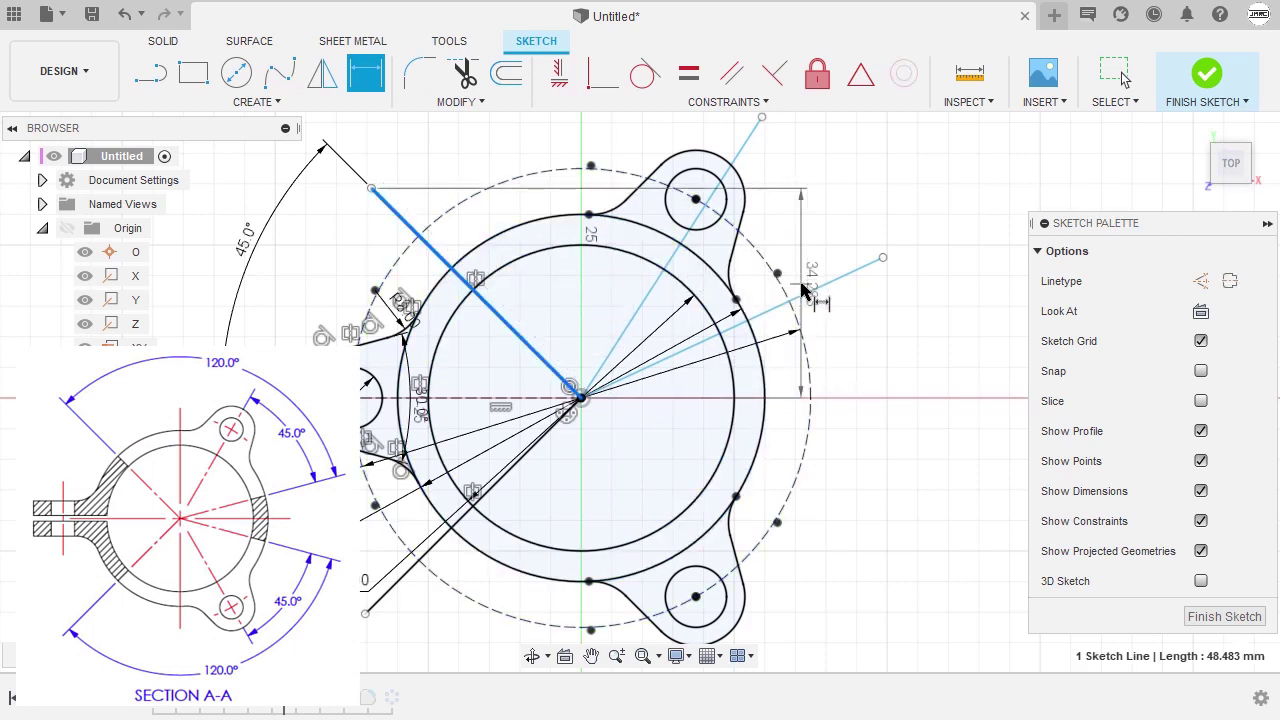
{"action": "left_click", "coordinate": [810, 287]}
{"action": "middle_click_drag", "start_coordinate": [818, 280], "coordinate": [812, 360]}
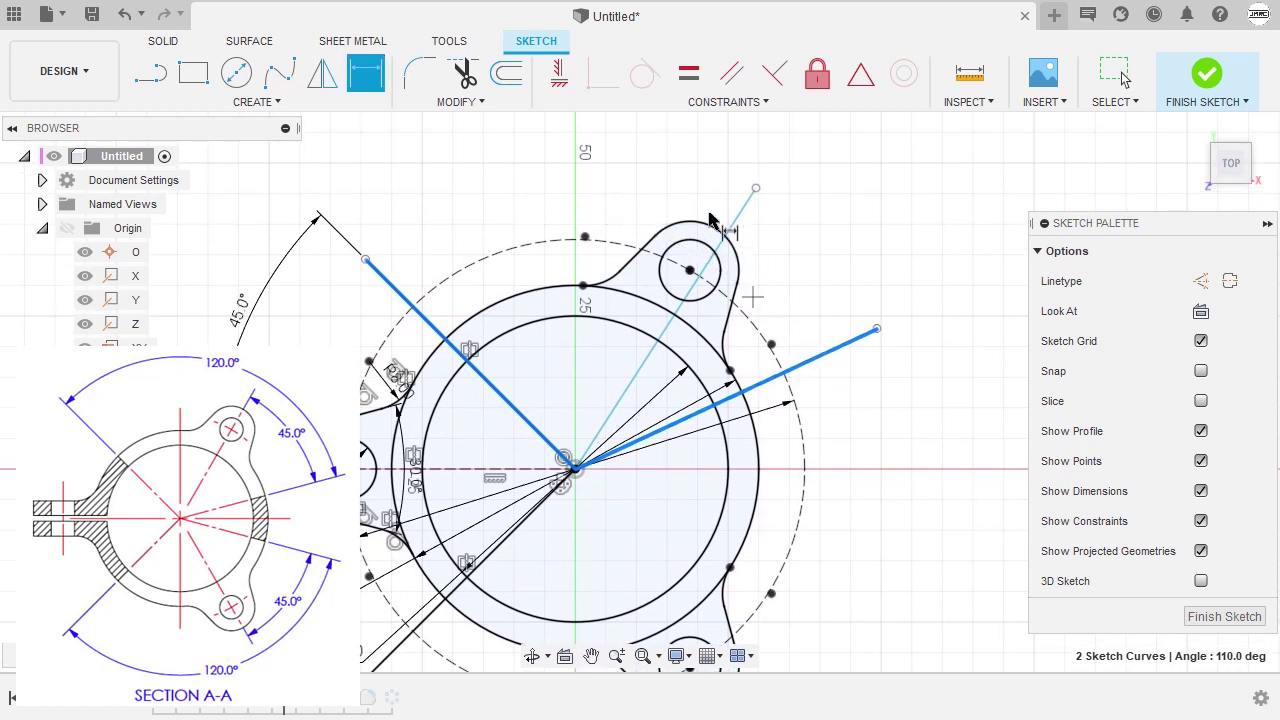
{"action": "left_click", "coordinate": [638, 182]}
{"action": "type", "text": "120"}
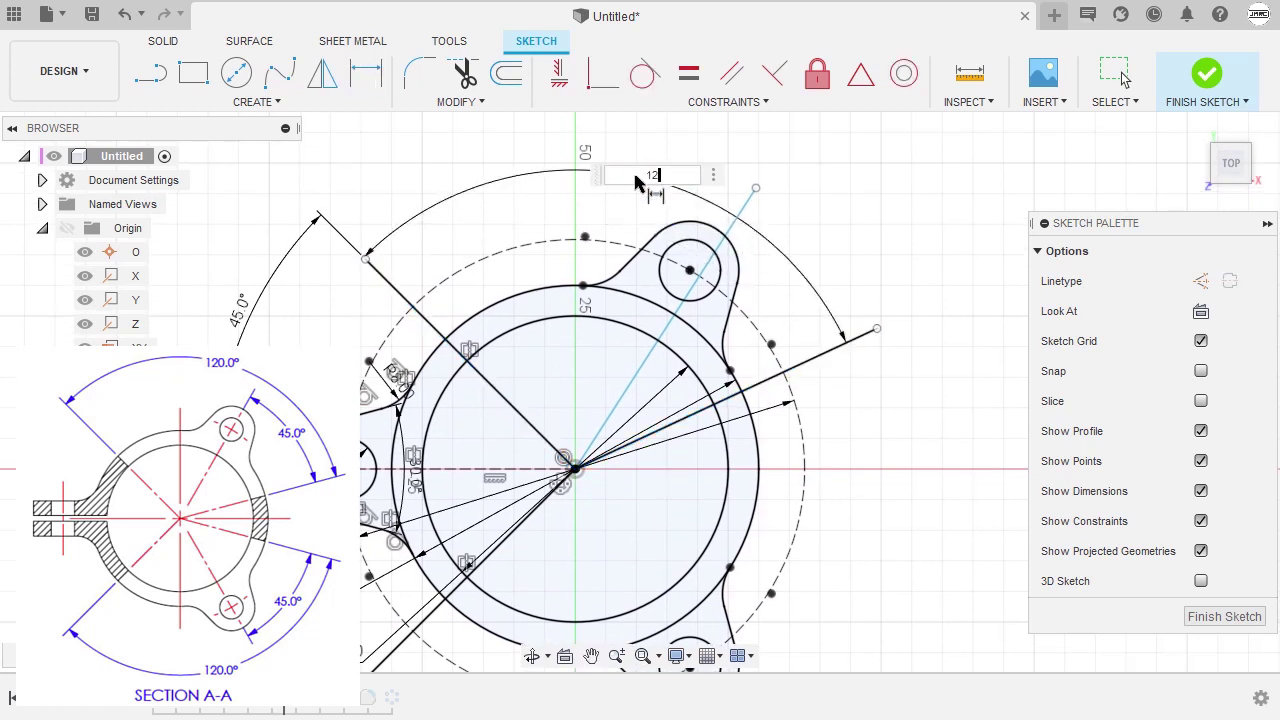
{"action": "key", "text": "Return"}
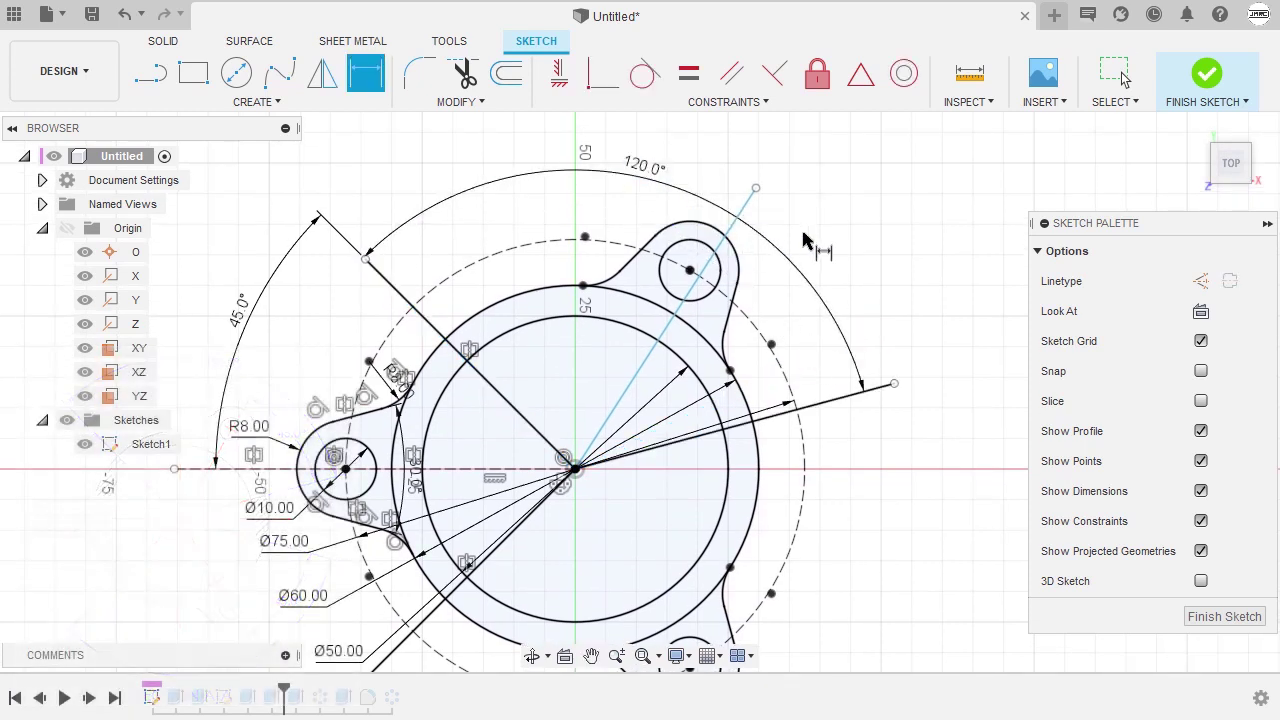
Dimension the angle between the upper-right and lower-right lines as 45°
{"action": "left_click", "coordinate": [738, 238]}
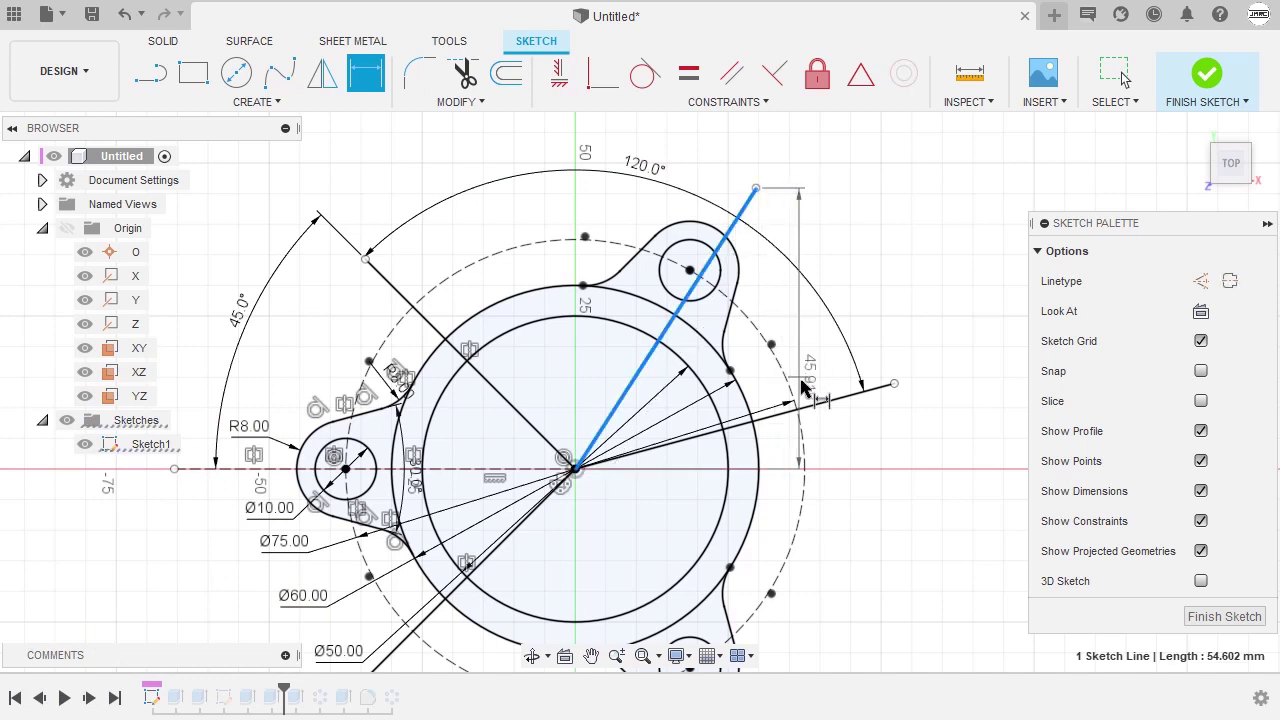
{"action": "left_click", "coordinate": [828, 401]}
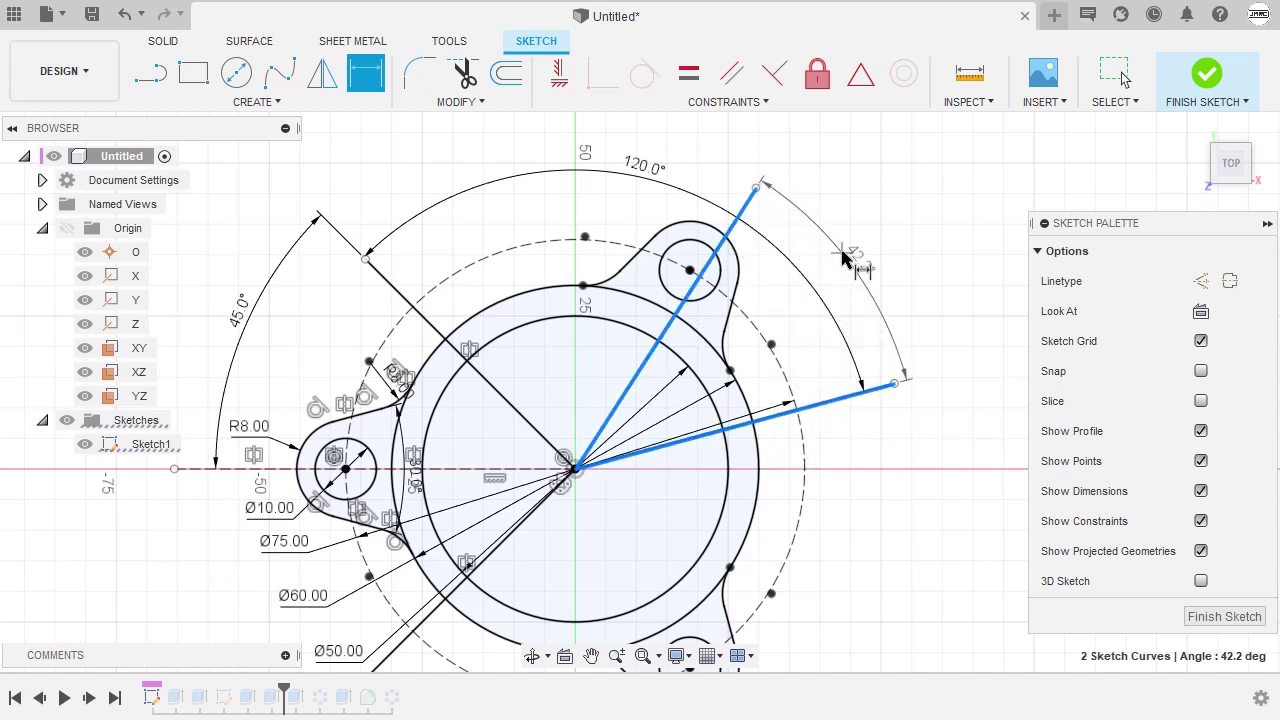
{"action": "left_click", "coordinate": [843, 257]}
{"action": "type", "text": "45"}
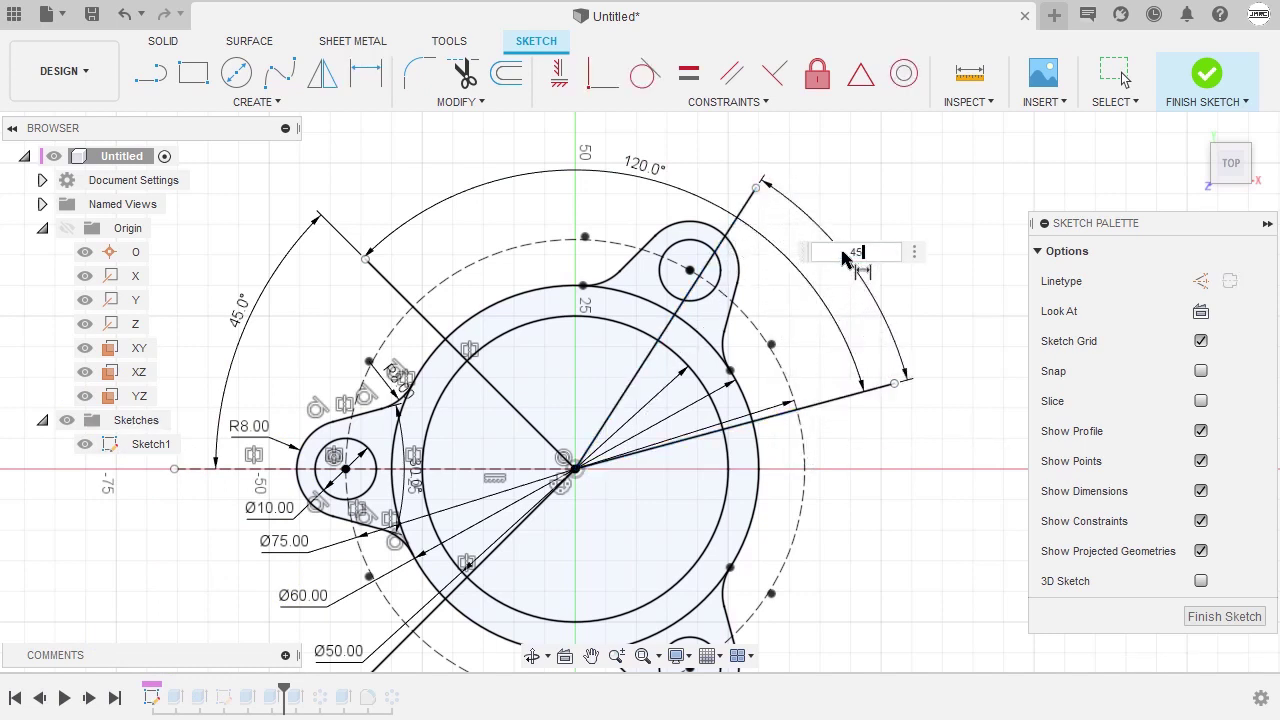
{"action": "key", "text": "Return"}
{"action": "key", "text": "Escape"}
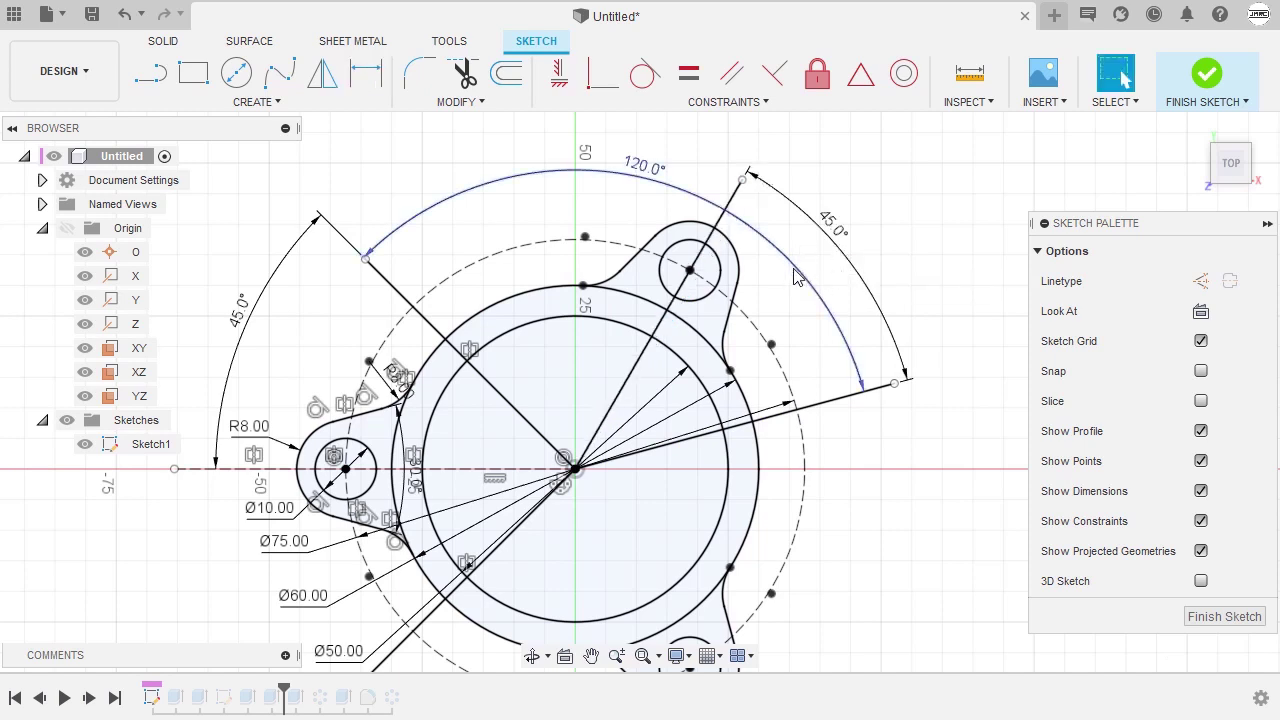
{"action": "left_click", "coordinate": [705, 248]}
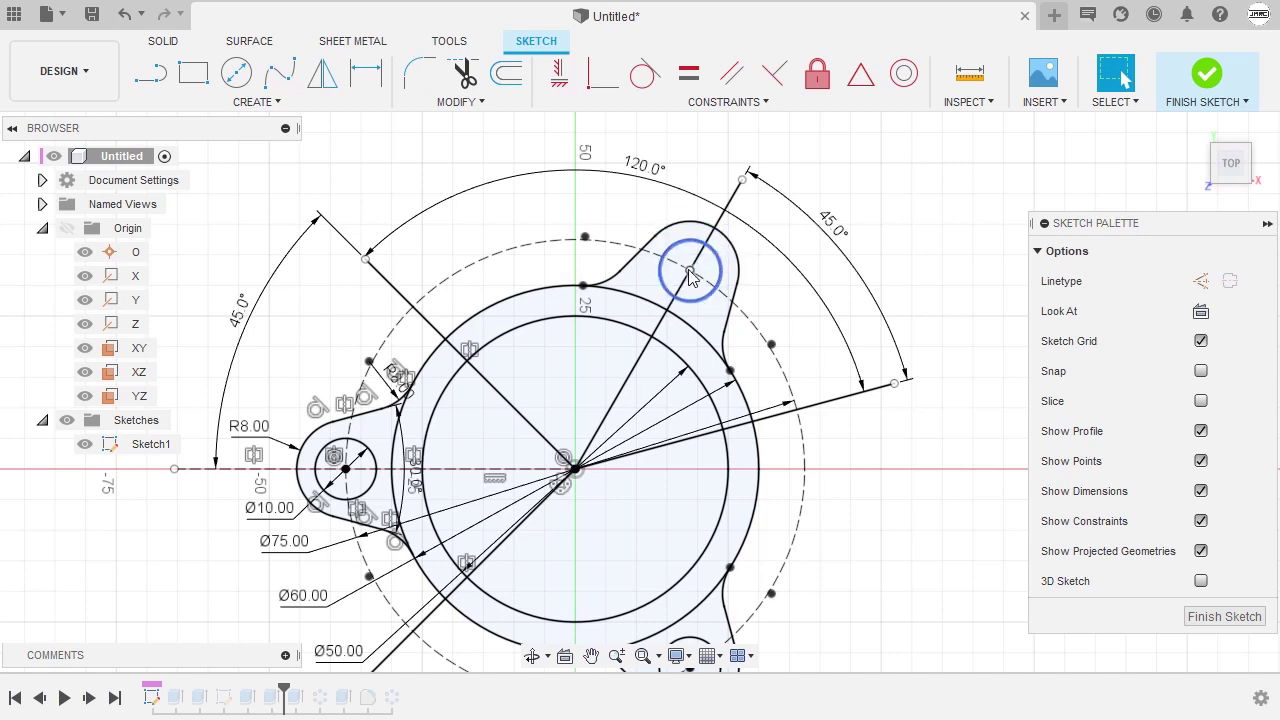
{"action": "middle_click_drag", "start_coordinate": [690, 278], "coordinate": [705, 240]}
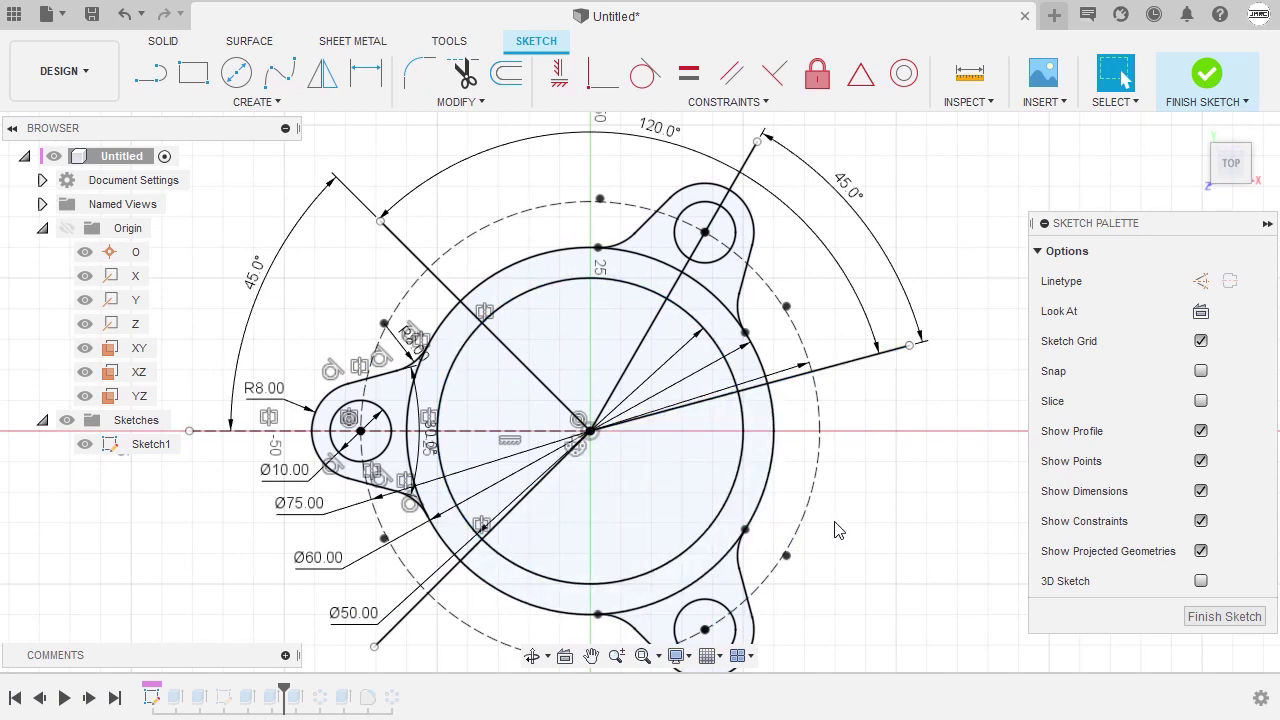
Mirror both radial lines about the horizontal centre line, then finish Sketch1
{"action": "key", "text": "s"}
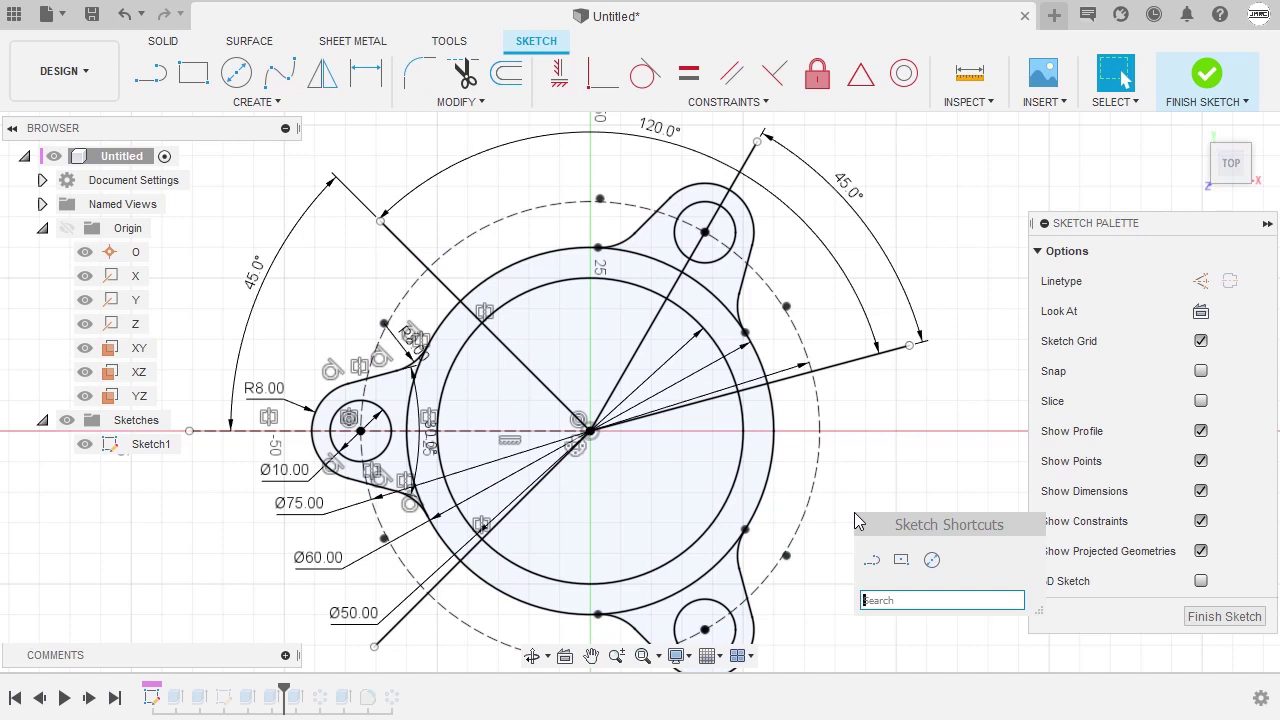
{"action": "type", "text": "mi"}
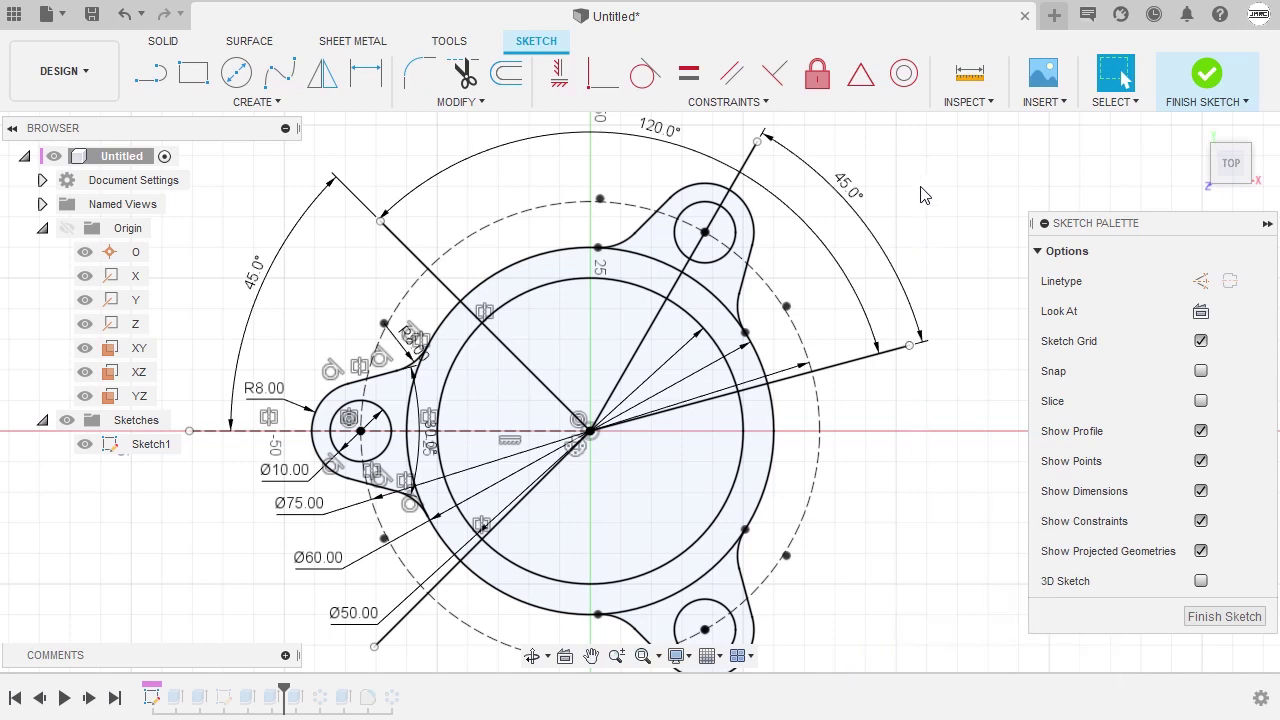
{"action": "type", "text": "s"}
{"action": "type", "text": "mi"}
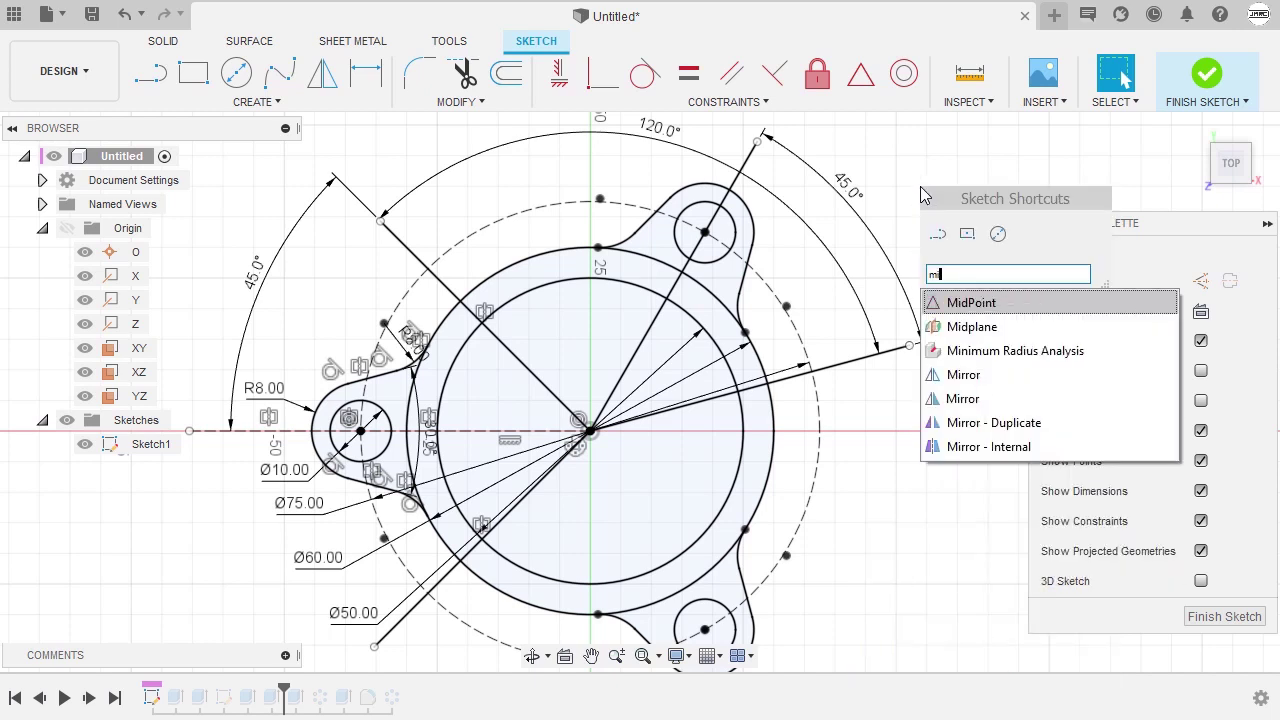
{"action": "left_click", "coordinate": [1009, 374]}
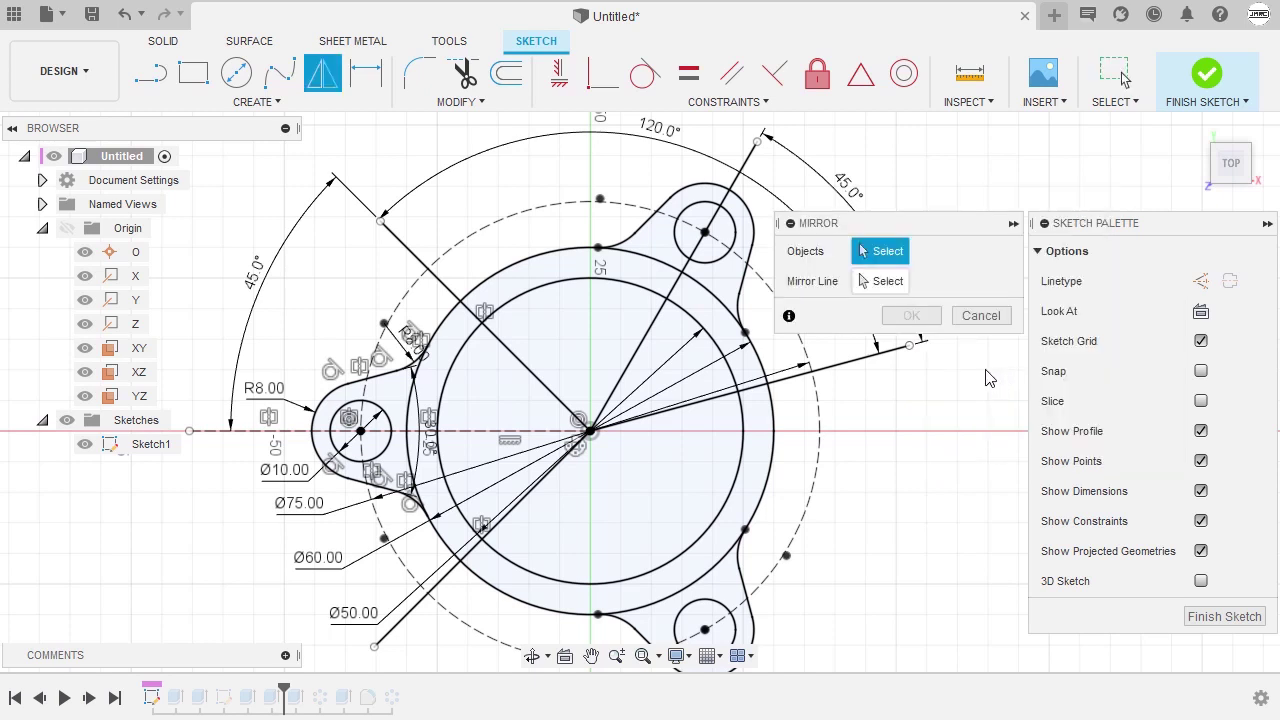
{"action": "left_click", "coordinate": [651, 342]}
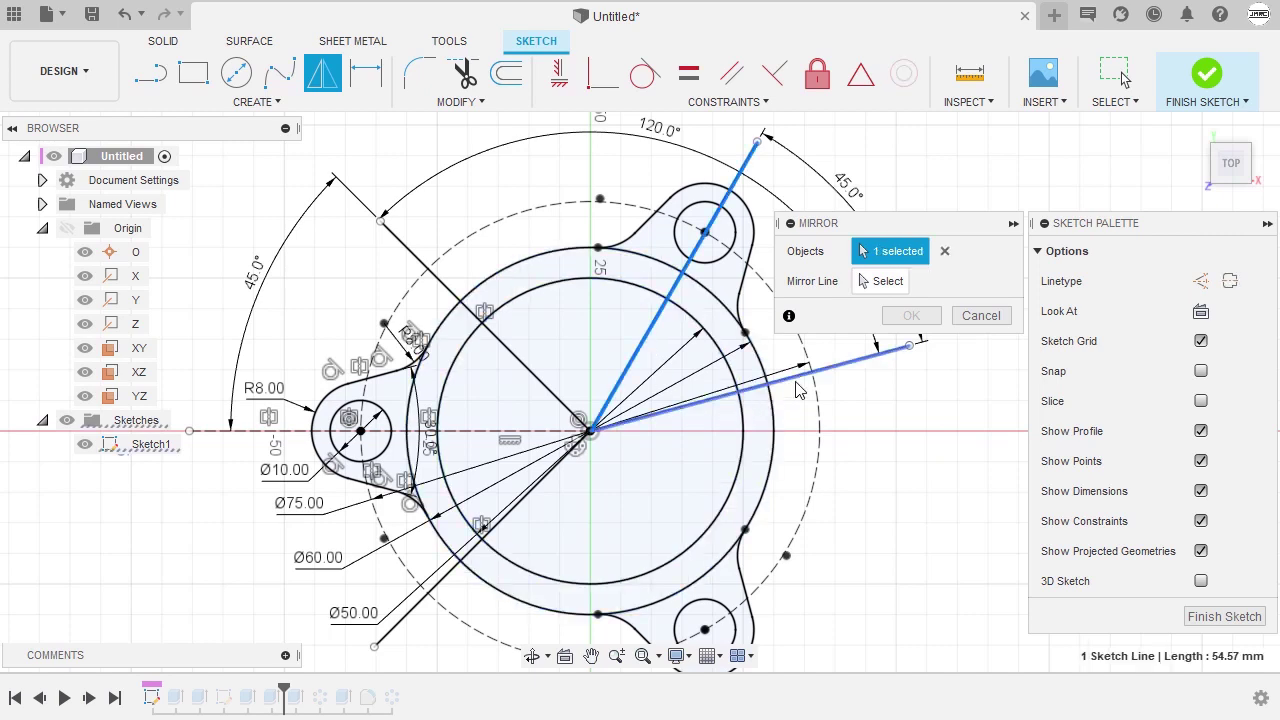
{"action": "left_click", "coordinate": [798, 378]}
{"action": "left_click", "coordinate": [885, 287]}
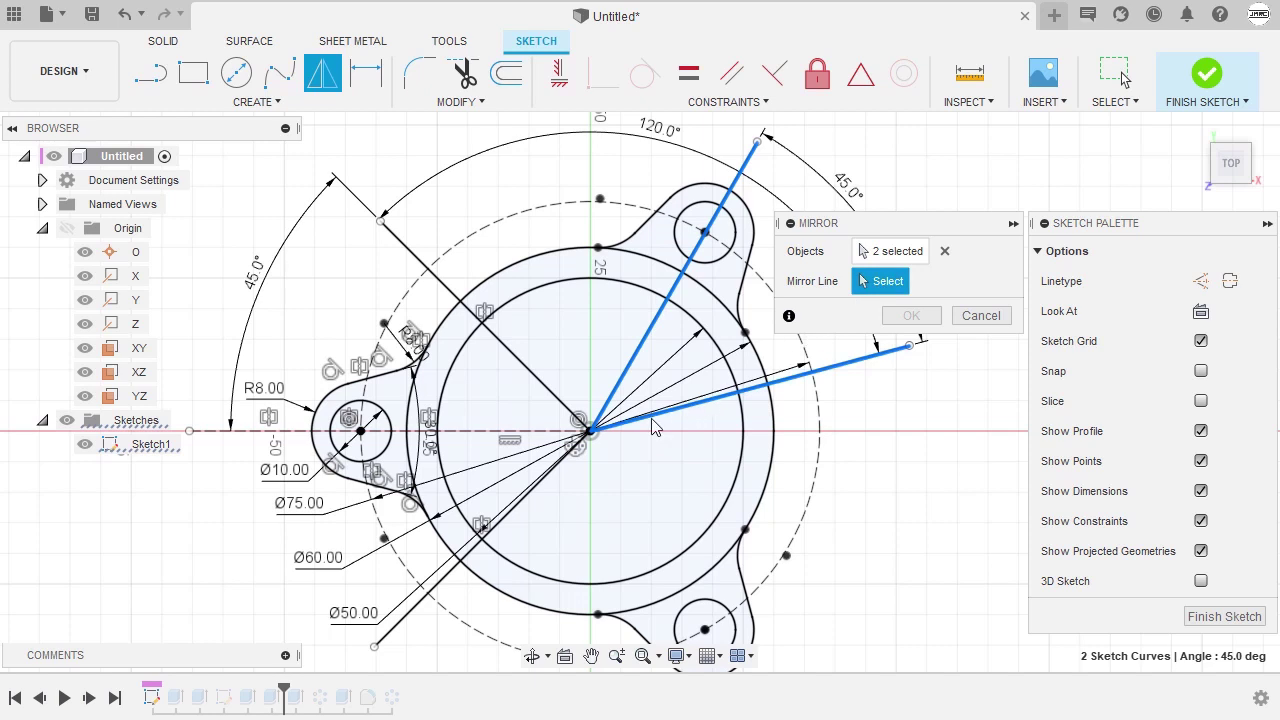
{"action": "left_click", "coordinate": [472, 434]}
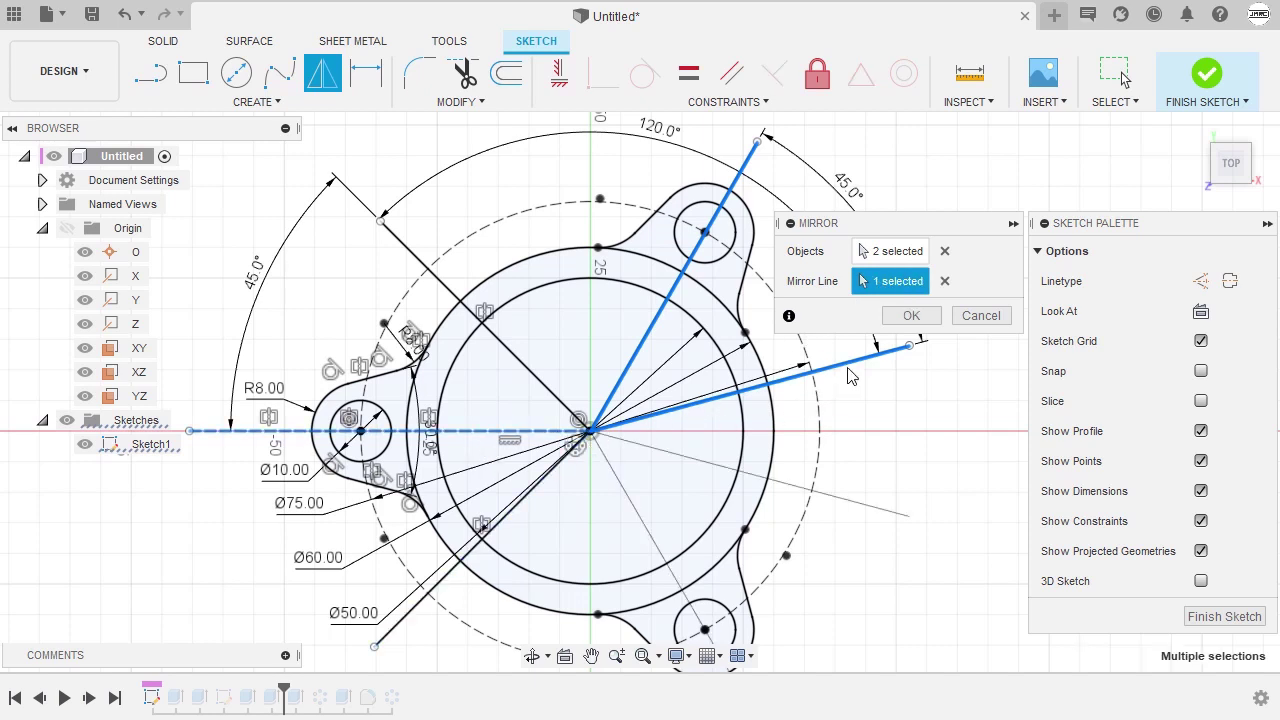
{"action": "left_click", "coordinate": [911, 315]}
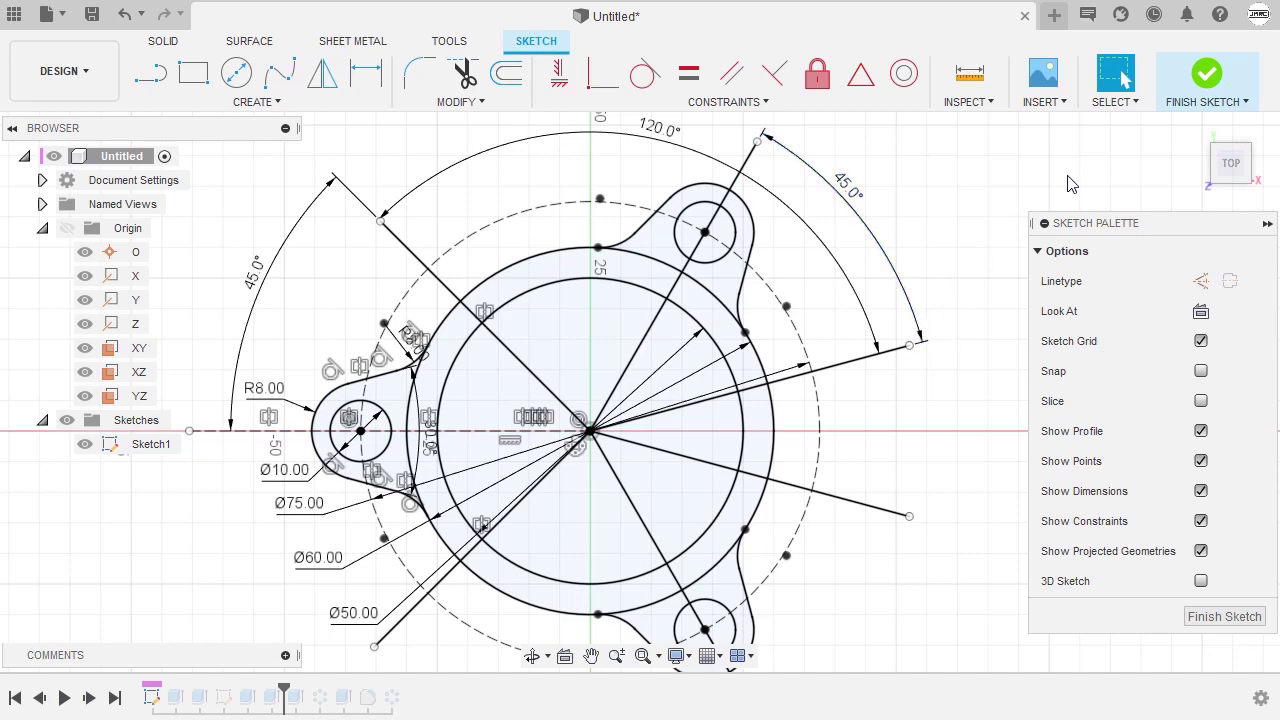
{"action": "left_click", "coordinate": [1206, 74]}
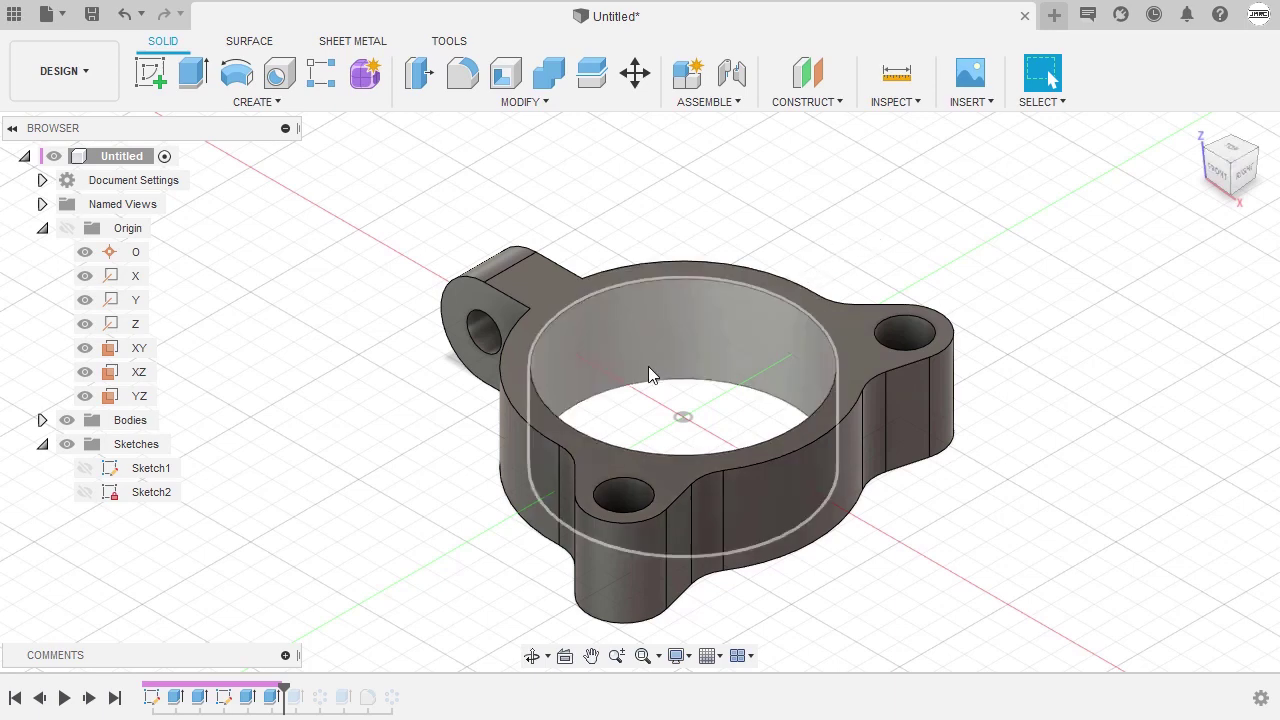
Show Sketch1 and hide Body2 so the sketch profiles are exposed
{"action": "left_click", "coordinate": [85, 468]}
{"action": "middle_click_drag", "start_coordinate": [290, 449], "coordinate": [338, 470], "text": "shift"}
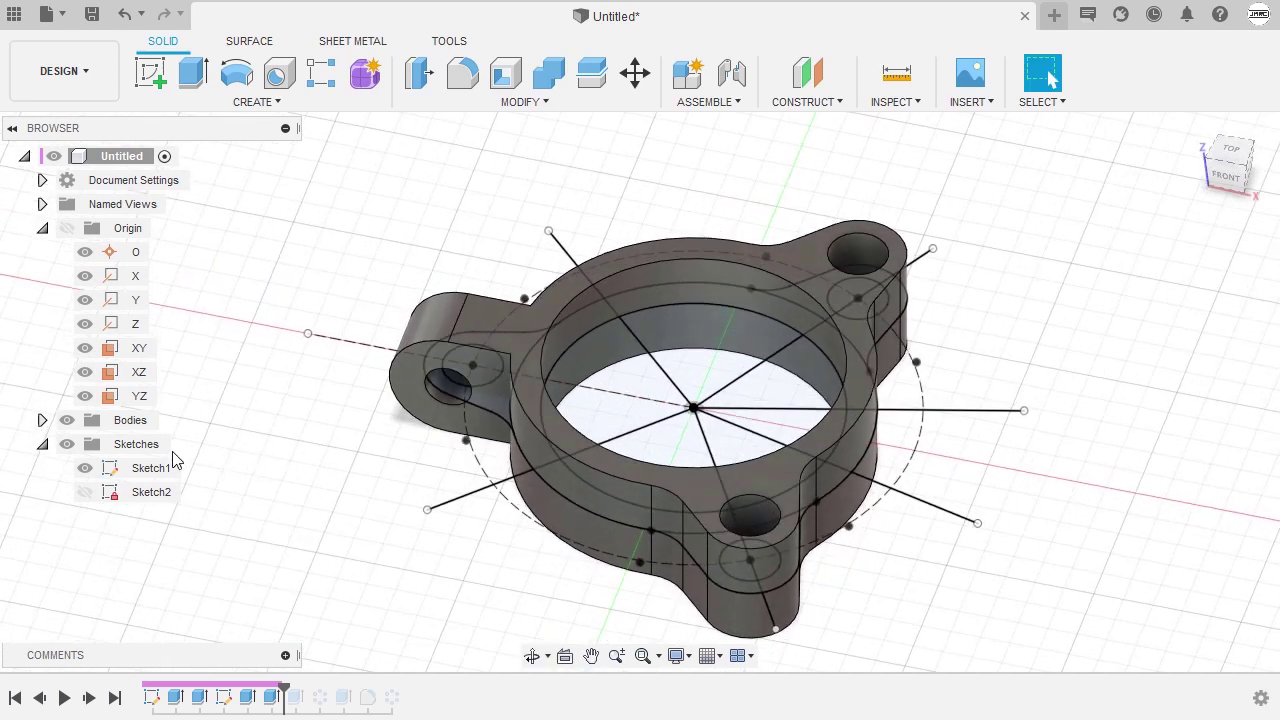
{"action": "left_click", "coordinate": [43, 421]}
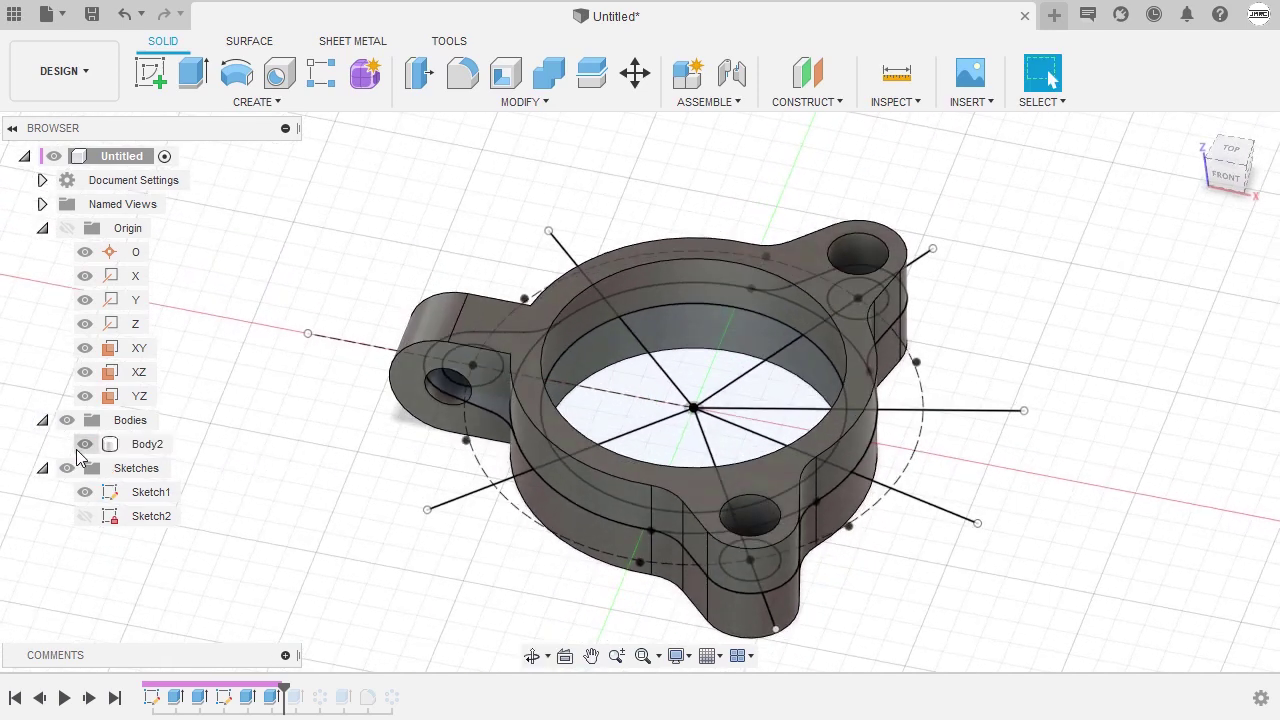
{"action": "left_click", "coordinate": [82, 452]}
{"action": "left_click", "coordinate": [84, 444]}
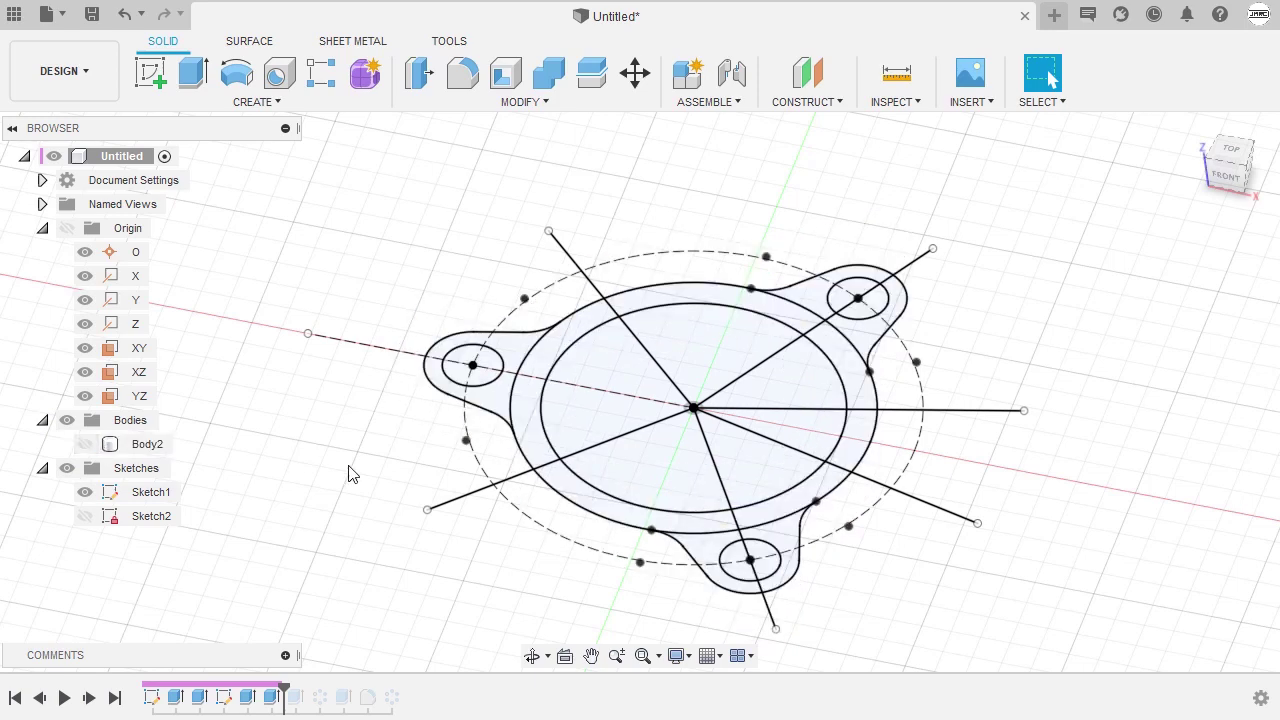
{"action": "middle_click_drag", "start_coordinate": [349, 471], "coordinate": [357, 465], "text": "shift"}
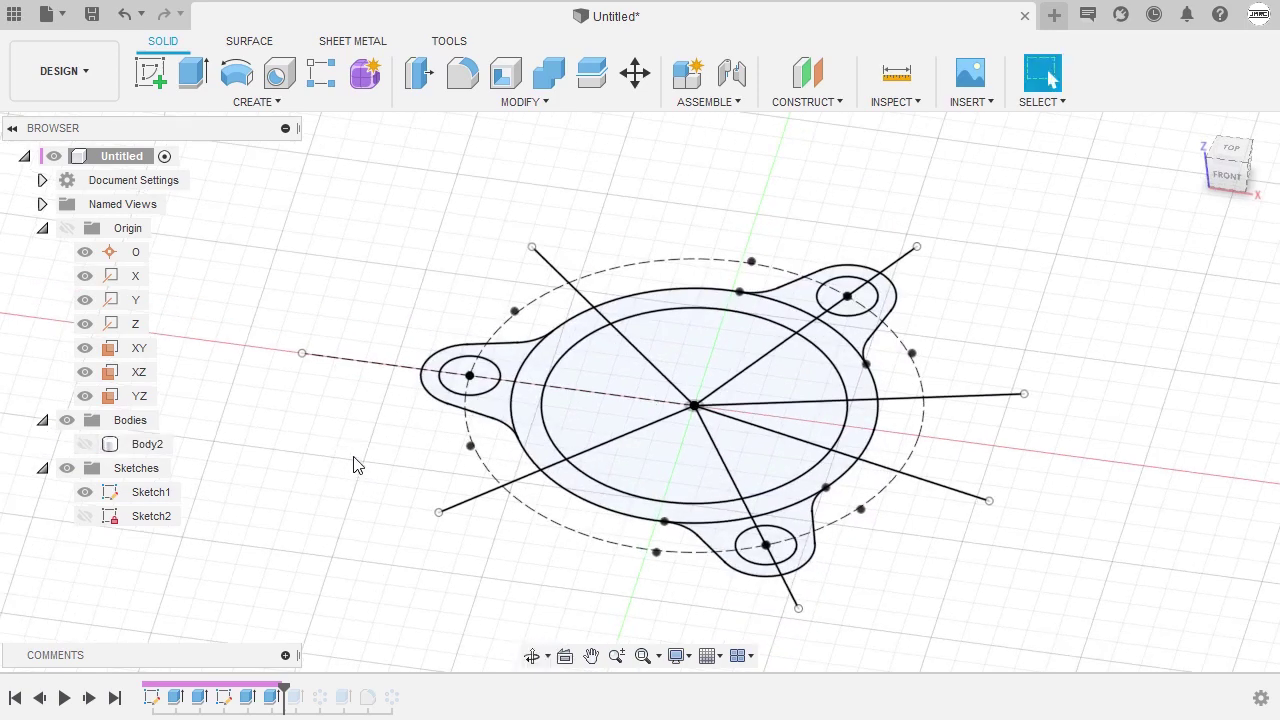
Start an extrusion and select the eight ring crescent and lug lobe profiles
{"action": "key", "text": "e"}
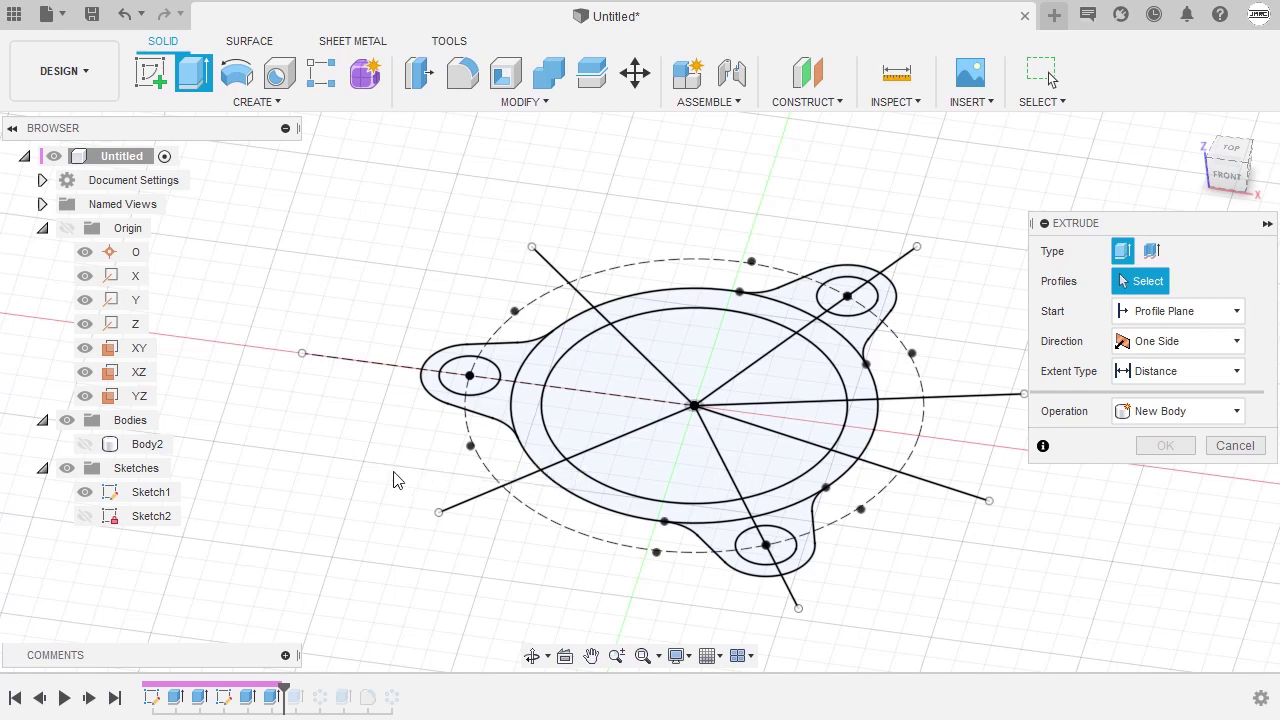
{"action": "middle_click_drag", "start_coordinate": [394, 477], "coordinate": [713, 380], "text": "shift"}
{"action": "left_click", "coordinate": [665, 262]}
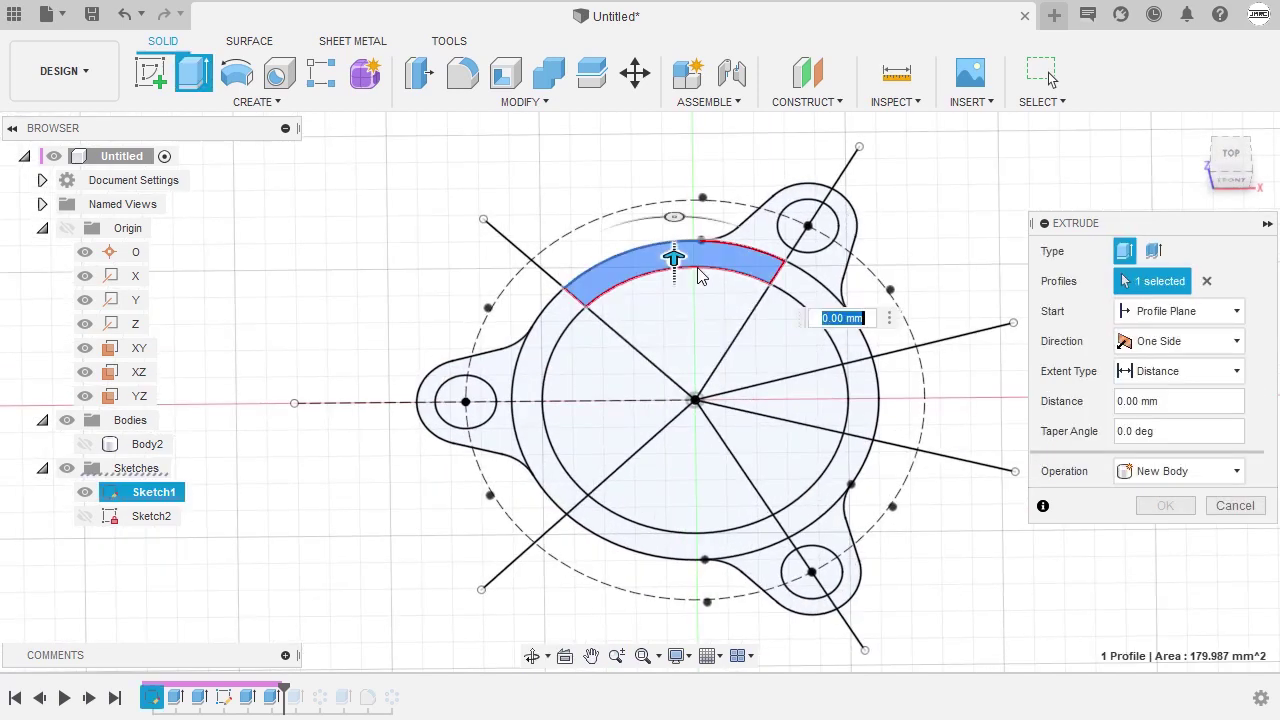
{"action": "left_click", "coordinate": [785, 215]}
{"action": "left_click", "coordinate": [818, 242]}
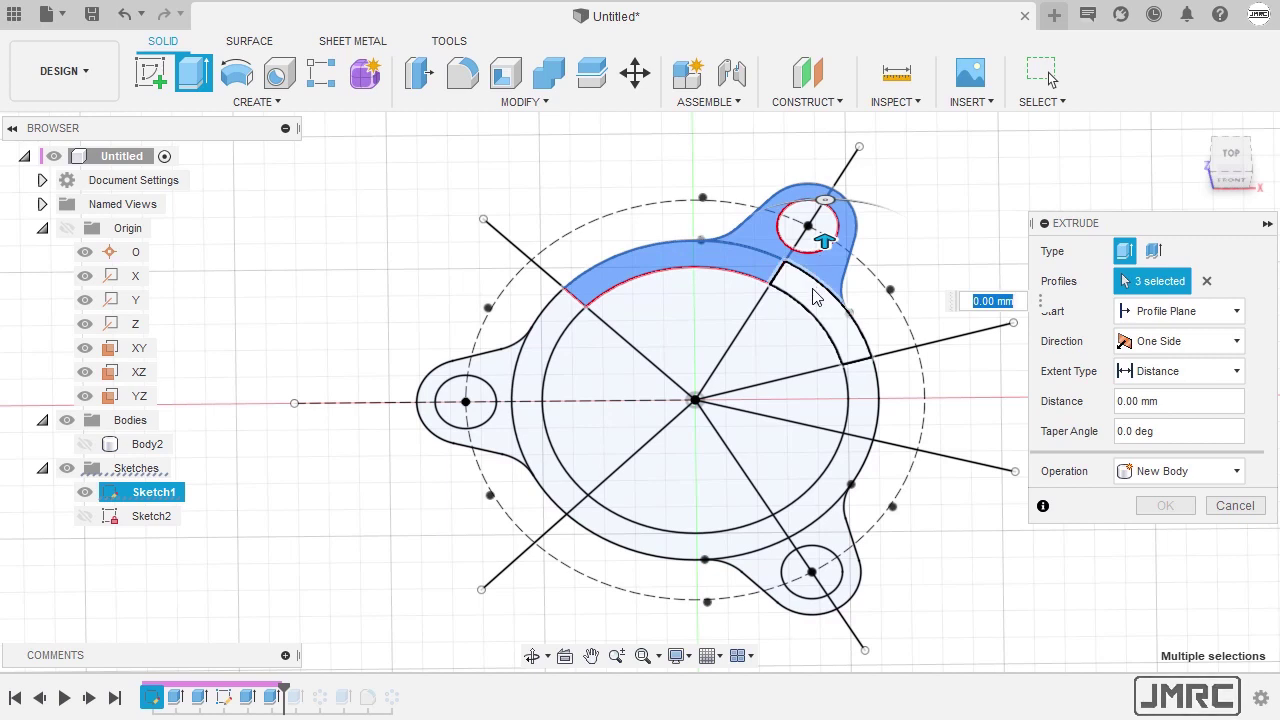
{"action": "left_click", "coordinate": [815, 298]}
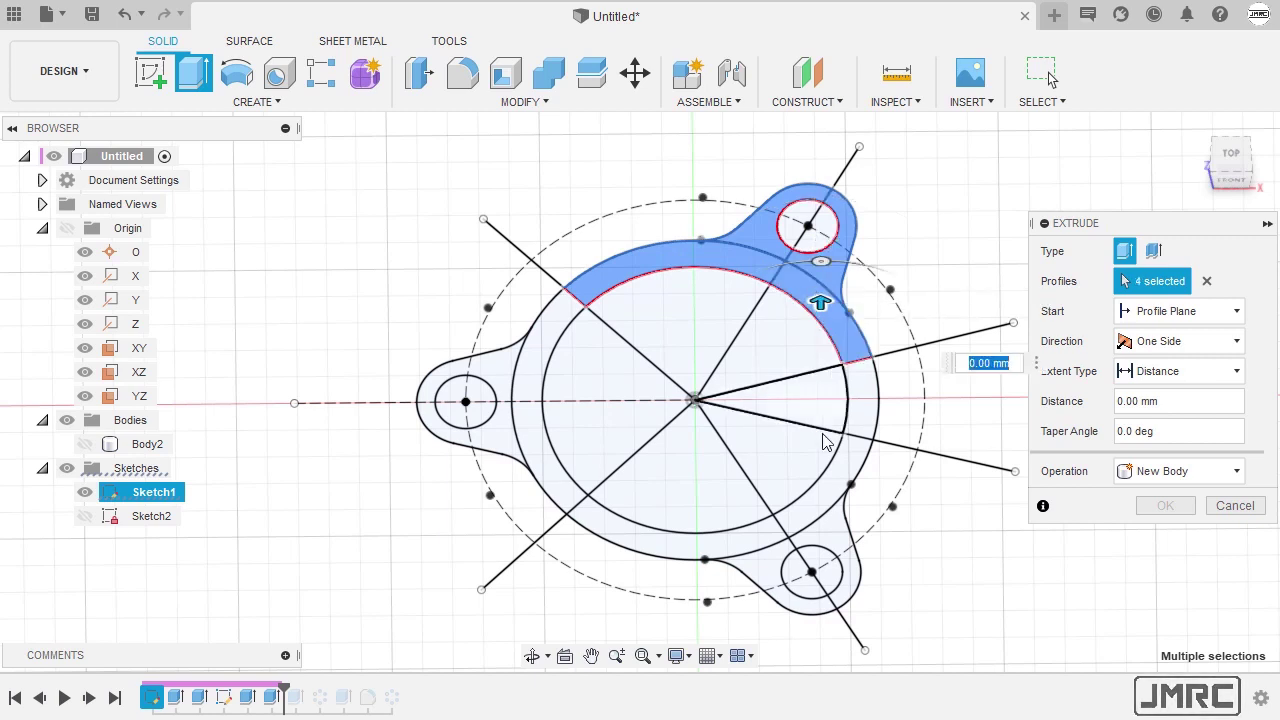
{"action": "left_click", "coordinate": [830, 520]}
{"action": "left_click", "coordinate": [780, 568]}
{"action": "left_click", "coordinate": [765, 574]}
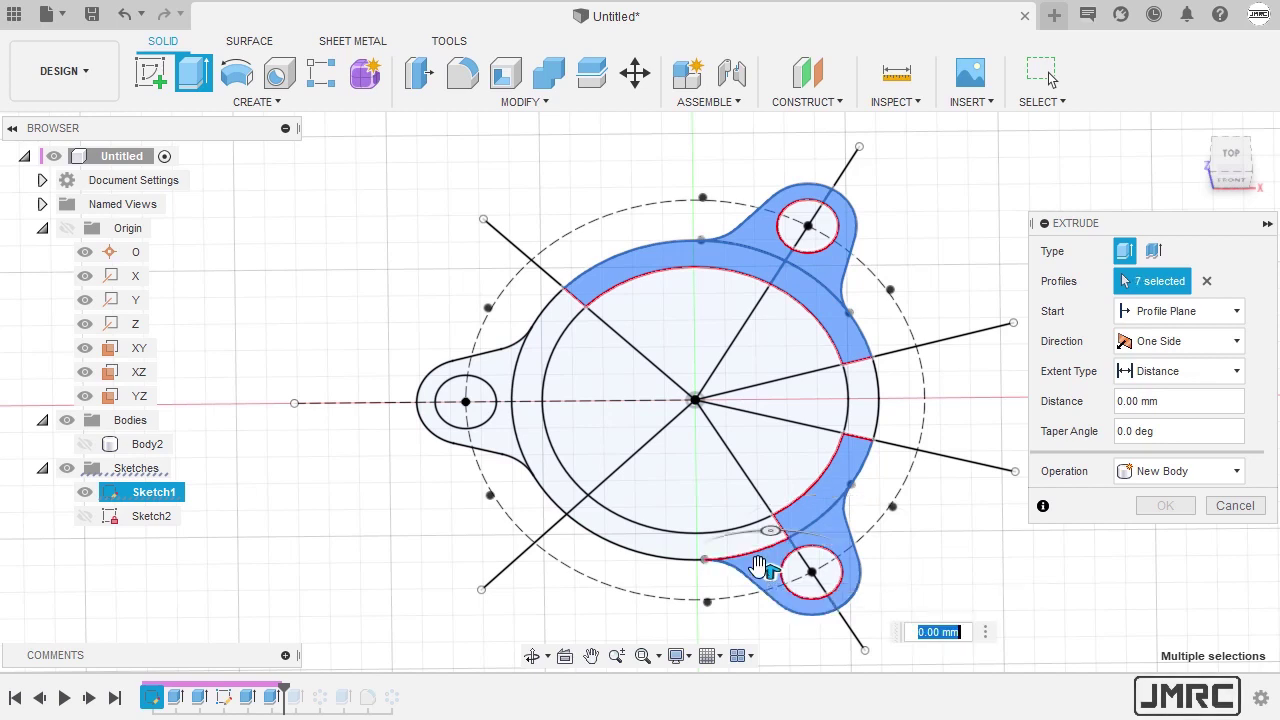
{"action": "left_click", "coordinate": [658, 545]}
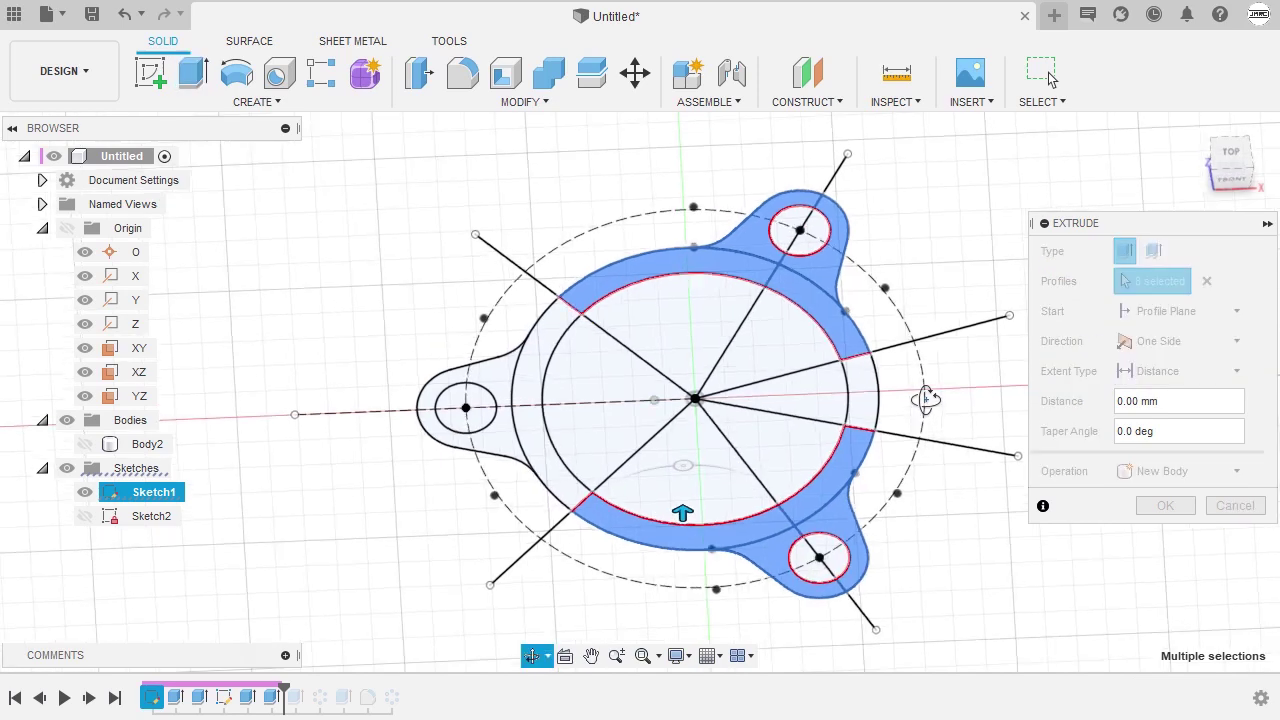
{"action": "mouse_move", "coordinate": [923, 397]}
{"action": "middle_mouse_down", "text": "shift"}
{"action": "mouse_move", "coordinate": [937, 360]}
{"action": "mouse_move", "coordinate": [938, 388]}
{"action": "middle_mouse_up", "text": "shift"}
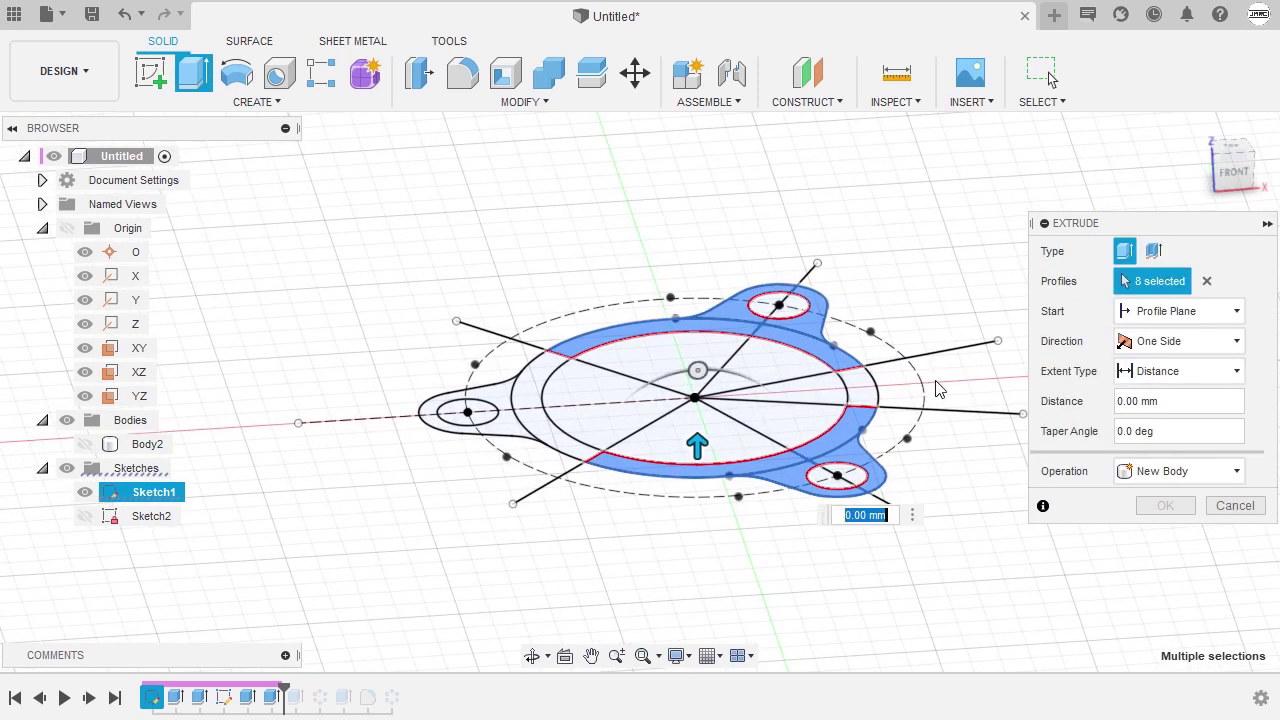
Show Body2 and set the extrusion to a symmetric whole-length Cut of d8/2
{"action": "left_click", "coordinate": [86, 445]}
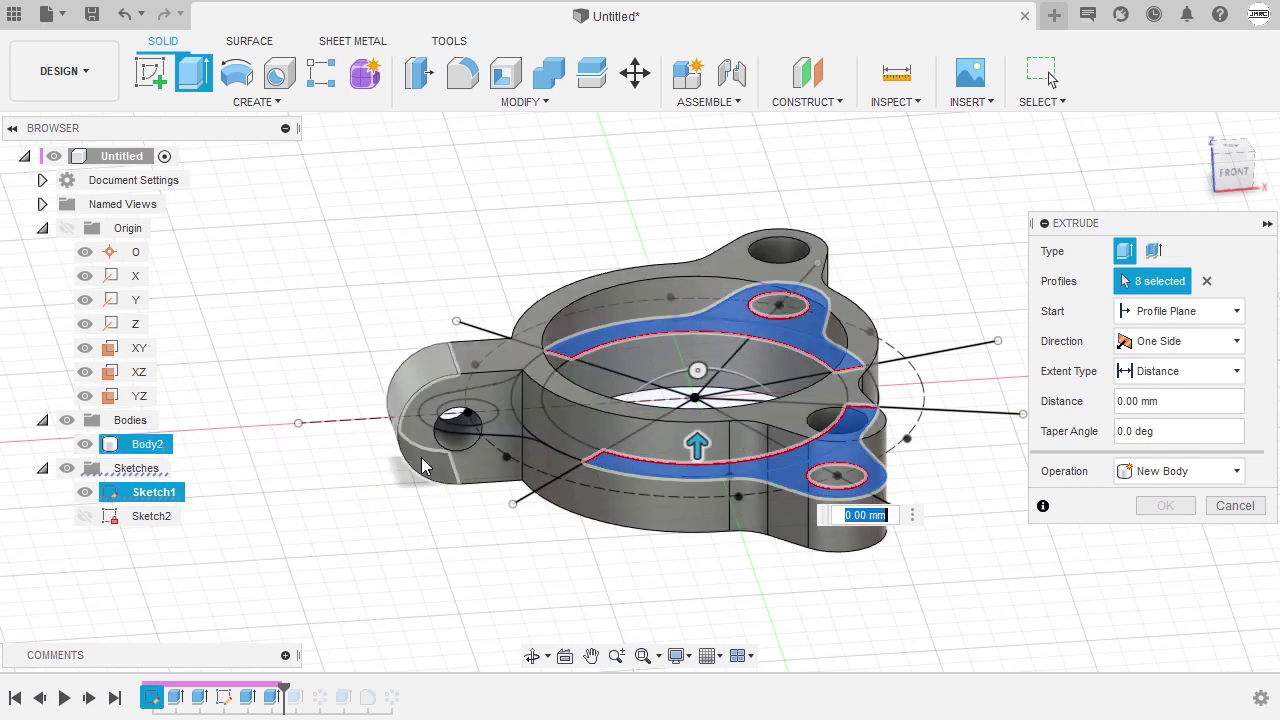
{"action": "left_click", "coordinate": [1175, 478]}
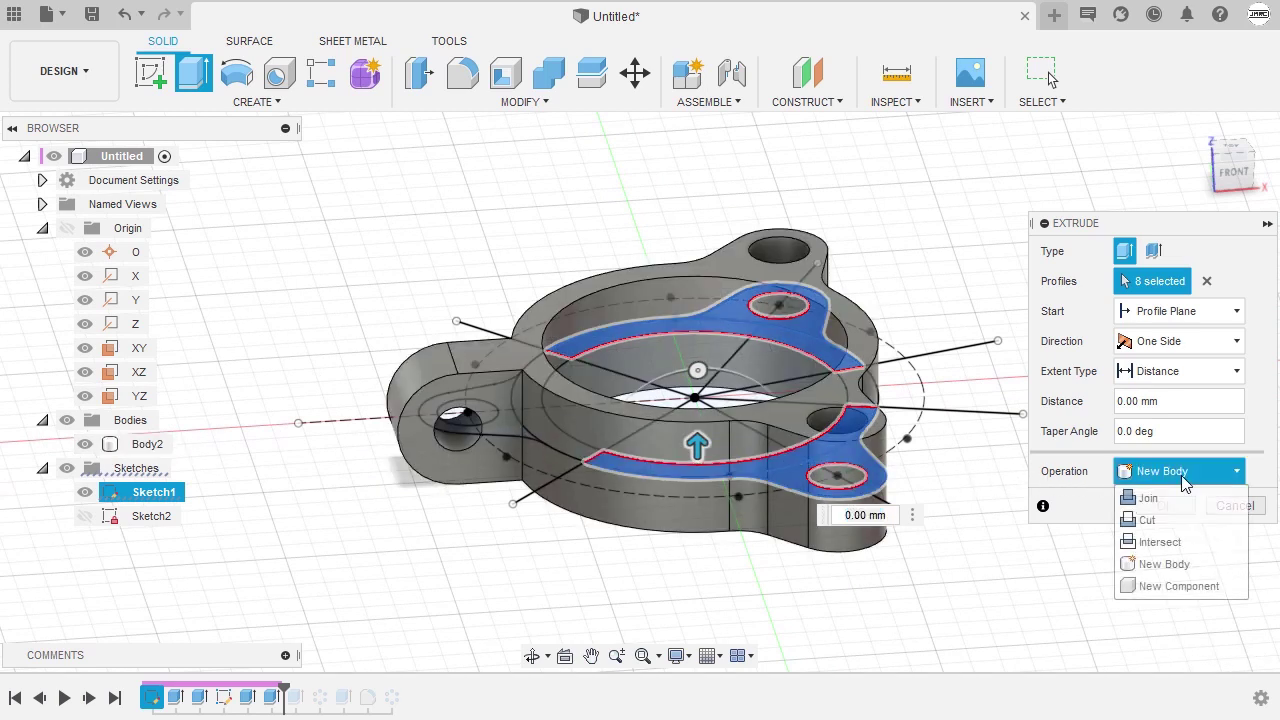
{"action": "left_click", "coordinate": [1168, 519]}
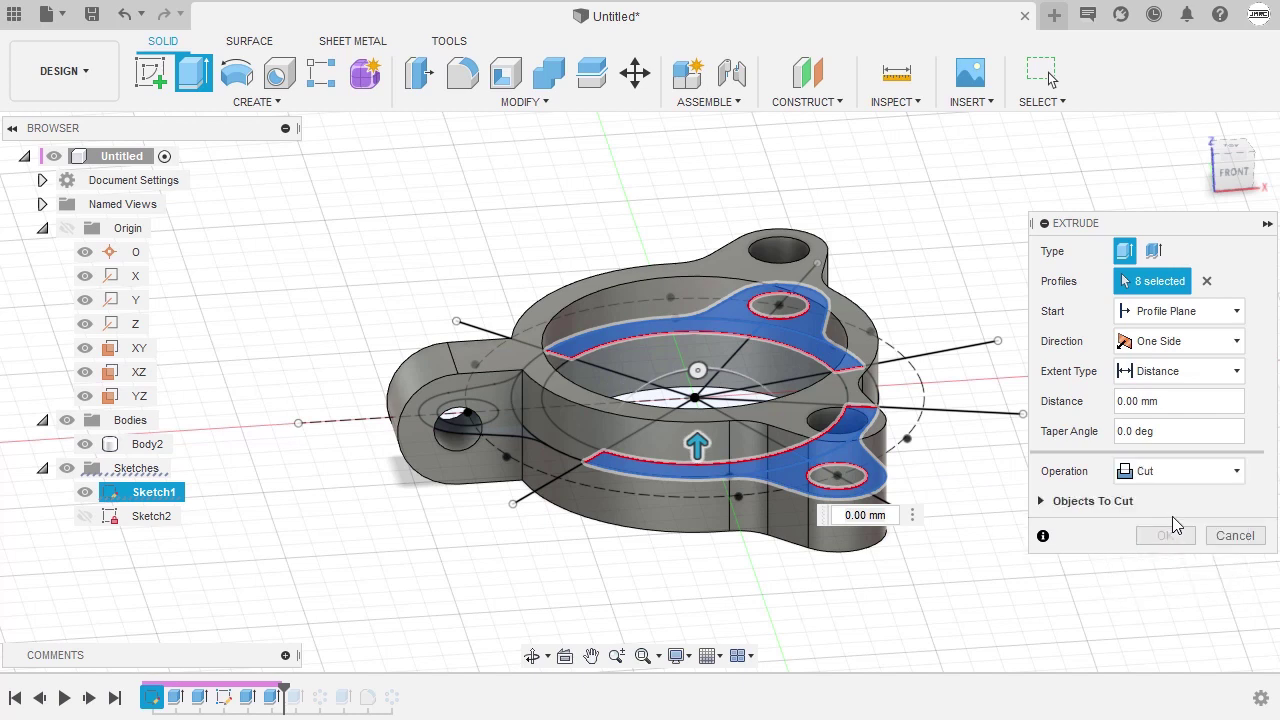
{"action": "left_click", "coordinate": [1184, 341]}
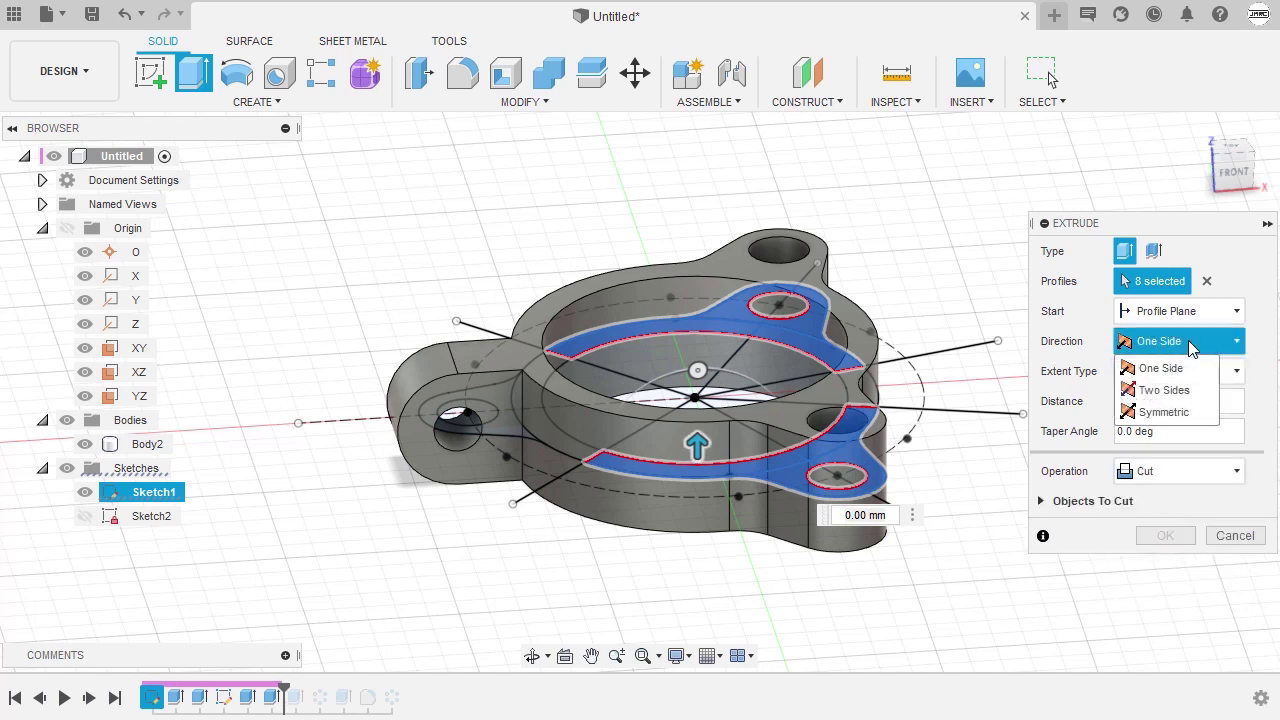
{"action": "left_click", "coordinate": [1187, 412]}
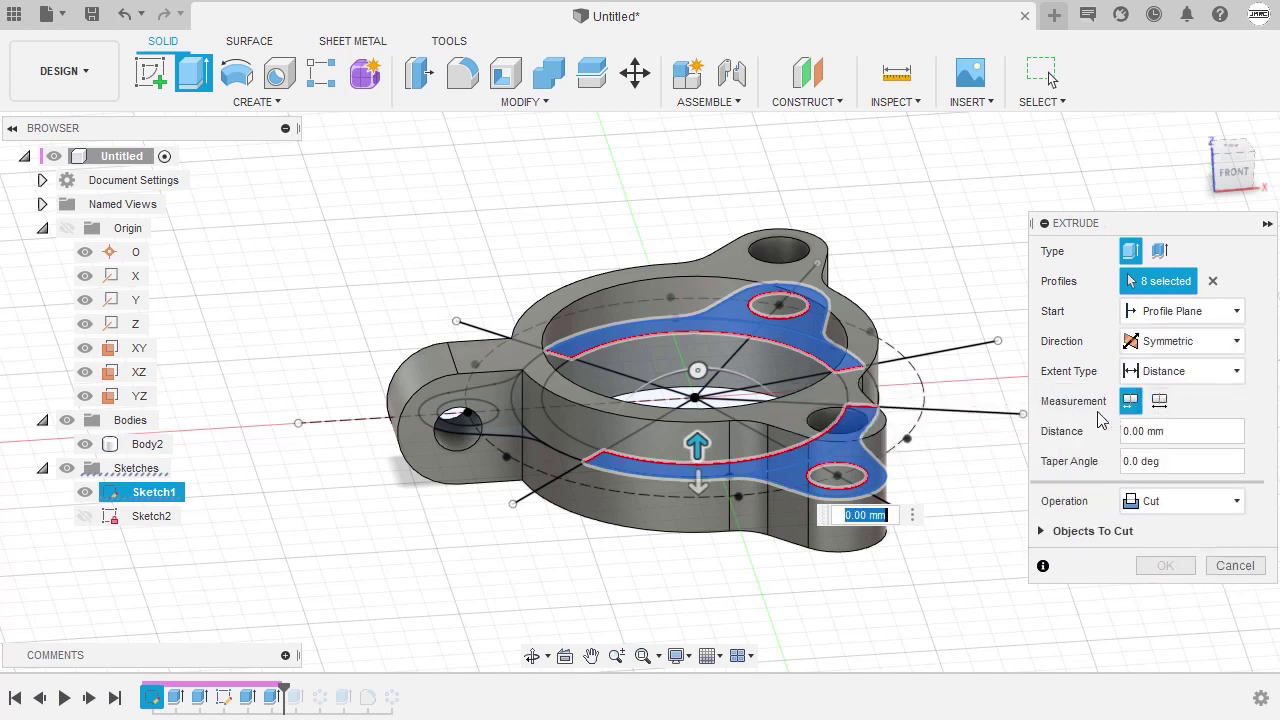
{"action": "left_click", "coordinate": [1161, 402]}
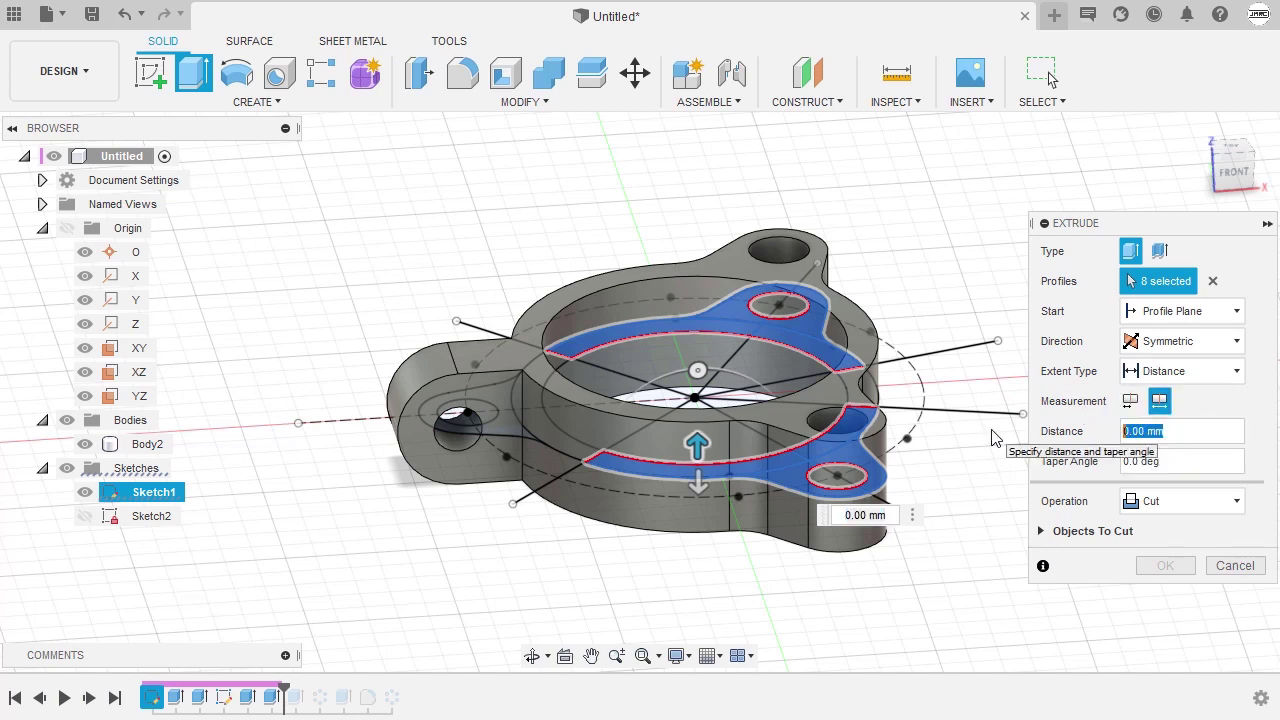
{"action": "type", "text": "d8"}
{"action": "key", "text": "Return"}
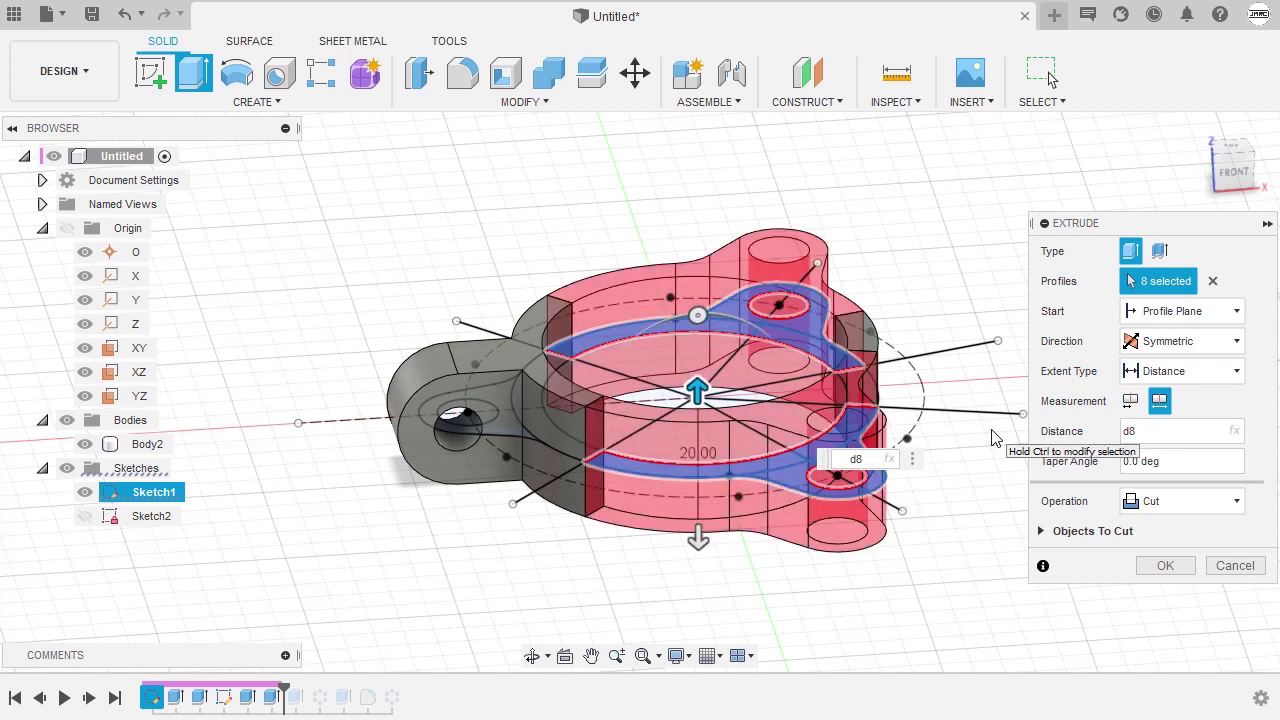
{"action": "key", "text": "Return"}
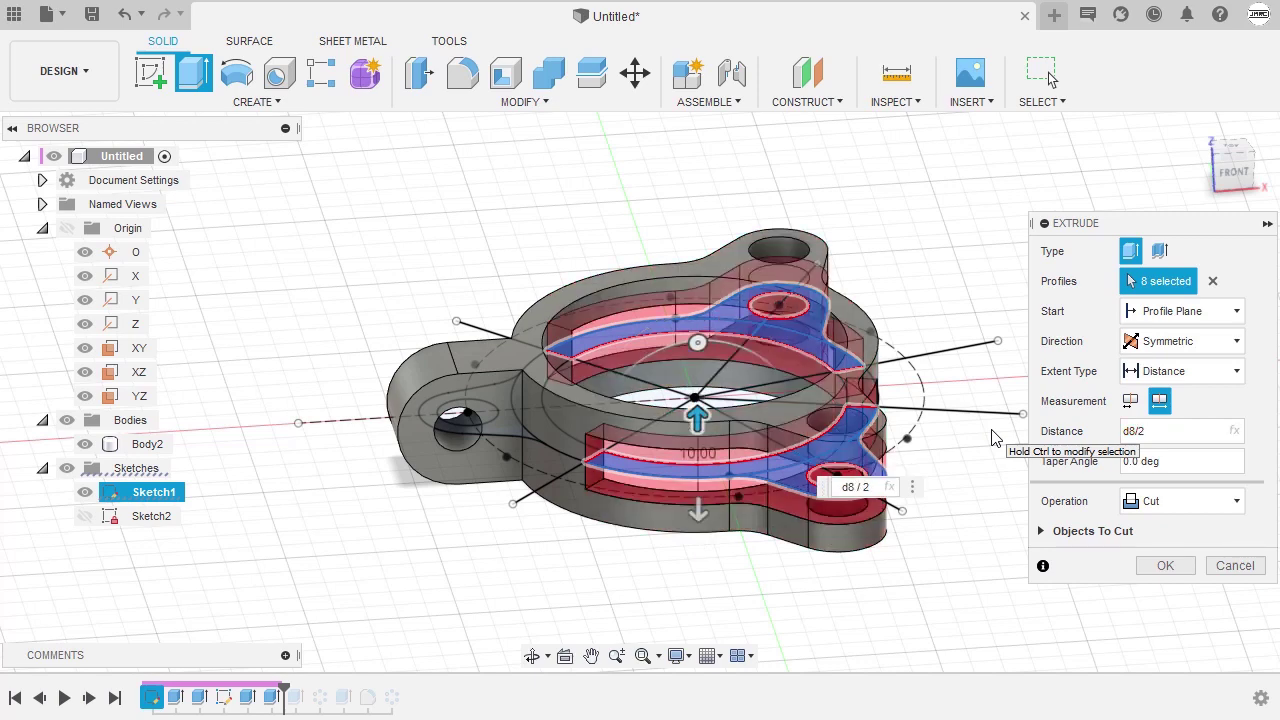
Apply the symmetric cut, reorient to a top-down view, and clear the selection
{"action": "left_click", "coordinate": [1177, 568]}
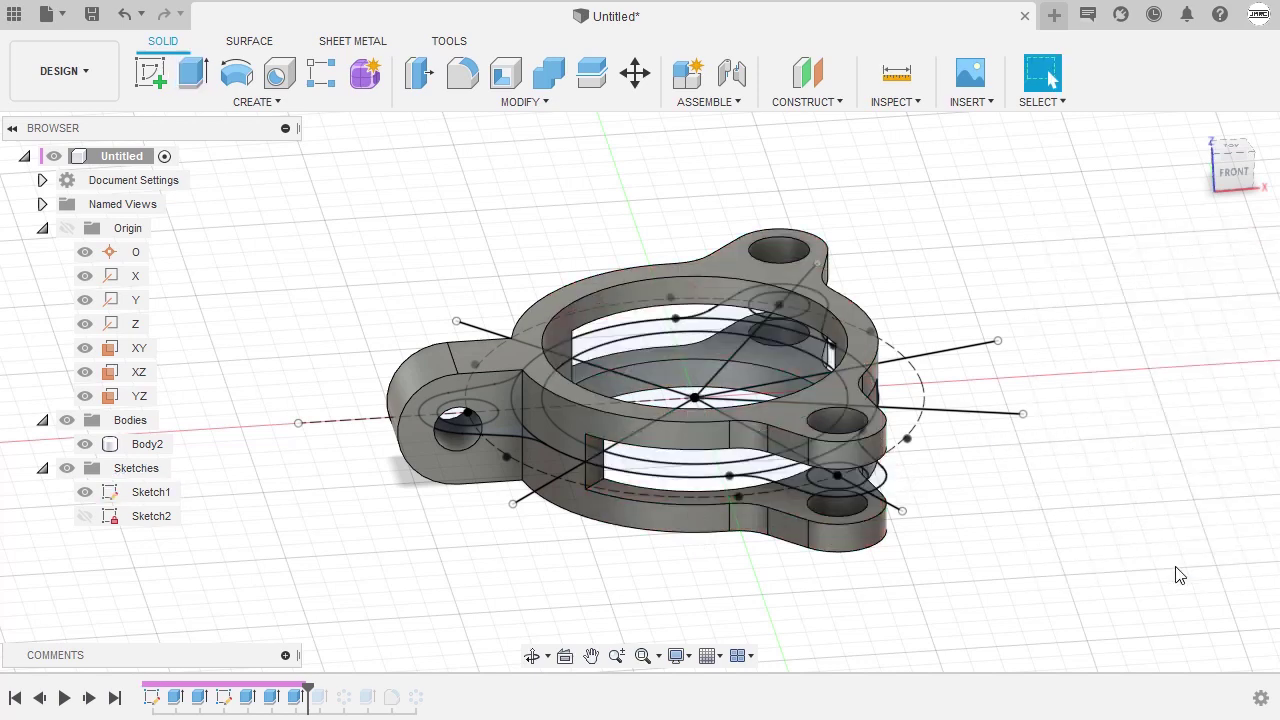
{"action": "left_click", "coordinate": [1198, 132]}
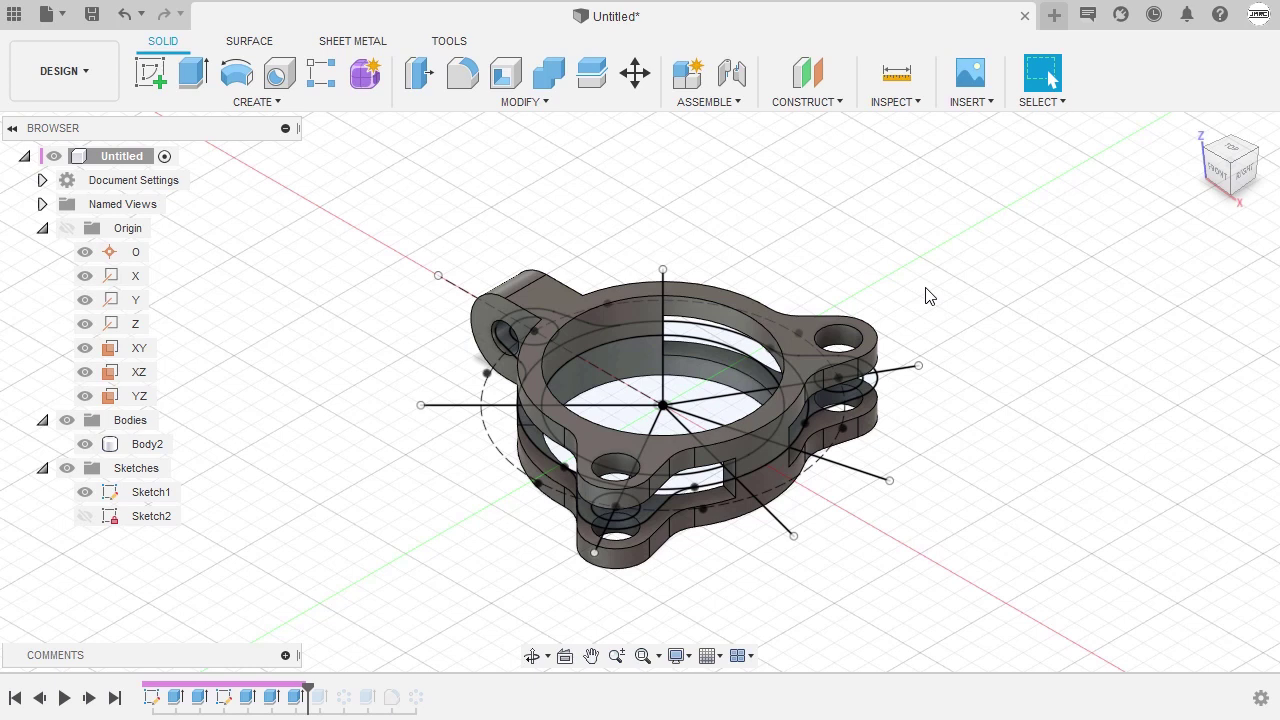
{"action": "middle_click_drag", "start_coordinate": [676, 325], "coordinate": [691, 363], "text": "shift"}
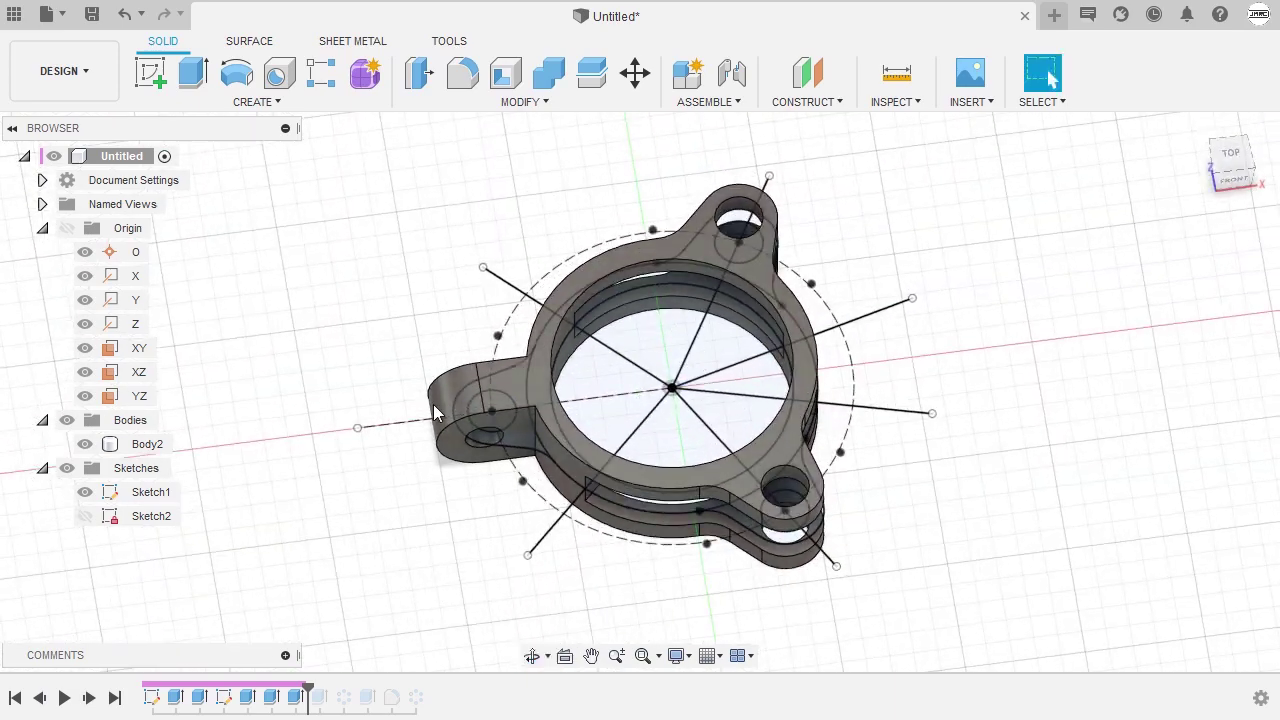
{"action": "left_click", "coordinate": [499, 398]}
{"action": "middle_click_drag", "start_coordinate": [518, 382], "coordinate": [505, 362], "text": "shift"}
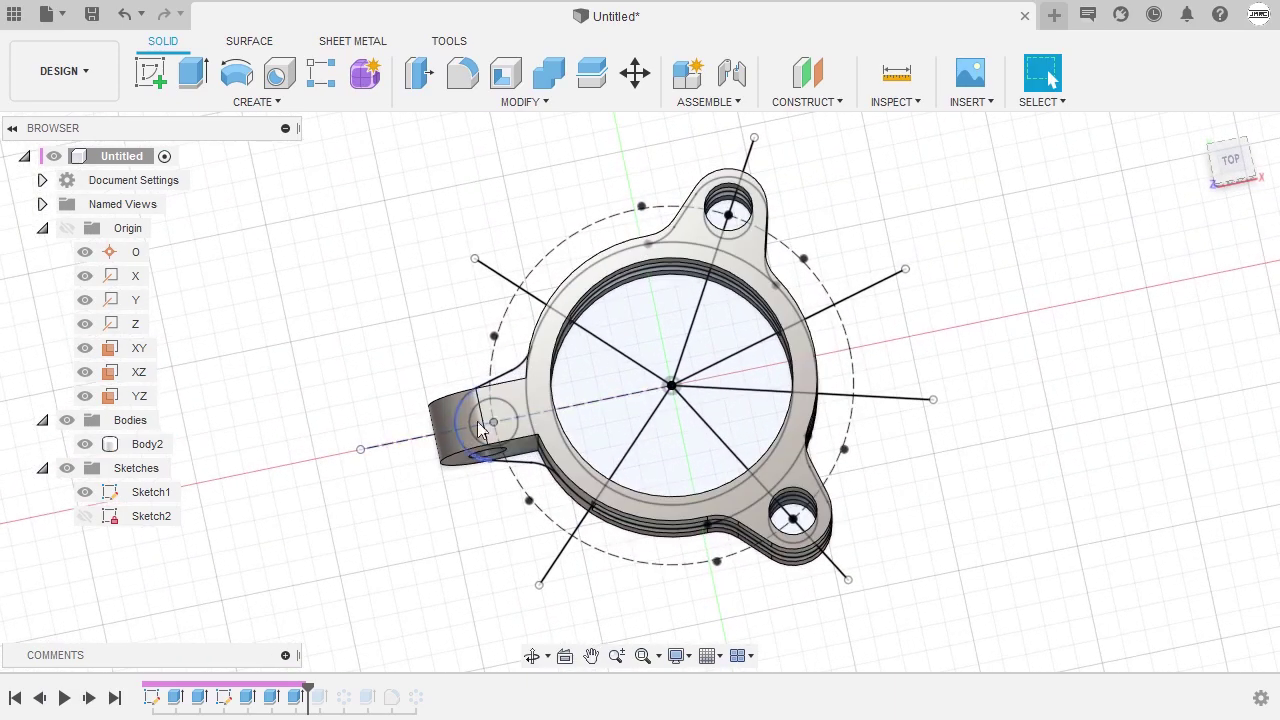
{"action": "left_click", "coordinate": [432, 330]}
{"action": "key", "text": "d"}
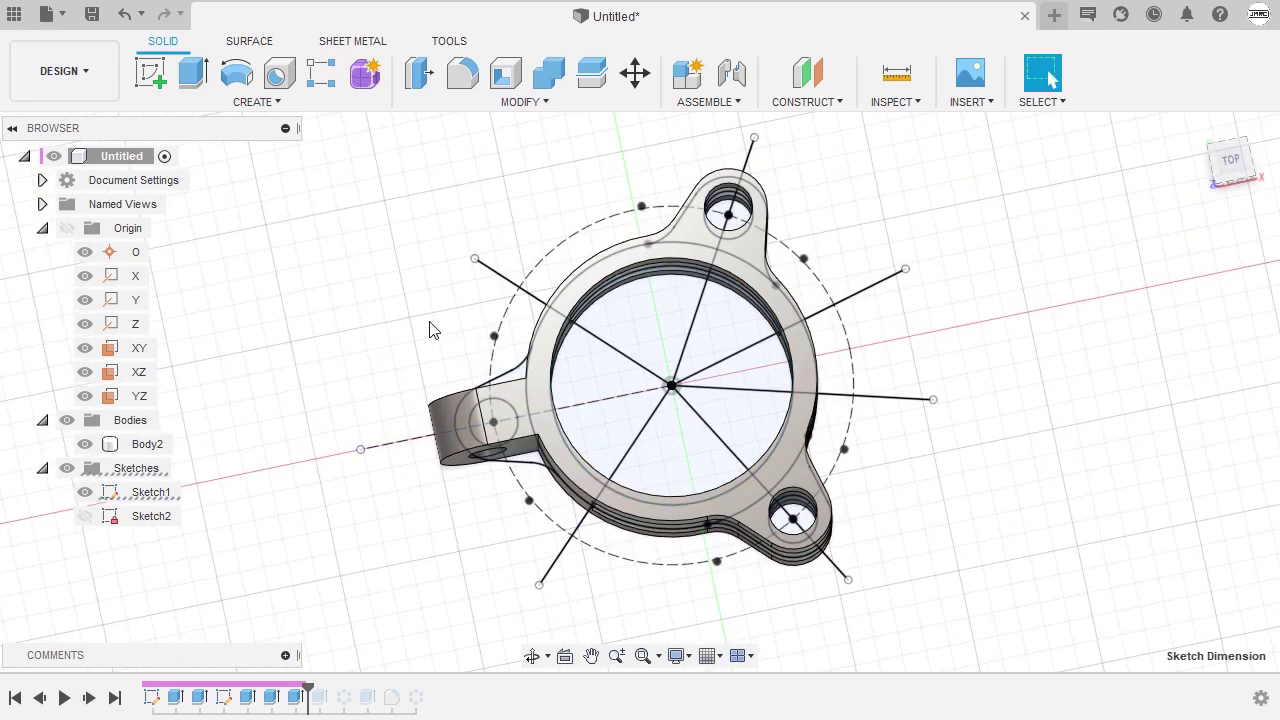
{"action": "key", "text": "Escape"}
Start Sketch3 on the XY plane and frame the full ring
{"action": "key", "text": "s"}
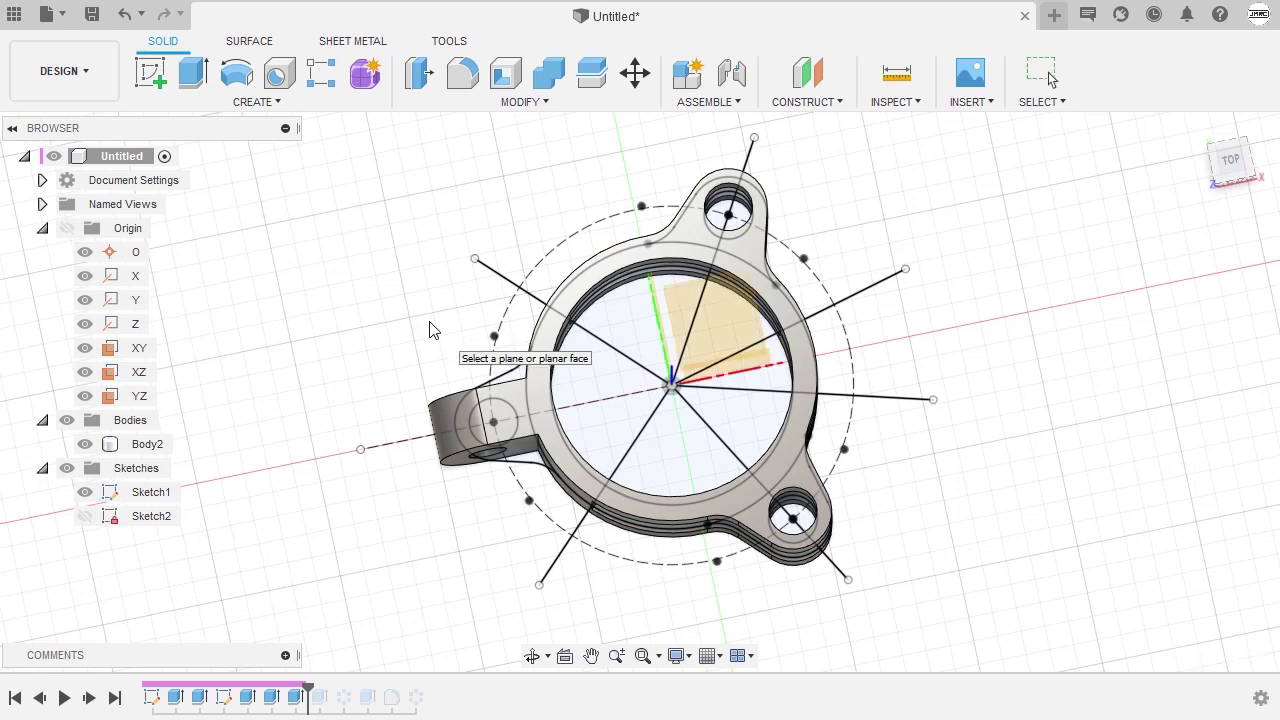
{"action": "middle_click_drag", "start_coordinate": [430, 330], "coordinate": [354, 274], "text": "shift"}
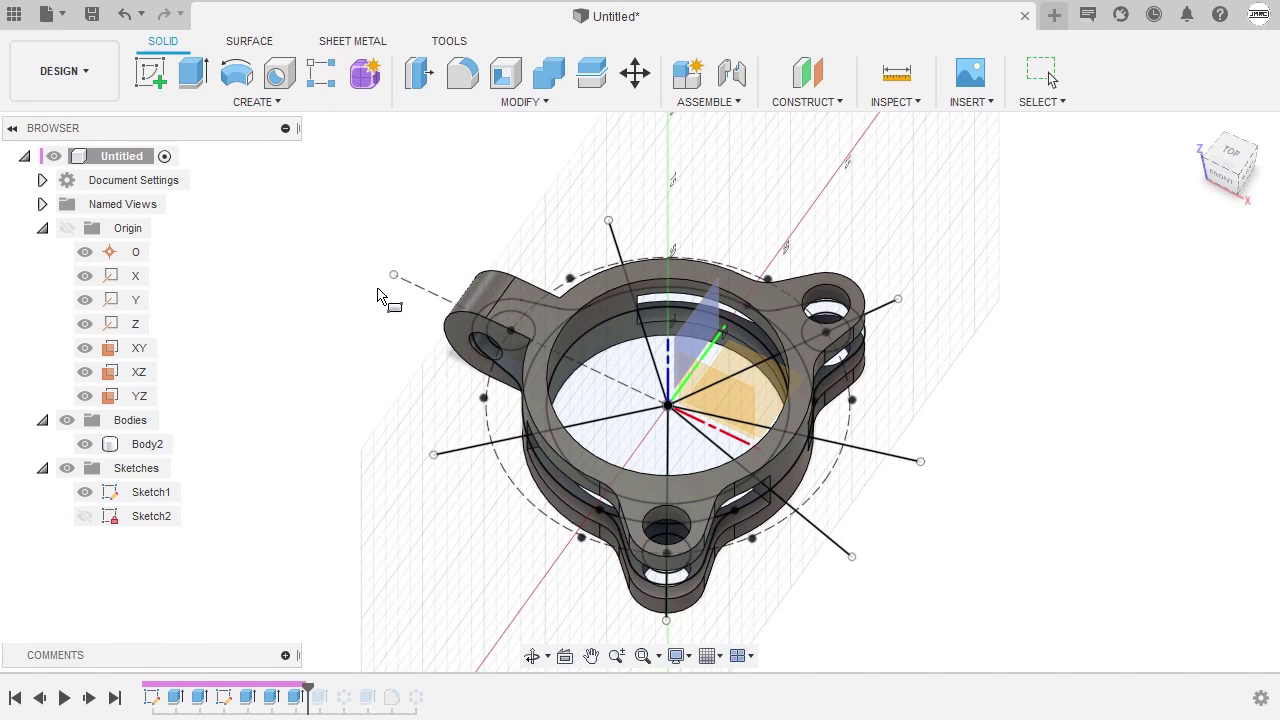
{"action": "left_click", "coordinate": [764, 388]}
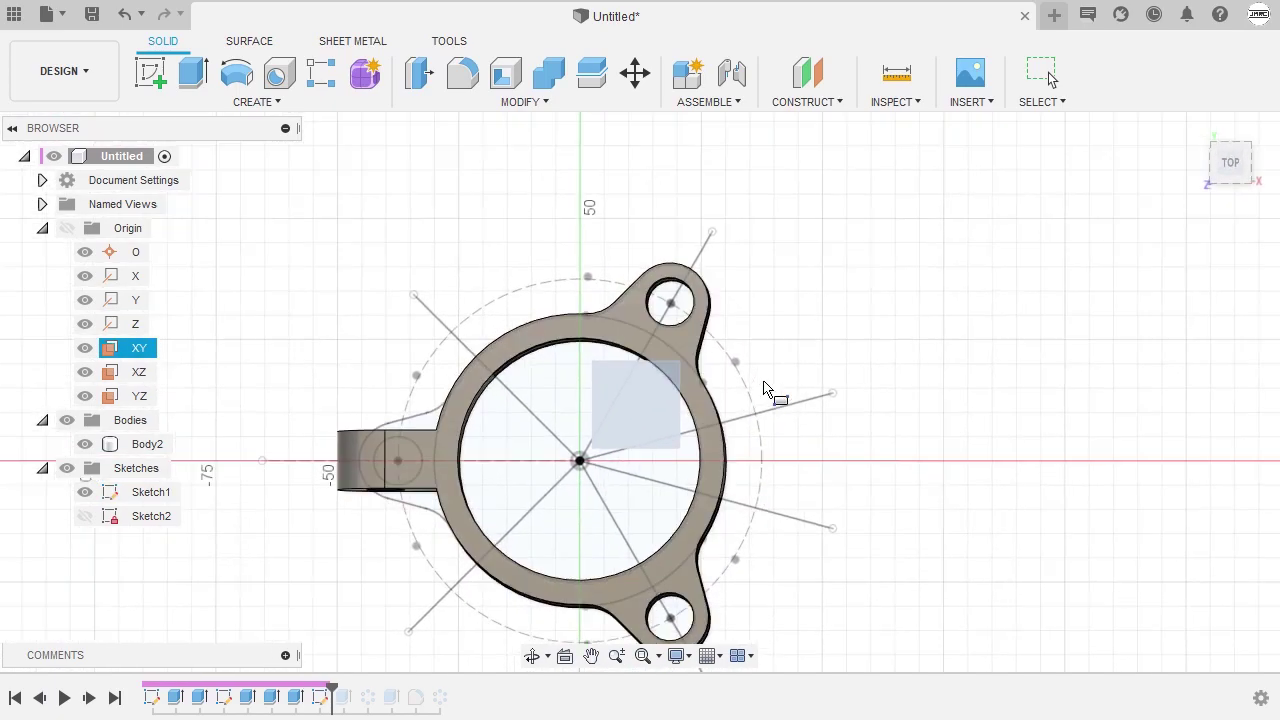
{"action": "middle_click_drag", "start_coordinate": [652, 412], "coordinate": [846, 279]}
{"action": "scroll", "coordinate": [600, 323], "scroll_direction": "down", "scroll_amount": 2}
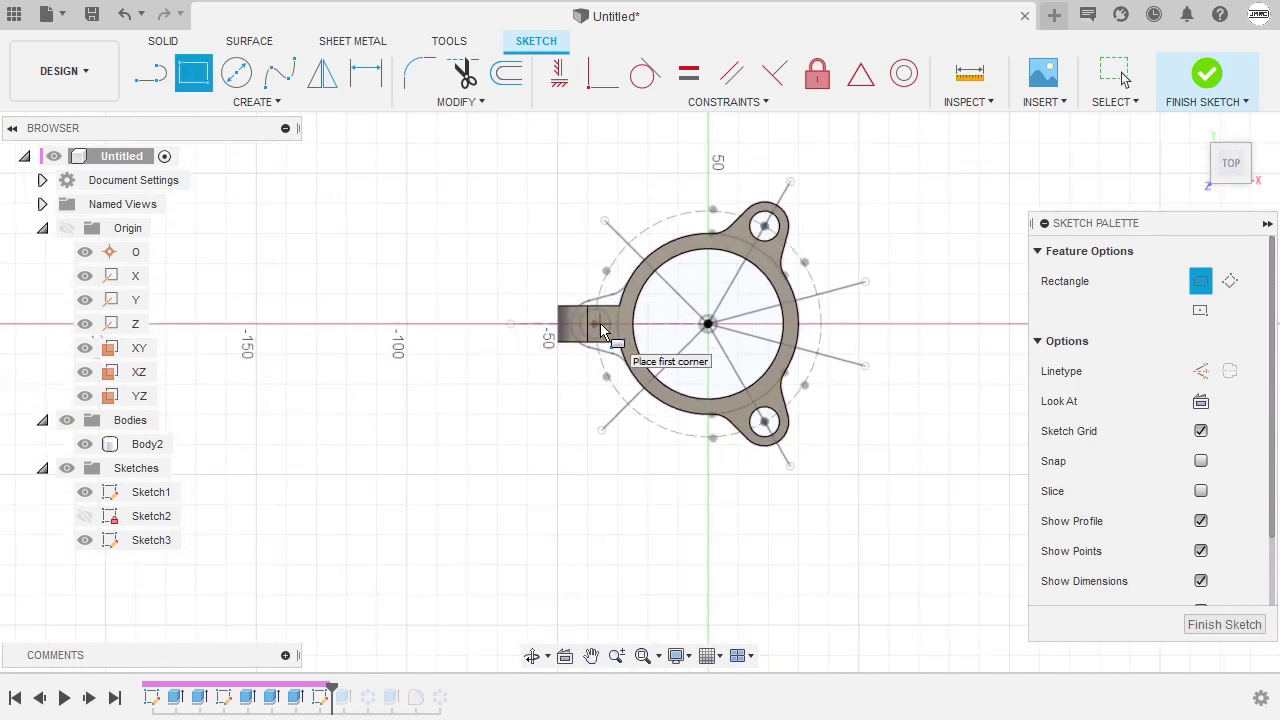
{"action": "scroll", "coordinate": [597, 320], "scroll_direction": "up", "scroll_amount": 5}
{"action": "scroll", "coordinate": [606, 307], "scroll_direction": "down", "scroll_amount": 2}
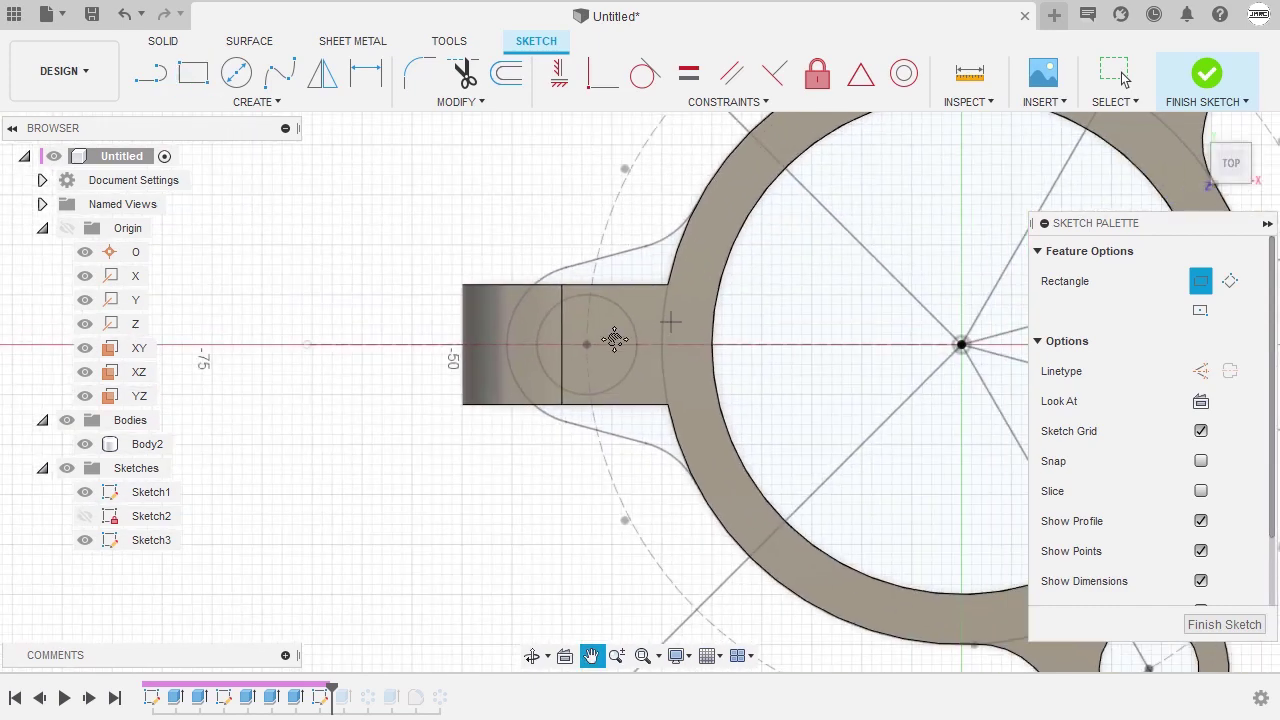
{"action": "middle_click_drag", "start_coordinate": [668, 327], "coordinate": [522, 364]}
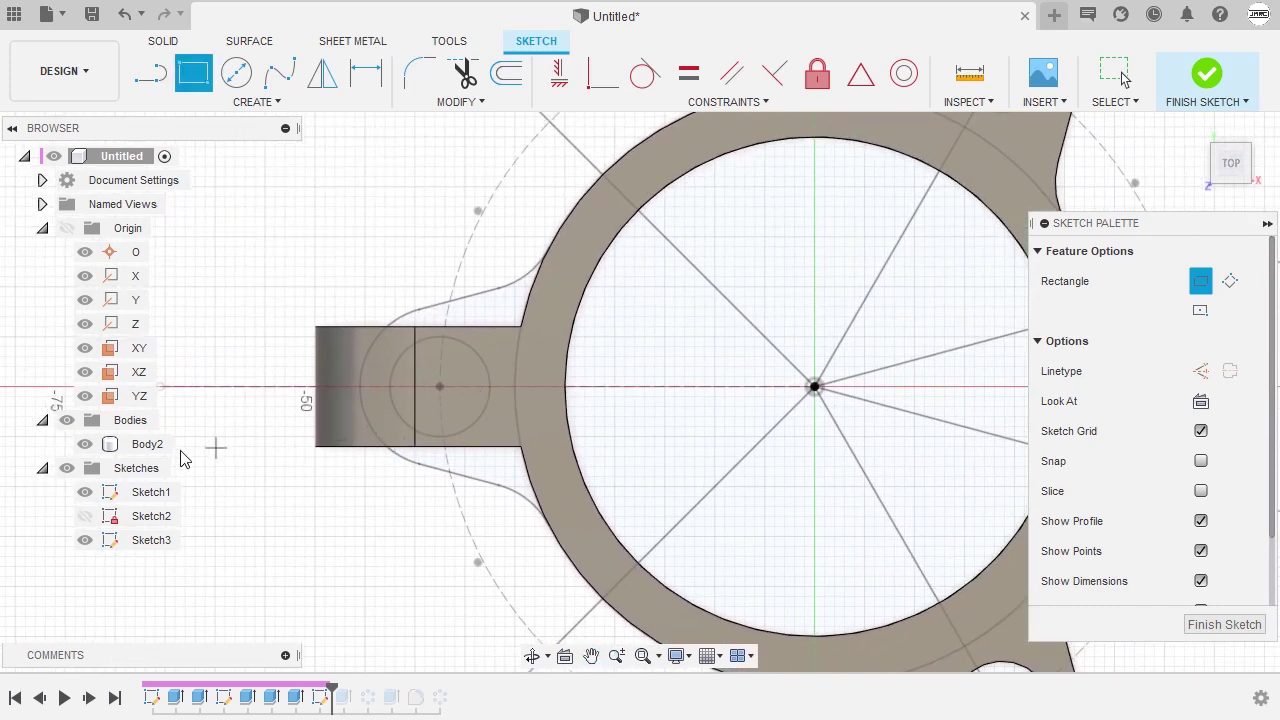
Hide Body2 and draw a thin rectangle from beyond the lug to the ring centre
{"action": "left_click", "coordinate": [86, 446]}
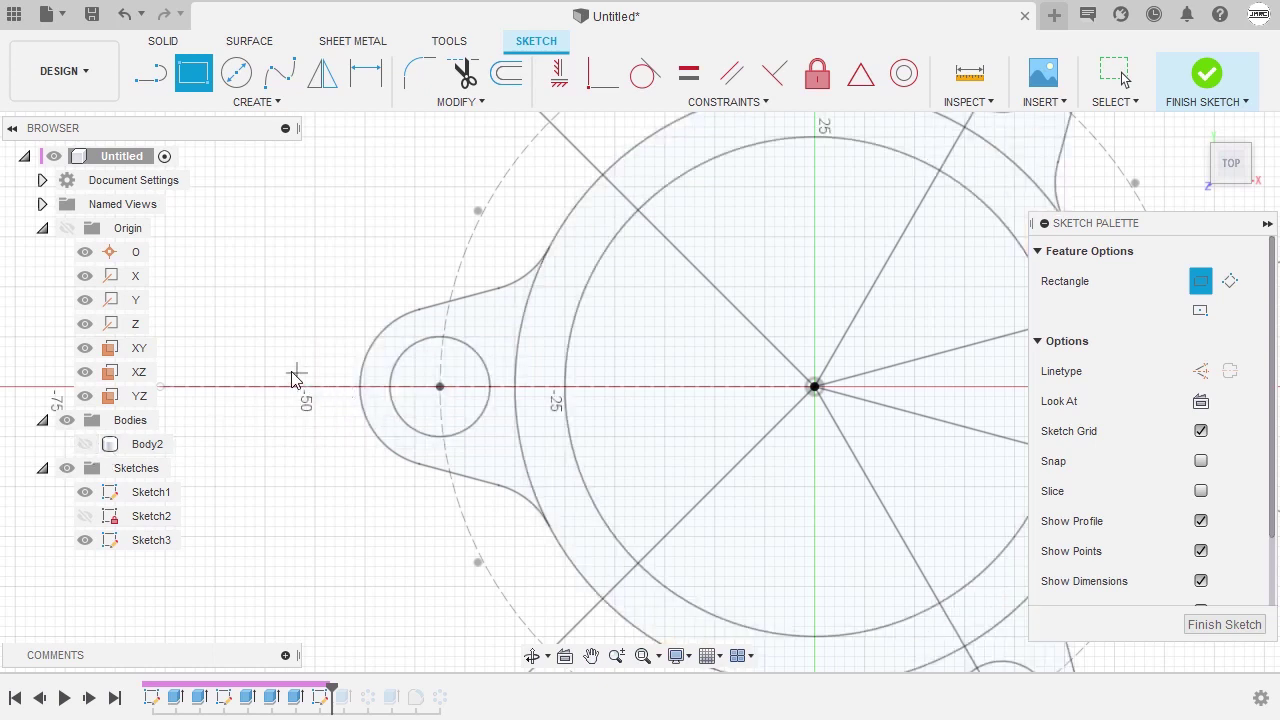
{"action": "left_click", "coordinate": [273, 373]}
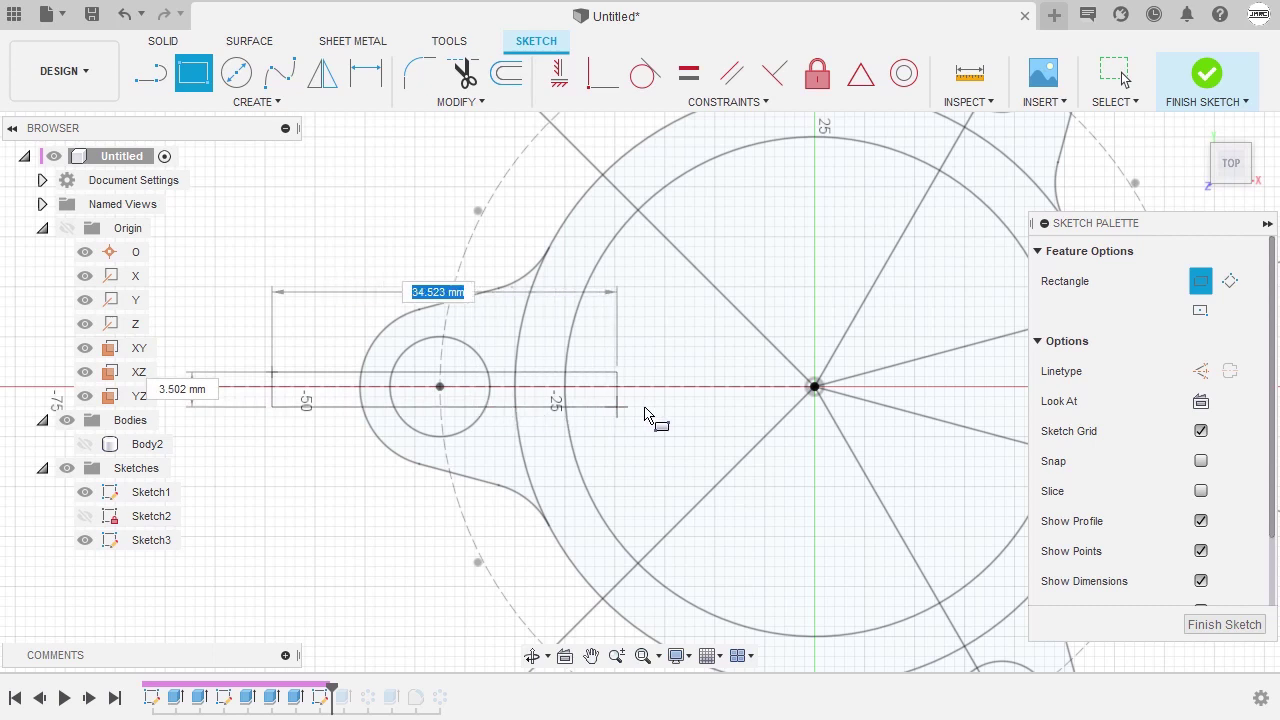
{"action": "left_click", "coordinate": [831, 404]}
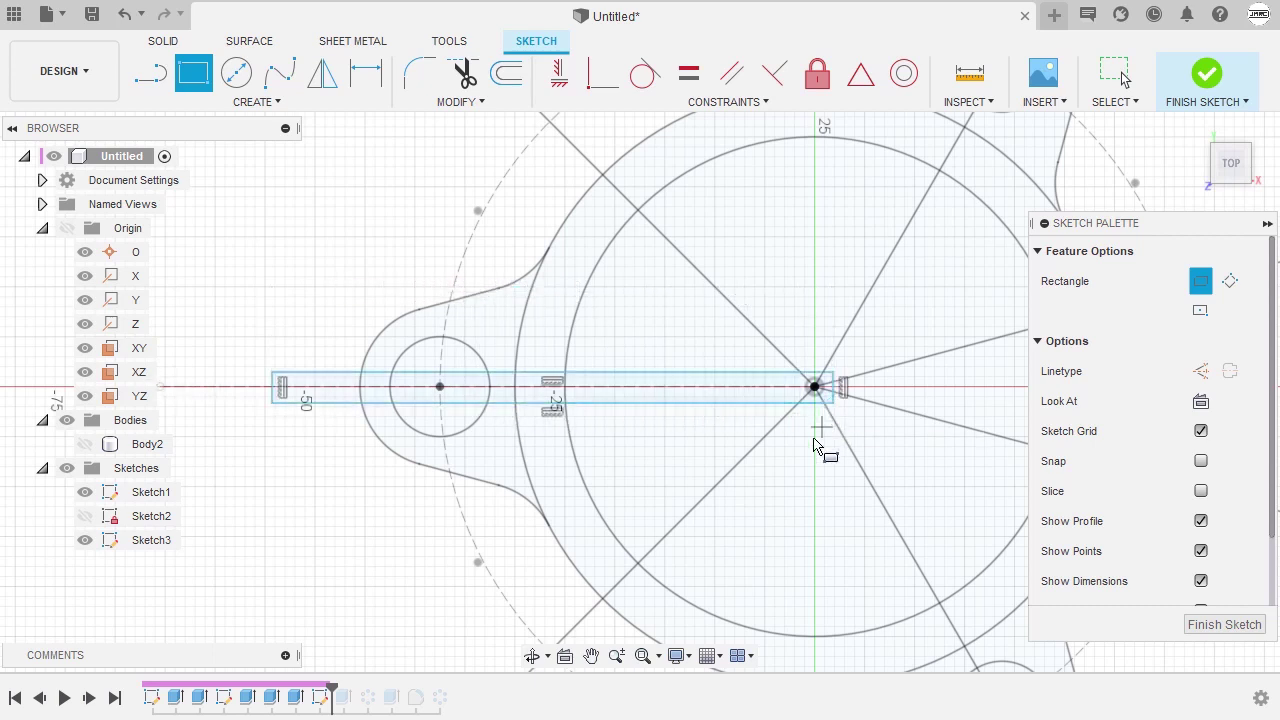
{"action": "key", "text": "Escape"}
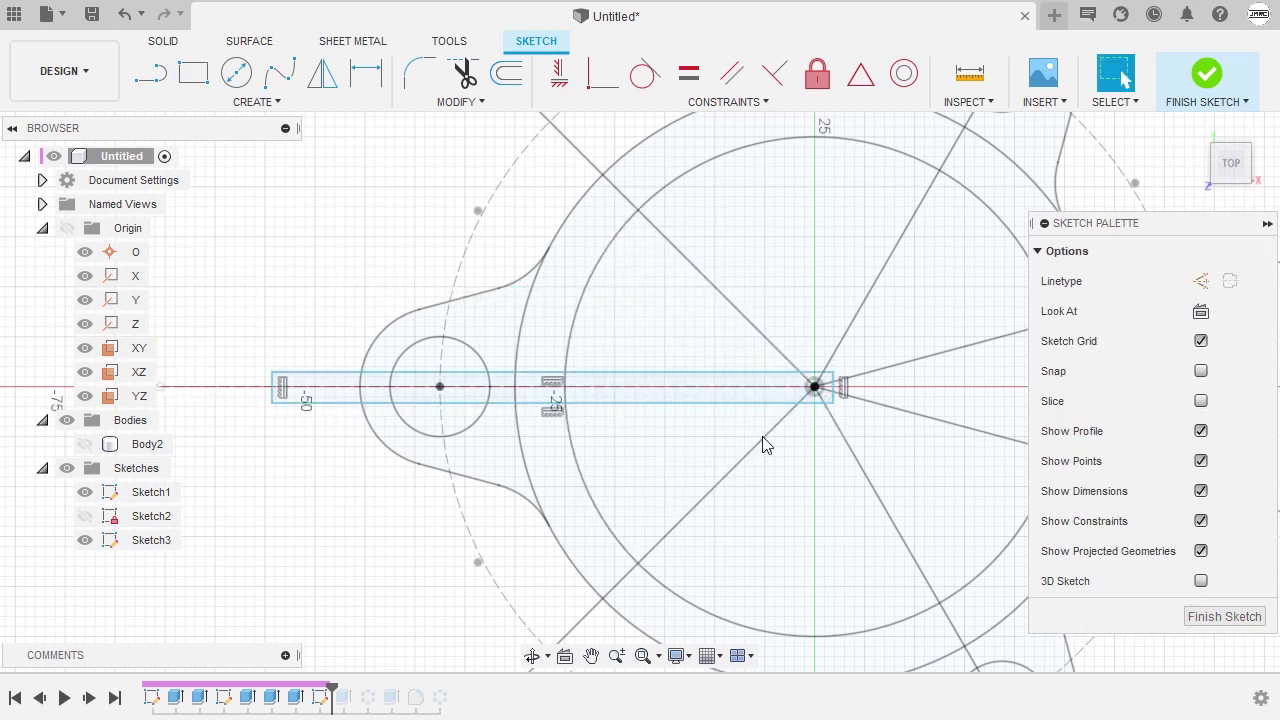
Constrain the rectangle's right edge midpoint to the sketch origin
{"action": "scroll", "coordinate": [850, 388], "scroll_direction": "down", "scroll_amount": 3}
{"action": "scroll", "coordinate": [840, 386], "scroll_direction": "up", "scroll_amount": 6}
{"action": "scroll", "coordinate": [824, 383], "scroll_direction": "up", "scroll_amount": 3}
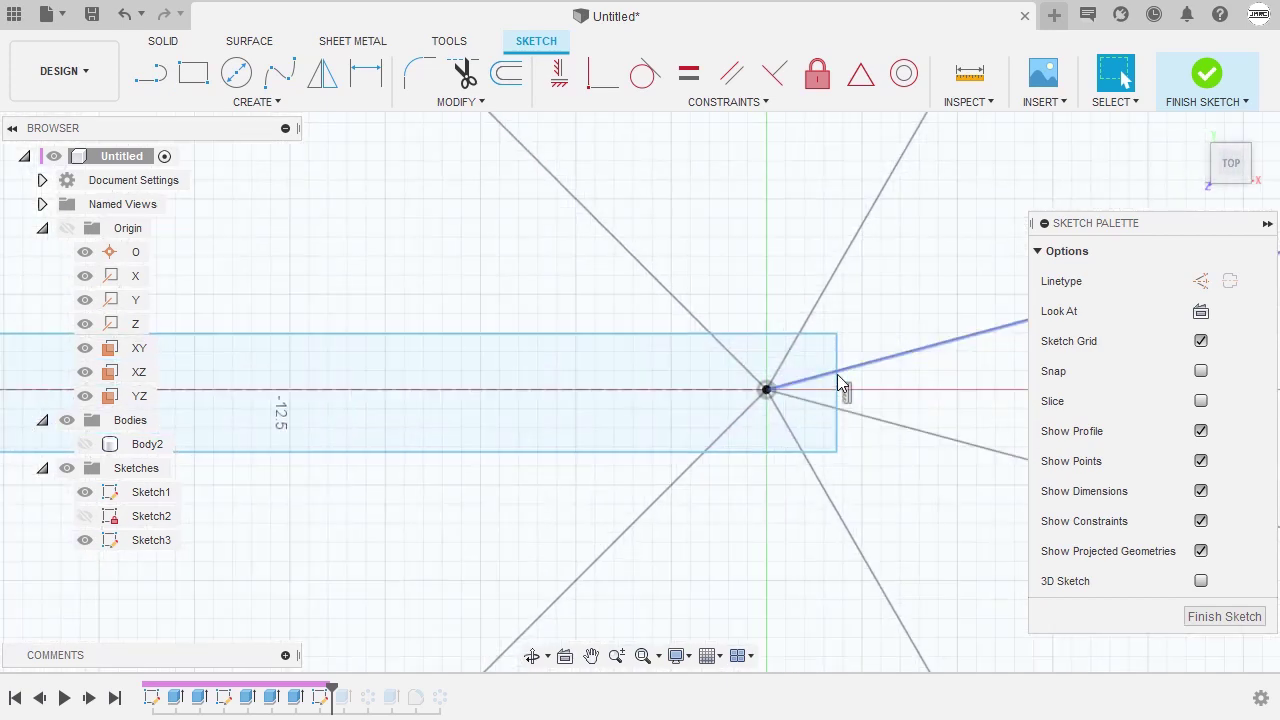
{"action": "middle_click_drag", "start_coordinate": [846, 390], "coordinate": [791, 416]}
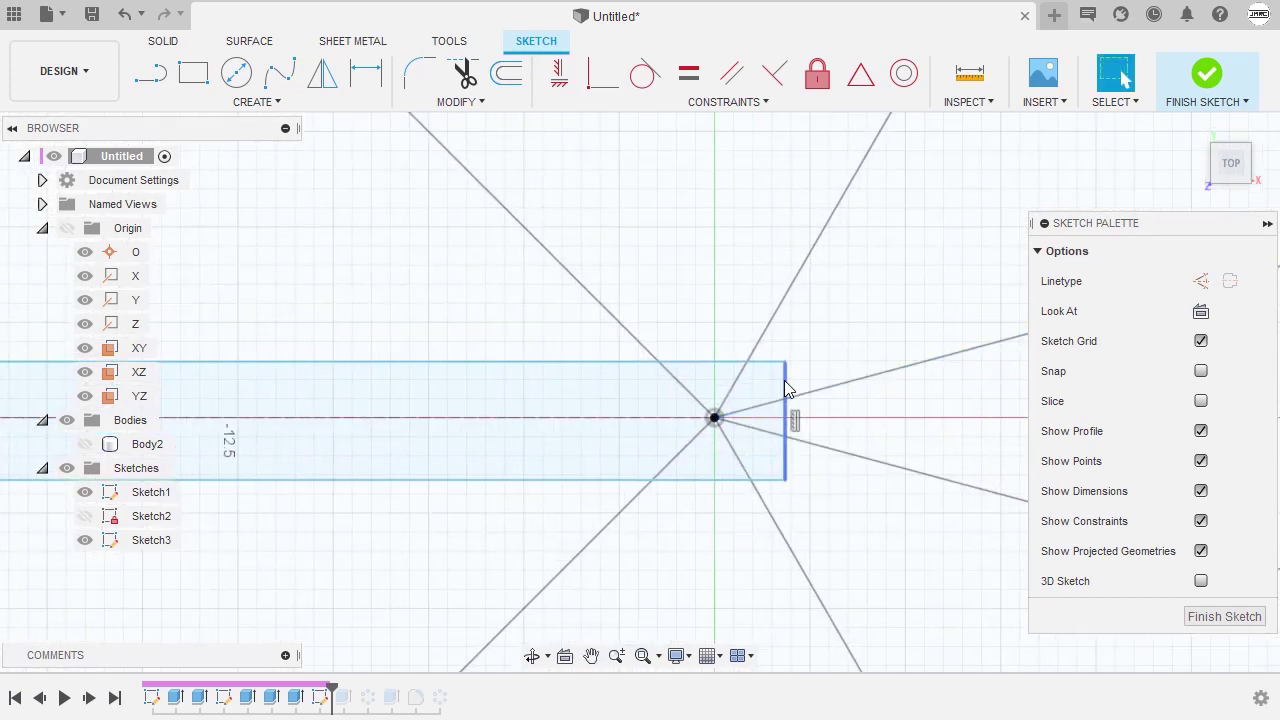
{"action": "left_click", "coordinate": [785, 388]}
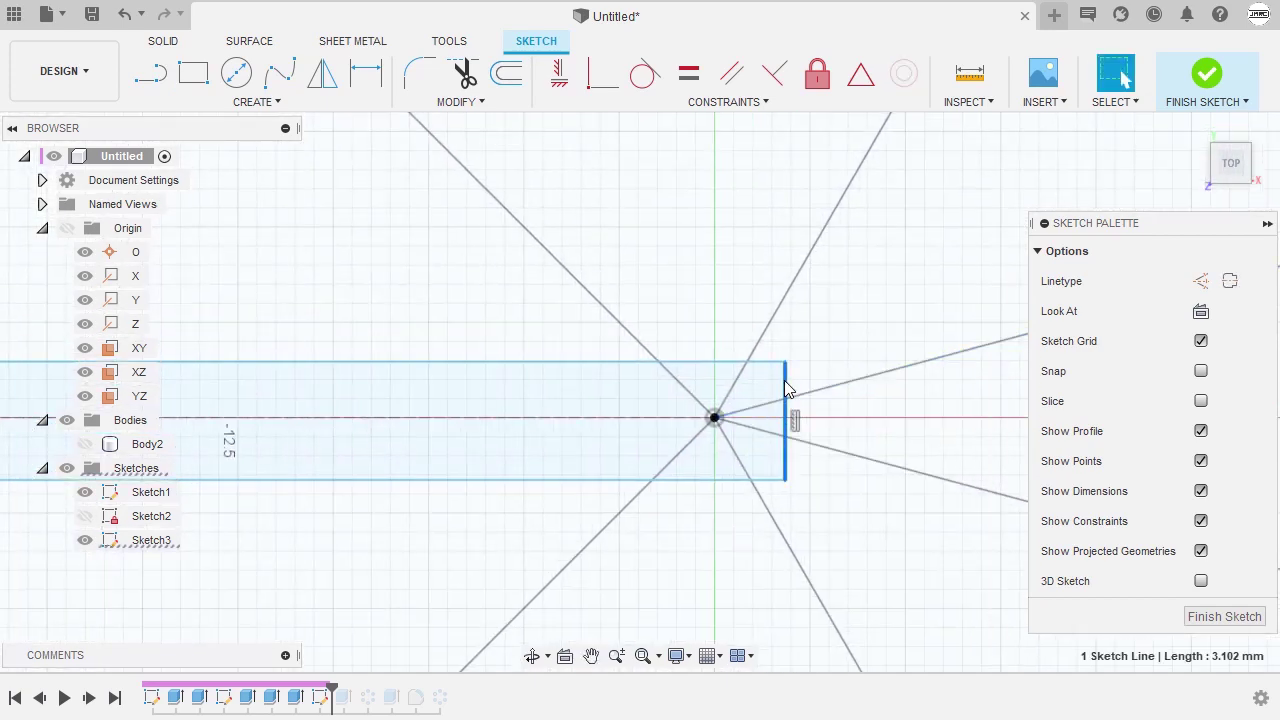
{"action": "left_click", "coordinate": [715, 420], "text": "ctrl"}
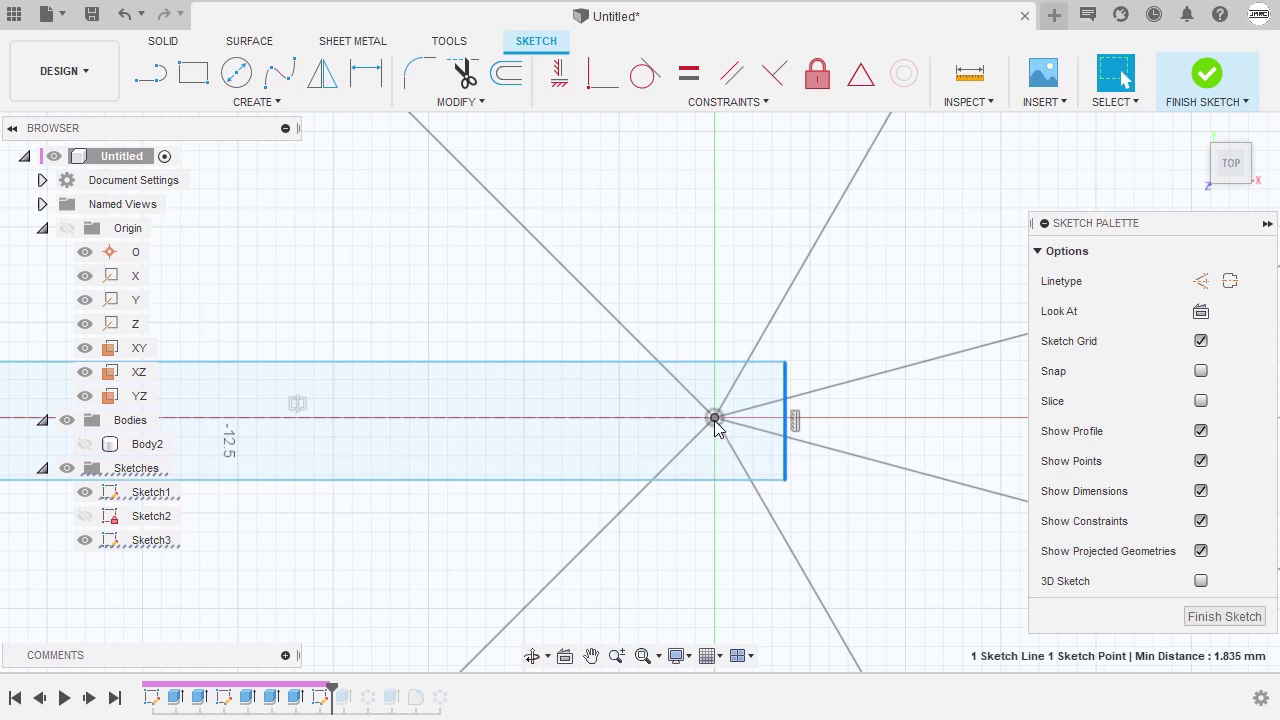
{"action": "right_click", "coordinate": [694, 218]}
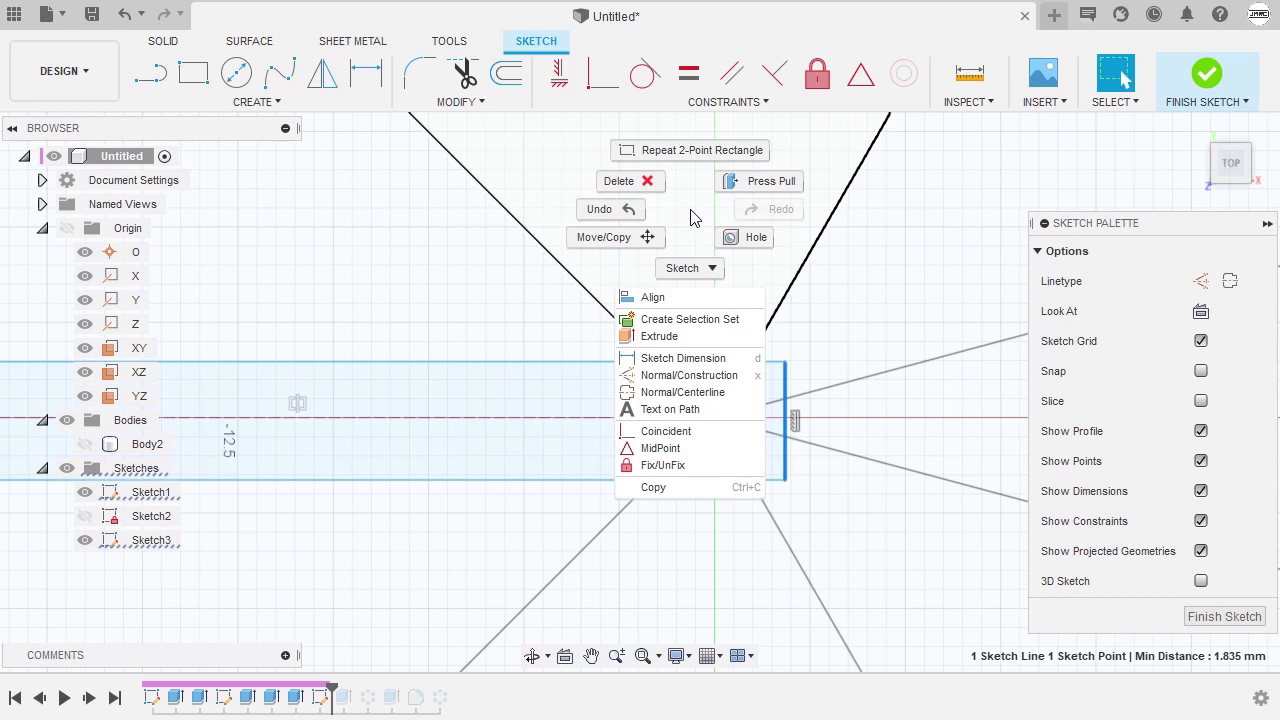
{"action": "left_click", "coordinate": [723, 450]}
Reapply the Midpoint constraint and pick the rectangle's left edge
{"action": "scroll", "coordinate": [600, 377], "scroll_direction": "down", "scroll_amount": 4}
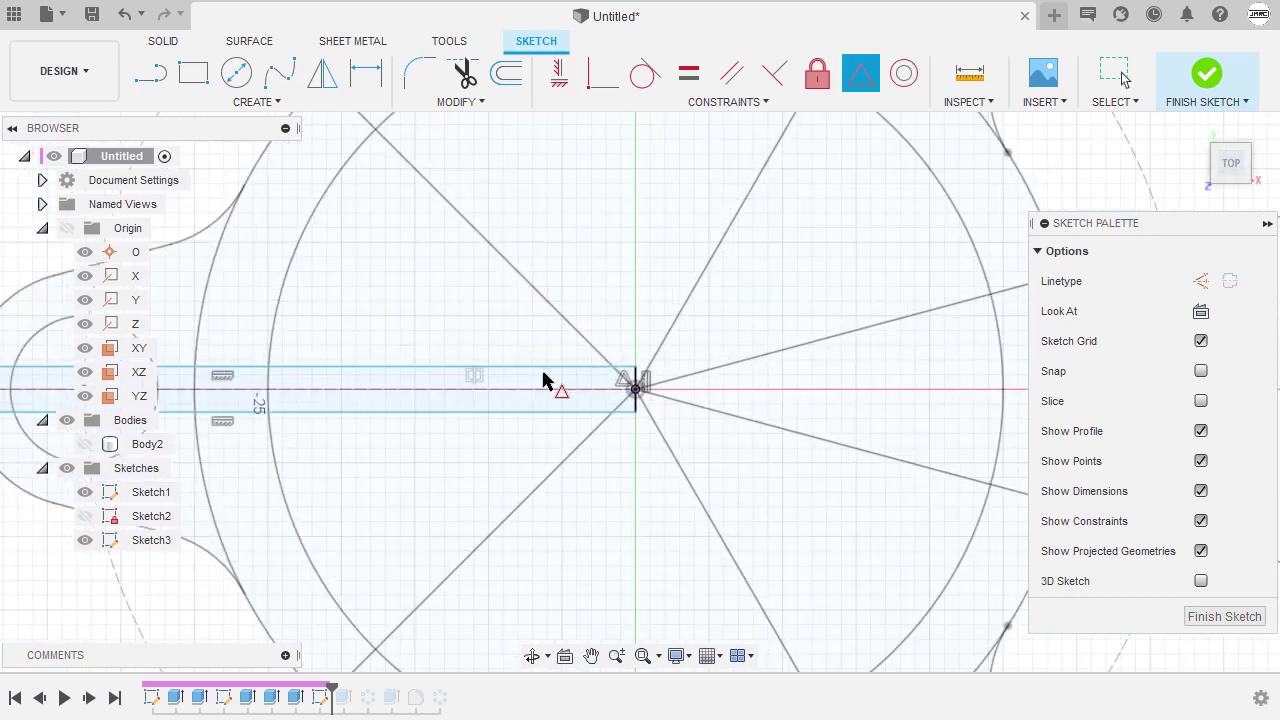
{"action": "scroll", "coordinate": [543, 381], "scroll_direction": "down", "scroll_amount": 3}
{"action": "middle_click_drag", "start_coordinate": [280, 380], "coordinate": [600, 386]}
{"action": "key", "text": "Escape"}
{"action": "middle_click_drag", "start_coordinate": [700, 380], "coordinate": [667, 376]}
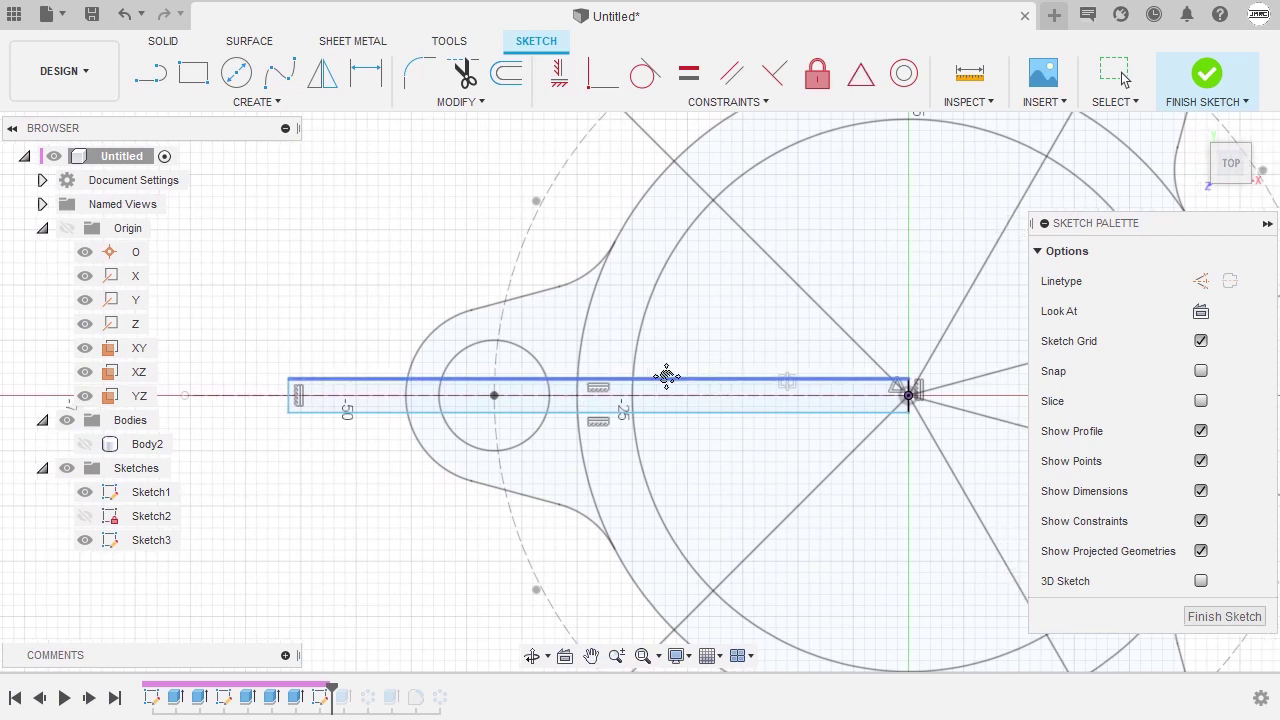
{"action": "key", "text": "Return"}
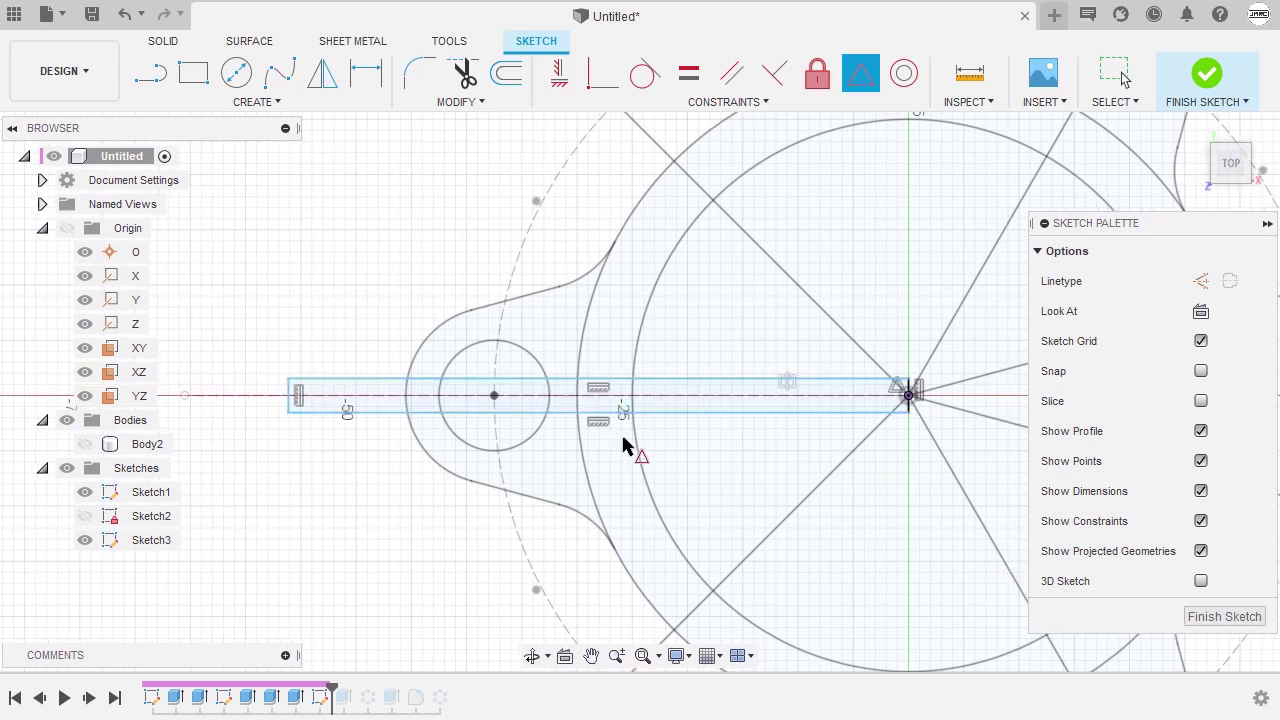
{"action": "left_click", "coordinate": [296, 393]}
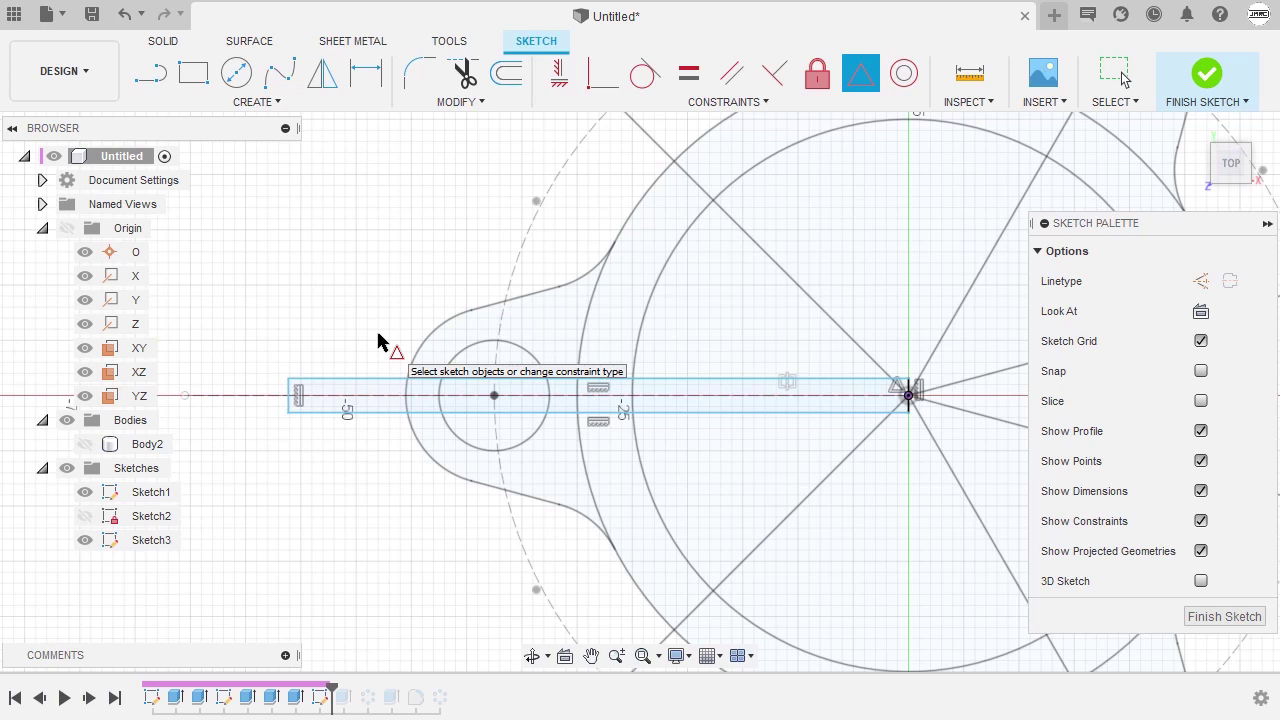
Dimension the rectangle's height between its top and bottom edges as 2.00 mm
{"action": "key", "text": "d"}
{"action": "middle_click_drag", "start_coordinate": [377, 340], "coordinate": [417, 294]}
{"action": "scroll", "coordinate": [401, 355], "scroll_direction": "down", "scroll_amount": 1}
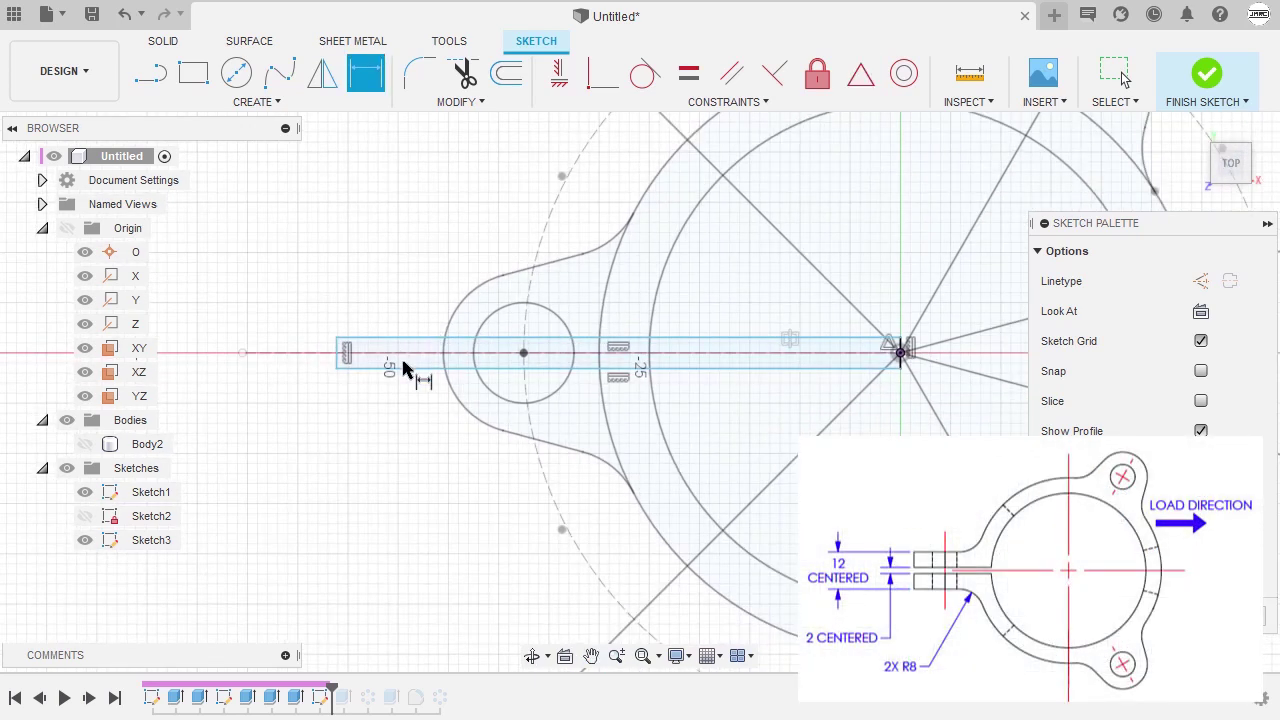
{"action": "left_click", "coordinate": [413, 339]}
{"action": "left_click", "coordinate": [418, 368]}
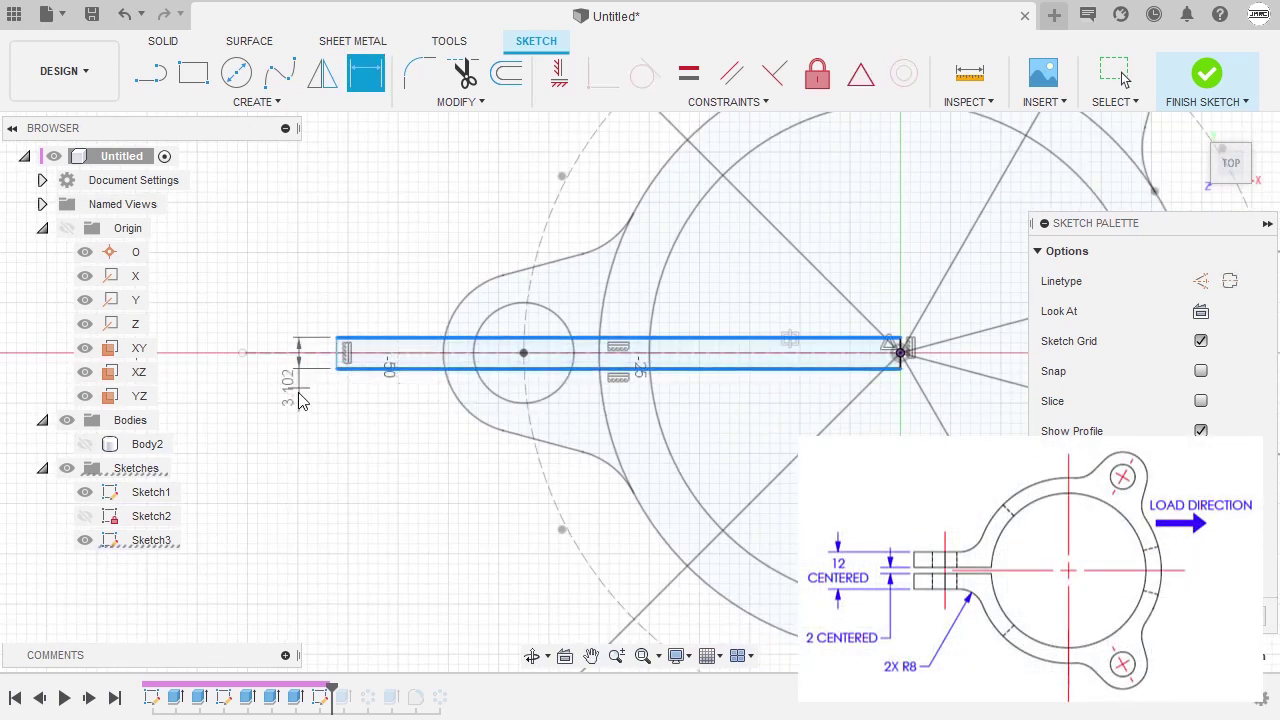
{"action": "left_click", "coordinate": [313, 430]}
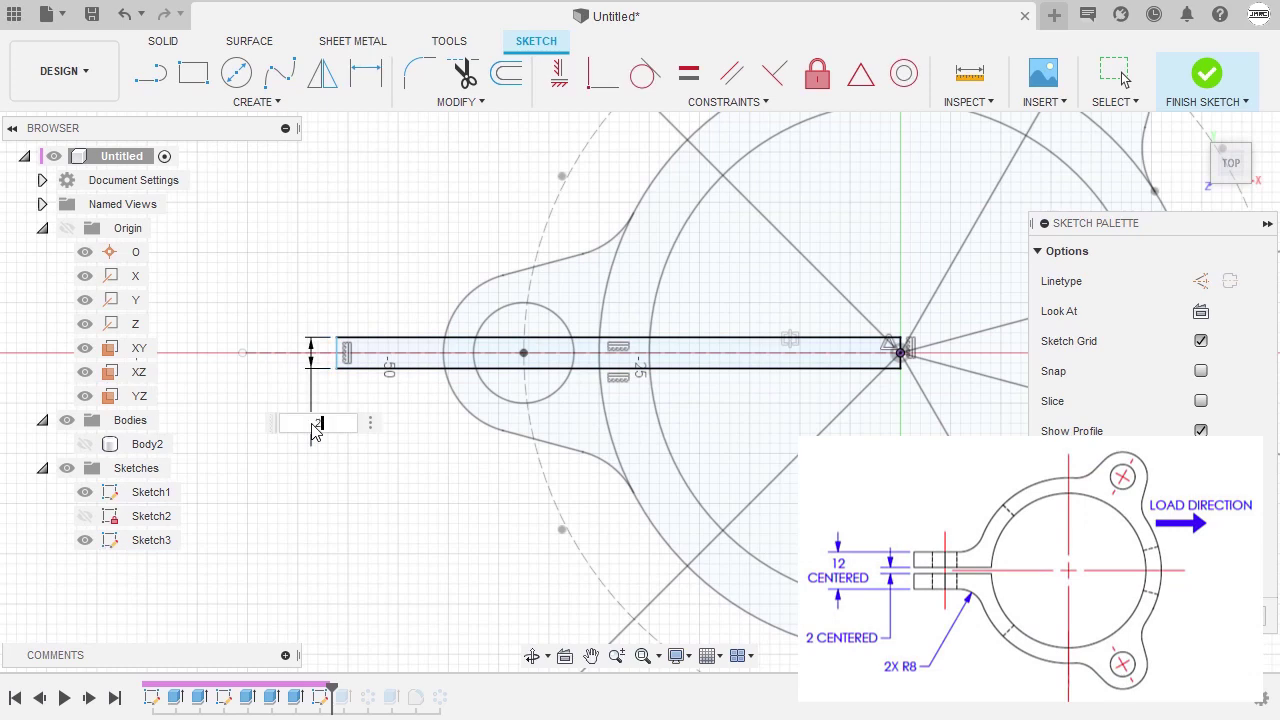
{"action": "key", "text": "Escape"}
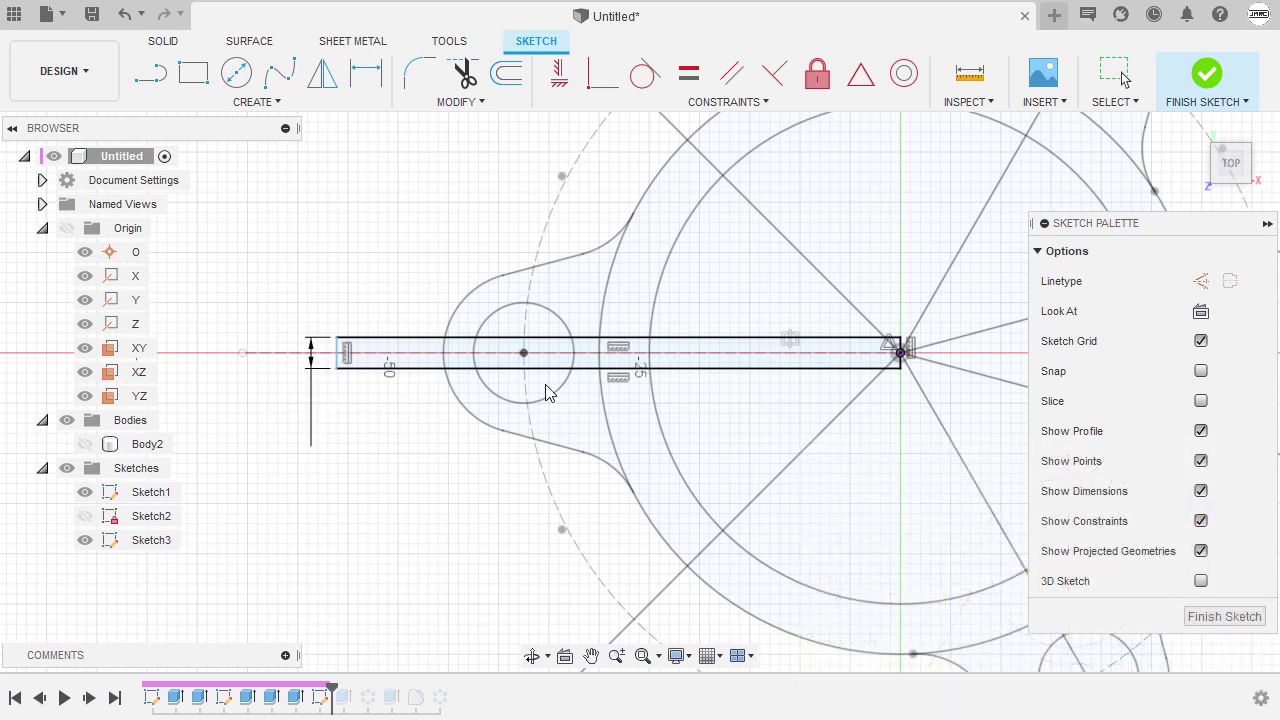
{"action": "scroll", "coordinate": [545, 392], "scroll_direction": "up", "scroll_amount": 2}
{"action": "key", "text": "Escape"}
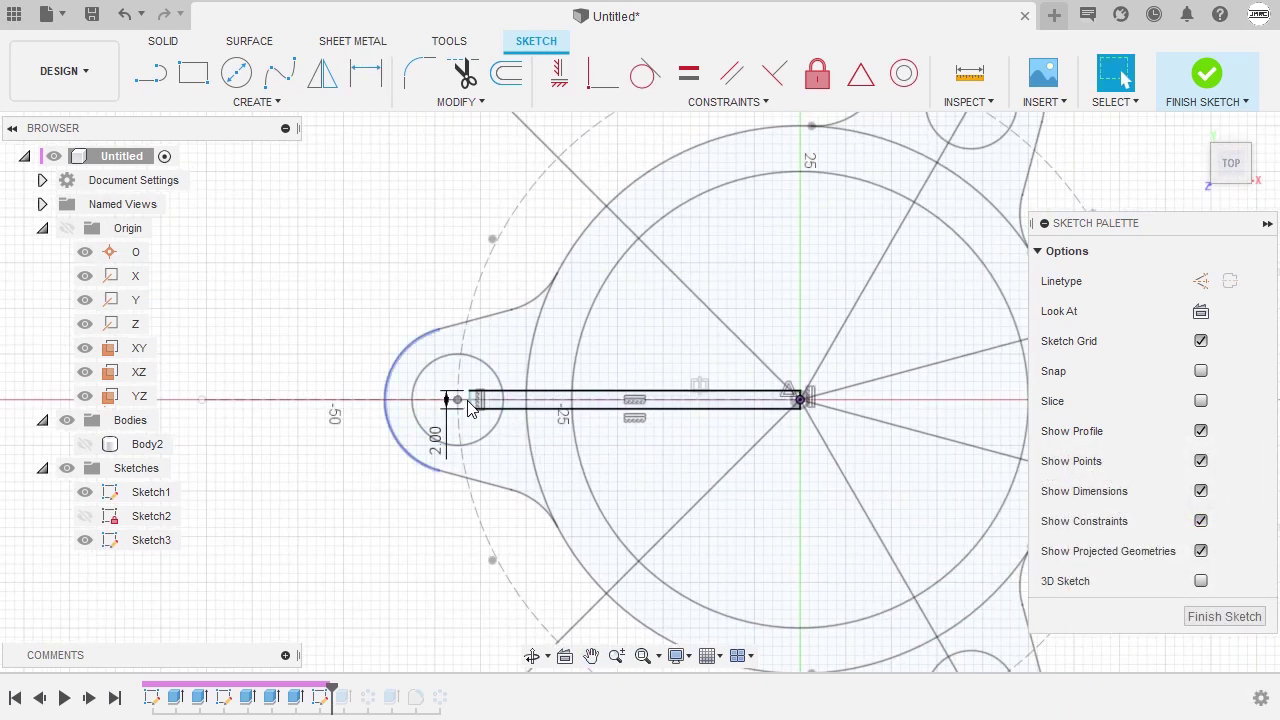
Stretch the rectangle's left end past the lug hole, finish Sketch3, and hide Sketch1
{"action": "scroll", "coordinate": [470, 405], "scroll_direction": "down", "scroll_amount": 1}
{"action": "left_click_drag", "start_coordinate": [476, 405], "coordinate": [280, 388]}
{"action": "key", "text": "Escape"}
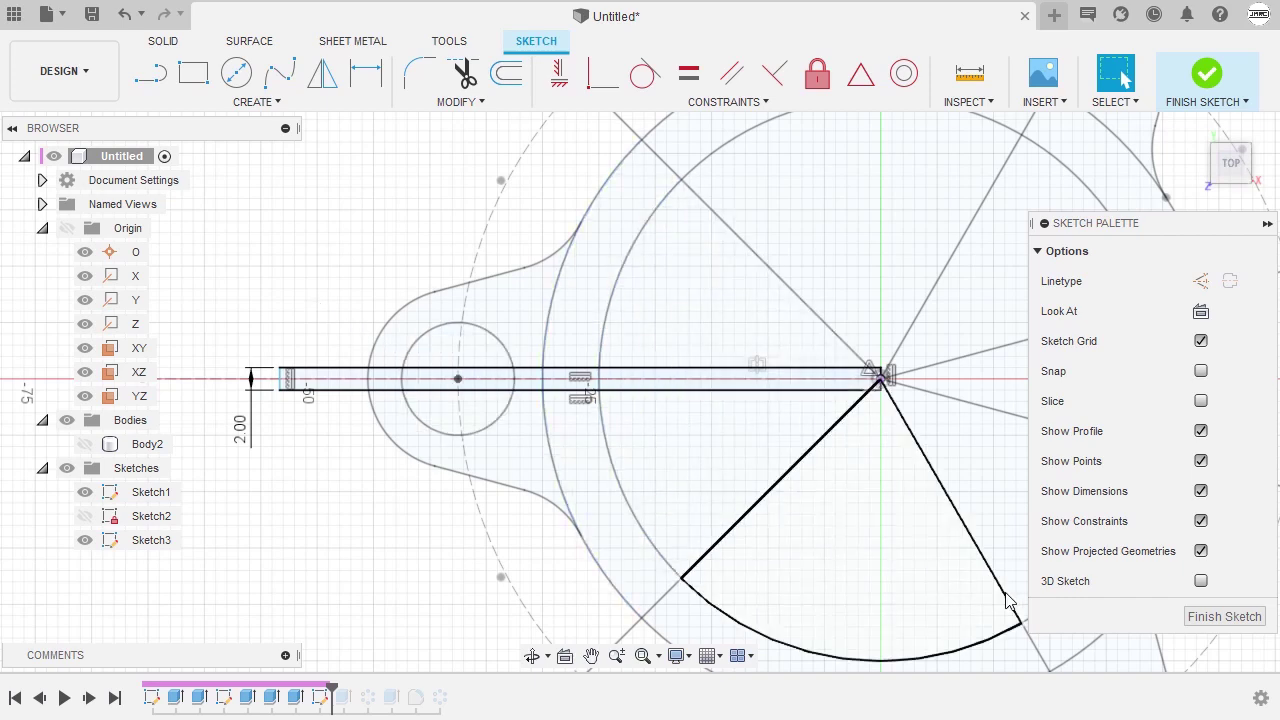
{"action": "left_click", "coordinate": [1232, 618]}
{"action": "mouse_move", "coordinate": [849, 429]}
{"action": "middle_mouse_down", "text": "shift"}
{"action": "mouse_move", "coordinate": [880, 329]}
{"action": "mouse_move", "coordinate": [837, 366]}
{"action": "mouse_move", "coordinate": [780, 366]}
{"action": "middle_mouse_up", "text": "shift"}
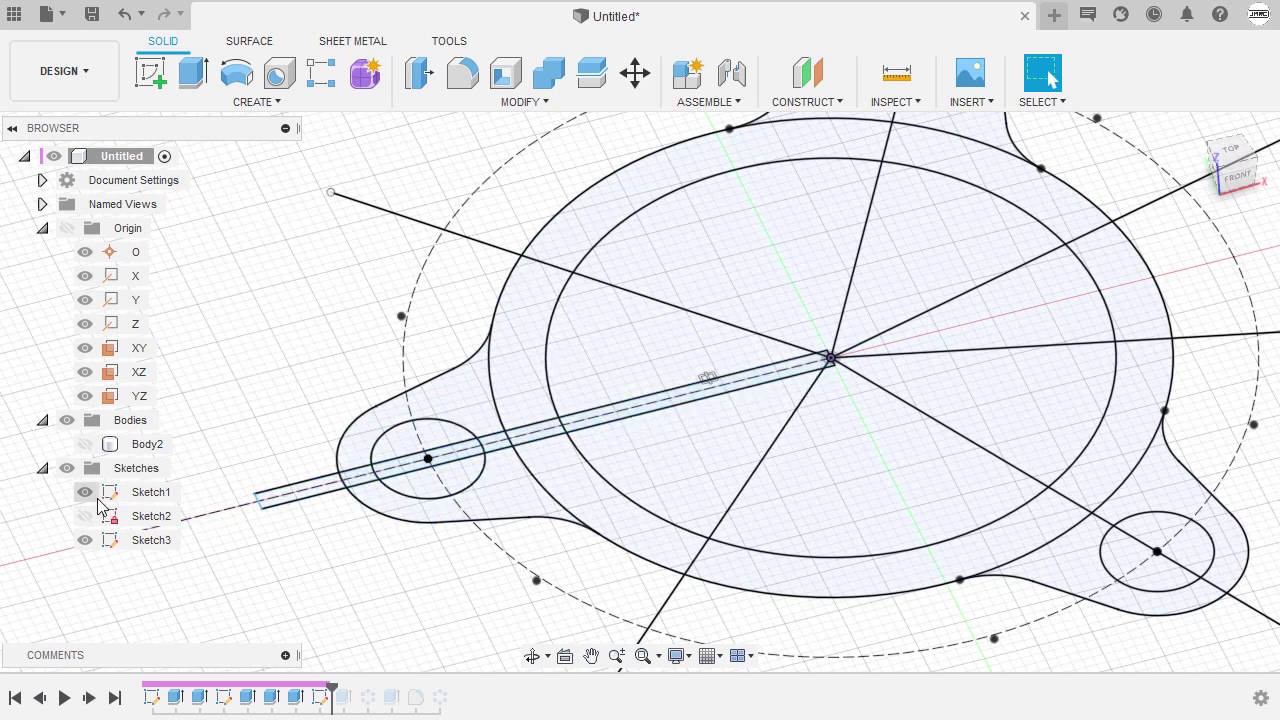
{"action": "left_click", "coordinate": [84, 492]}
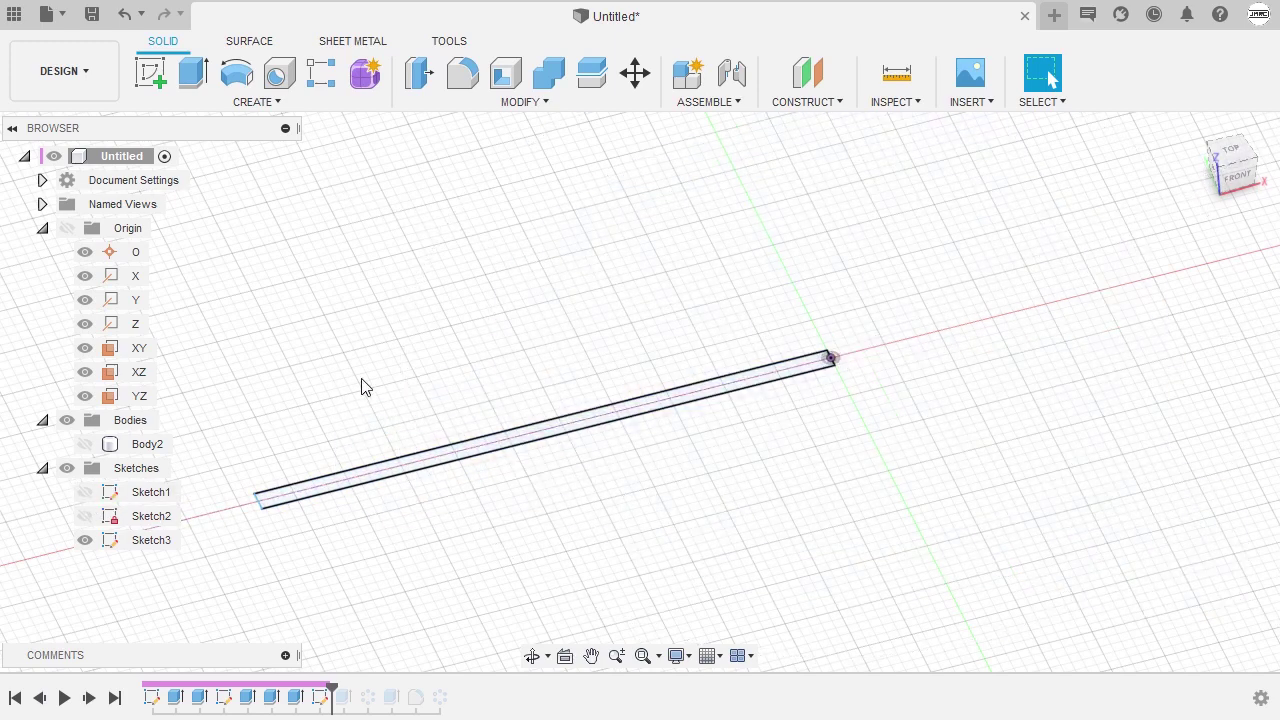
Extrude Sketch3's rectangle as a symmetric whole-length cut of distance d8 through the lug
{"action": "key", "text": "e"}
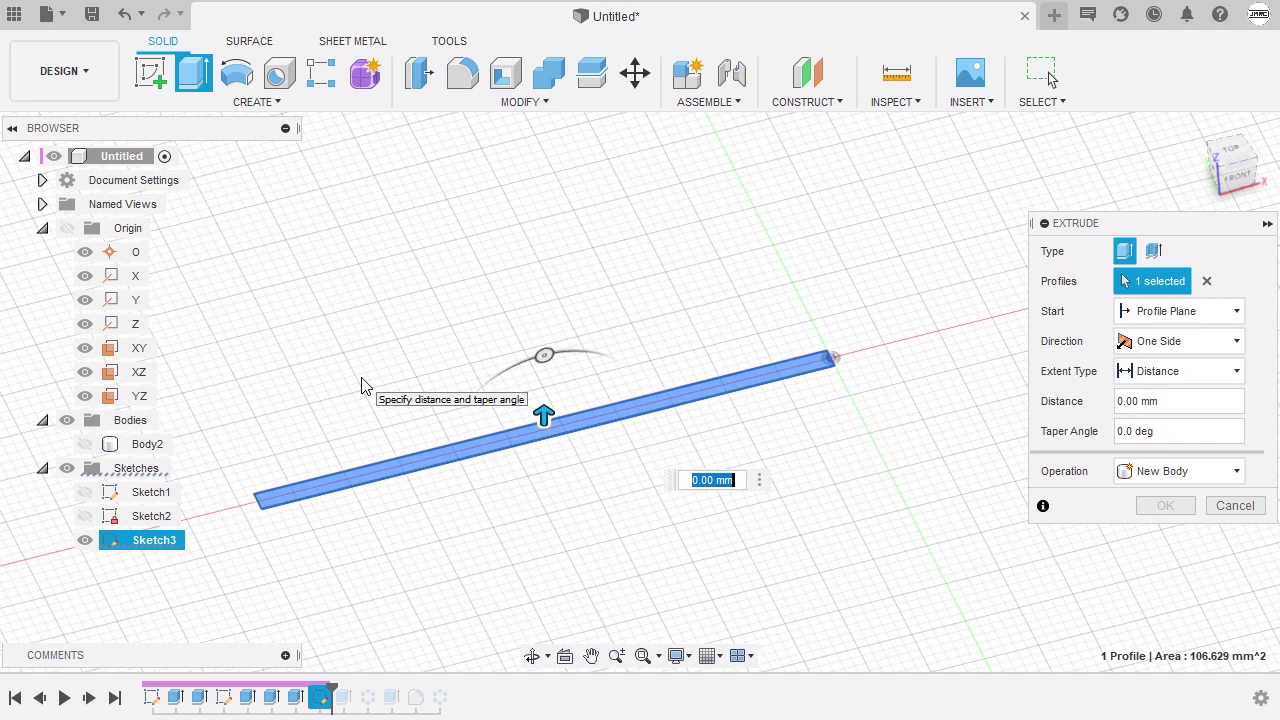
{"action": "left_click", "coordinate": [85, 444]}
{"action": "middle_click_drag", "start_coordinate": [624, 430], "coordinate": [834, 405], "text": "shift"}
{"action": "scroll", "coordinate": [665, 390], "scroll_direction": "down", "scroll_amount": 2}
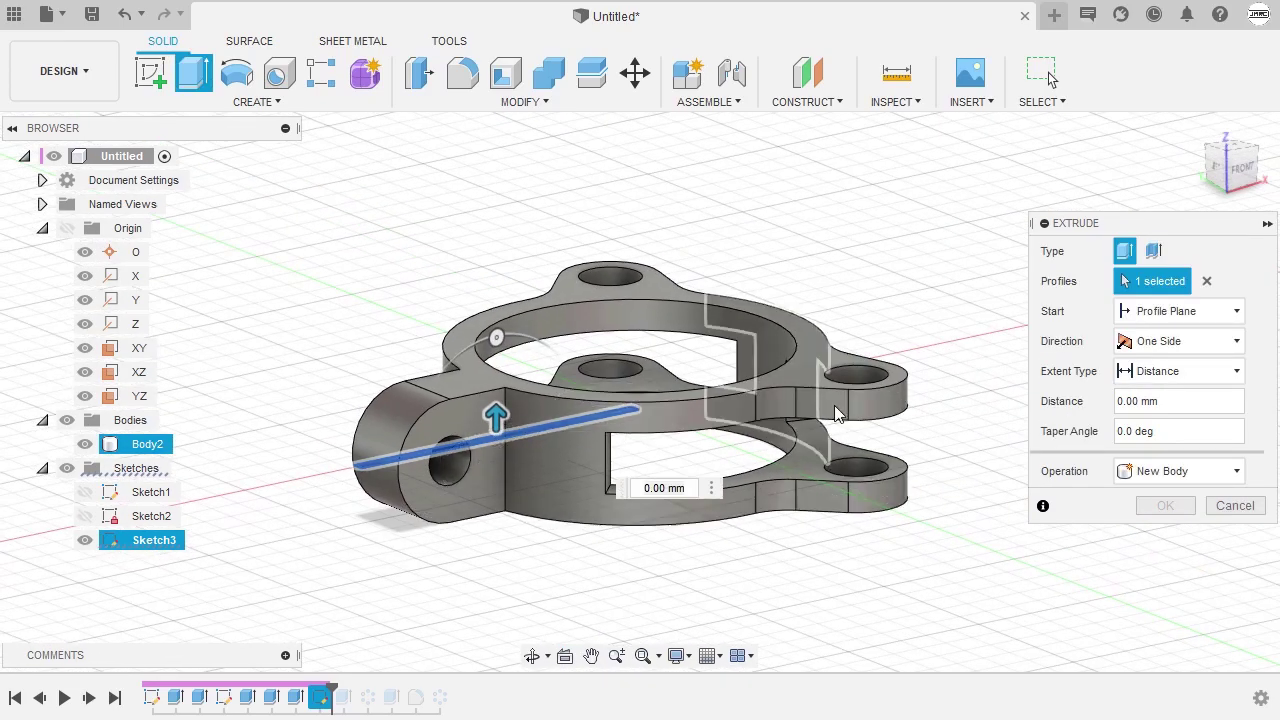
{"action": "left_click", "coordinate": [1170, 341]}
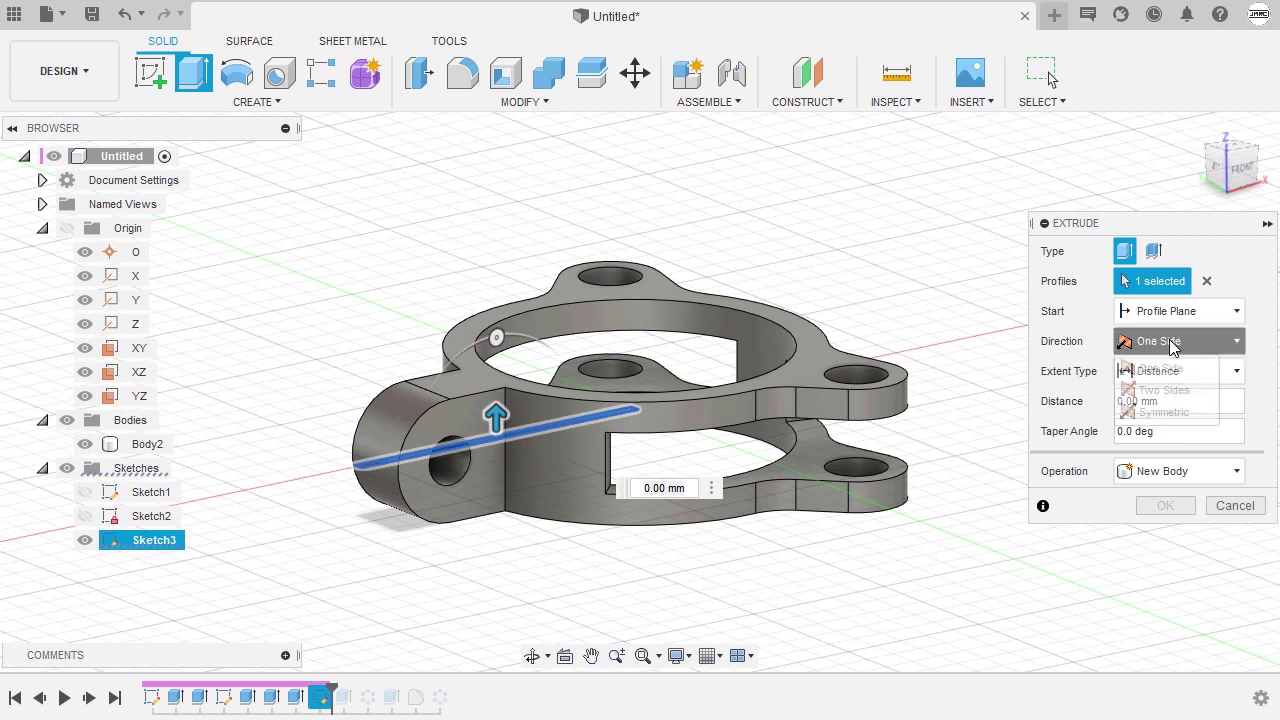
{"action": "left_click", "coordinate": [1190, 411]}
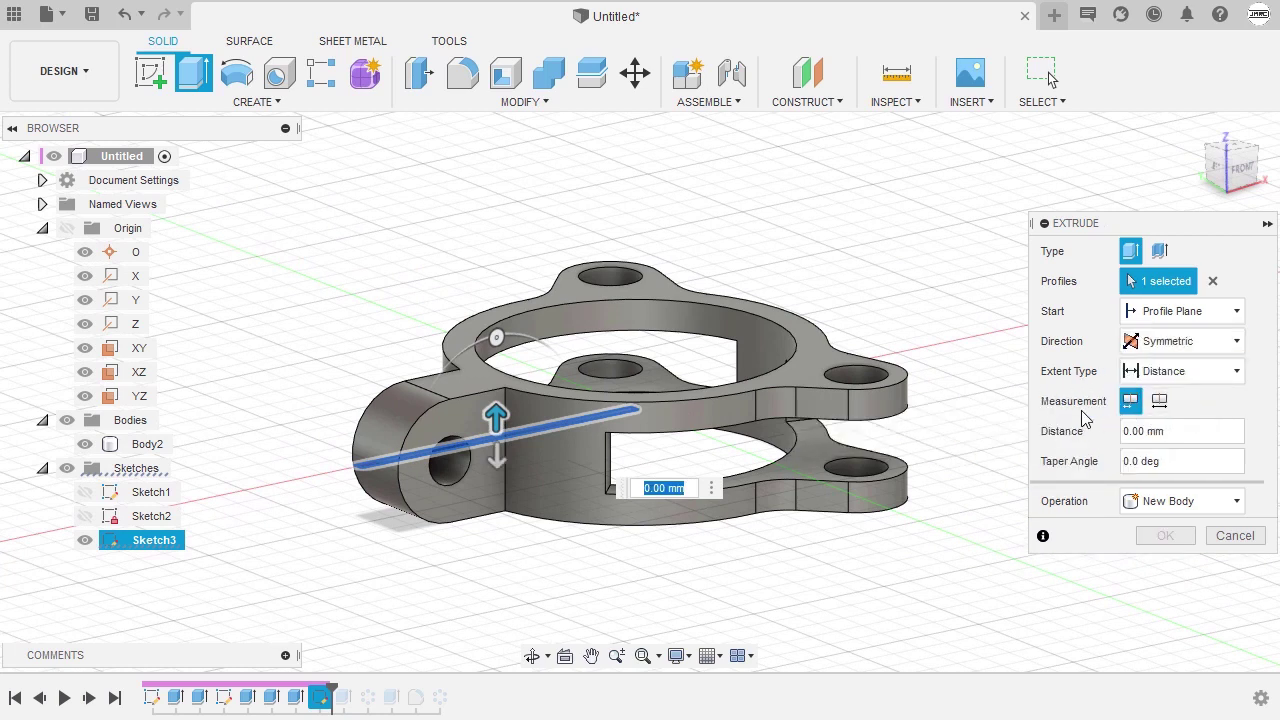
{"action": "left_click", "coordinate": [1161, 401]}
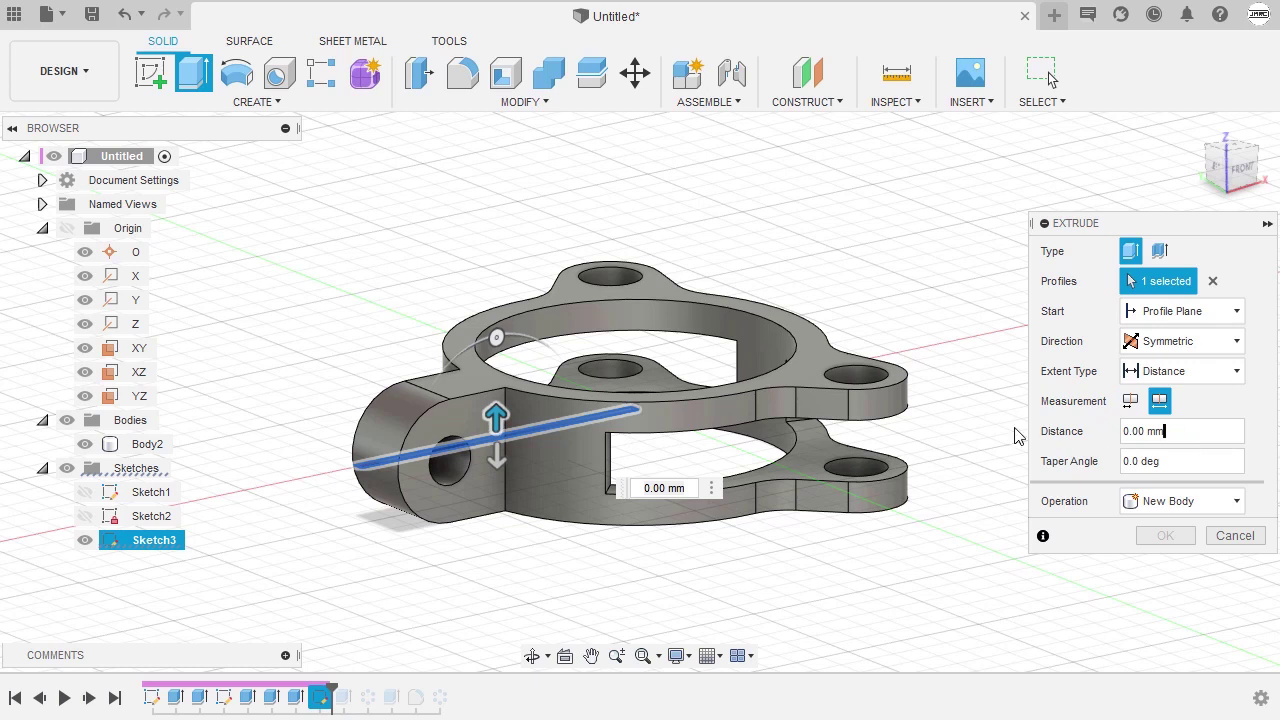
{"action": "left_click_drag", "start_coordinate": [1183, 438], "coordinate": [1053, 441]}
{"action": "type", "text": "d8"}
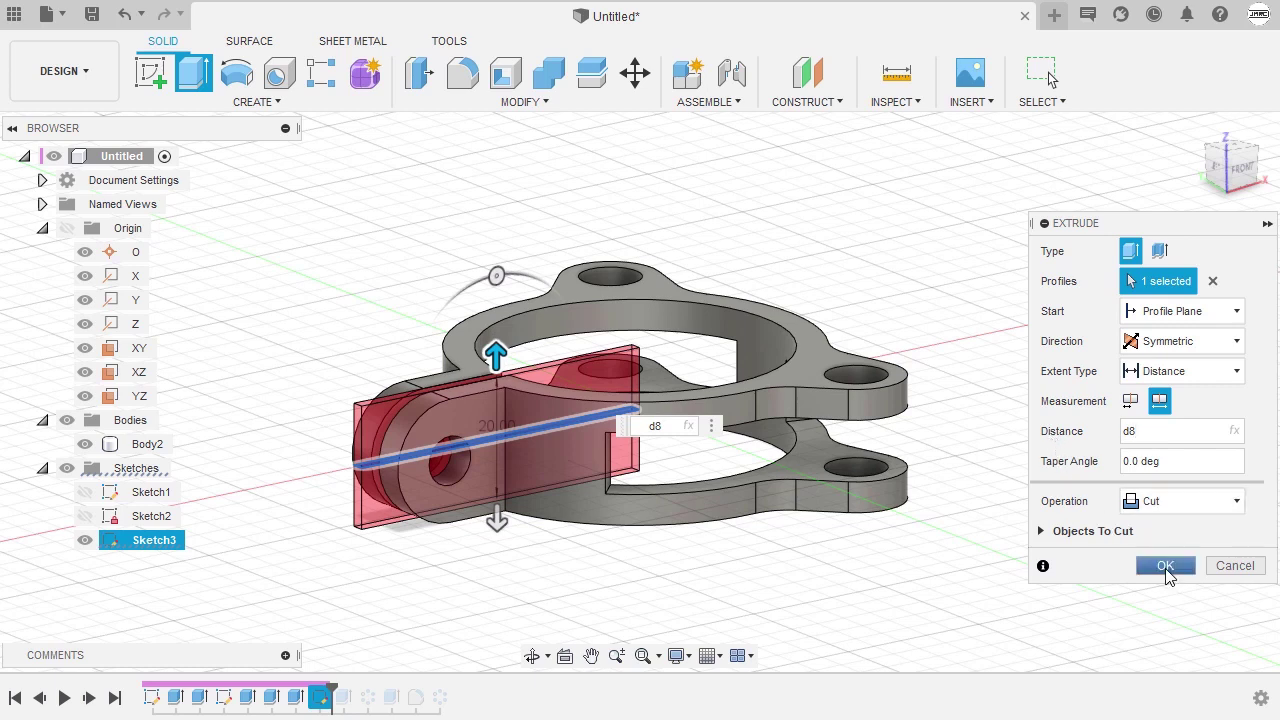
{"action": "left_click", "coordinate": [1166, 566]}
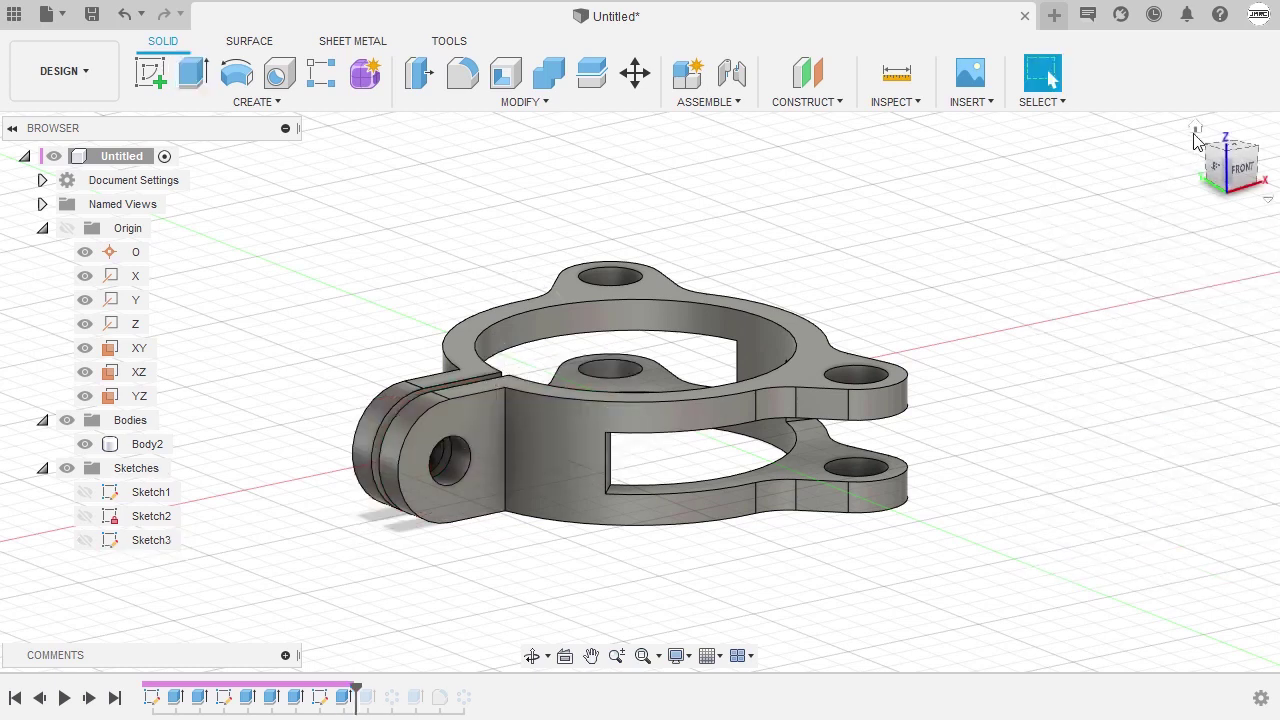
Start a fillet and select the eight corner edges of the clamp's side windows
{"action": "left_click", "coordinate": [1195, 127]}
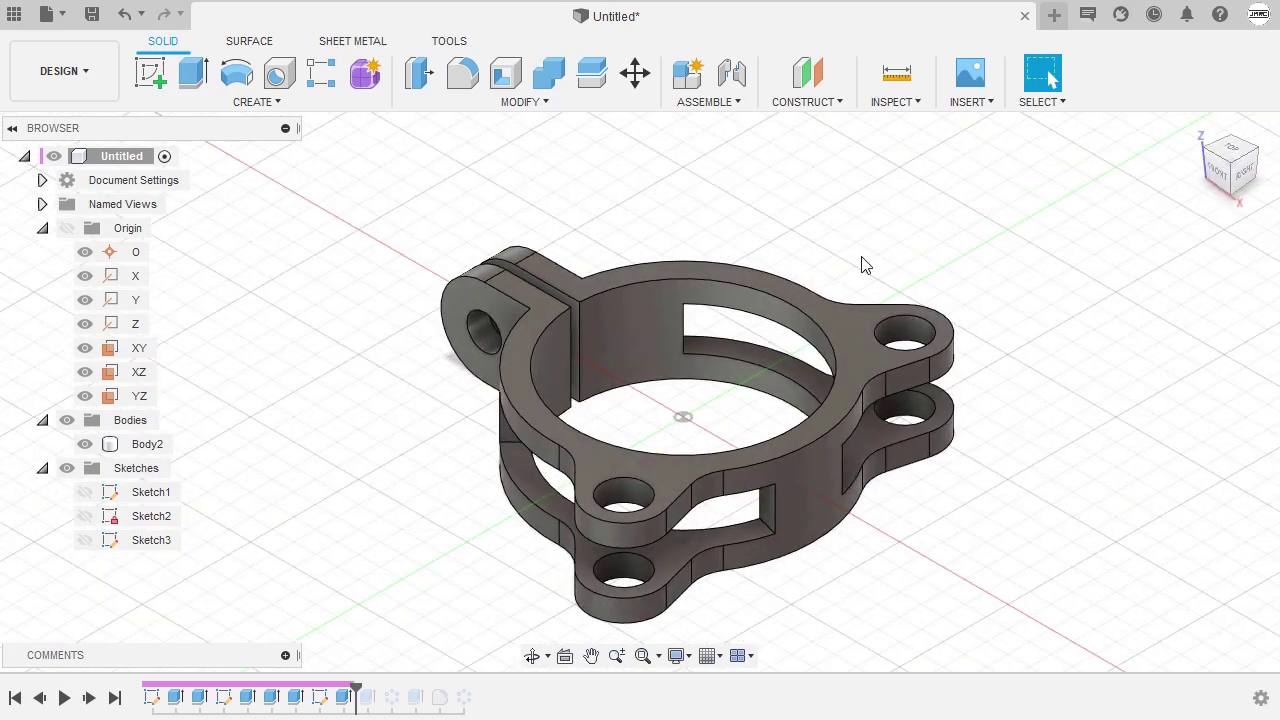
{"action": "key", "text": "f"}
{"action": "middle_click_drag", "start_coordinate": [757, 301], "coordinate": [757, 528], "text": "shift"}
{"action": "scroll", "coordinate": [616, 461], "scroll_direction": "up", "scroll_amount": 10}
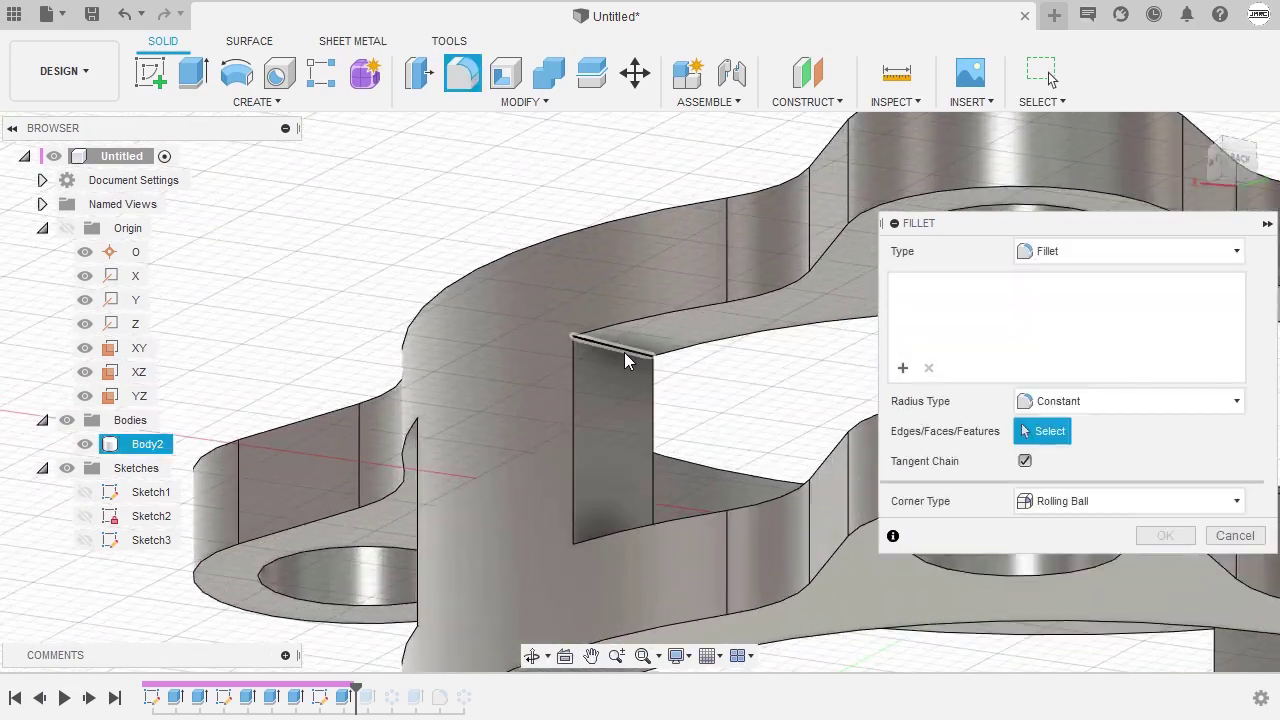
{"action": "left_click", "coordinate": [624, 357]}
{"action": "middle_click_drag", "start_coordinate": [632, 356], "coordinate": [640, 380], "text": "shift"}
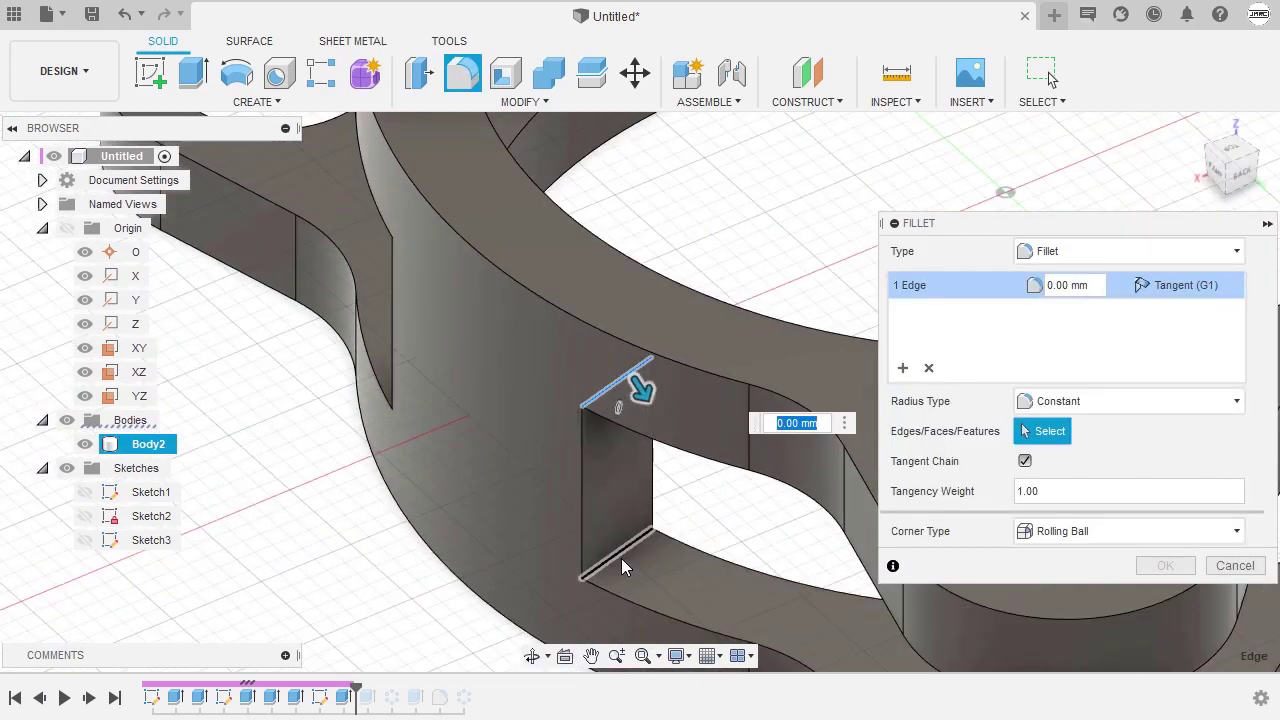
{"action": "left_click", "coordinate": [632, 545]}
{"action": "middle_click_drag", "start_coordinate": [634, 545], "coordinate": [470, 311], "text": "shift"}
{"action": "left_click", "coordinate": [455, 328]}
{"action": "left_click", "coordinate": [454, 509]}
{"action": "left_click", "coordinate": [638, 417]}
{"action": "left_click", "coordinate": [620, 429]}
{"action": "left_click", "coordinate": [462, 300]}
{"action": "middle_click_drag", "start_coordinate": [491, 379], "coordinate": [586, 347], "text": "shift"}
{"action": "left_click", "coordinate": [458, 438]}
Set the fillet radius to d8/4 and apply it to the eight window edges
{"action": "scroll", "coordinate": [438, 378], "scroll_direction": "down", "scroll_amount": 5}
{"action": "scroll", "coordinate": [594, 343], "scroll_direction": "up", "scroll_amount": 6}
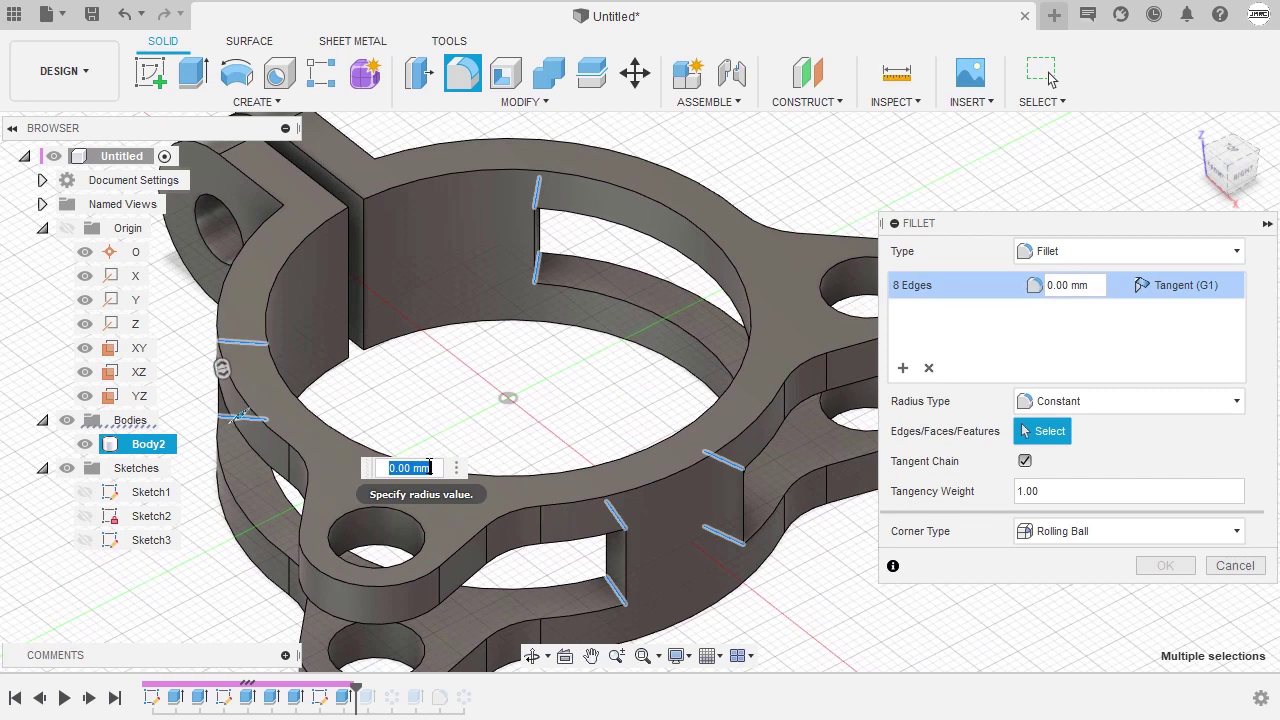
{"action": "type", "text": "0"}
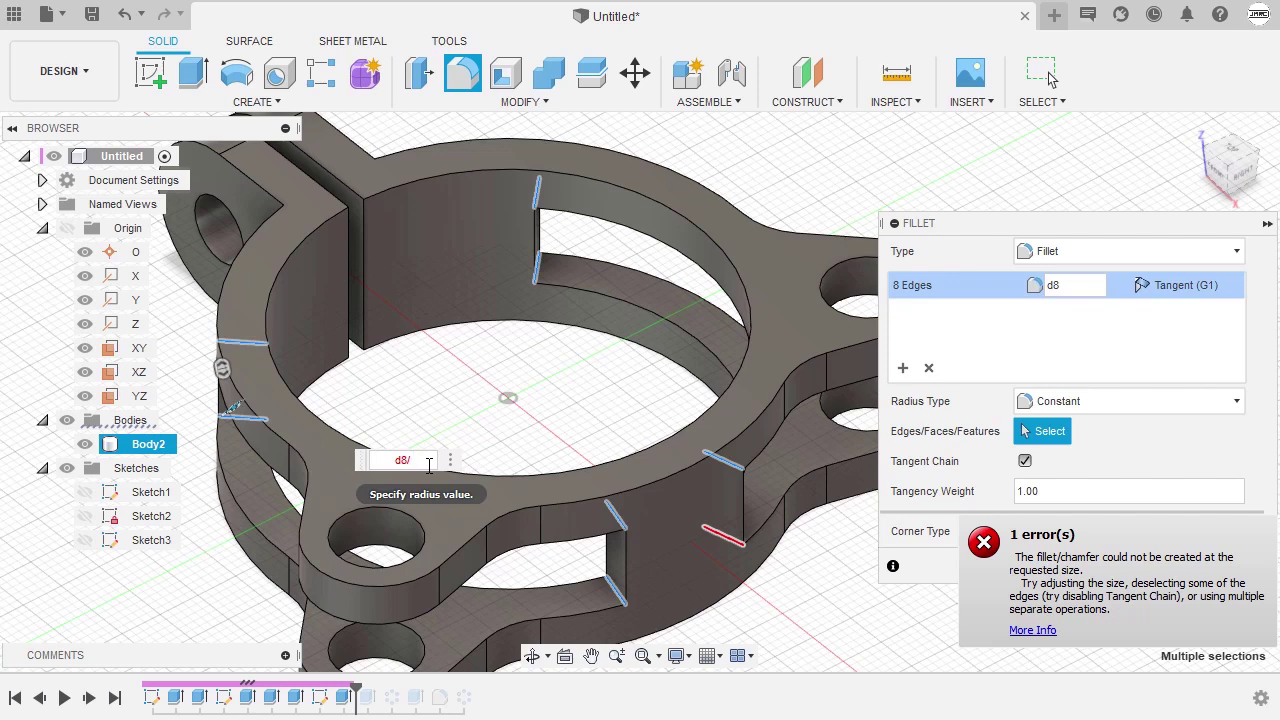
{"action": "type", "text": "4"}
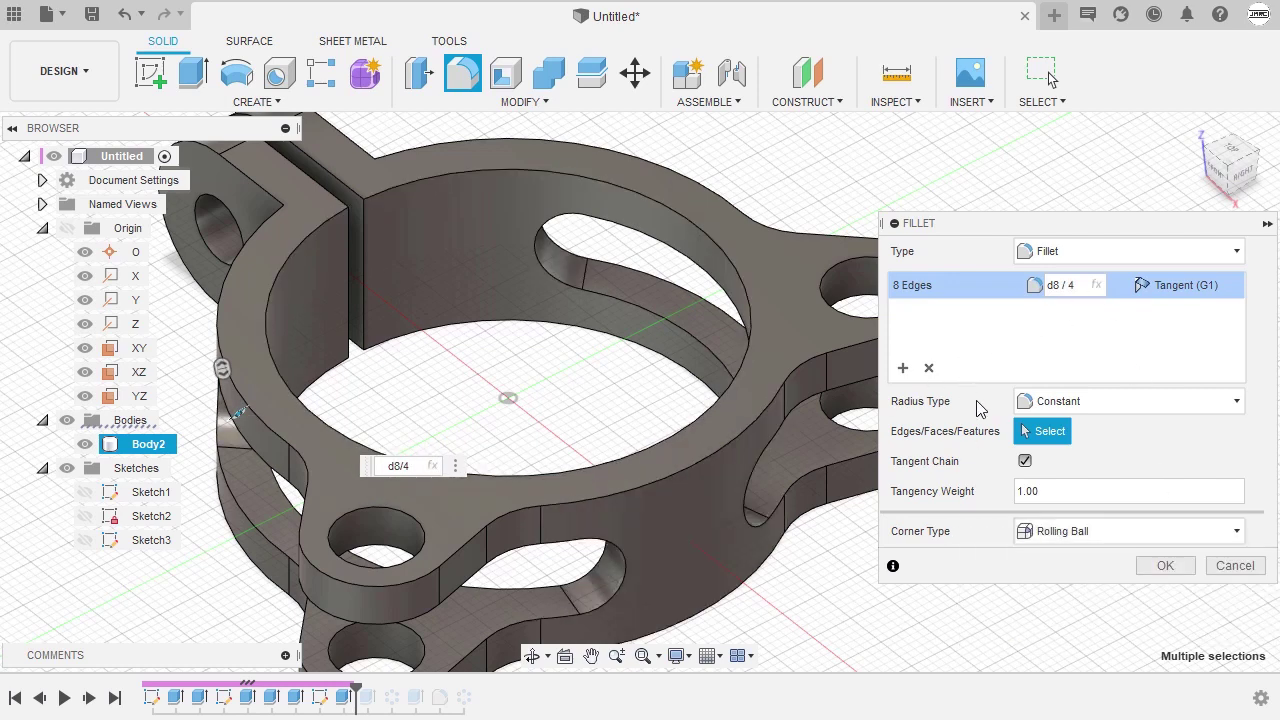
{"action": "left_click", "coordinate": [1163, 566]}
Start a second fillet on the first edge where the pin lug meets the ring
{"action": "middle_click_drag", "start_coordinate": [560, 334], "coordinate": [585, 368], "text": "shift"}
{"action": "key", "text": "f"}
{"action": "left_click", "coordinate": [597, 436]}
Add the second lug-to-ring edge, apply an 8 mm fillet, and return to the home view
{"action": "left_click", "coordinate": [588, 402]}
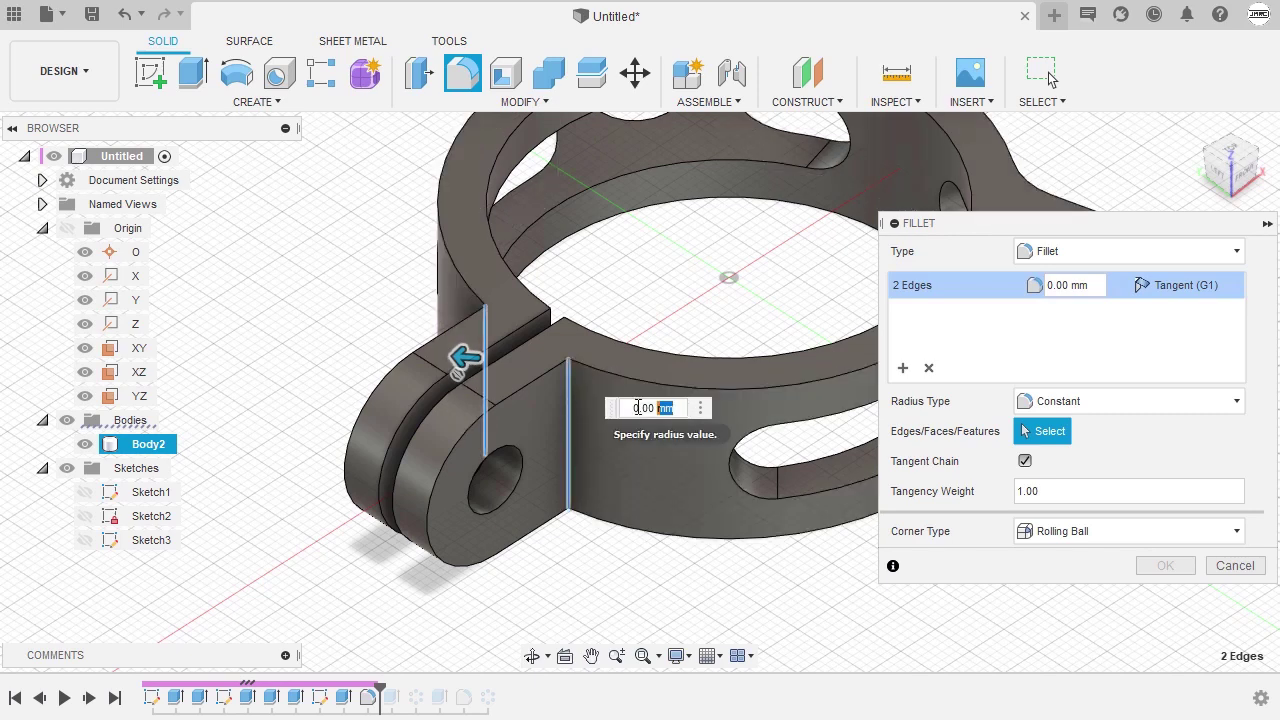
{"action": "type", "text": "8"}
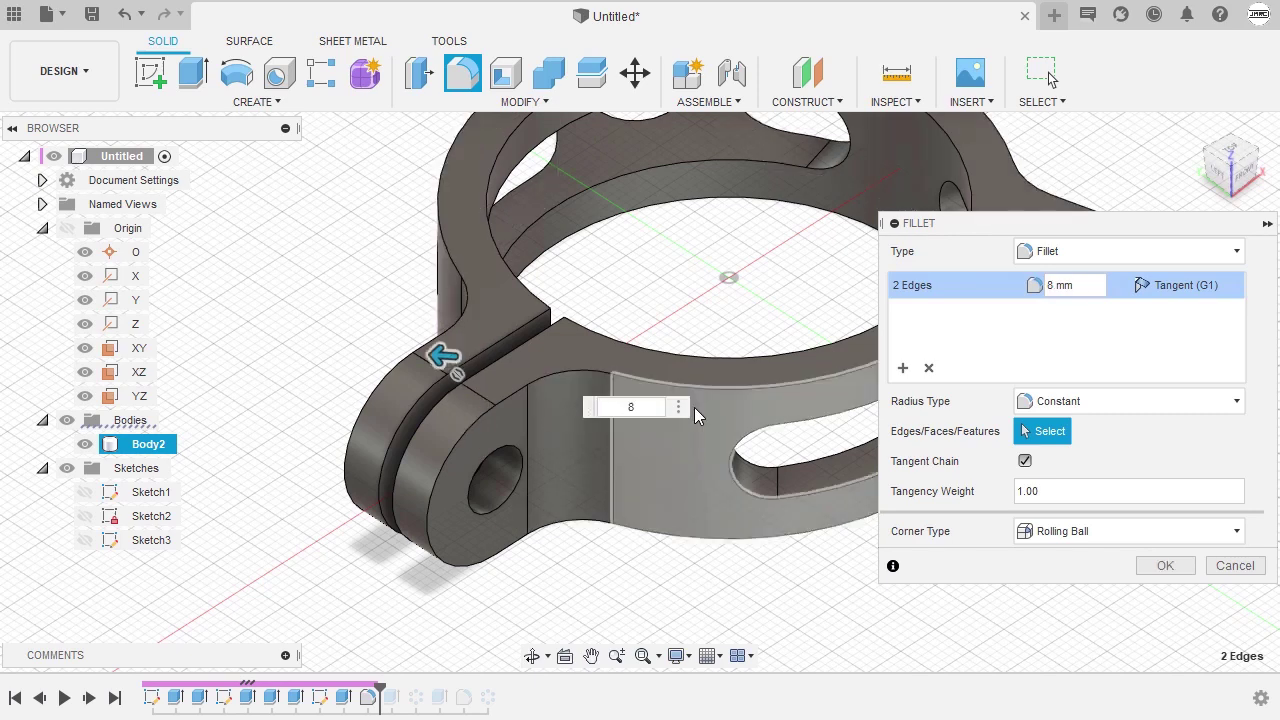
{"action": "left_click", "coordinate": [1163, 566]}
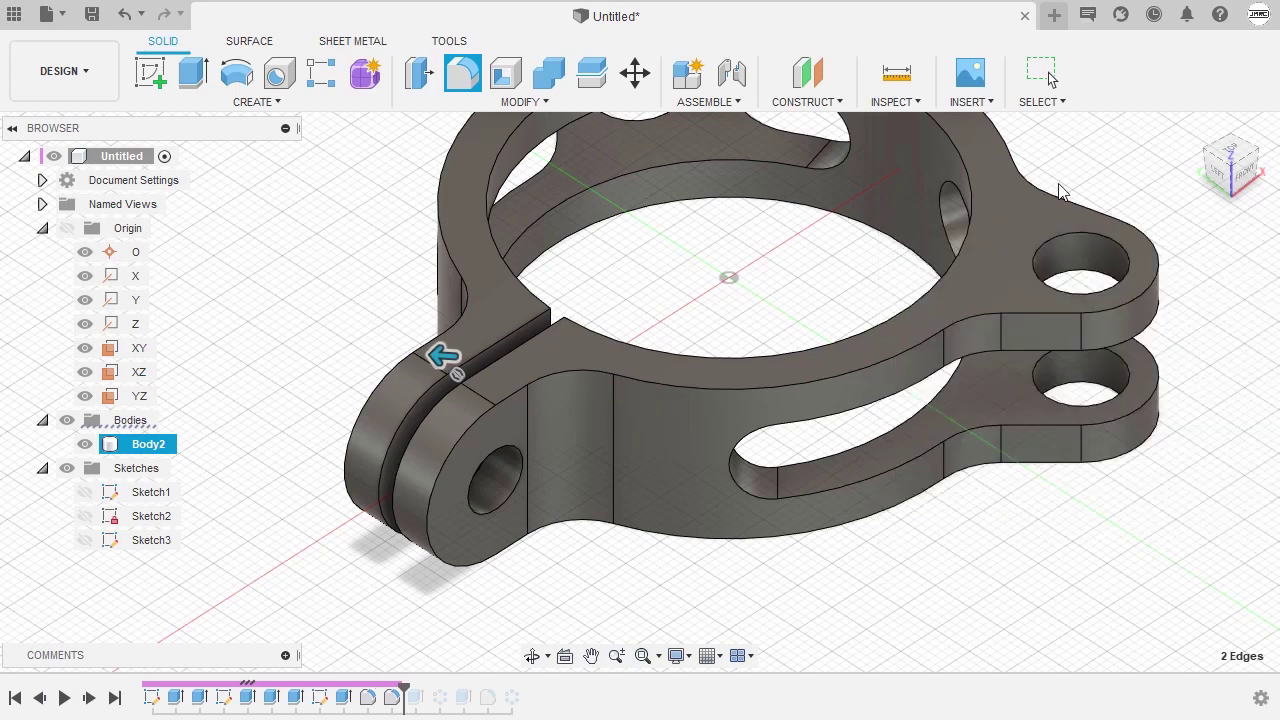
{"action": "key", "text": "Escape"}
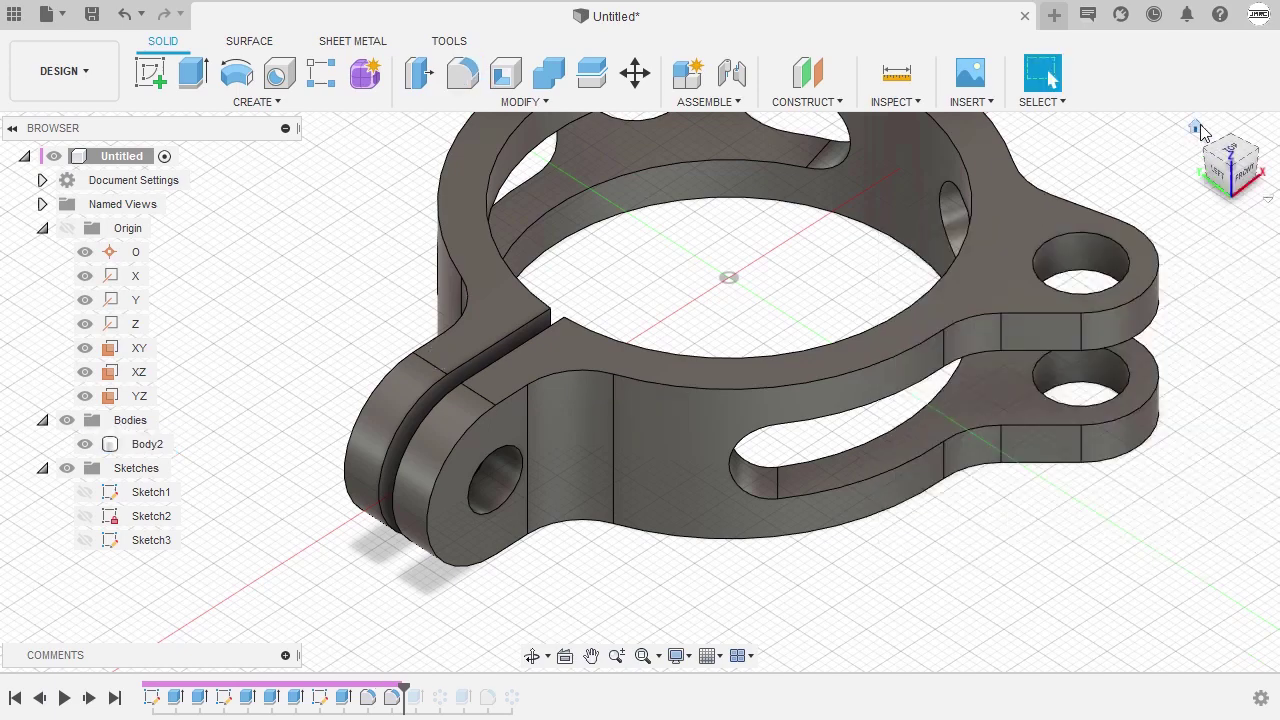
{"action": "left_click", "coordinate": [1195, 127]}
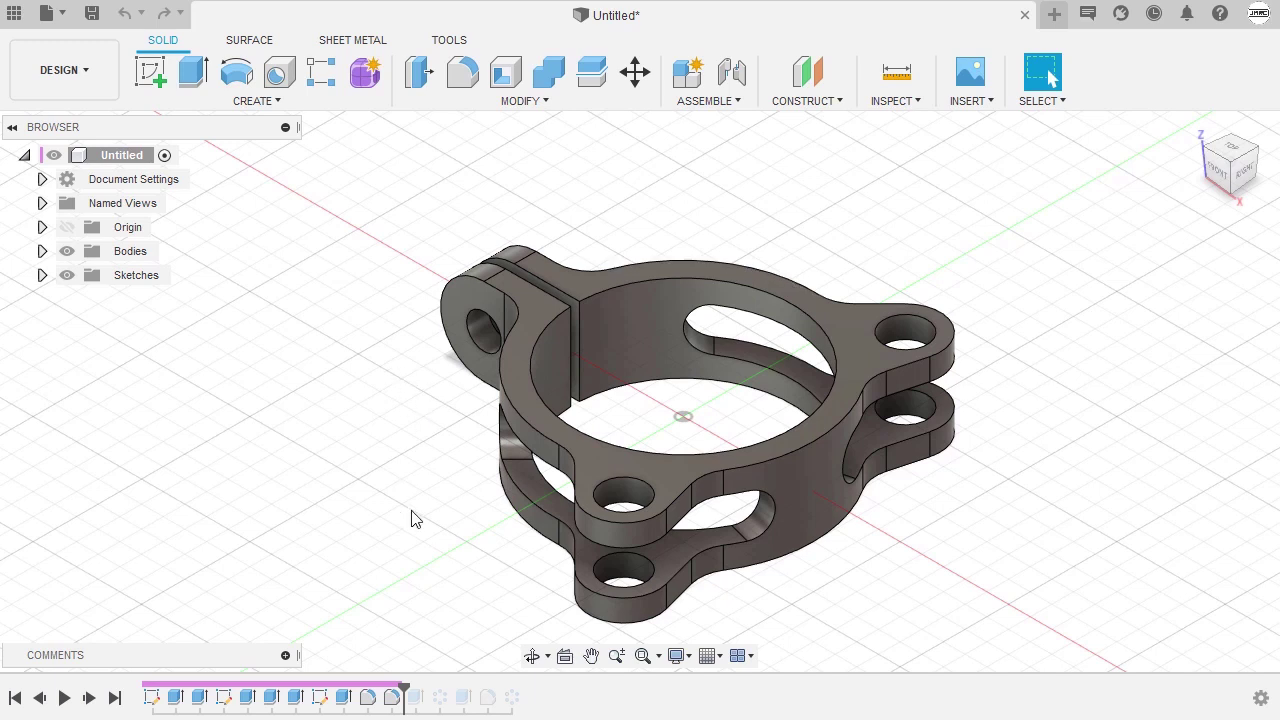
Delete the leftover timeline features after the marker and bring up the Save dialog
{"action": "left_click", "coordinate": [511, 697], "text": "shift"}
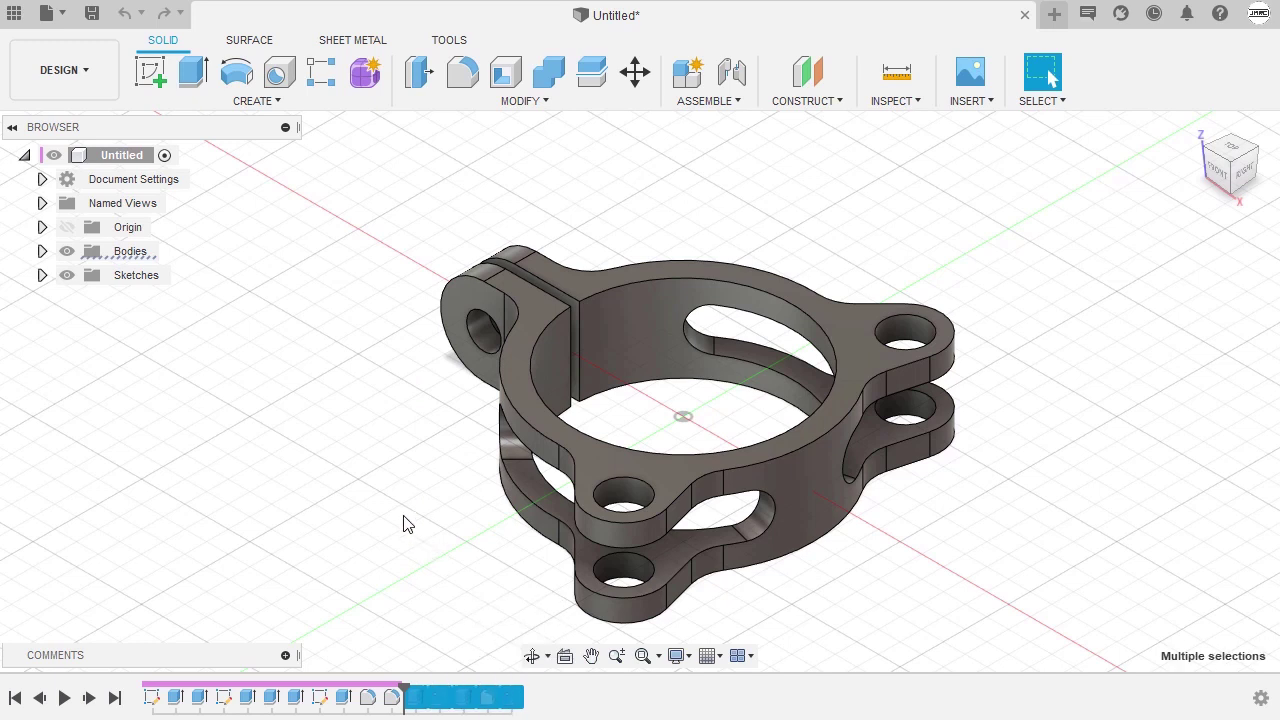
{"action": "key", "text": "Delete"}
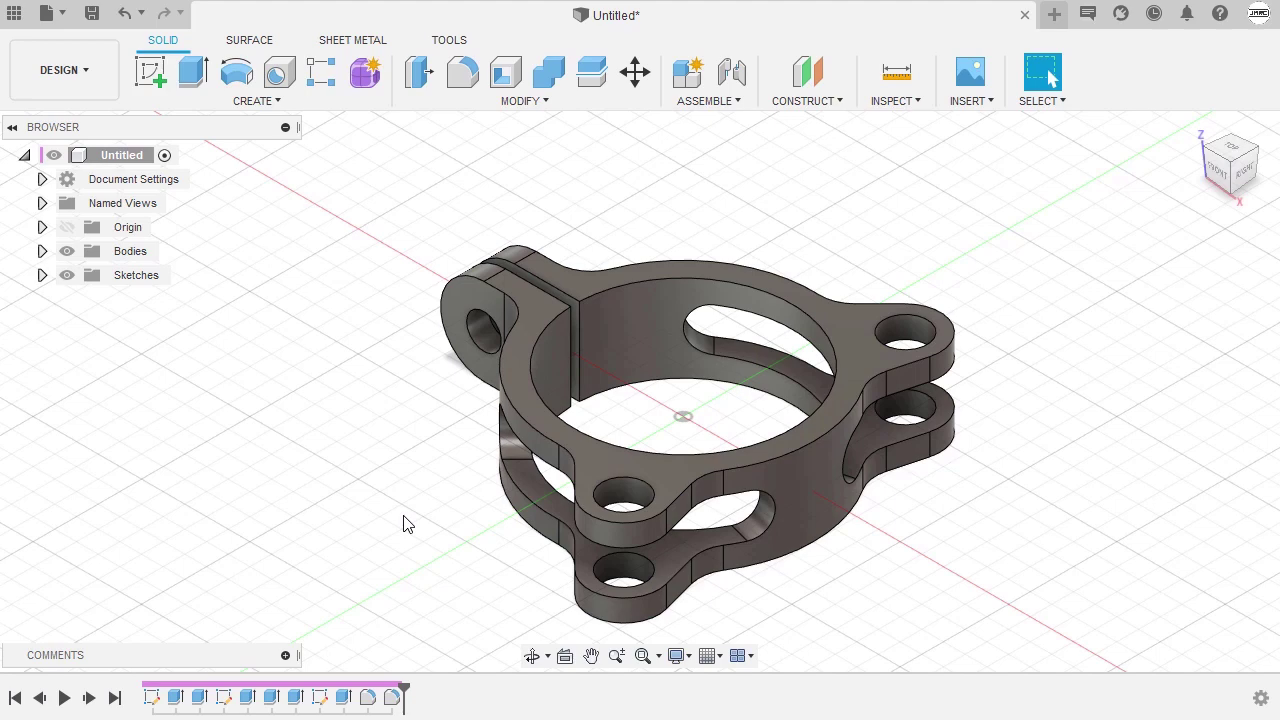
{"action": "key", "text": "ctrl+s"}
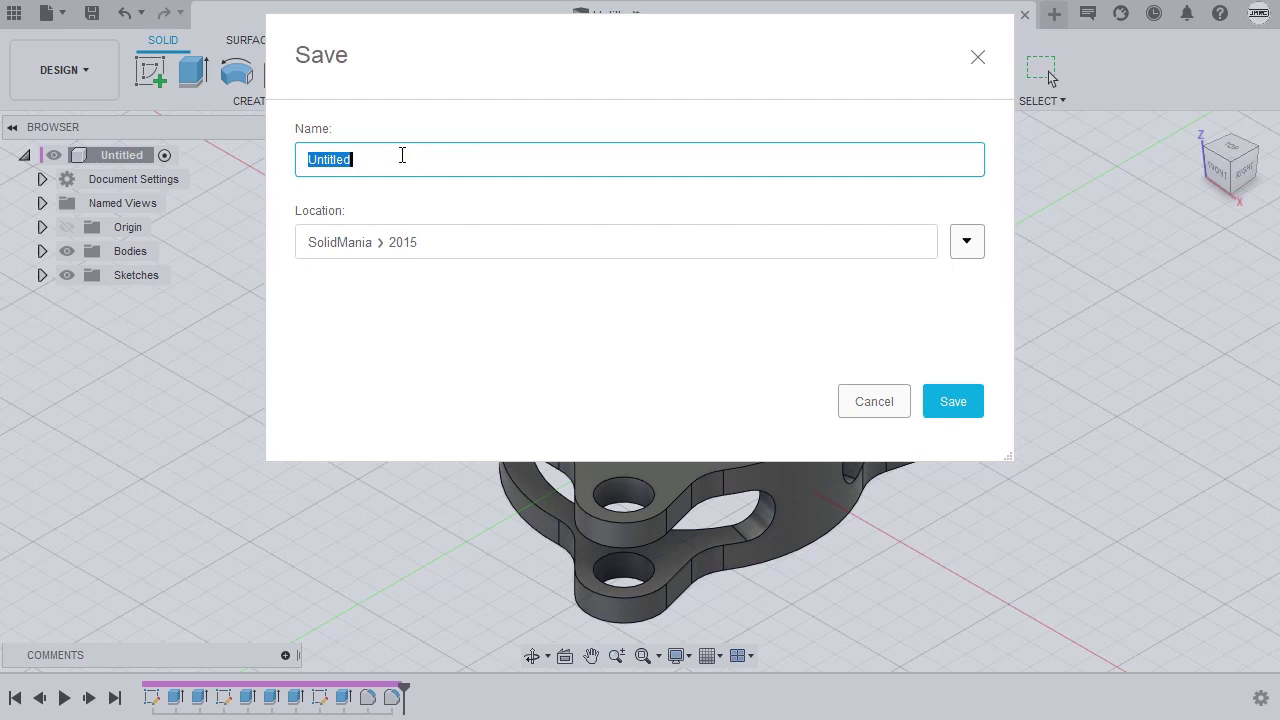
Save the design as '02-sim' and confirm it in the Data Panel
{"action": "type", "text": "02-sim"}
{"action": "left_click", "coordinate": [950, 410]}
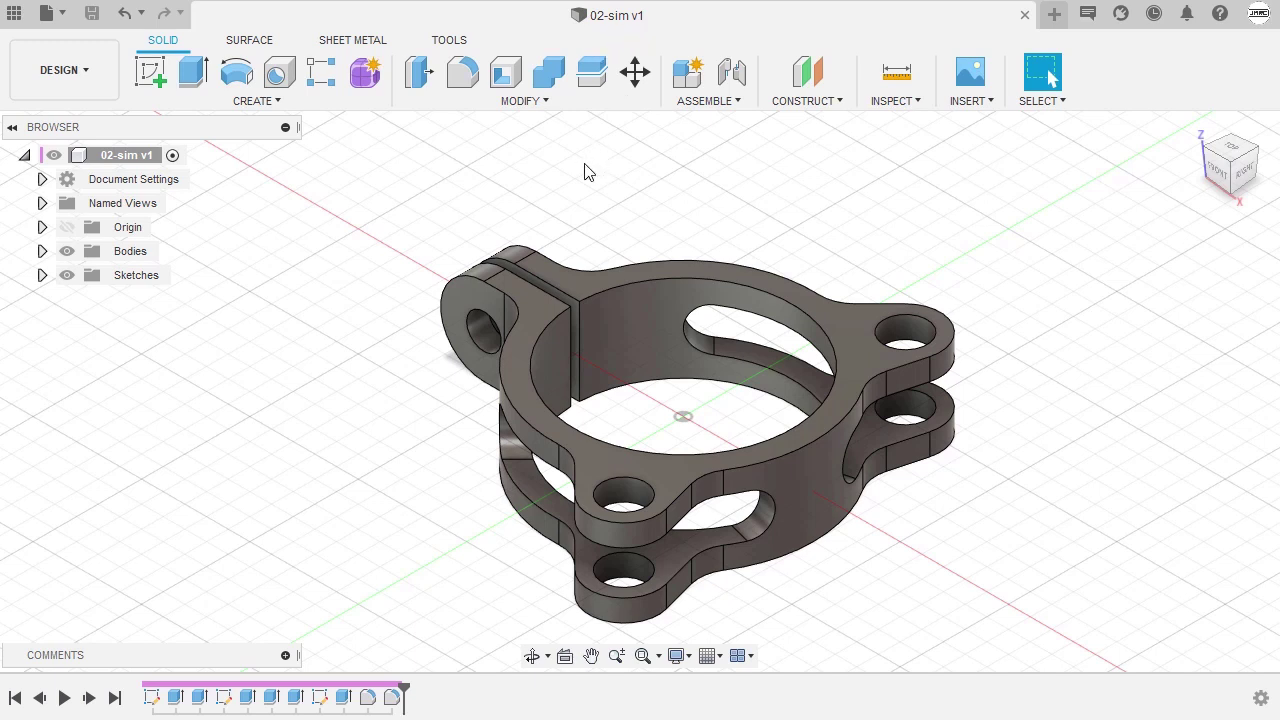
{"action": "left_click", "coordinate": [15, 14]}
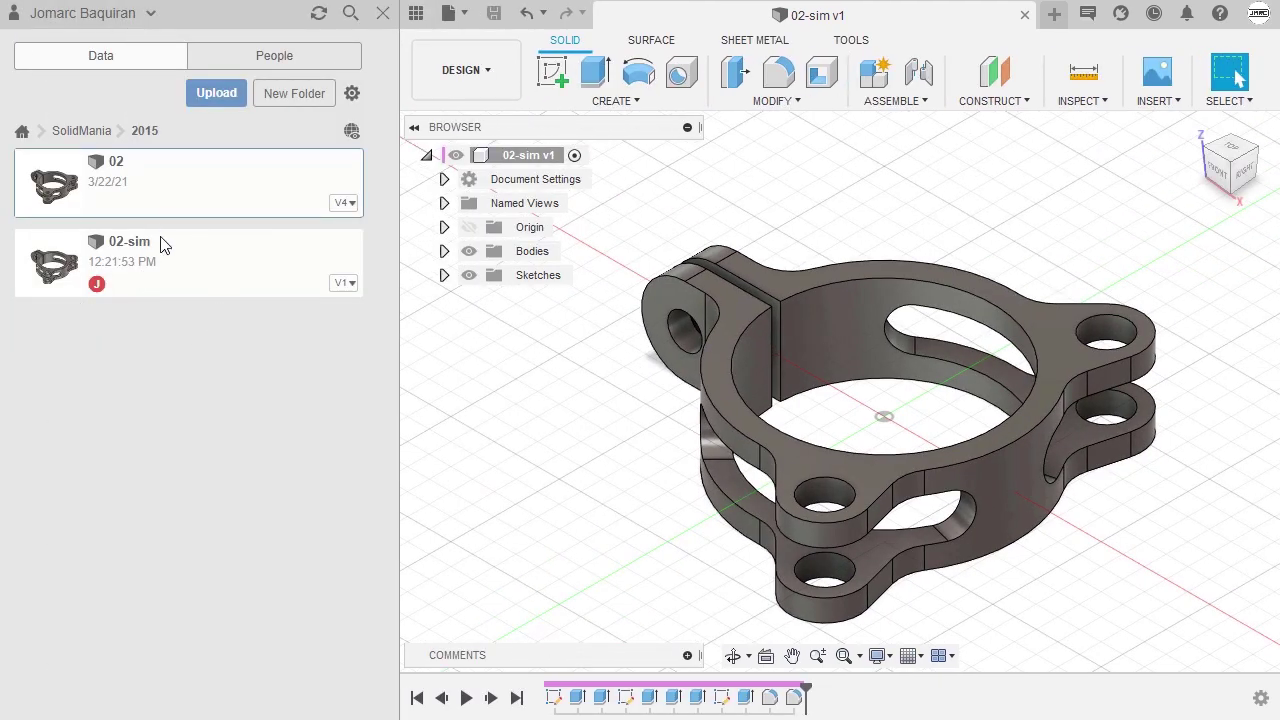
{"action": "left_click", "coordinate": [382, 14]}
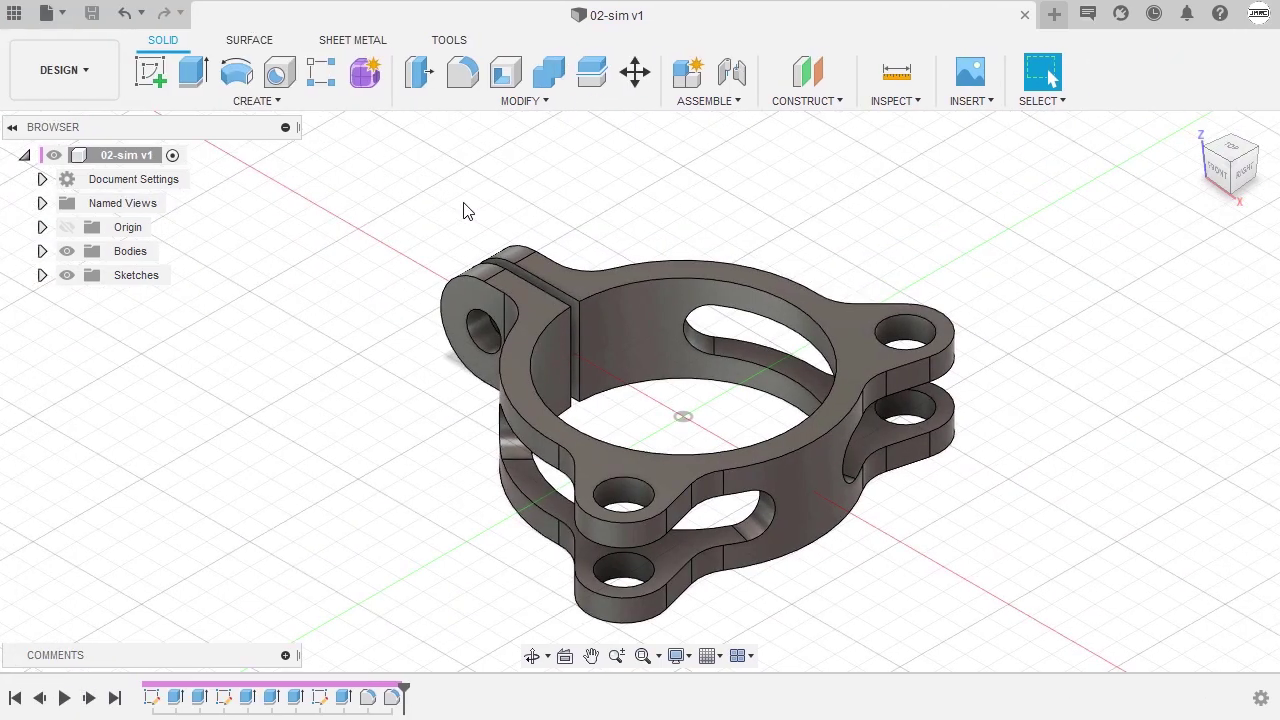
Switch to the Simulation workspace and create a new Static Stress study
{"action": "left_click", "coordinate": [97, 80]}
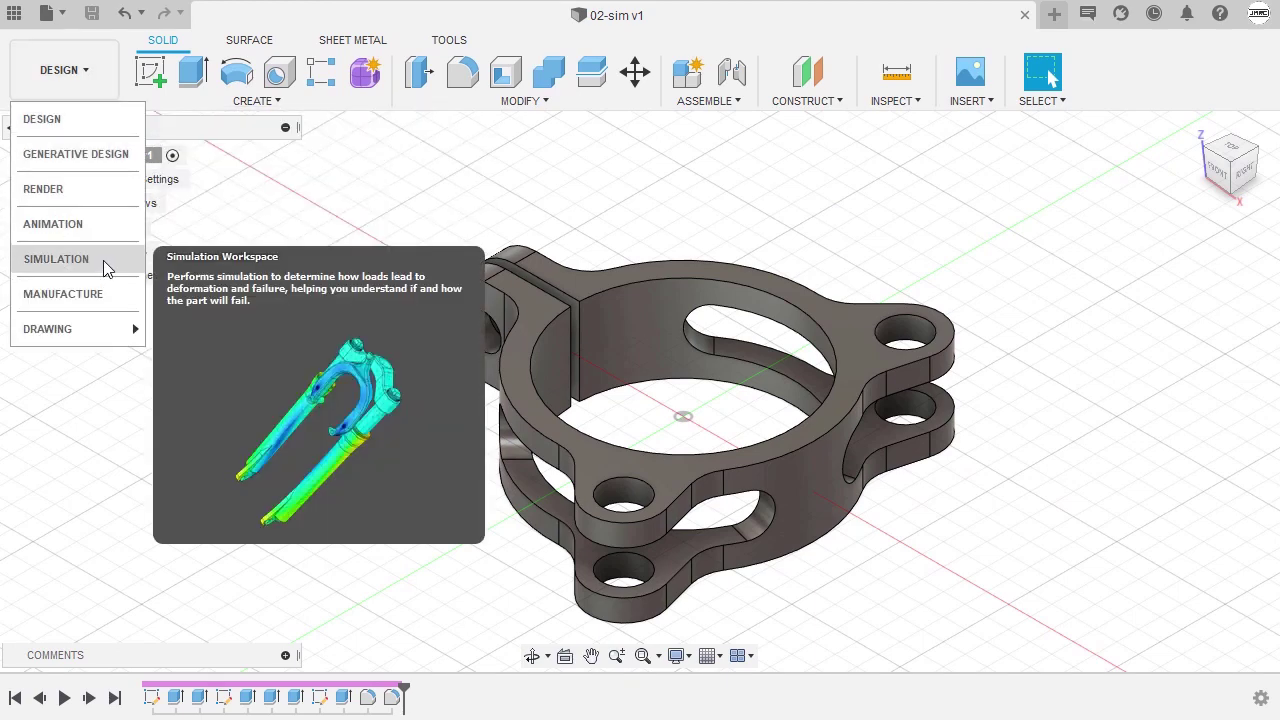
{"action": "left_click", "coordinate": [103, 260]}
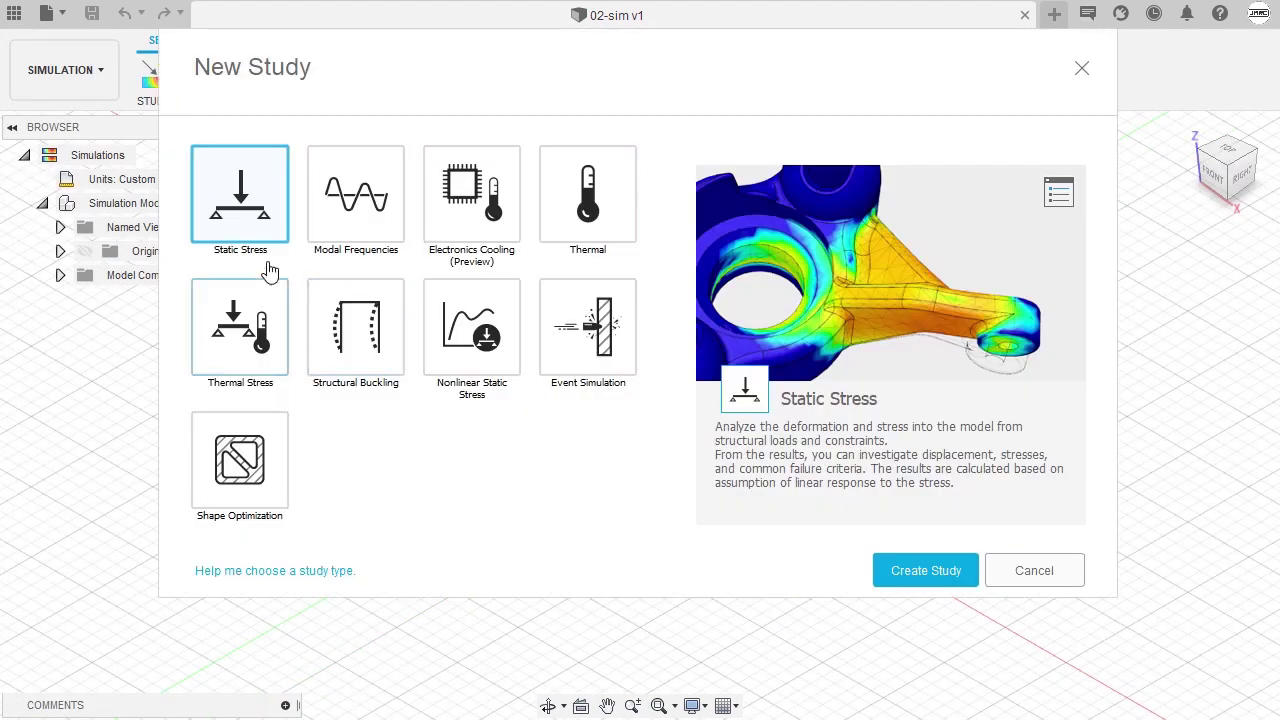
{"action": "double_click", "coordinate": [235, 215]}
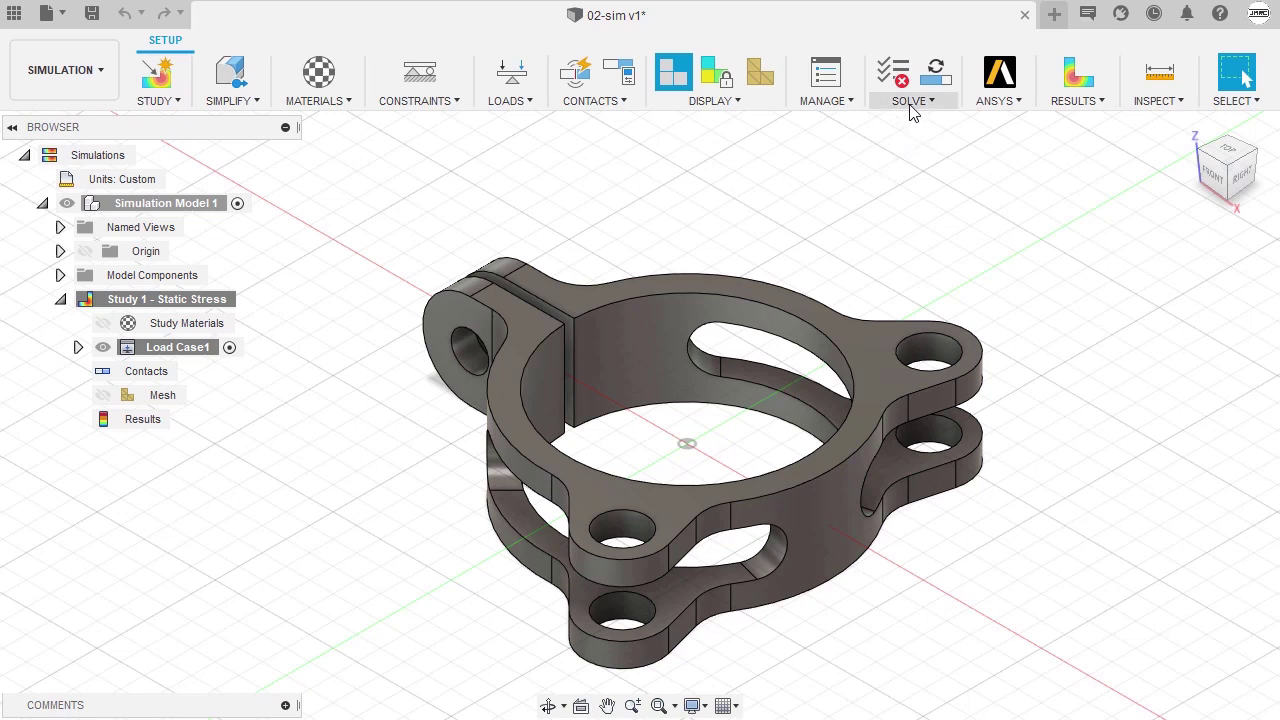
Run the pre-solve check and dismiss the missing loads and constraints warning
{"action": "mouse_move", "coordinate": [895, 80]}
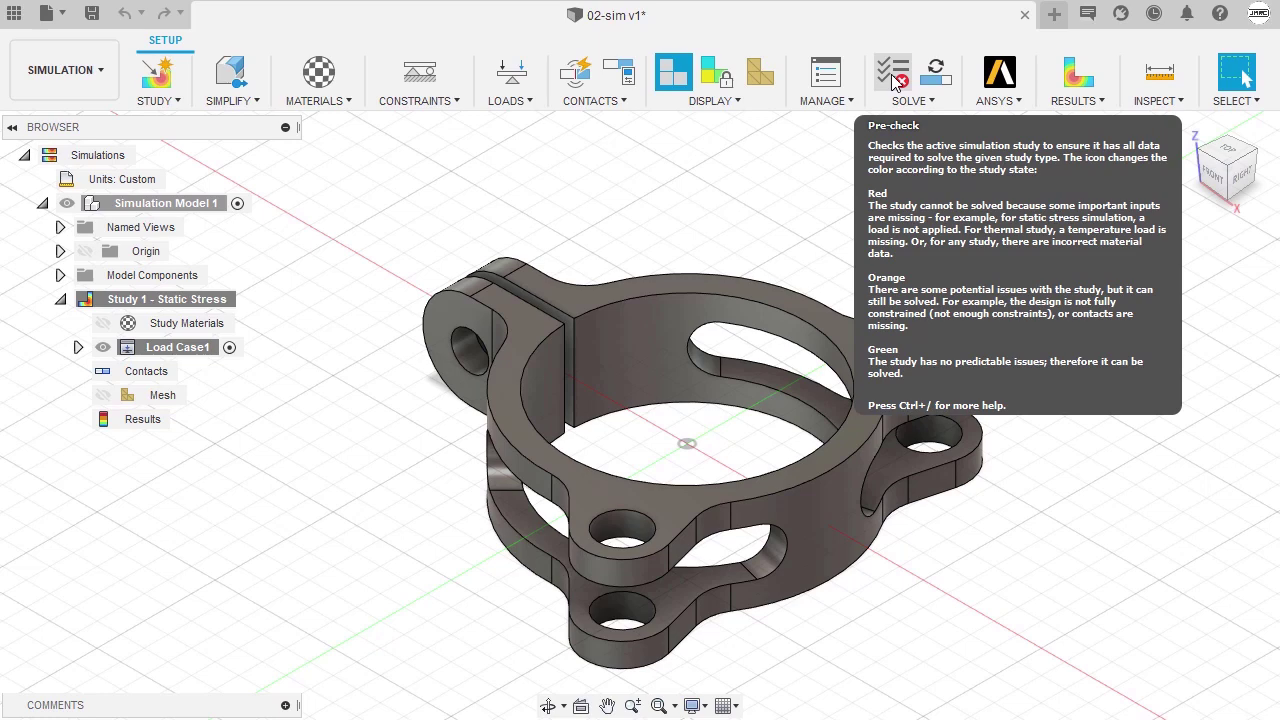
{"action": "left_click", "coordinate": [895, 80]}
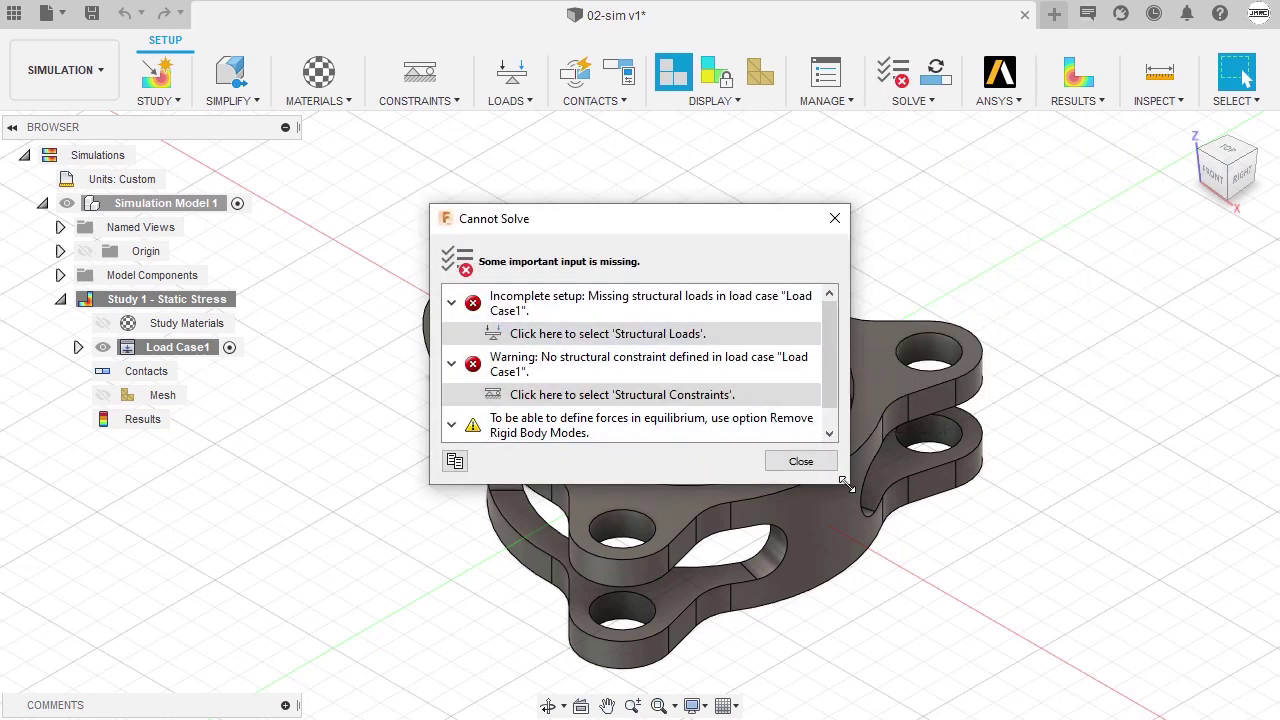
{"action": "left_click_drag", "start_coordinate": [845, 482], "coordinate": [866, 612]}
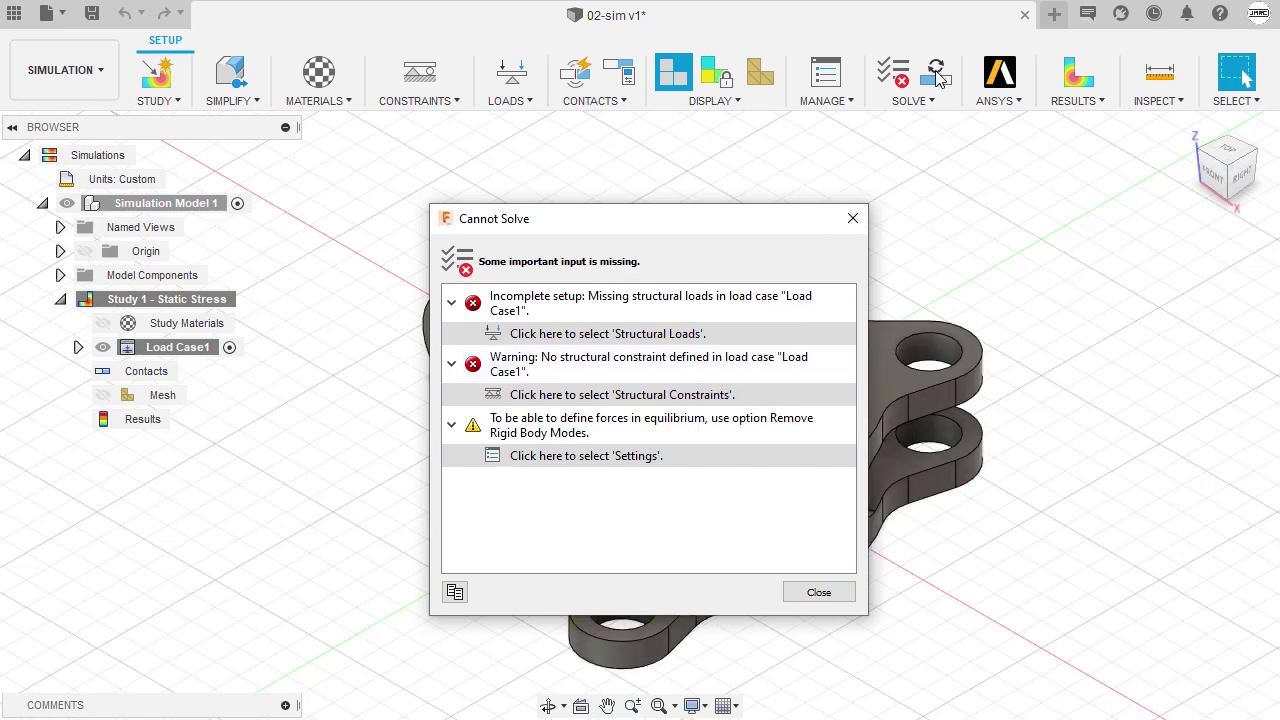
{"action": "left_click", "coordinate": [854, 217]}
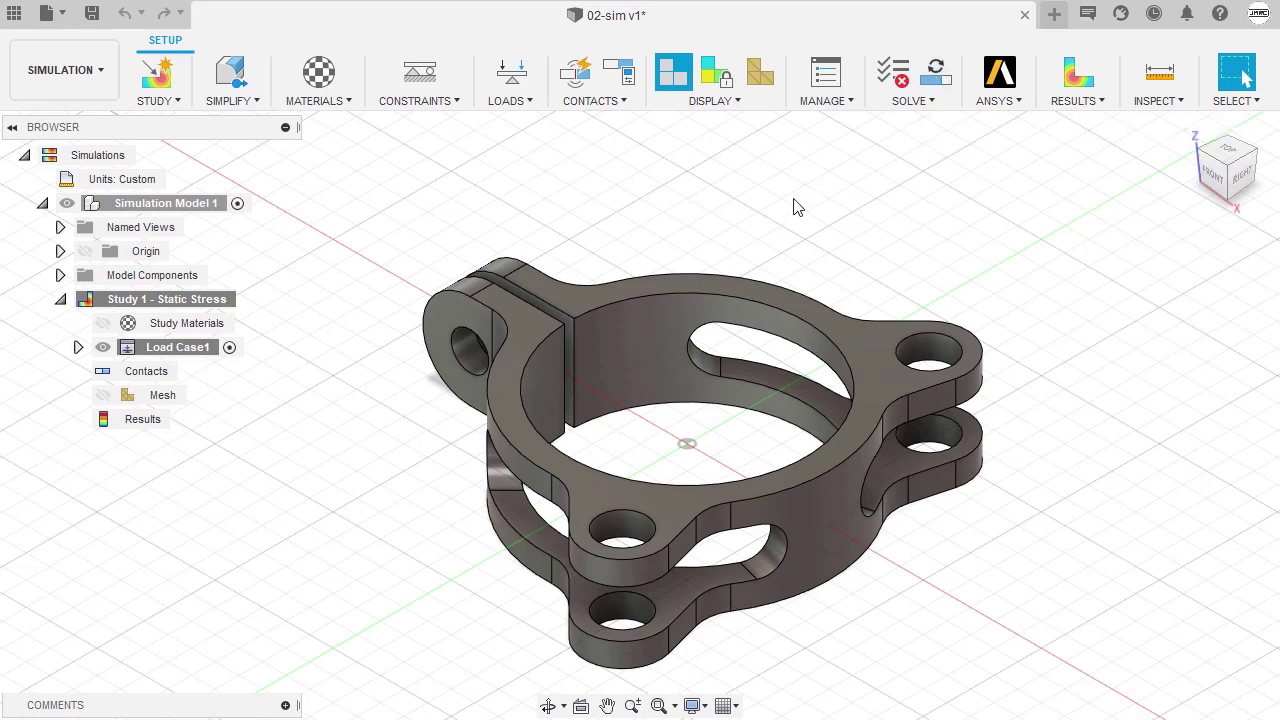
{"action": "key", "text": "alt+Tab"}
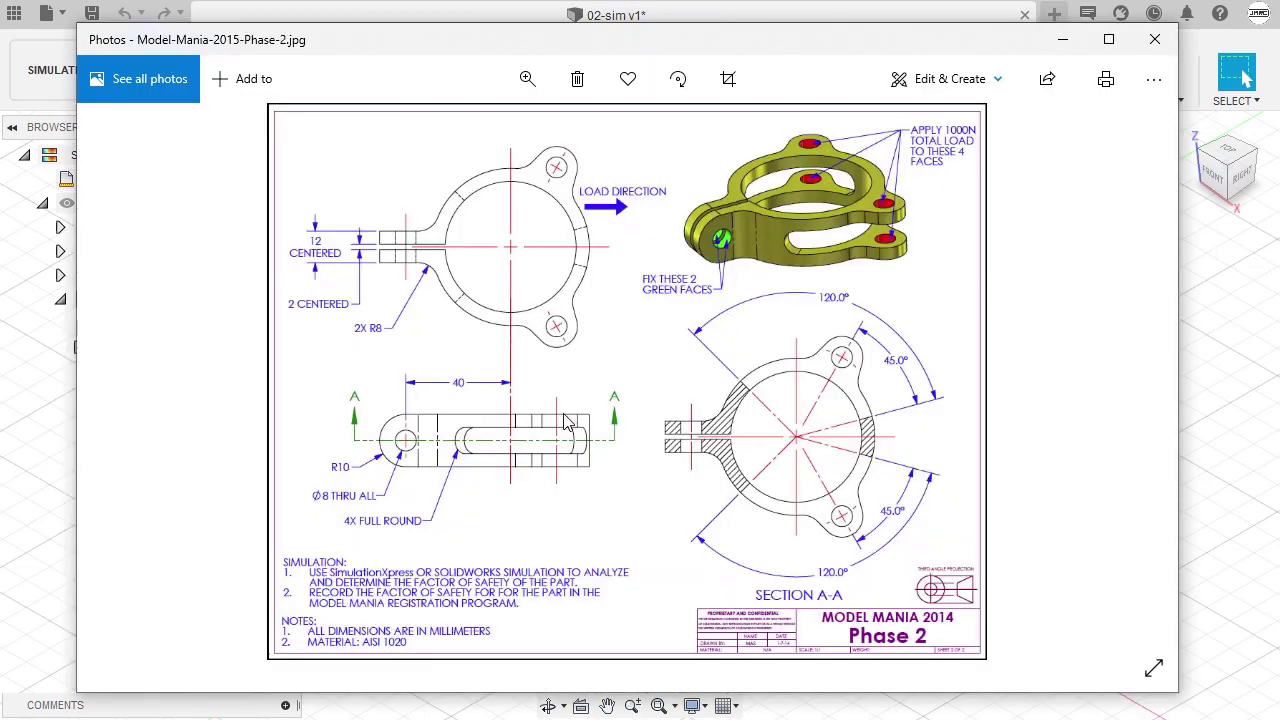
{"action": "scroll", "coordinate": [430, 515], "scroll_direction": "up", "scroll_amount": 2, "text": "ctrl"}
{"action": "scroll", "coordinate": [430, 515], "scroll_direction": "down", "scroll_amount": 1, "text": "ctrl"}
{"action": "scroll", "coordinate": [430, 515], "scroll_direction": "up", "scroll_amount": 1, "text": "ctrl"}
{"action": "scroll", "coordinate": [460, 480], "scroll_direction": "down", "scroll_amount": 1, "text": "ctrl"}
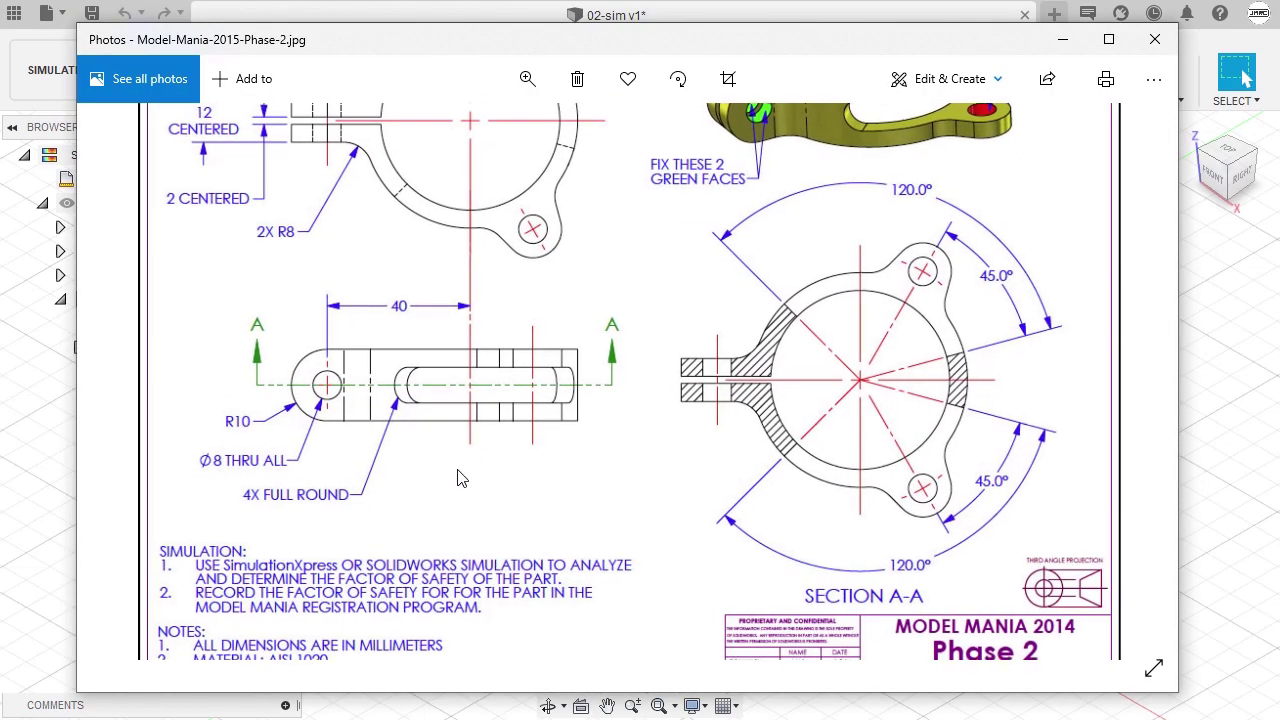
{"action": "scroll", "coordinate": [591, 383], "scroll_direction": "up", "scroll_amount": 1, "text": "ctrl"}
{"action": "scroll", "coordinate": [591, 383], "scroll_direction": "down", "scroll_amount": 1, "text": "ctrl"}
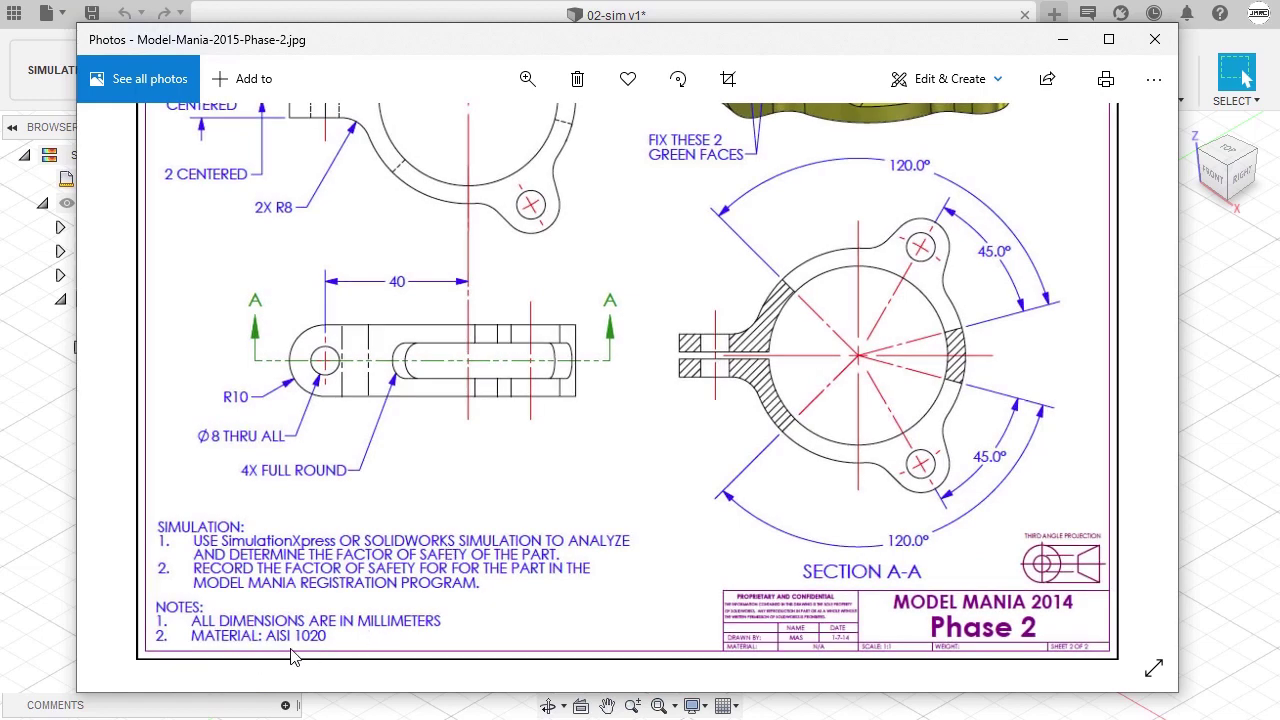
{"action": "scroll", "coordinate": [680, 420], "scroll_direction": "up", "scroll_amount": 3}
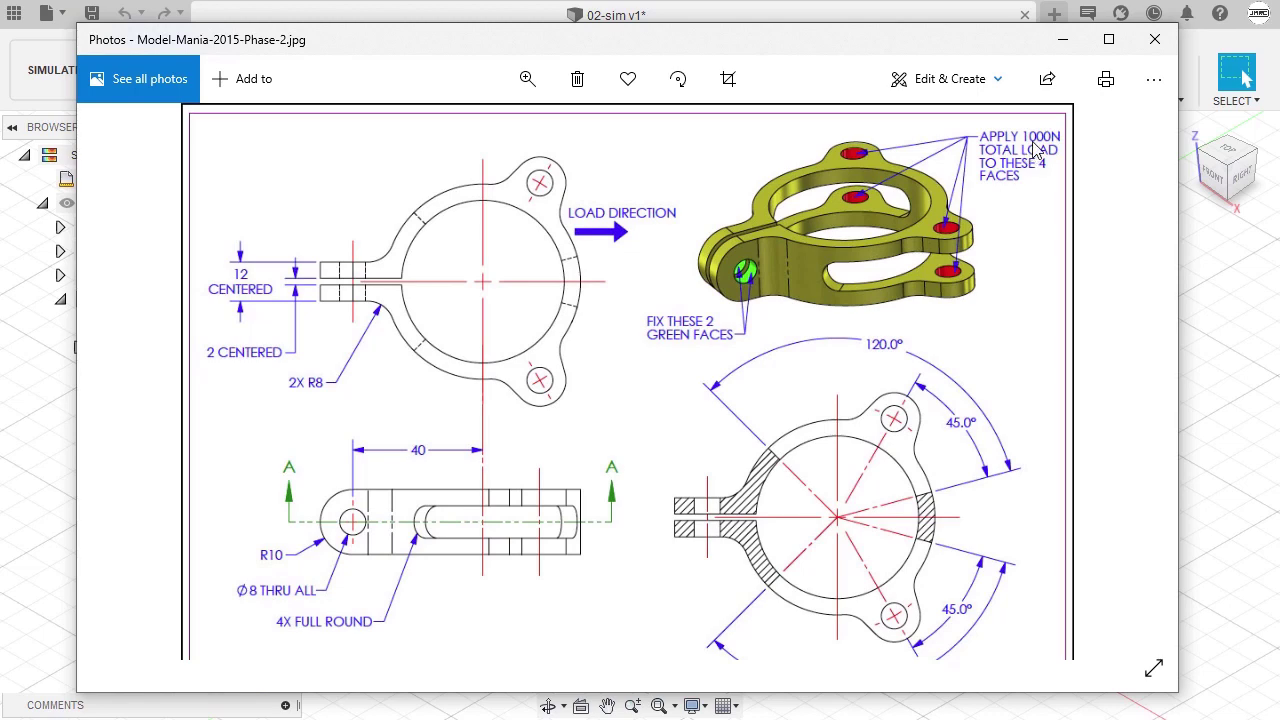
{"action": "left_click", "coordinate": [1212, 277]}
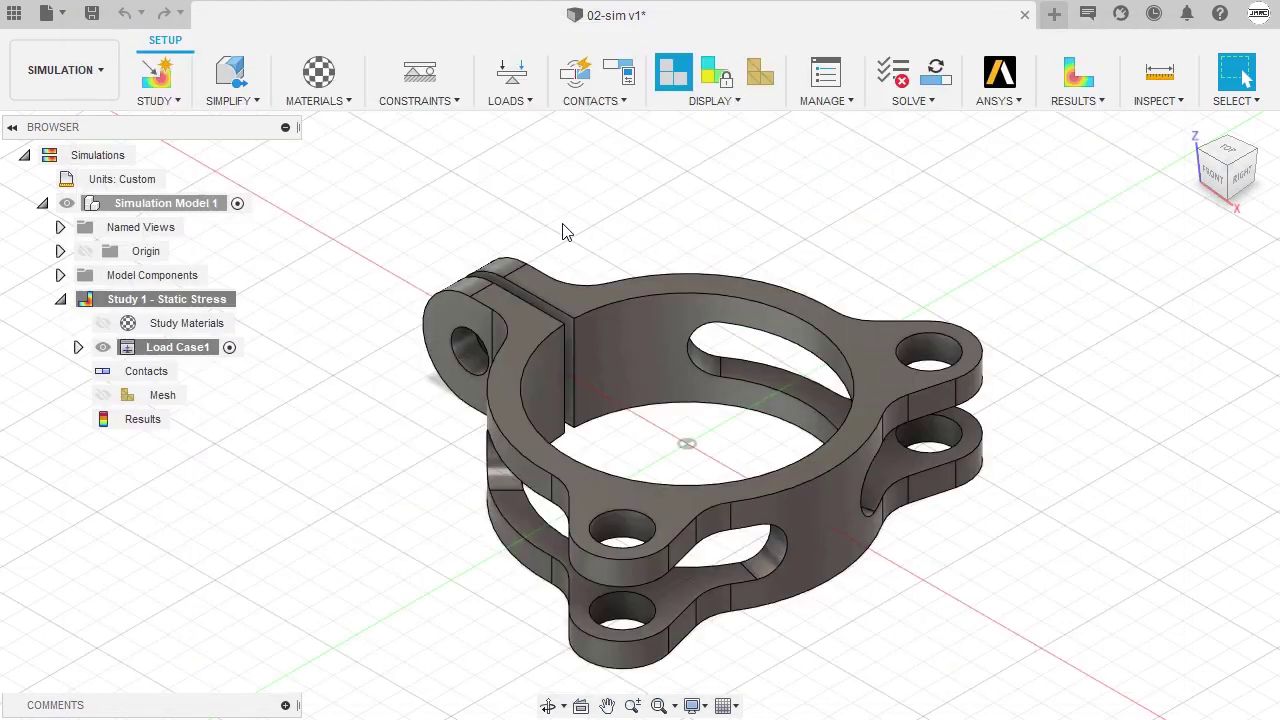
Assign Steel AISI 1020 107 HR as the clamp's study material and show it under Study Materials
{"action": "left_click", "coordinate": [318, 75]}
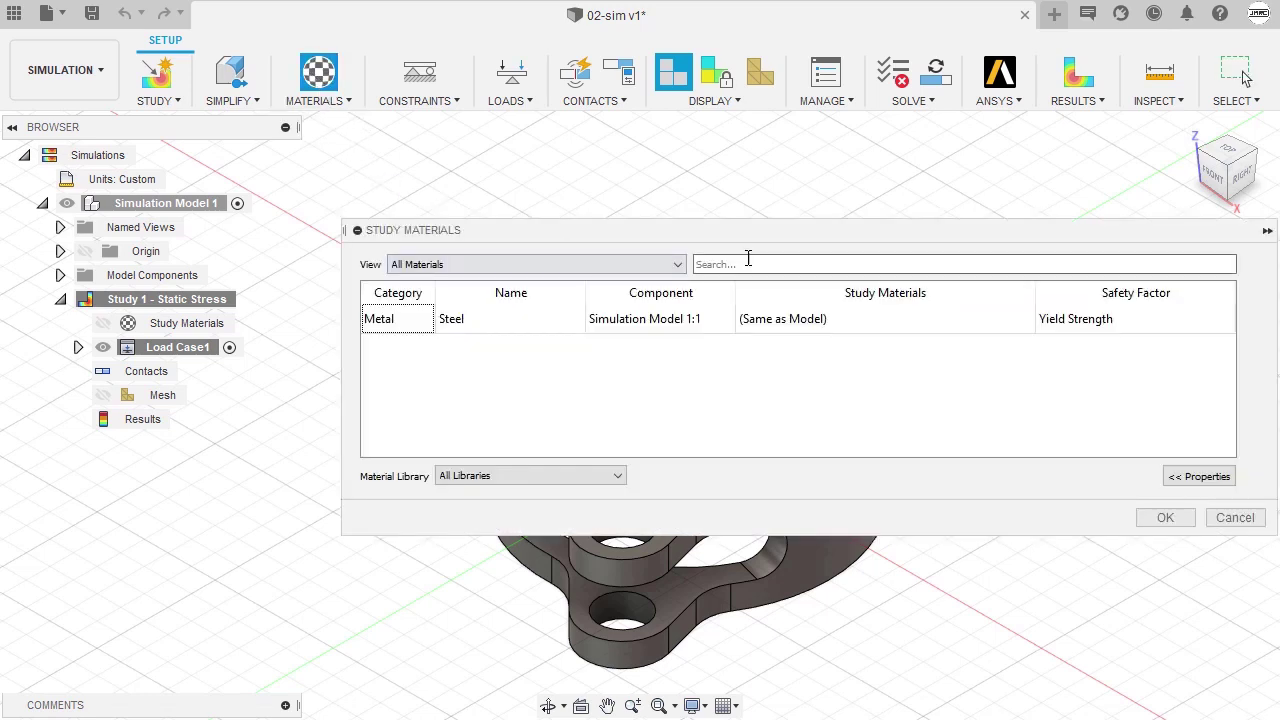
{"action": "left_click_drag", "start_coordinate": [811, 231], "coordinate": [646, 184]}
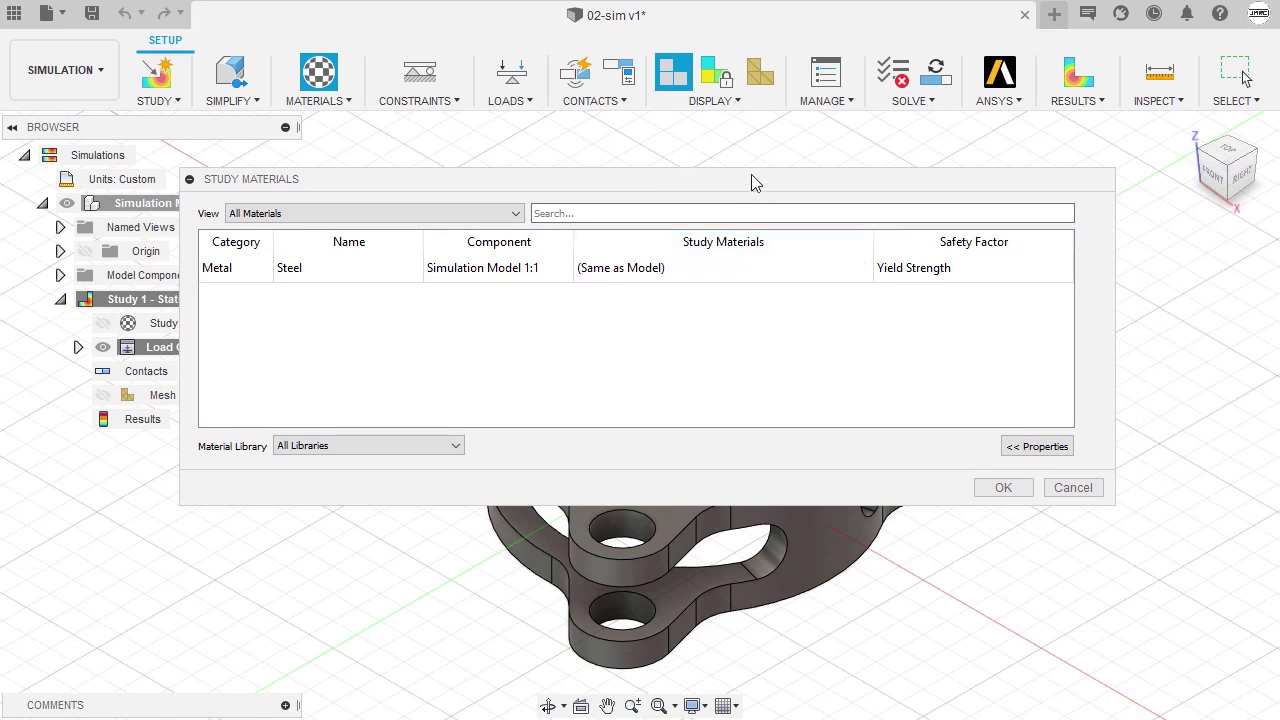
{"action": "left_click_drag", "start_coordinate": [751, 177], "coordinate": [756, 148]}
{"action": "left_click", "coordinate": [785, 249]}
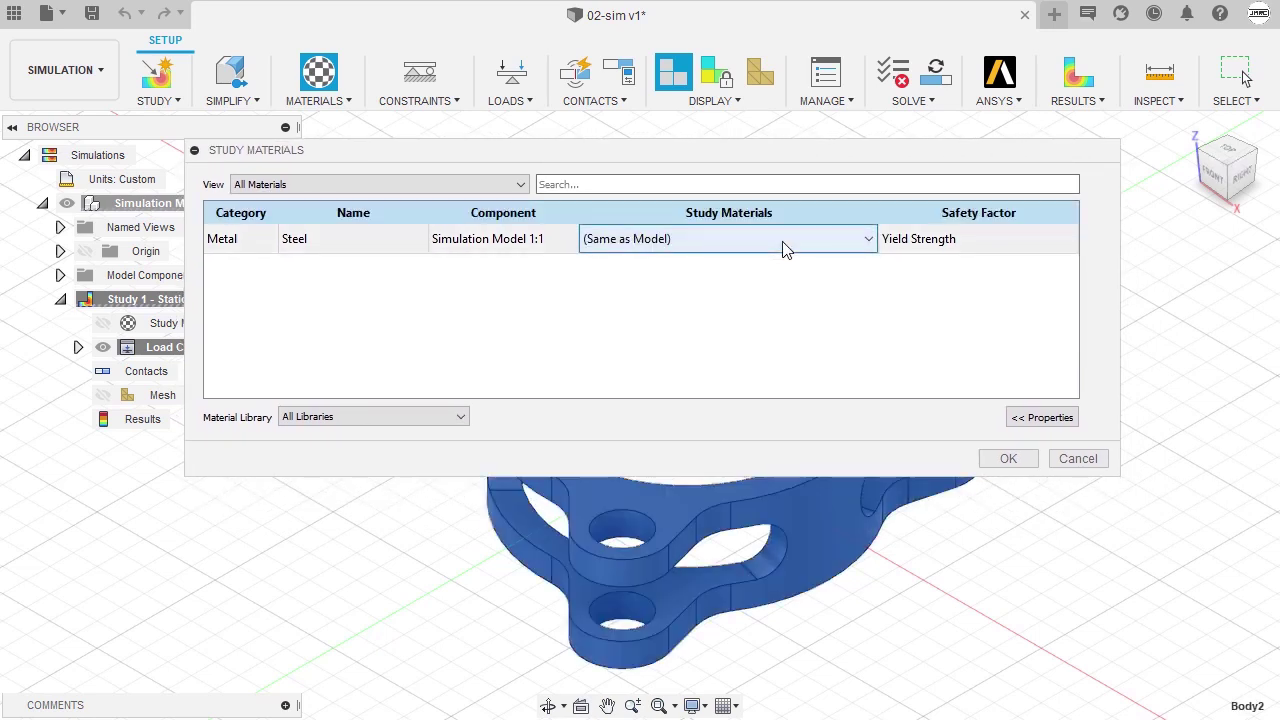
{"action": "left_click", "coordinate": [785, 249]}
{"action": "scroll", "coordinate": [809, 423], "scroll_direction": "down", "scroll_amount": 3}
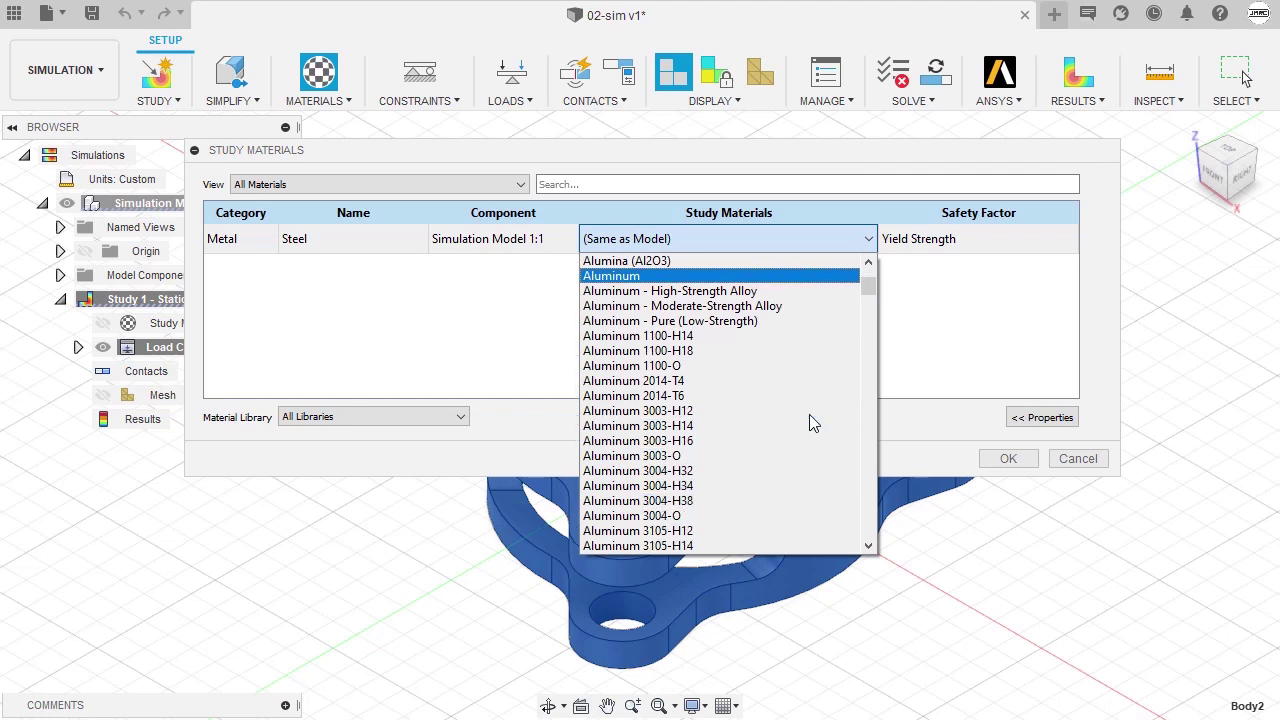
{"action": "scroll", "coordinate": [811, 420], "scroll_direction": "down", "scroll_amount": 10}
{"action": "scroll", "coordinate": [810, 418], "scroll_direction": "down", "scroll_amount": 20}
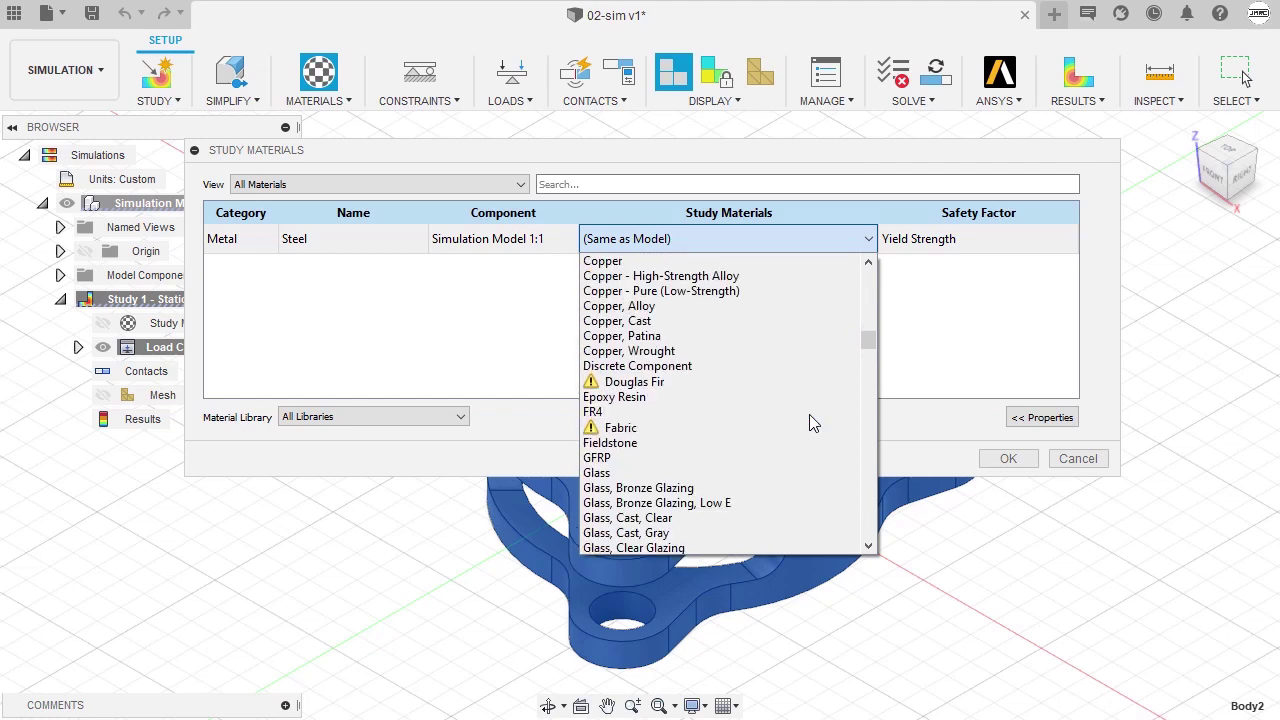
{"action": "scroll", "coordinate": [812, 424], "scroll_direction": "down", "scroll_amount": 20}
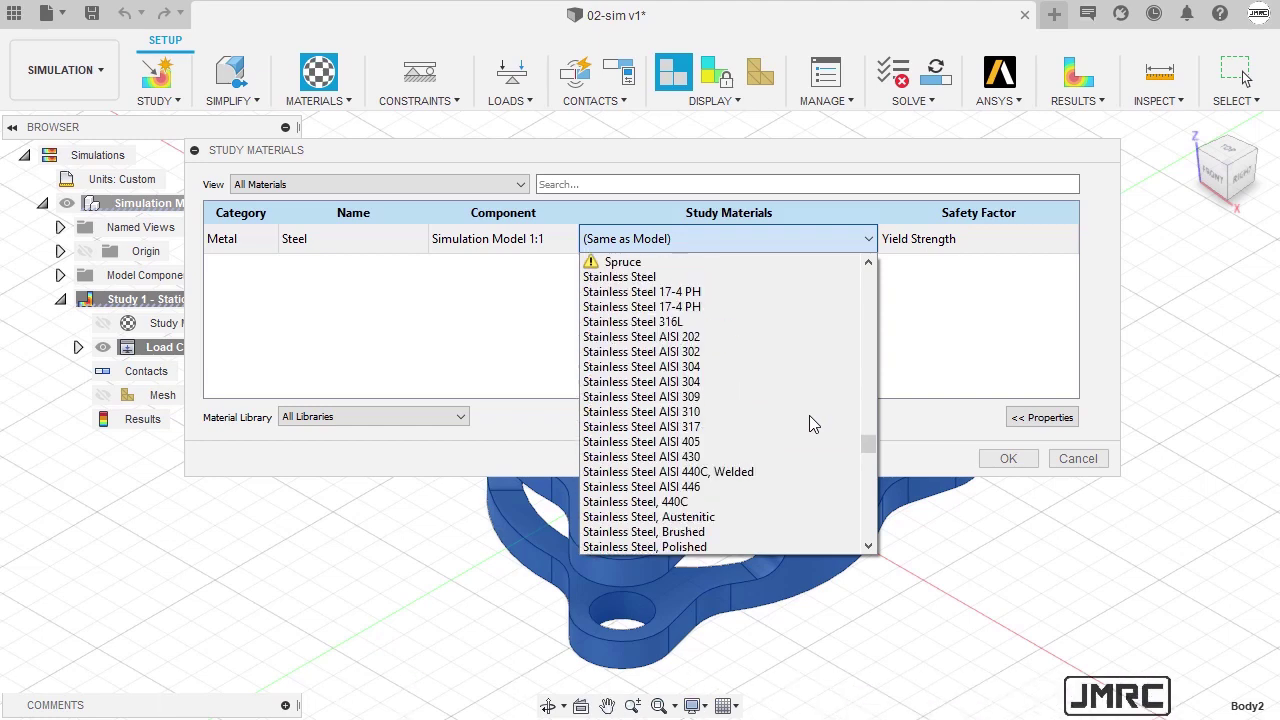
{"action": "scroll", "coordinate": [812, 424], "scroll_direction": "down", "scroll_amount": 1}
{"action": "scroll", "coordinate": [812, 424], "scroll_direction": "down", "scroll_amount": 9}
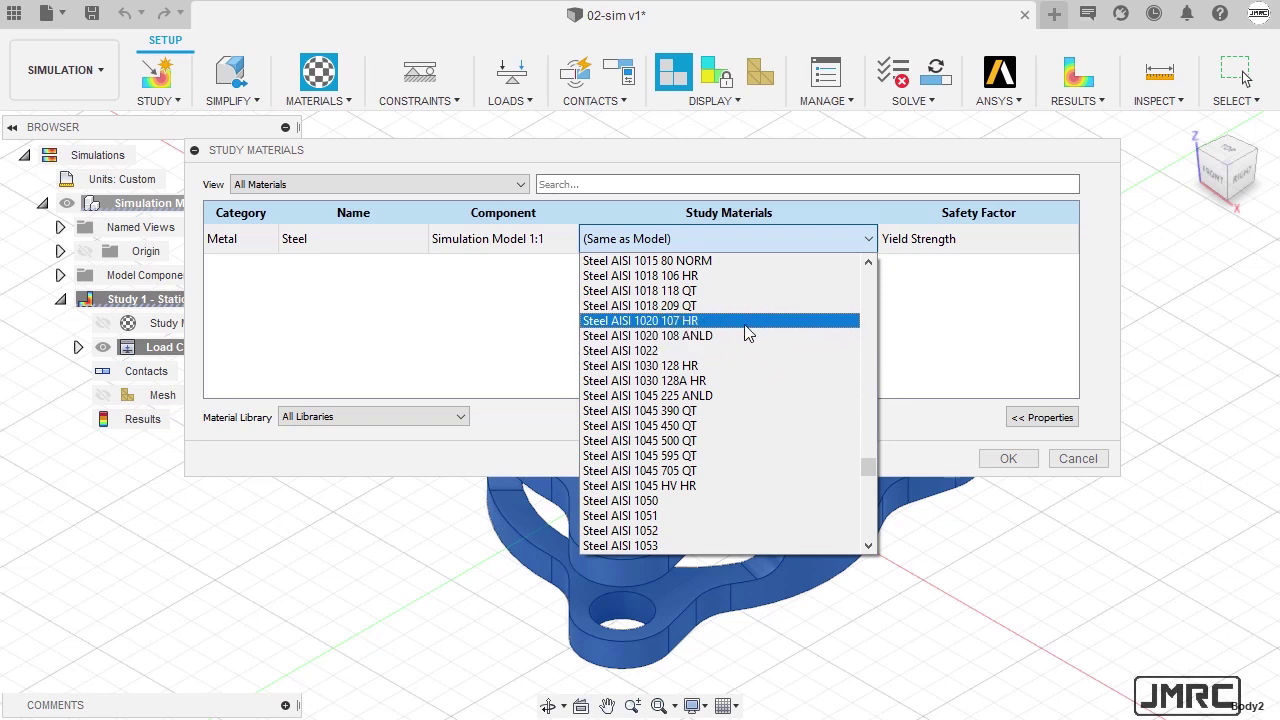
{"action": "left_click", "coordinate": [745, 324]}
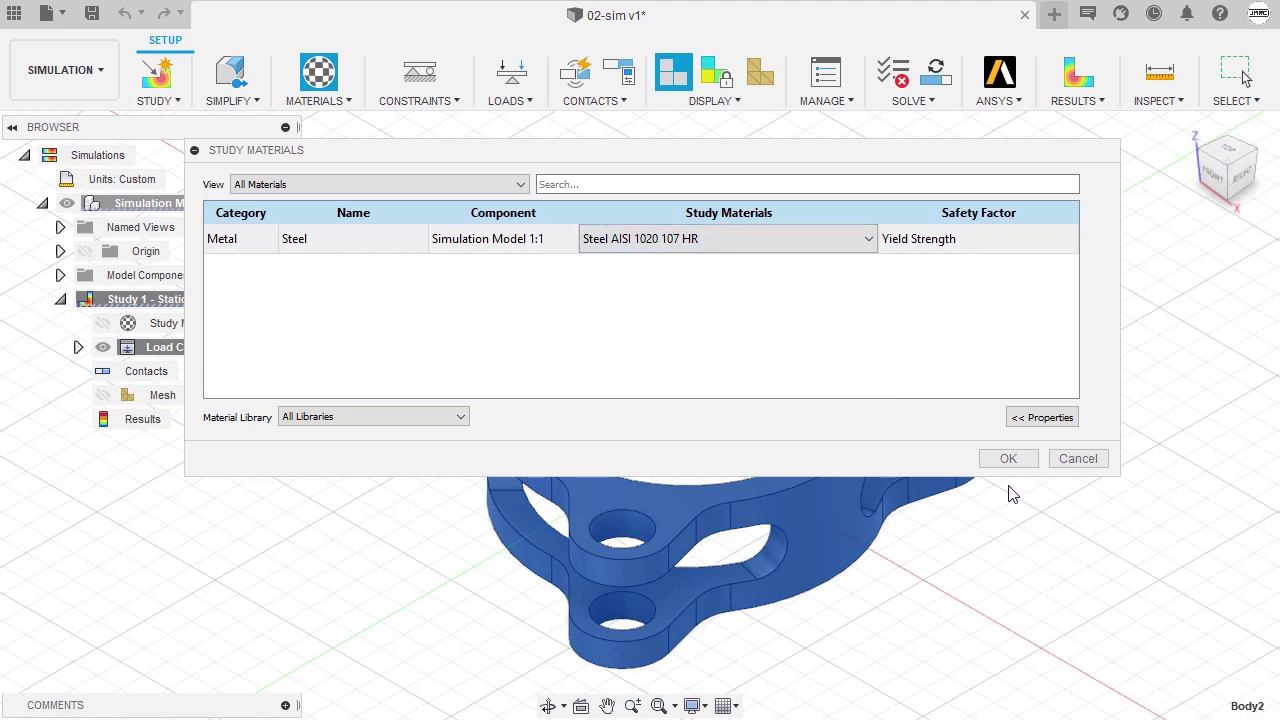
{"action": "left_click", "coordinate": [1017, 460]}
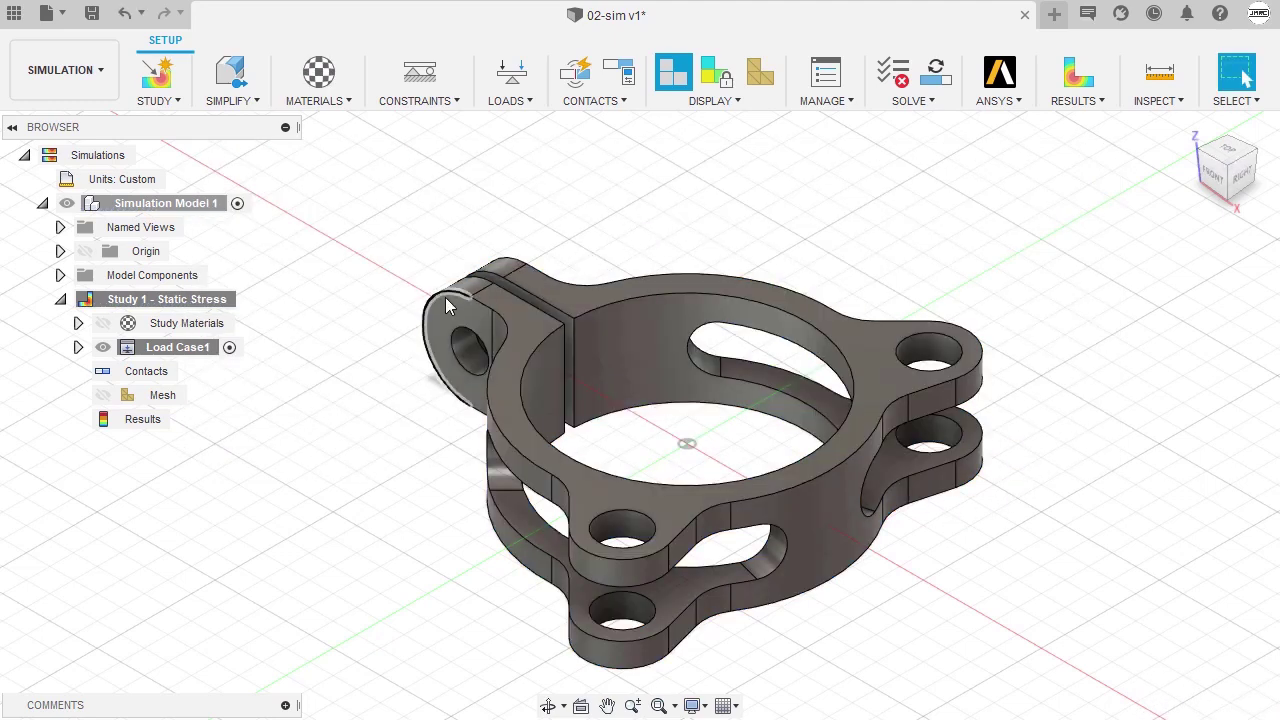
{"action": "left_click", "coordinate": [78, 324]}
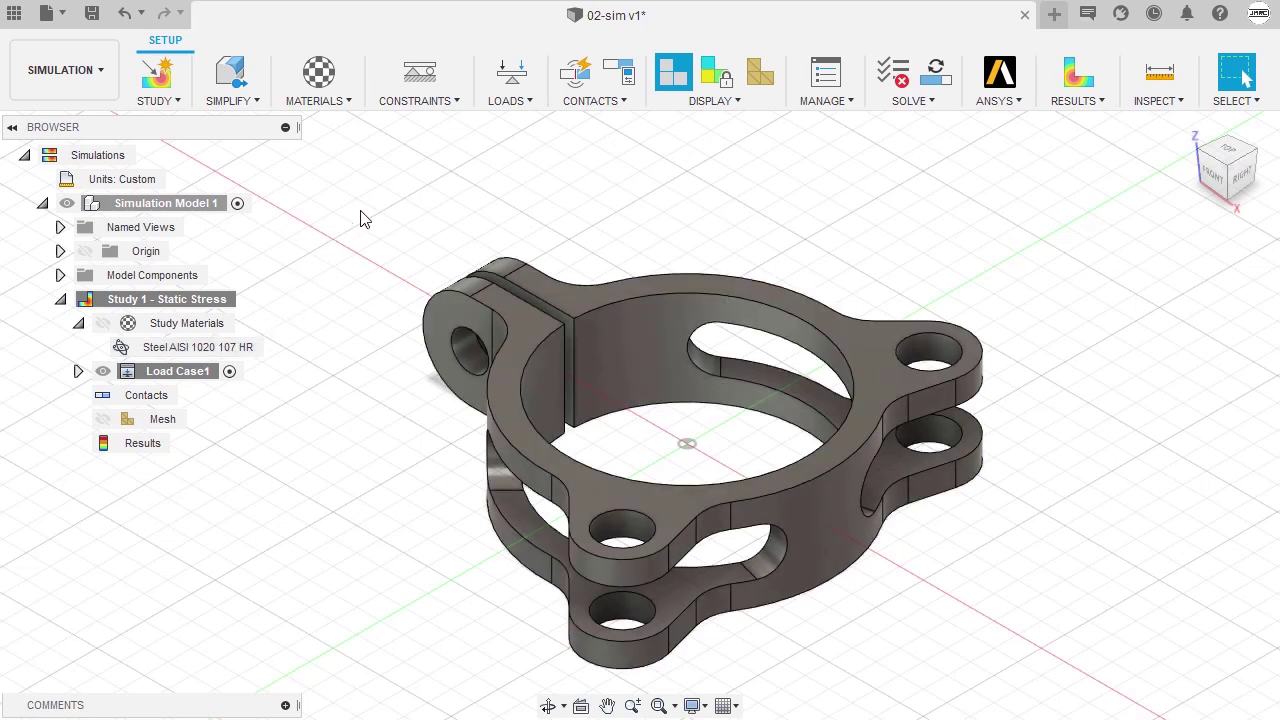
{"action": "left_click", "coordinate": [423, 104]}
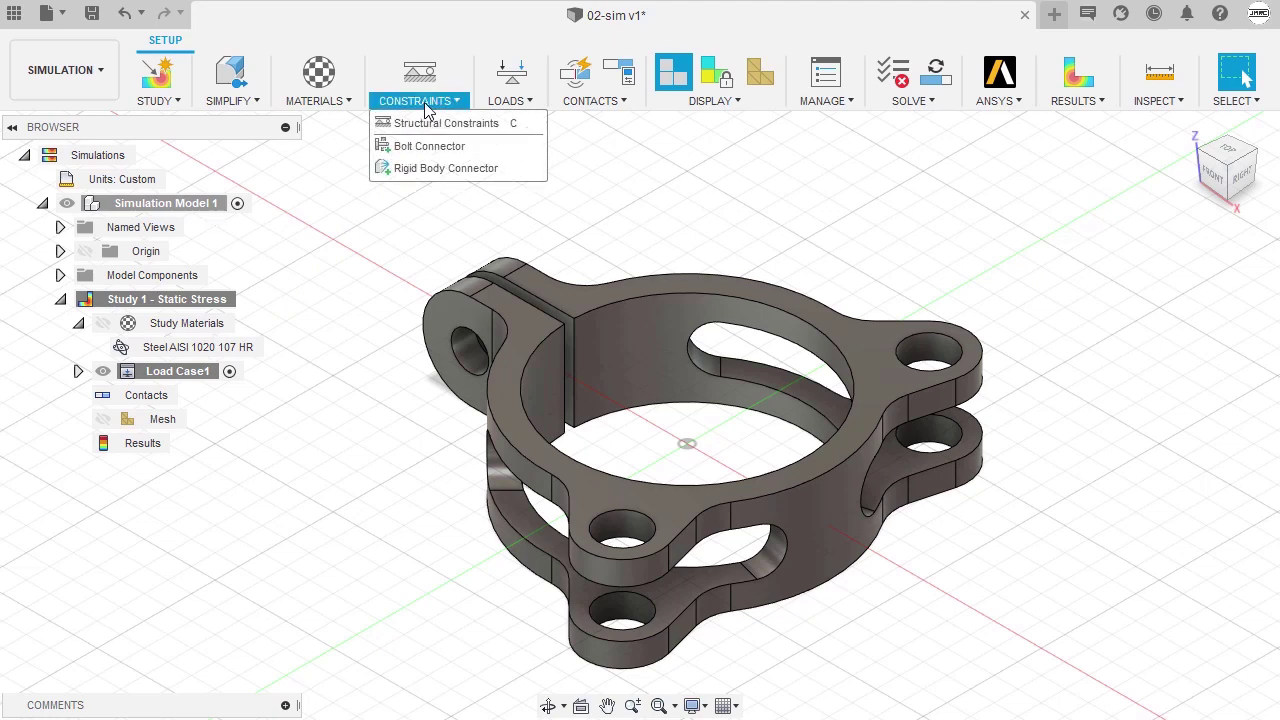
Fix both faces of the side pin hole with a Fixed structural constraint
{"action": "left_click", "coordinate": [520, 126]}
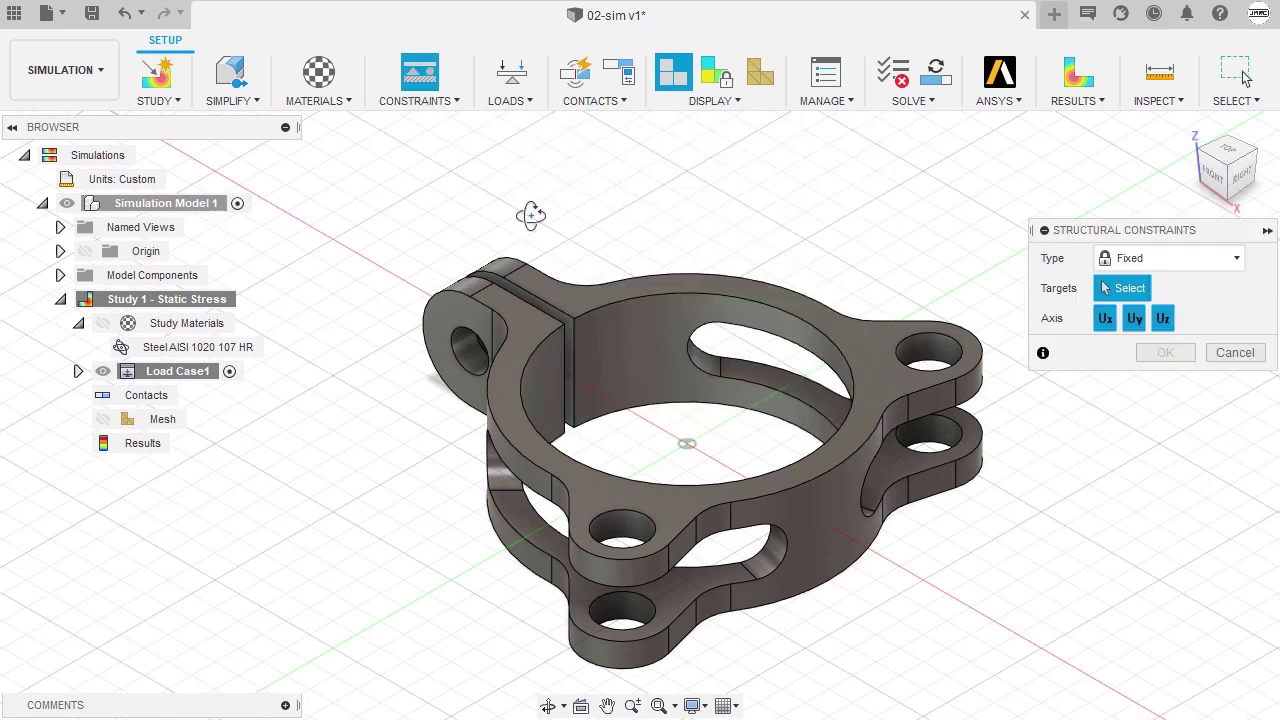
{"action": "middle_click_drag", "start_coordinate": [531, 215], "coordinate": [547, 187], "text": "shift"}
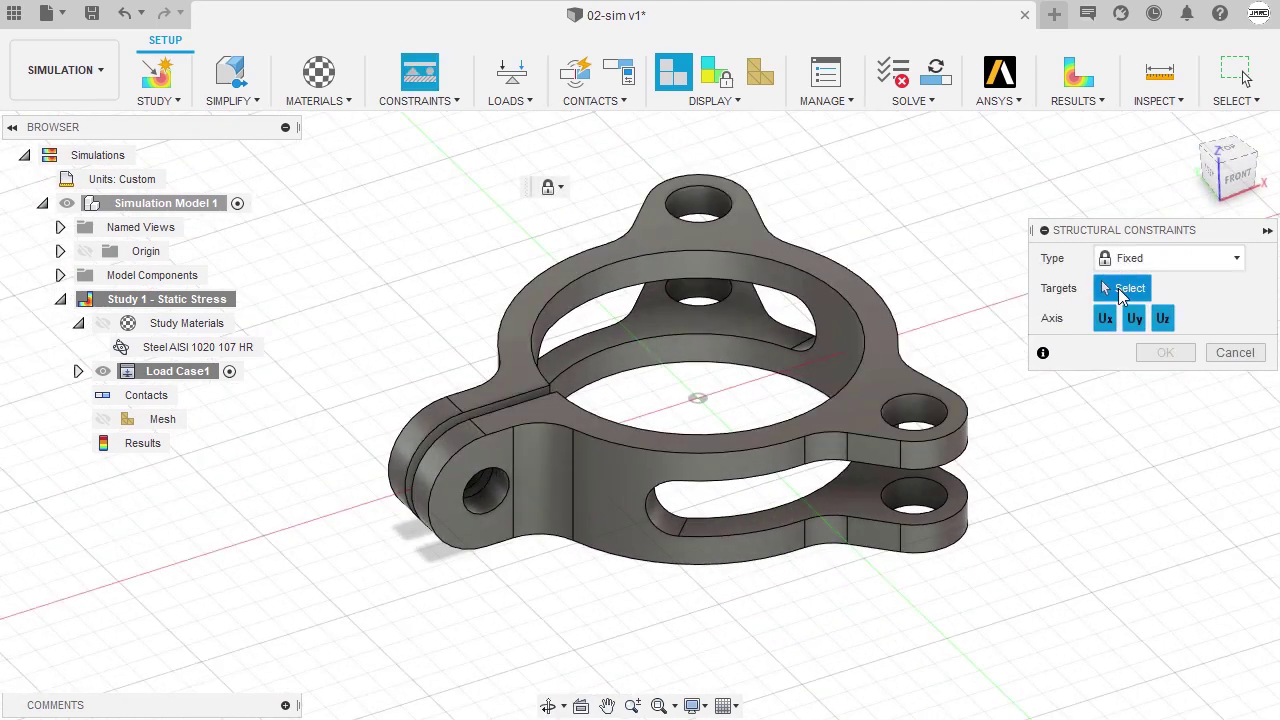
{"action": "left_click", "coordinate": [484, 499]}
{"action": "middle_click_drag", "start_coordinate": [483, 498], "coordinate": [551, 460], "text": "shift"}
{"action": "left_click", "coordinate": [813, 471]}
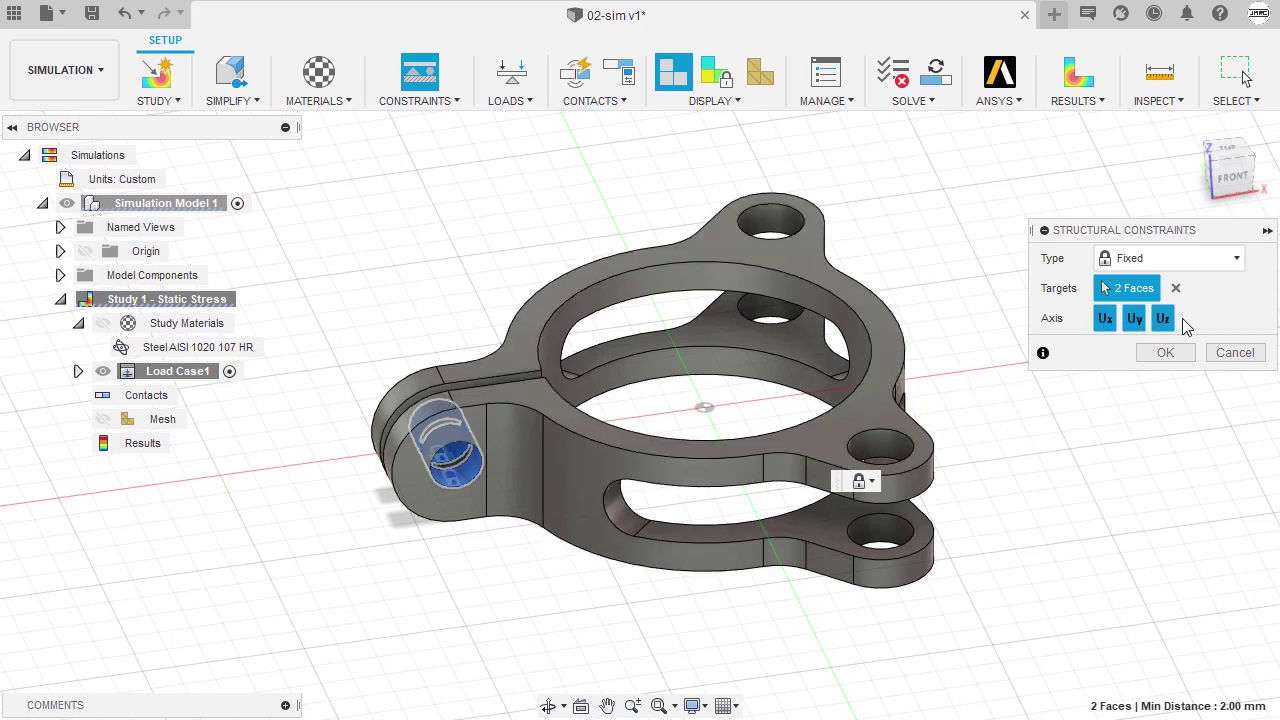
{"action": "left_click", "coordinate": [1165, 353]}
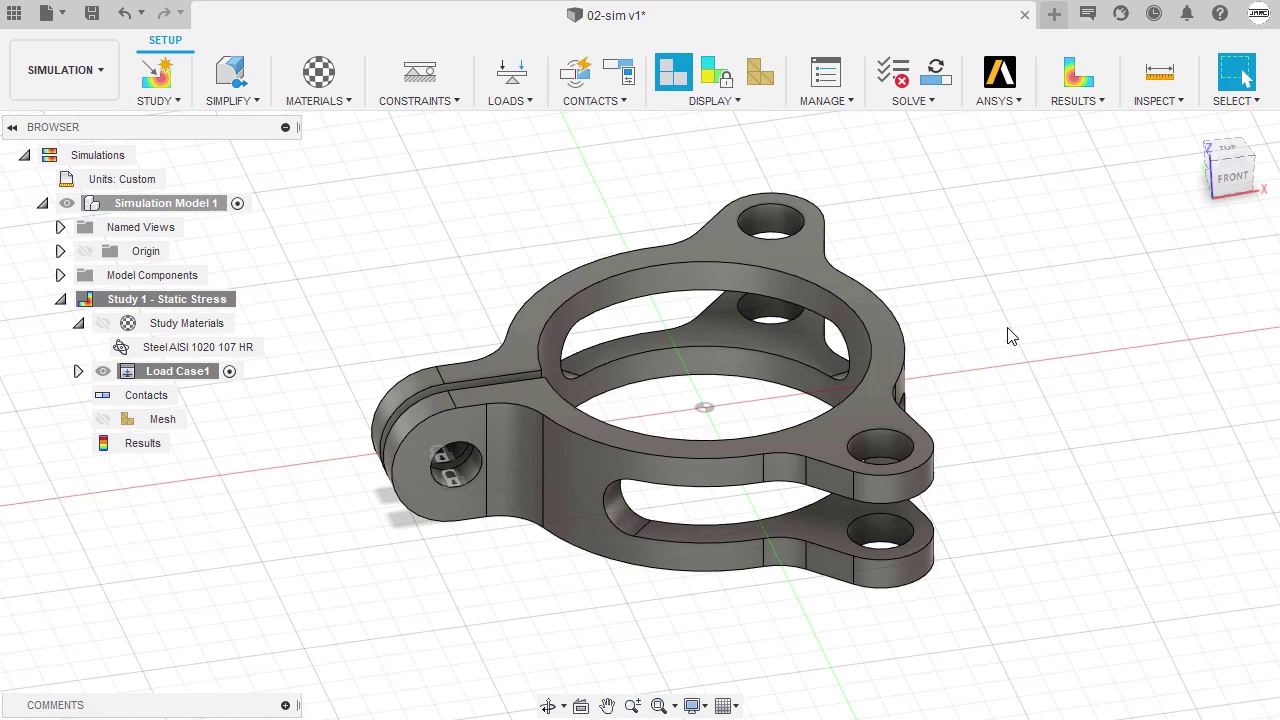
Add a Force structural load on the four lug-hole faces
{"action": "left_click", "coordinate": [510, 106]}
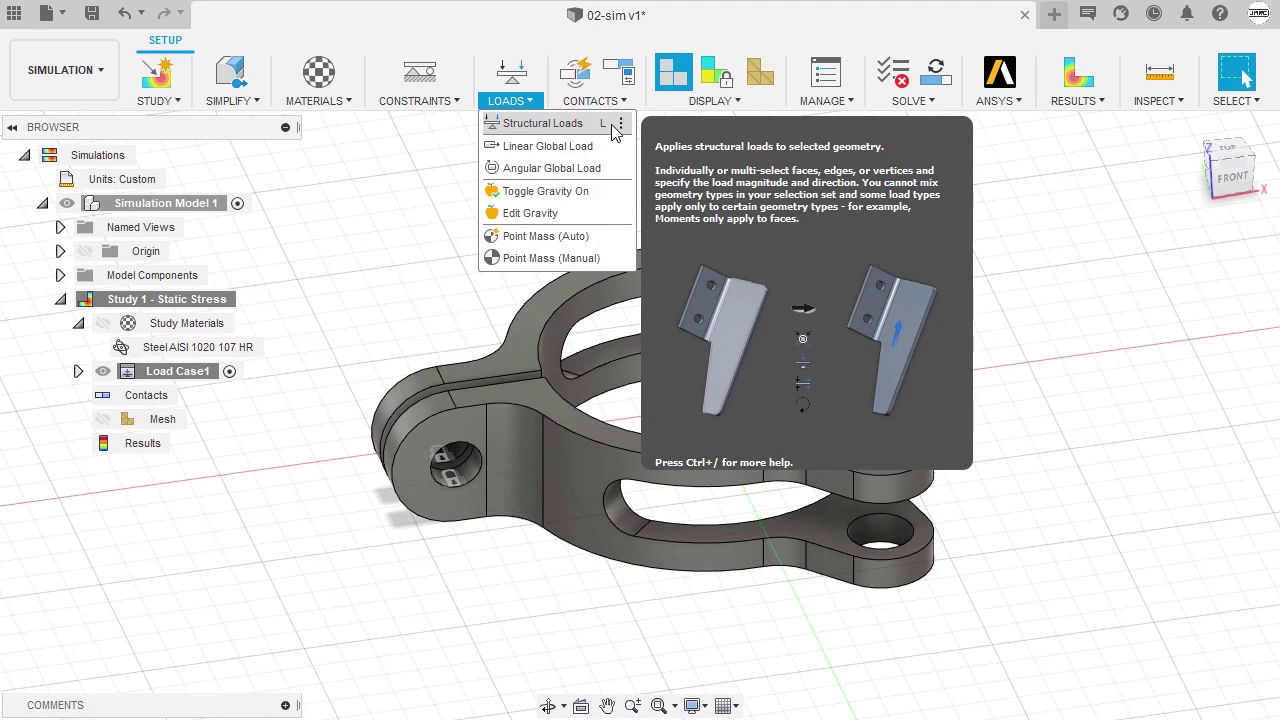
{"action": "left_click", "coordinate": [560, 123]}
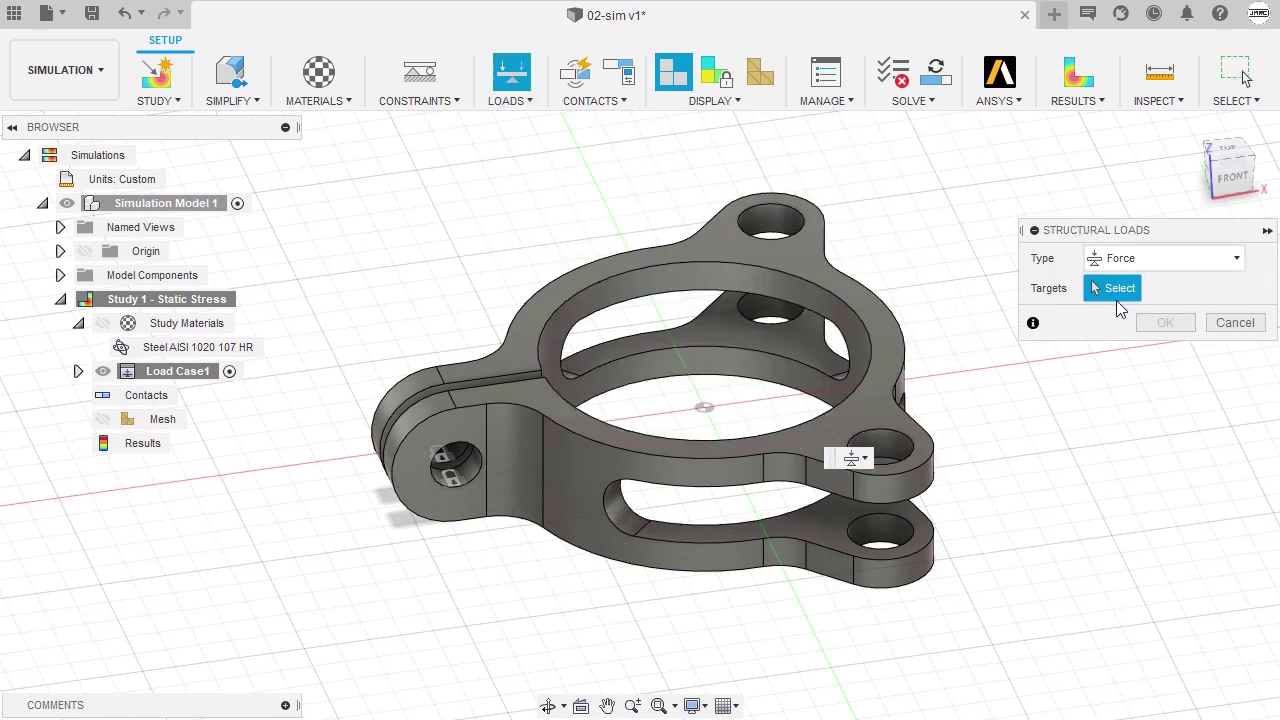
{"action": "left_click", "coordinate": [1154, 262]}
{"action": "left_click", "coordinate": [1151, 284]}
{"action": "left_click", "coordinate": [786, 228]}
{"action": "left_click", "coordinate": [770, 315]}
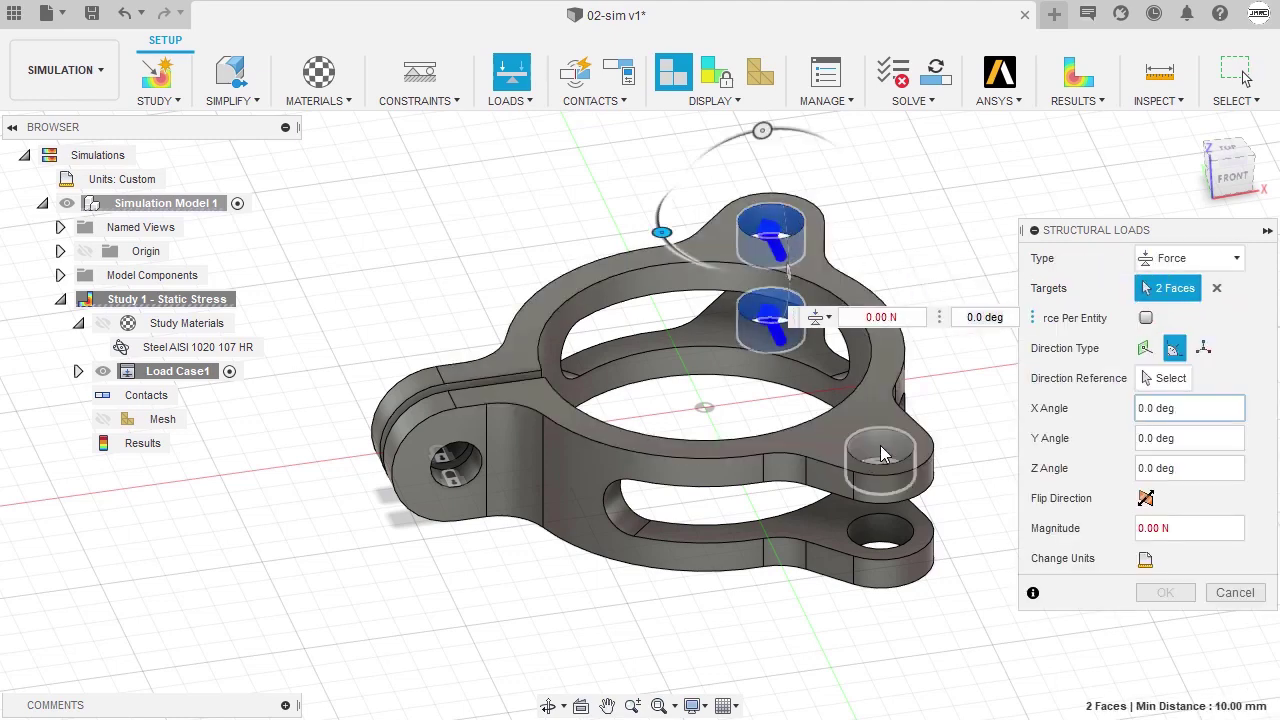
{"action": "left_click", "coordinate": [880, 445]}
{"action": "left_click", "coordinate": [880, 536]}
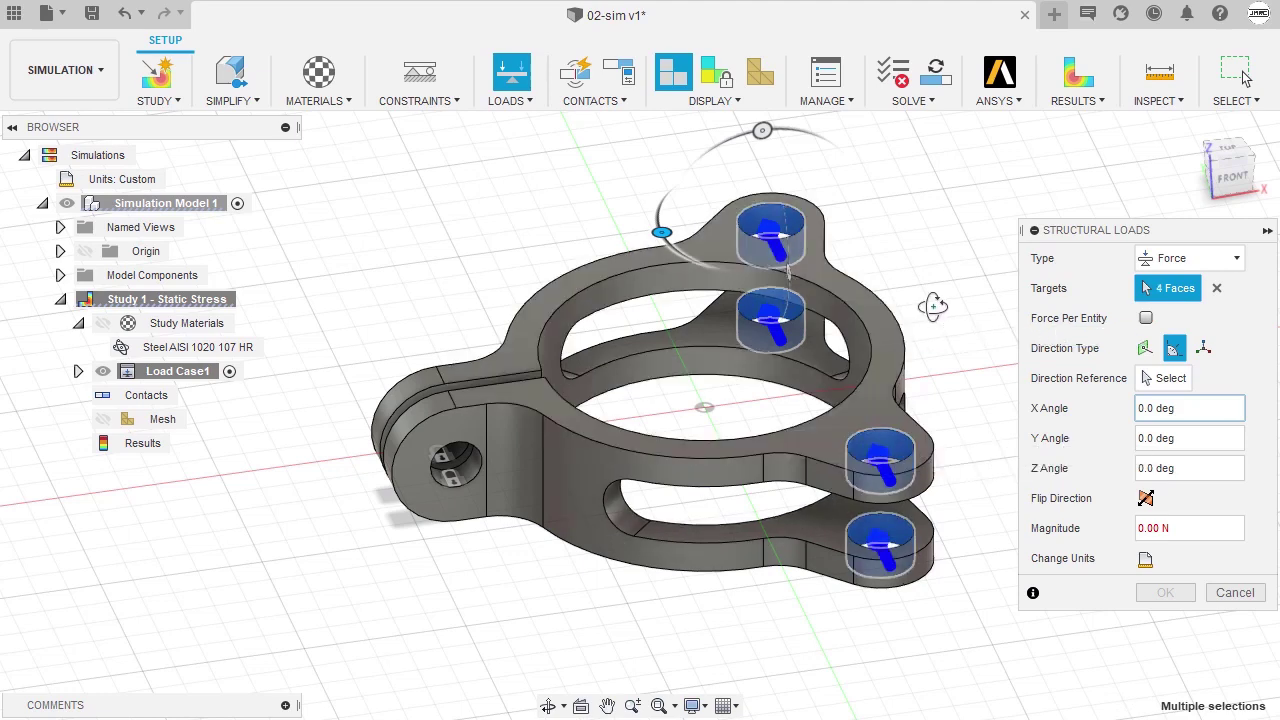
{"action": "middle_click_drag", "start_coordinate": [929, 300], "coordinate": [833, 290], "text": "shift"}
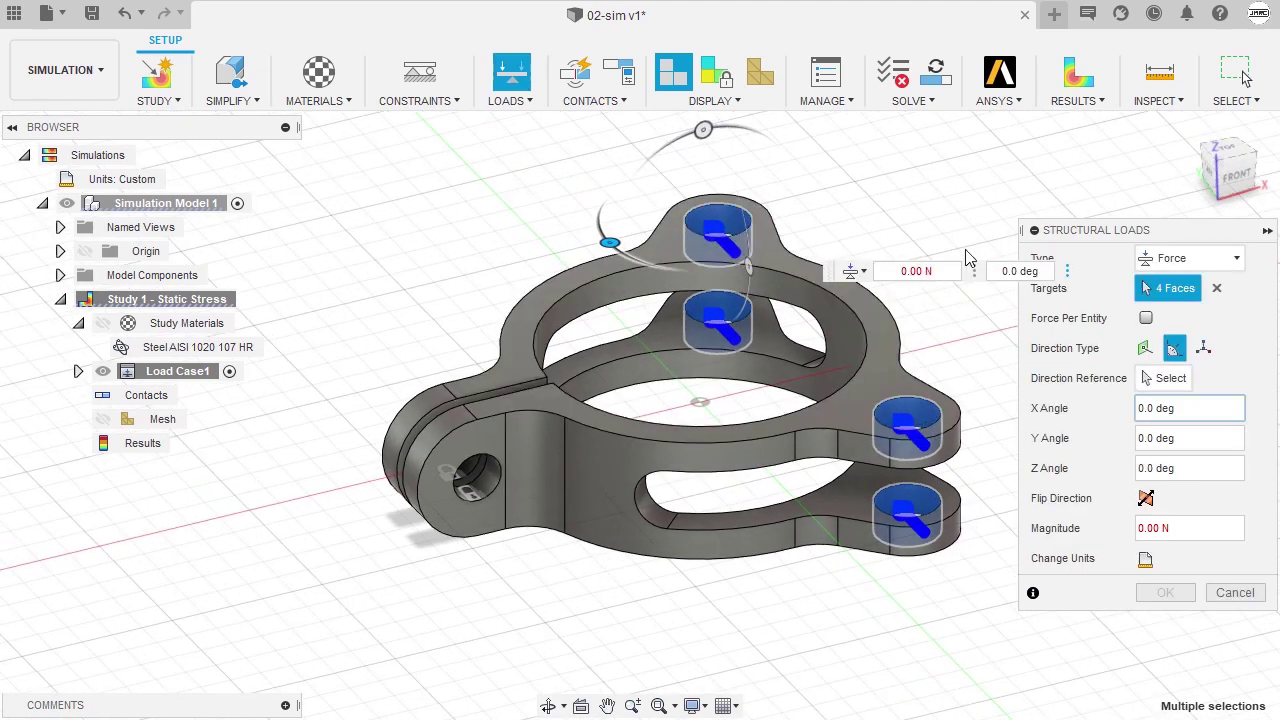
Set the force to a -90° X angle and 1000 N magnitude, then apply it
{"action": "left_click", "coordinate": [1230, 160]}
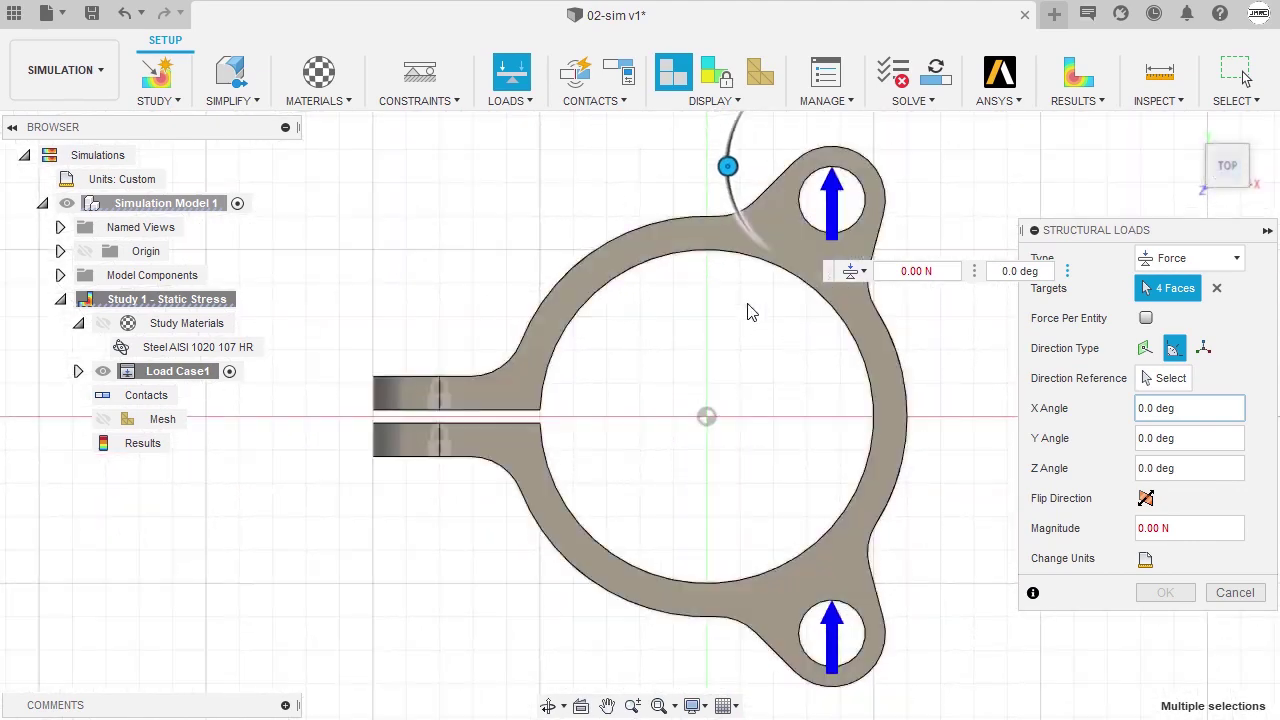
{"action": "scroll", "coordinate": [645, 262], "scroll_direction": "down", "scroll_amount": 2}
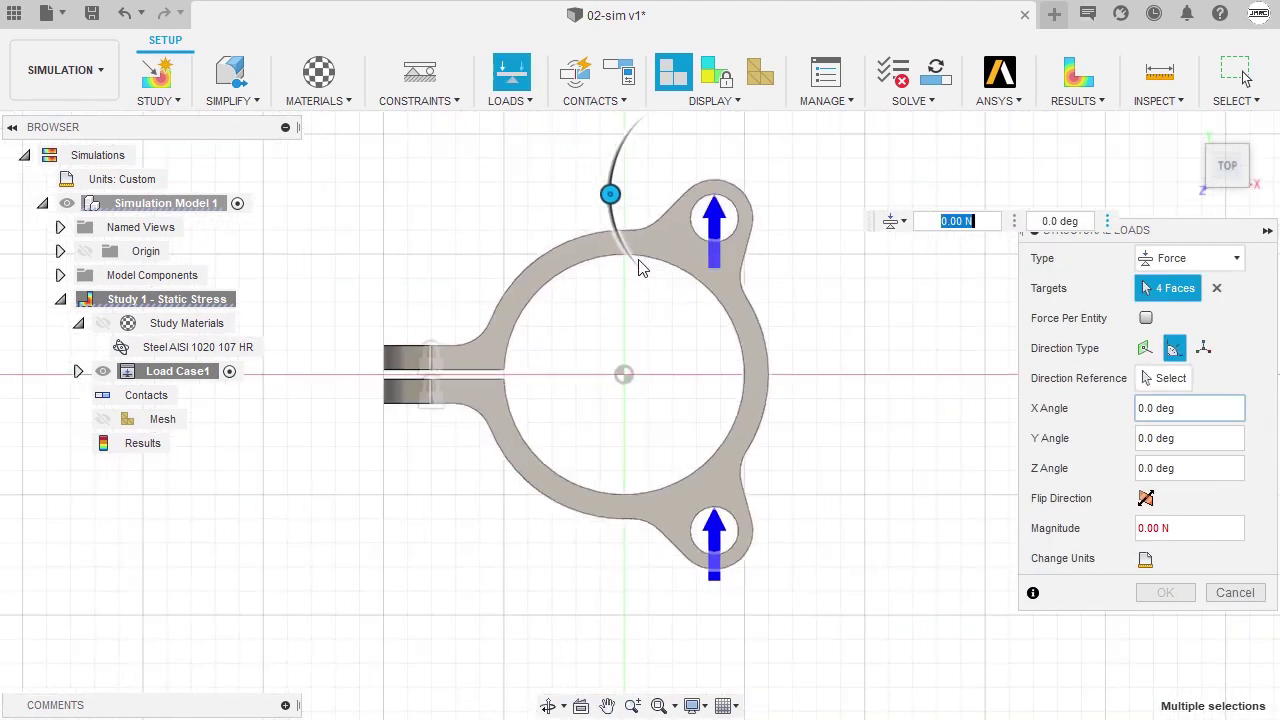
{"action": "left_click_drag", "start_coordinate": [577, 253], "coordinate": [682, 206]}
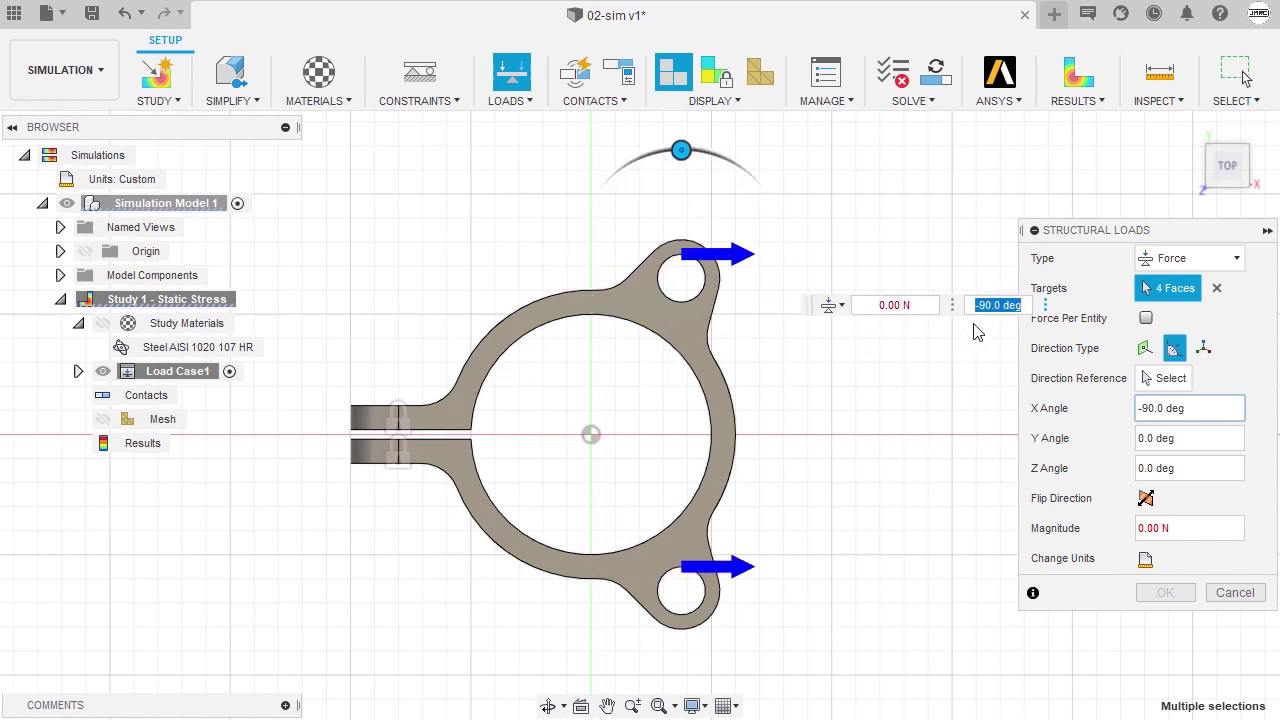
{"action": "key", "text": "BackSpace"}
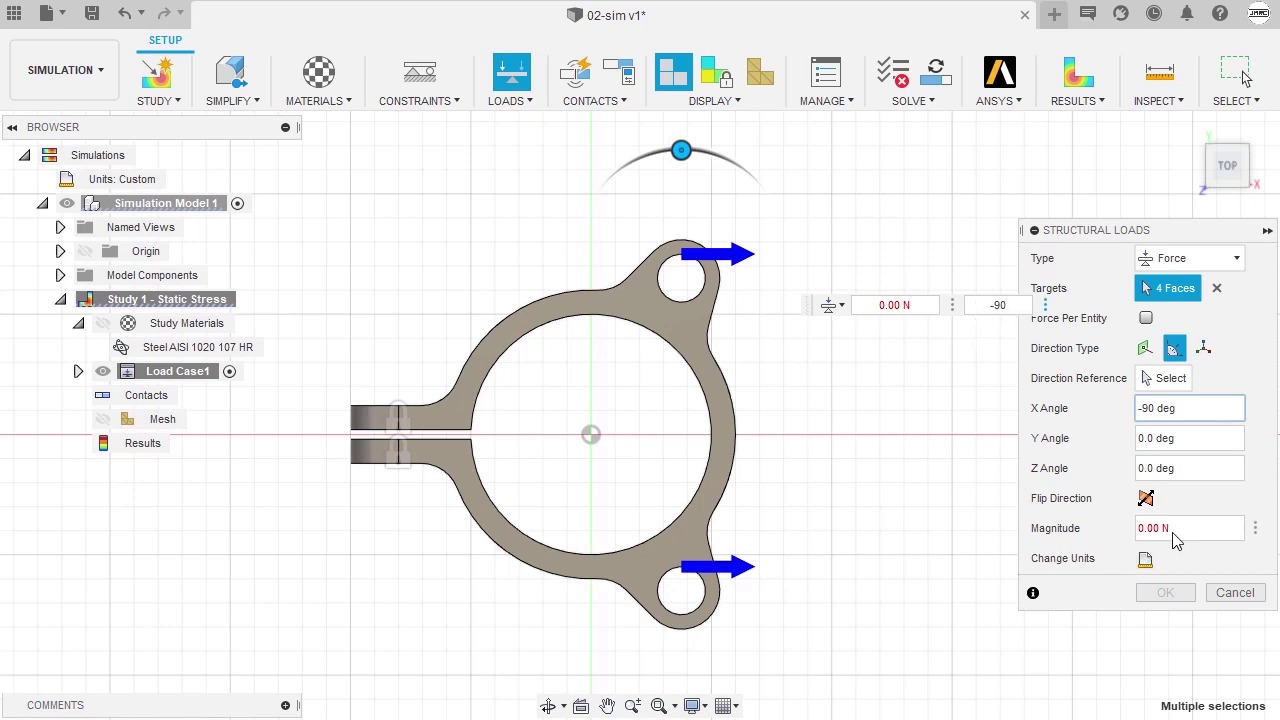
{"action": "left_click", "coordinate": [1146, 560]}
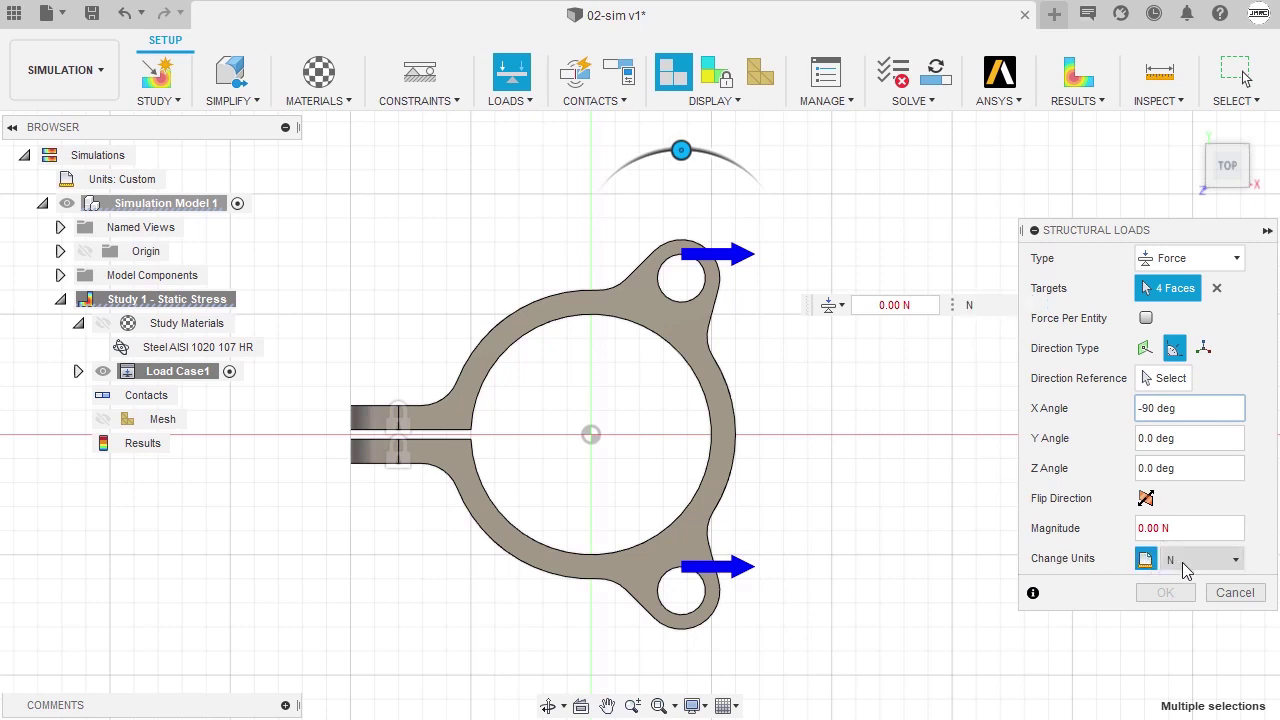
{"action": "left_click", "coordinate": [1178, 528]}
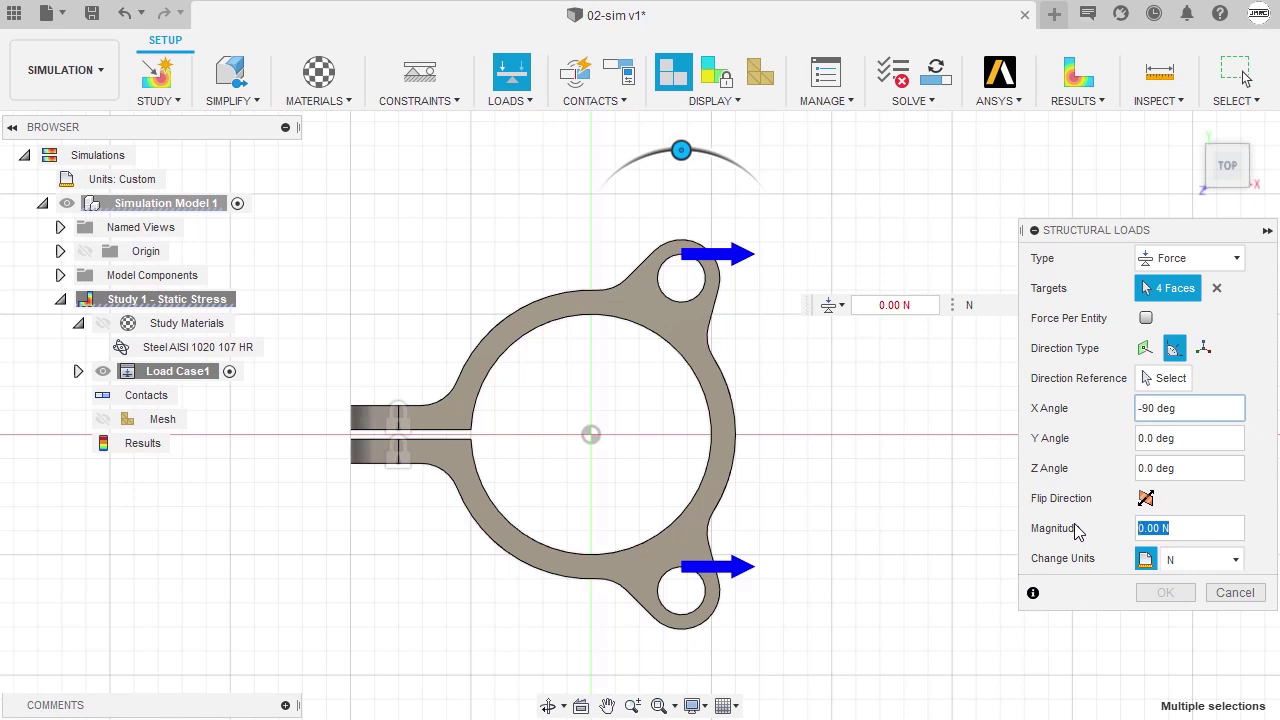
{"action": "type", "text": "100"}
{"action": "key", "text": "Return"}
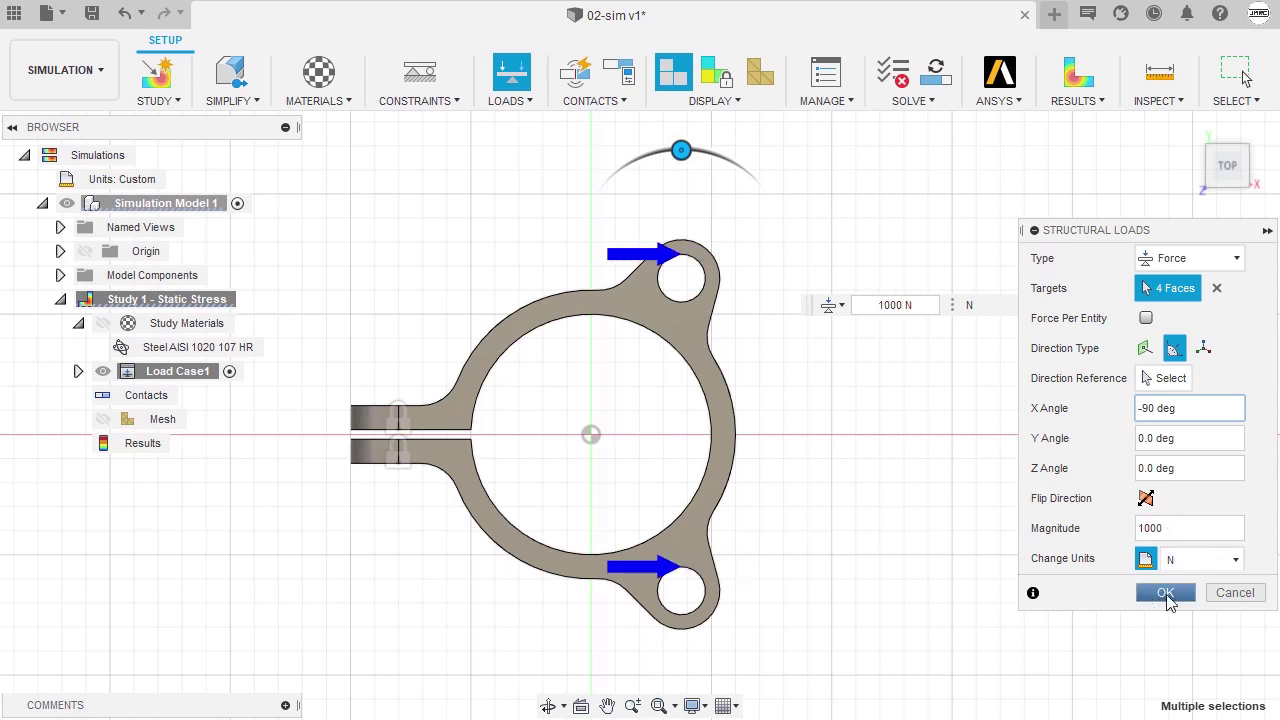
{"action": "left_click", "coordinate": [1165, 593]}
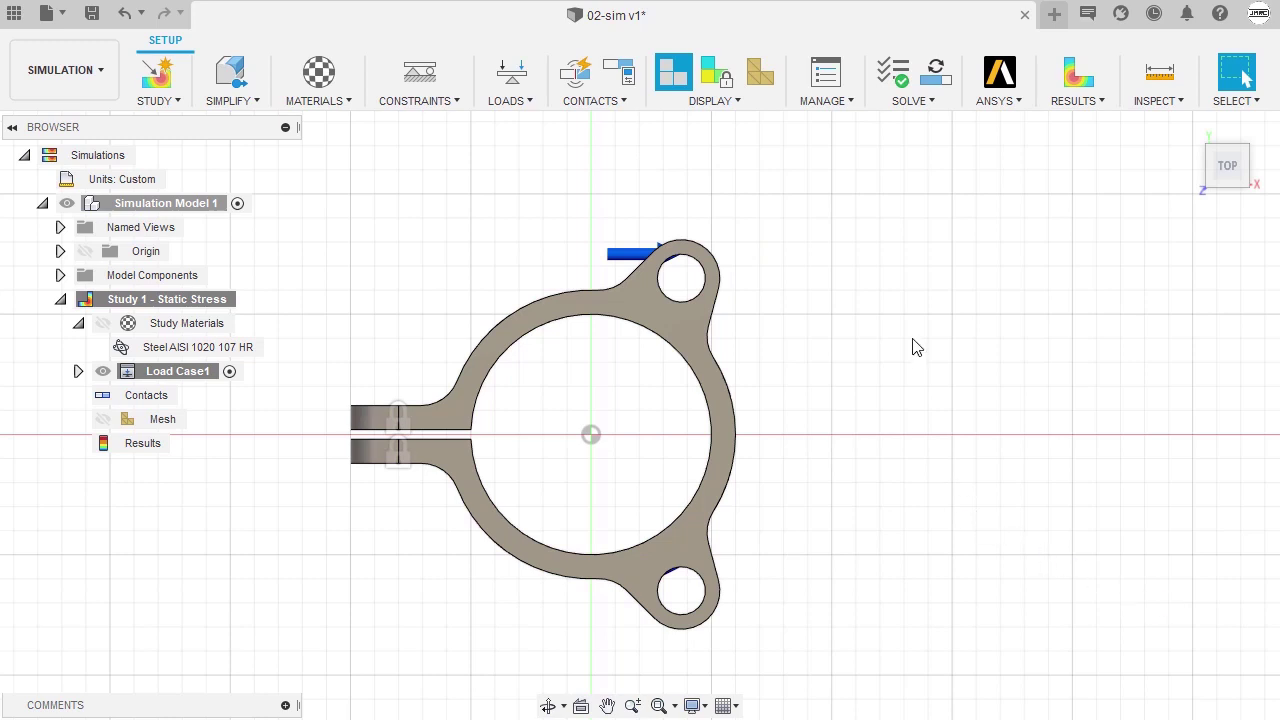
{"action": "middle_click_drag", "start_coordinate": [914, 349], "coordinate": [1006, 246], "text": "shift"}
{"action": "left_click", "coordinate": [1189, 127]}
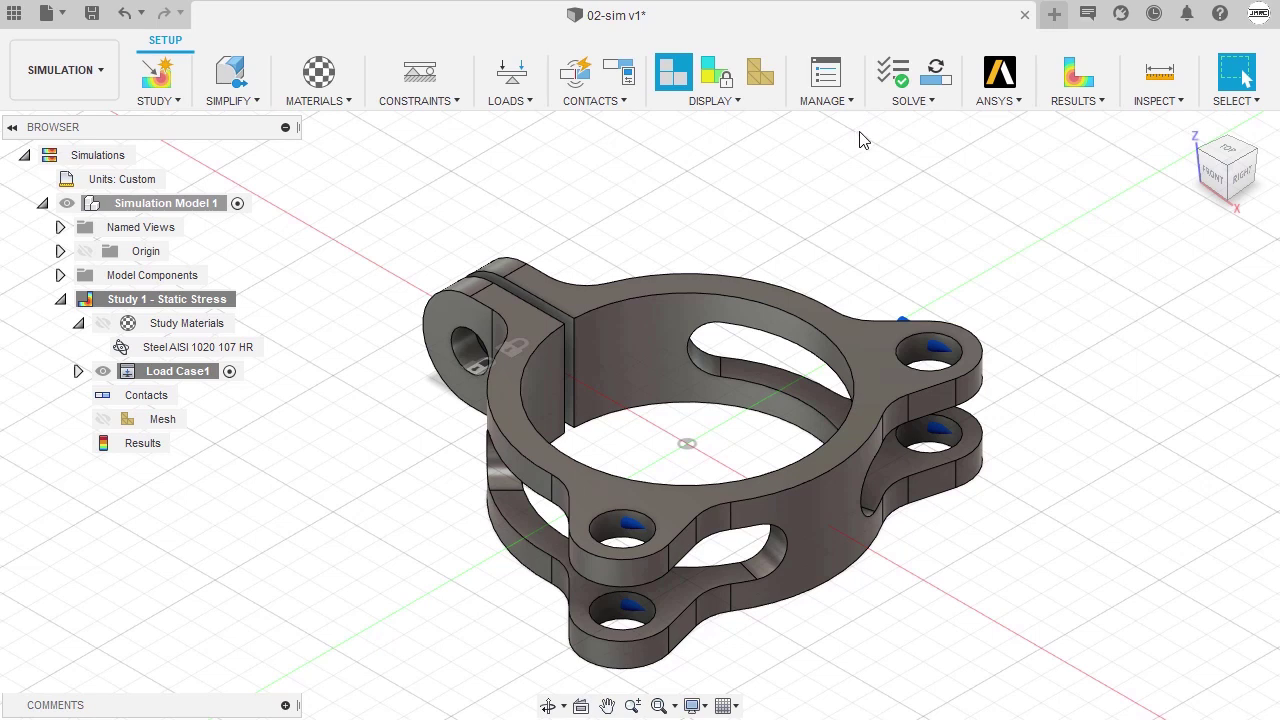
Solve the static stress study locally and close the results summary
{"action": "left_click", "coordinate": [937, 78]}
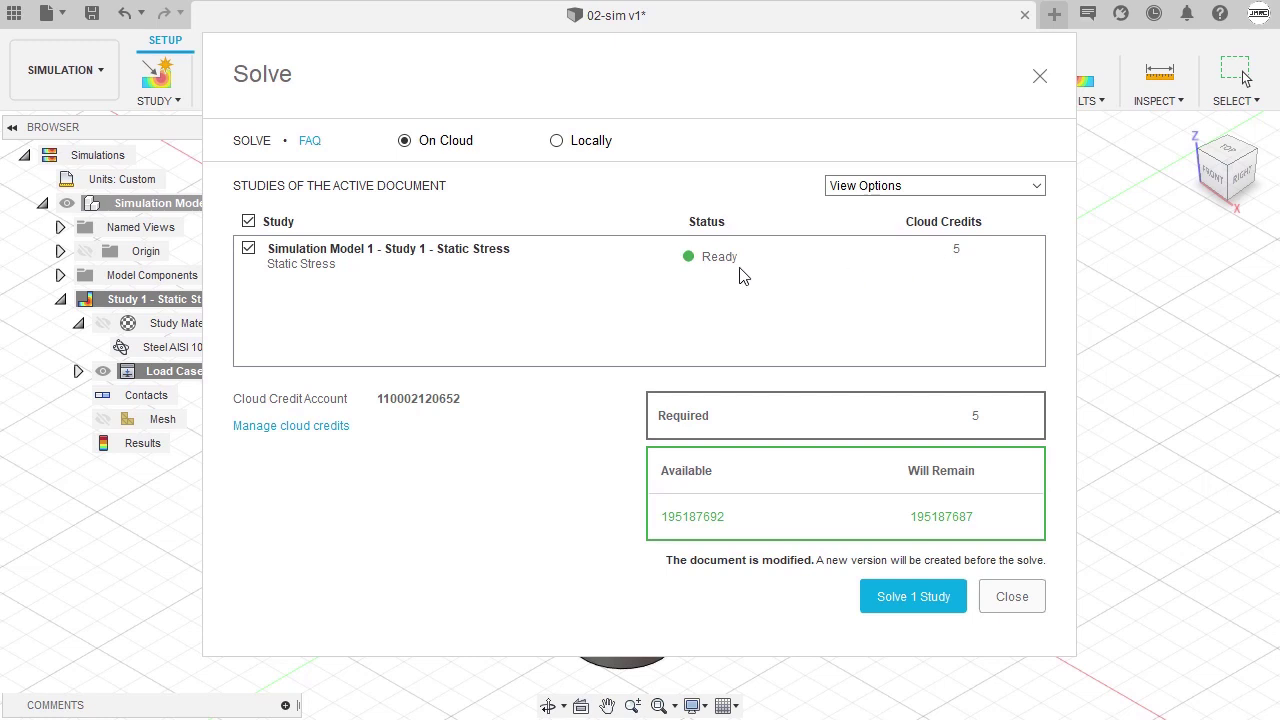
{"action": "left_click", "coordinate": [557, 143]}
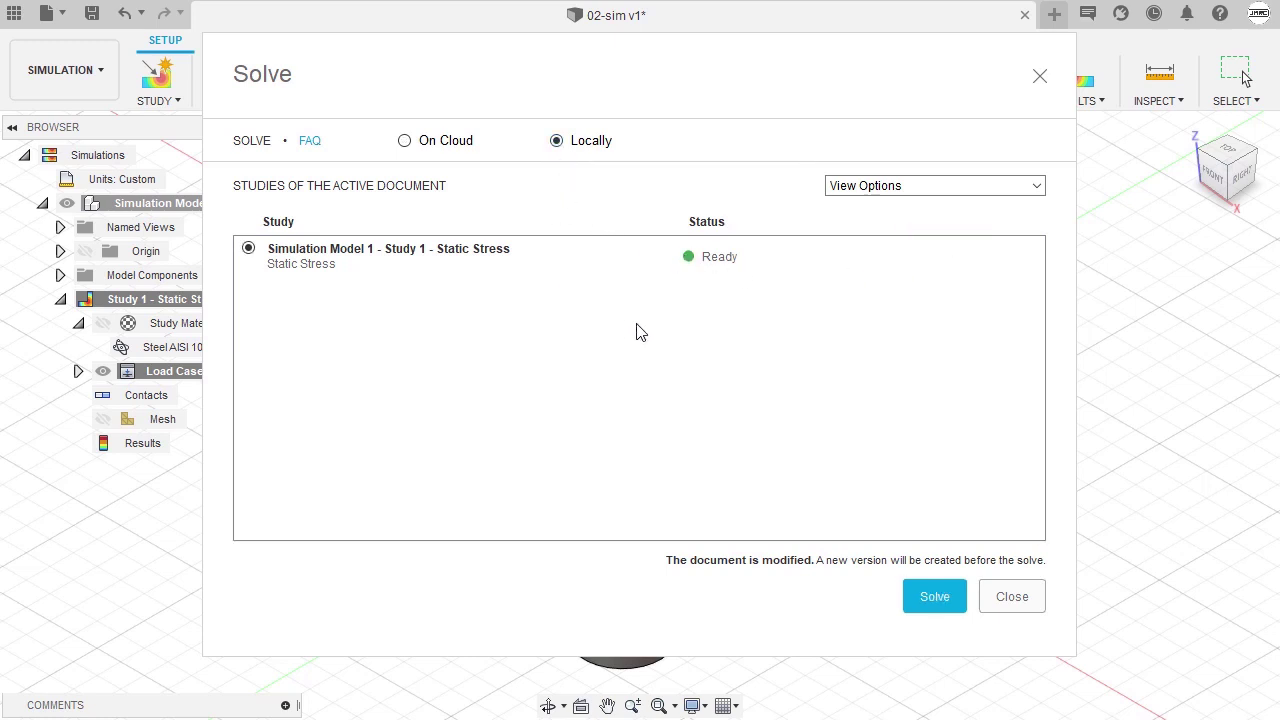
{"action": "left_click", "coordinate": [933, 598]}
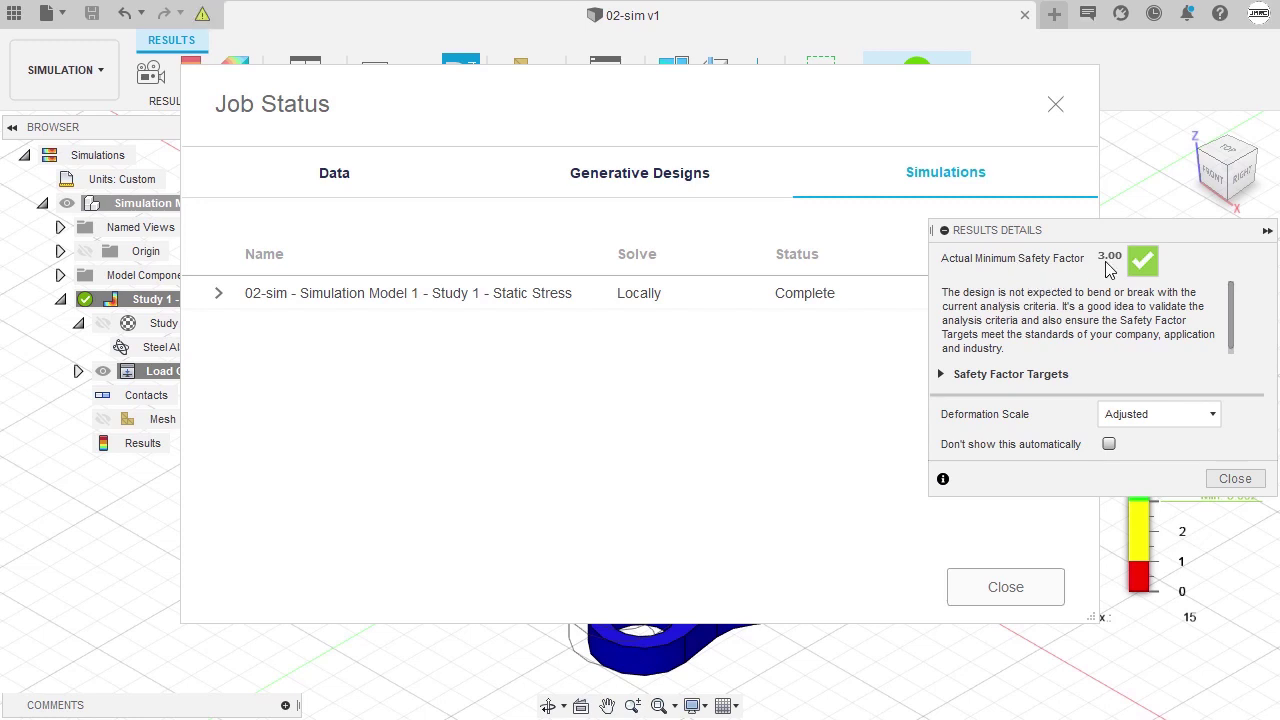
{"action": "left_click", "coordinate": [1236, 479]}
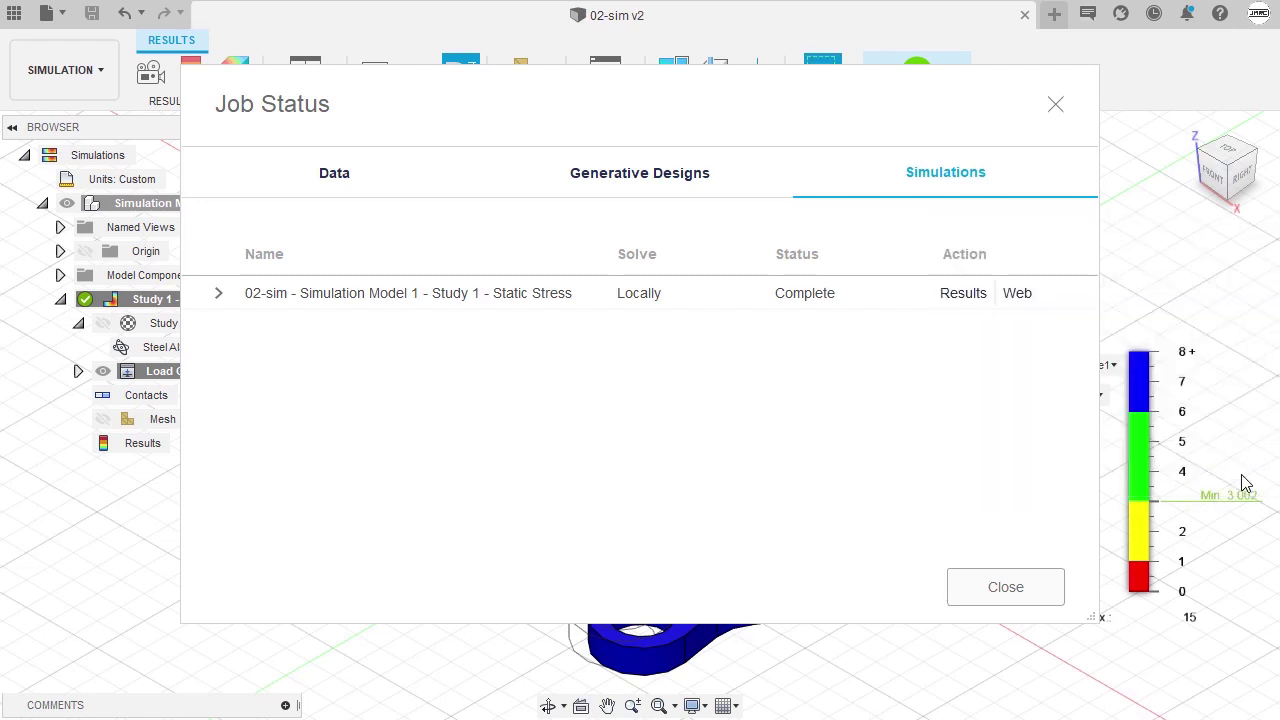
Close Job Status, show the stress results, and raise the legend threshold to hide low-stress regions
{"action": "left_click", "coordinate": [1005, 587]}
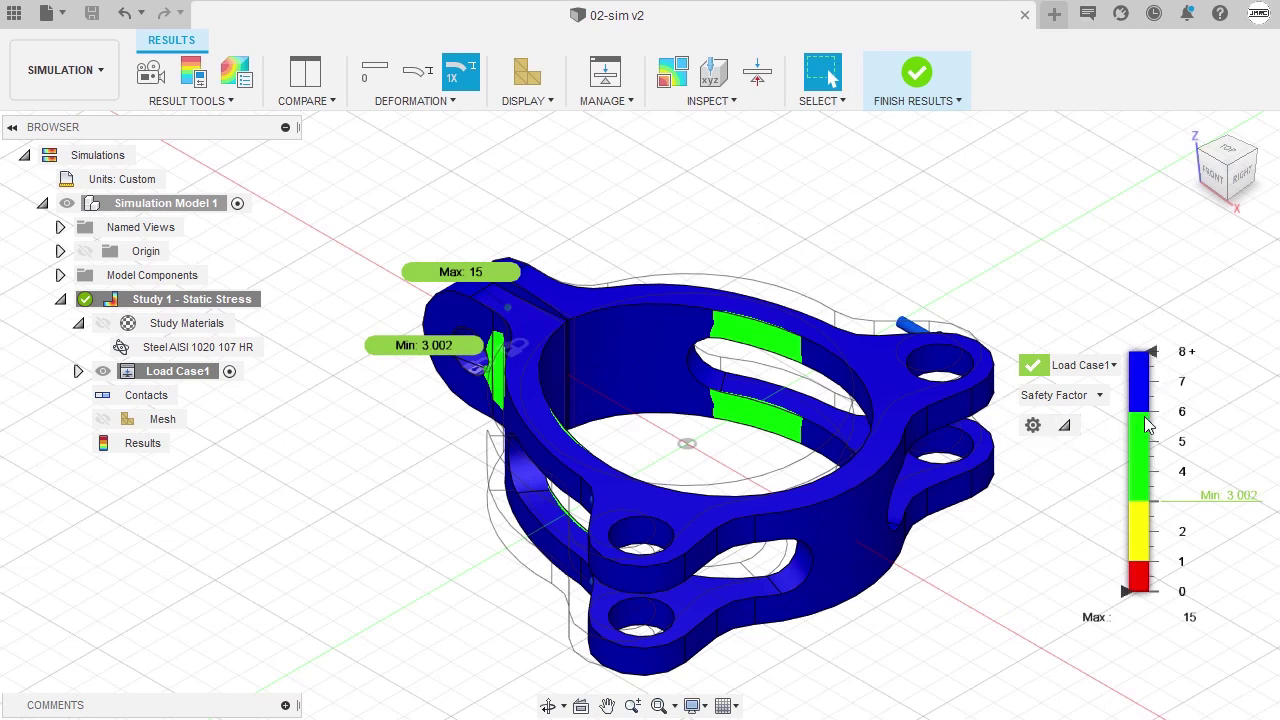
{"action": "mouse_move", "coordinate": [1146, 513]}
{"action": "left_click", "coordinate": [1088, 396]}
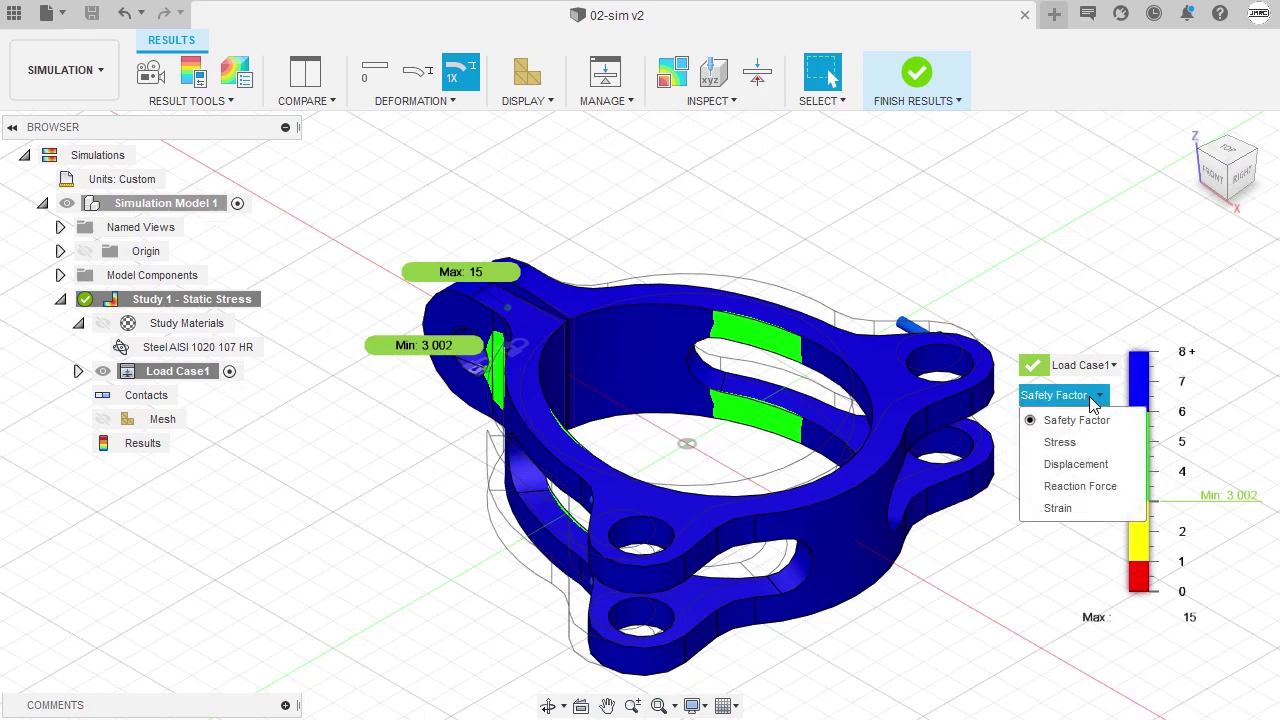
{"action": "left_click", "coordinate": [1060, 442]}
{"action": "middle_click_drag", "start_coordinate": [1089, 449], "coordinate": [829, 78], "text": "shift"}
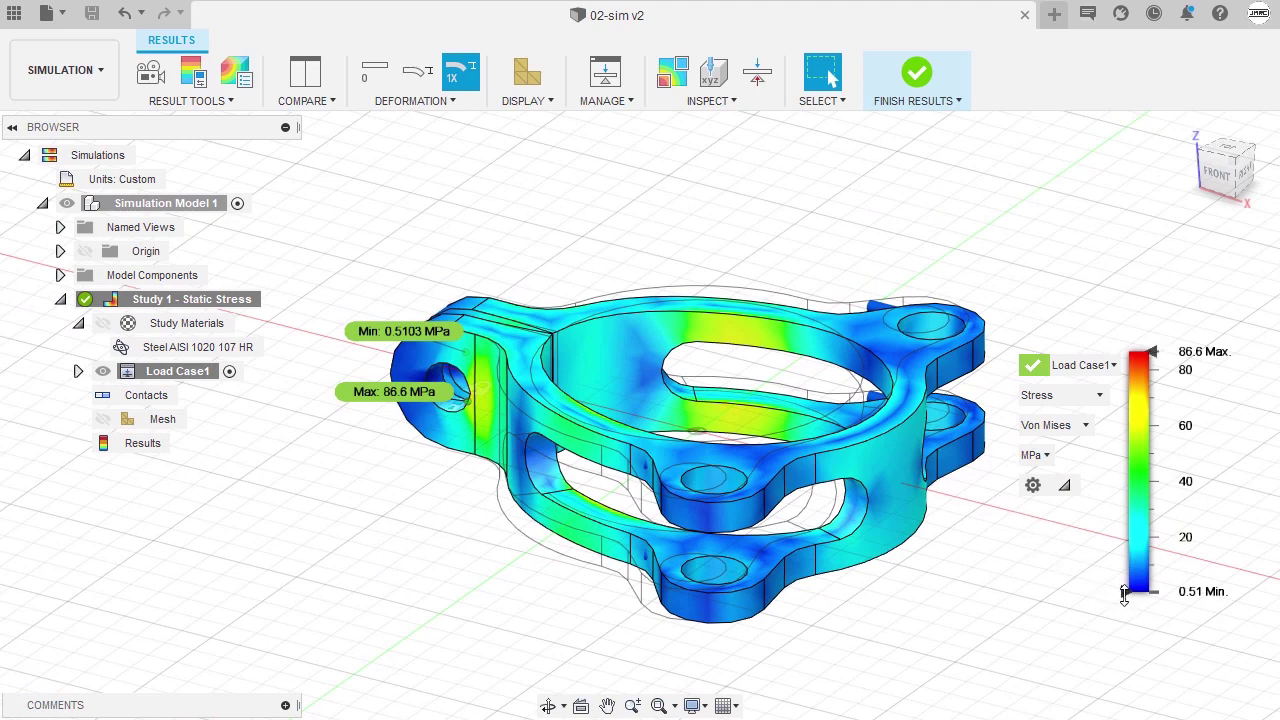
{"action": "mouse_move", "coordinate": [1124, 594]}
{"action": "left_mouse_down"}
{"action": "mouse_move", "coordinate": [1126, 398]}
{"action": "mouse_move", "coordinate": [1122, 590]}
{"action": "left_mouse_up"}
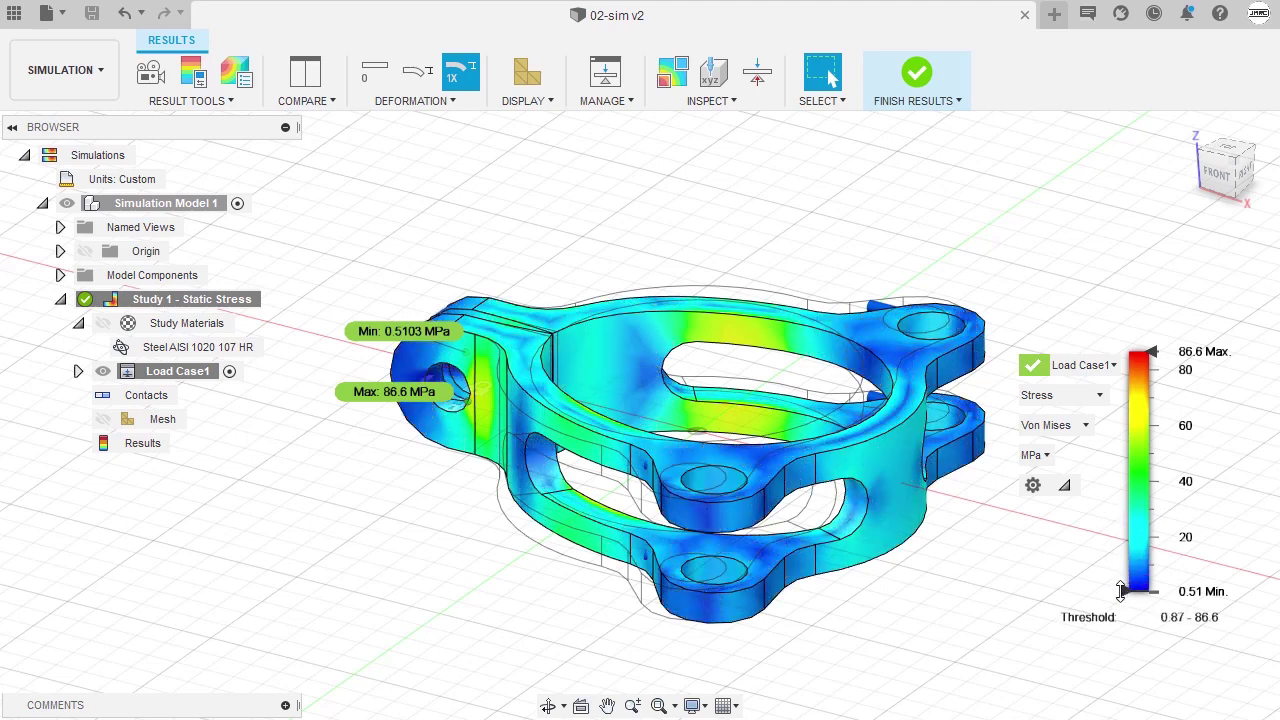
Review displacement showing only the highest regions, then return to von Mises stress (0.51–86.6 MPa)
{"action": "left_click", "coordinate": [1075, 396]}
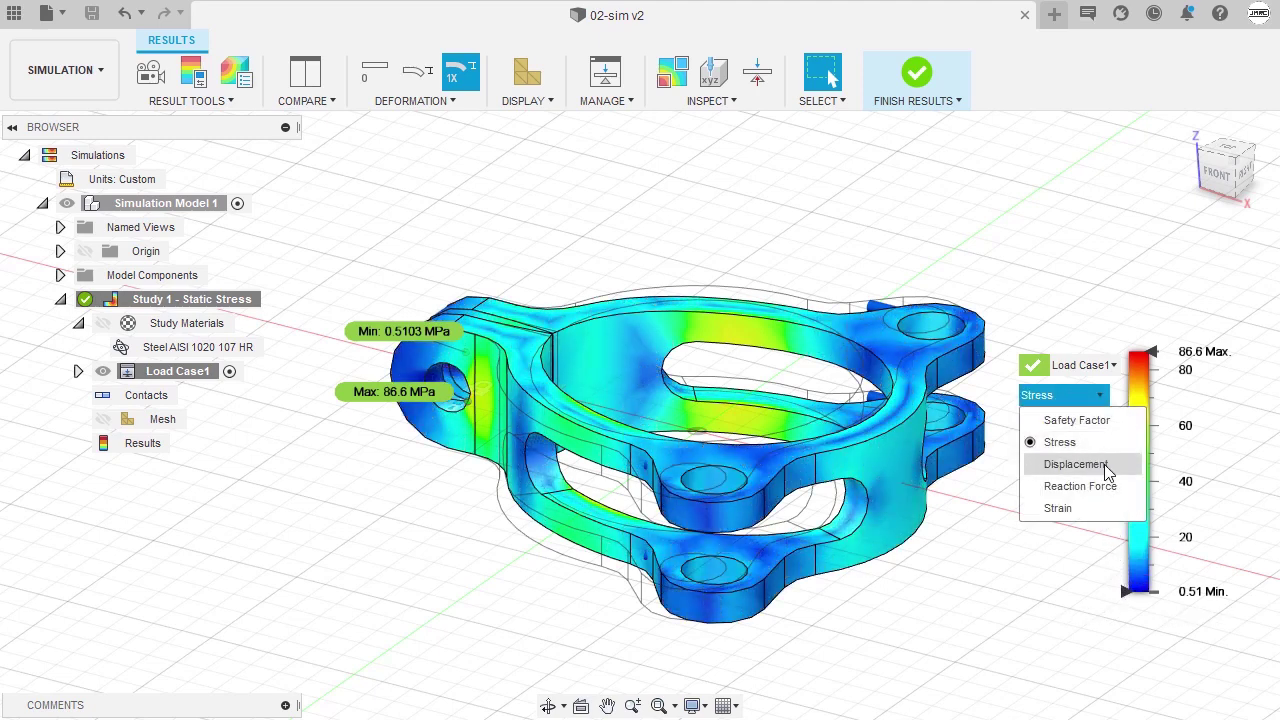
{"action": "left_click", "coordinate": [1106, 464]}
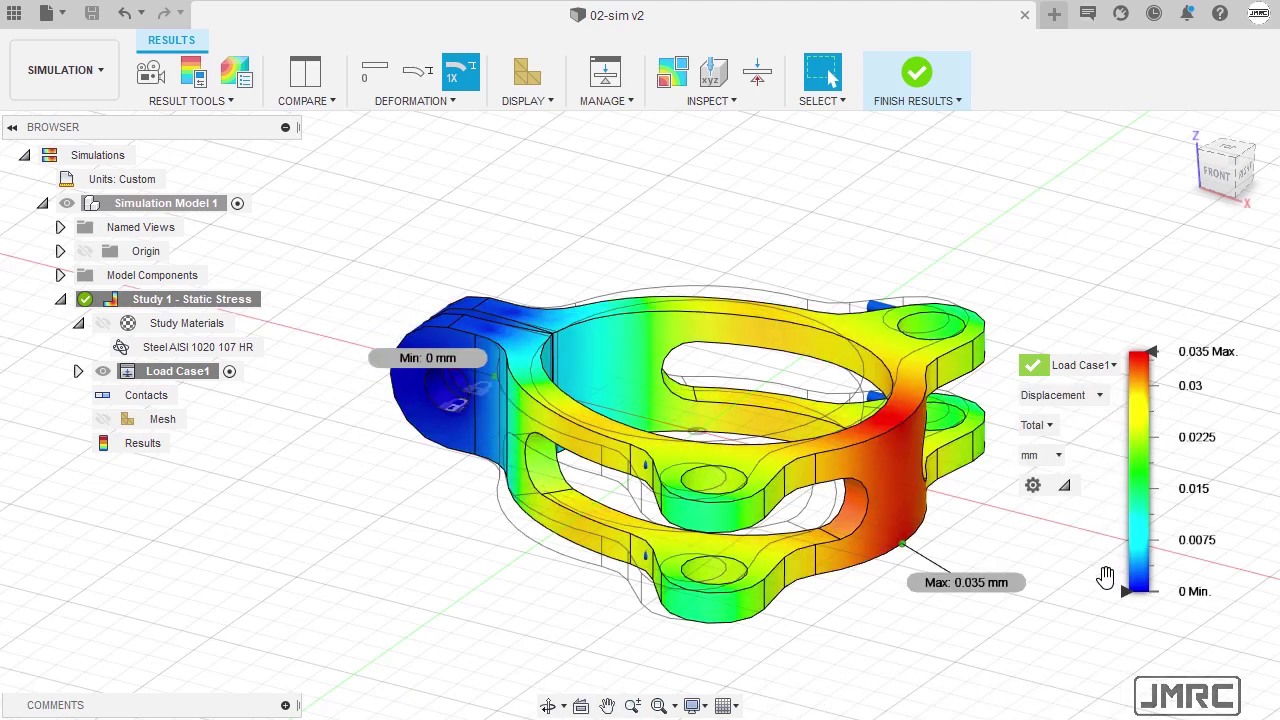
{"action": "mouse_move", "coordinate": [1116, 596]}
{"action": "left_mouse_down"}
{"action": "mouse_move", "coordinate": [1127, 425]}
{"action": "mouse_move", "coordinate": [1126, 590]}
{"action": "left_mouse_up"}
{"action": "left_click", "coordinate": [1060, 395]}
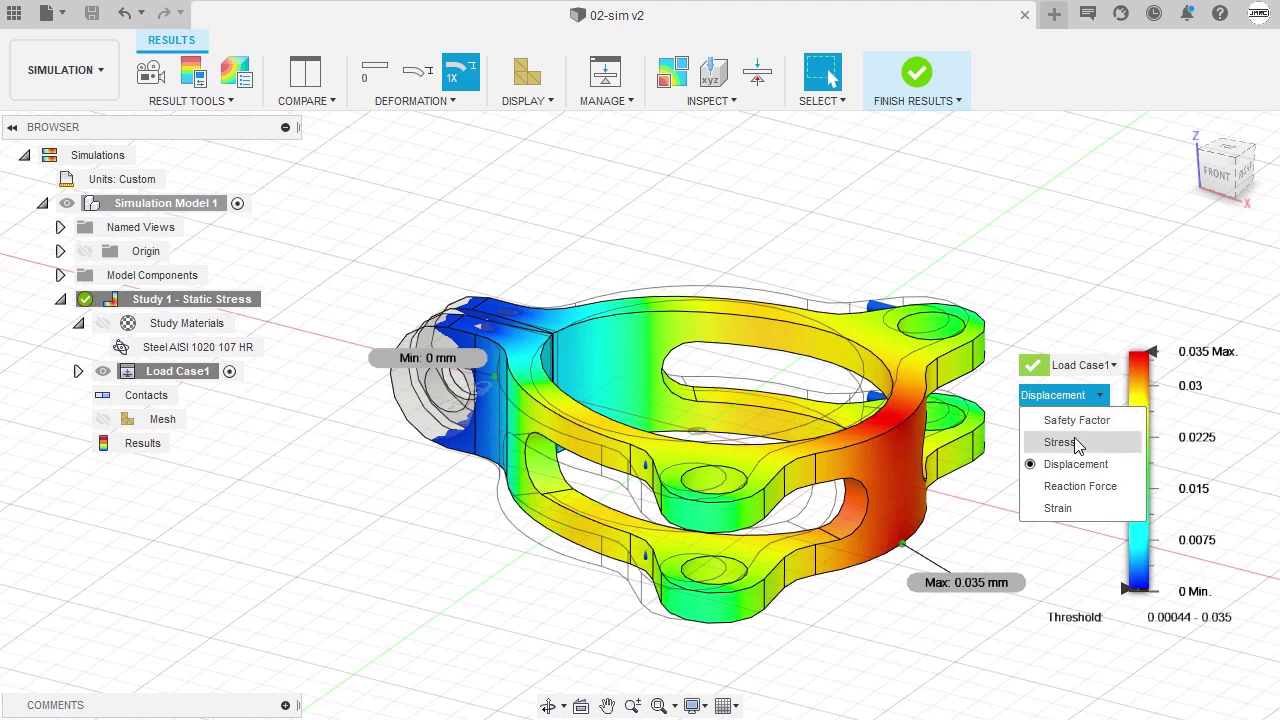
{"action": "left_click", "coordinate": [1074, 440]}
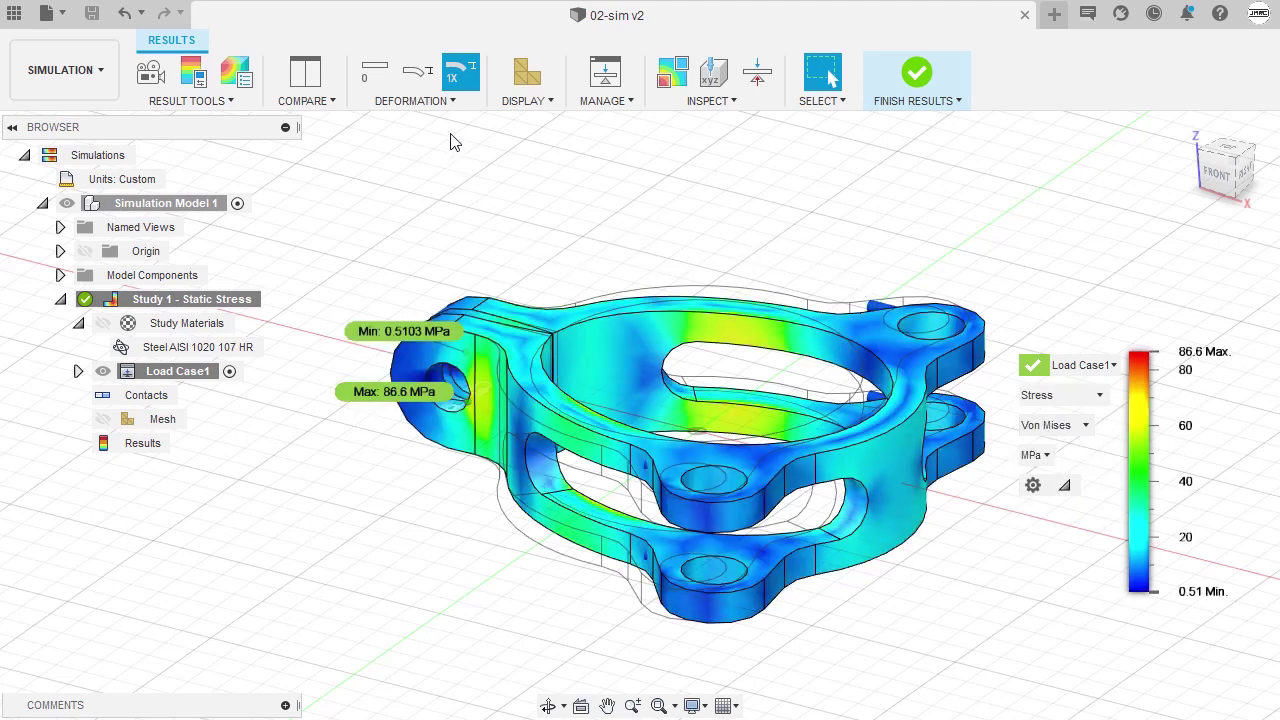
Compare Undeformed and Adjusted deformation, settle on 1X (Actual), and snap to the FRONT view
{"action": "left_click", "coordinate": [366, 85]}
{"action": "mouse_move", "coordinate": [549, 266]}
{"action": "middle_mouse_down", "text": "shift"}
{"action": "mouse_move", "coordinate": [567, 226]}
{"action": "mouse_move", "coordinate": [557, 260]}
{"action": "middle_mouse_up", "text": "shift"}
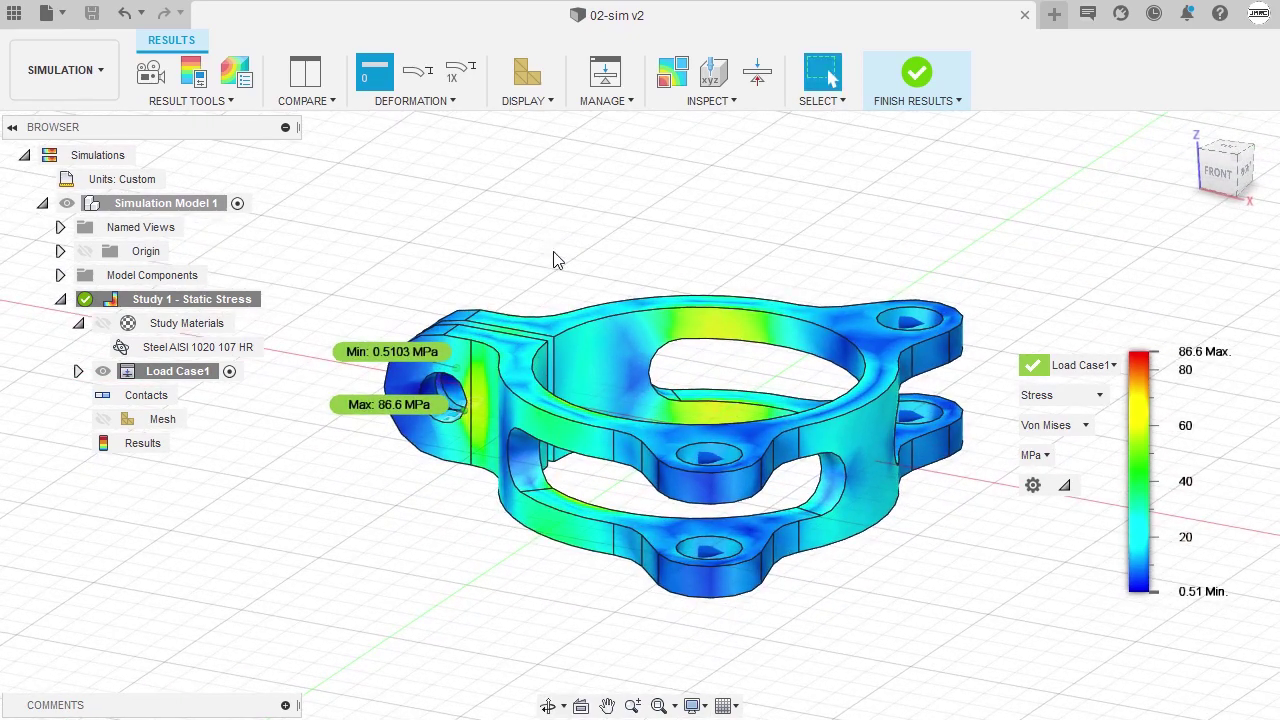
{"action": "middle_click_drag", "start_coordinate": [561, 274], "coordinate": [997, 206], "text": "shift"}
{"action": "left_click", "coordinate": [417, 72]}
{"action": "middle_click_drag", "start_coordinate": [695, 231], "coordinate": [688, 231], "text": "shift"}
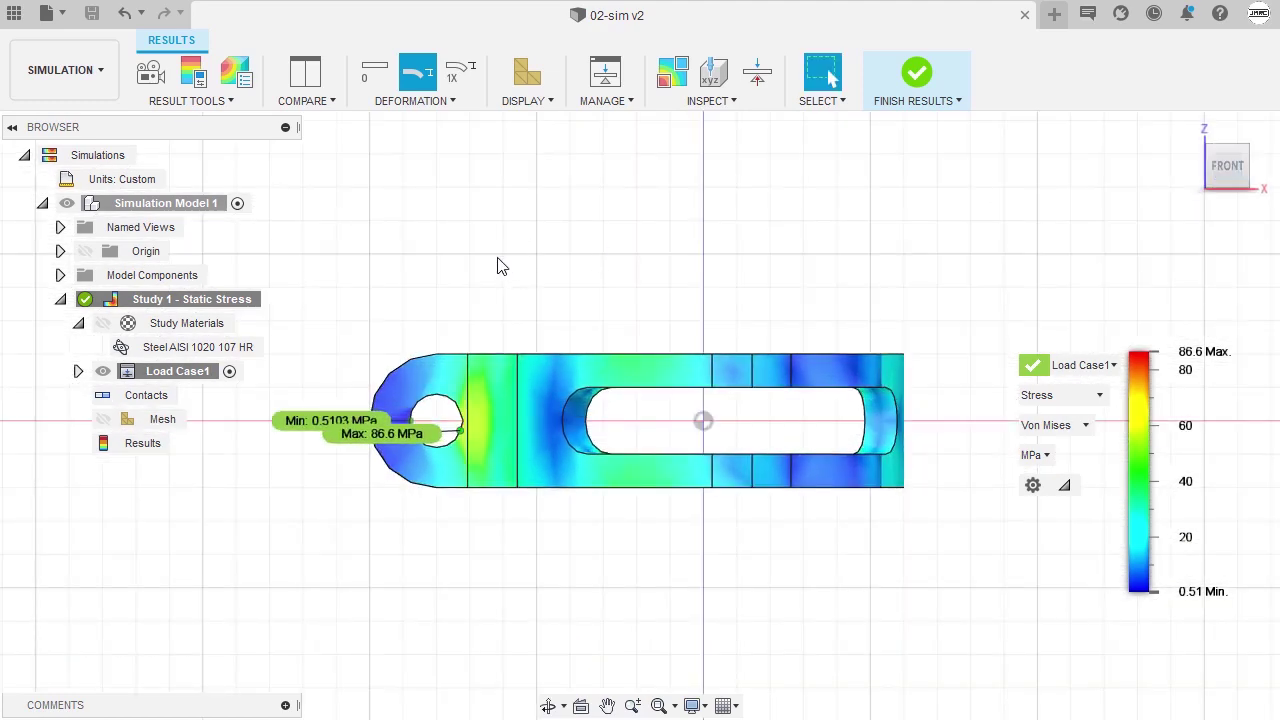
{"action": "left_click", "coordinate": [462, 78]}
{"action": "middle_click_drag", "start_coordinate": [703, 246], "coordinate": [531, 231], "text": "shift"}
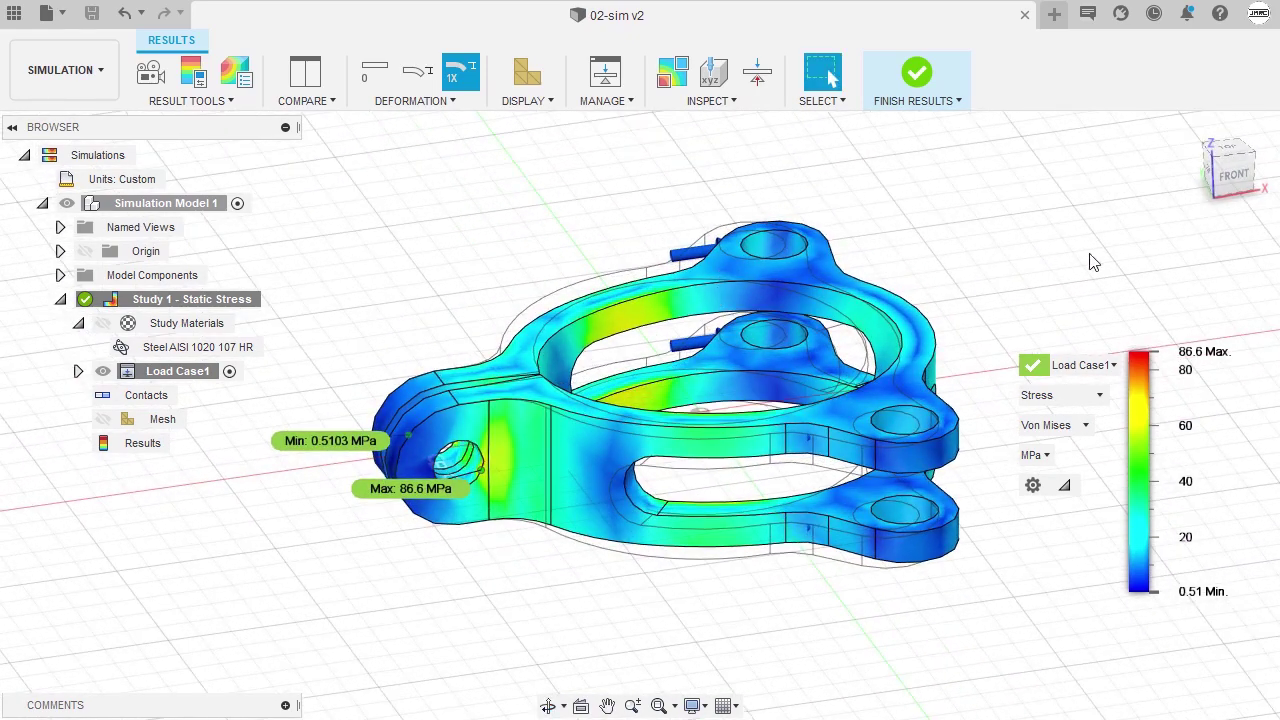
{"action": "left_click", "coordinate": [1235, 176]}
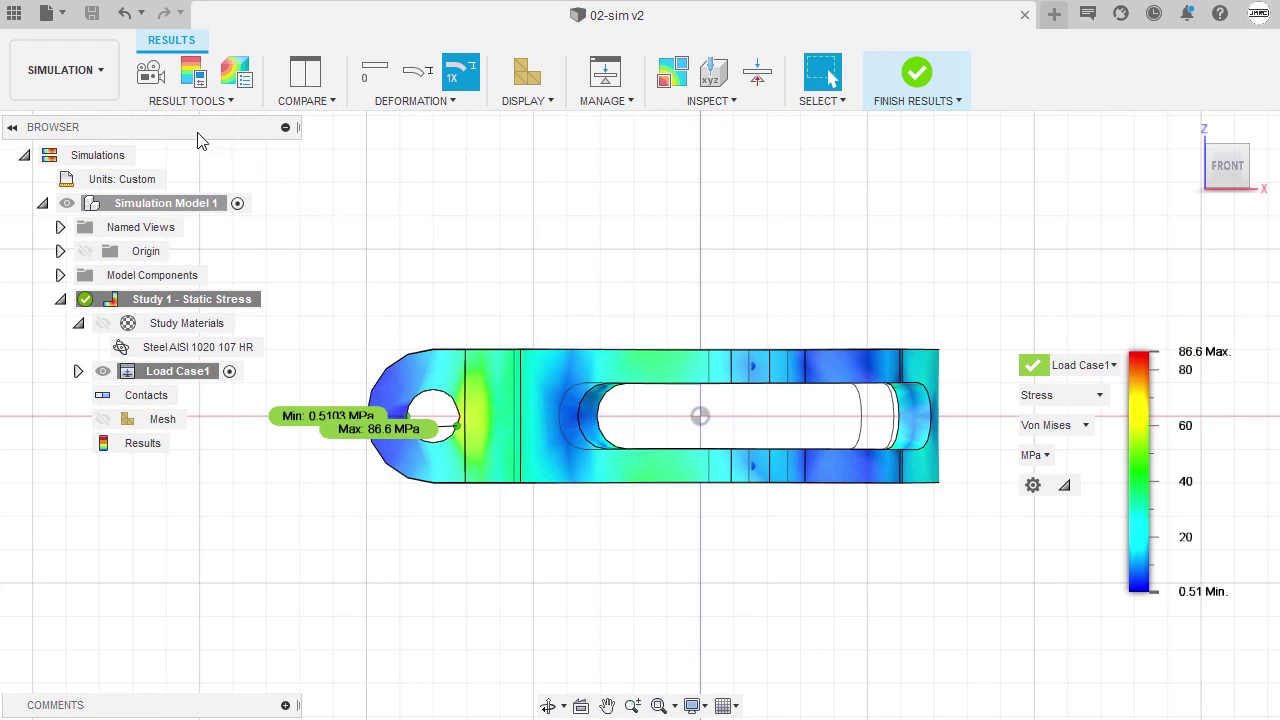
Play a two-way, 10-step animation of the stress results and orbit to watch it
{"action": "left_click", "coordinate": [150, 76]}
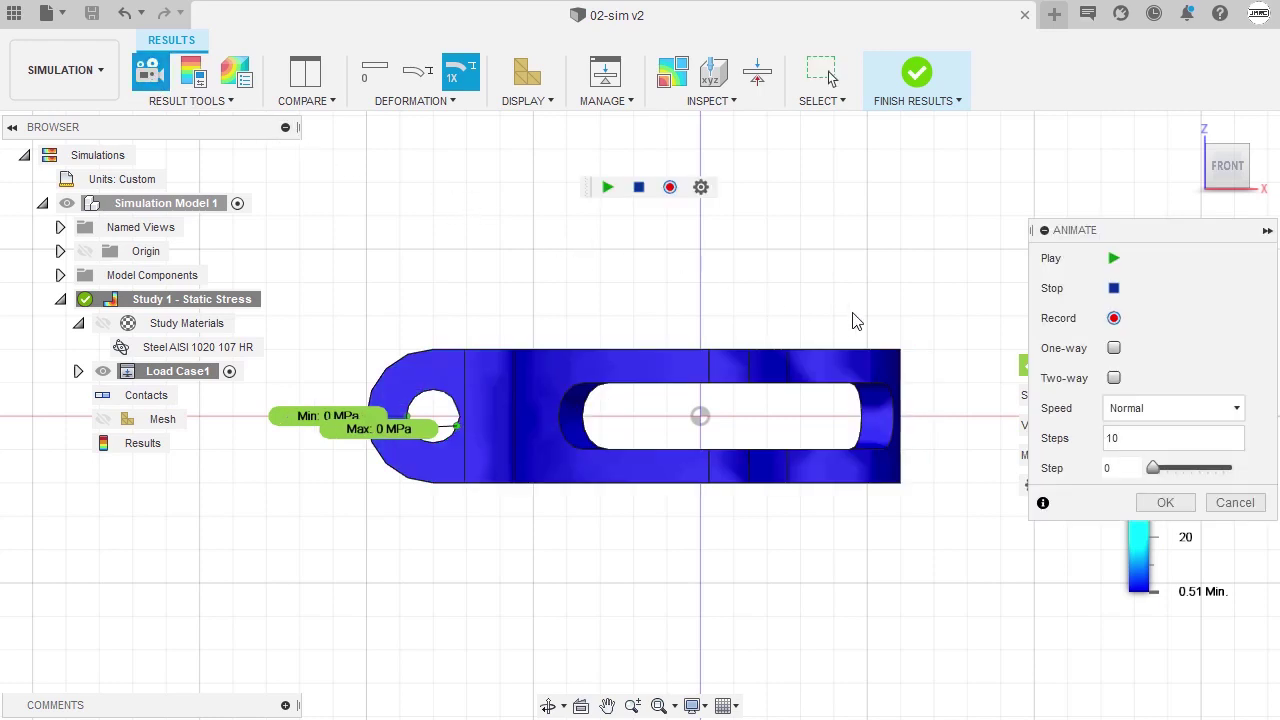
{"action": "left_click", "coordinate": [1114, 378]}
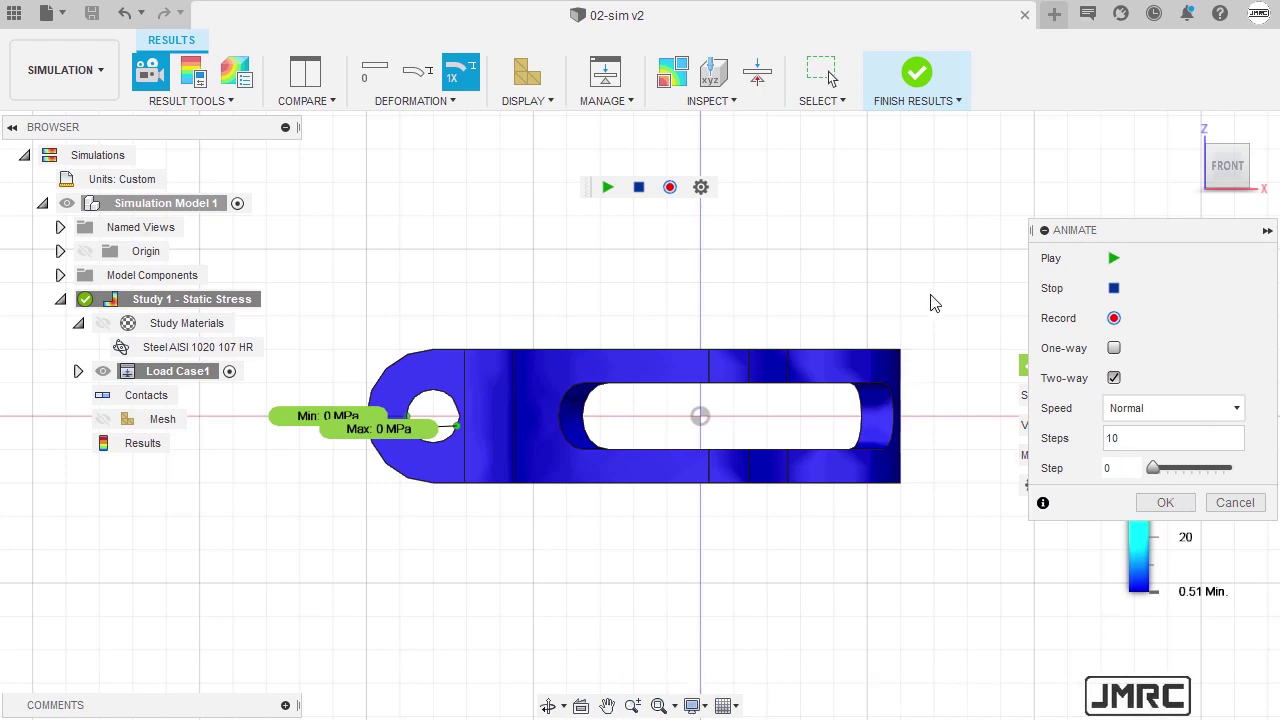
{"action": "left_click", "coordinate": [1115, 258]}
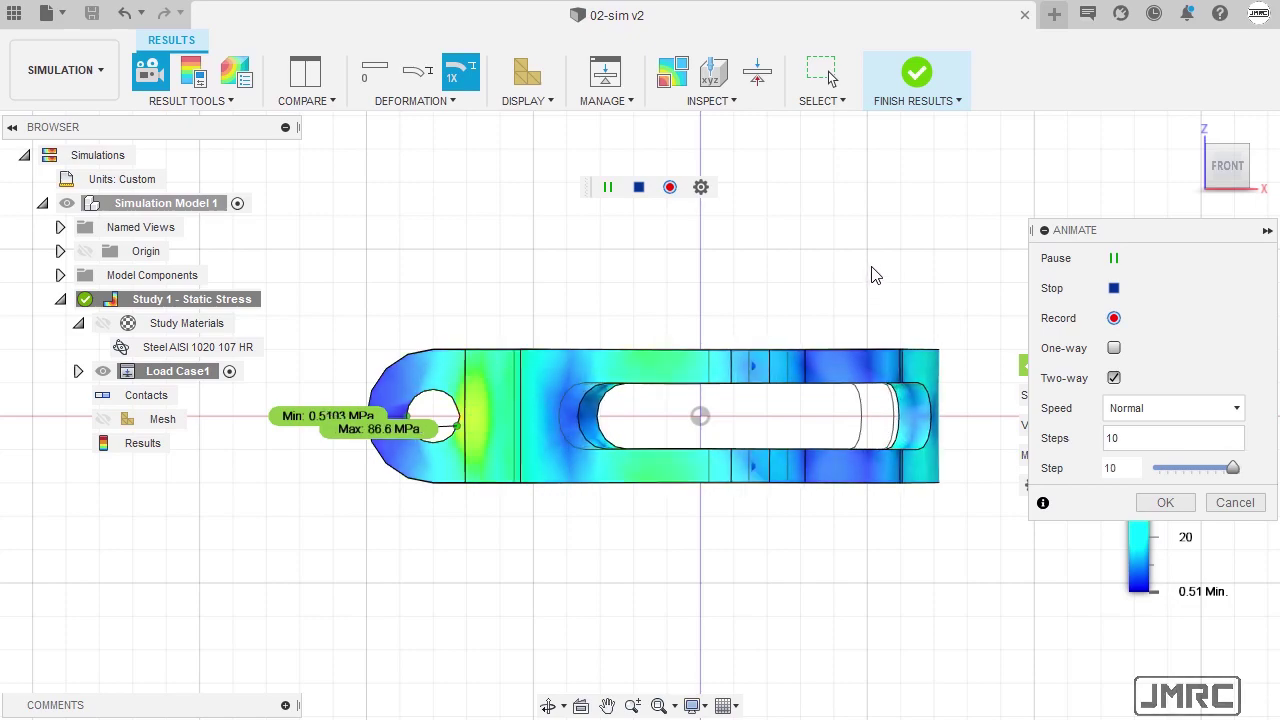
{"action": "middle_click_drag", "start_coordinate": [884, 270], "coordinate": [738, 379], "text": "shift"}
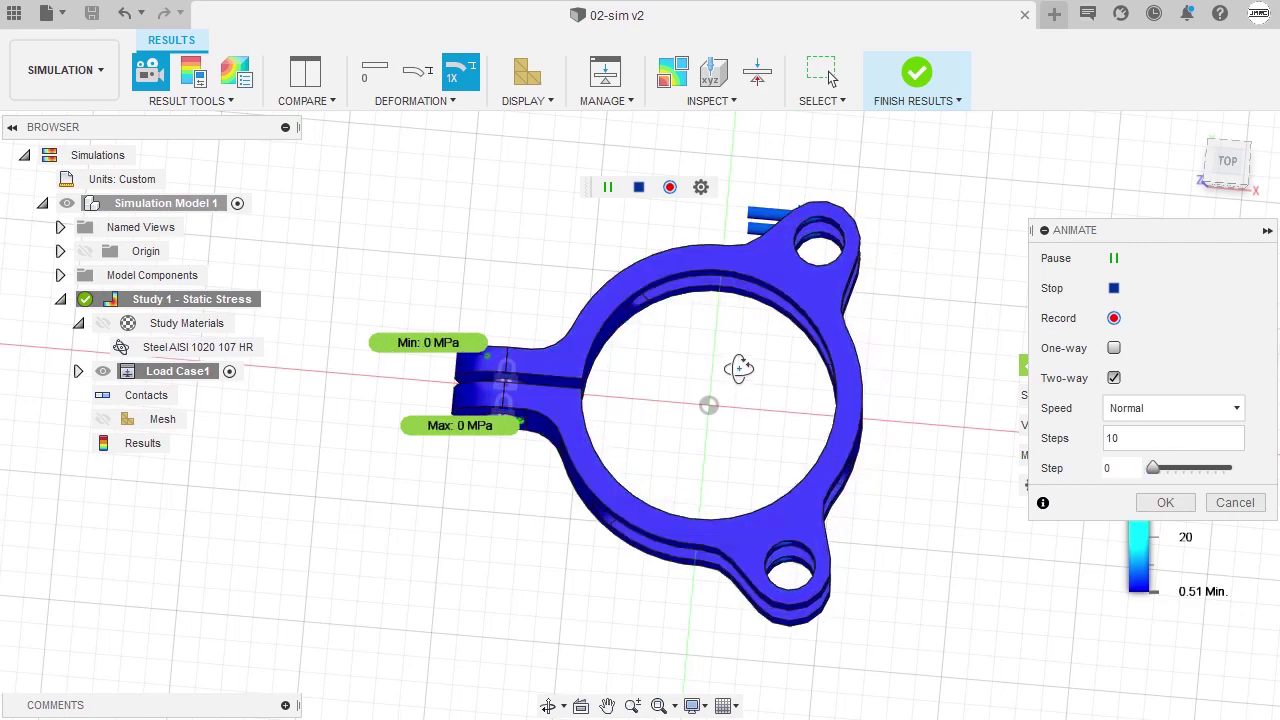
{"action": "mouse_move", "coordinate": [738, 368]}
{"action": "middle_mouse_down", "text": "shift"}
{"action": "mouse_move", "coordinate": [740, 430]}
{"action": "mouse_move", "coordinate": [737, 343]}
{"action": "mouse_move", "coordinate": [742, 354]}
{"action": "middle_mouse_up", "text": "shift"}
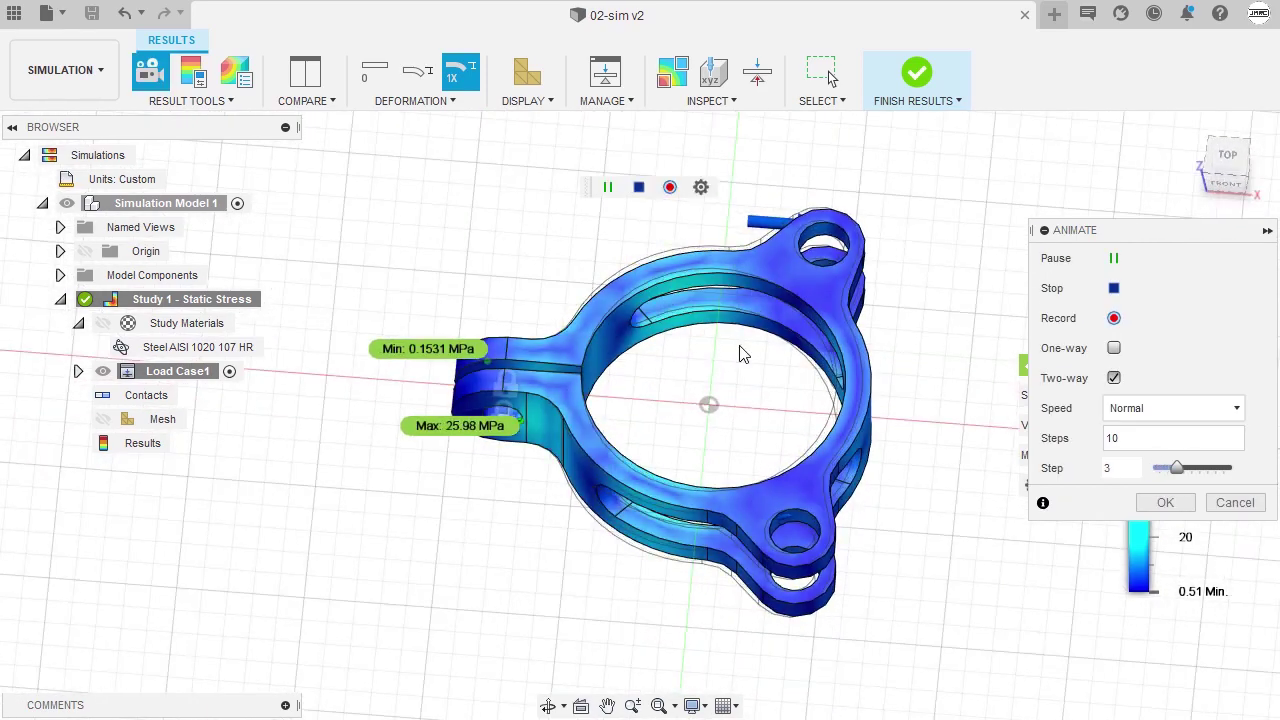